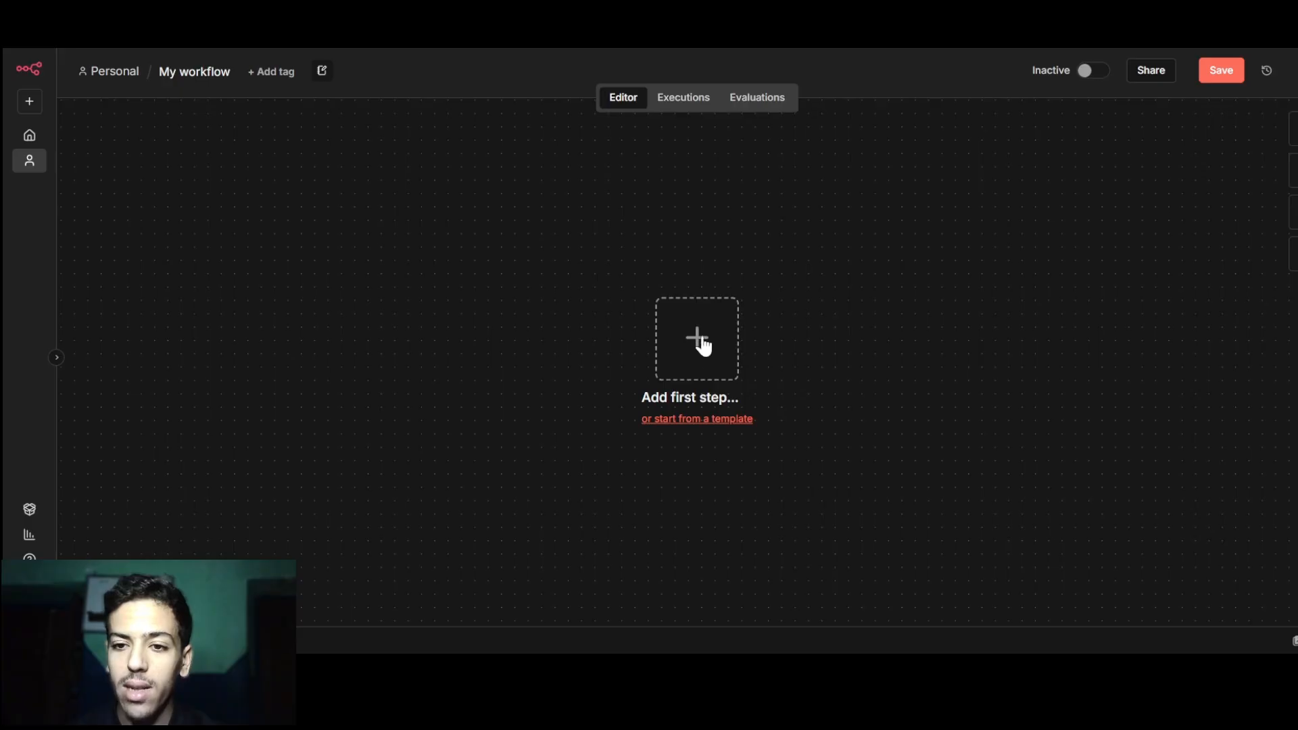
Search the first-step node picker for 'slack' and open Slack's trigger list.
left_click(702, 350)
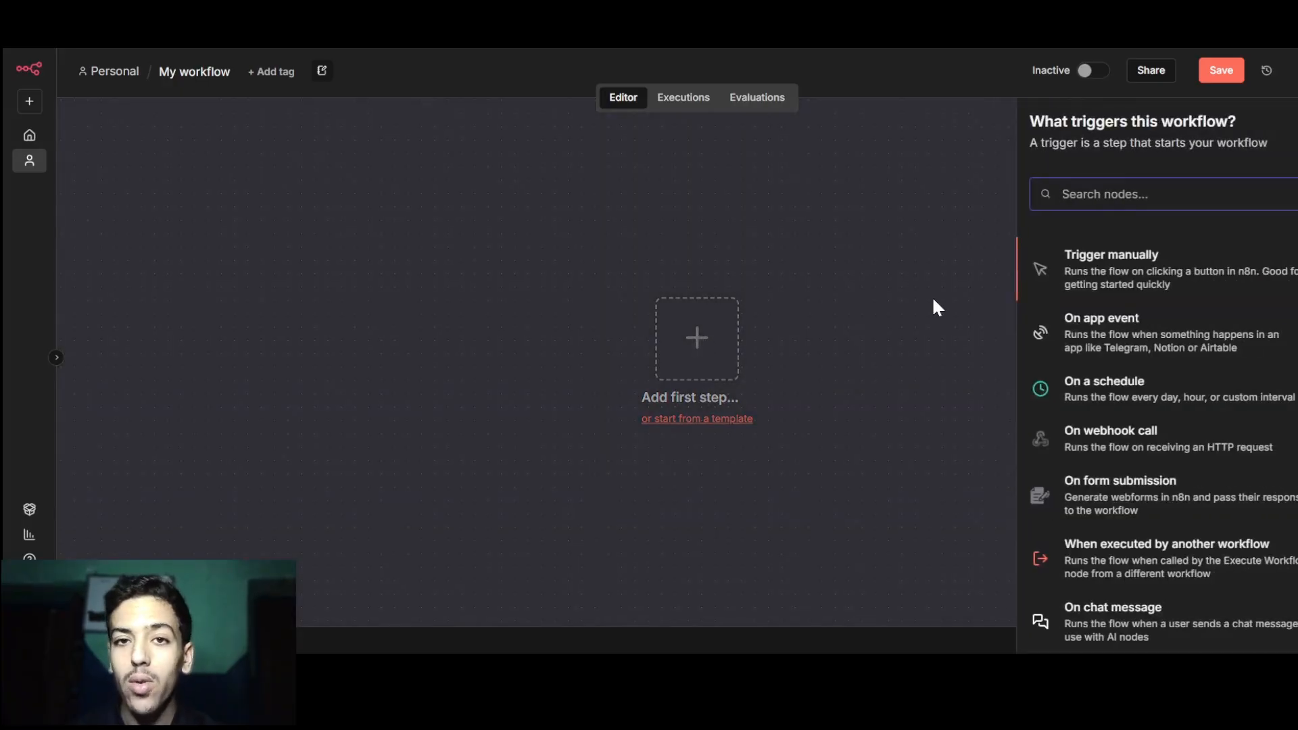
type("slack")
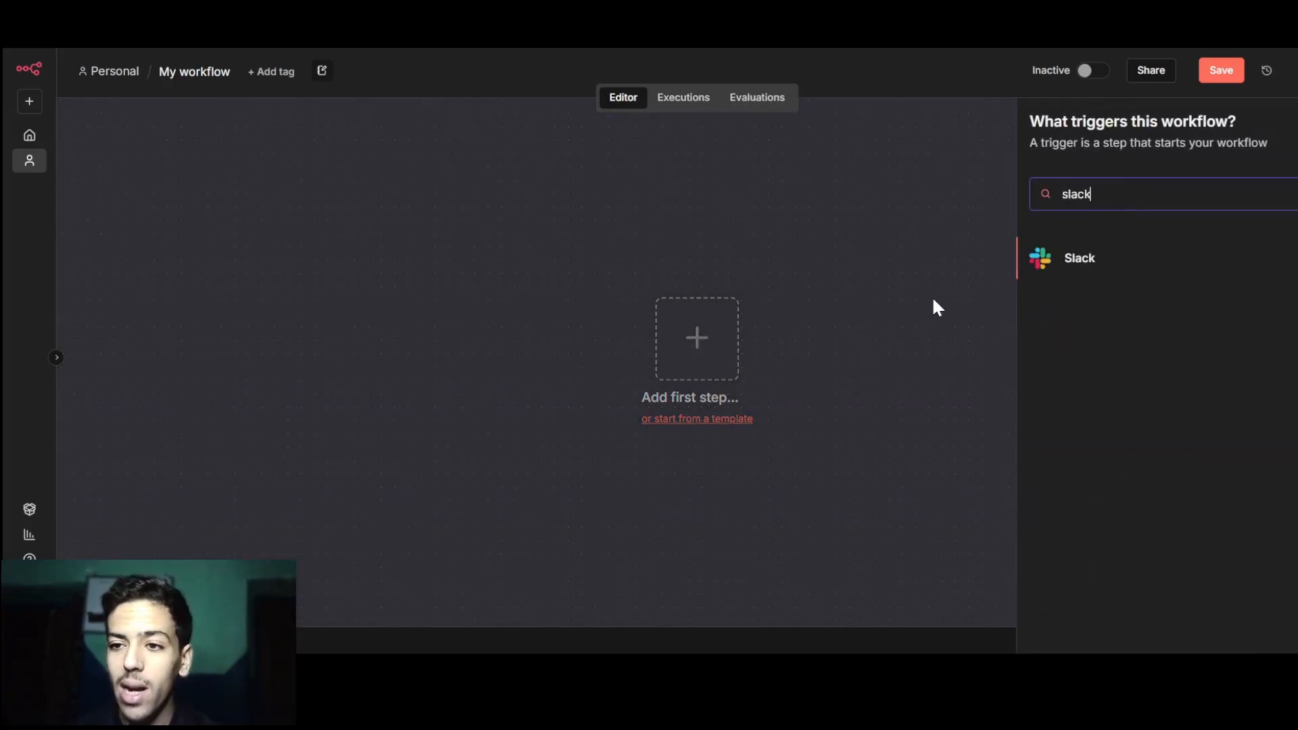
left_click(1122, 264)
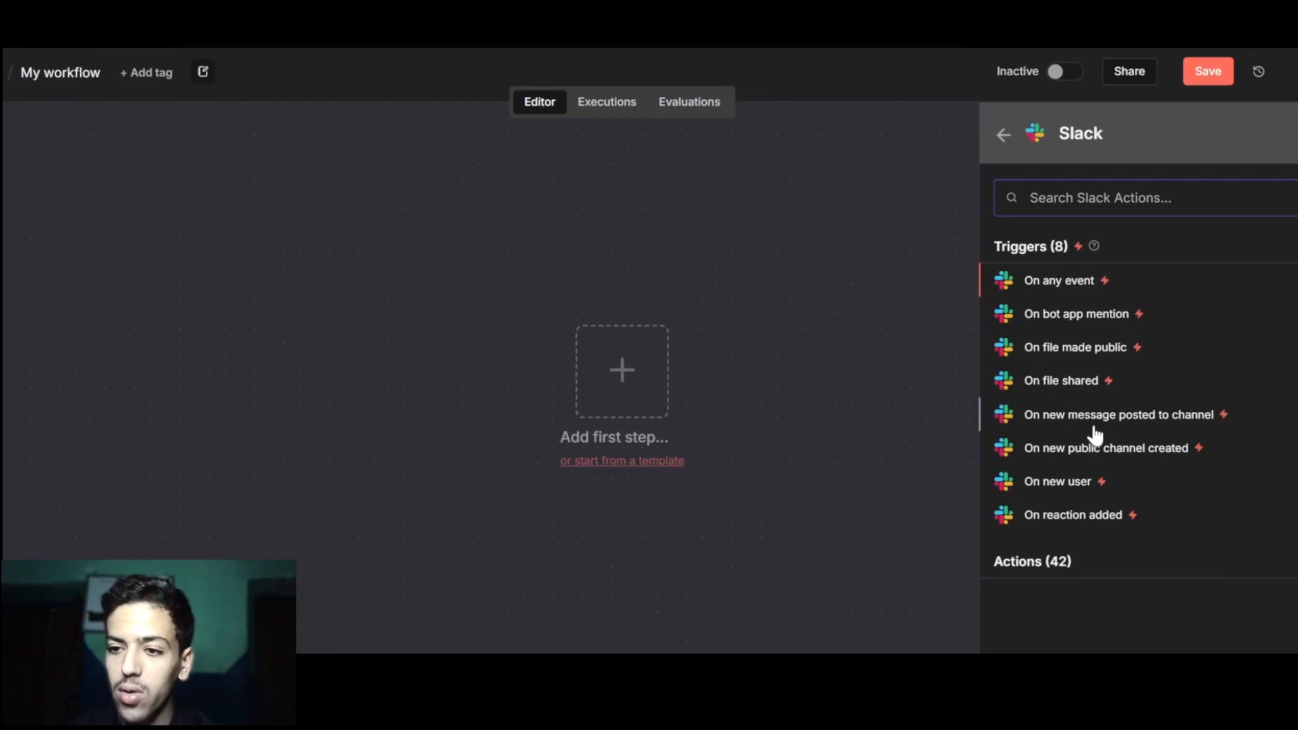
Add the 'On new message posted to channel' Slack trigger and copy its Production webhook URL.
left_click(1141, 421)
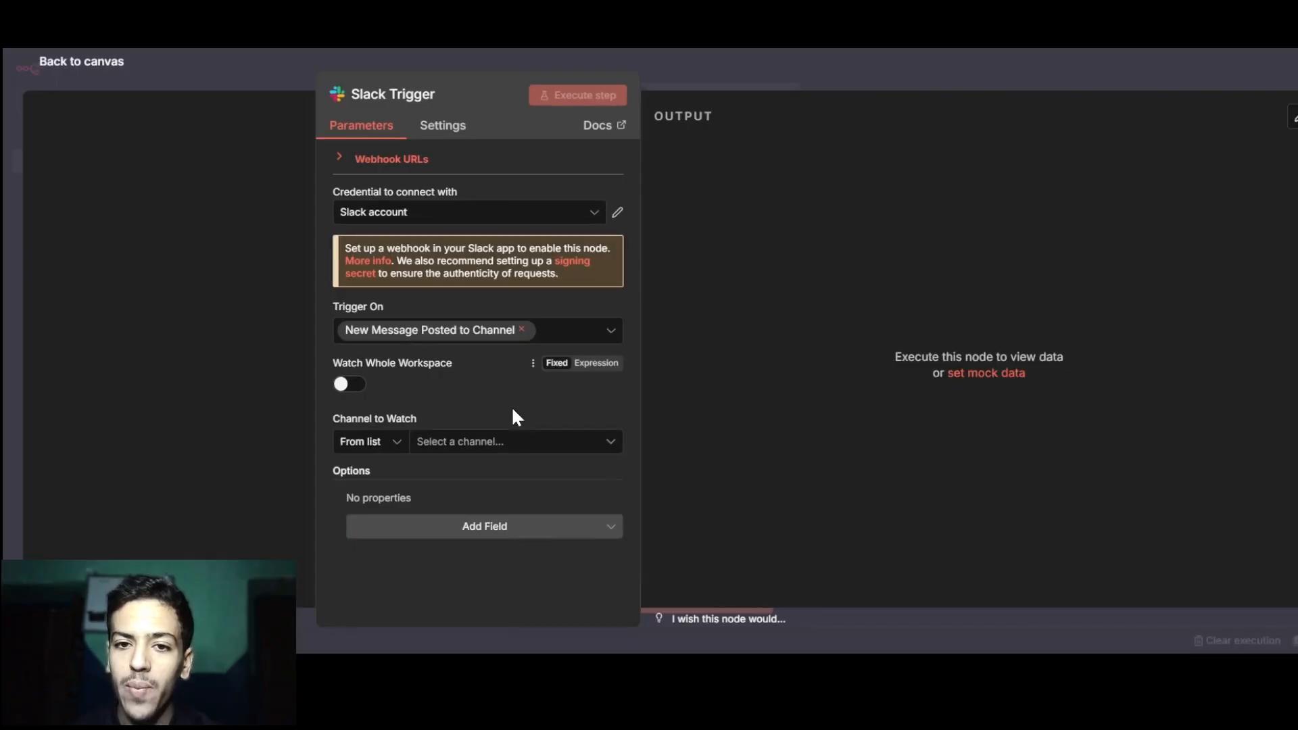
left_click(391, 160)
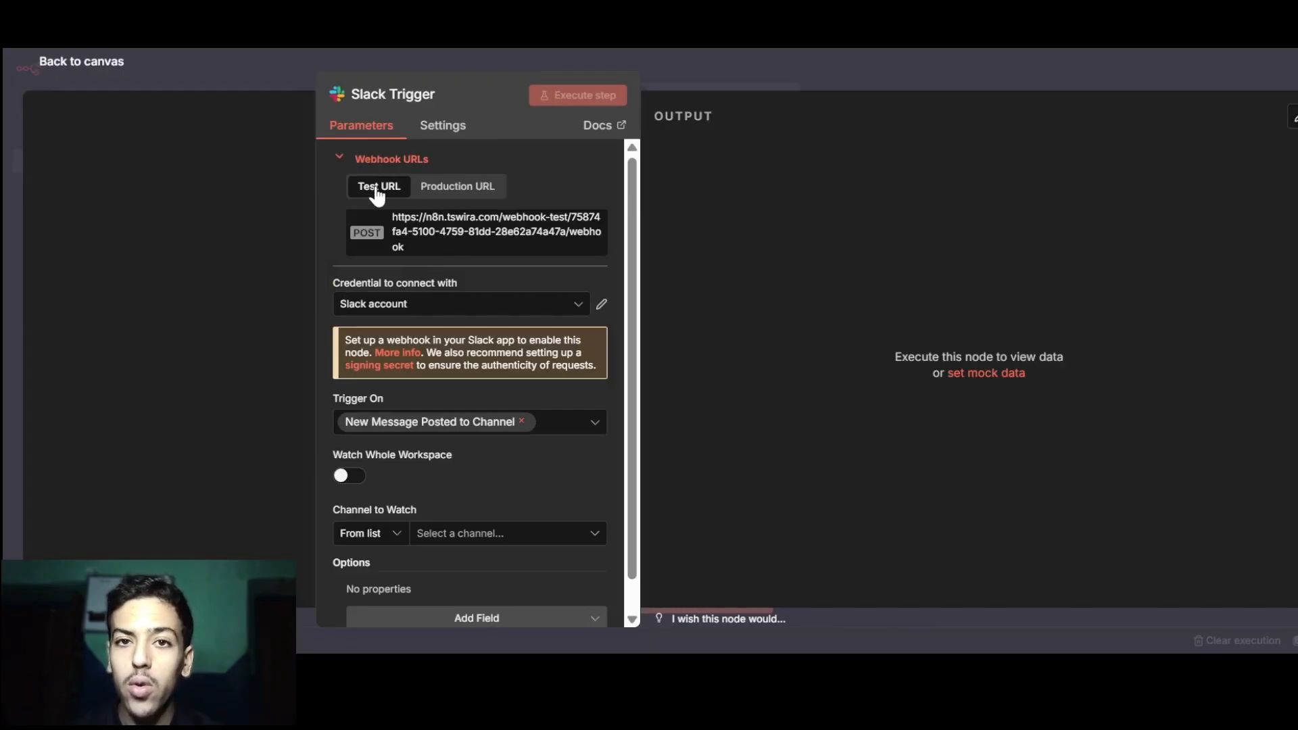
left_click(451, 188)
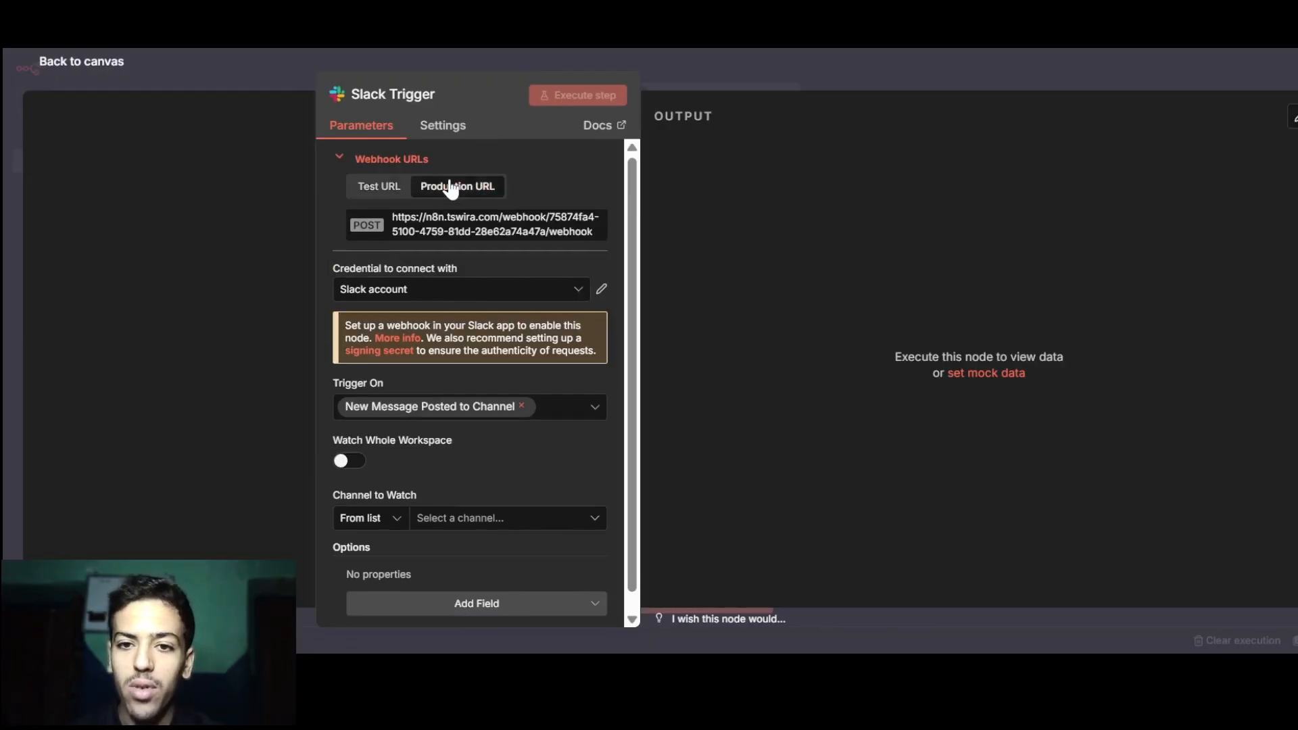
left_click(383, 187)
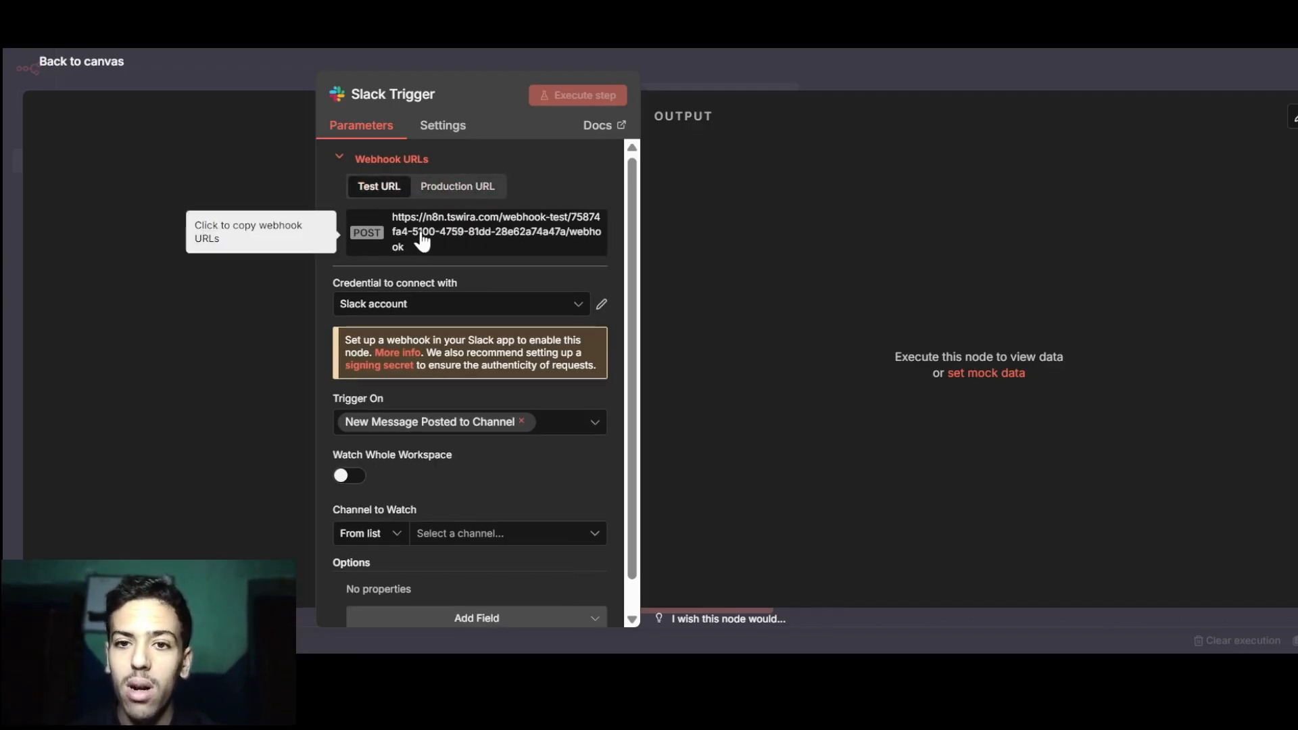
left_click(453, 193)
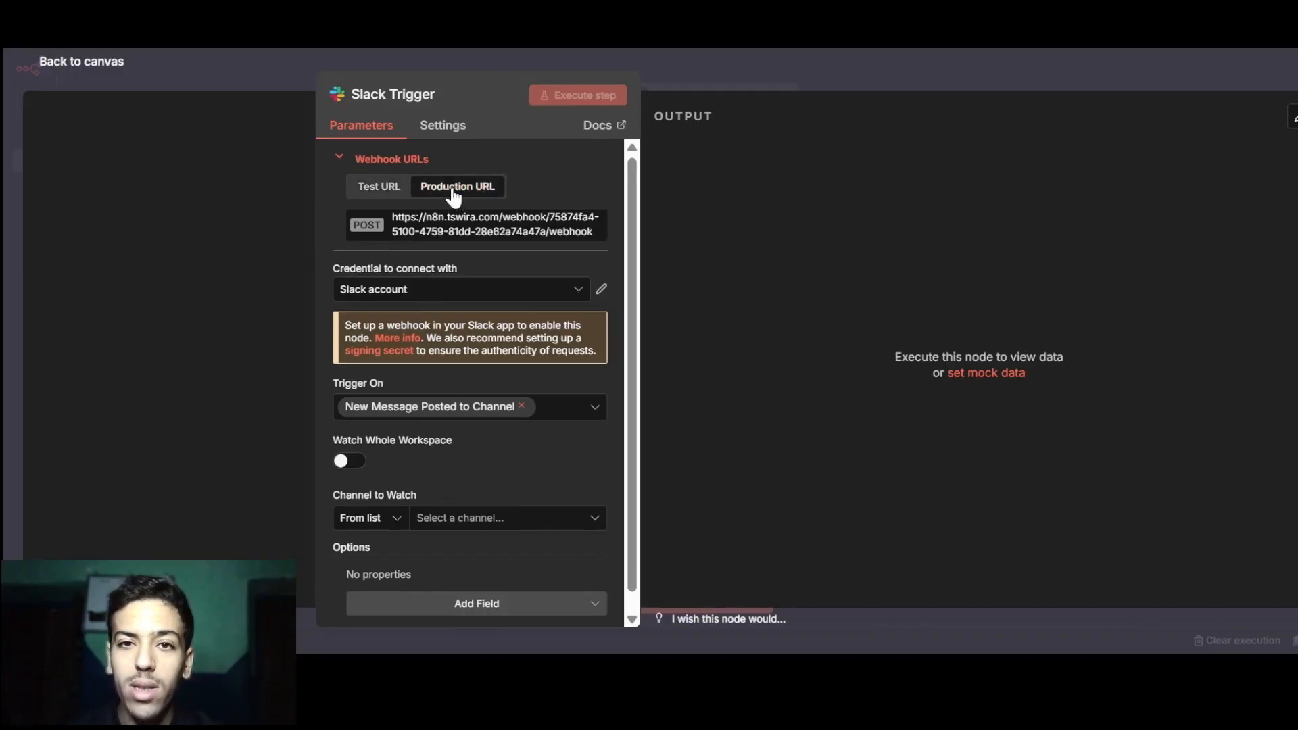
left_click(433, 237)
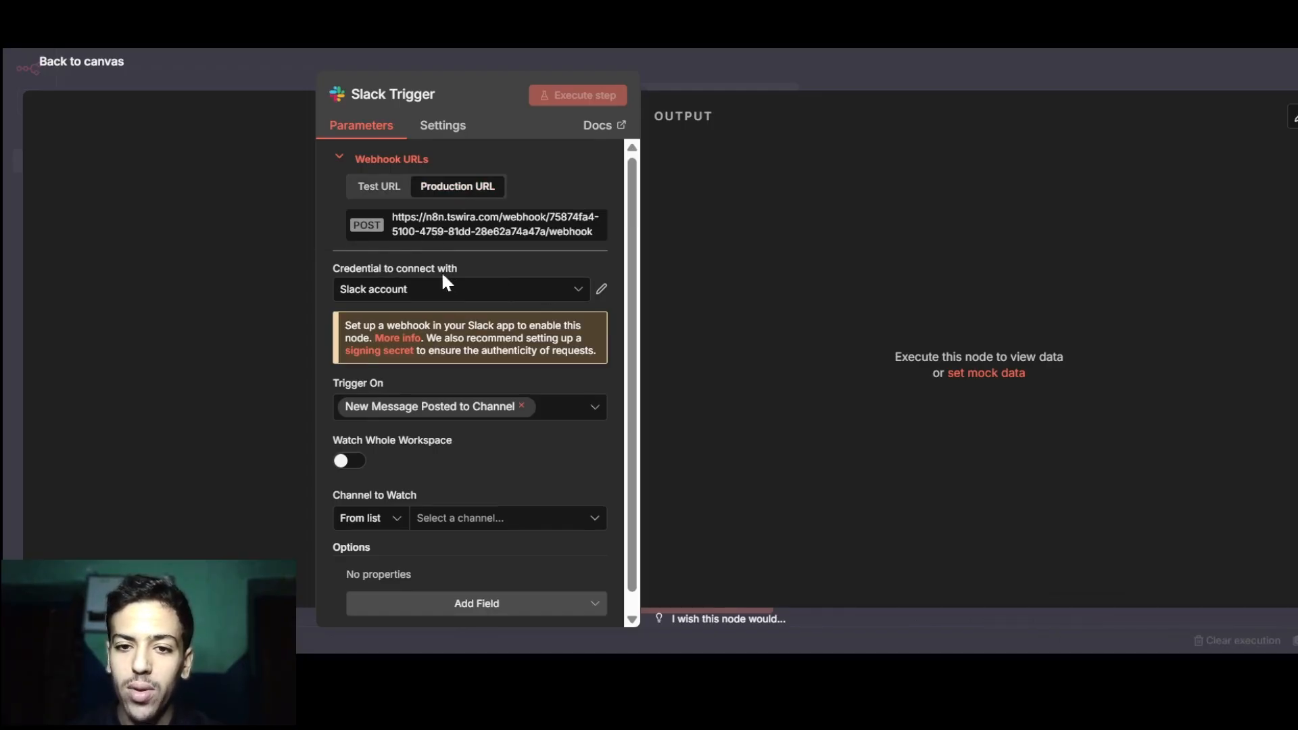
left_click(551, 291)
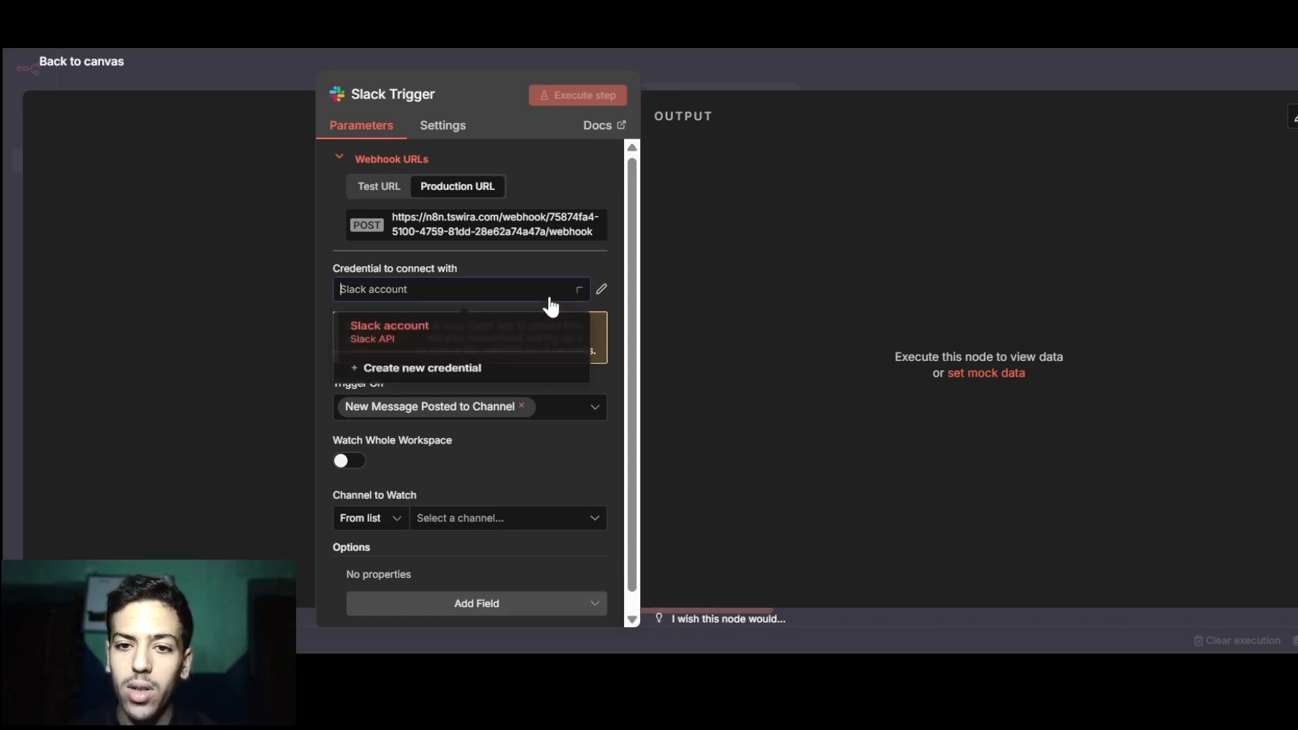
Create a new Slack credential, Slack account 2, and focus its Signature Secret and Access Token fields.
left_click(464, 373)
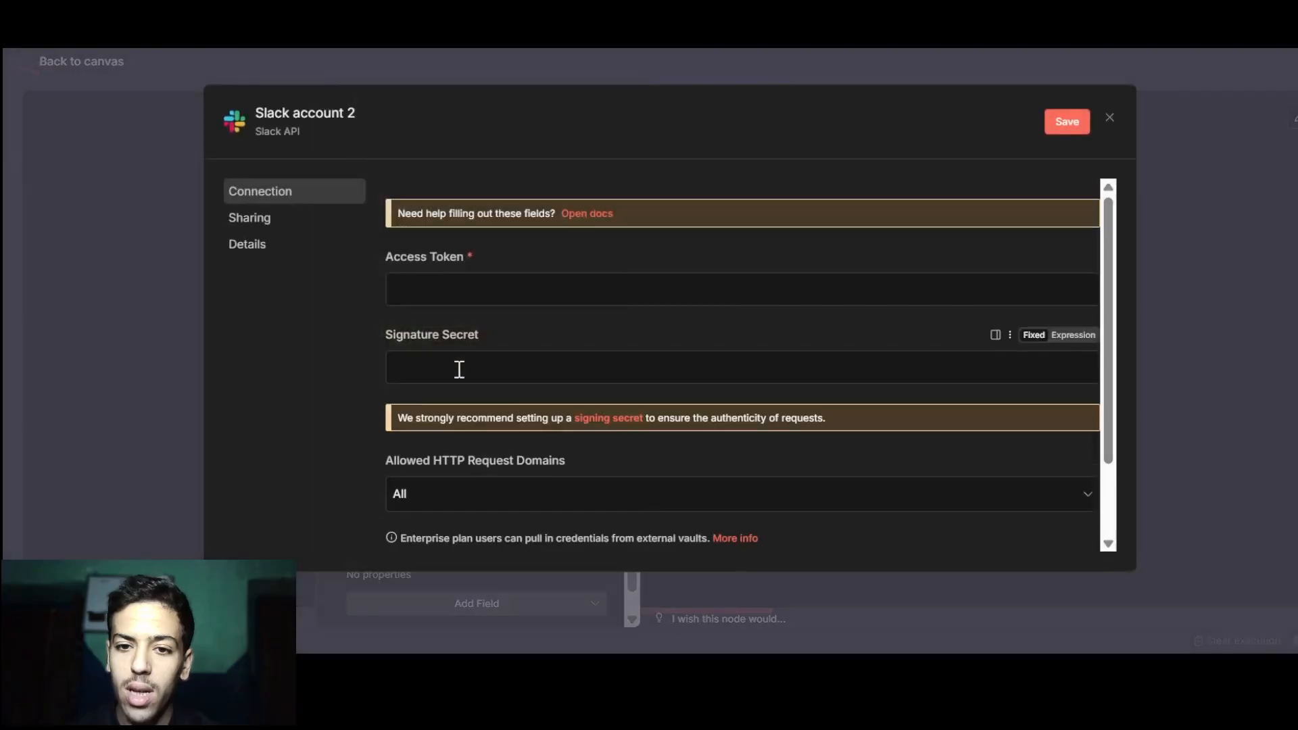
left_click(592, 277)
scroll(594, 275, "down", 1)
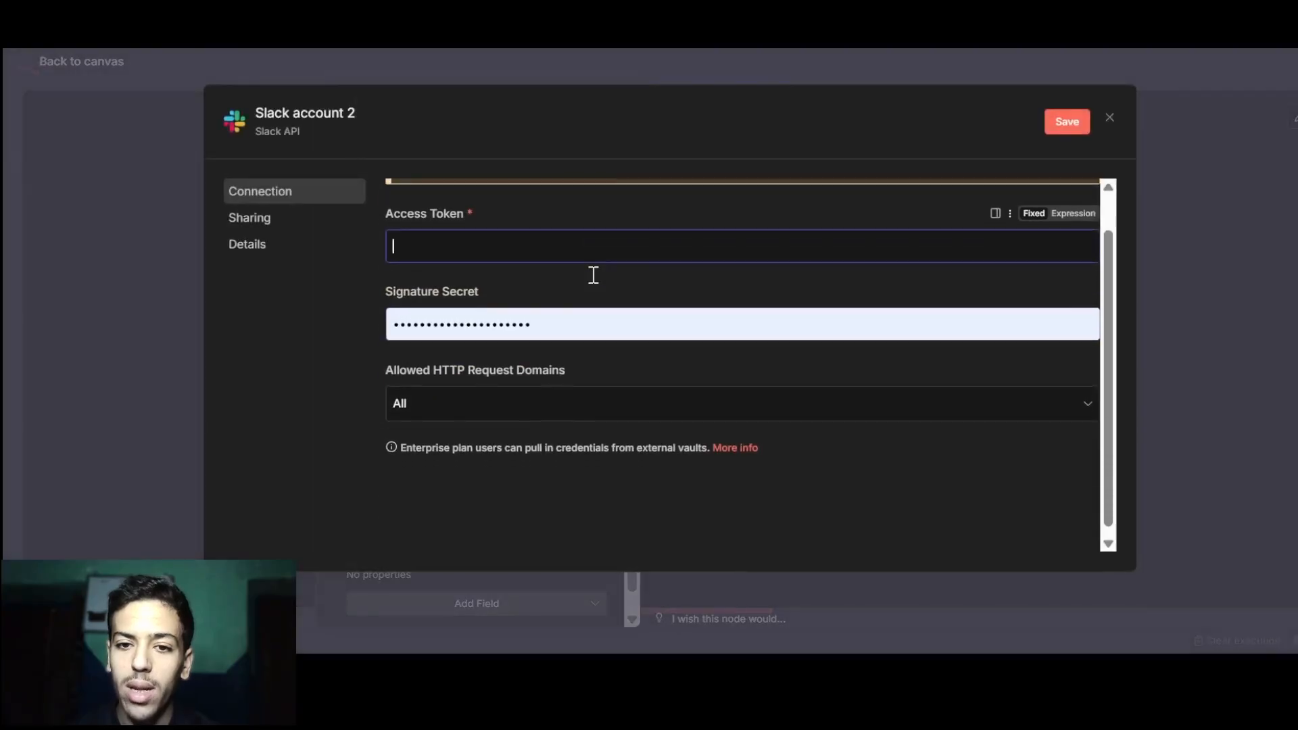
left_click(605, 280)
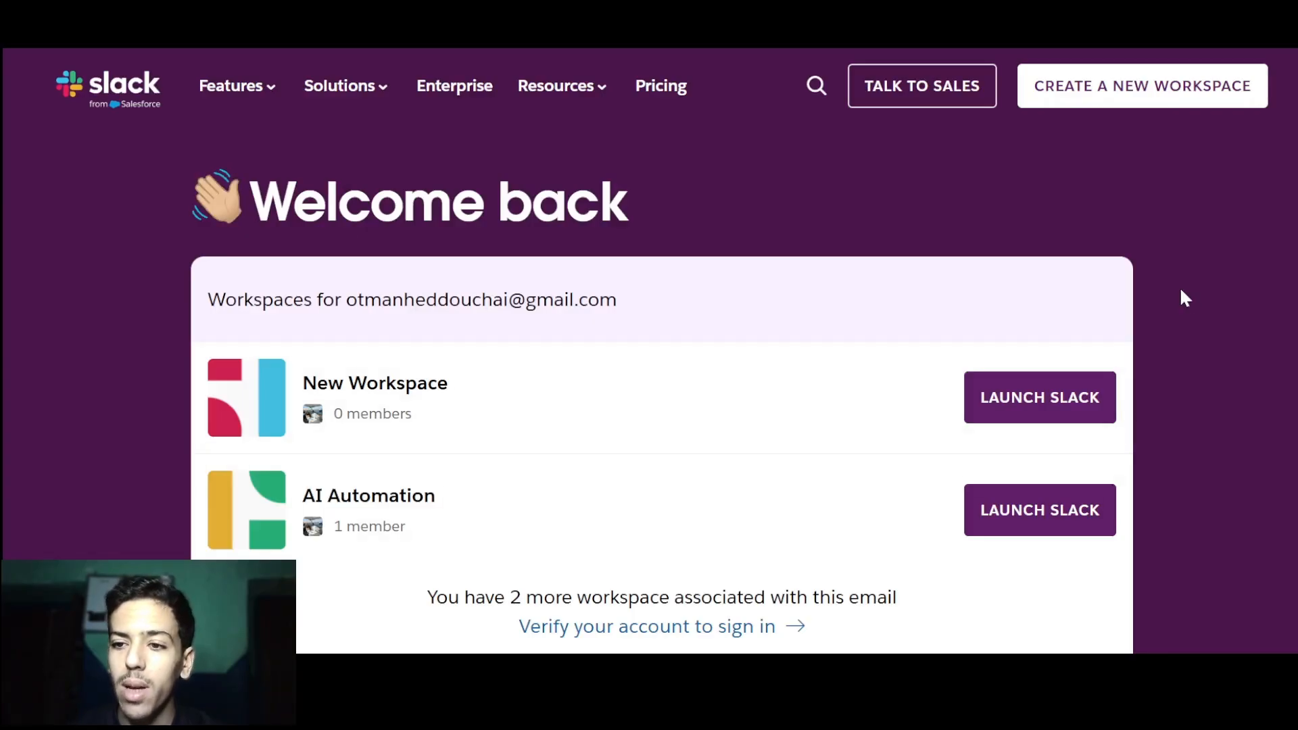
Start a new Slack workspace named 'n8n Automation Youtube' and confirm the display name and photo.
scroll(965, 467, "down", 3)
scroll(965, 466, "up", 2)
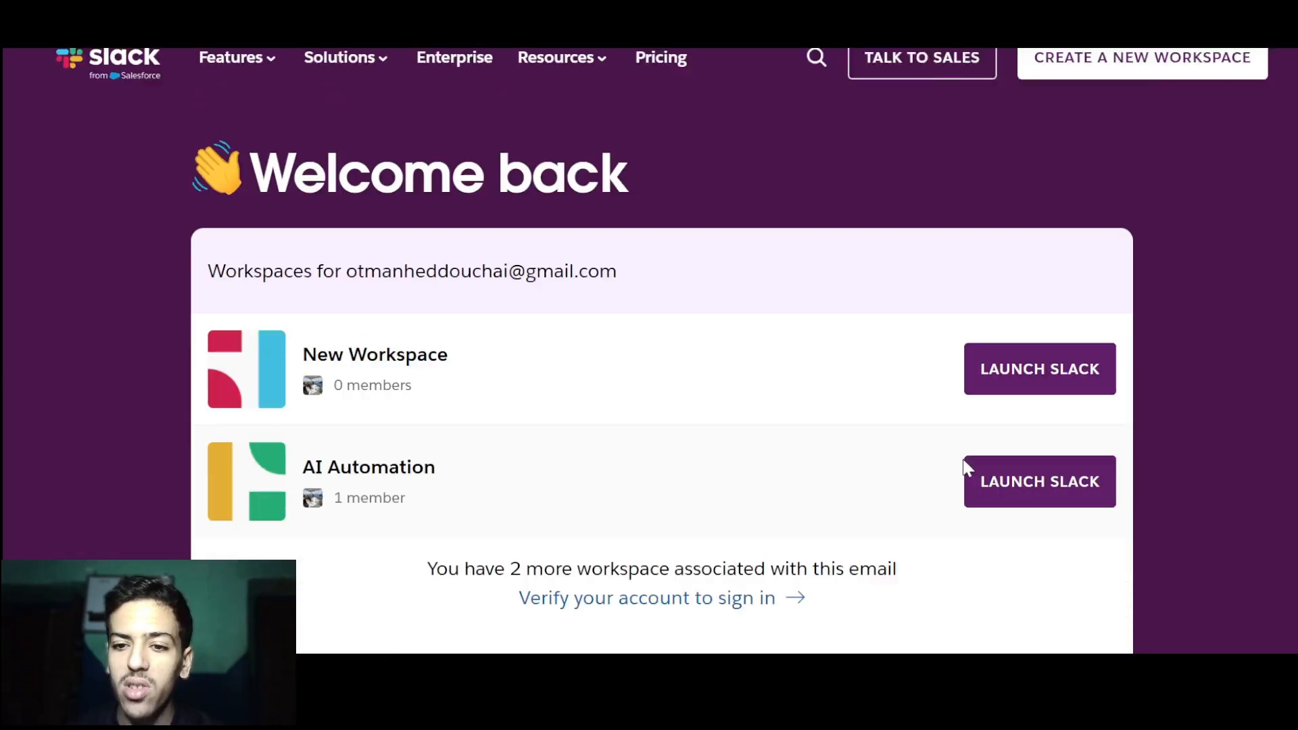
scroll(967, 467, "up", 1)
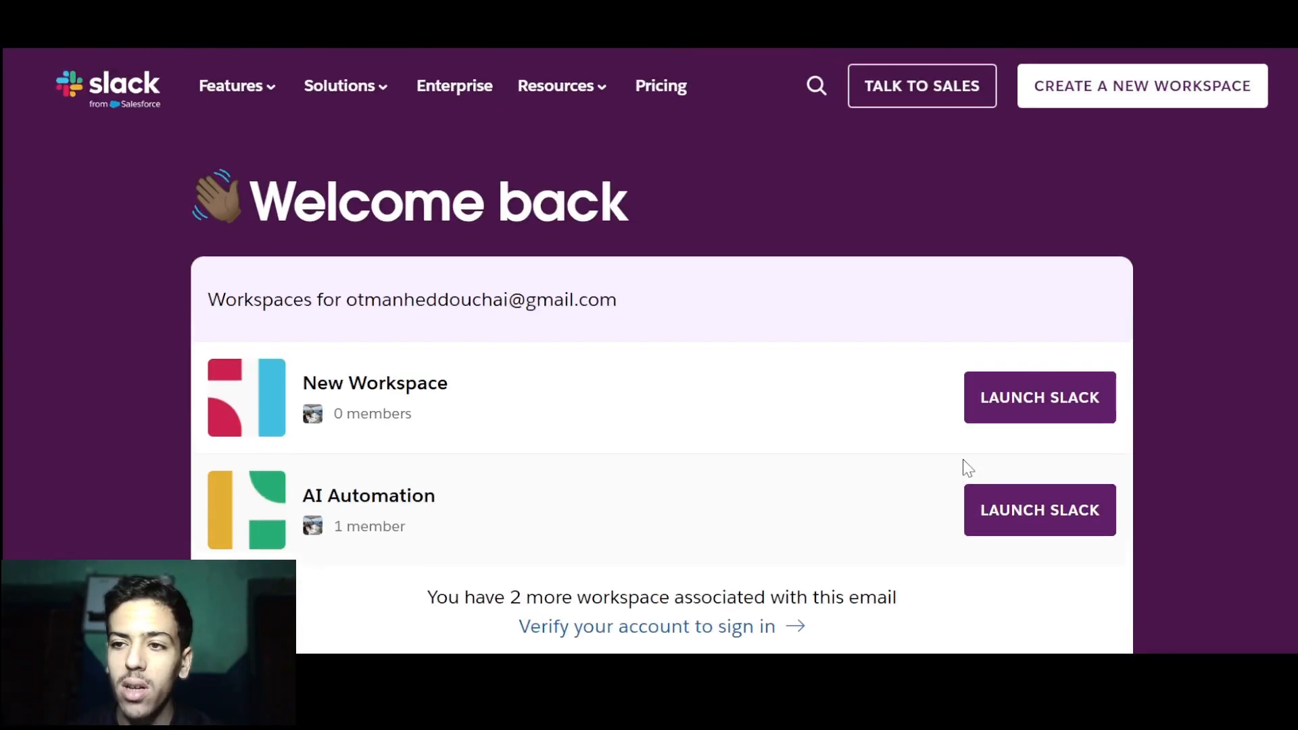
left_click(1152, 99)
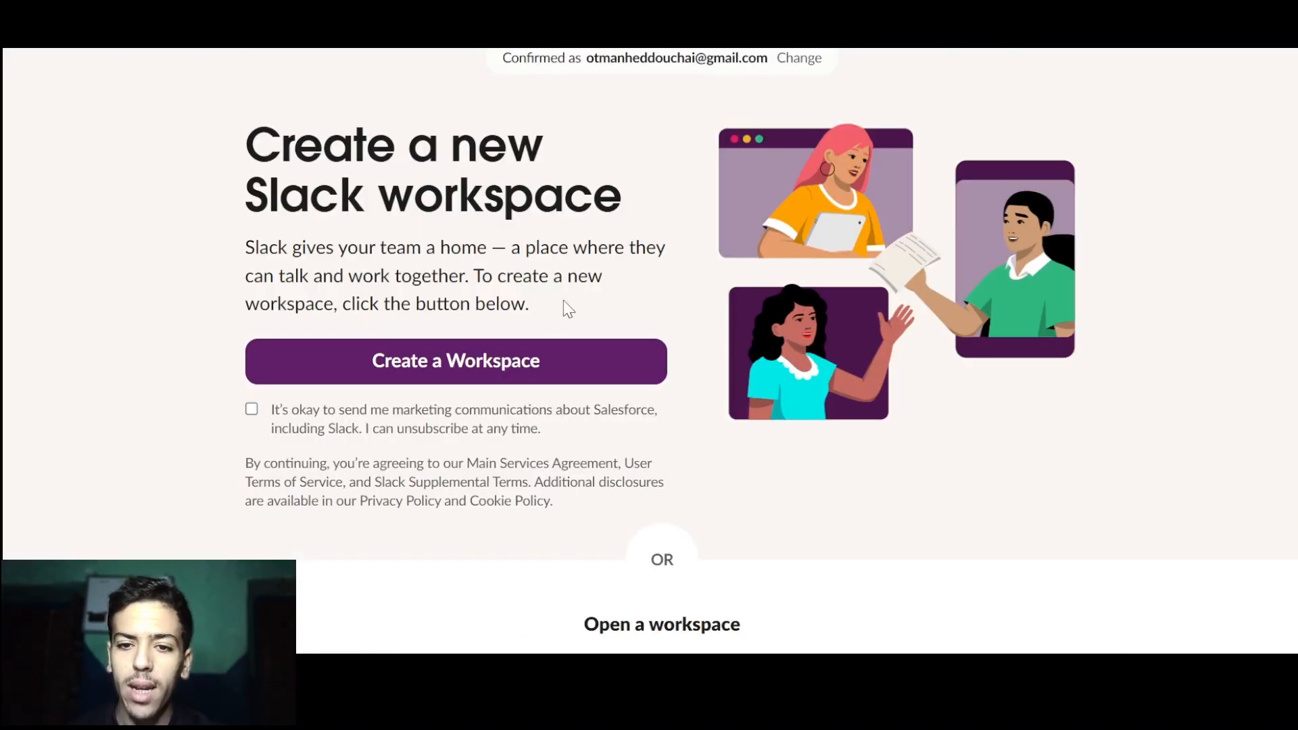
left_click(507, 368)
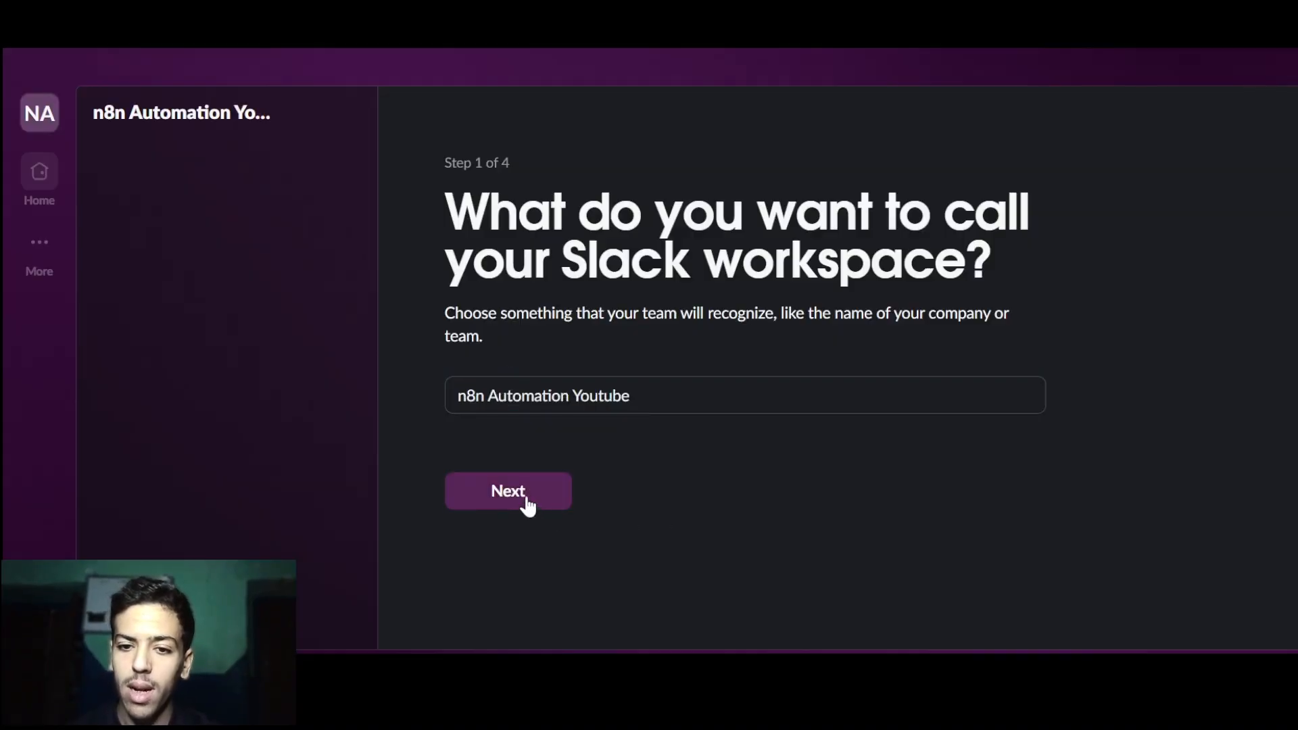
left_click(527, 504)
scroll(627, 420, "down", 2)
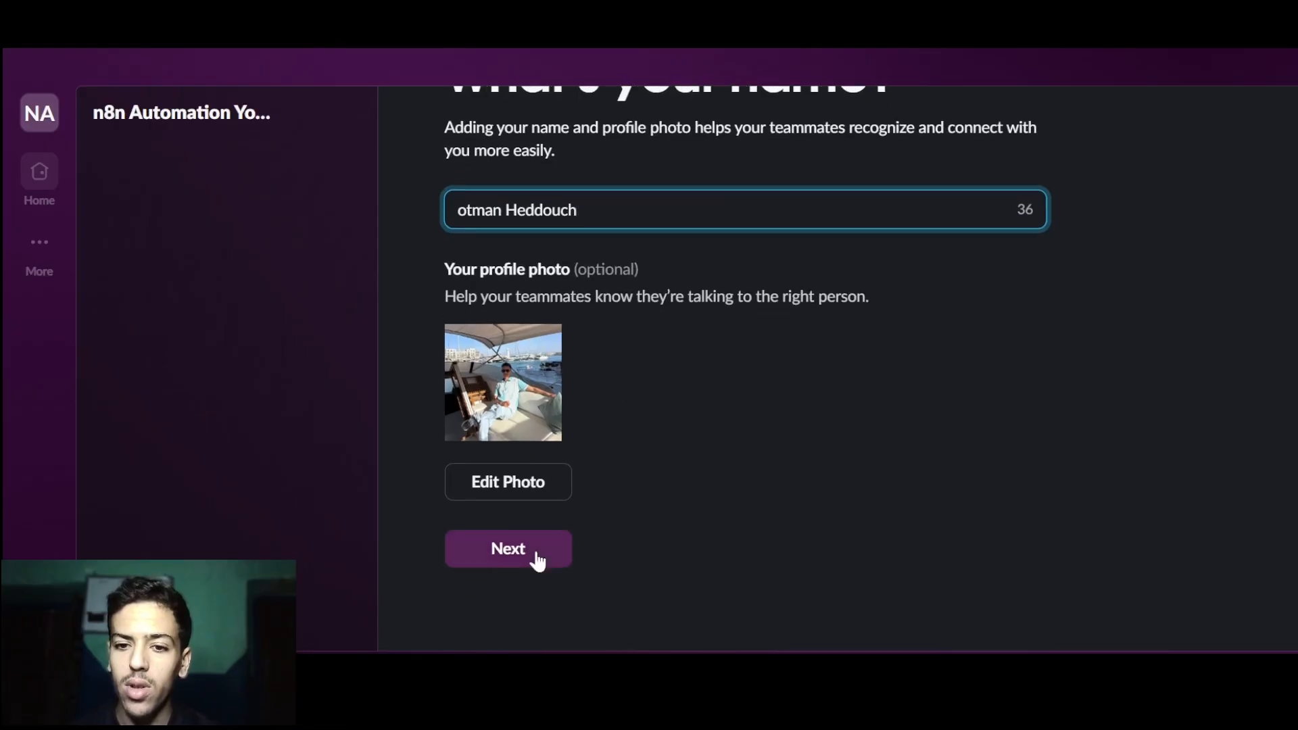
left_click(538, 560)
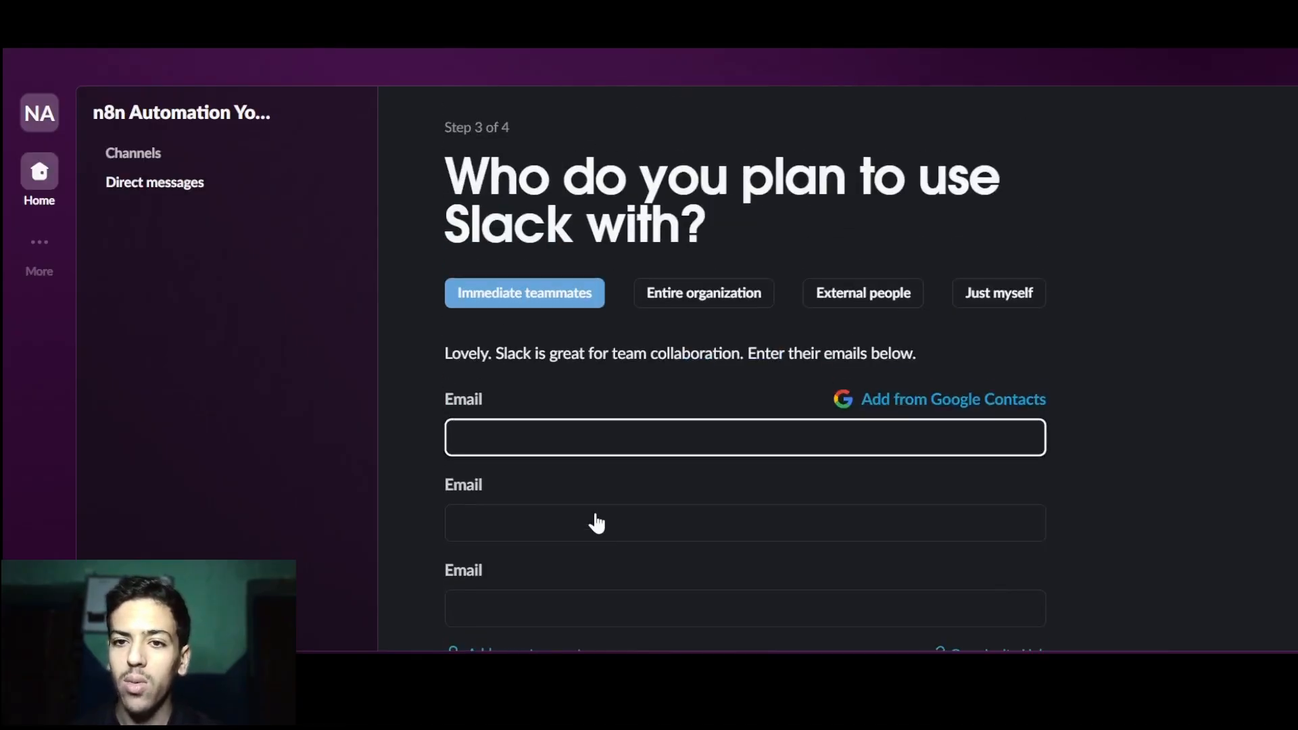
Set the workspace for just yourself, invite no one, and choose the Limited Free Version.
left_click(1001, 297)
scroll(1006, 301, "down", 2)
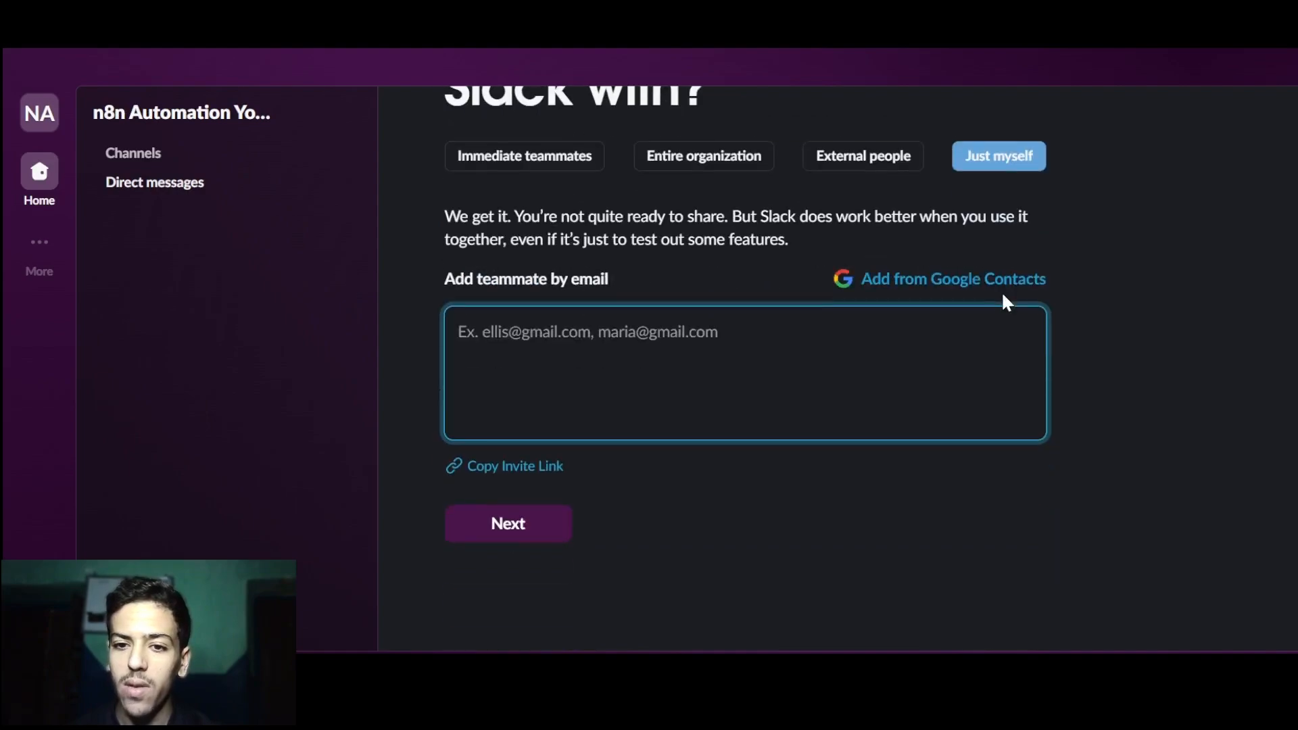
left_click(504, 525)
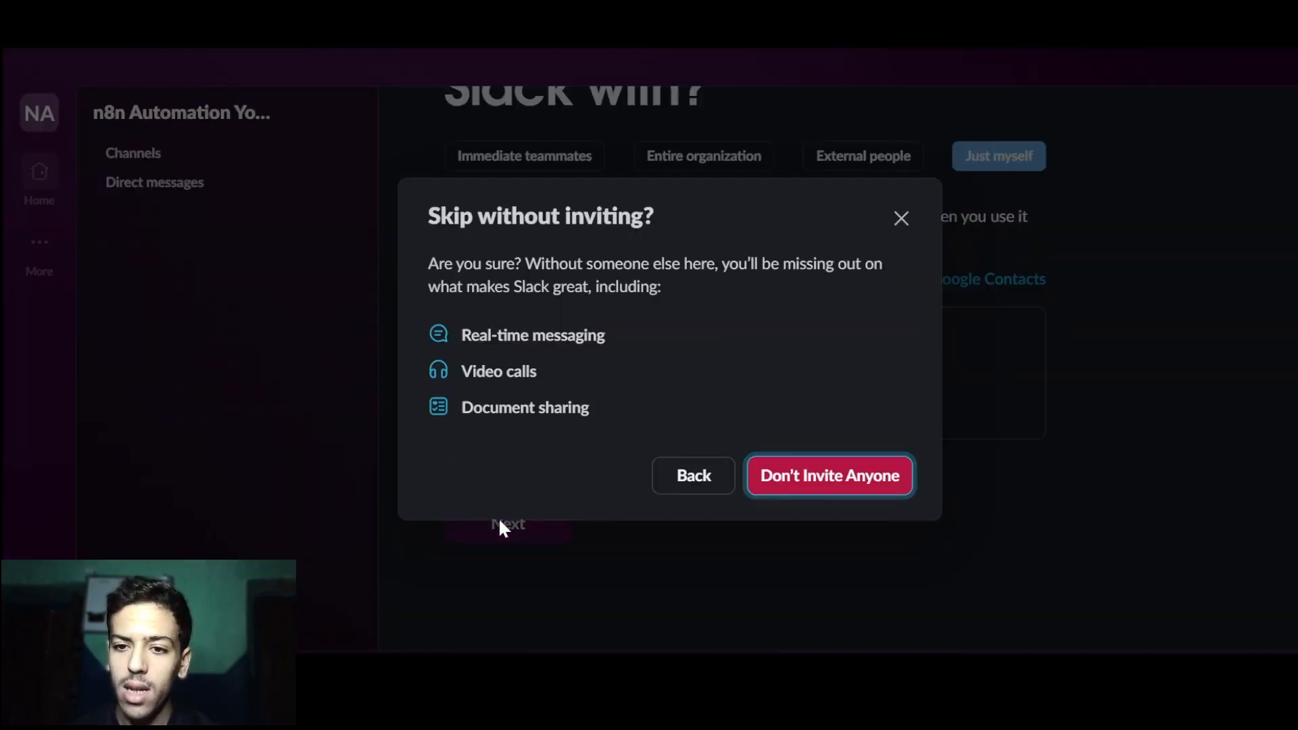
left_click(820, 477)
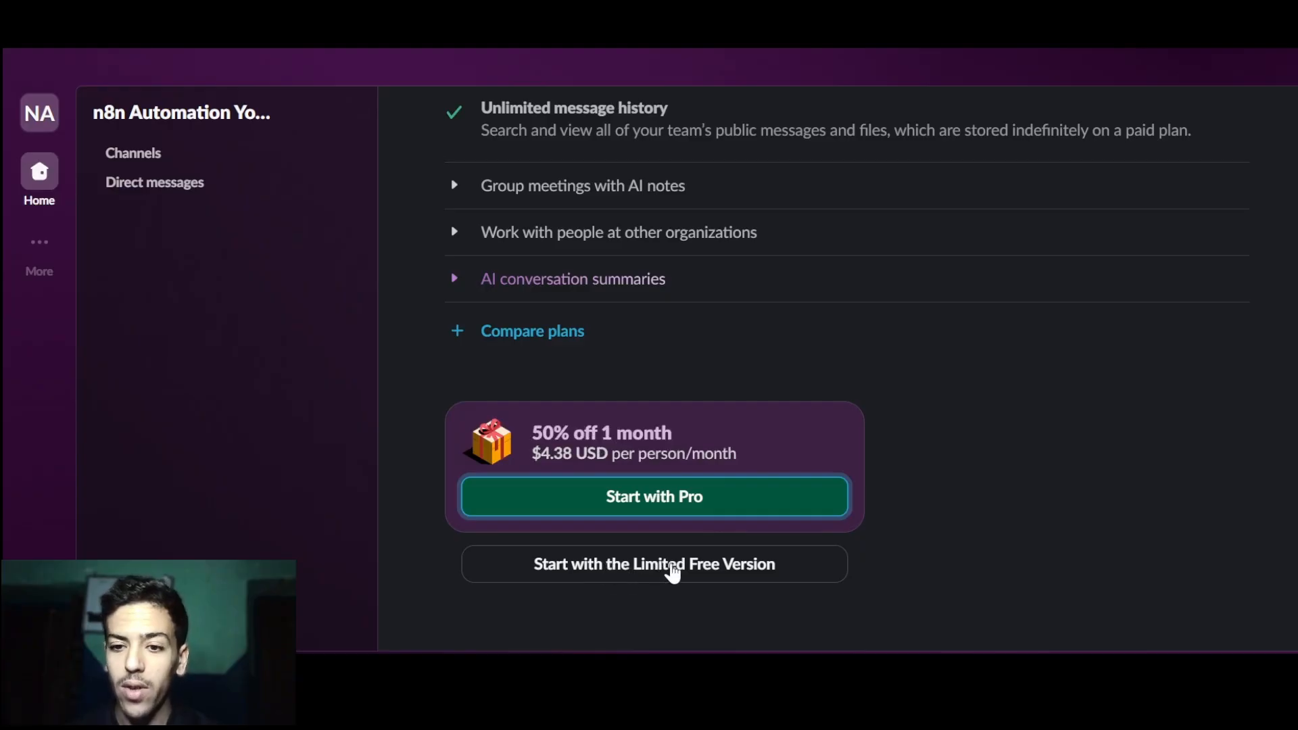
left_click(673, 573)
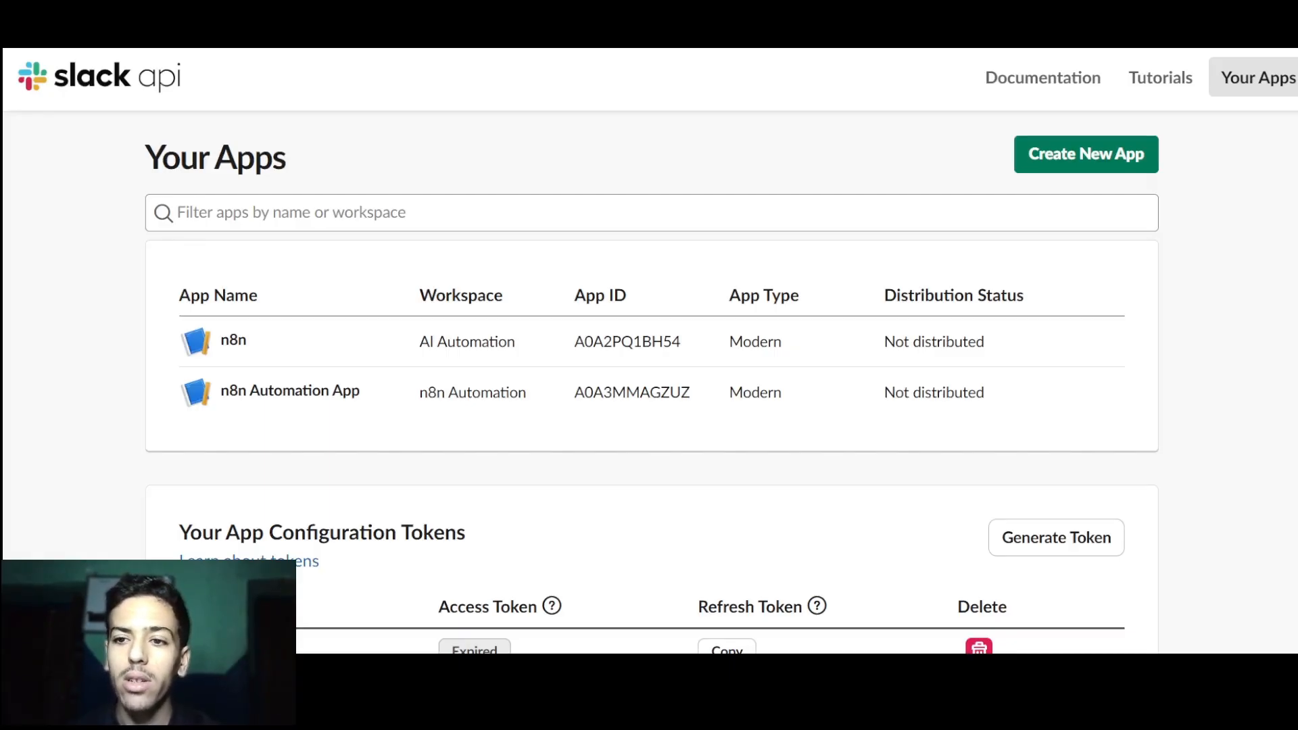
Create the Slack app 'n8n App Youtube' from scratch in the n8n Automation Youtube workspace.
left_click(1076, 156)
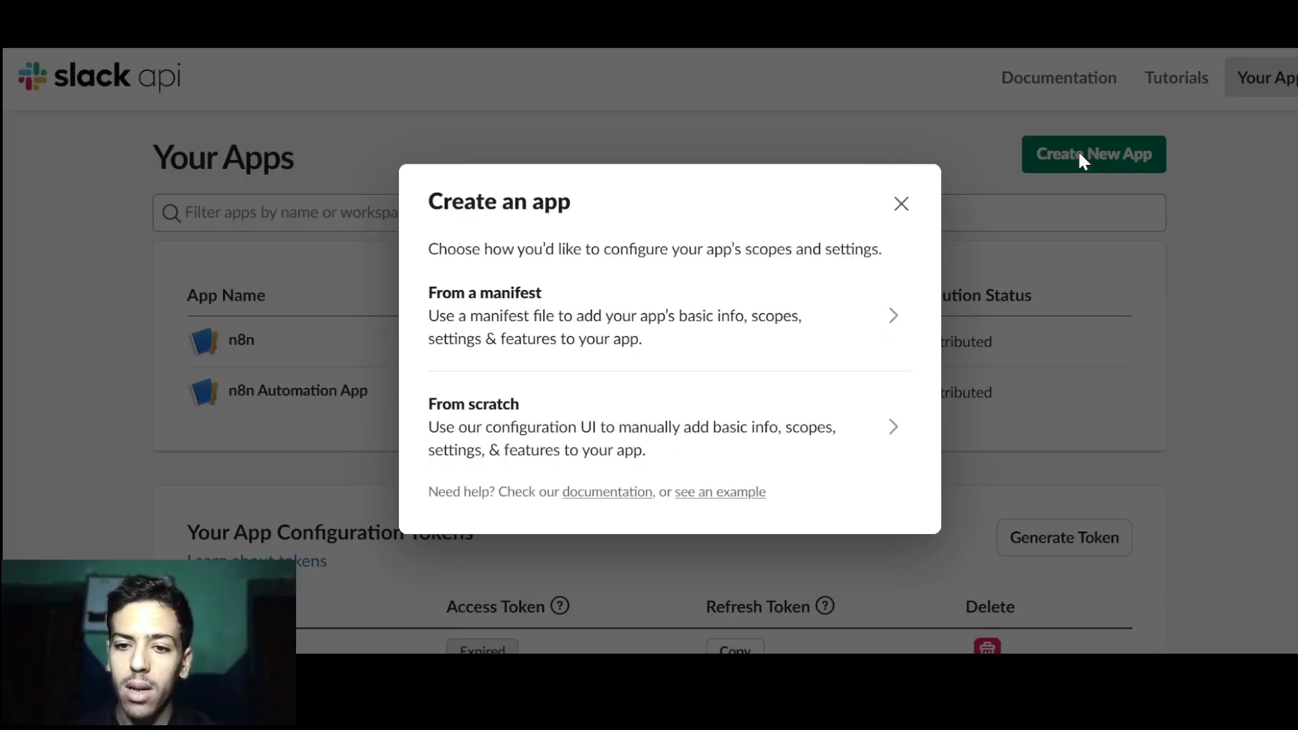
left_click(628, 444)
left_click(580, 204)
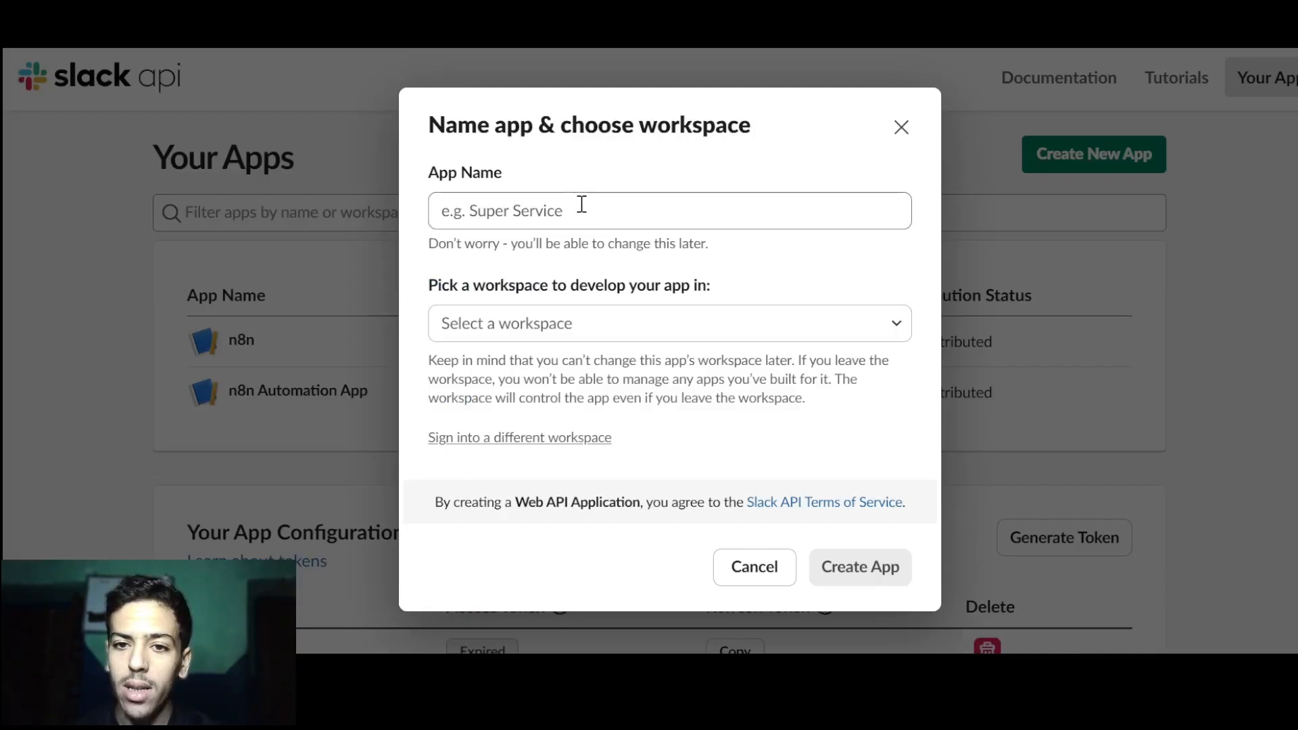
type("n8n App Youtube")
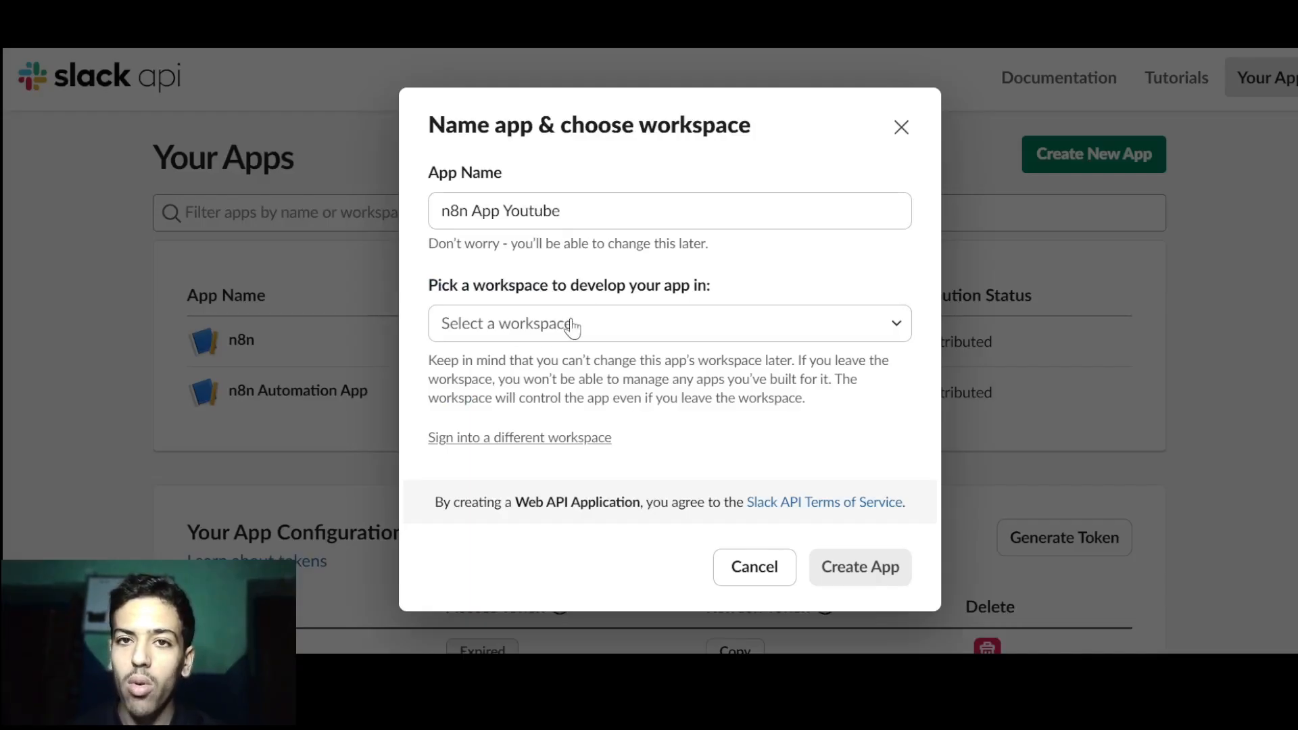
left_click(593, 324)
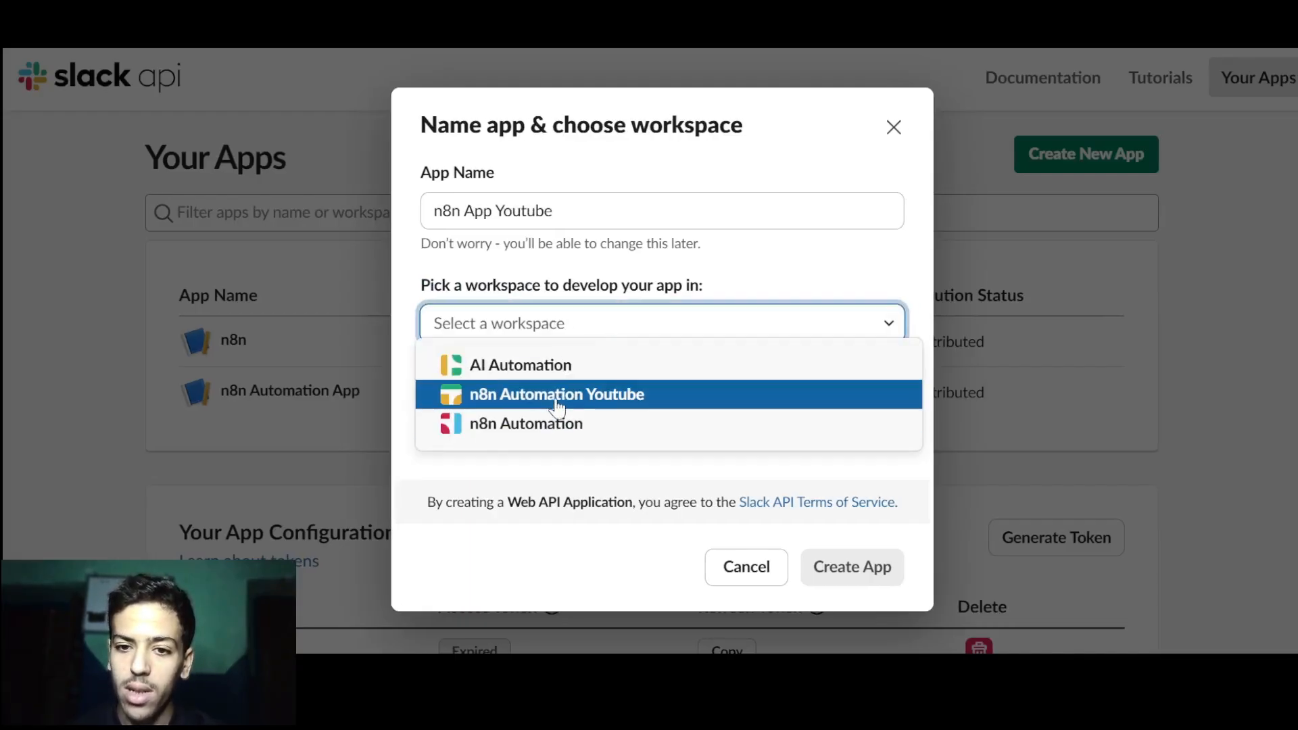
left_click(593, 392)
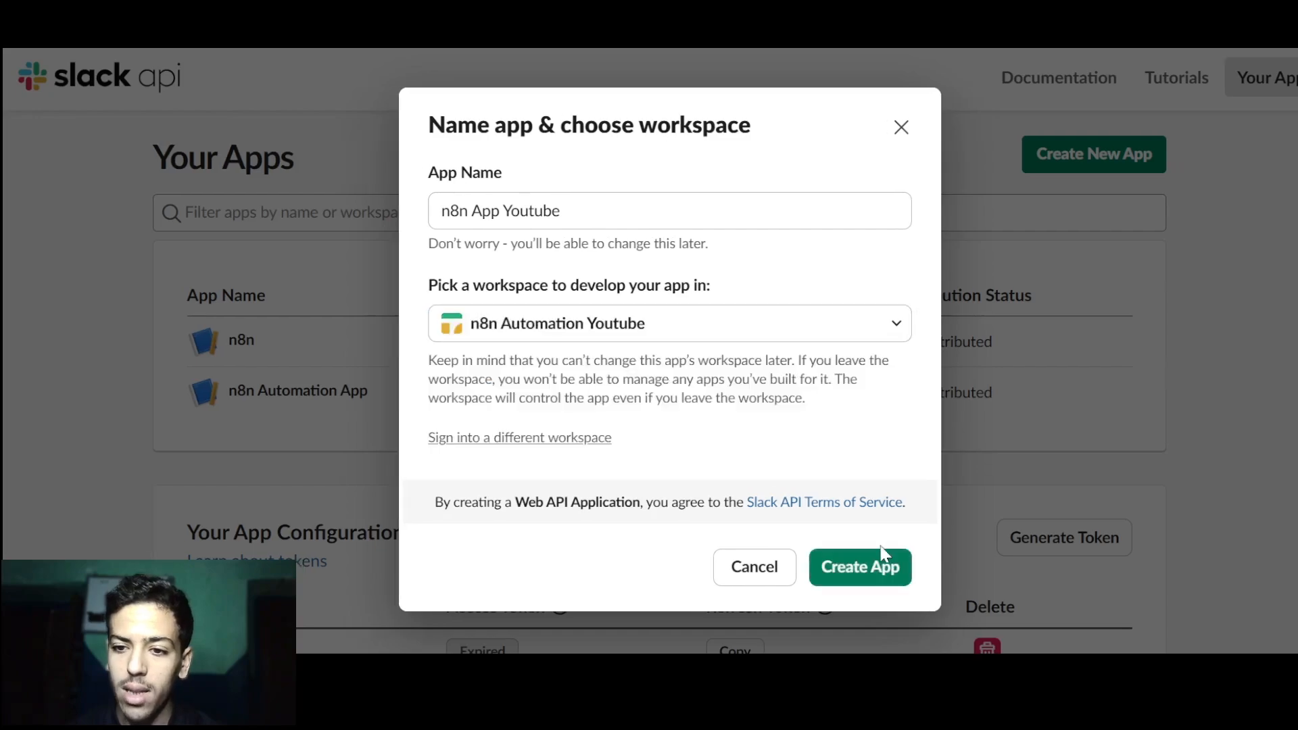
left_click(875, 579)
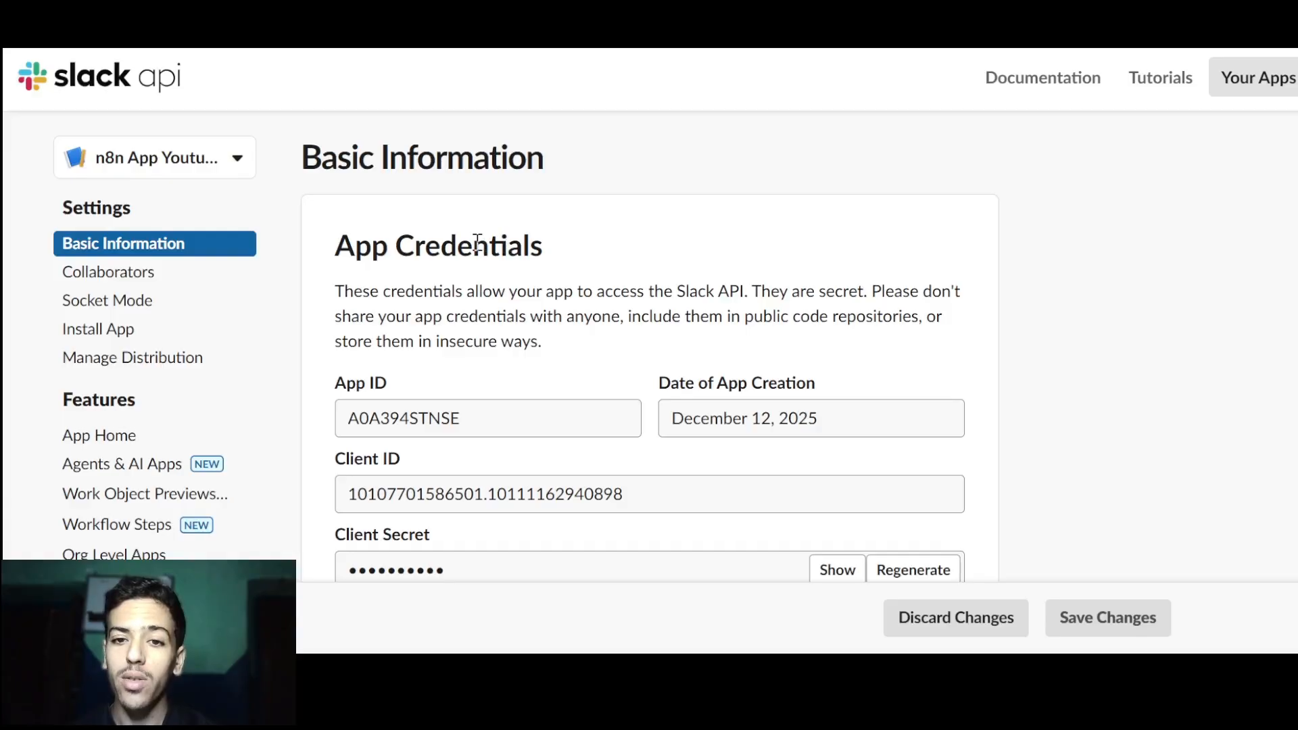
Reveal the app's Signing Secret and paste it into n8n's Signature Secret field.
scroll(477, 242, "down", 2)
scroll(477, 250, "down", 3)
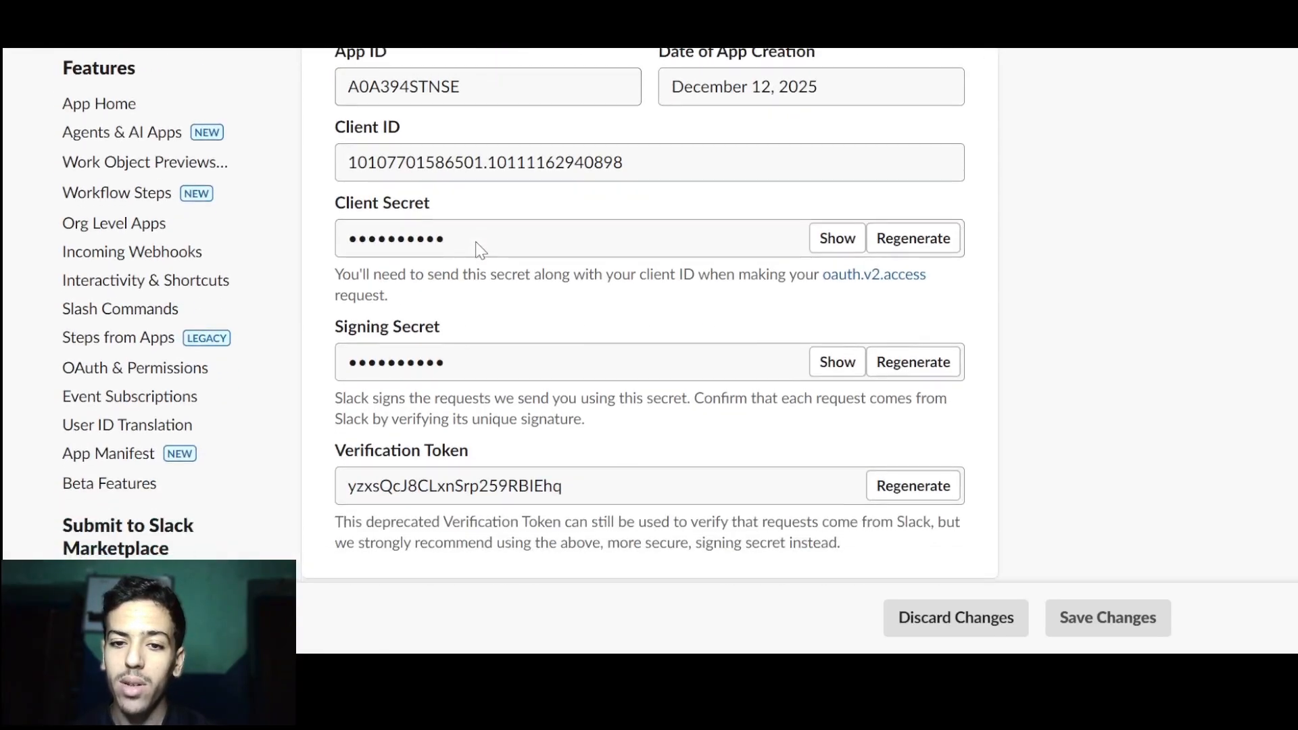
left_click(837, 362)
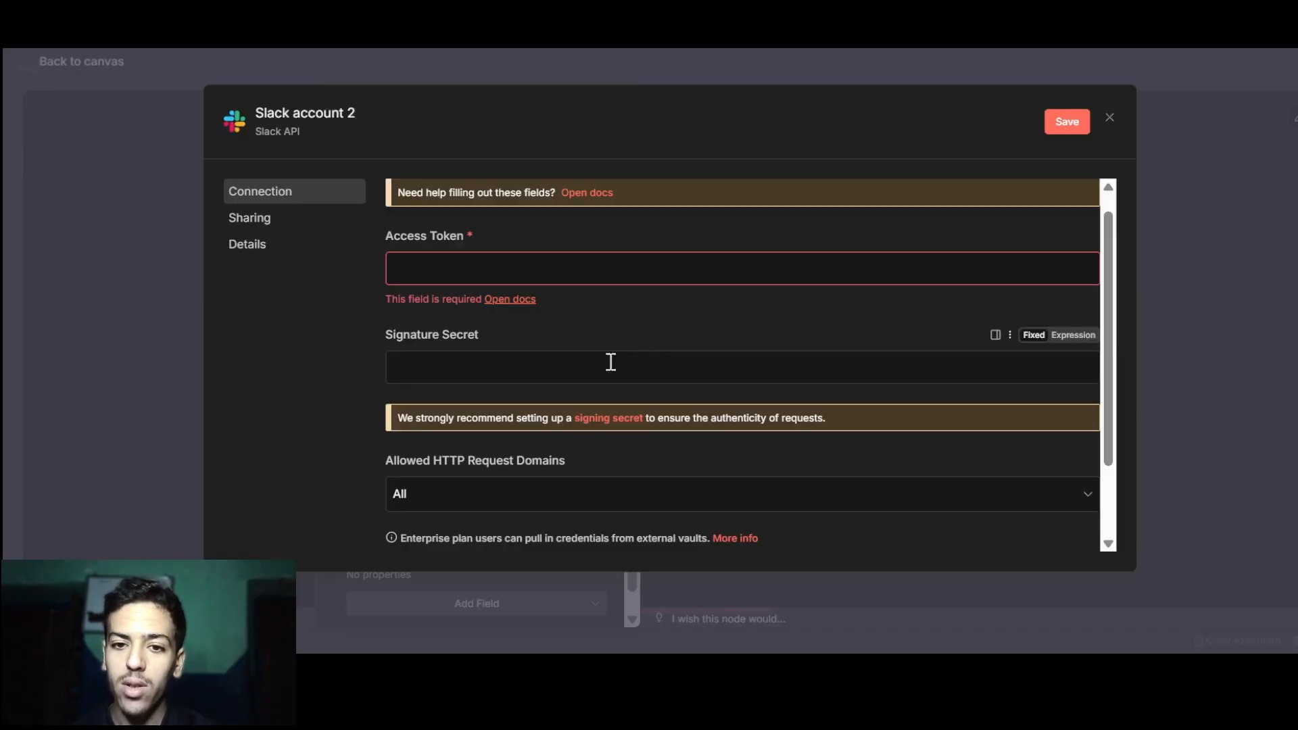
left_click(459, 362)
key("ctrl+v")
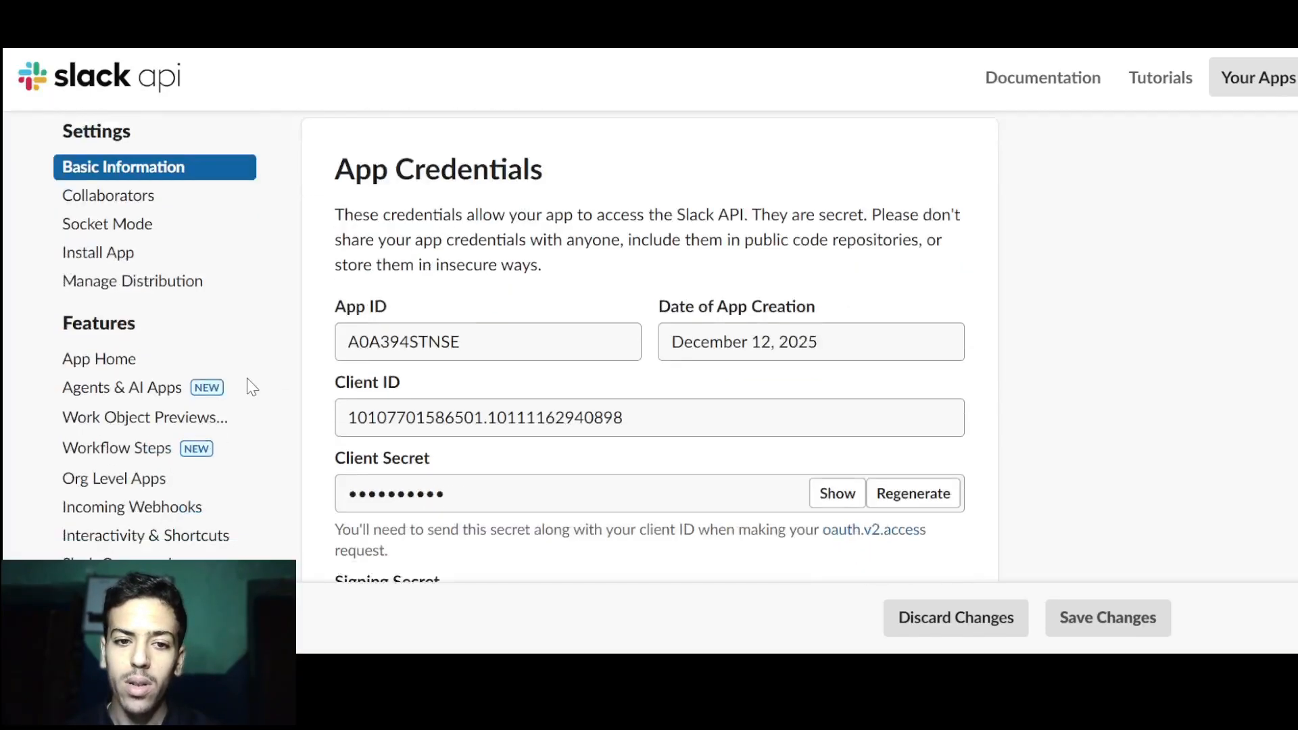
Under OAuth & Permissions, add bot token scopes app_mentions:read, channels:join and chat:write.
scroll(246, 385, "down", 8)
scroll(246, 380, "up", 4)
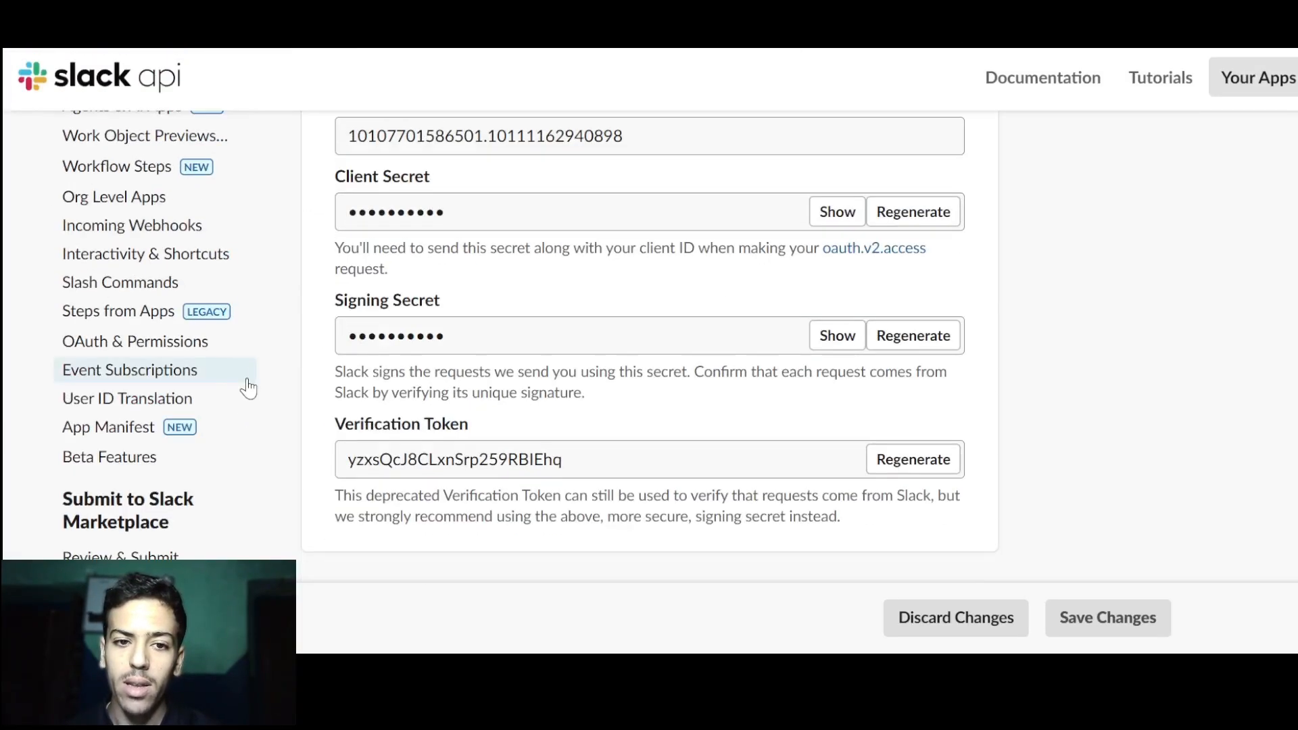
left_click(172, 343)
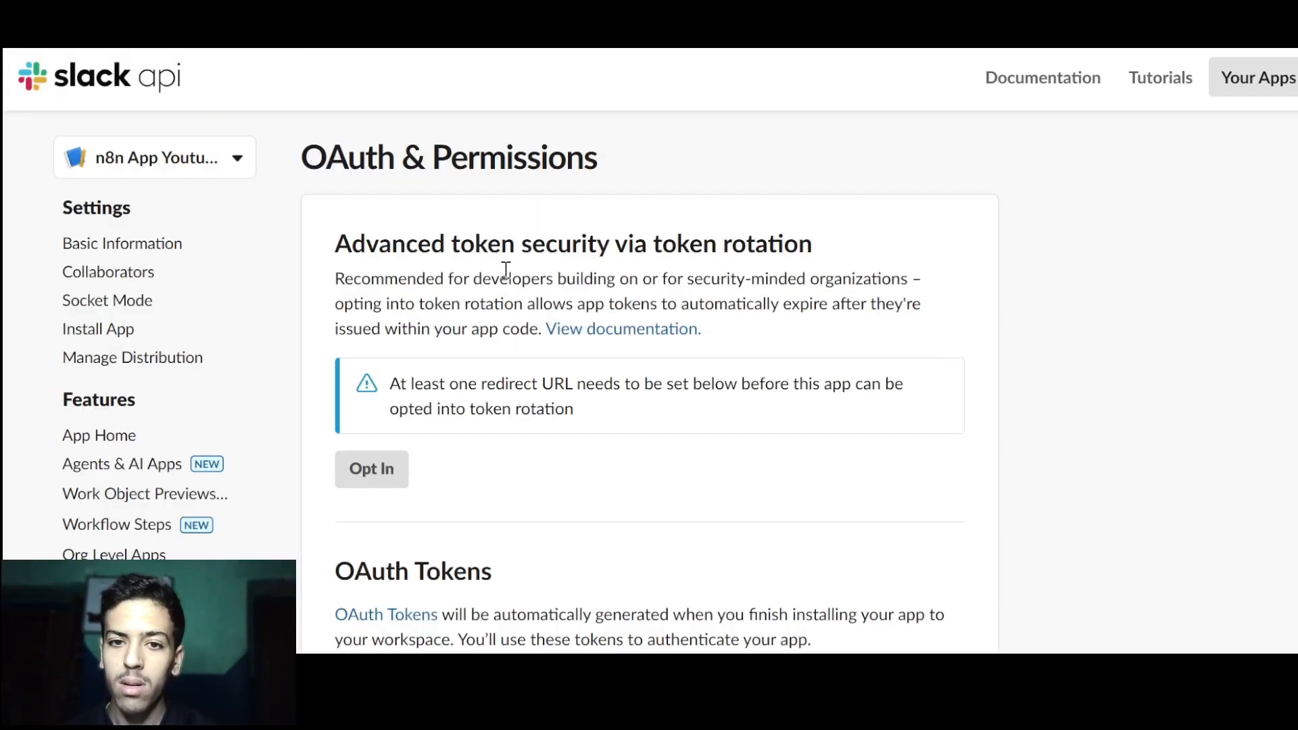
scroll(506, 269, "down", 14)
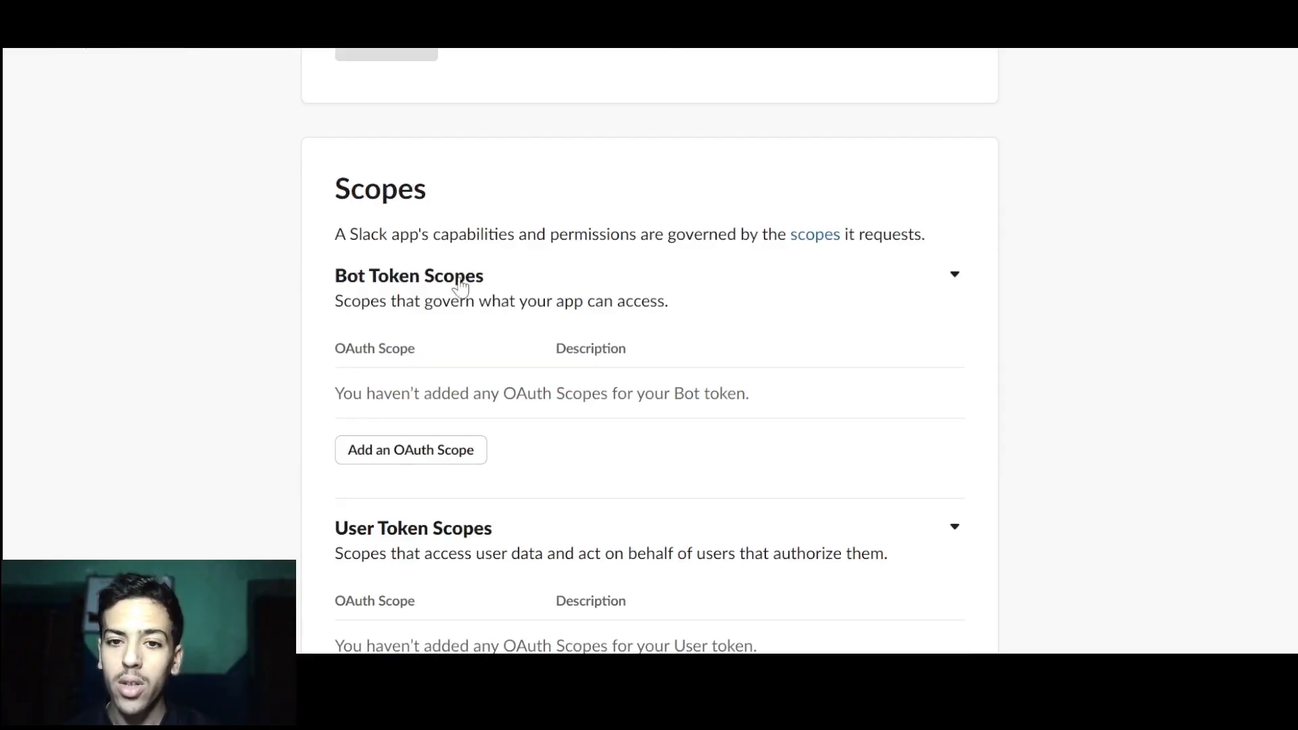
left_click(438, 452)
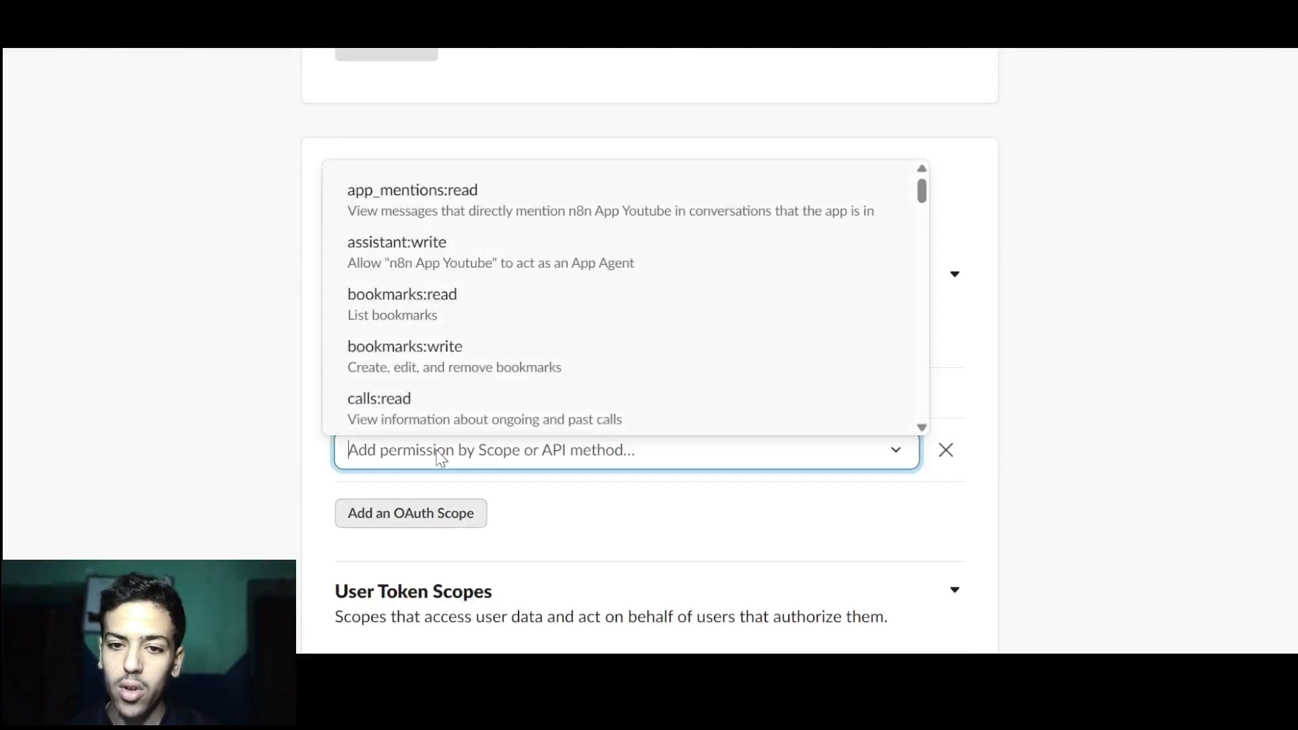
left_click(429, 222)
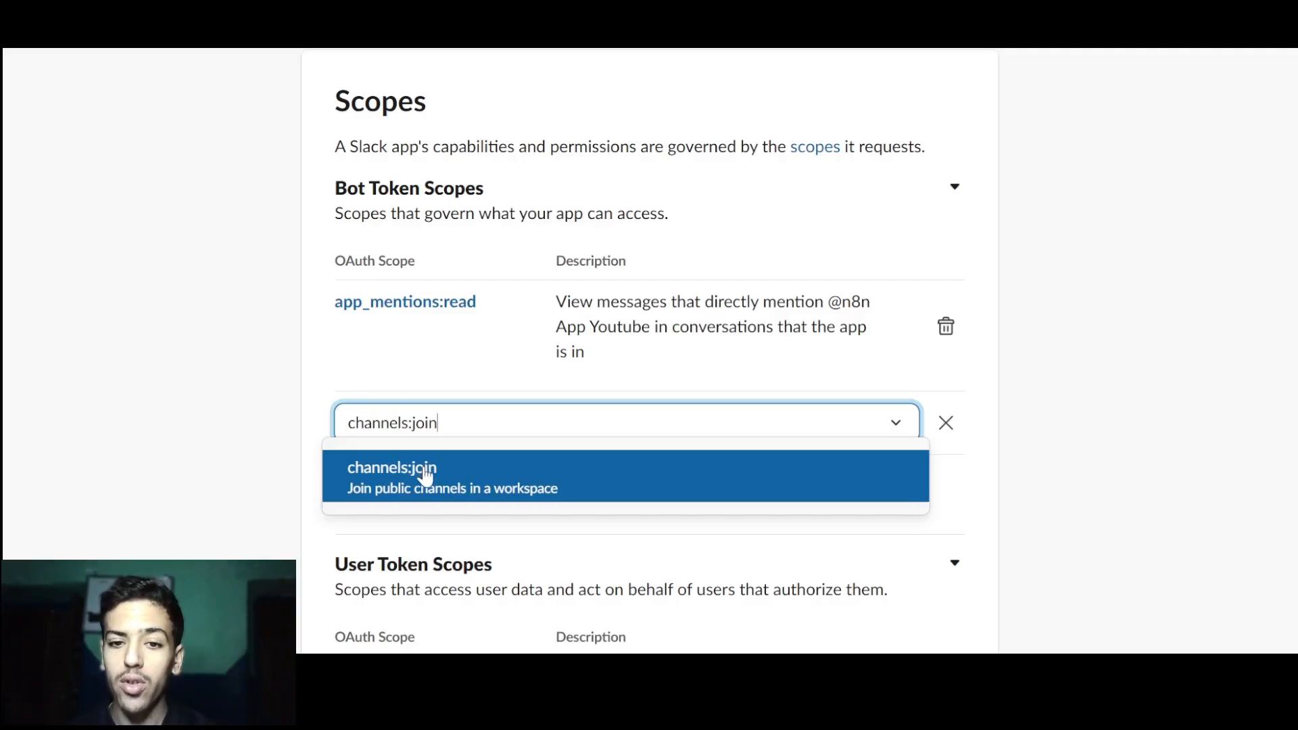
left_click(448, 473)
type("chat:")
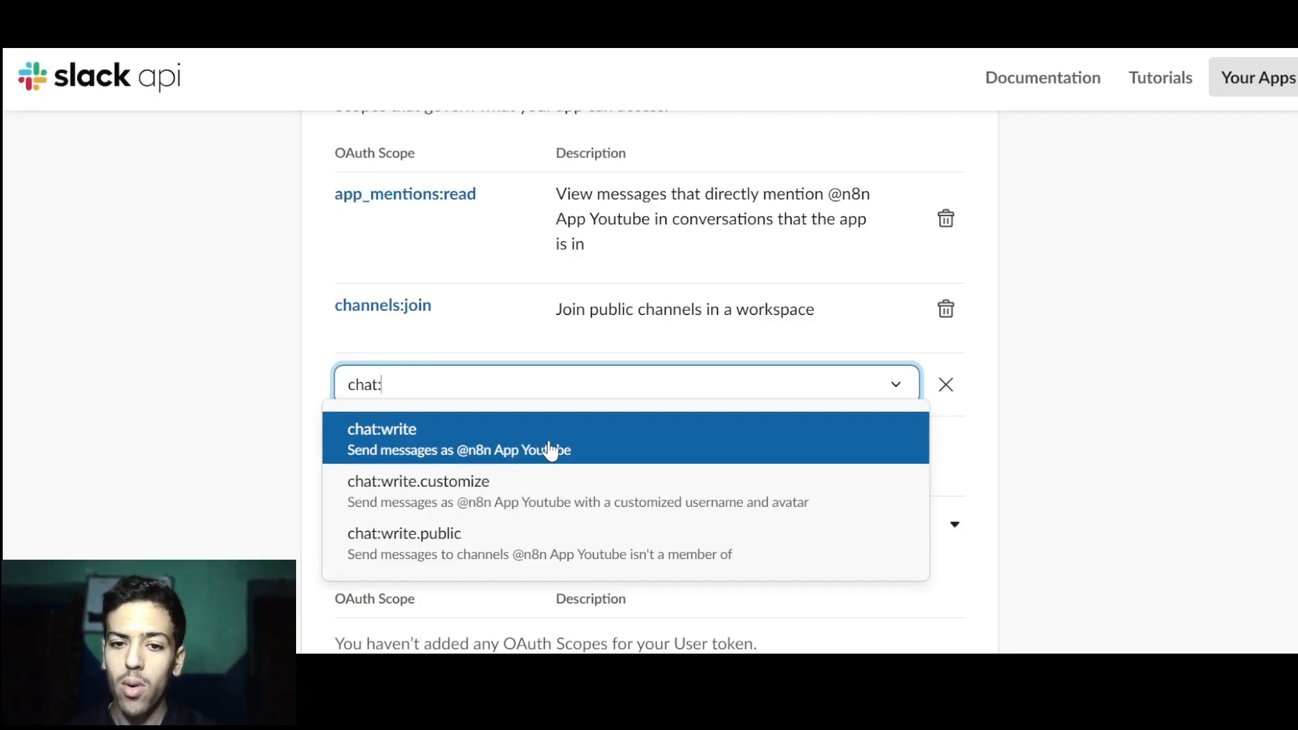
left_click(501, 444)
type("file")
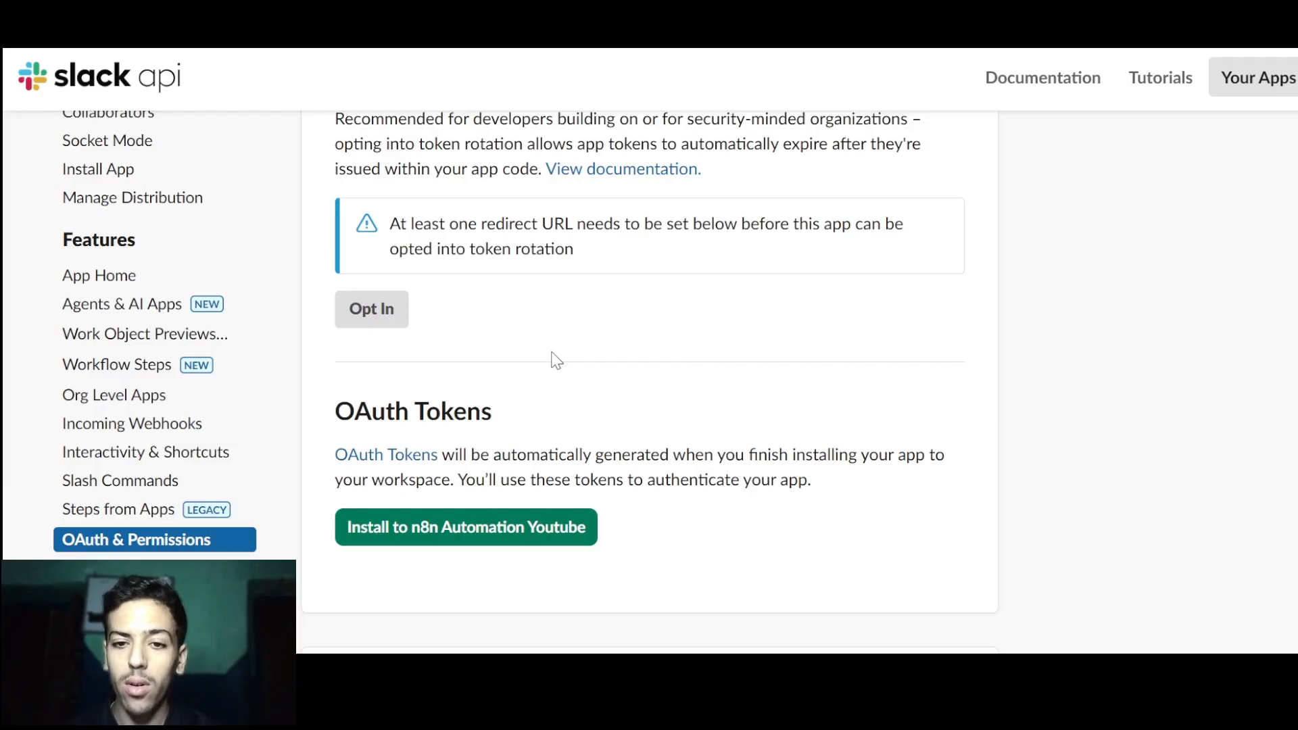
Install the app to n8n Automation Youtube and allow its requested permissions.
scroll(555, 360, "up", 2)
scroll(556, 360, "down", 3)
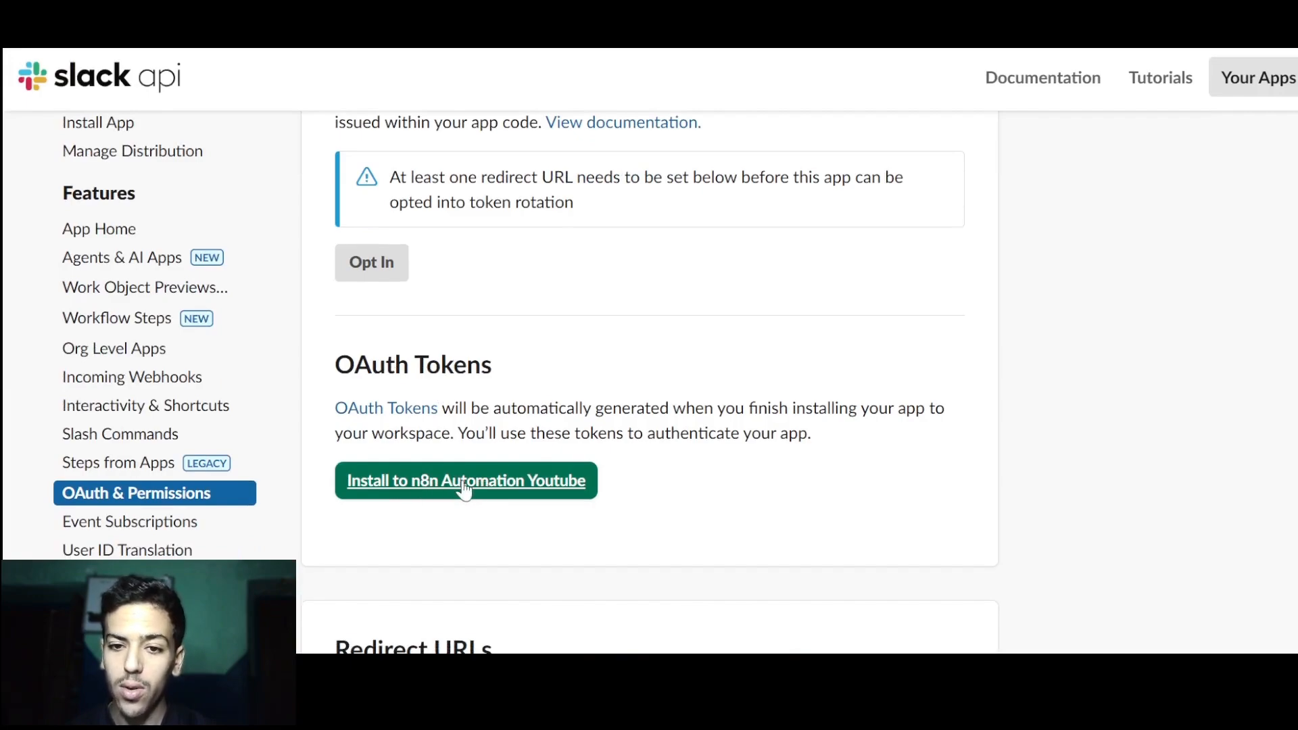
left_click(535, 485)
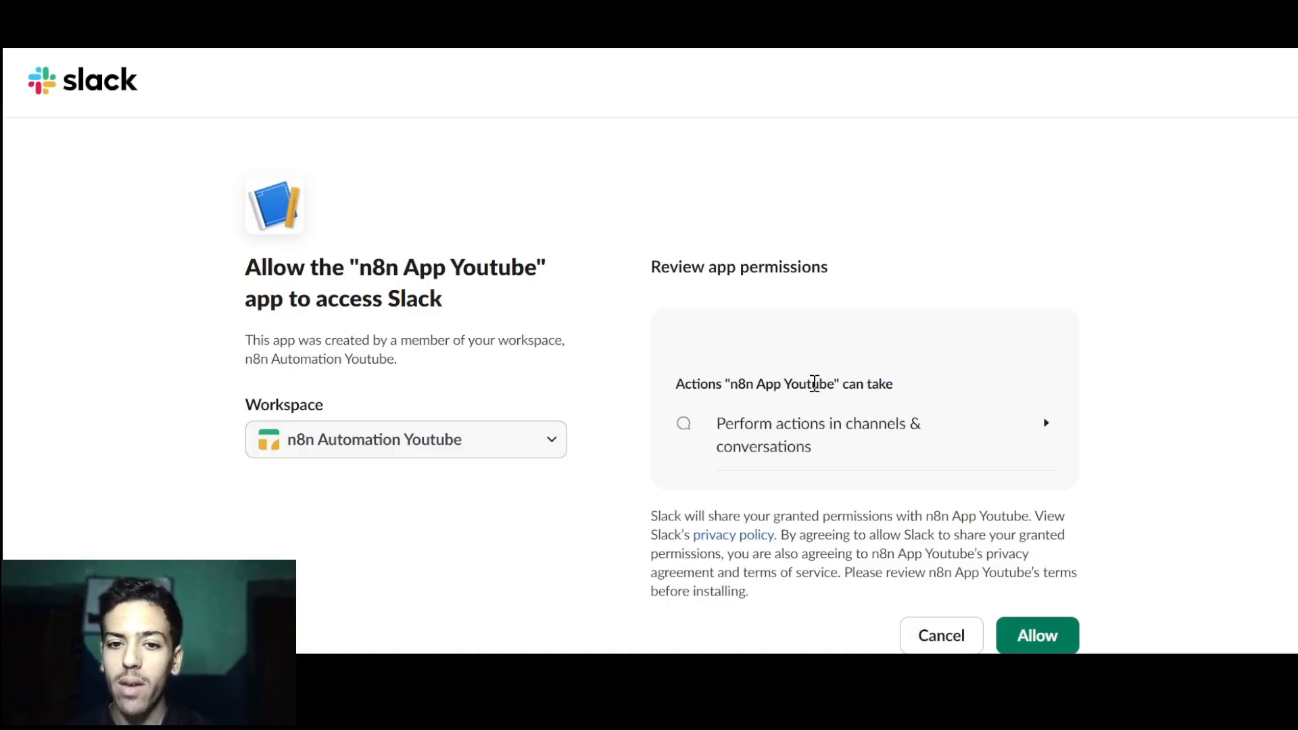
scroll(815, 383, "down", 1)
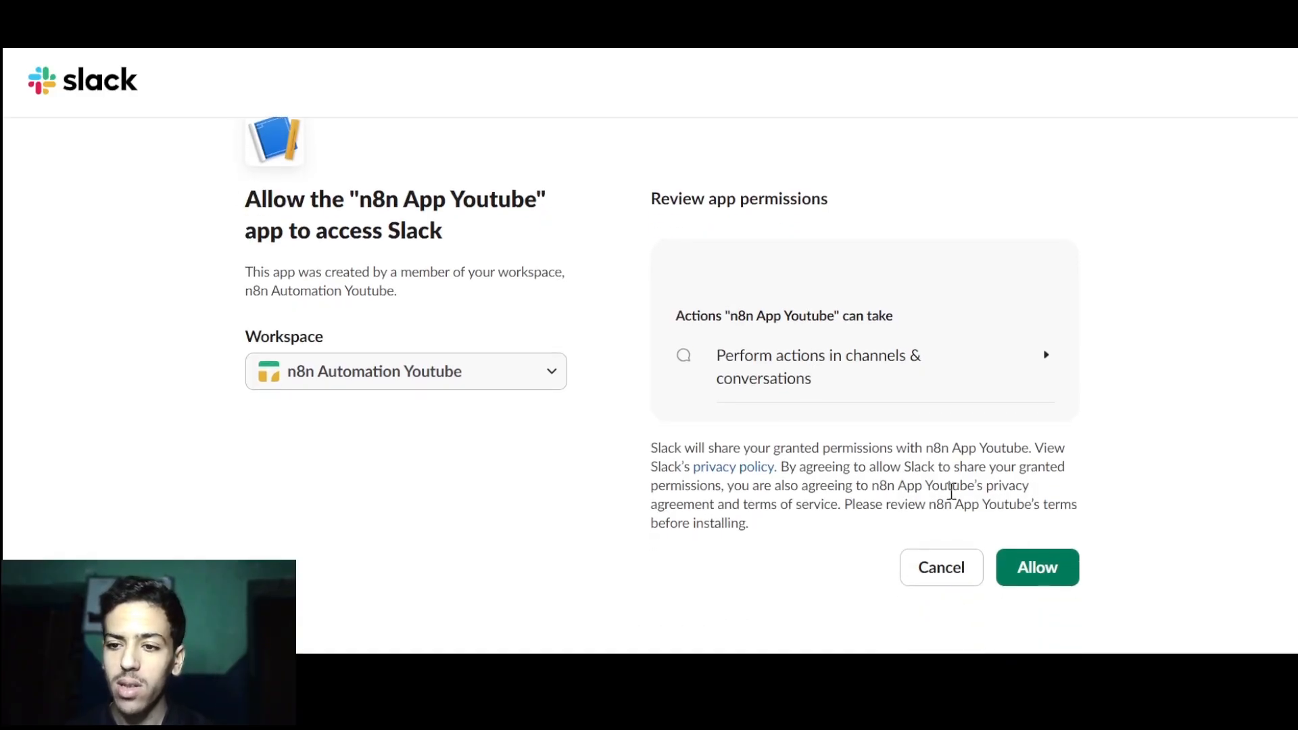
left_click(1048, 572)
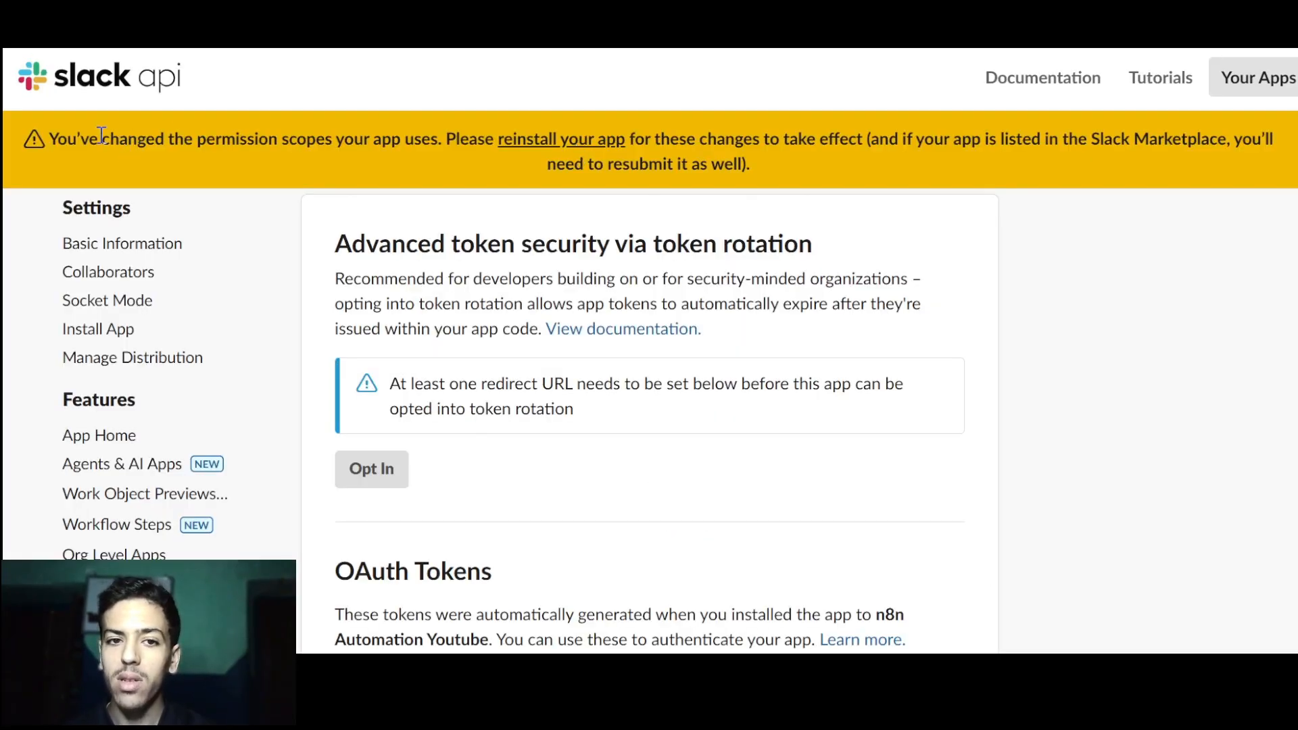
Reinstall the app so the changed scopes apply, and allow the updated permissions.
left_click_drag(102, 135, 365, 138)
left_click(372, 138)
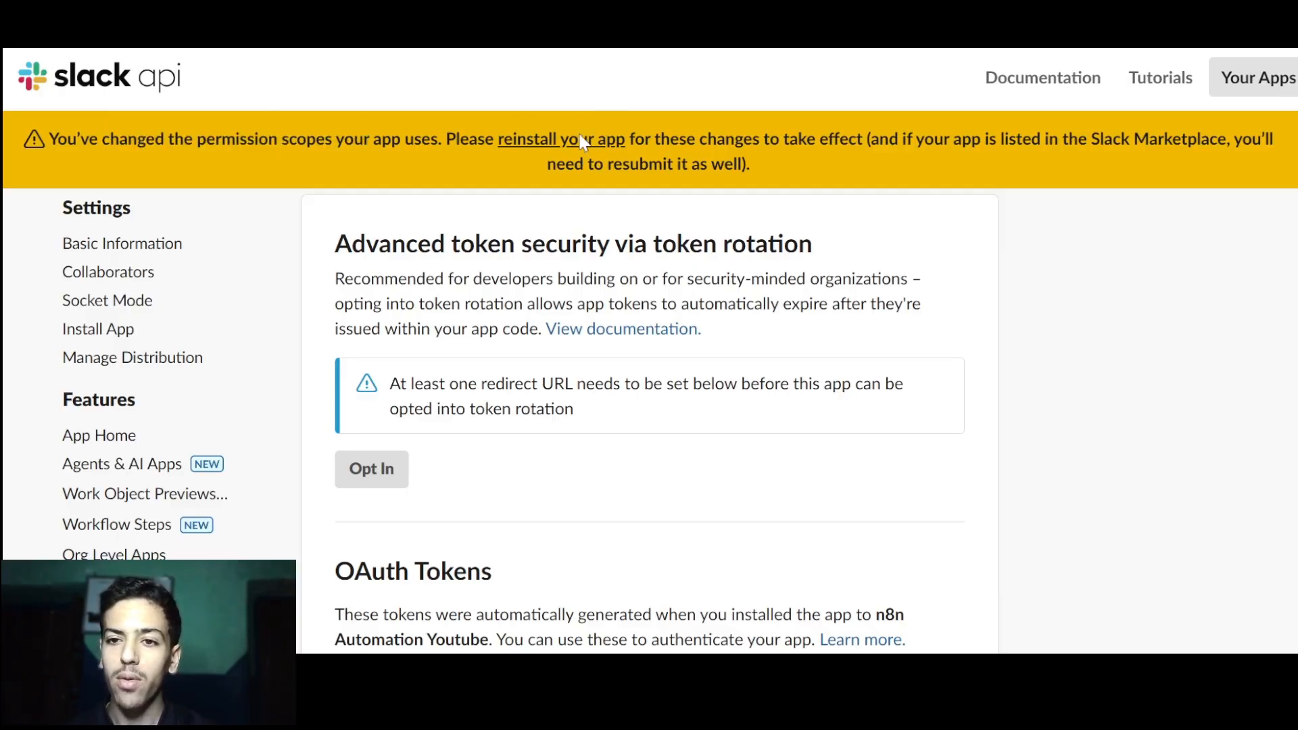
left_click(580, 140)
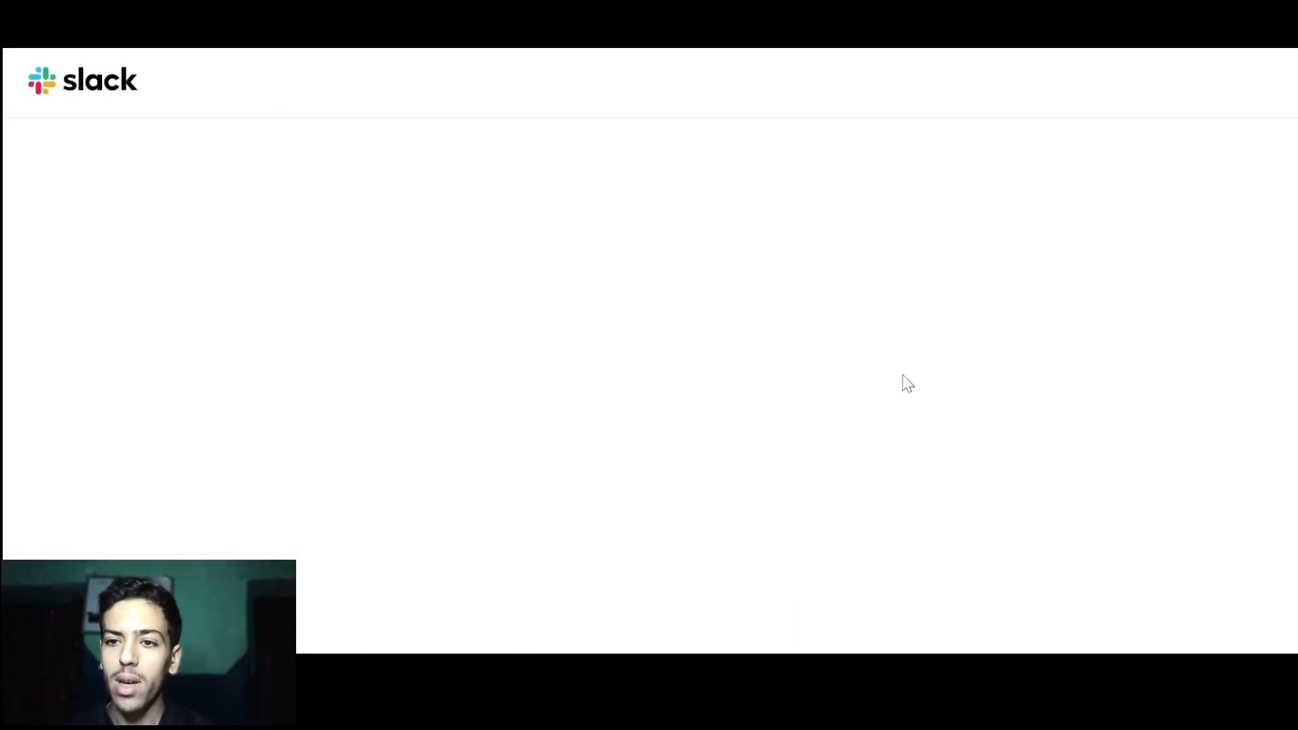
scroll(1139, 392, "down", 2)
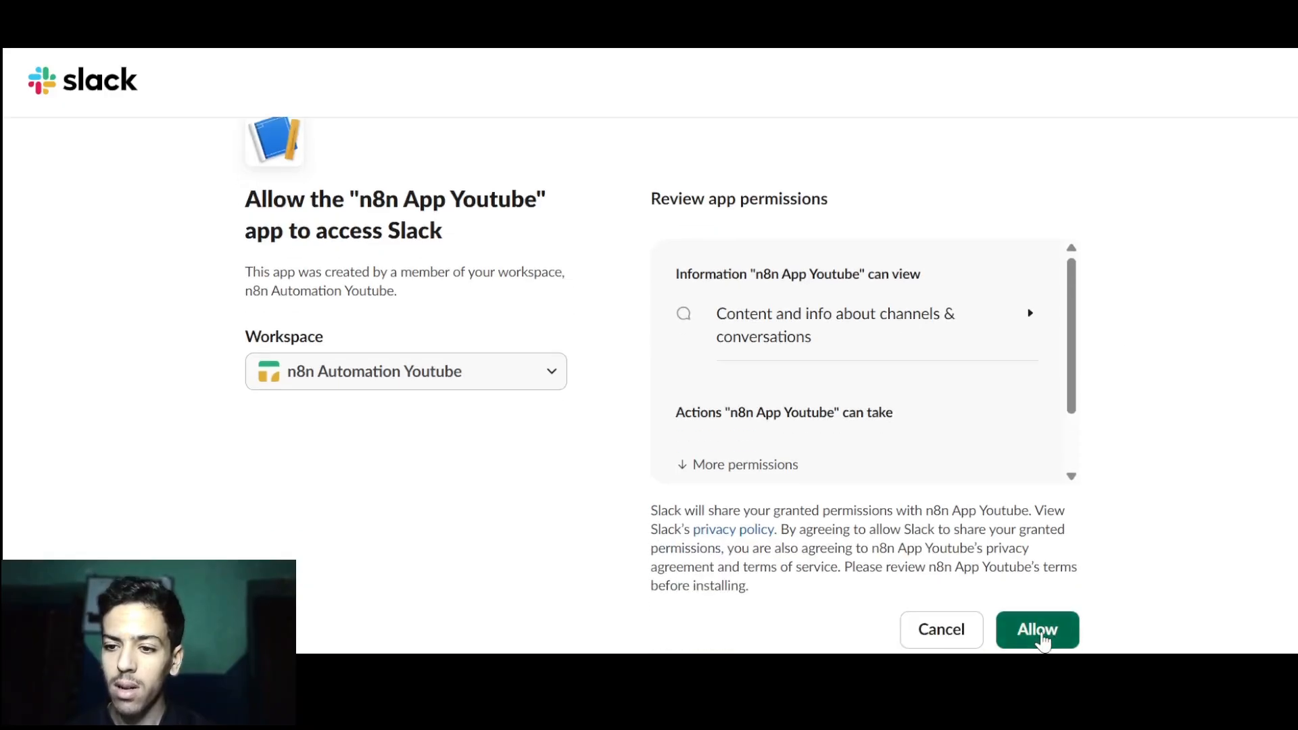
left_click(1042, 639)
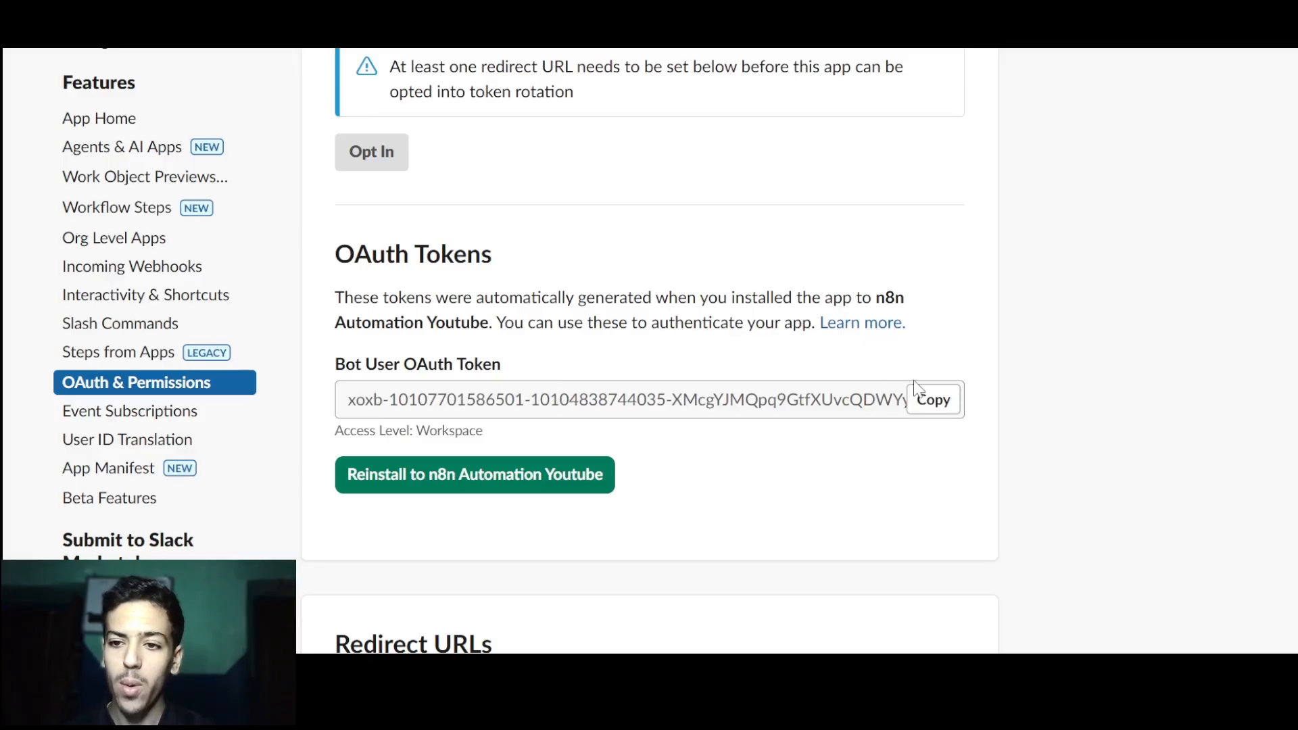
Copy the Bot User OAuth Token into the n8n credential's Access Token field.
left_click(930, 398)
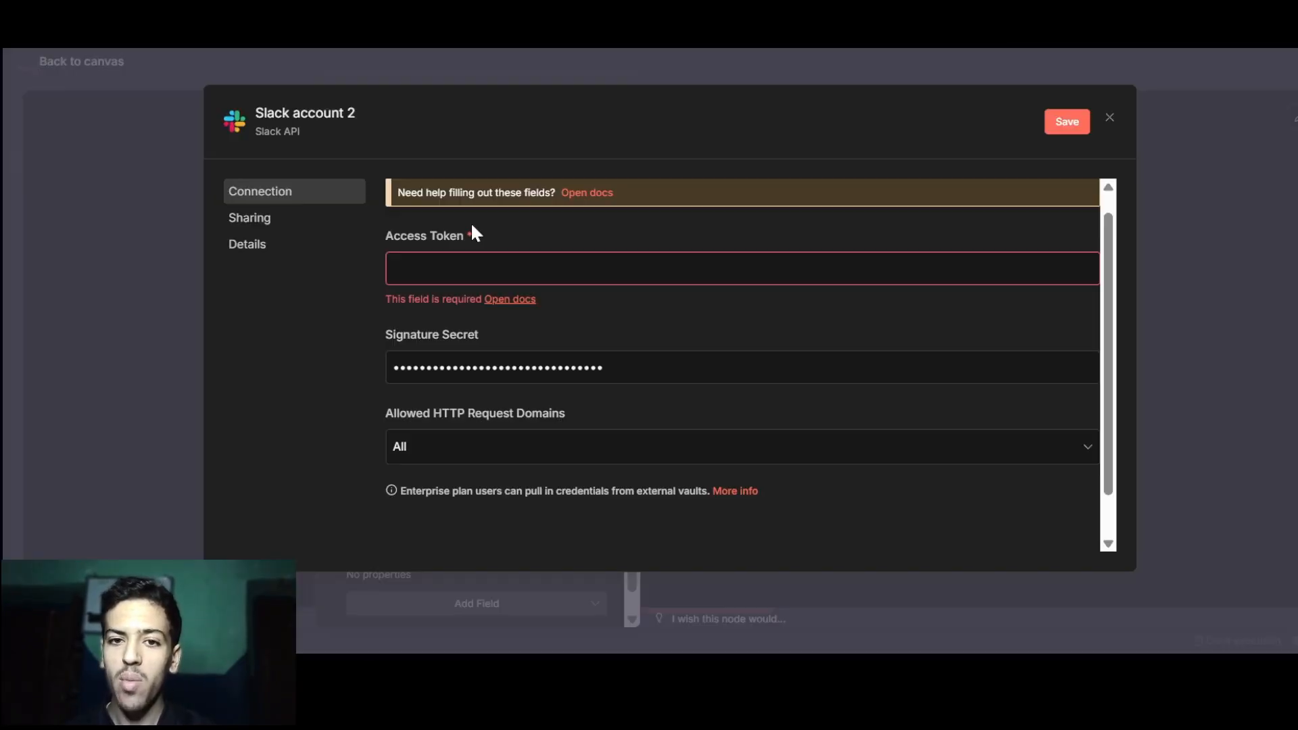
left_click(438, 271)
key("ctrl+v")
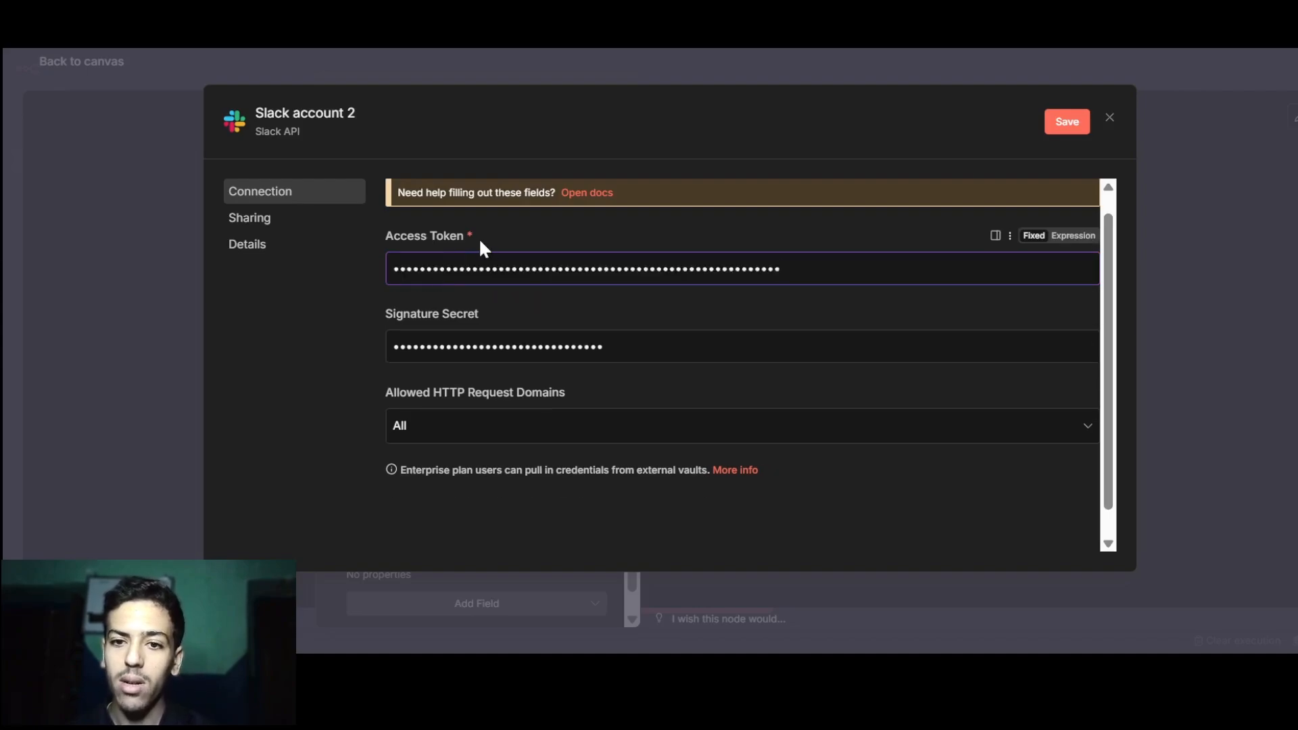
Rename the credential to 'n8n Youtube Automation App', save it, and confirm the successful connection test.
left_click(305, 112)
key("ctrl+v")
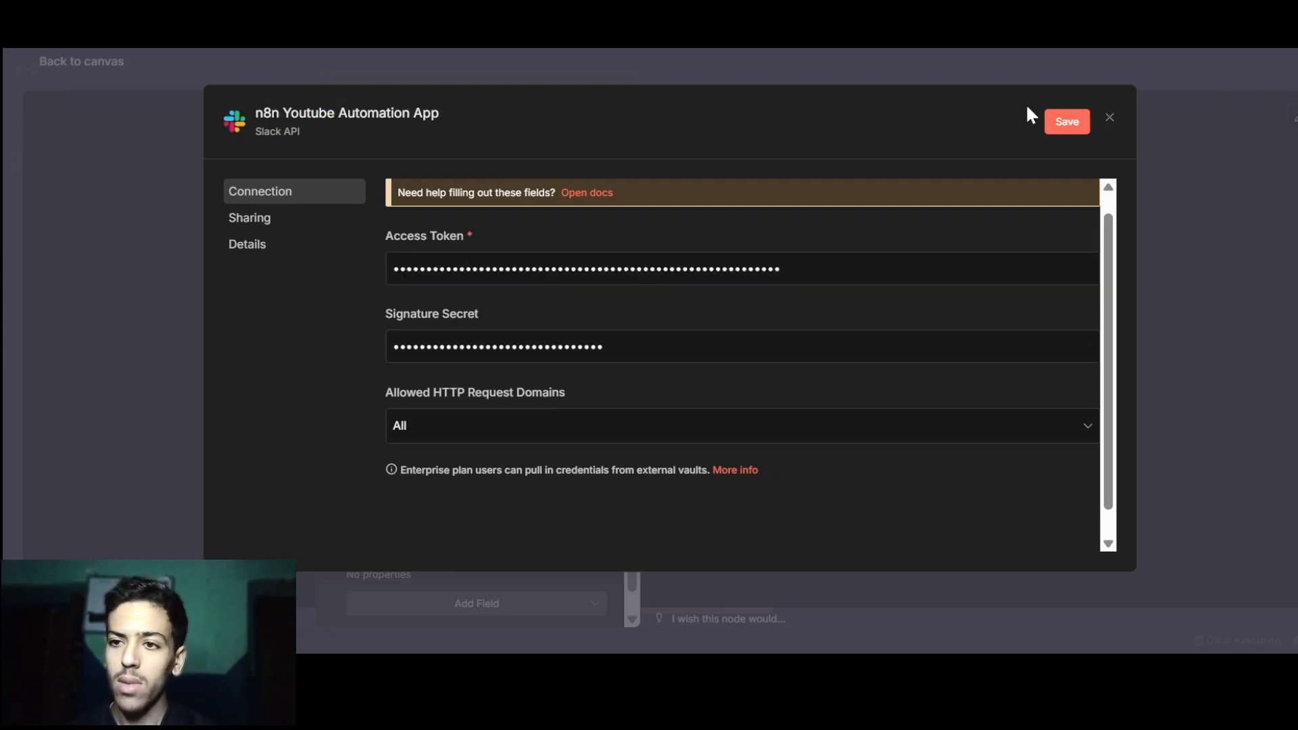
left_click(1082, 124)
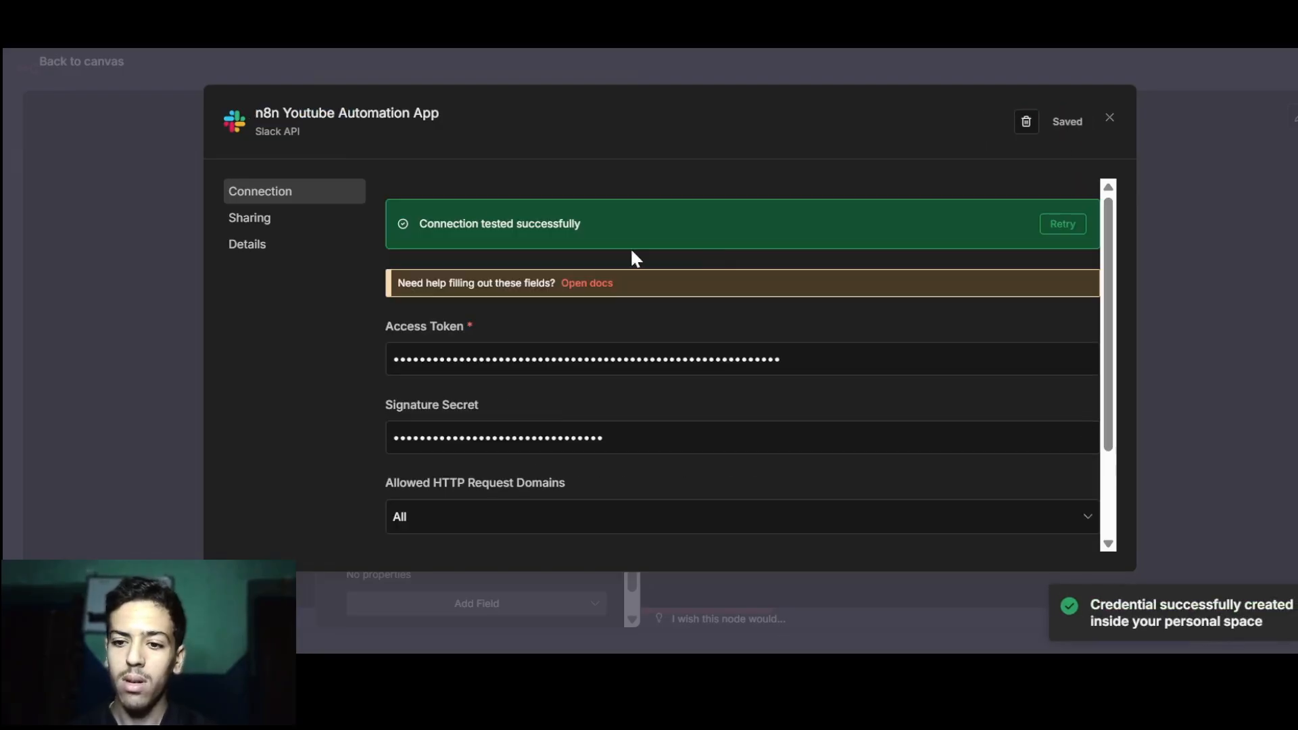
left_click_drag(421, 225, 631, 242)
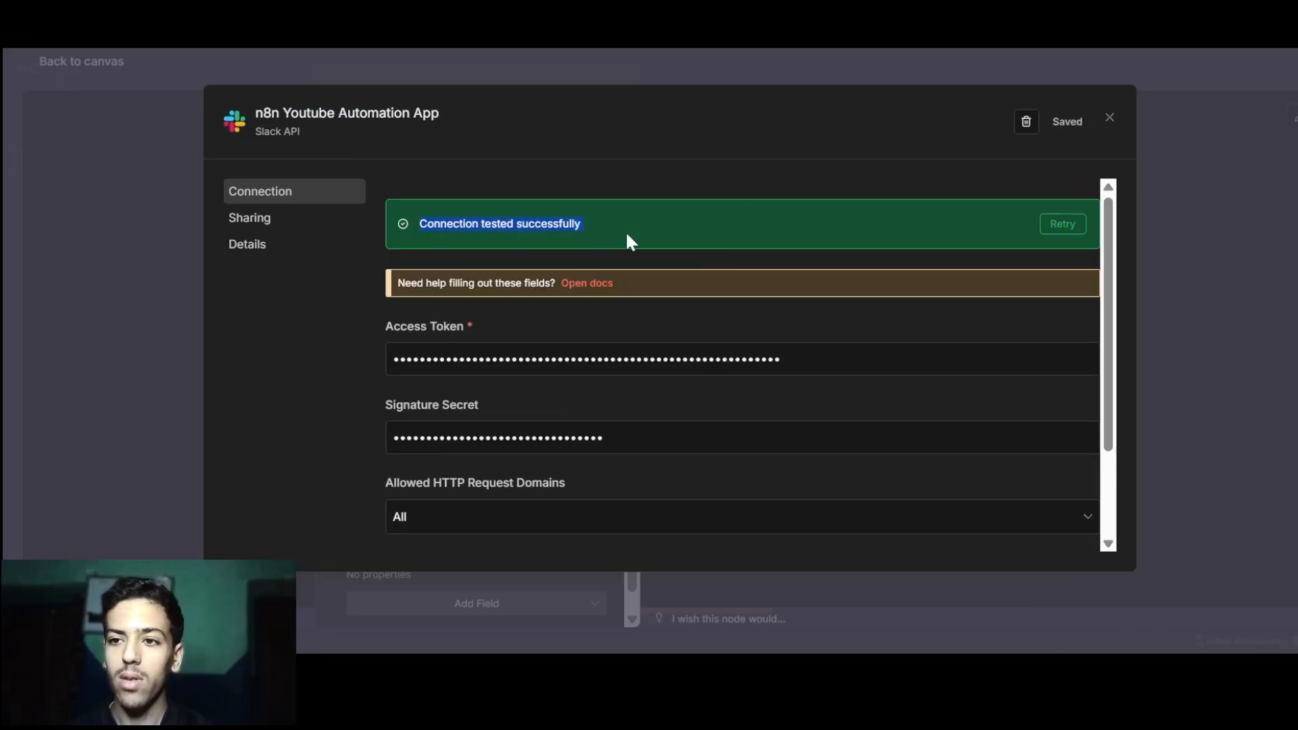
left_click(1110, 118)
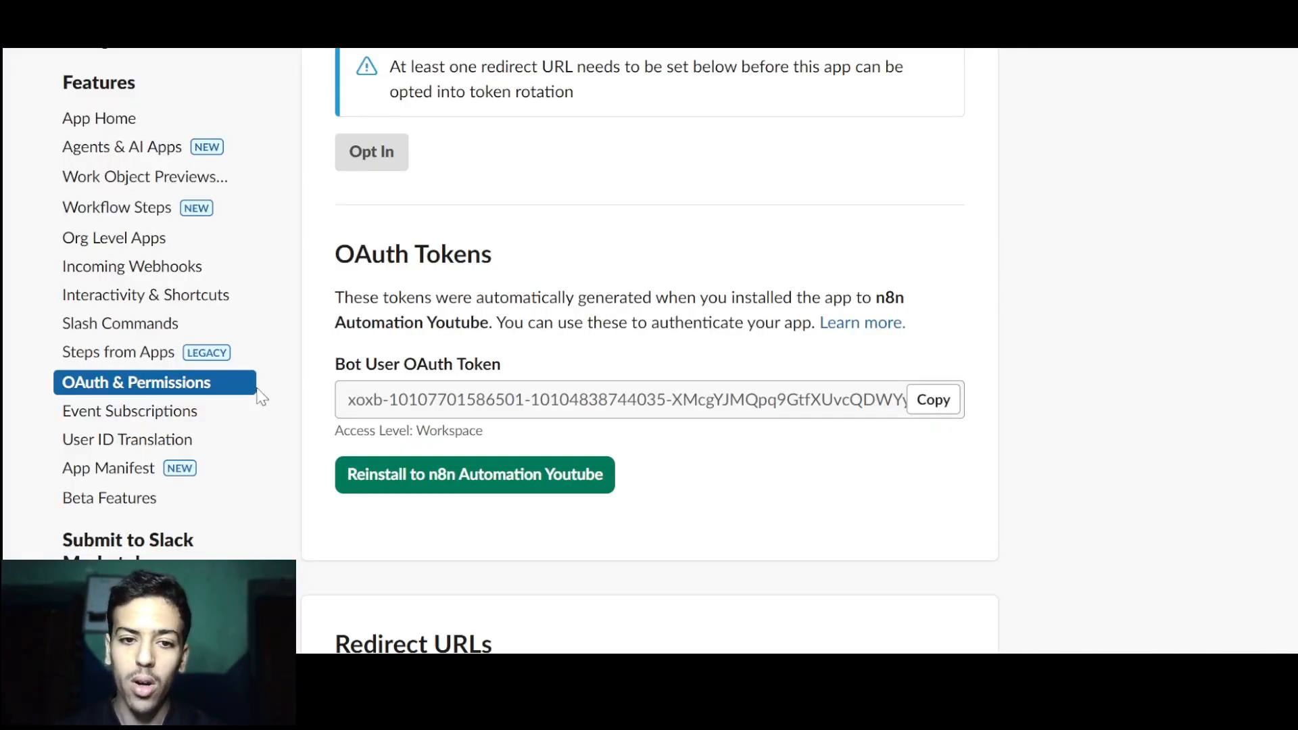
Switch Event Subscriptions on and paste the Slack Trigger's test webhook URL as the Request URL.
left_click(206, 414)
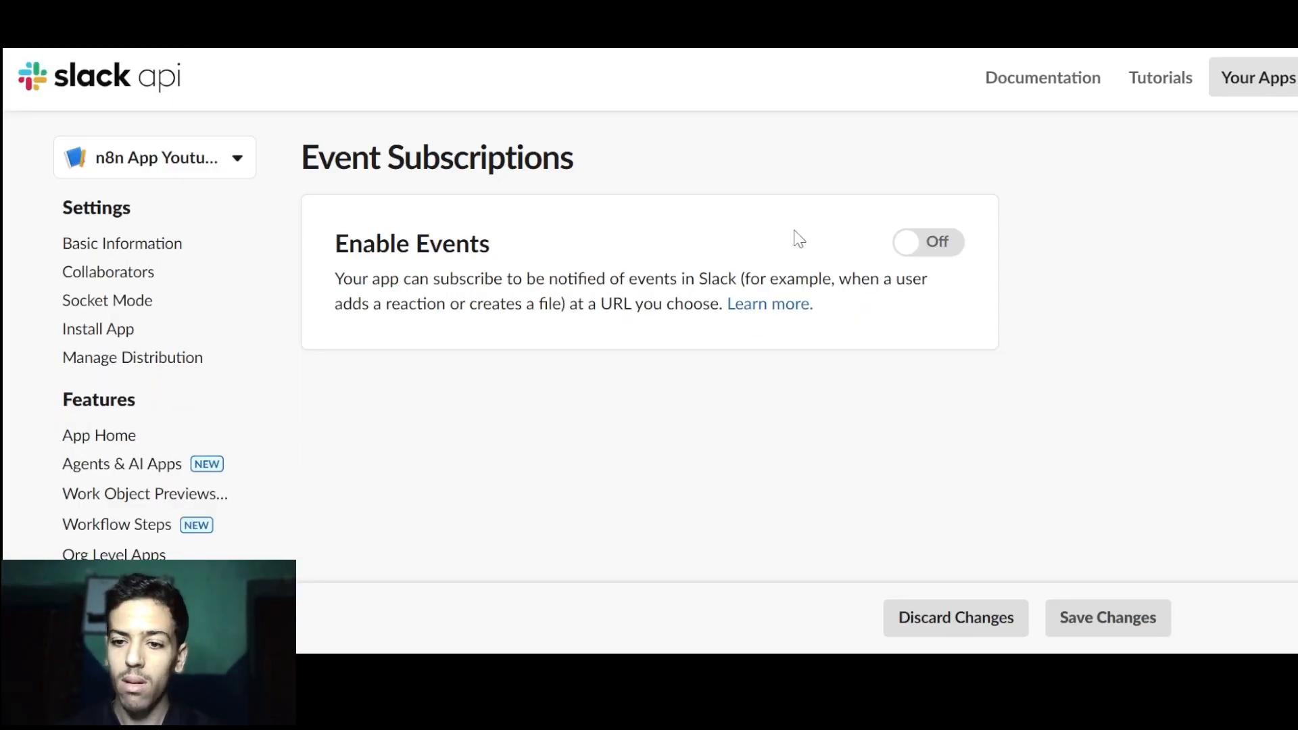
left_click(934, 242)
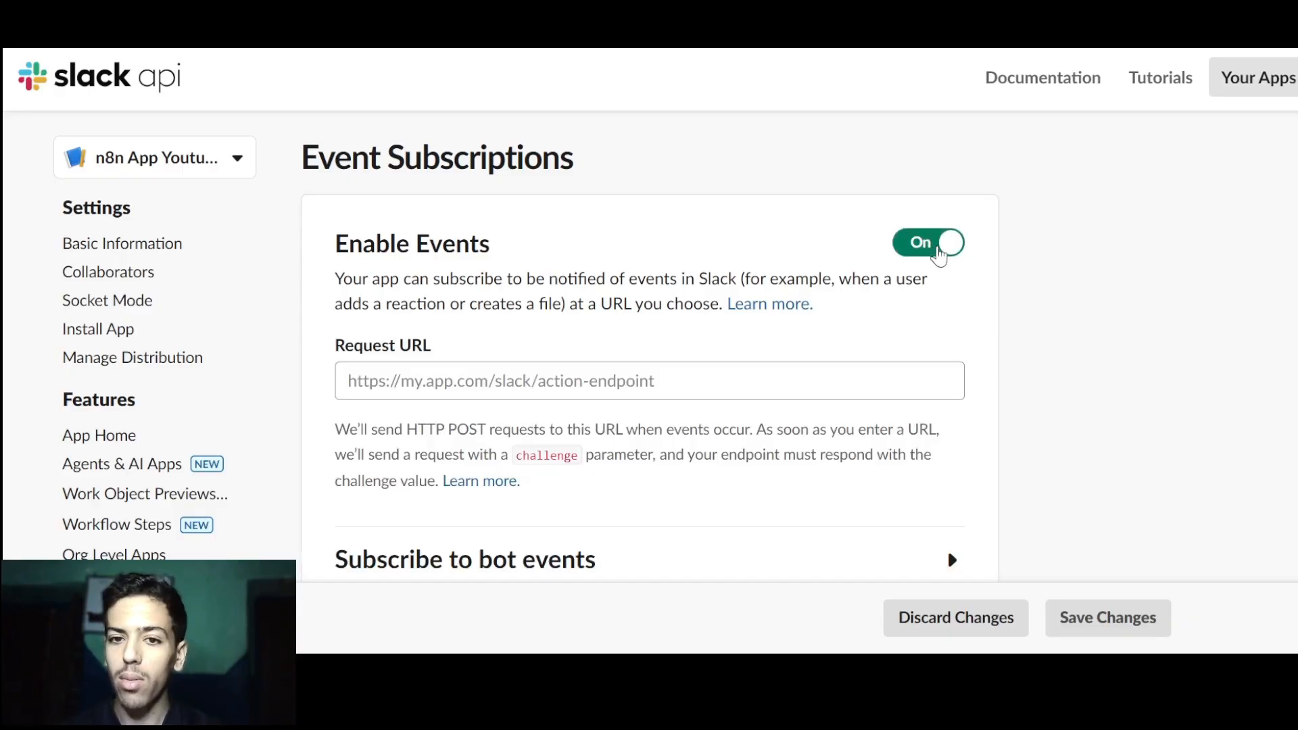
left_click(547, 364)
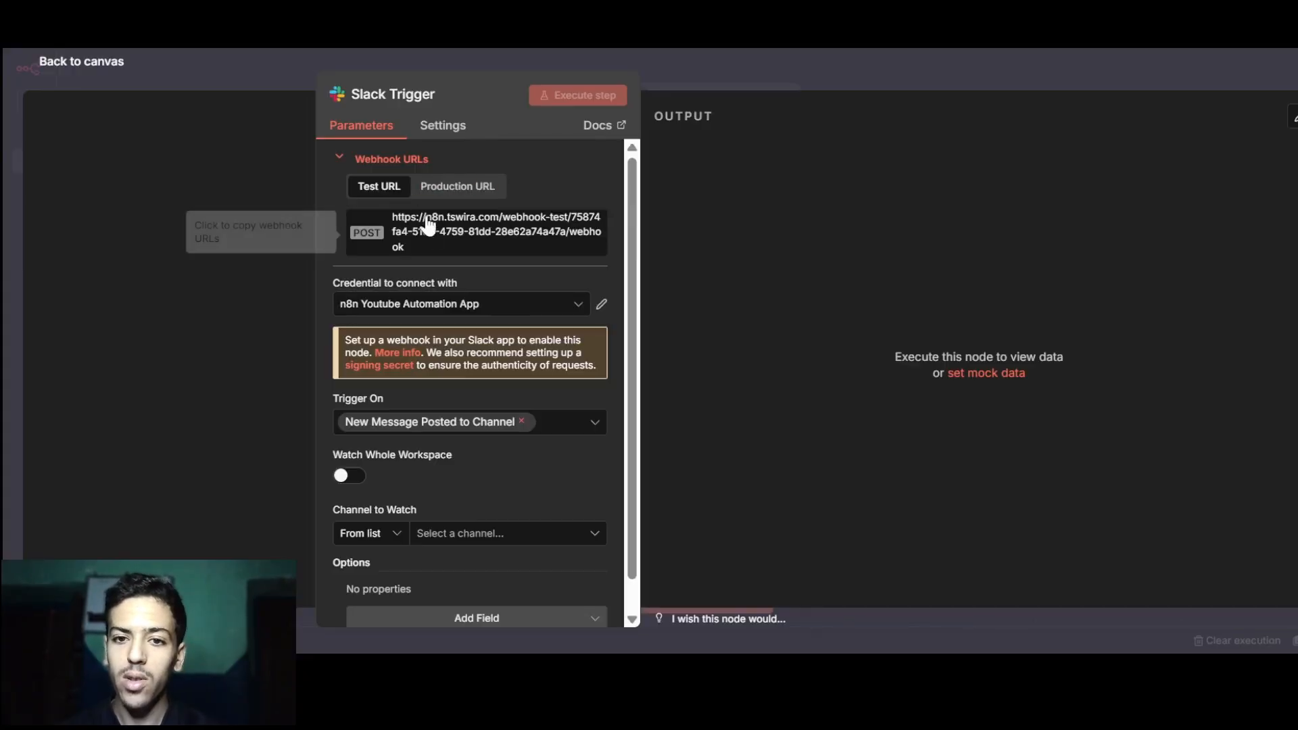
left_click(428, 225)
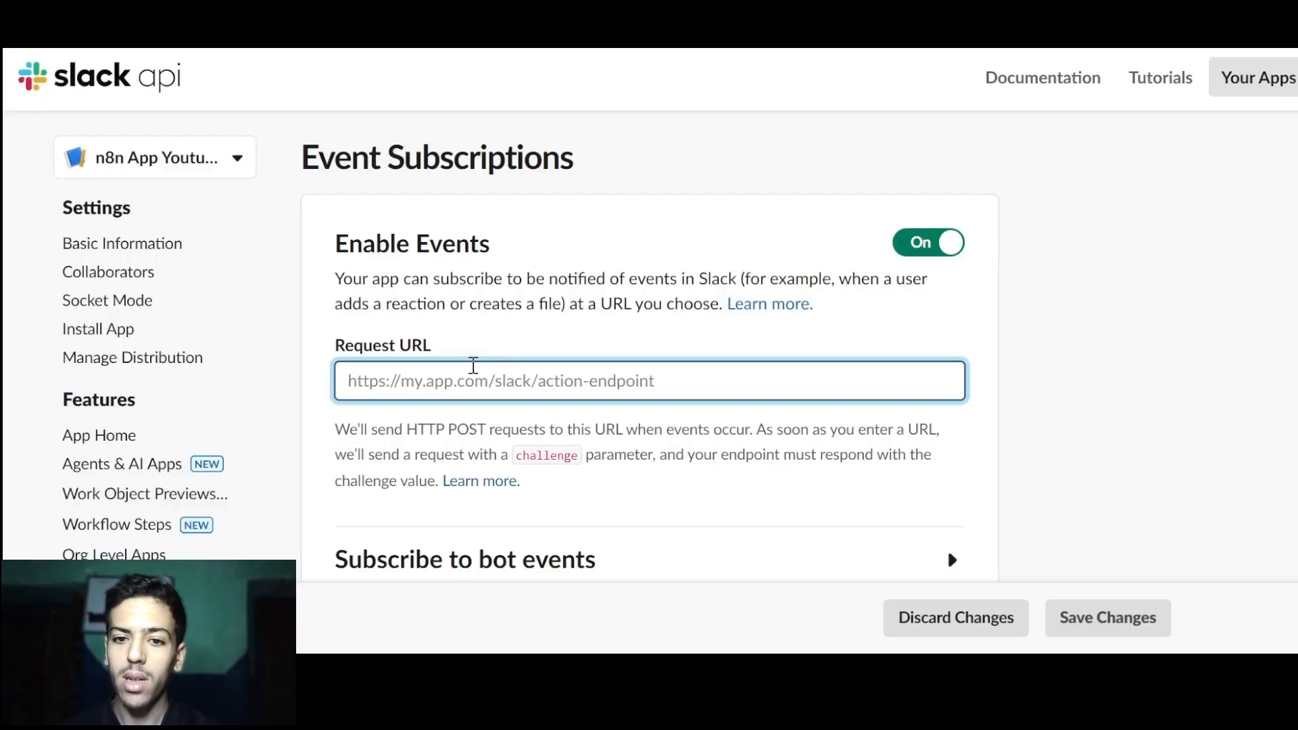
key("ctrl+v")
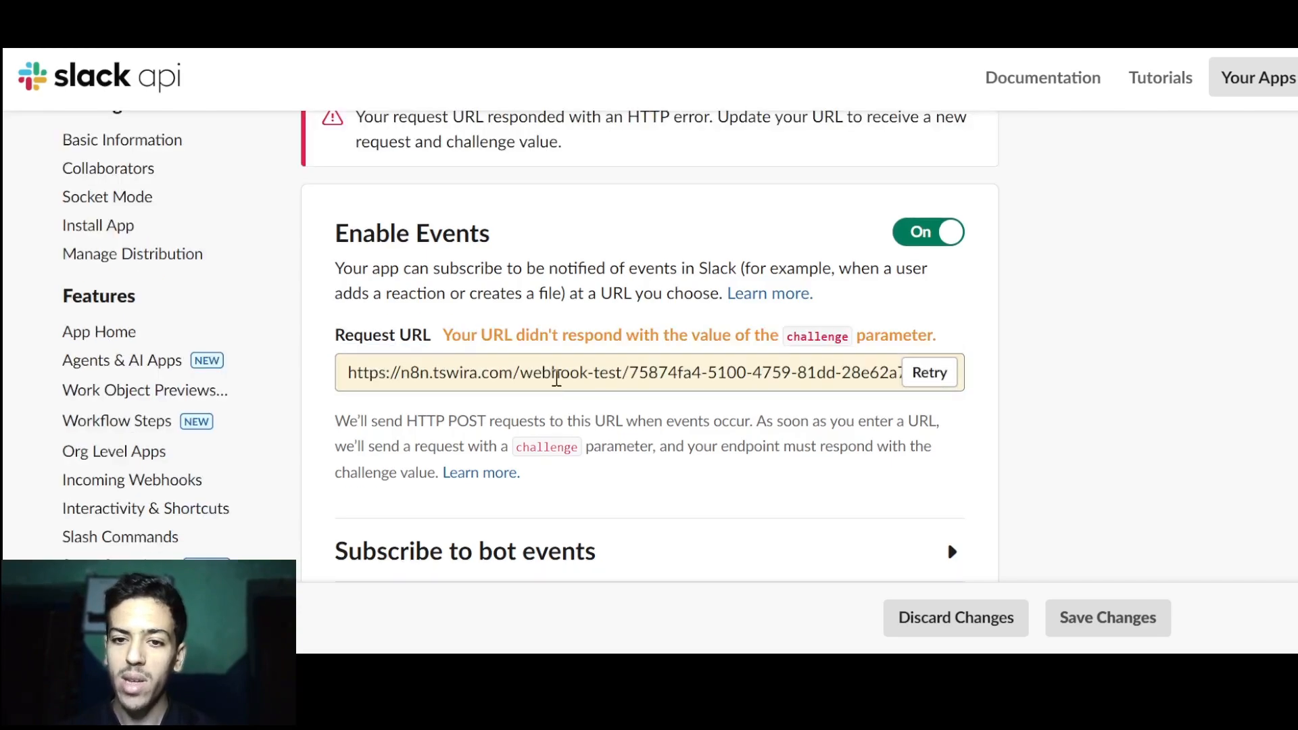
Enable Watch Whole Workspace and execute the n8n step so Slack verifies the Request URL.
left_click_drag(443, 336, 728, 346)
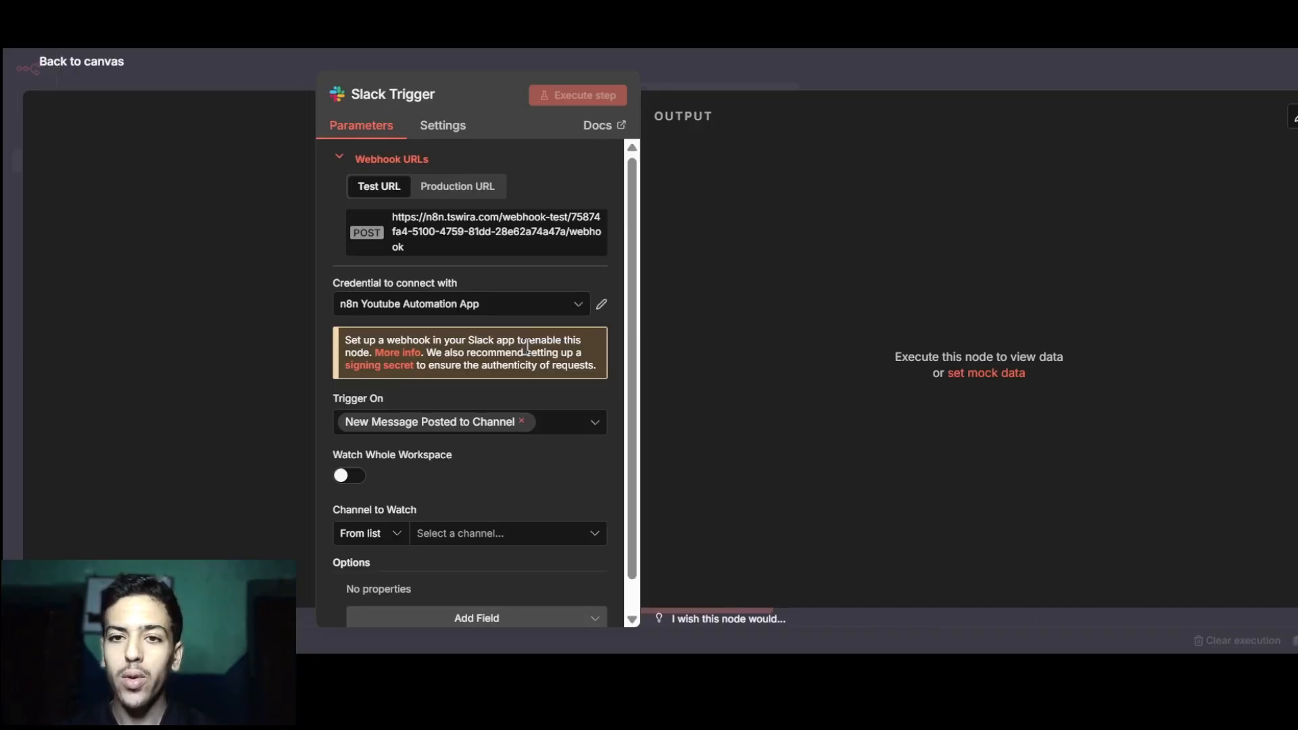
scroll(528, 348, "down", 1)
left_click(348, 443)
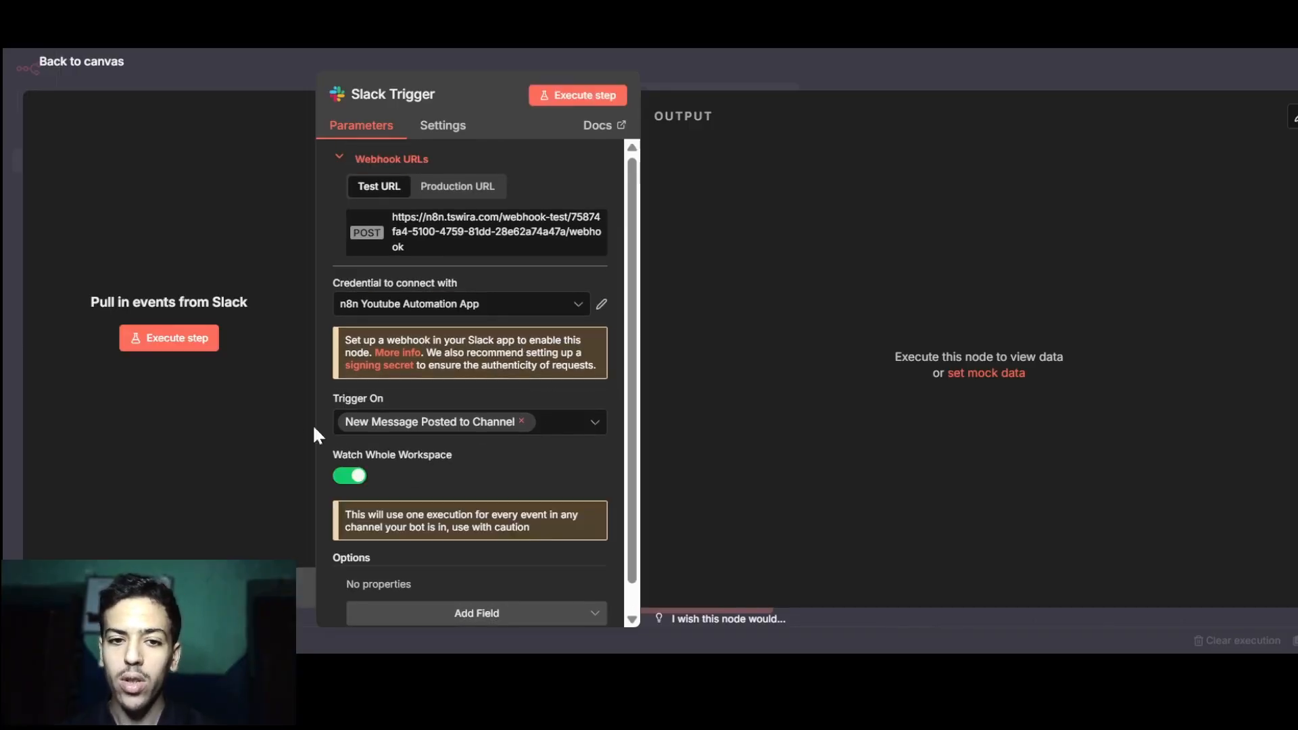
left_click(202, 352)
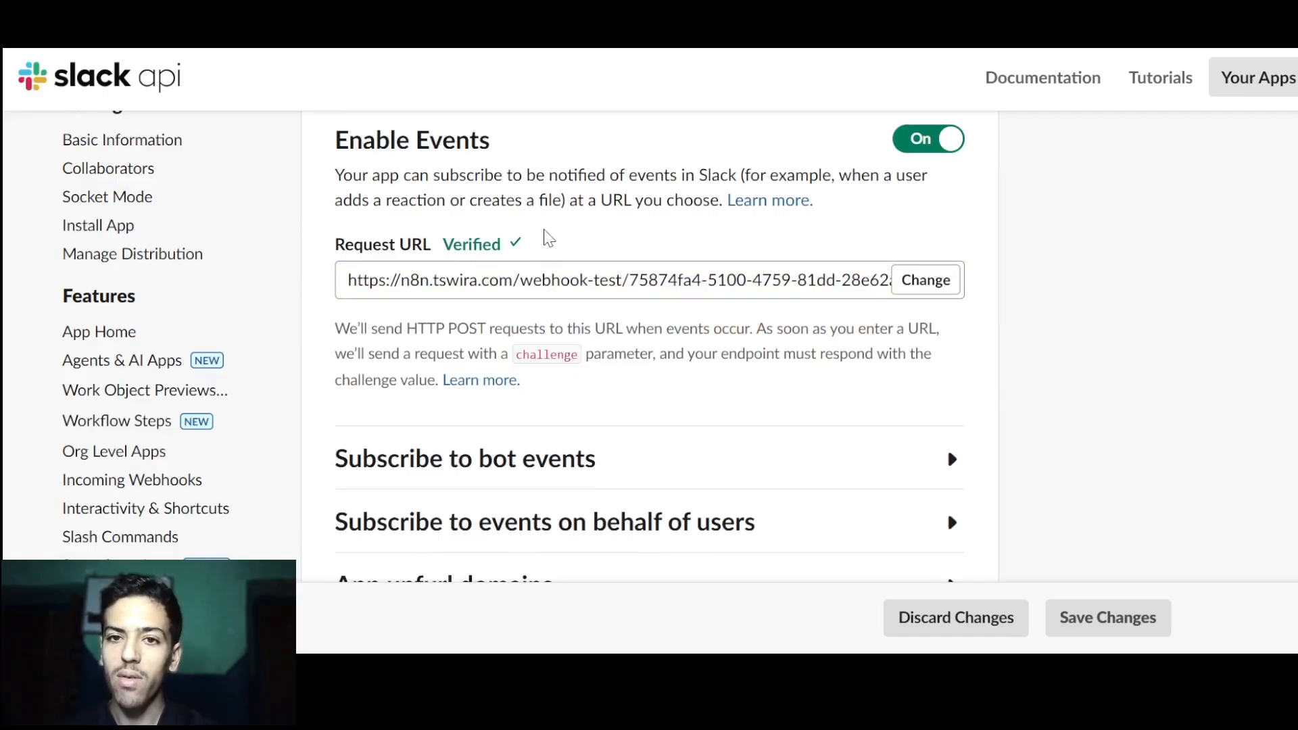
scroll(788, 351, "down", 2)
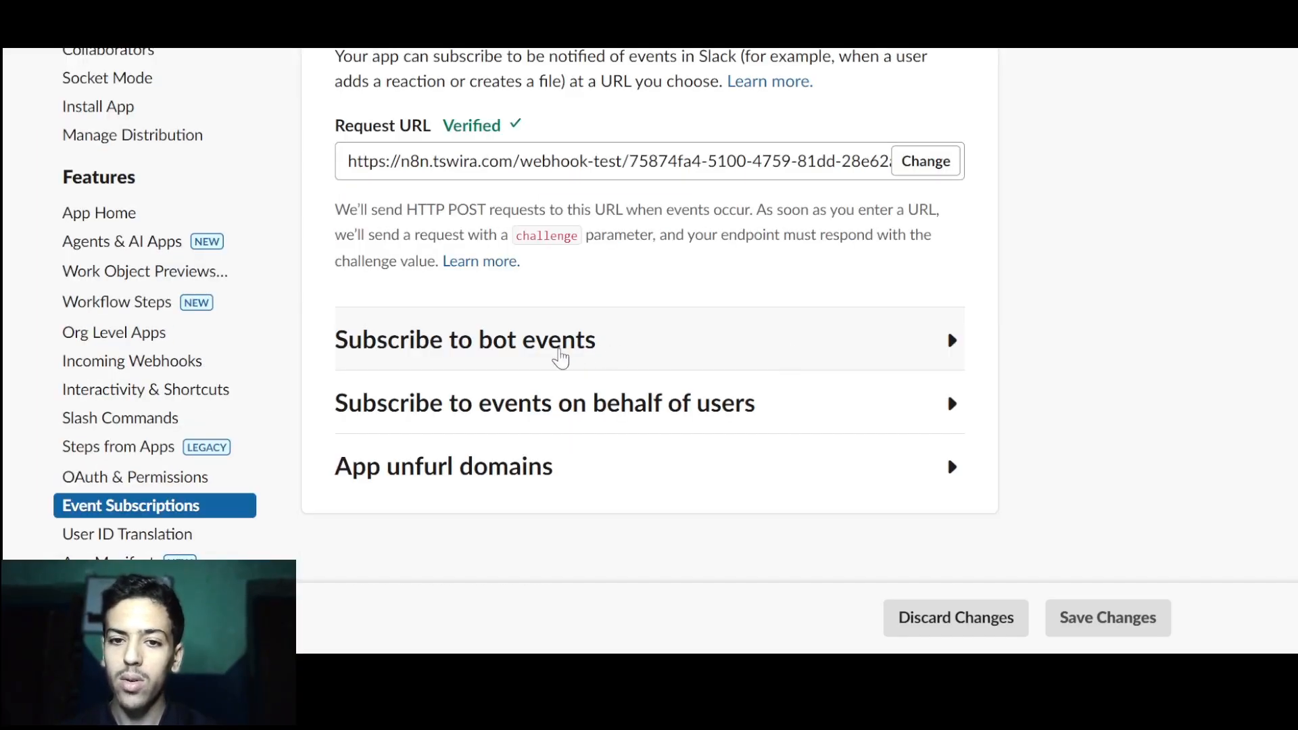
Add the app_mention bot user event under Subscribe to bot events and save changes.
left_click(659, 347)
scroll(661, 346, "down", 2)
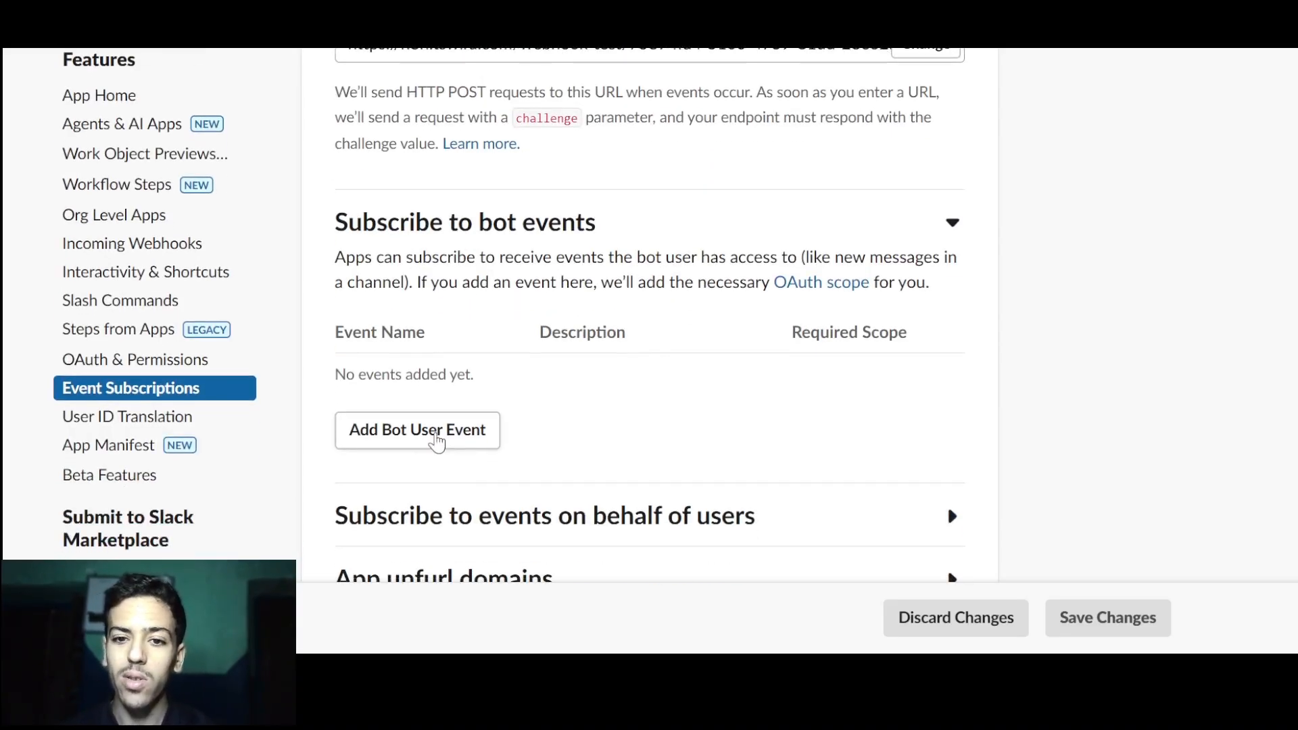
left_click(436, 441)
scroll(445, 447, "down", 2)
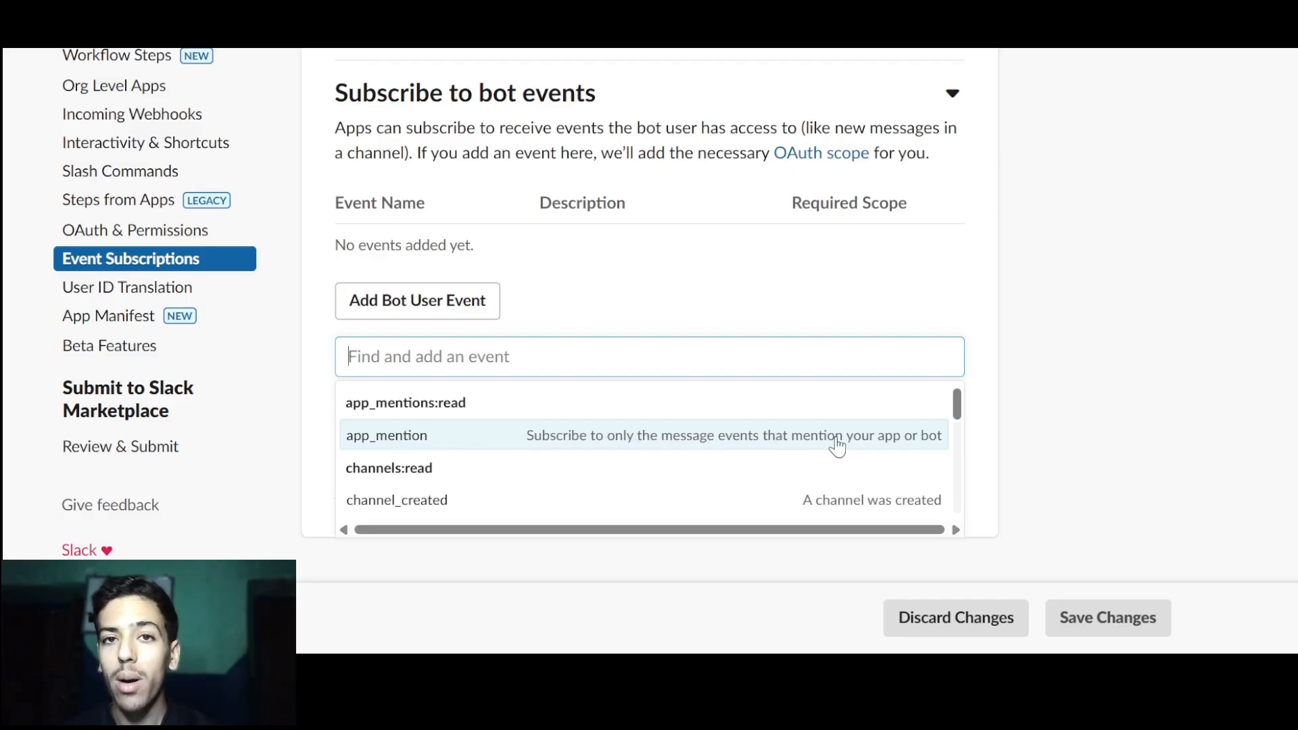
left_click(793, 443)
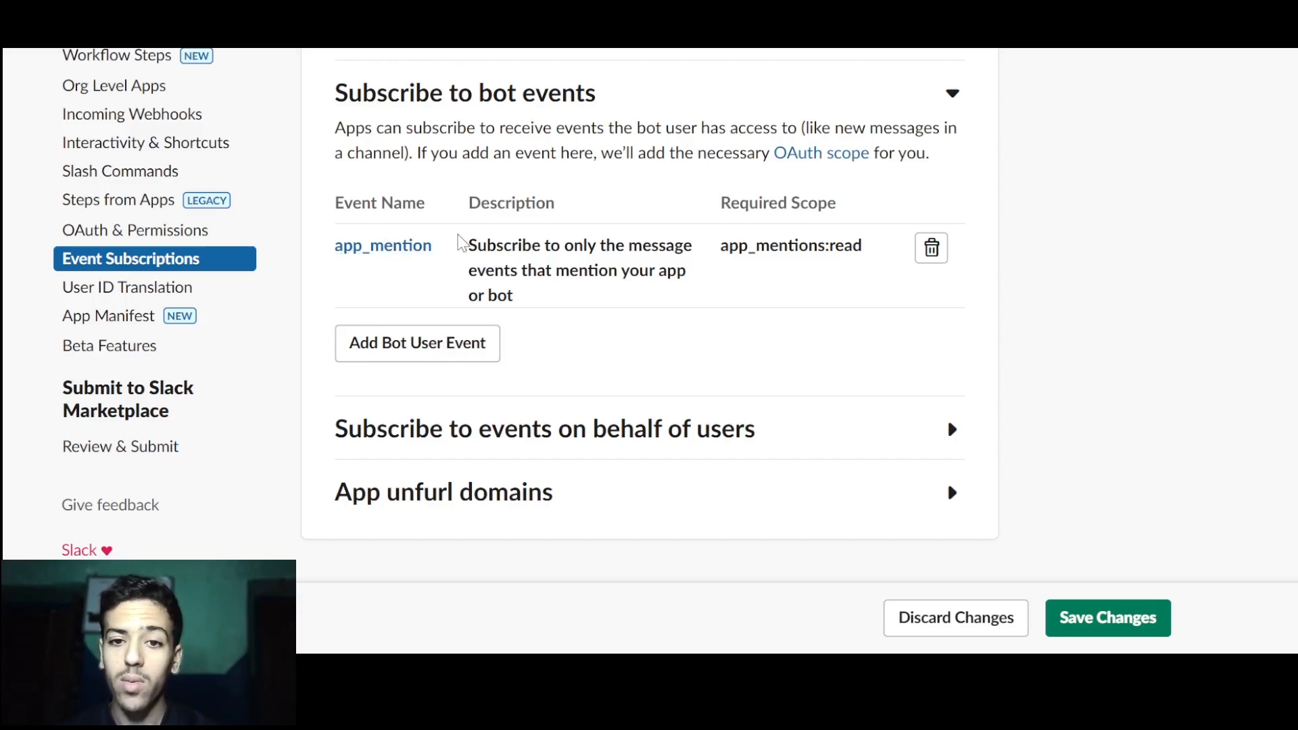
scroll(429, 252, "up", 2)
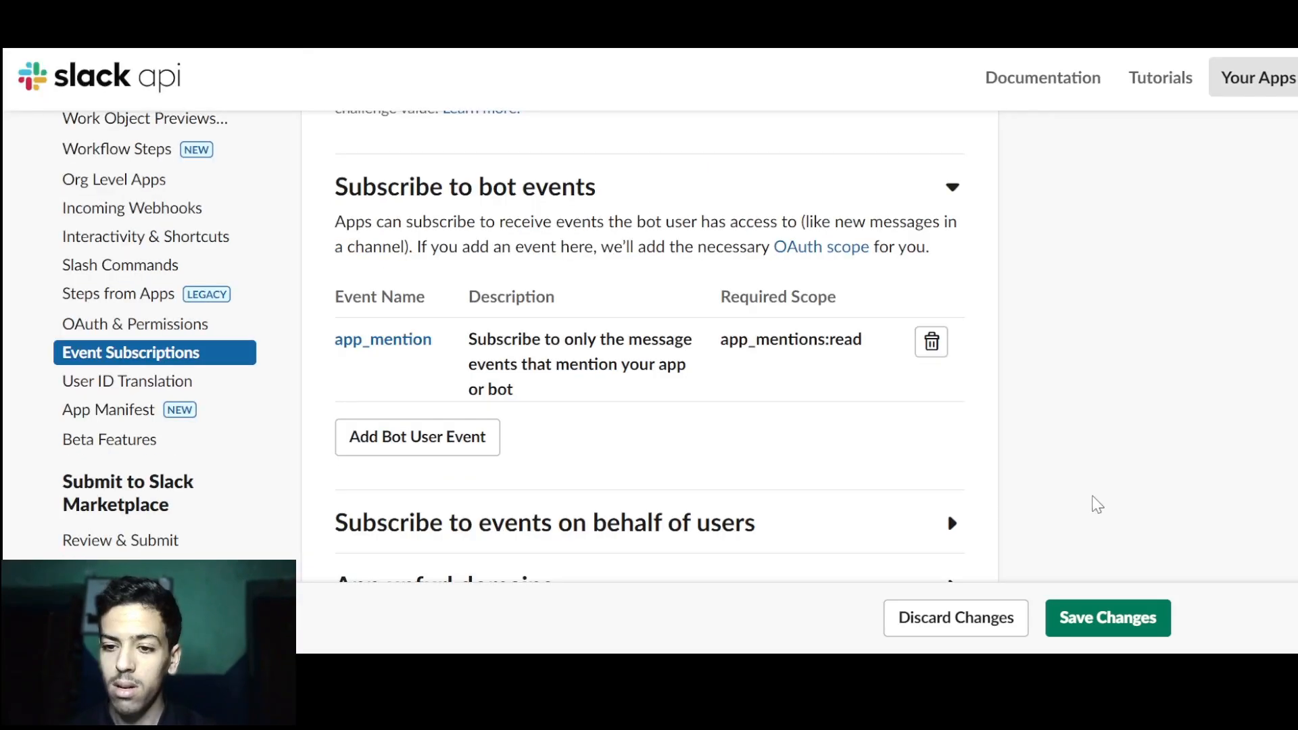
left_click(1098, 627)
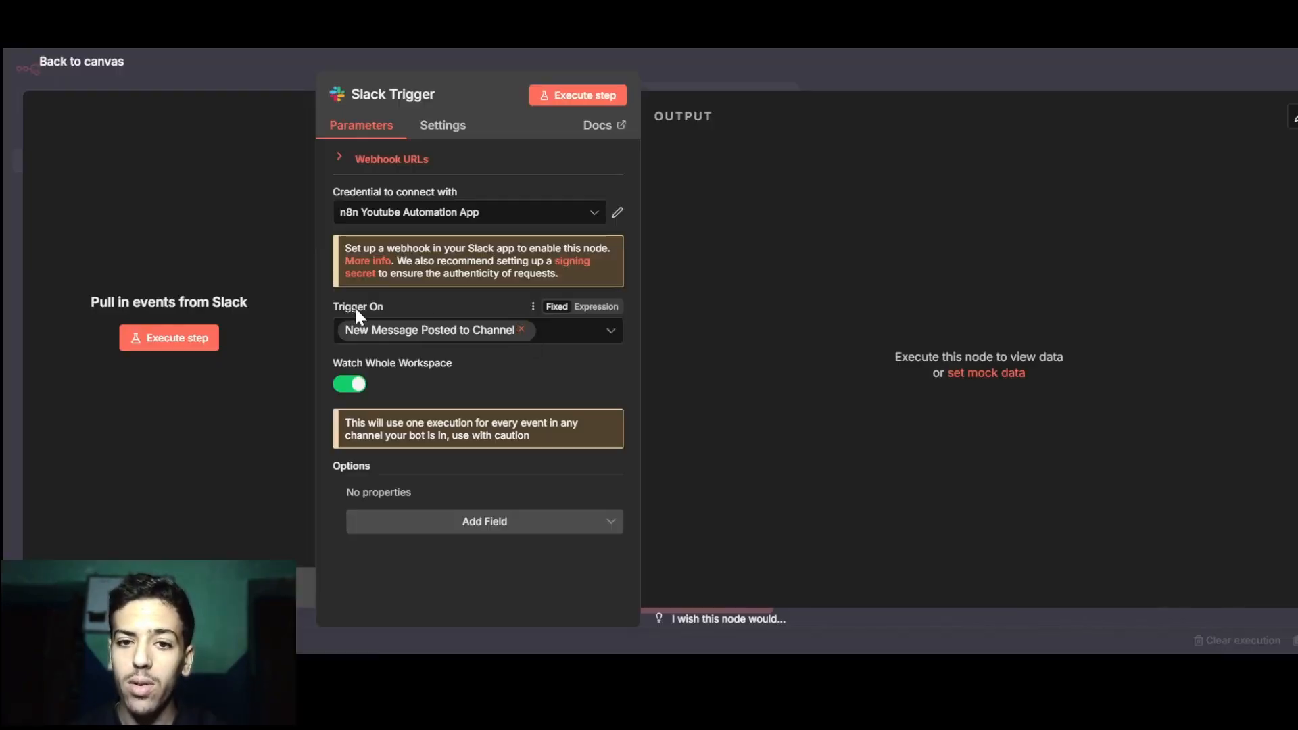
Make the Slack Trigger fire only on Bot / App Mention across the whole workspace, then listen for a test event.
left_click(517, 331)
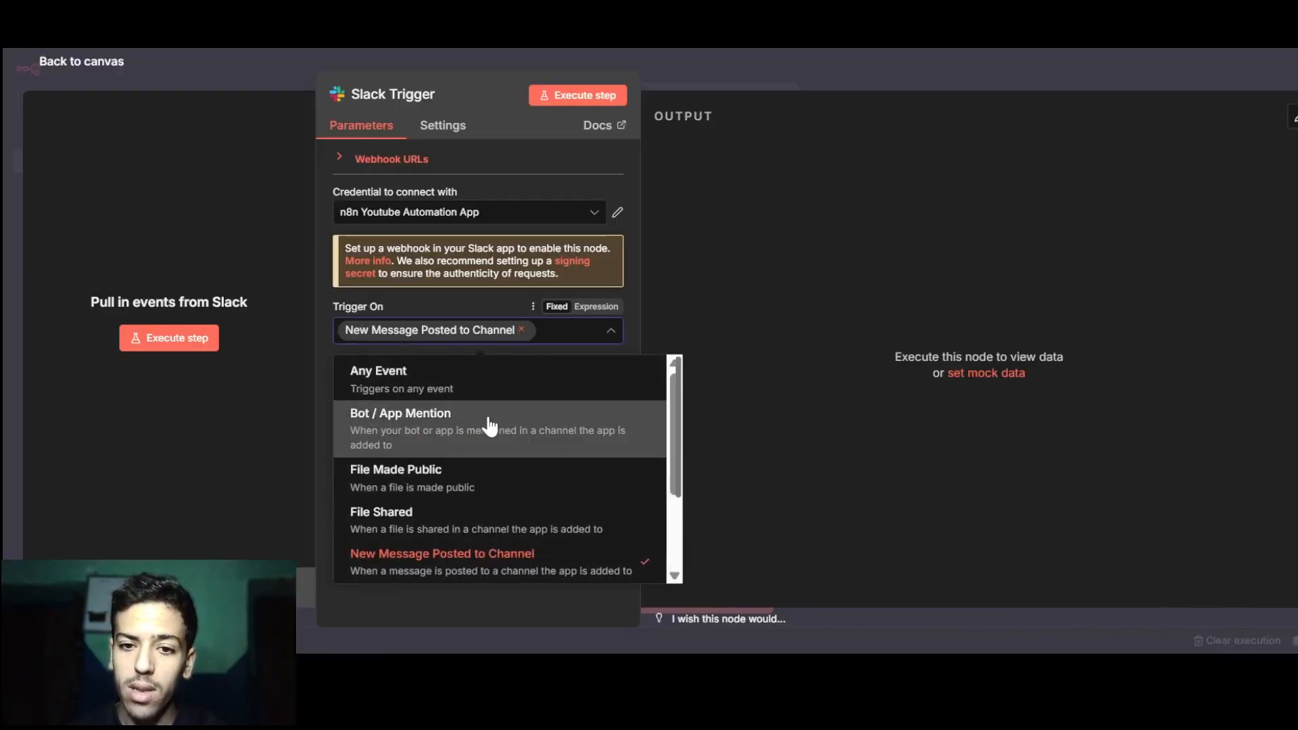
left_click(493, 428)
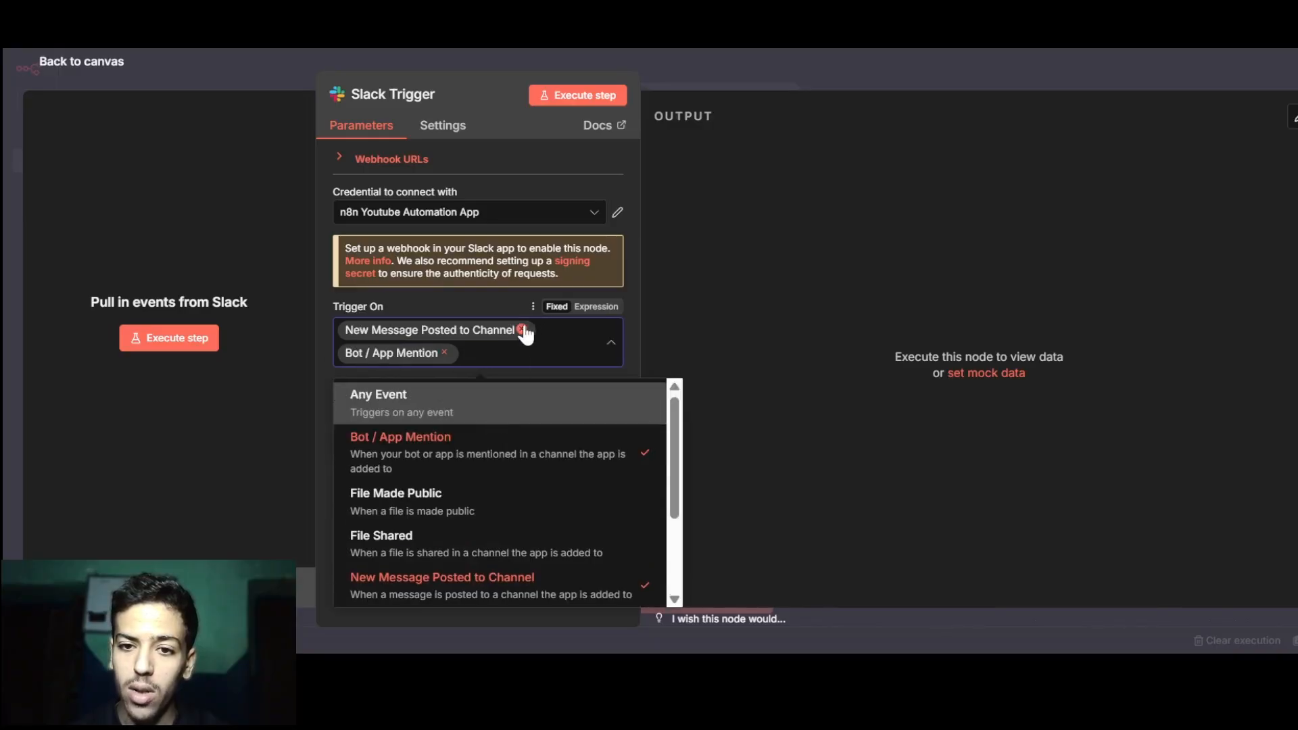
left_click(522, 330)
left_click(715, 303)
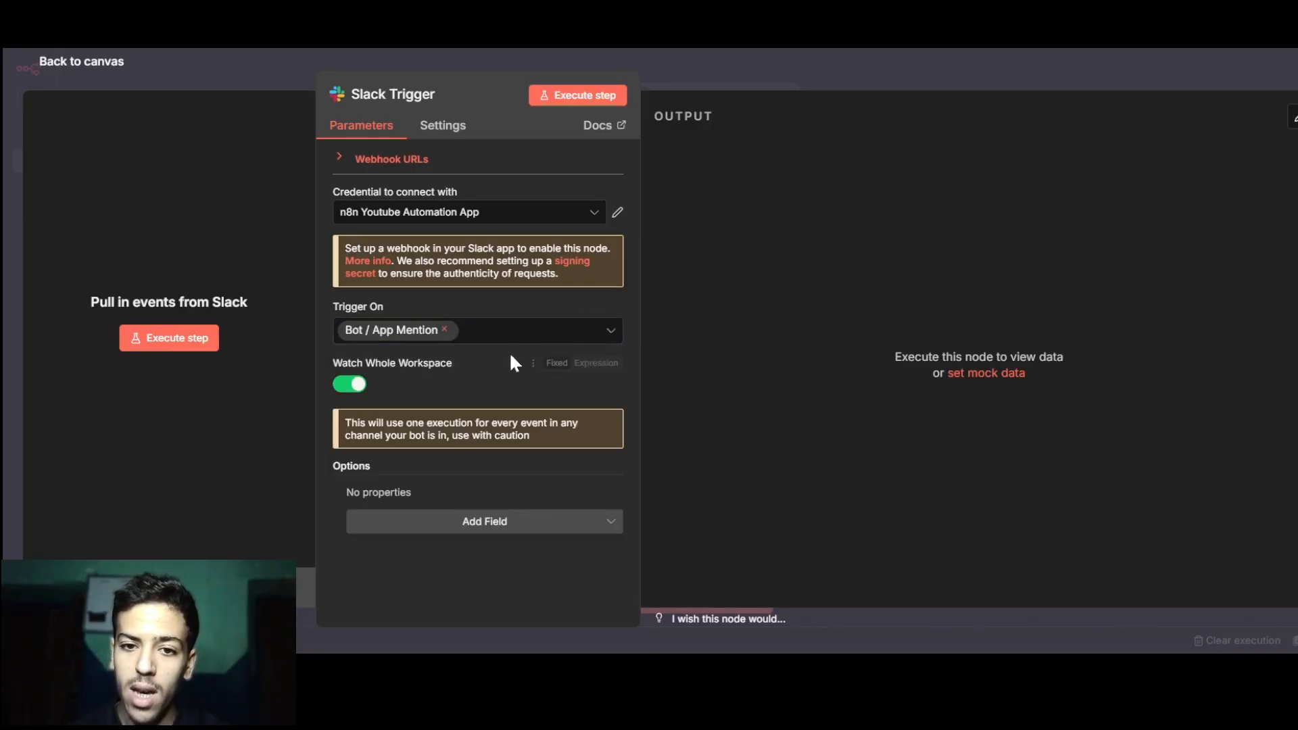
left_click(350, 384)
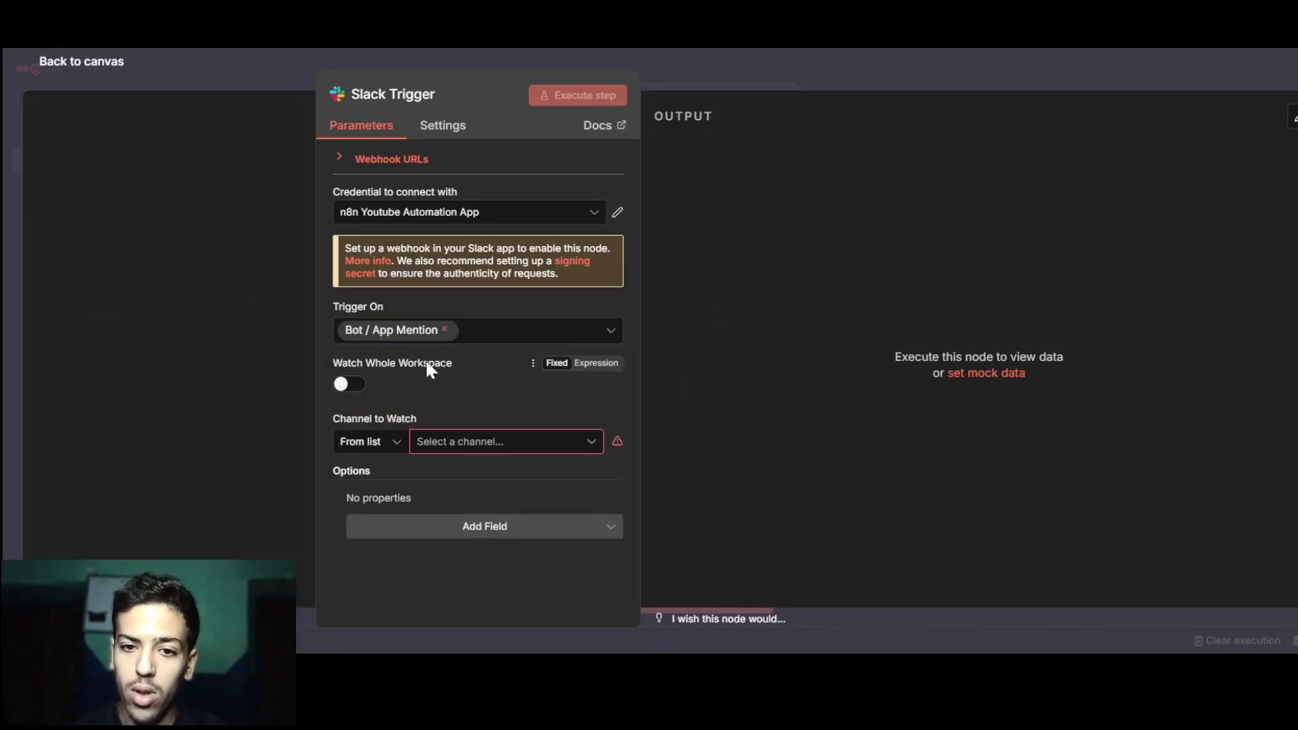
left_click(349, 387)
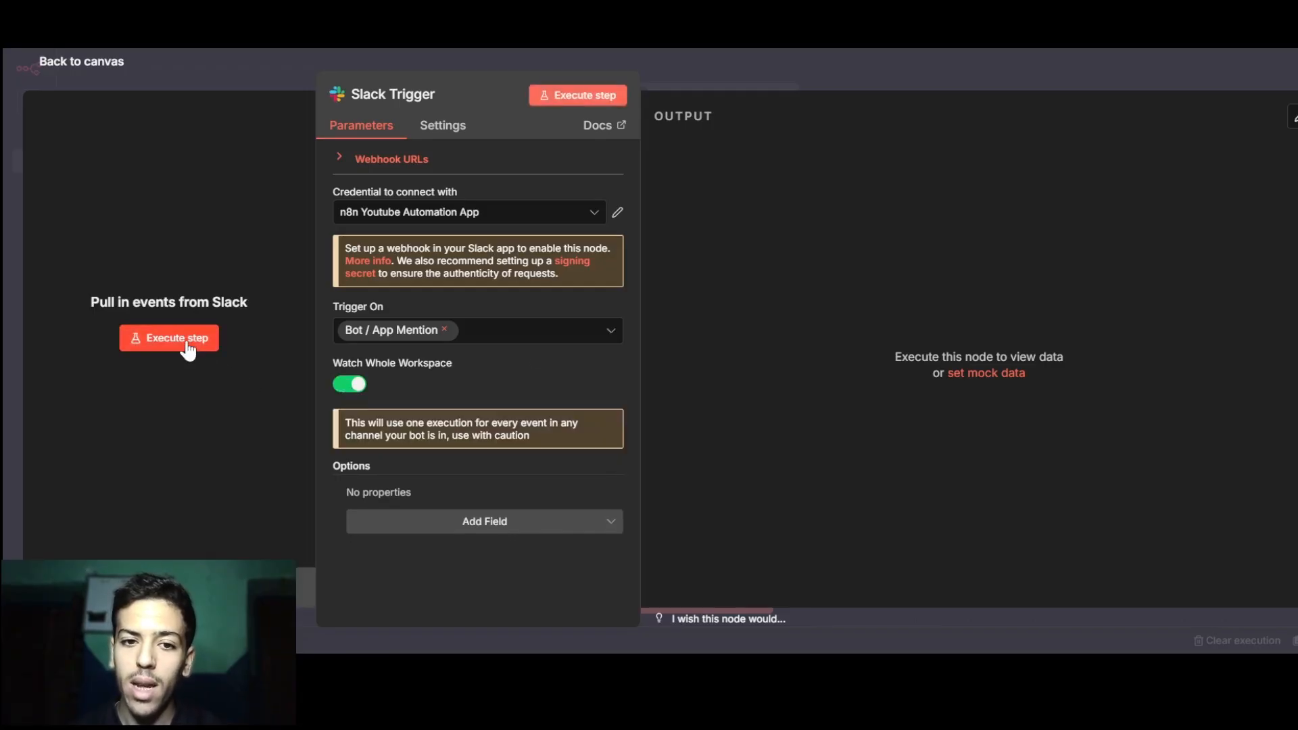
left_click(177, 338)
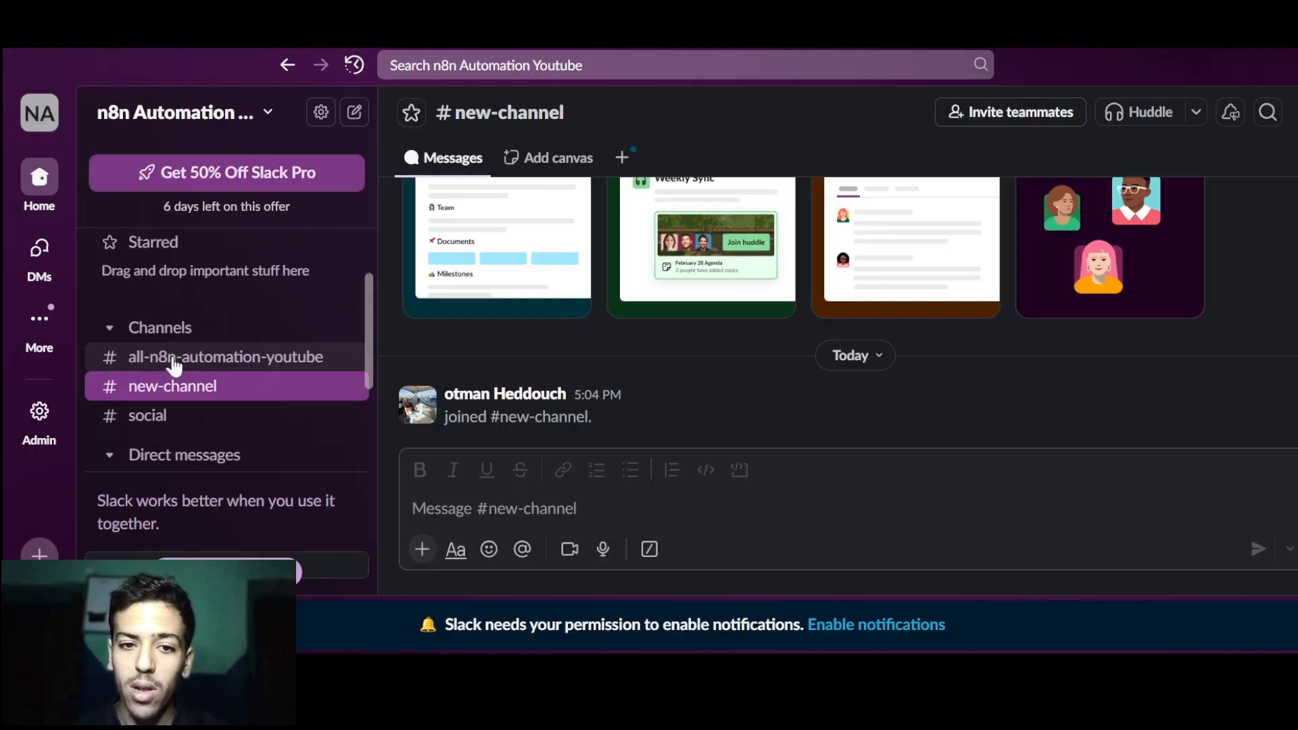
left_click(484, 506)
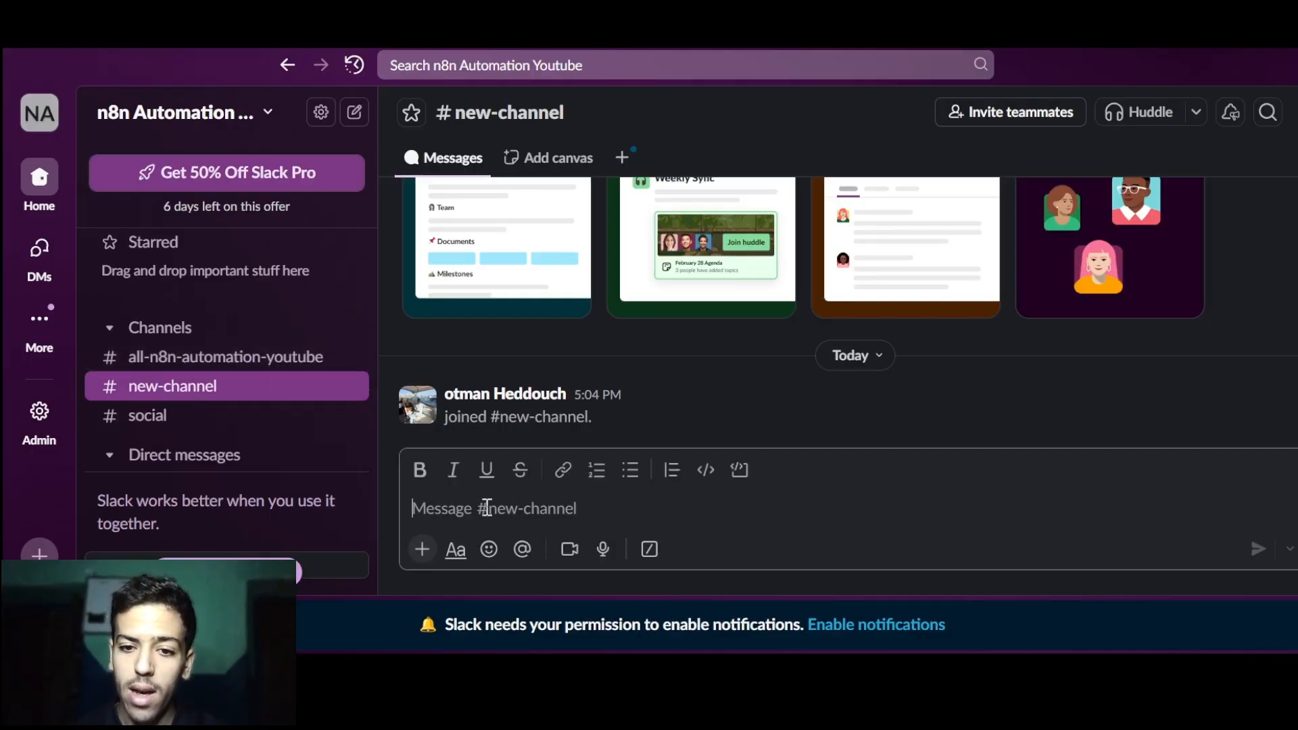
type("@")
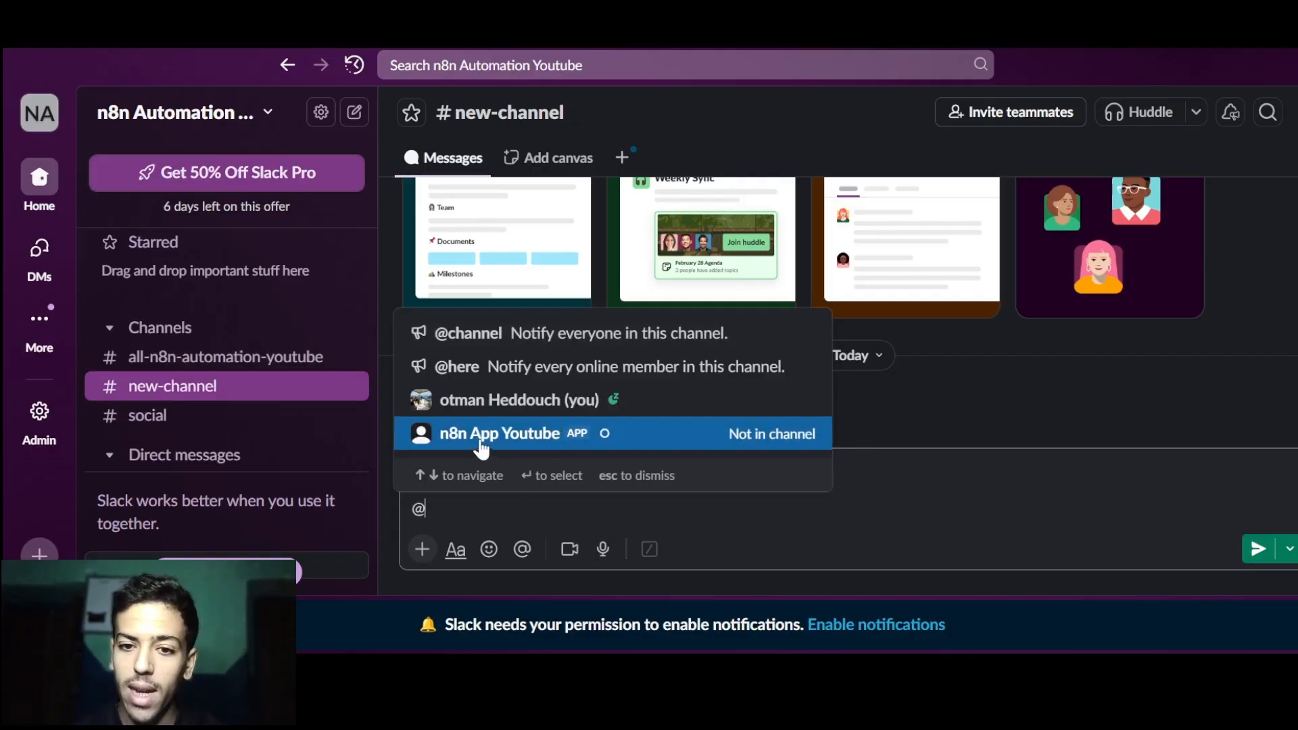
left_click(575, 438)
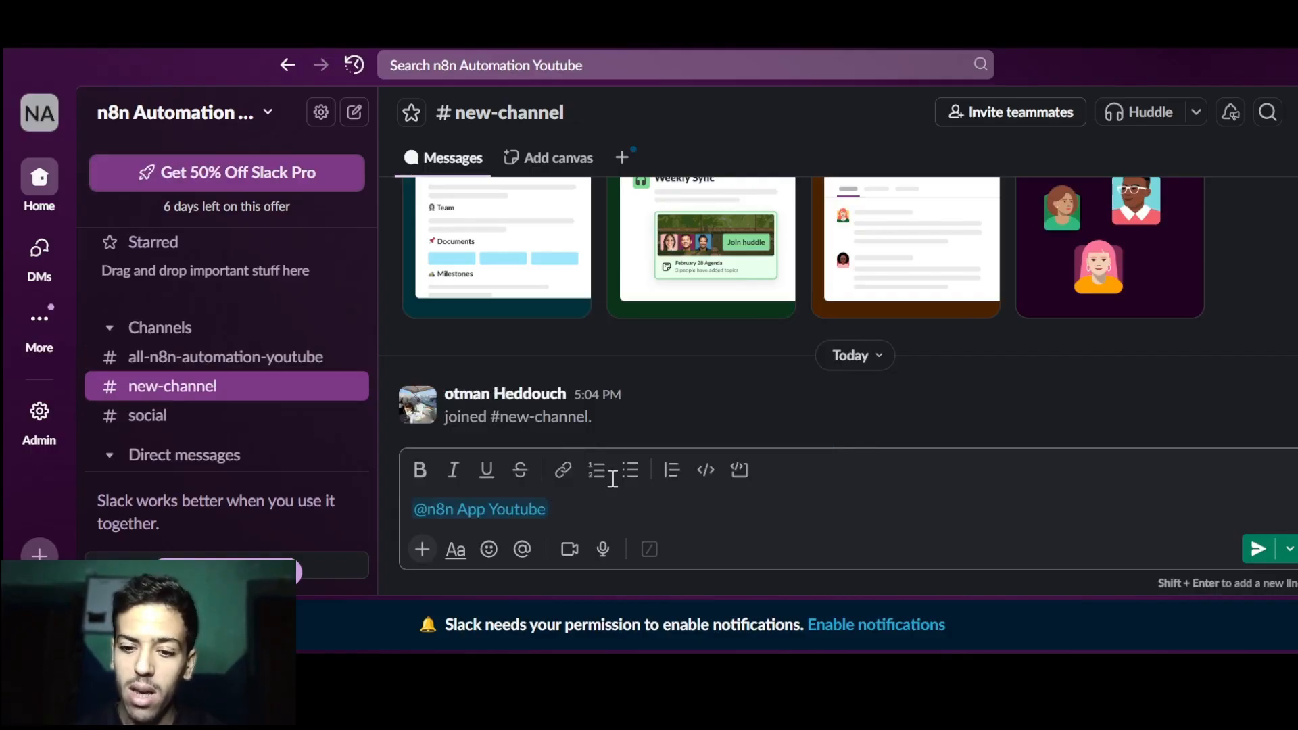
key("Return")
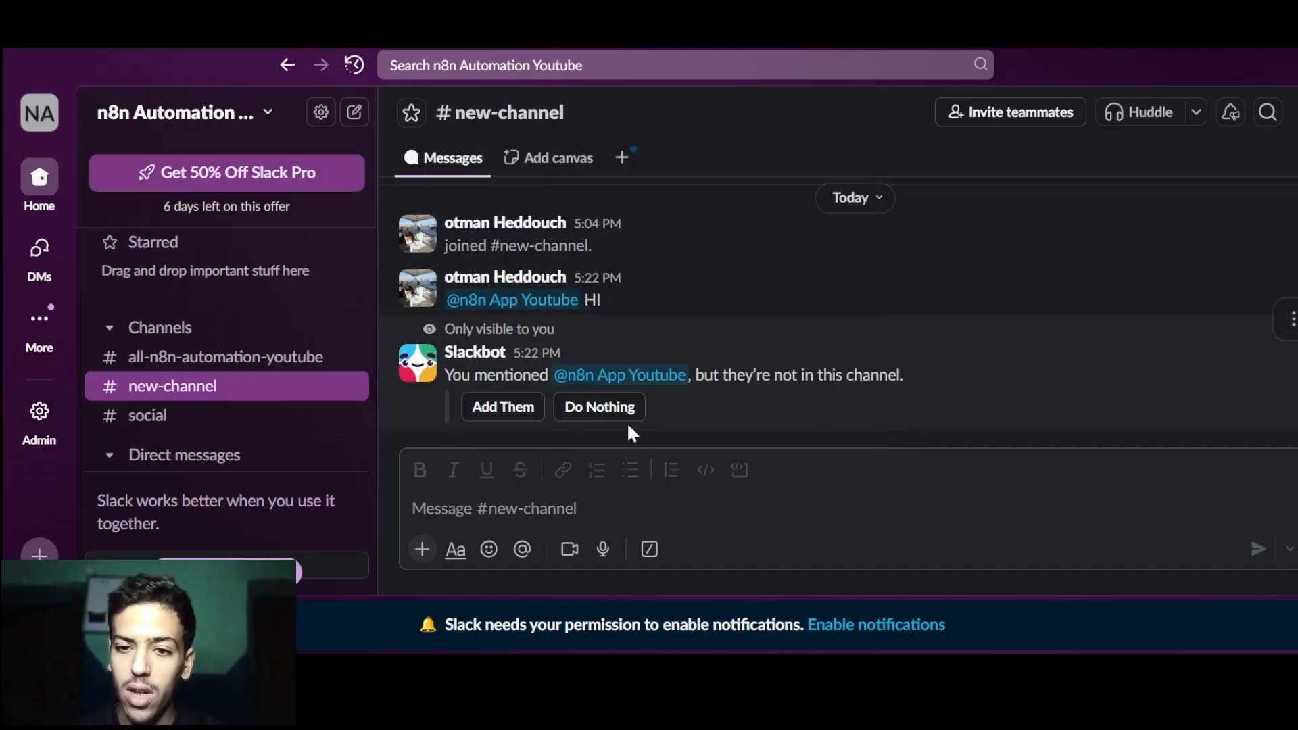
left_click(506, 409)
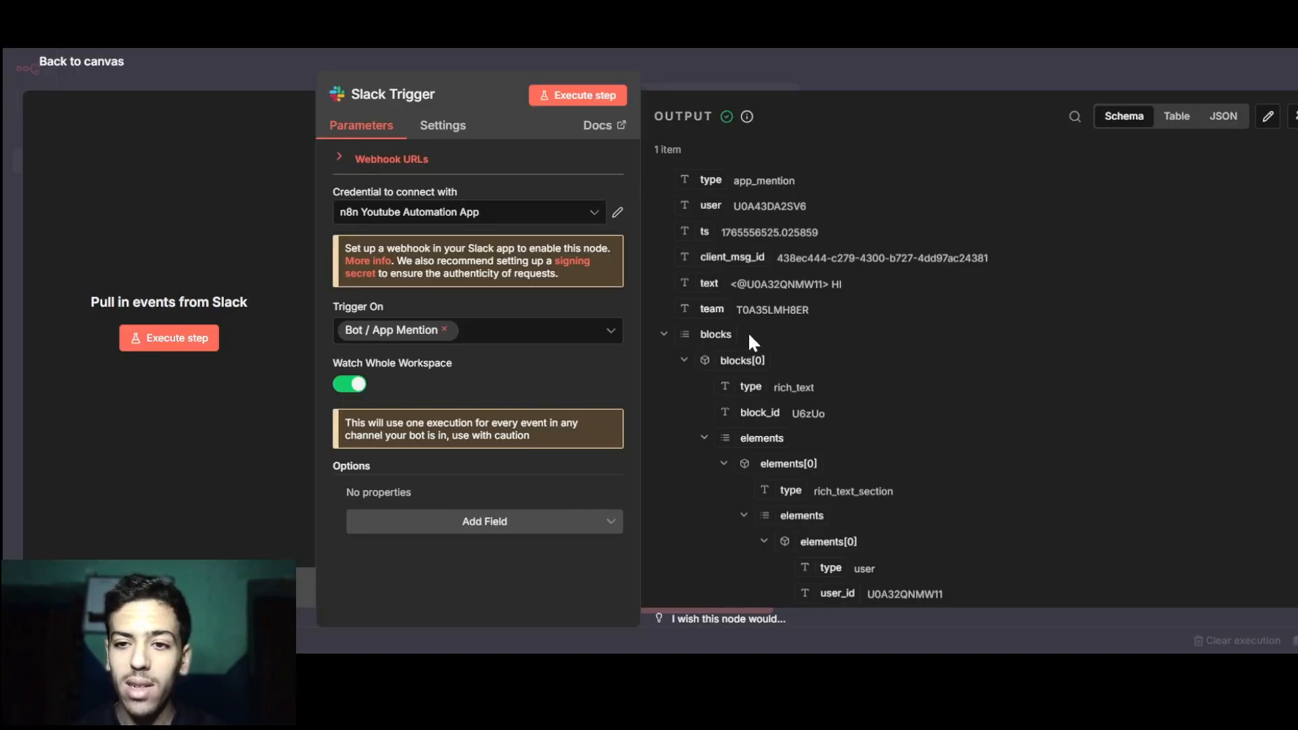
Check the trigger output for the captured message text HI.
scroll(748, 331, "down", 3)
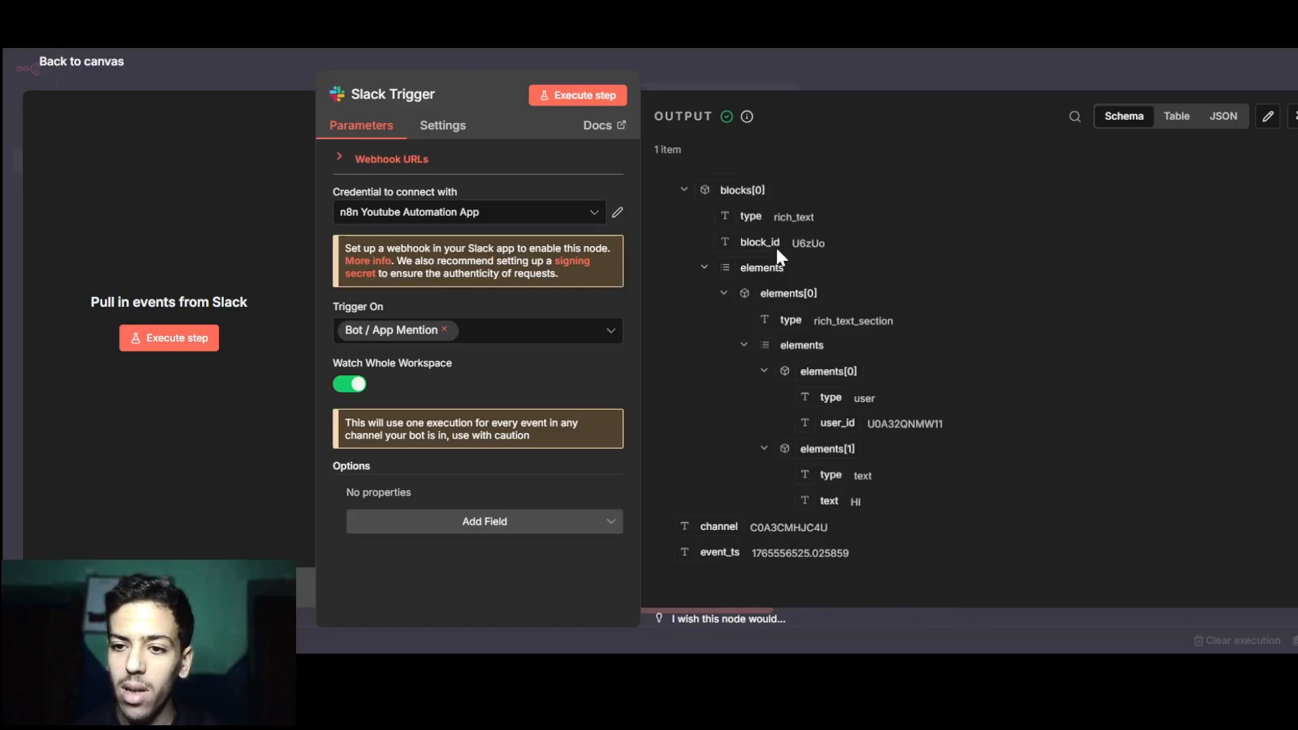
scroll(776, 246, "up", 3)
scroll(777, 246, "down", 3)
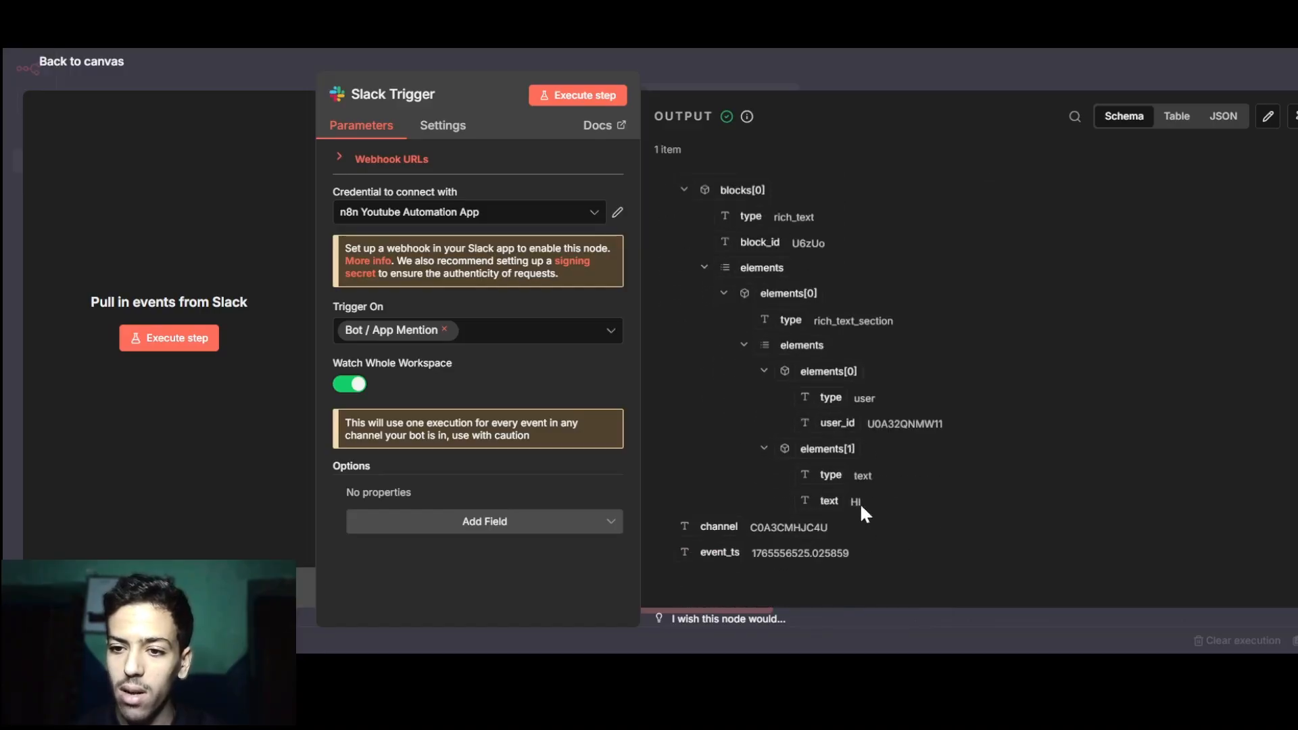
left_click_drag(850, 498, 929, 501)
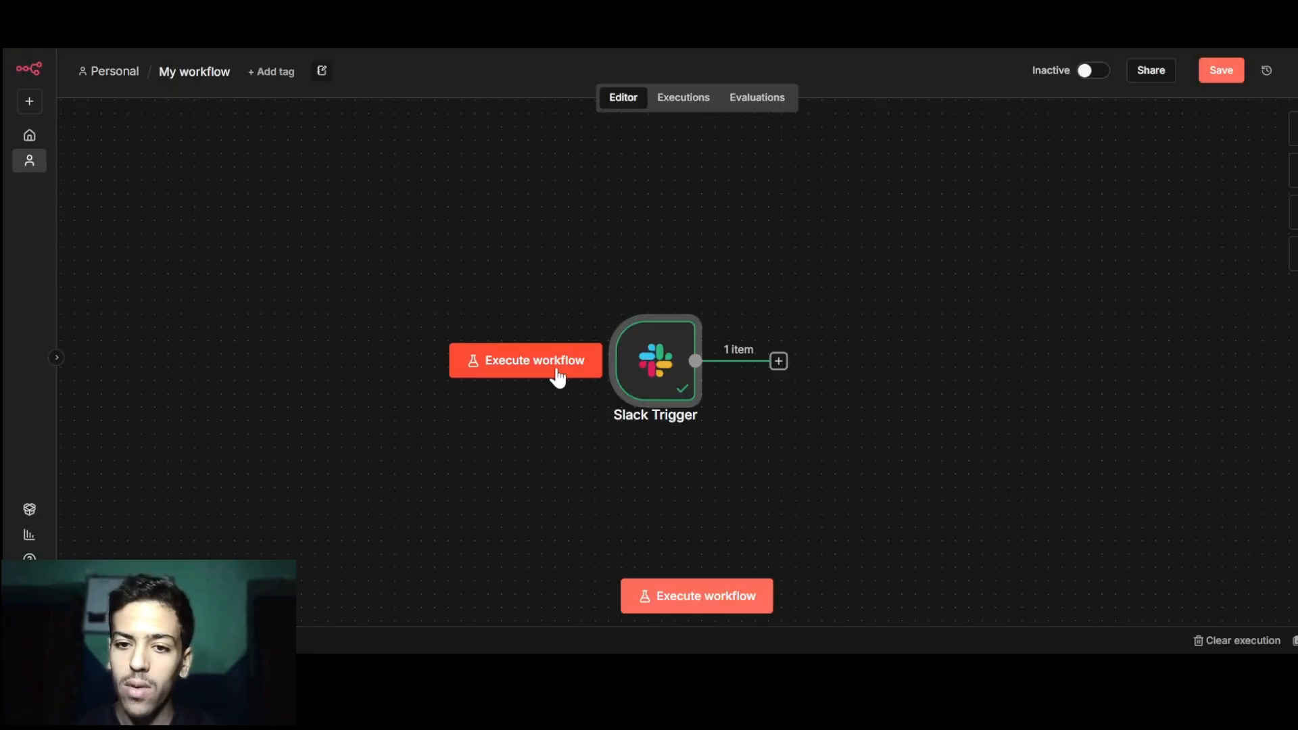
left_click(534, 360)
key("alt+Tab")
type("@N")
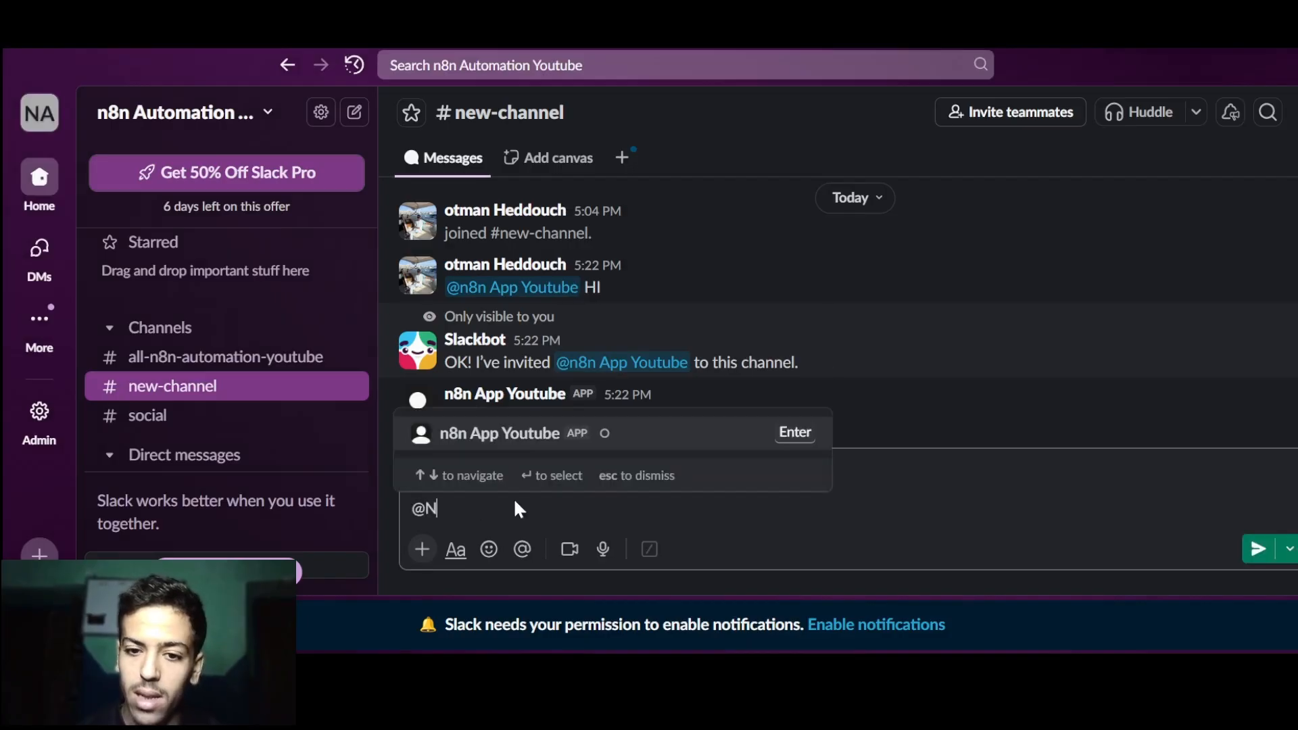
key("Return")
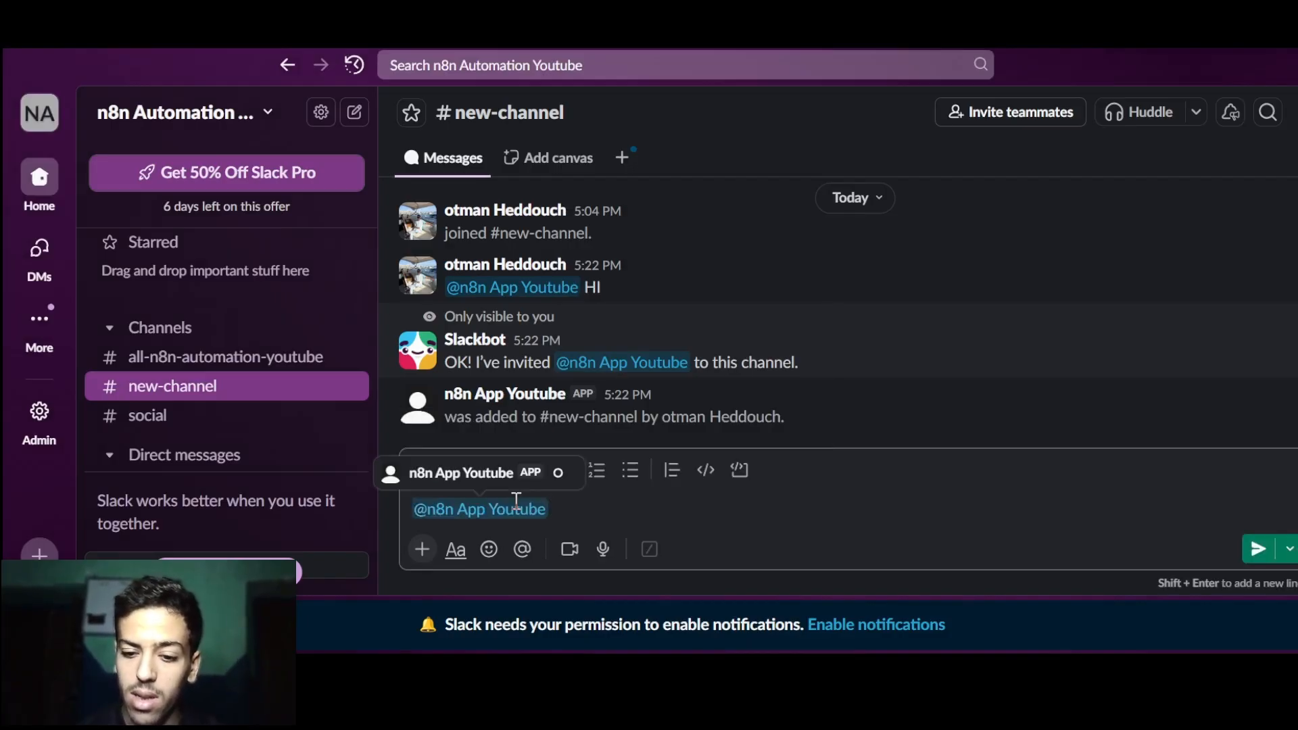
type("HOW ARE Y")
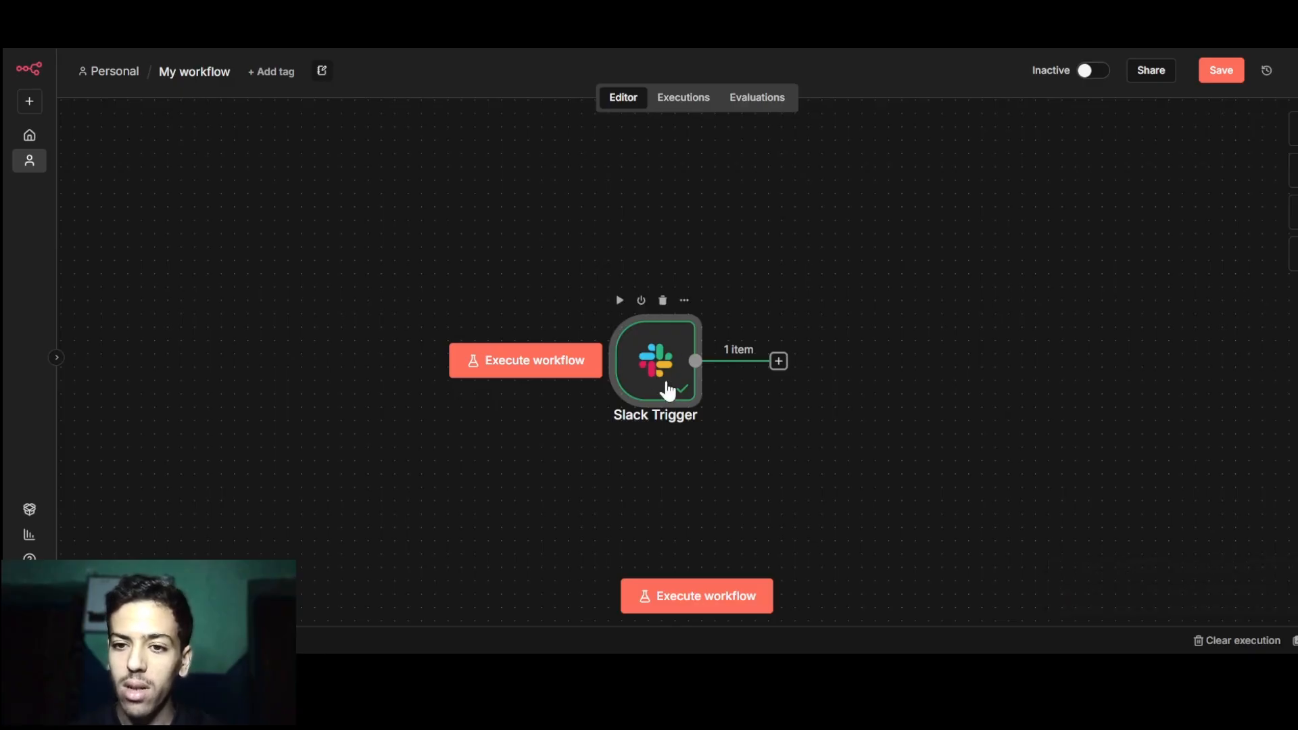
Show the Slack Trigger output and highlight the HOW ARE YOU text and its channel ID.
double_click(667, 387)
scroll(820, 415, "down", 5)
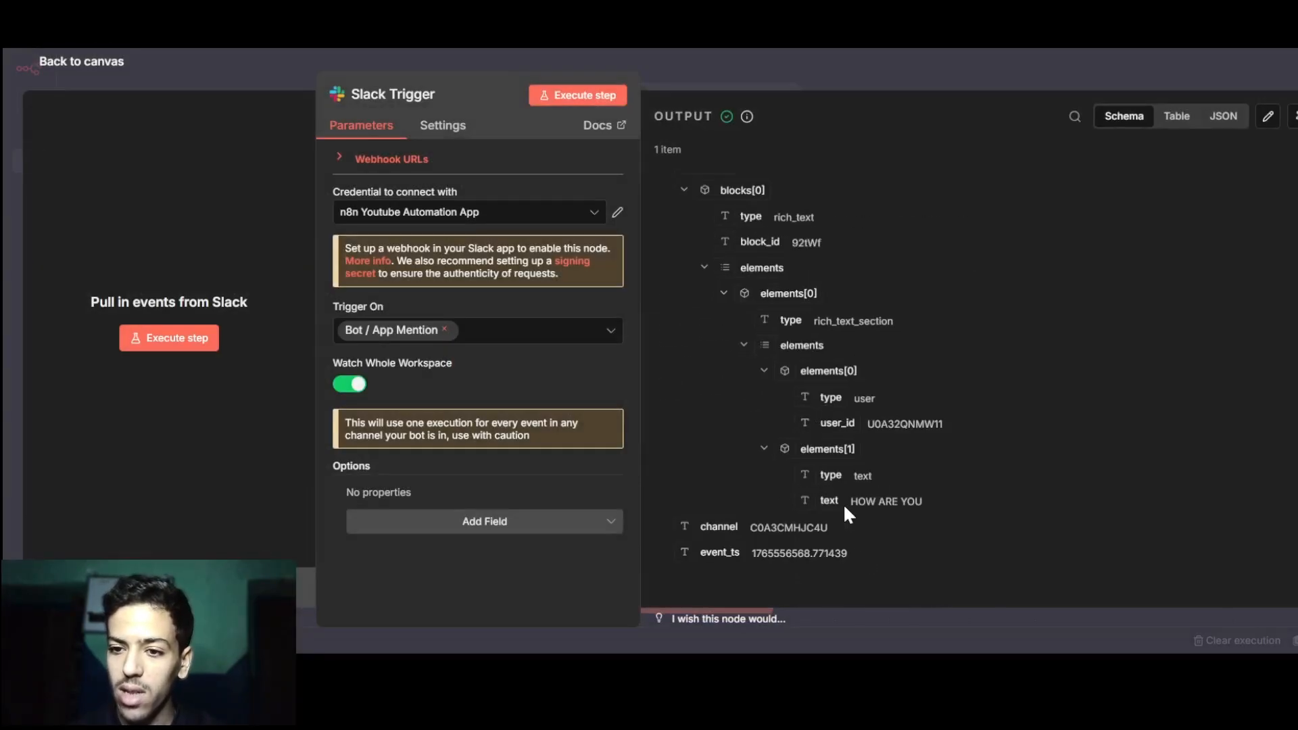
left_click_drag(848, 502, 918, 507)
left_click(959, 511)
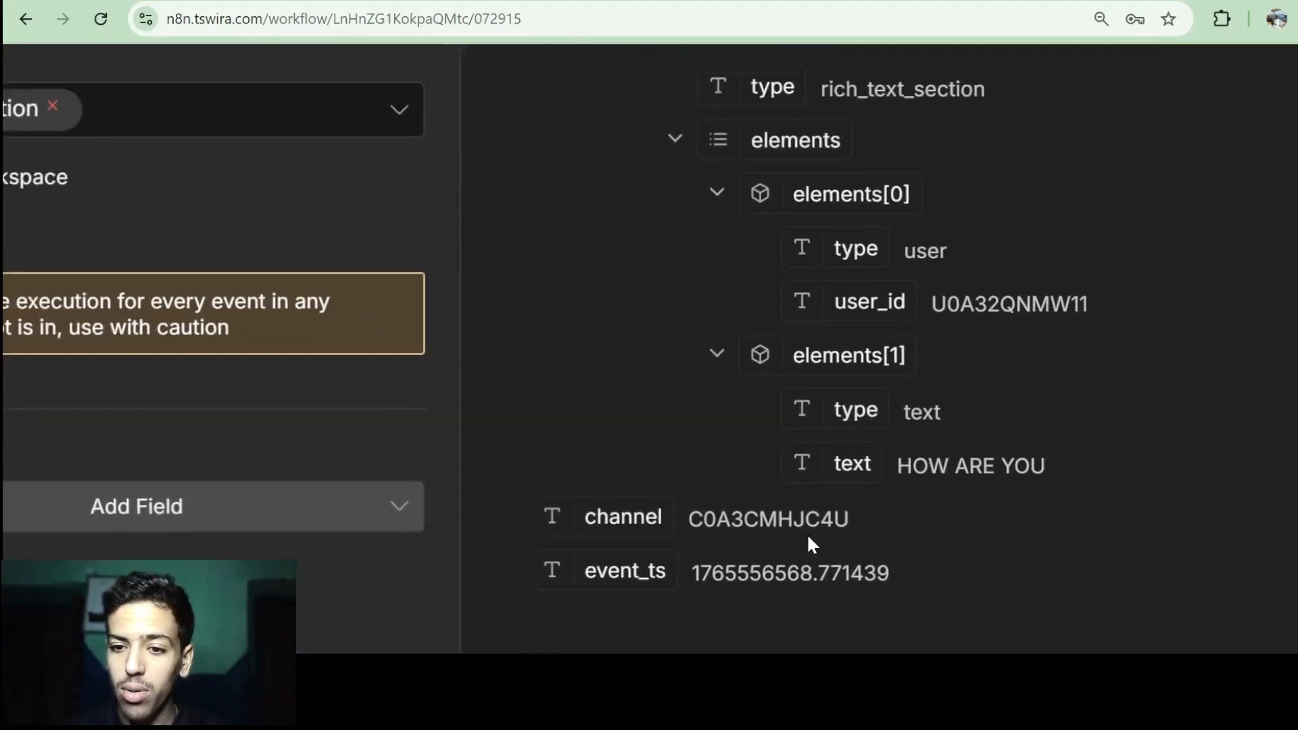
left_click_drag(678, 521, 826, 524)
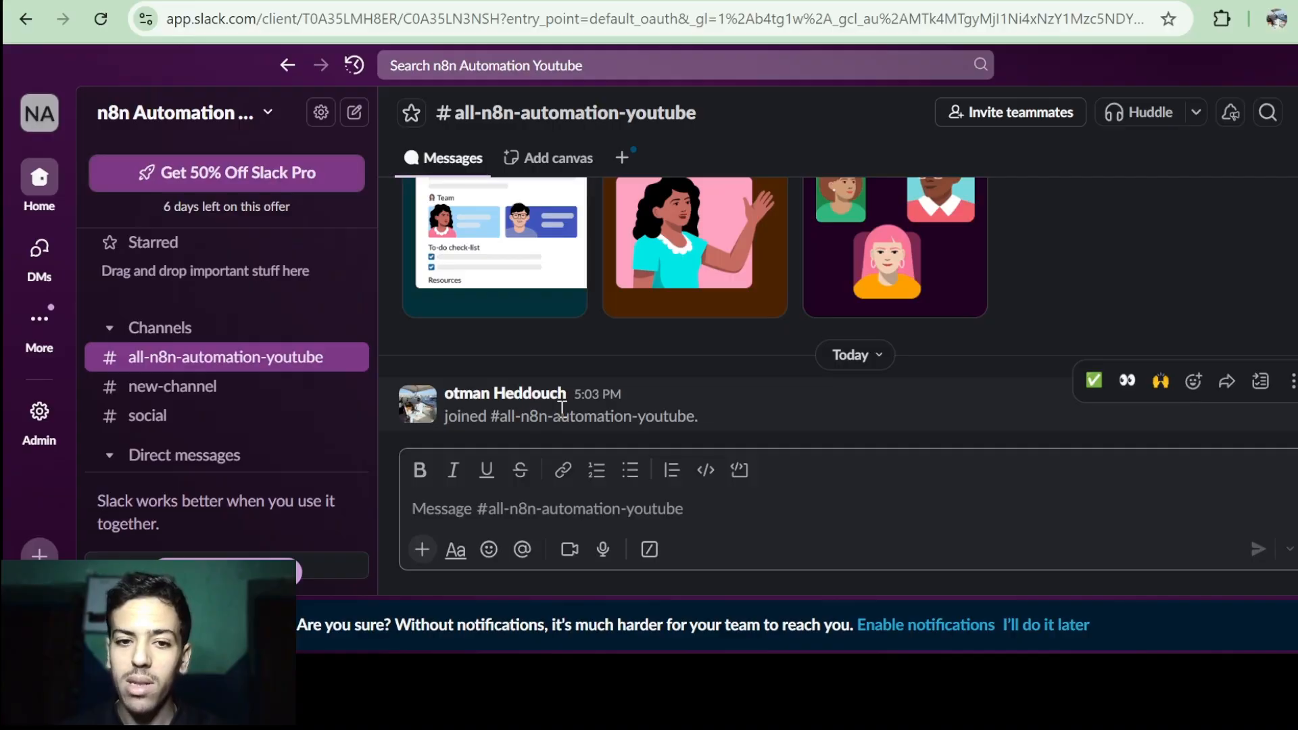
Browse the Slack channels and select the #social and #new-channel IDs in the URL.
left_click(175, 419)
left_click(169, 391)
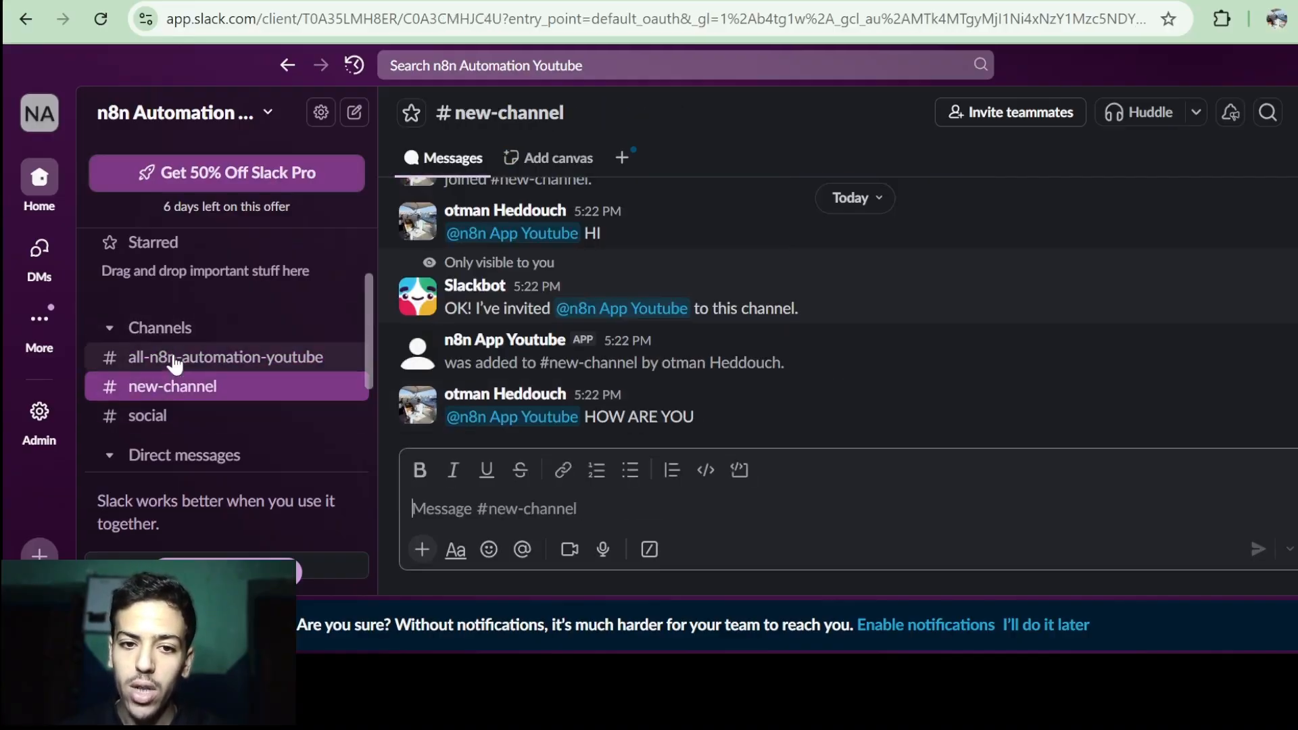
left_click(175, 363)
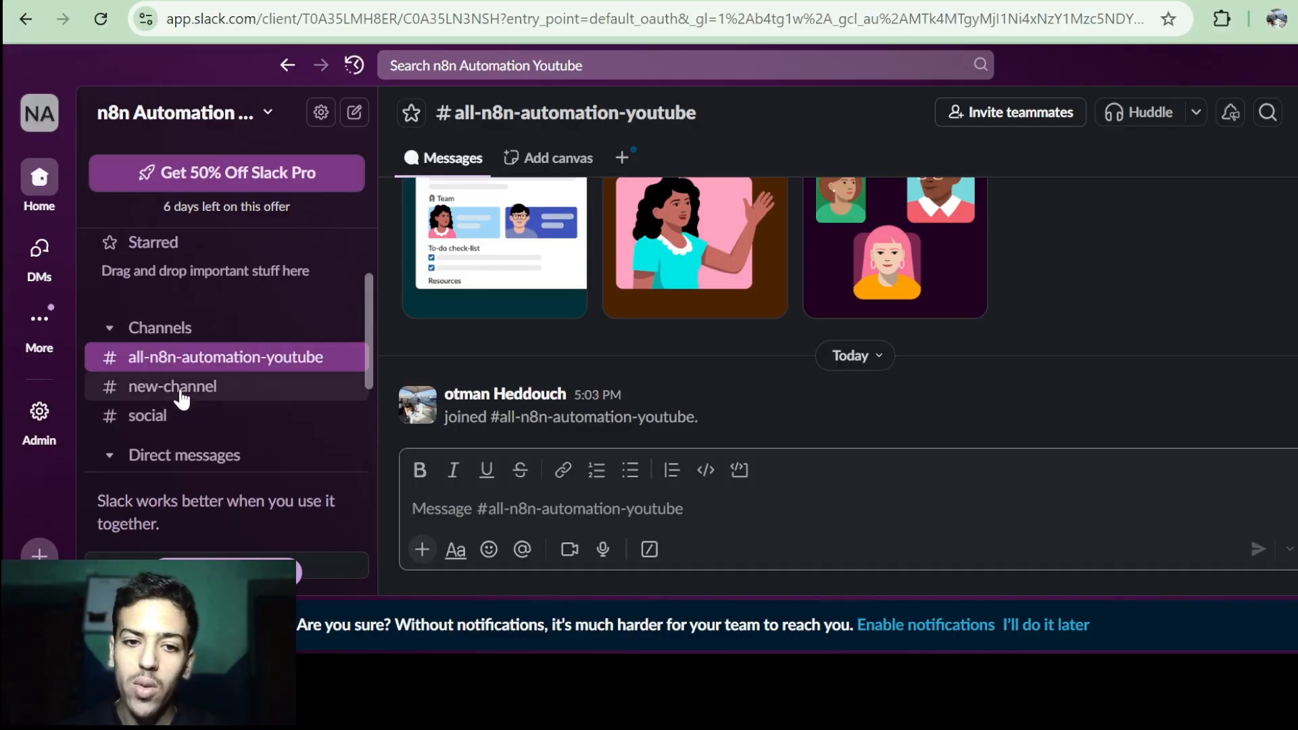
left_click(180, 389)
left_click(180, 415)
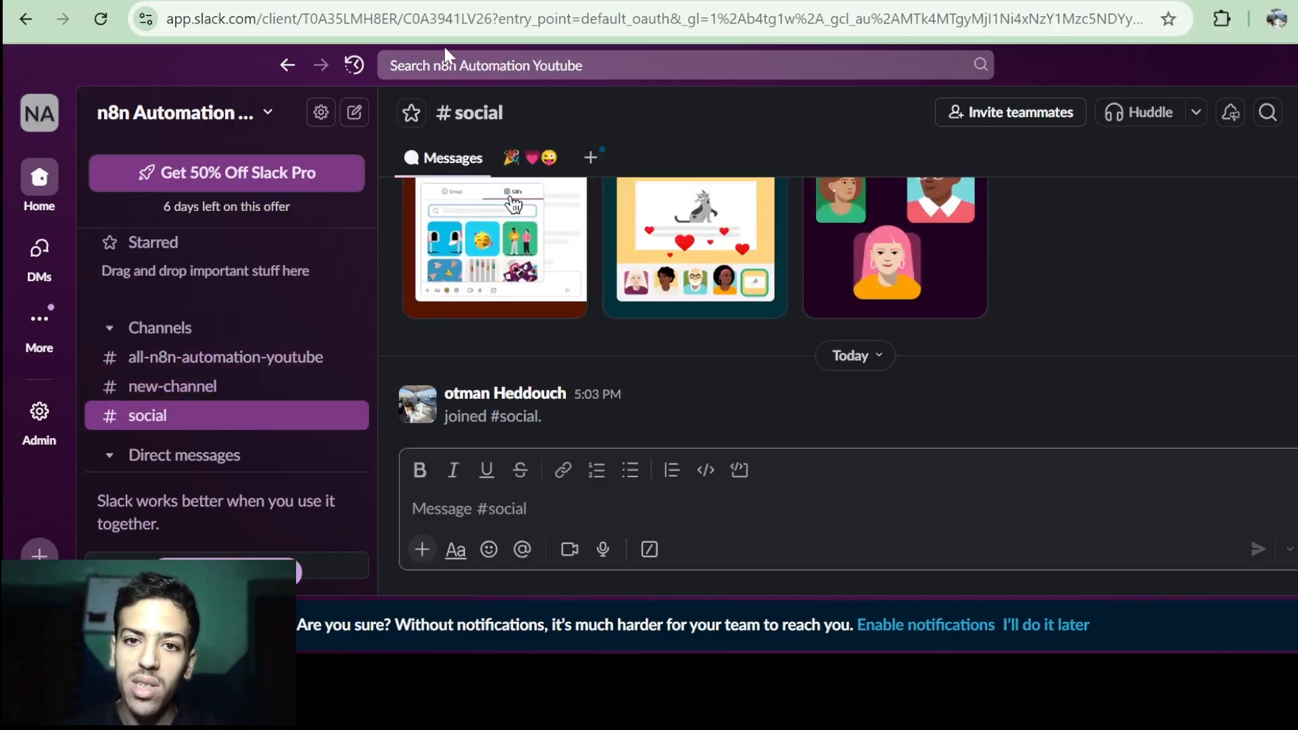
left_click(458, 25)
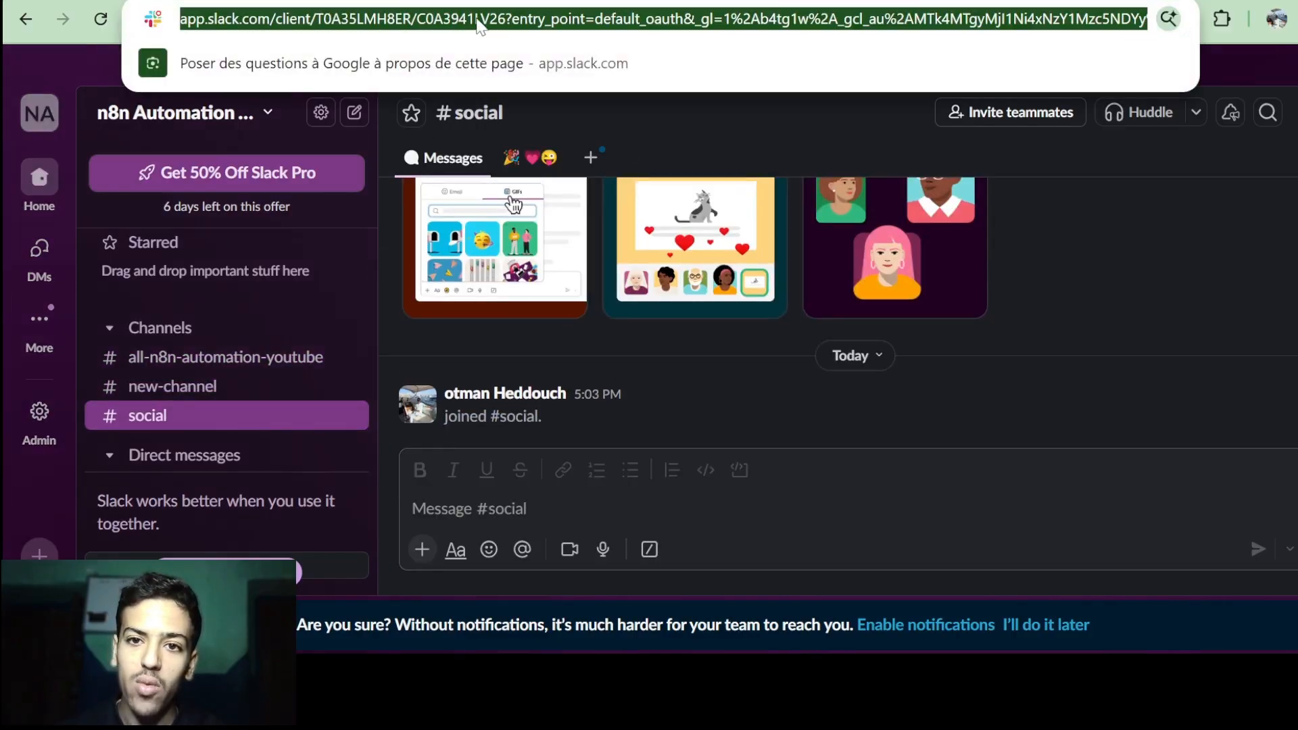
double_click(471, 25)
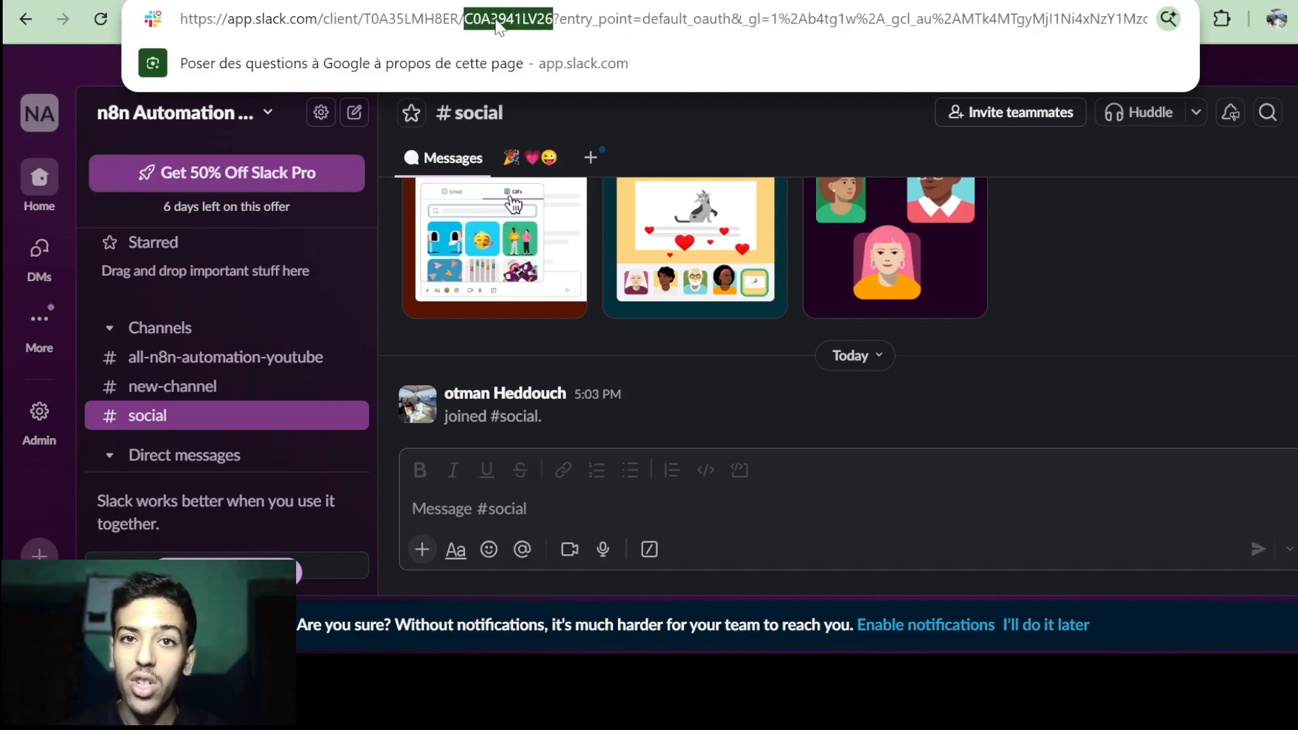
left_click(223, 390)
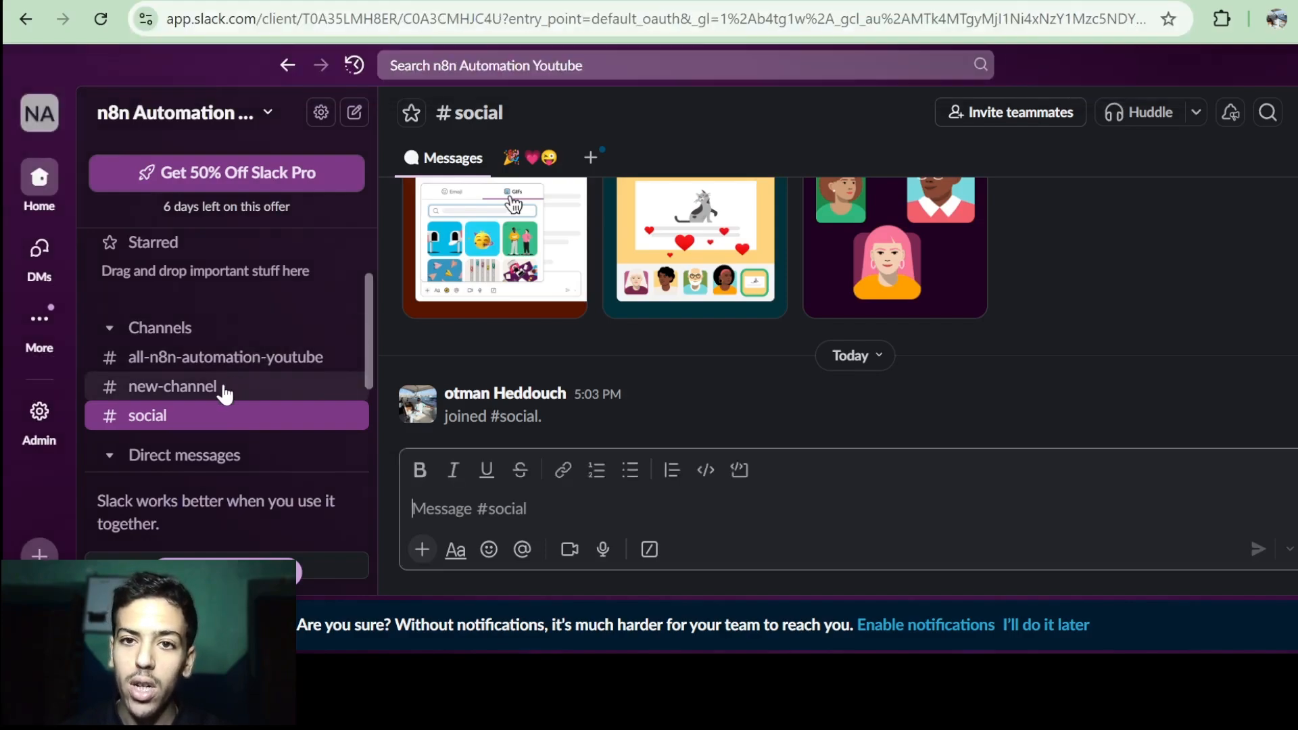
left_click(473, 19)
double_click(507, 19)
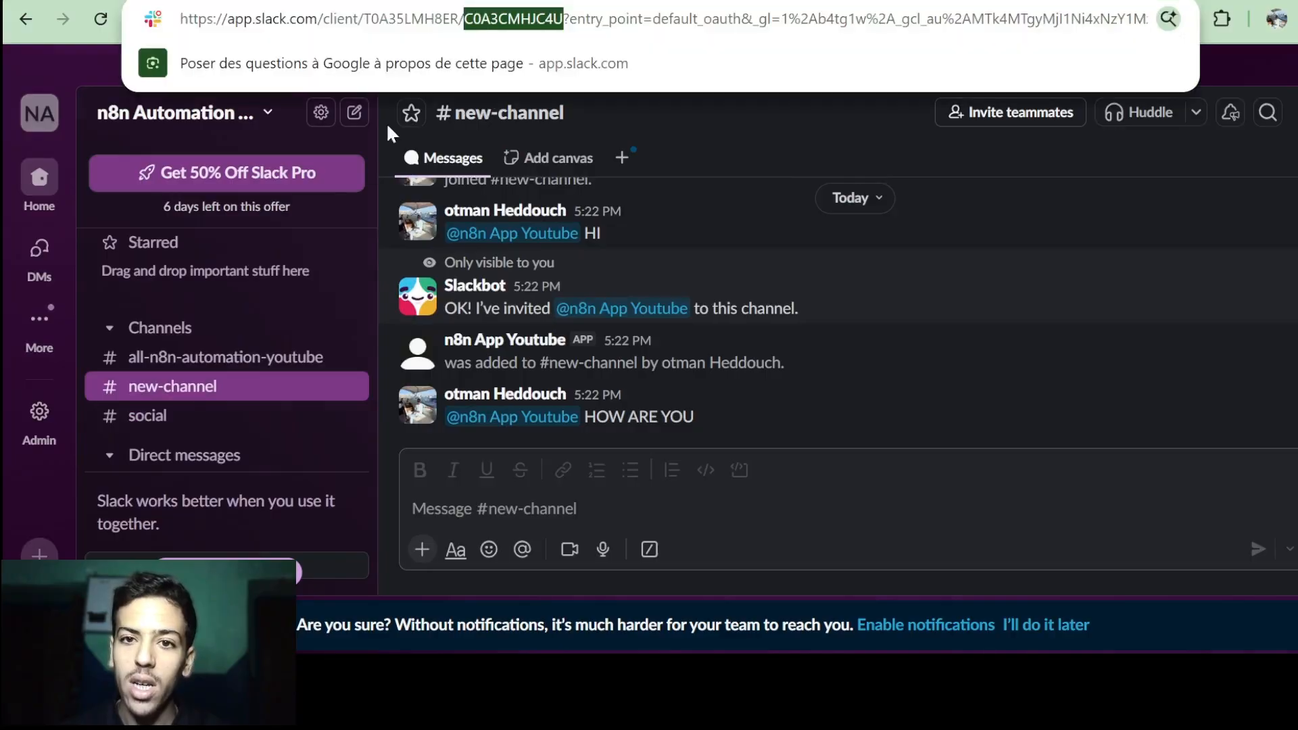
Select the #all-n8n-automation-youtube channel ID C0A35LN3NSH from the URL.
left_click(230, 358)
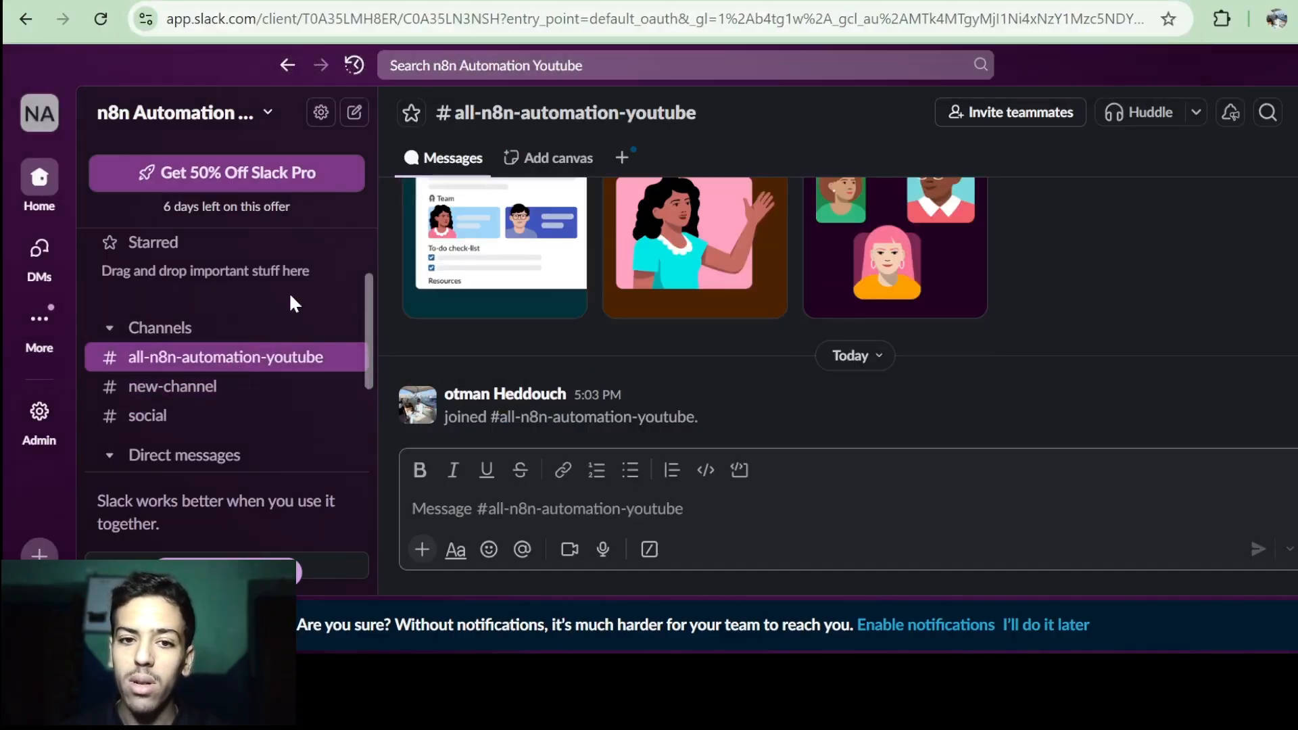
left_click(484, 19)
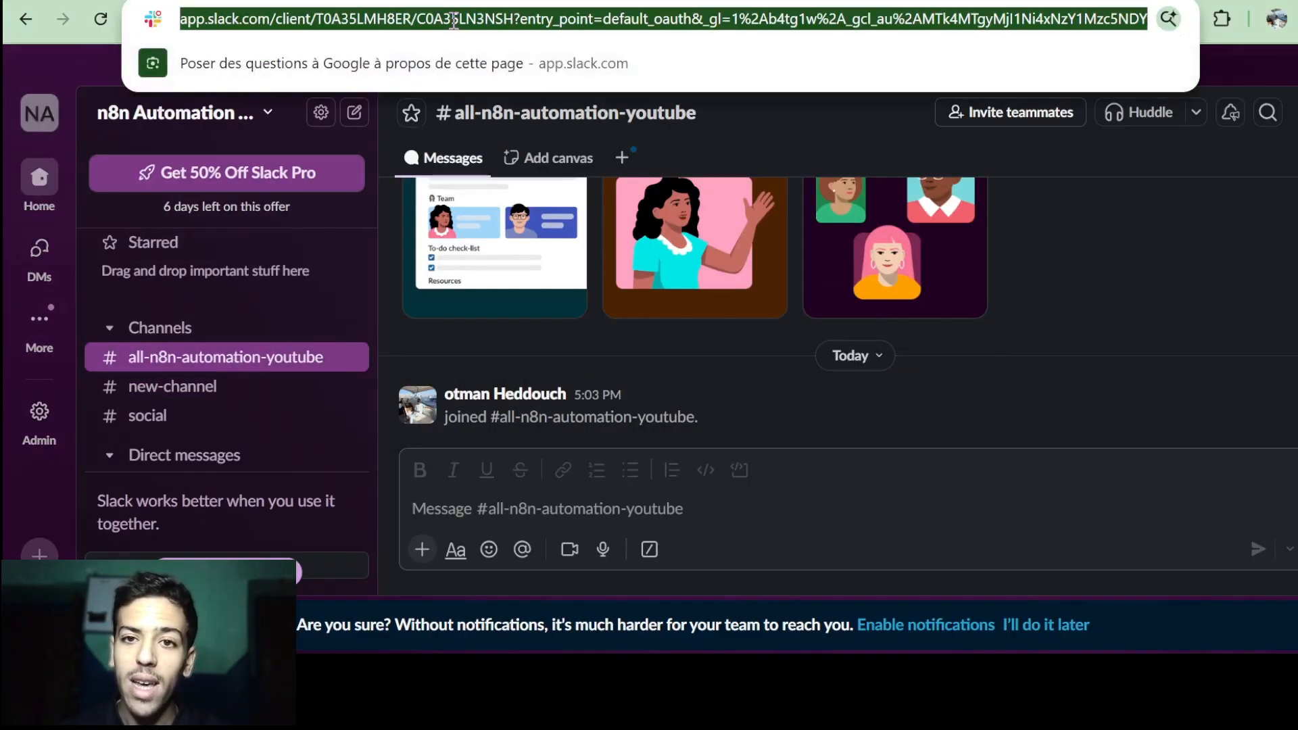
double_click(484, 19)
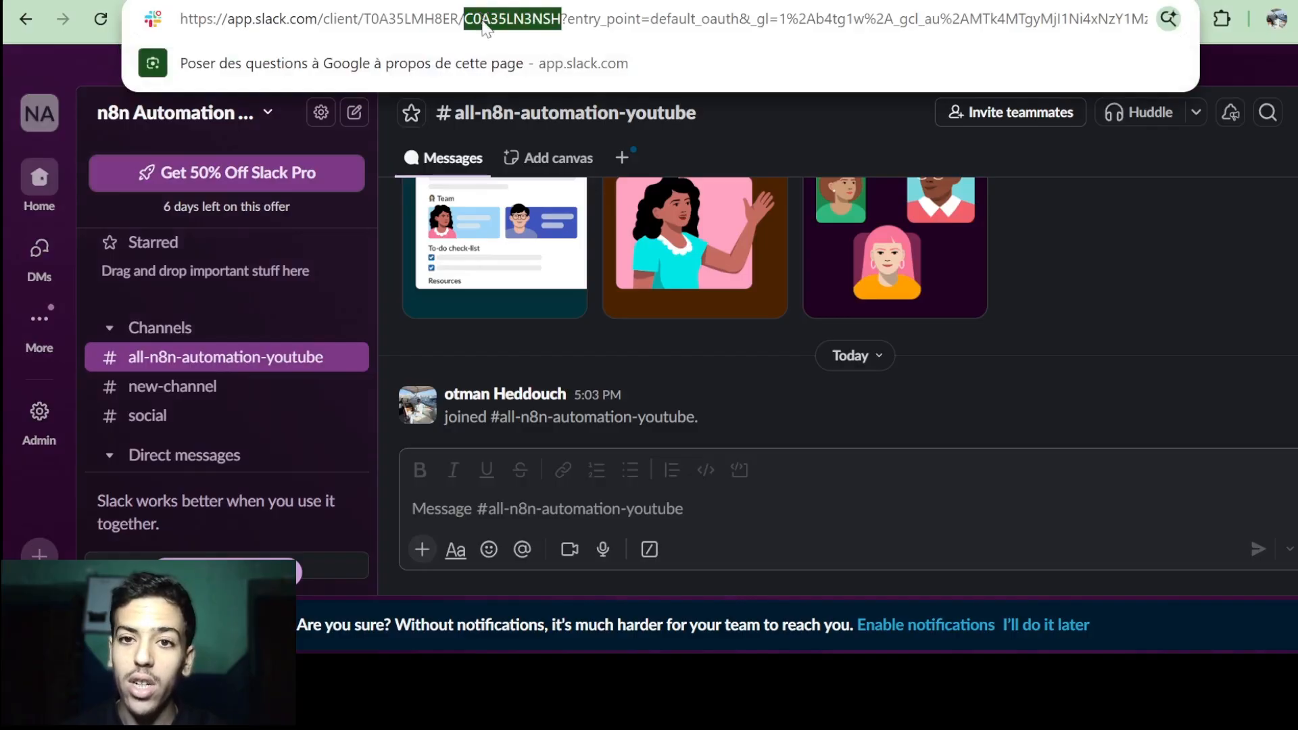
left_click(602, 517)
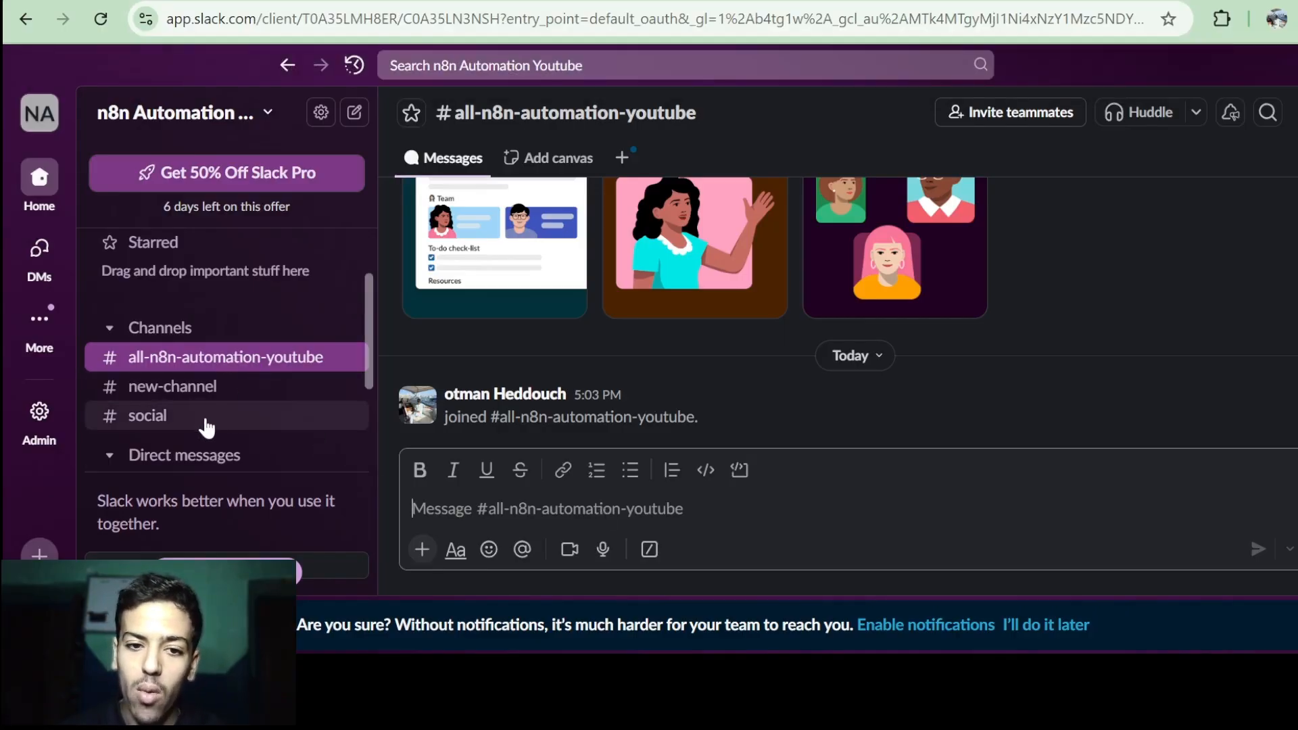
Go to #social and copy its channel ID C0A3941LV26 from the URL.
left_click(179, 425)
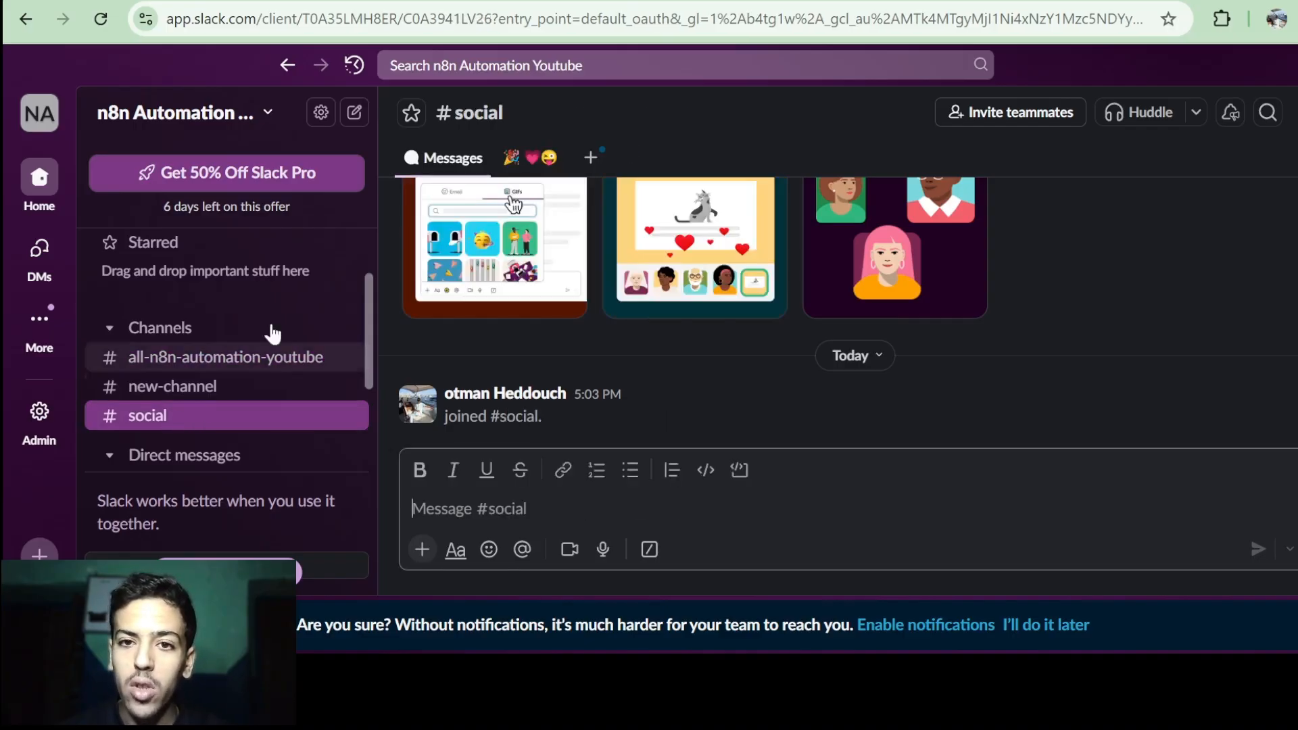
left_click(433, 20)
left_click(468, 24)
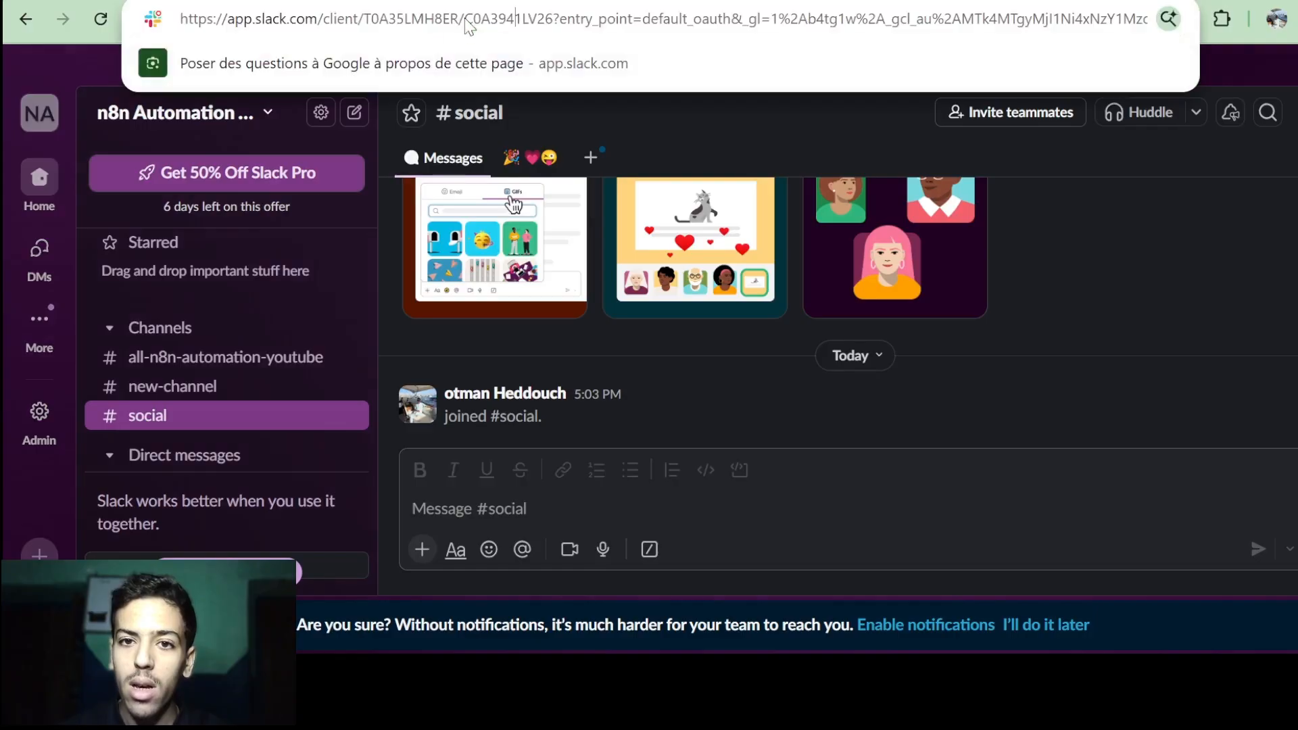
double_click(507, 24)
key("ctrl+c")
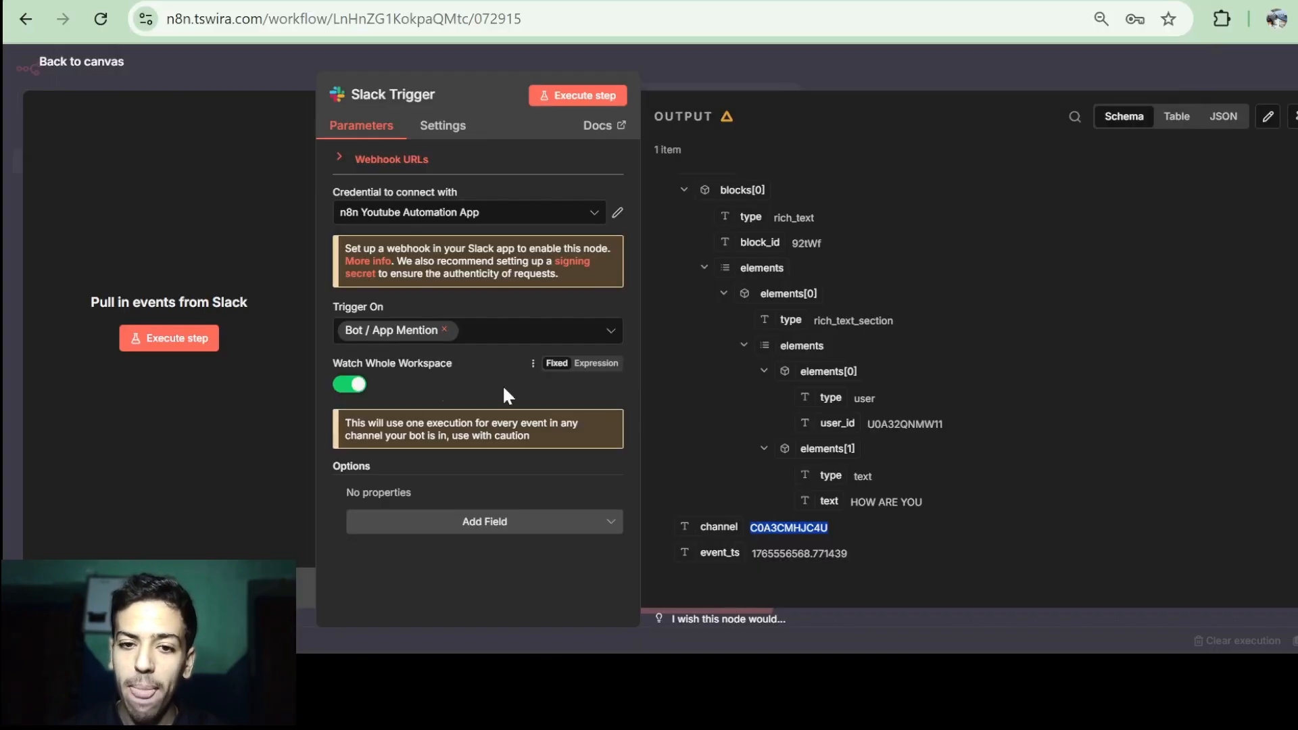
Turn off Watch Whole Workspace and set Channel to Watch By ID to C0A3941LV26.
left_click(353, 391)
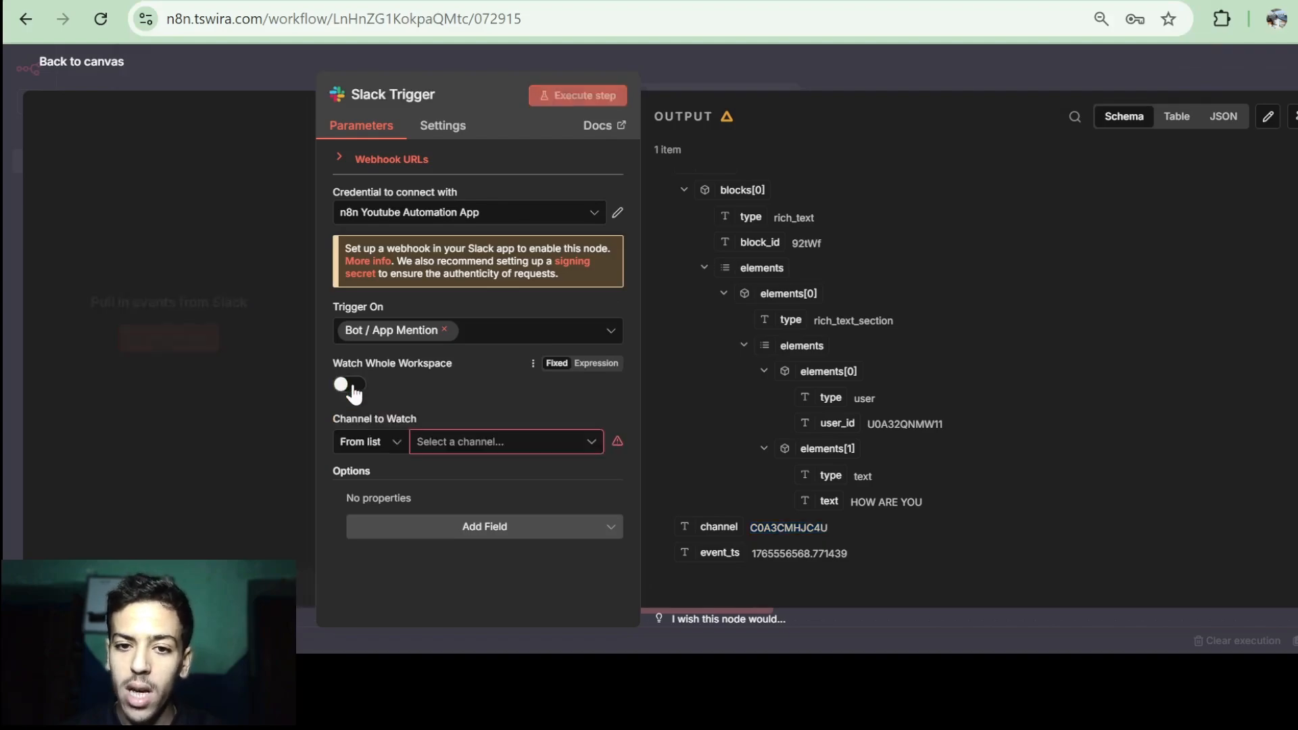
left_click(375, 449)
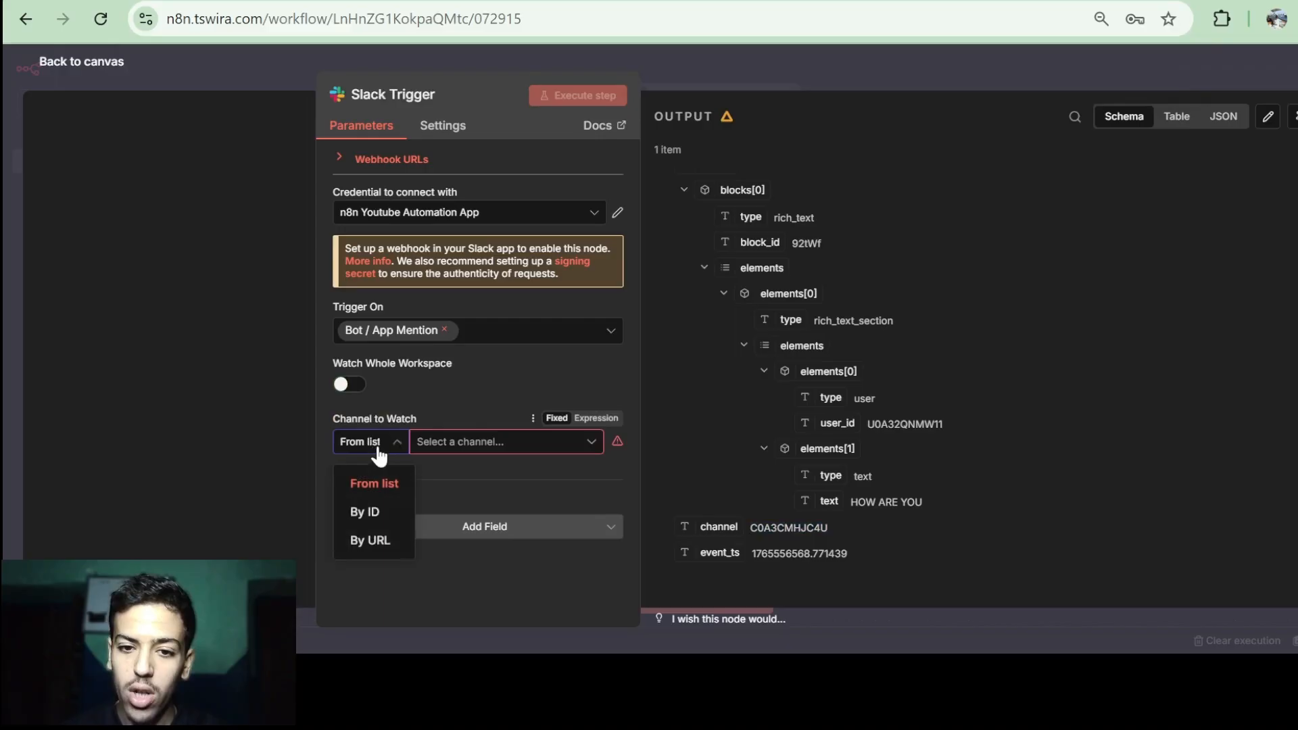
left_click(378, 519)
left_click(465, 436)
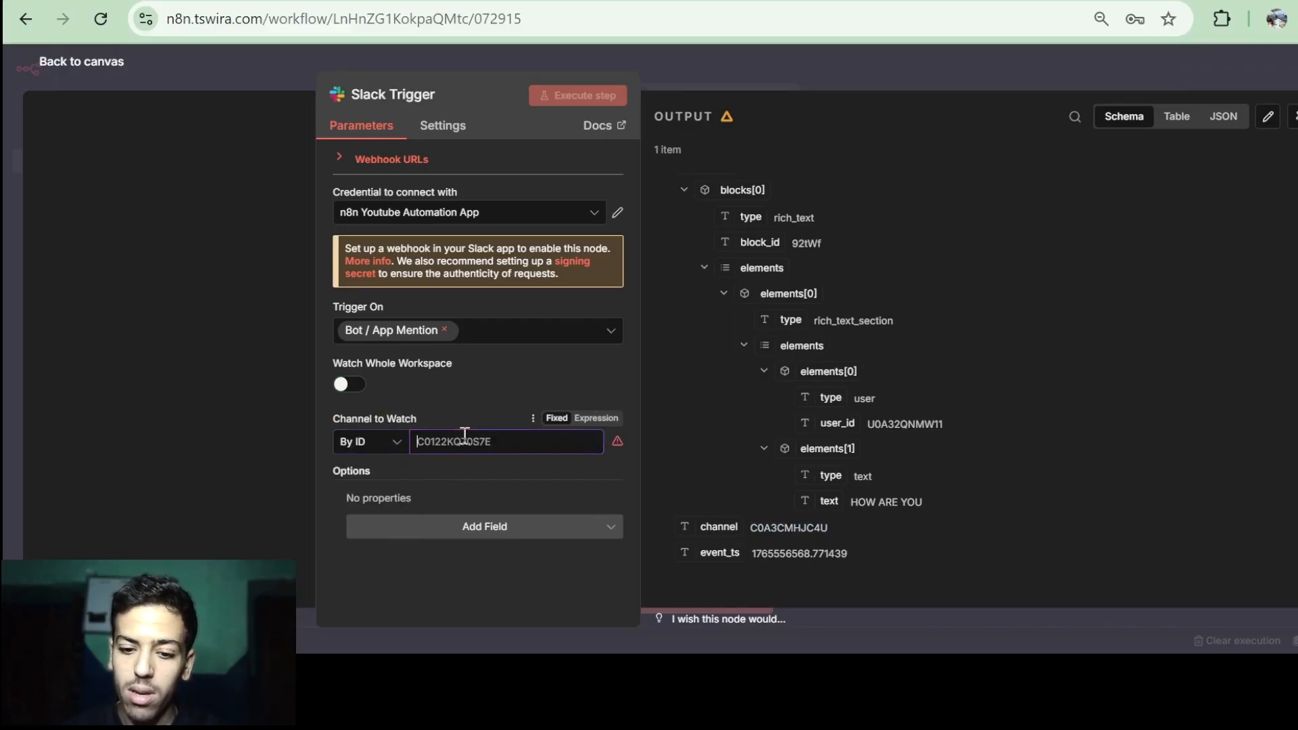
key("ctrl+v")
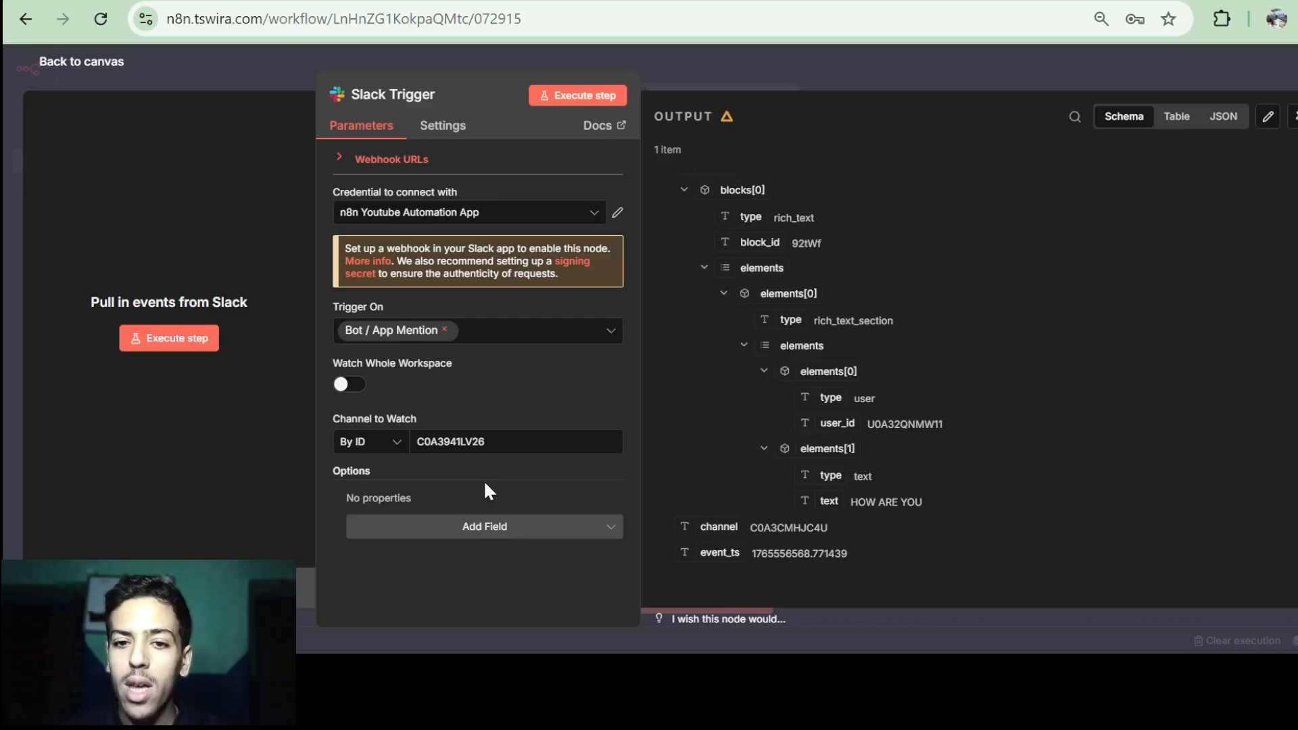
key("ctrl+Tab")
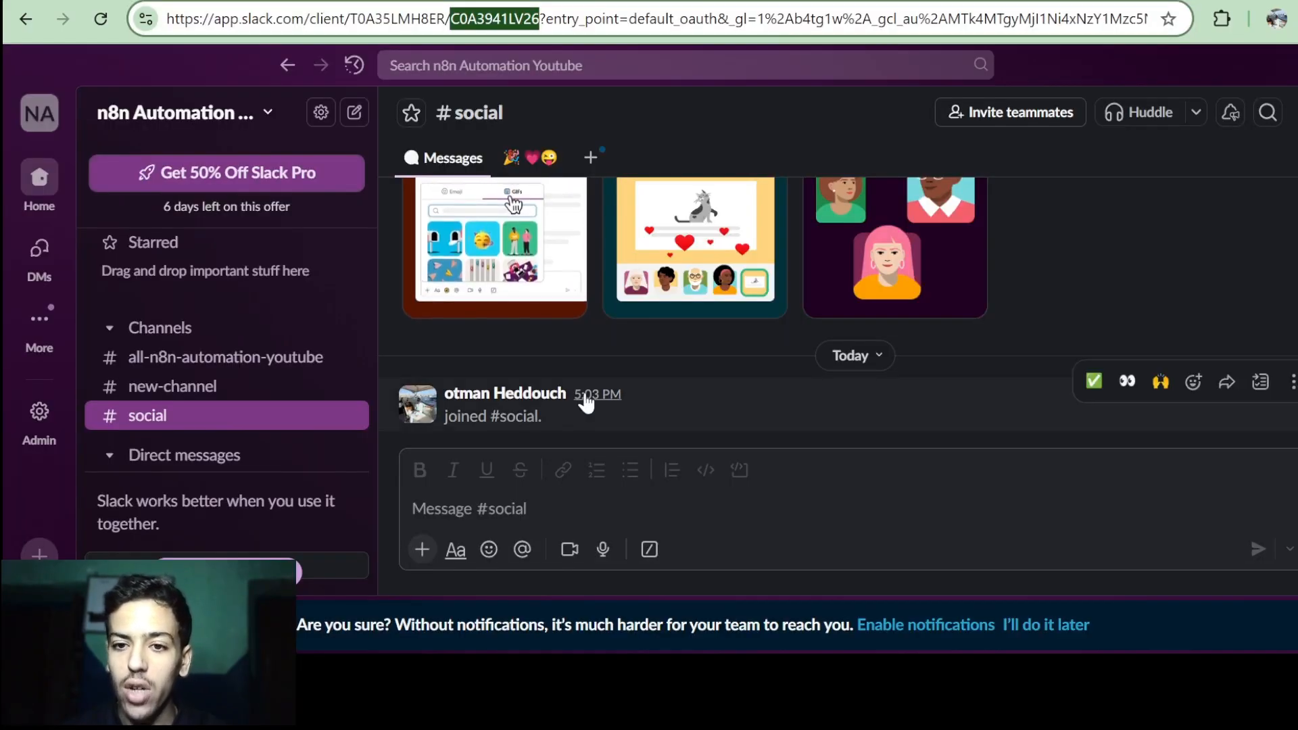
left_click(617, 486)
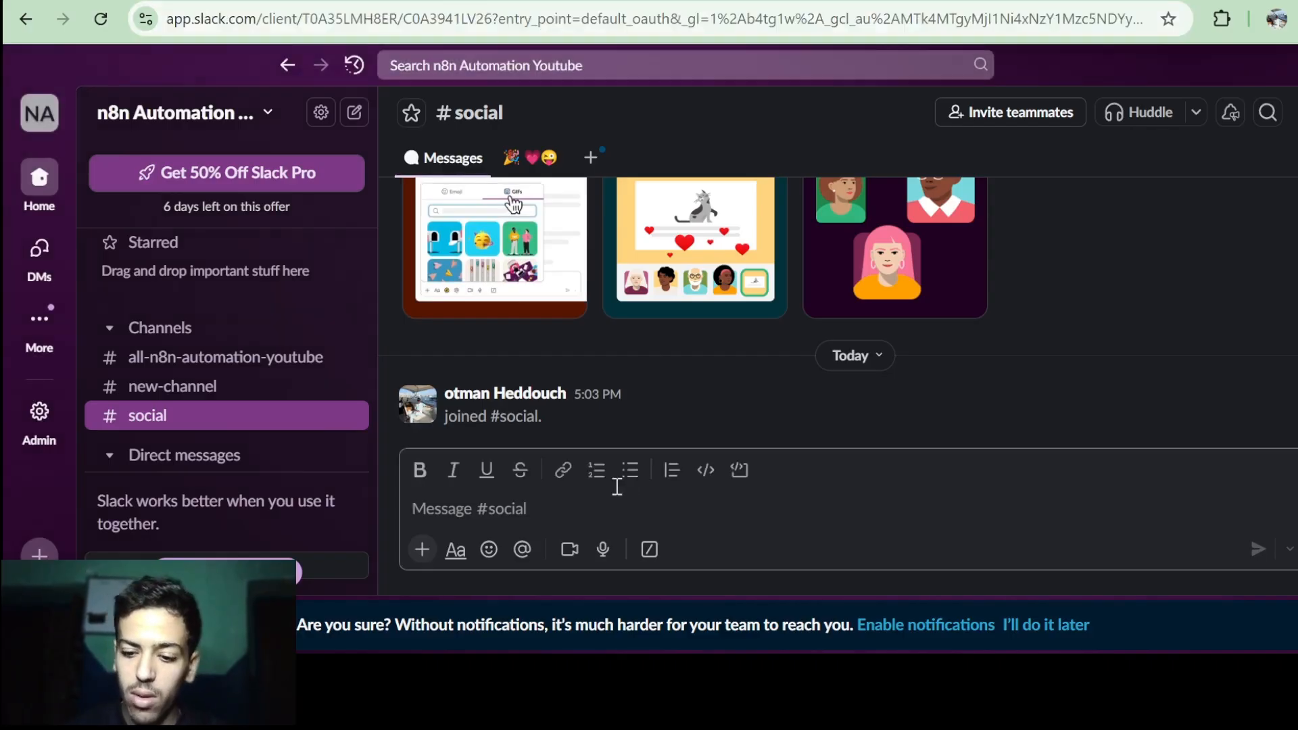
type("@")
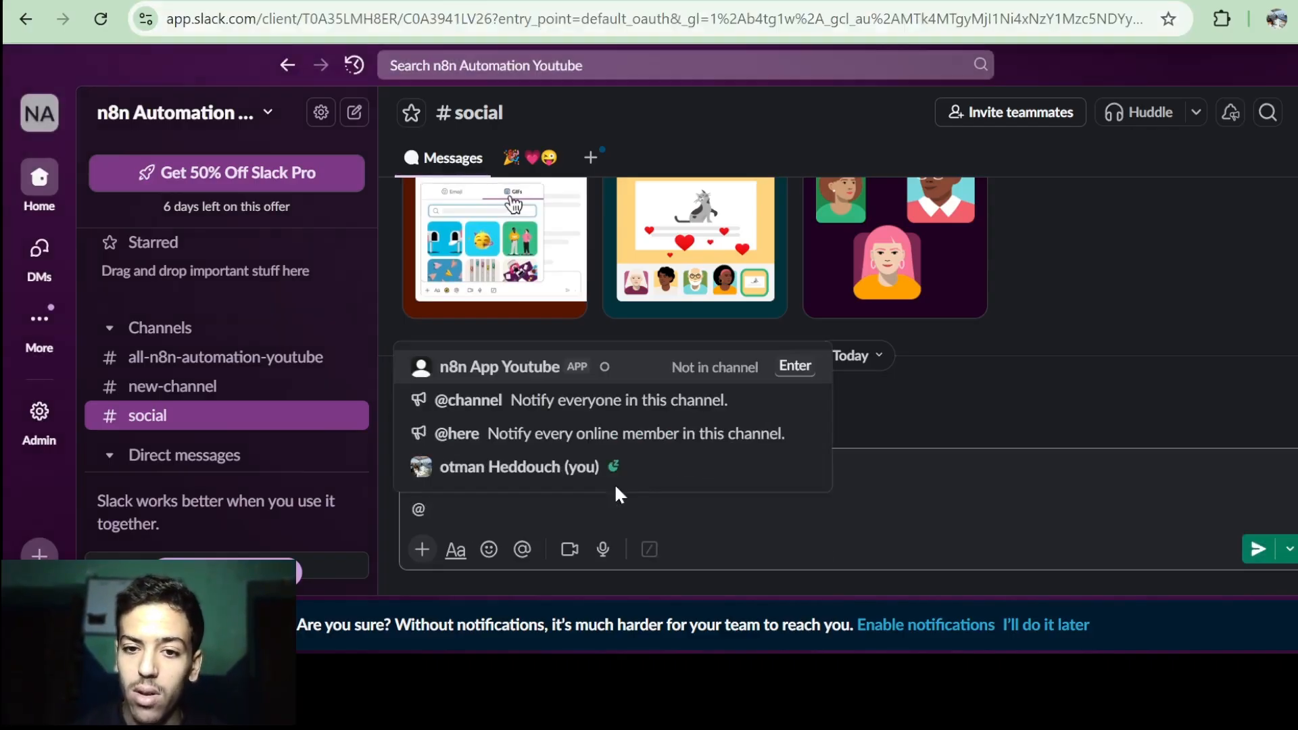
left_click(576, 370)
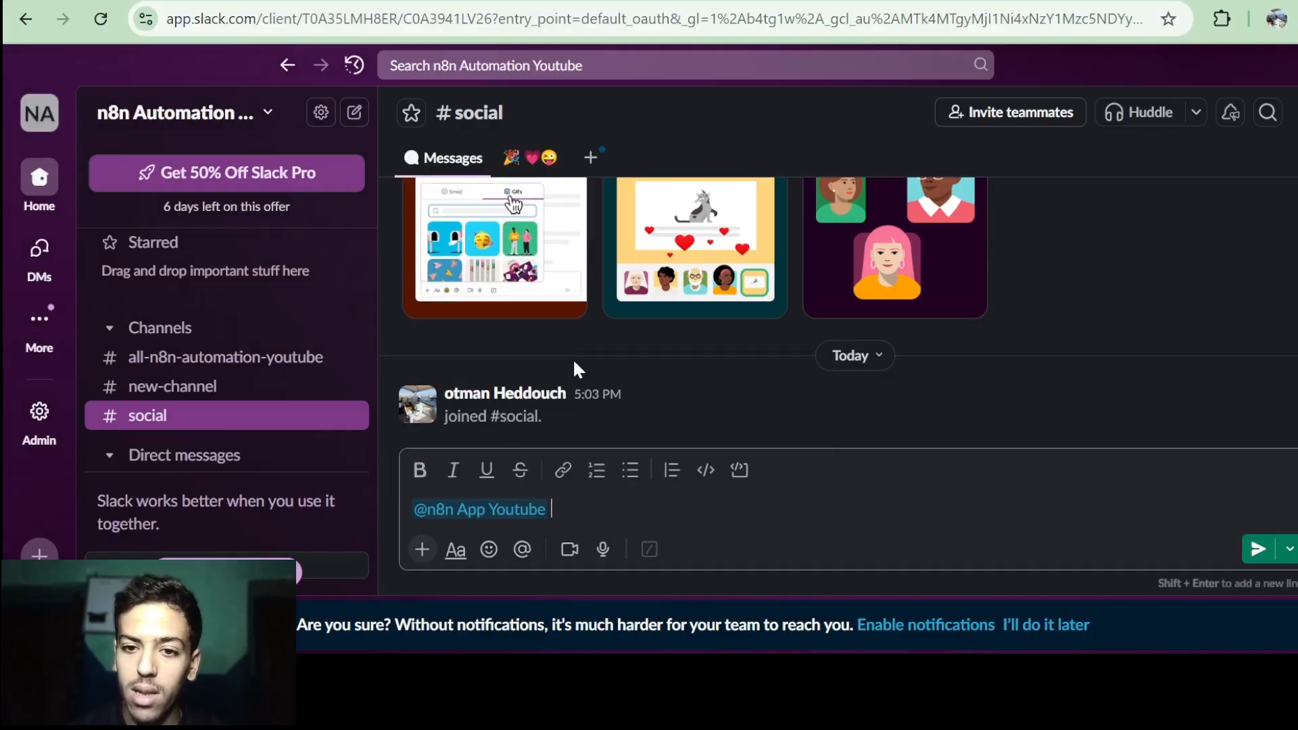
type("hi")
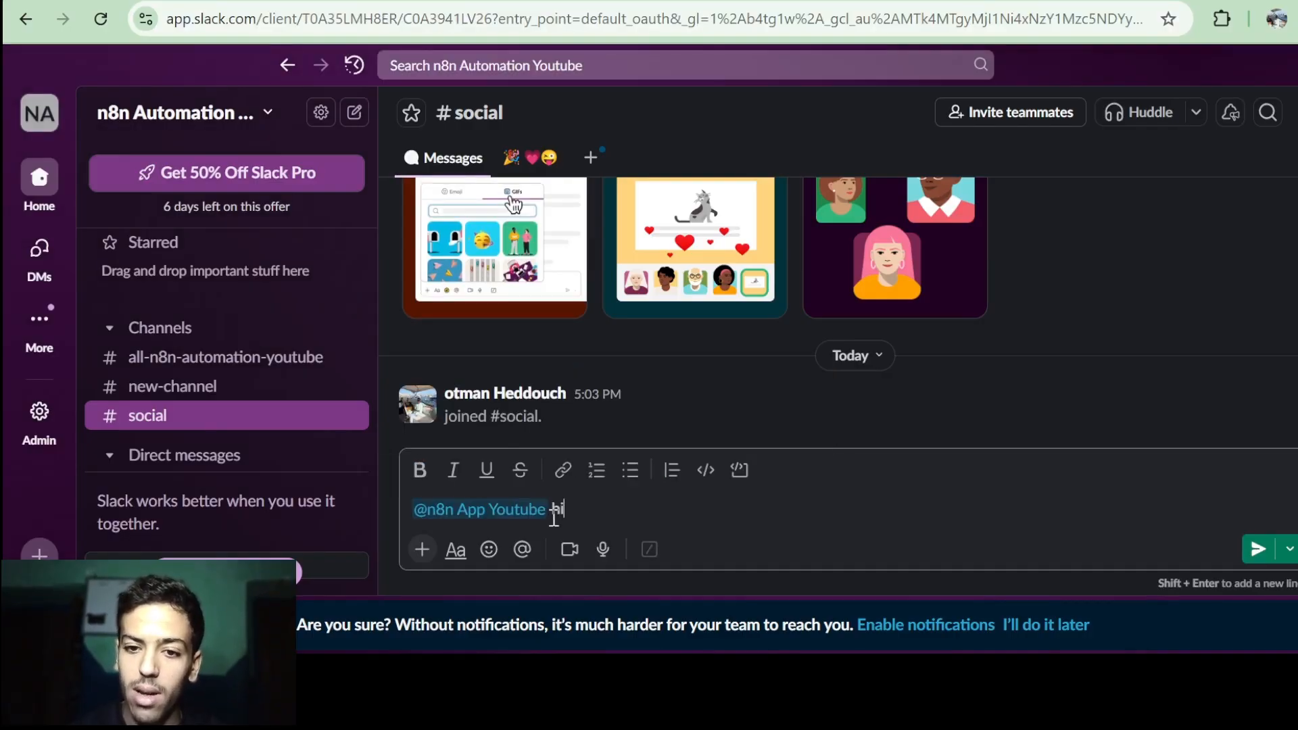
key("Return")
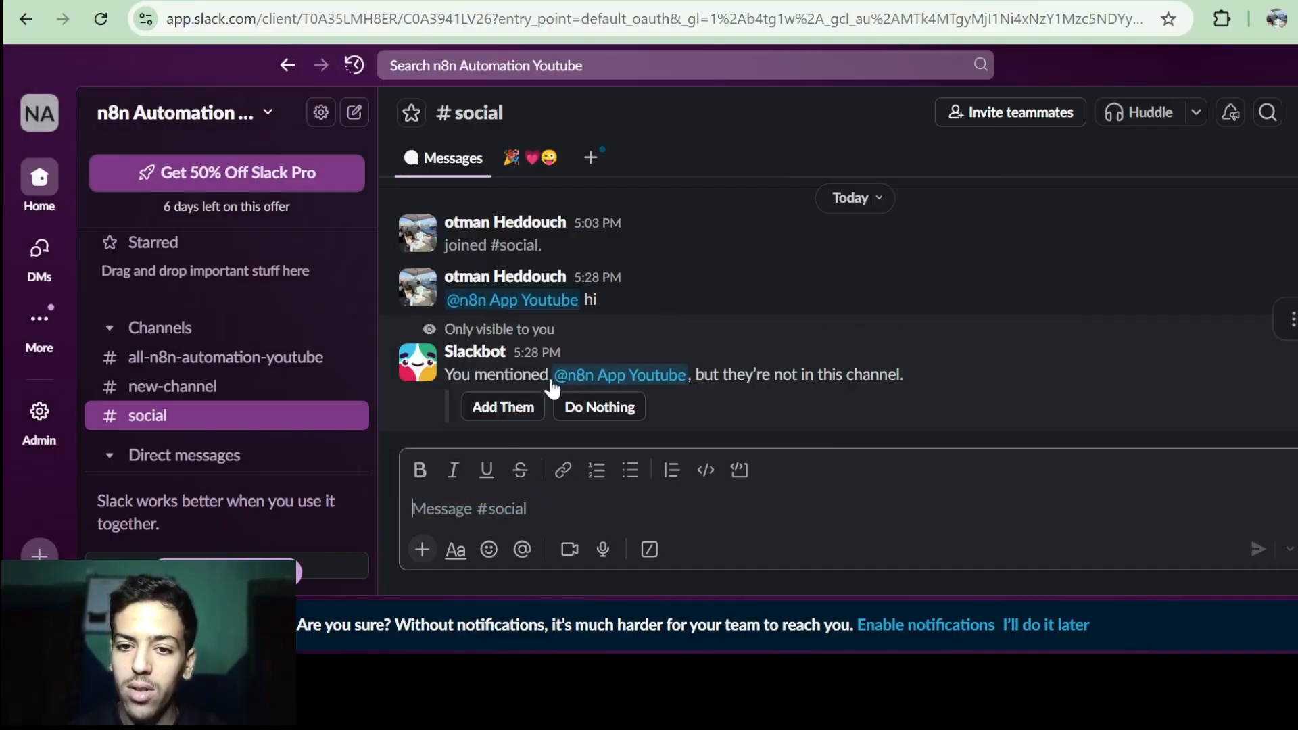
left_click(514, 414)
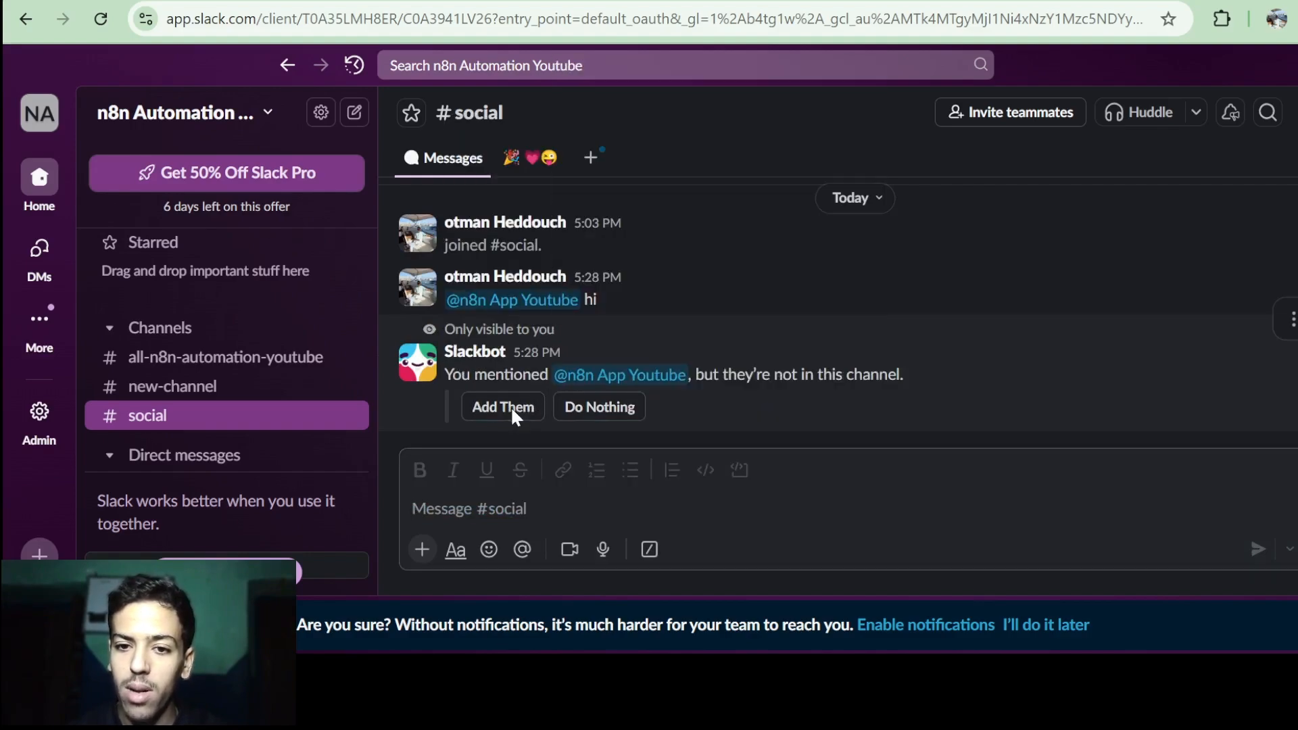
key("ctrl+Tab")
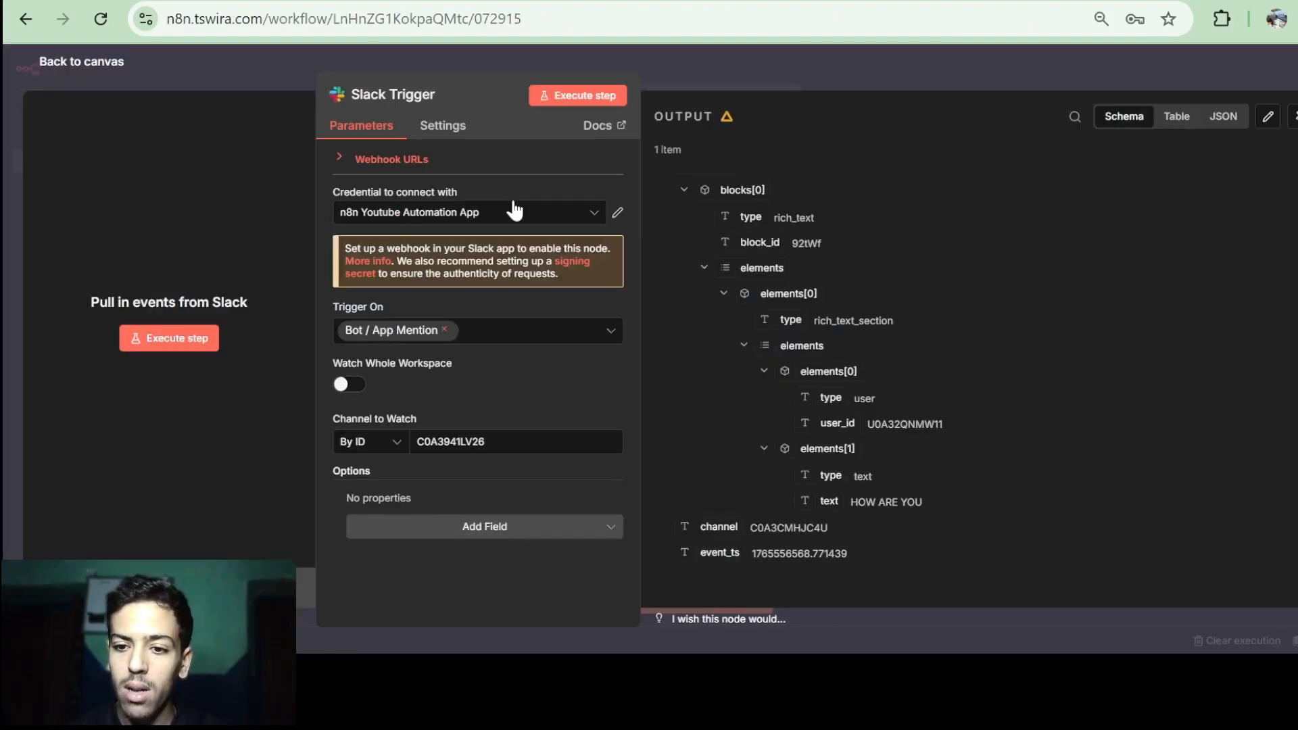
left_click(586, 95)
key("ctrl+Tab")
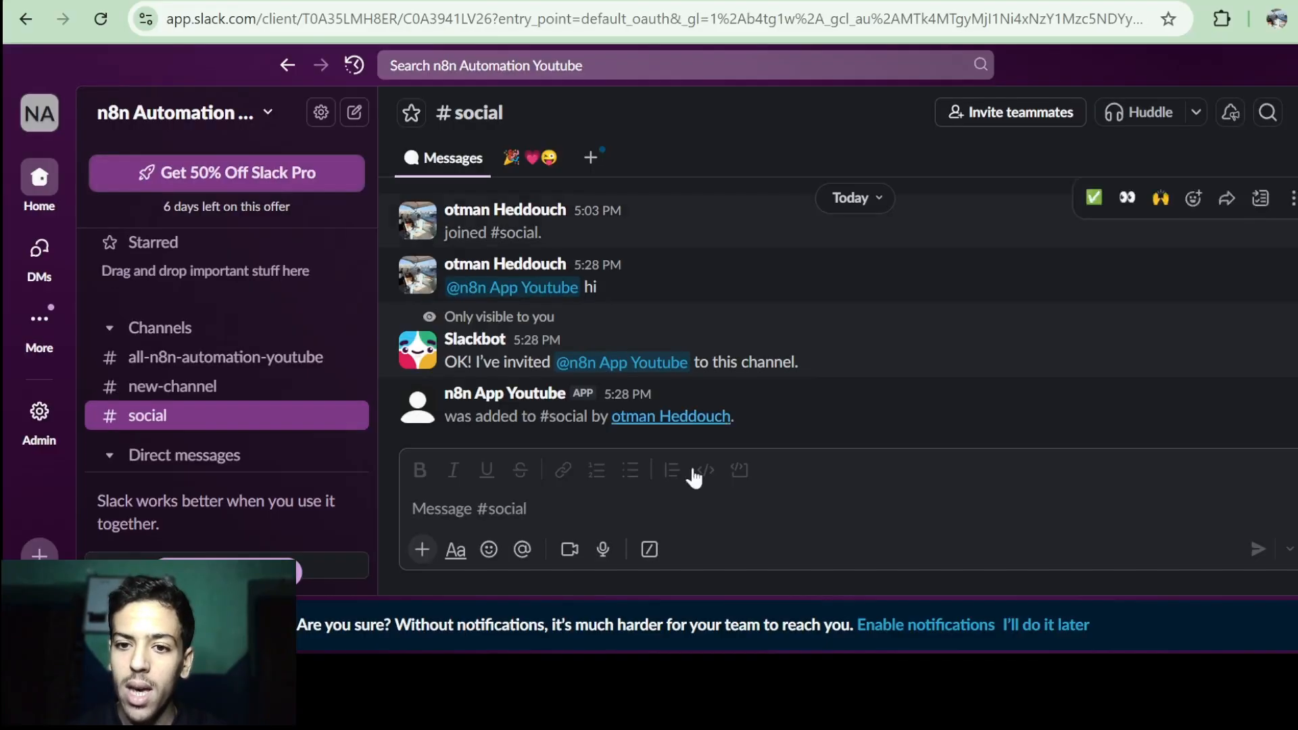
left_click(604, 507)
type("@")
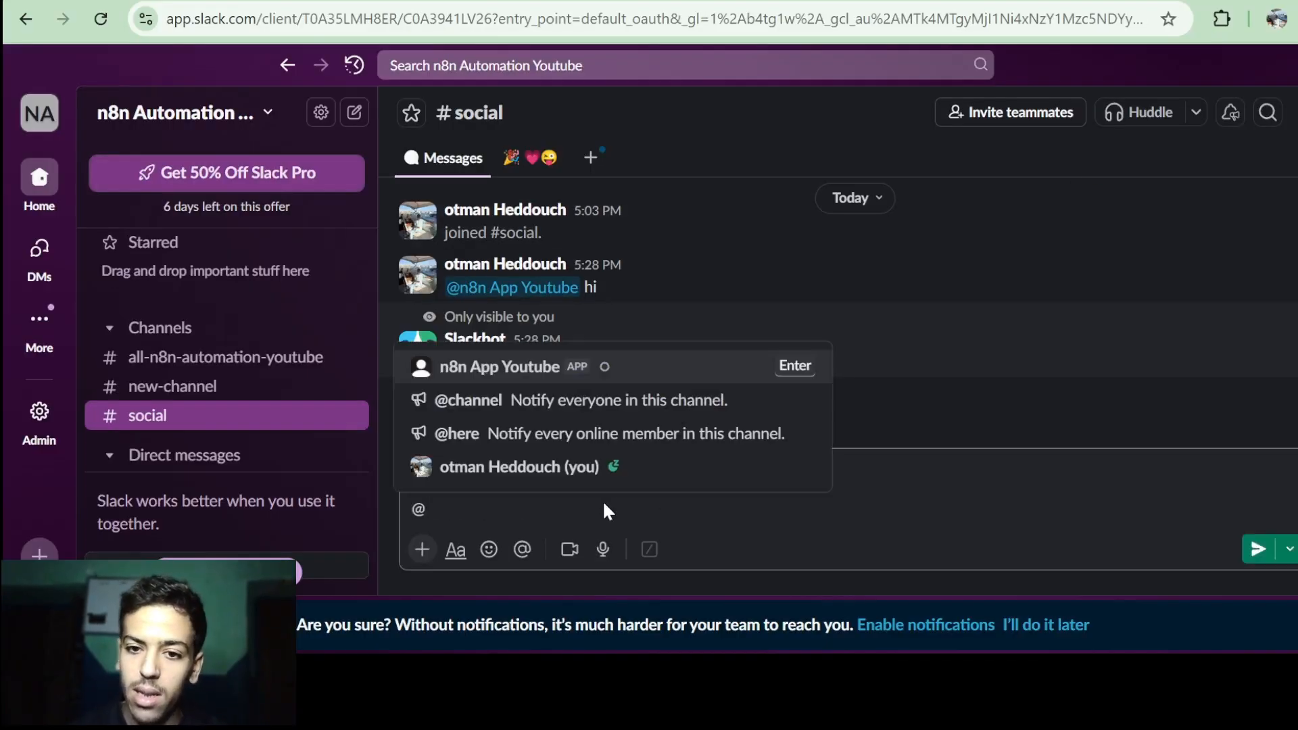
key("Return")
type("HI")
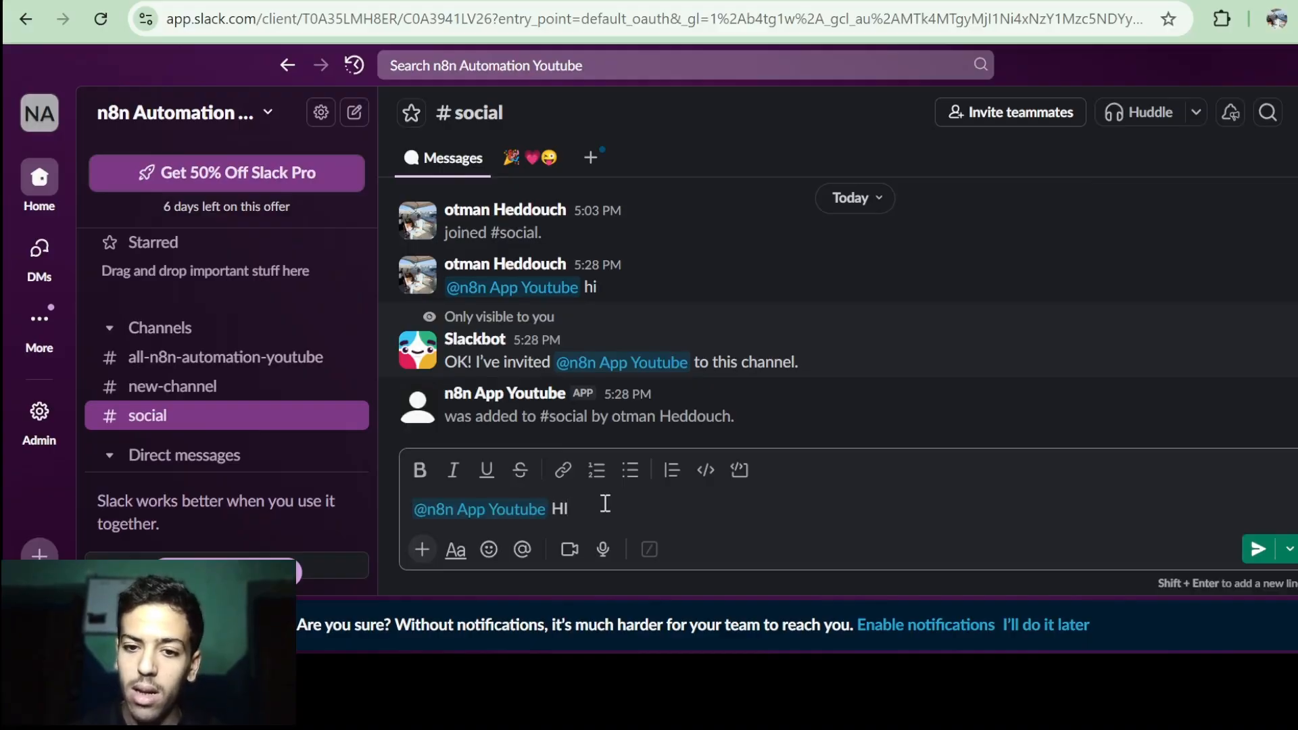
key("Return")
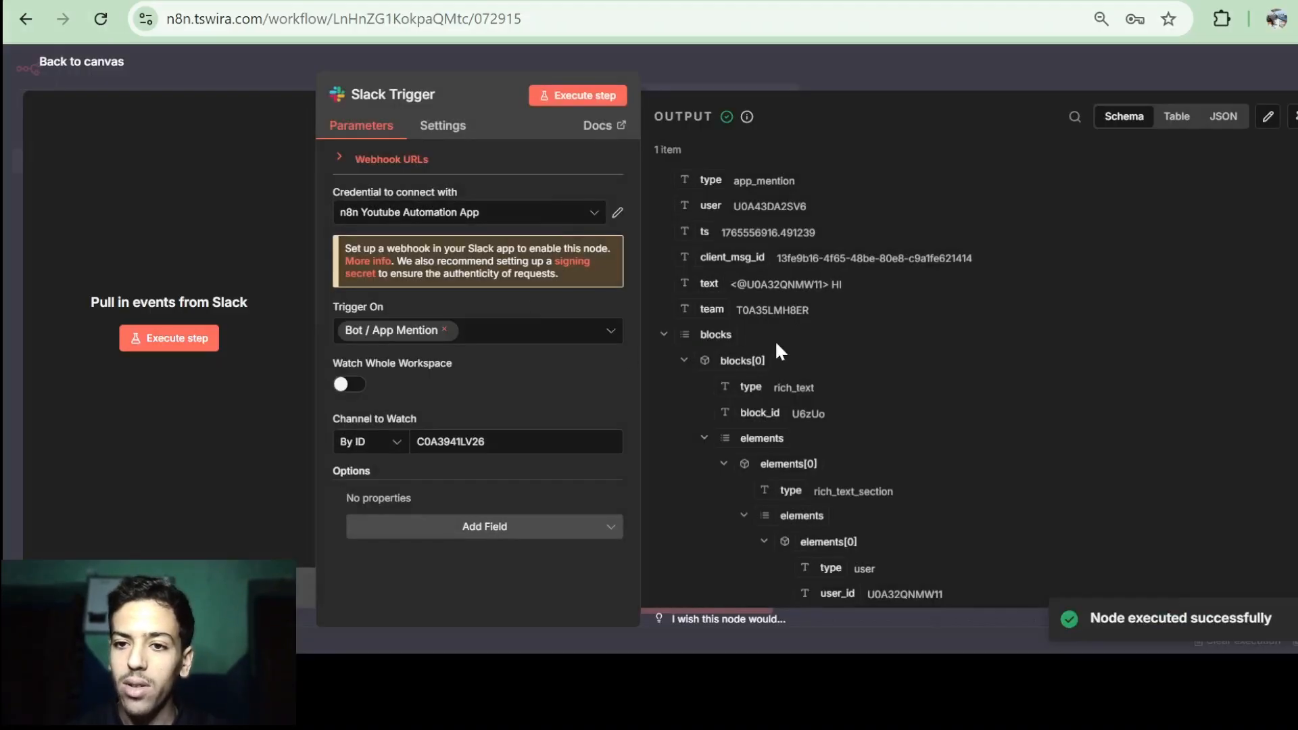
scroll(775, 340, "down", 5)
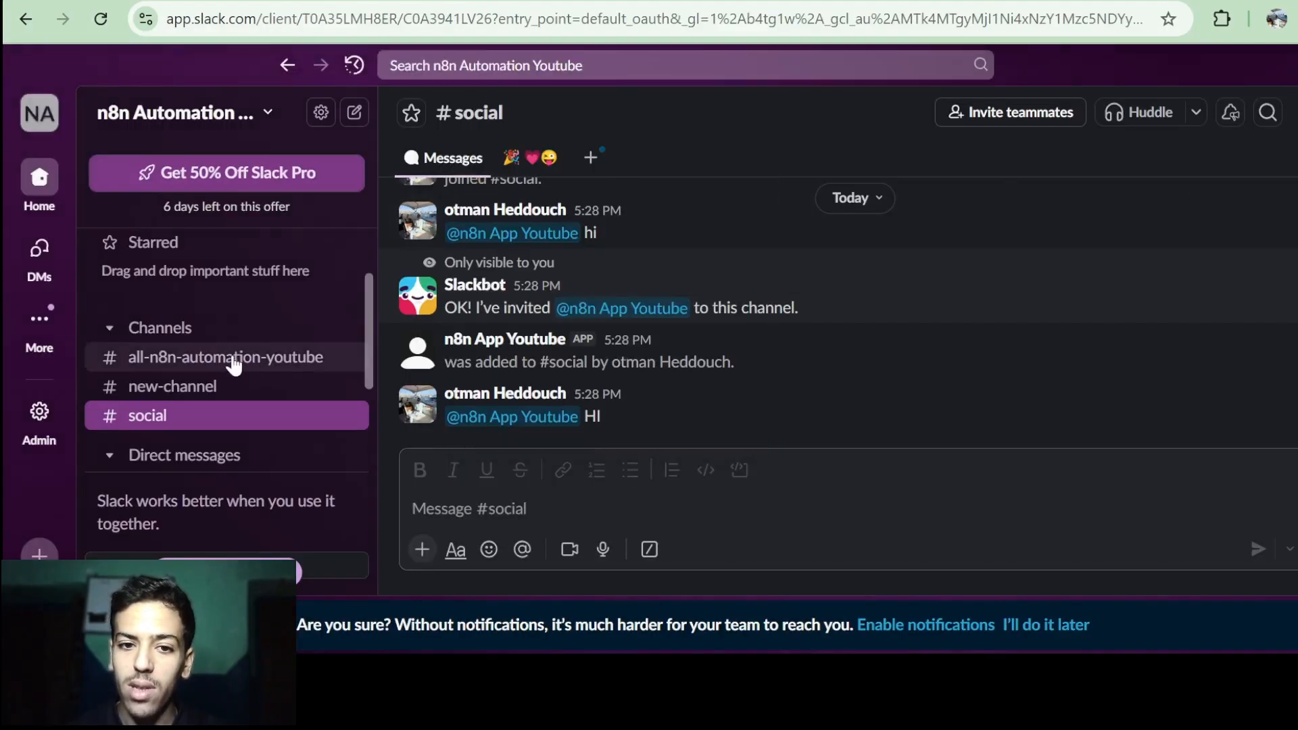
left_click(233, 360)
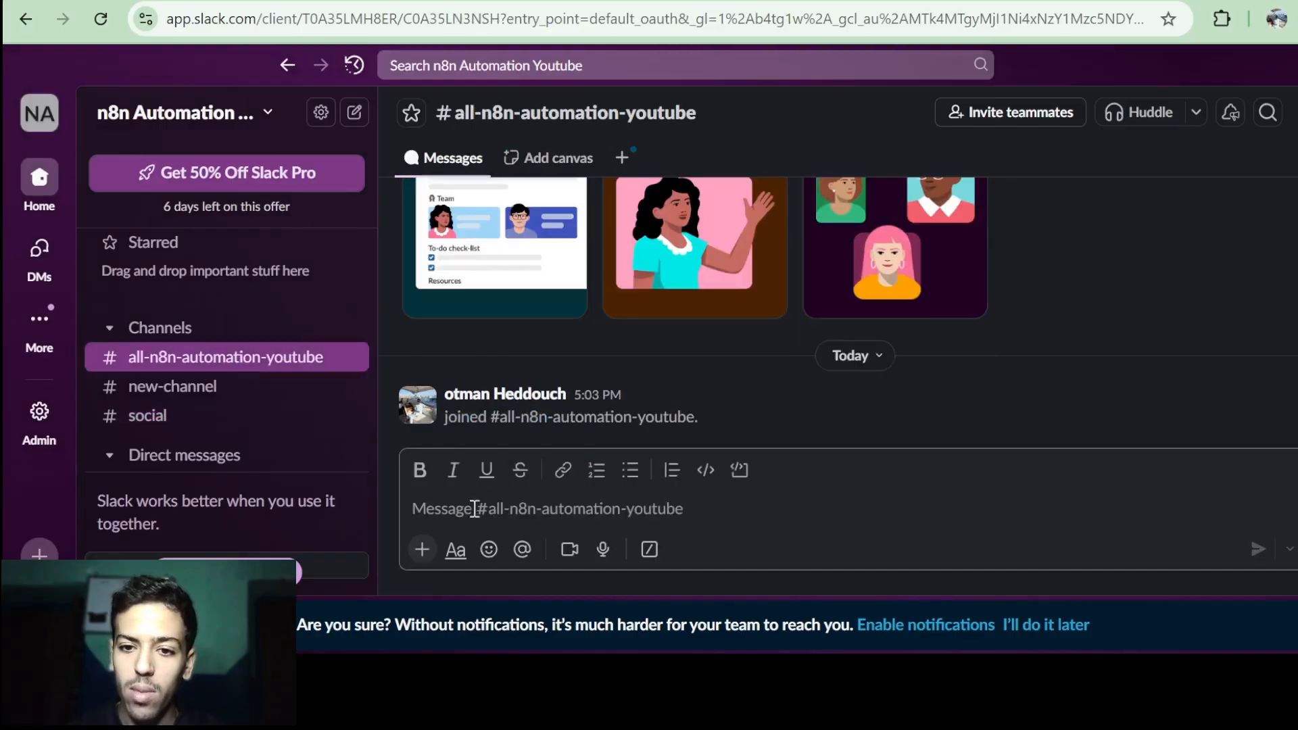
Mention n8n App Youtube with HI in #all-n8n-automation-youtube, add the app, and resend.
type("@")
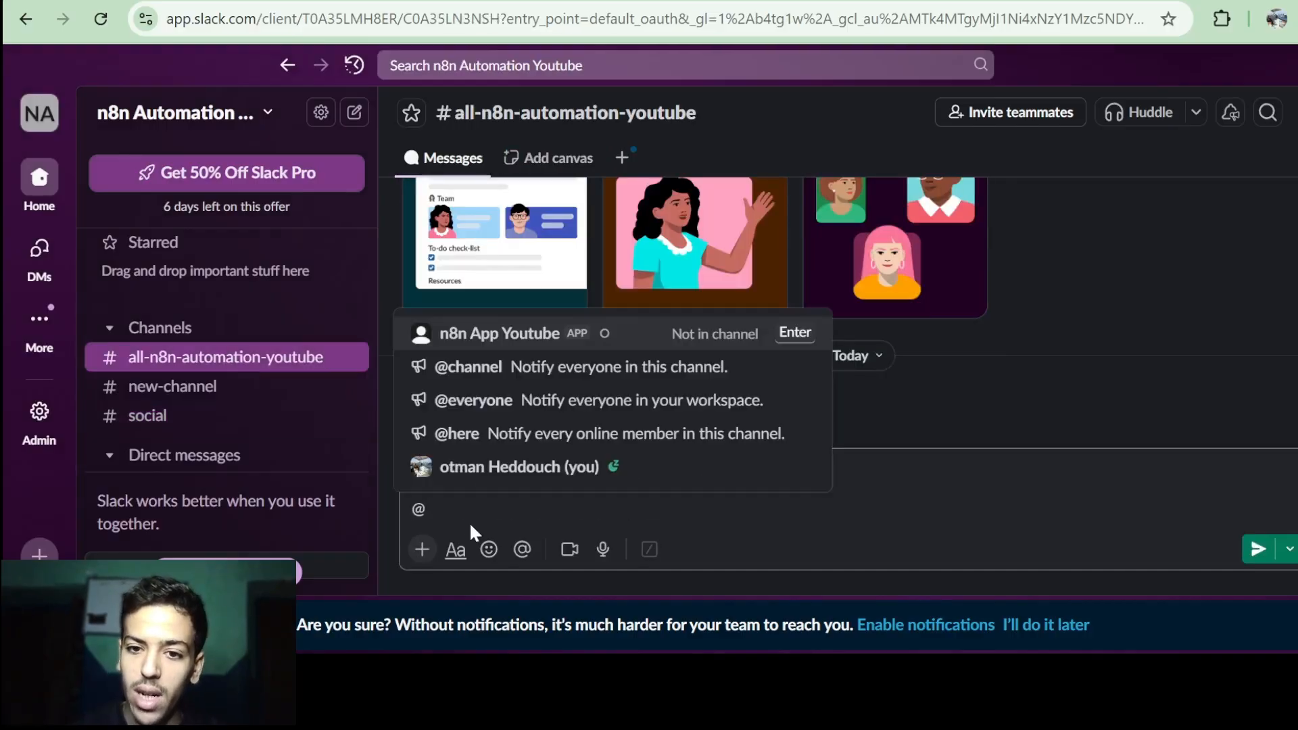
key("Return")
type("HI")
key("Return")
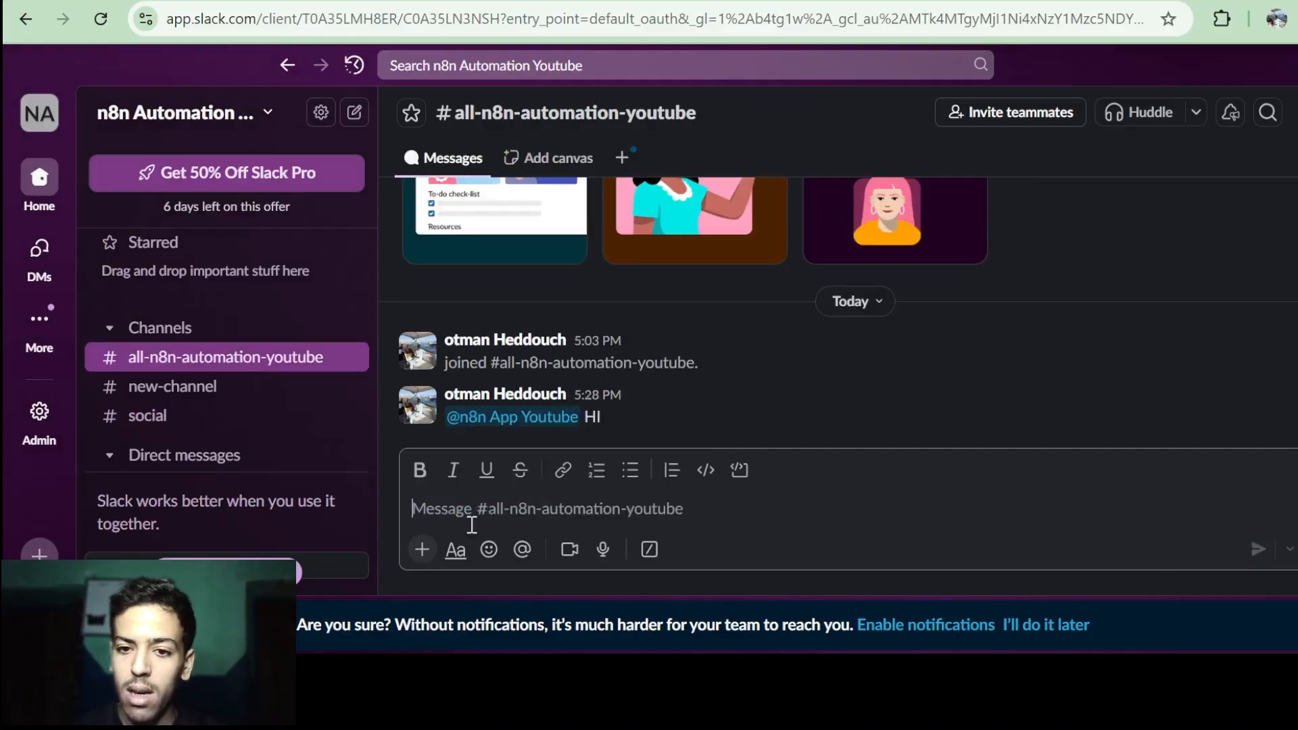
left_click(509, 413)
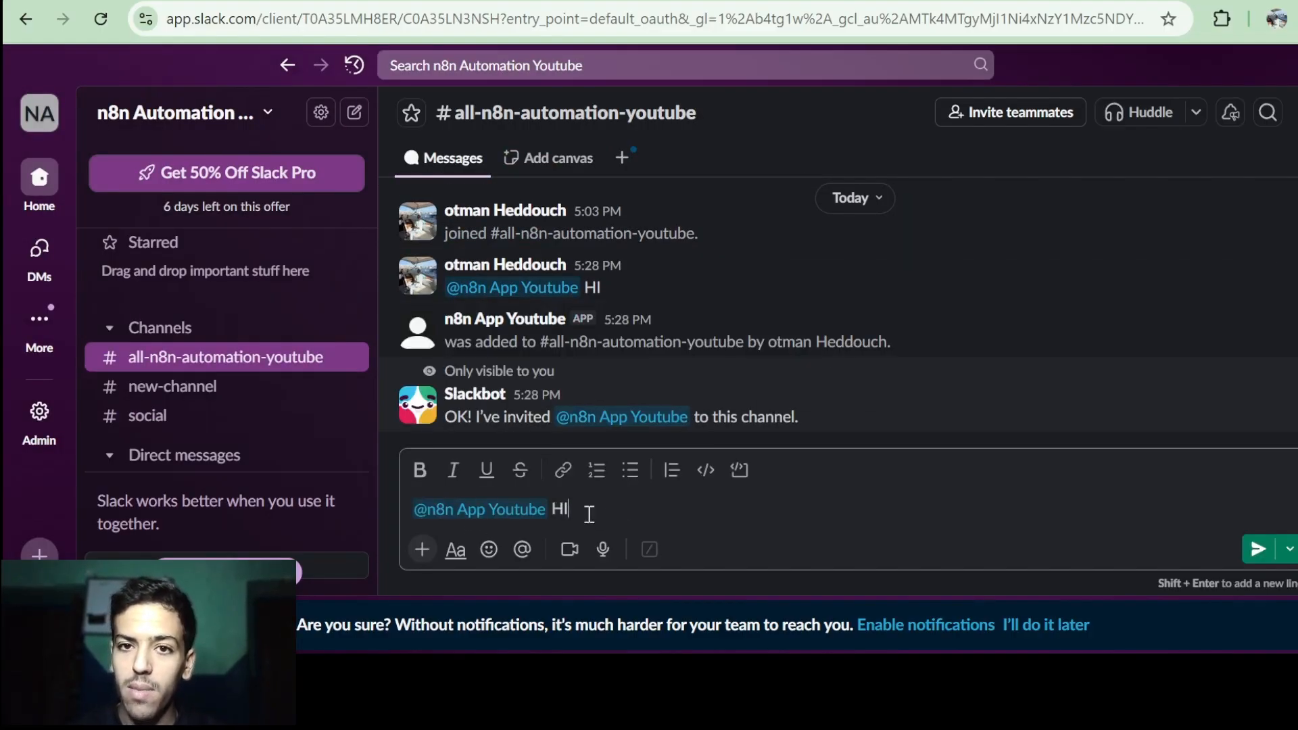
key("Return")
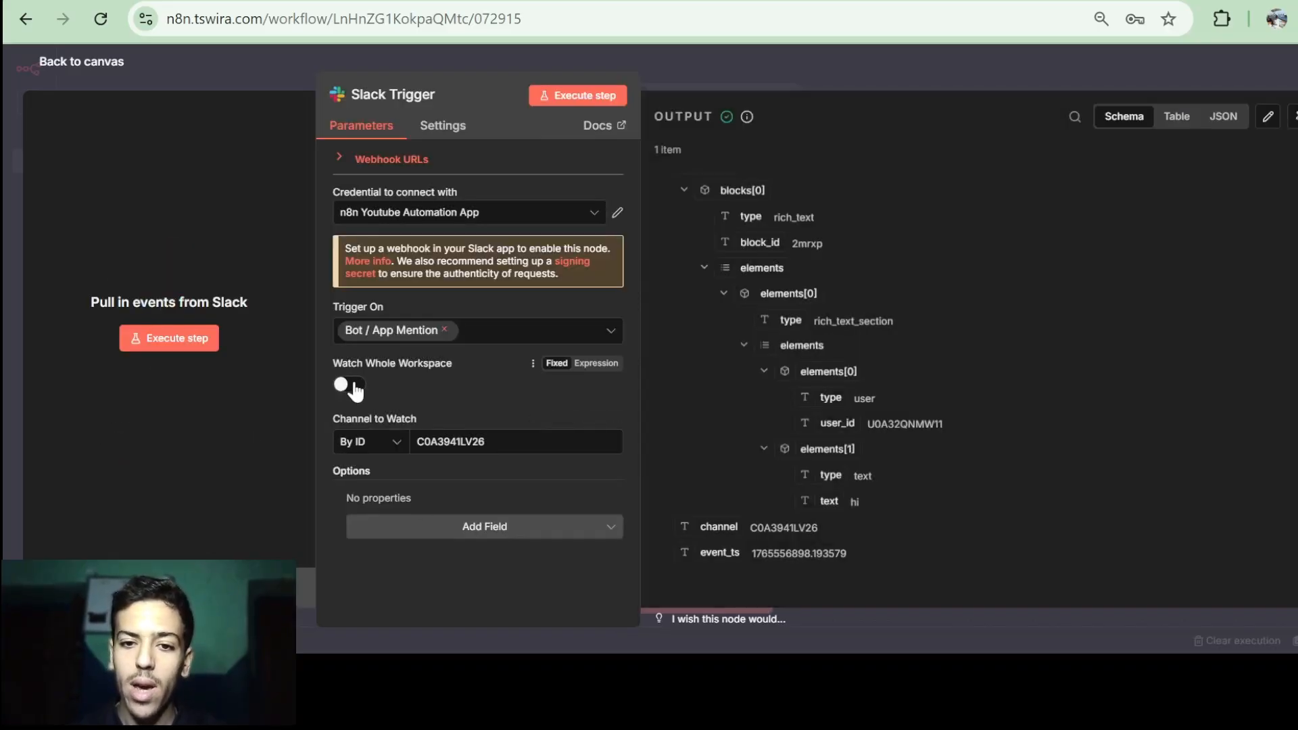
Turn Watch Whole Workspace back on and search for a Slack action to follow the trigger.
left_click(351, 385)
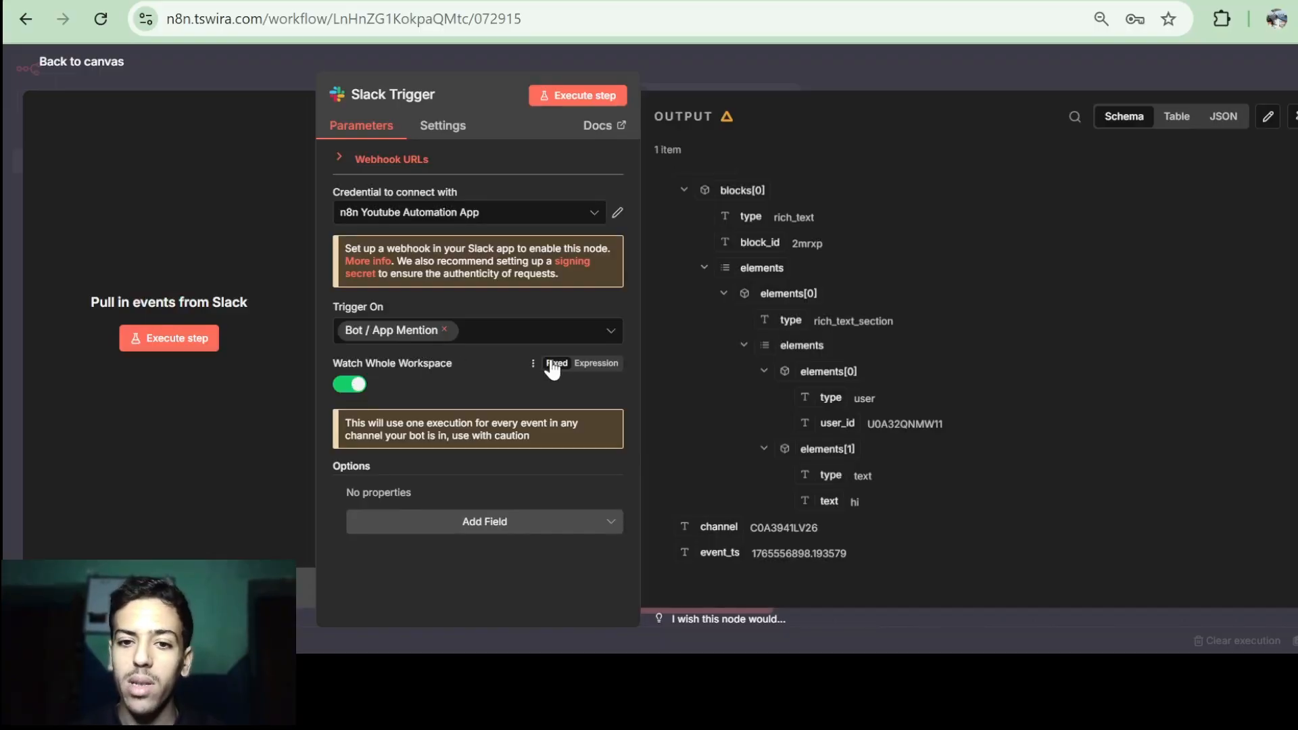
key("Escape")
left_click_drag(982, 408, 887, 479)
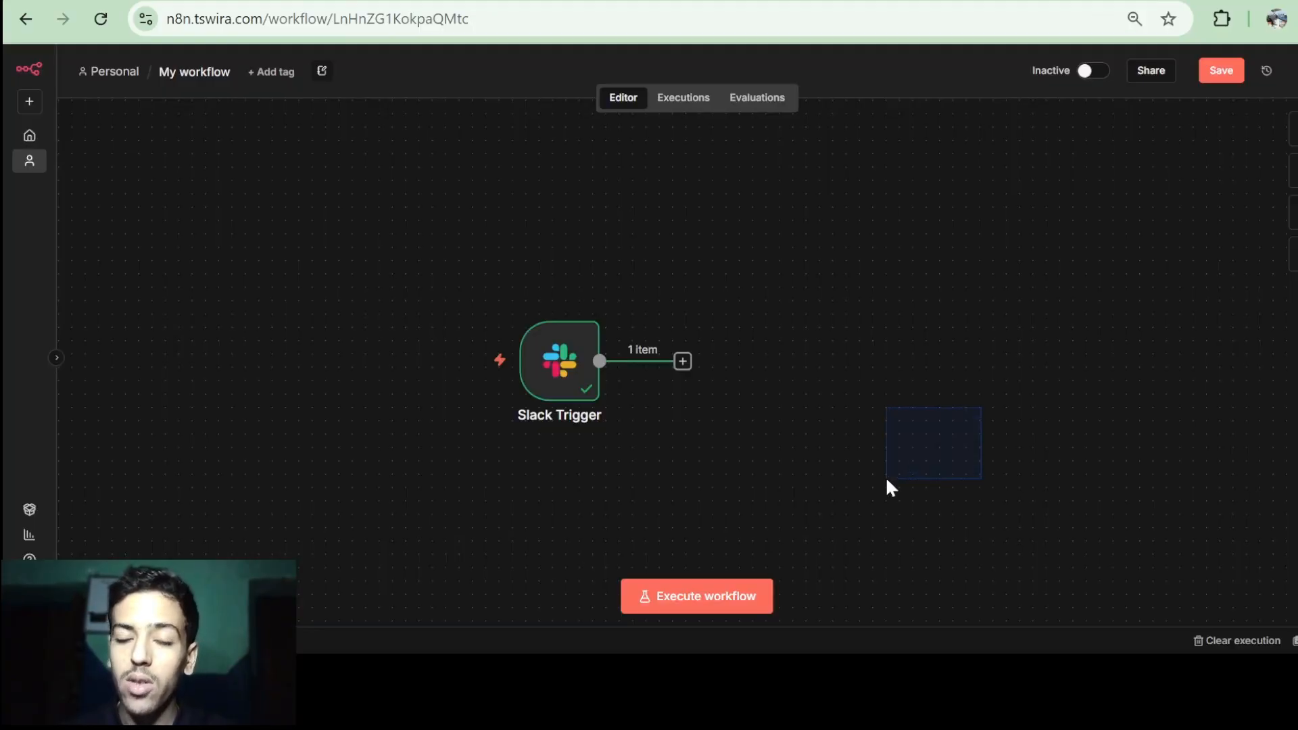
left_click(683, 362)
type("slack")
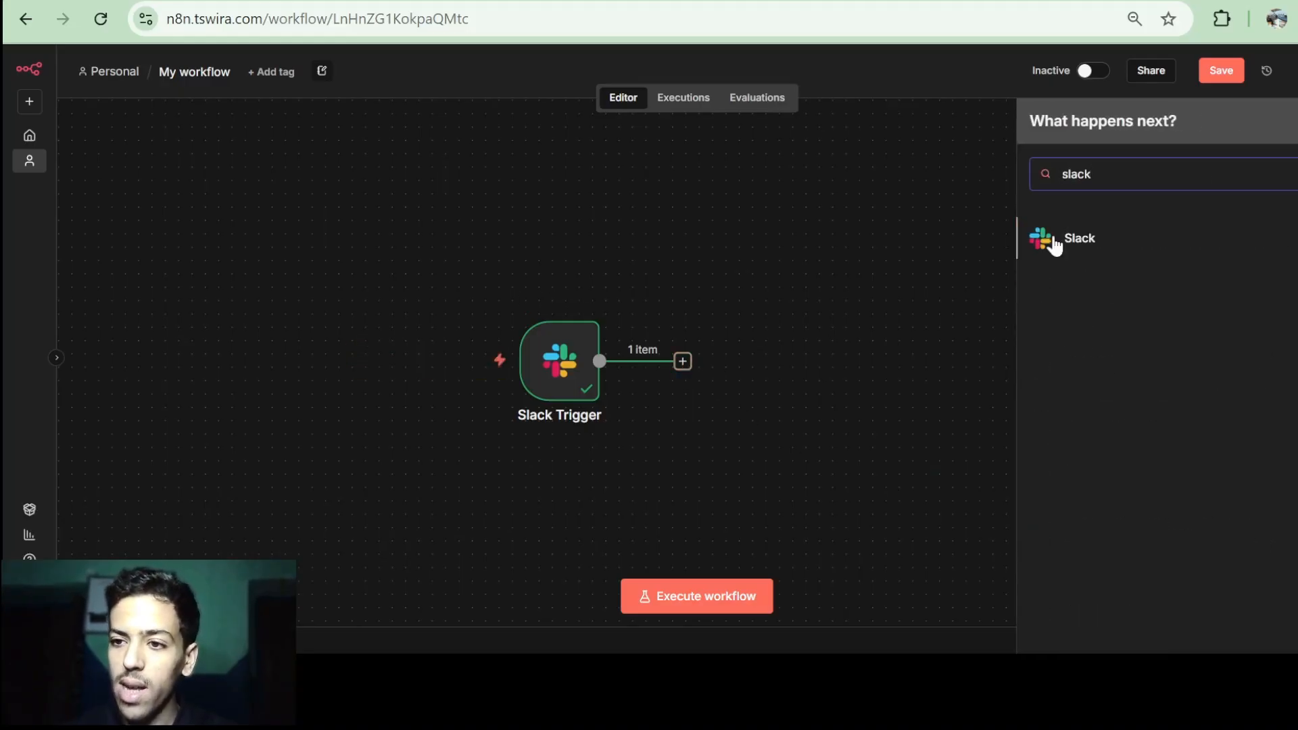
left_click(1082, 238)
scroll(1128, 446, "down", 10)
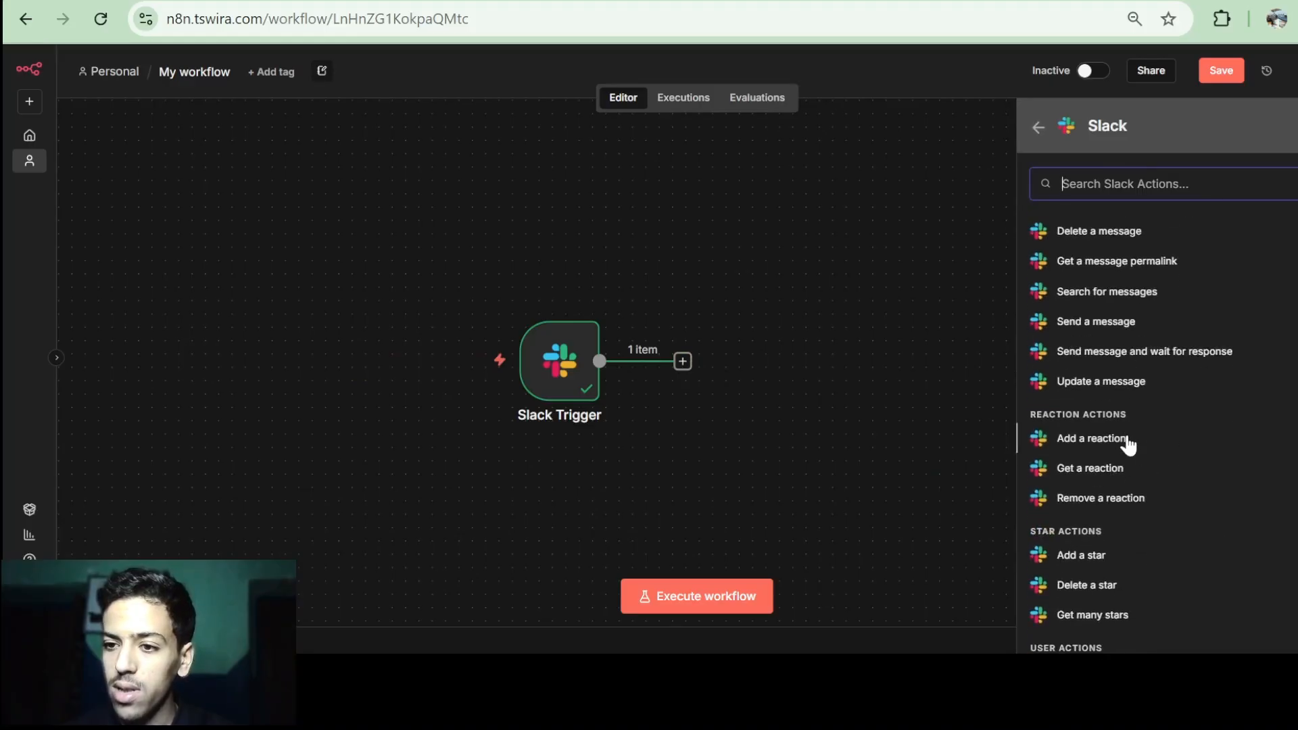
Add a Slack Send a message node that sends to a Channel identified By ID.
left_click(1105, 328)
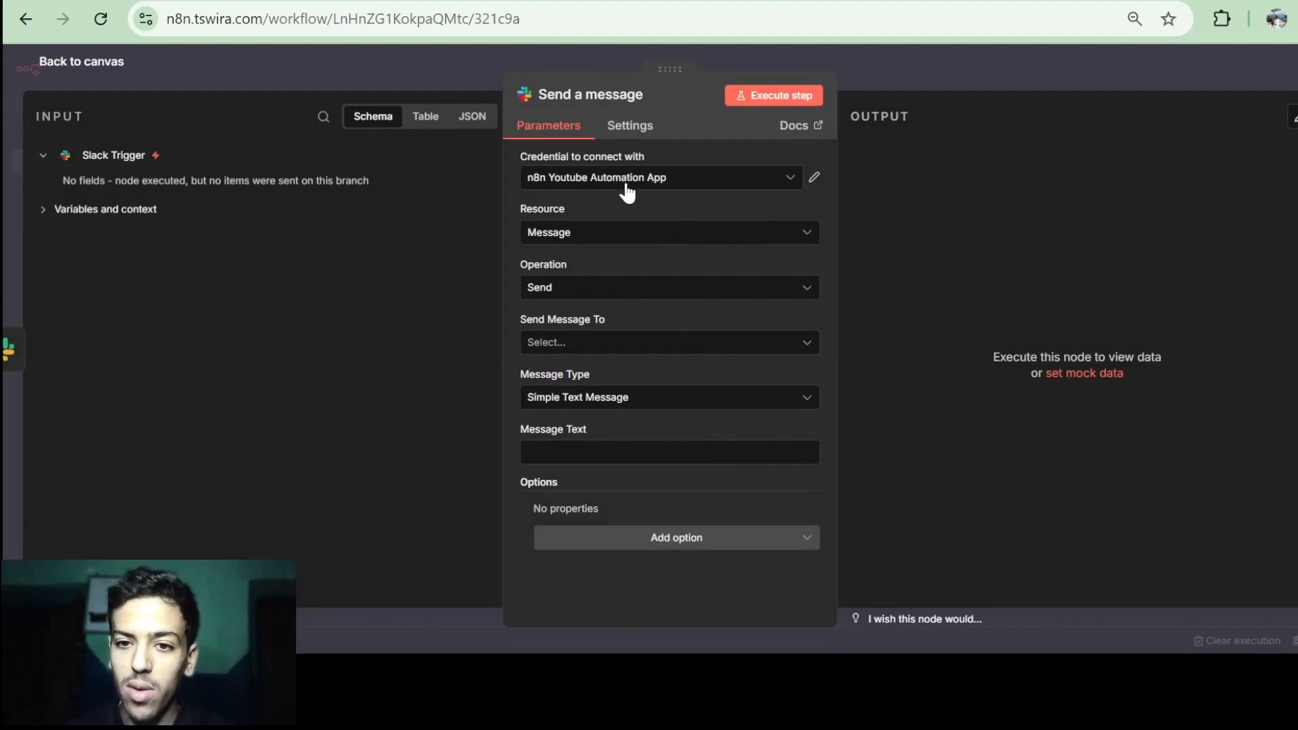
left_click(589, 345)
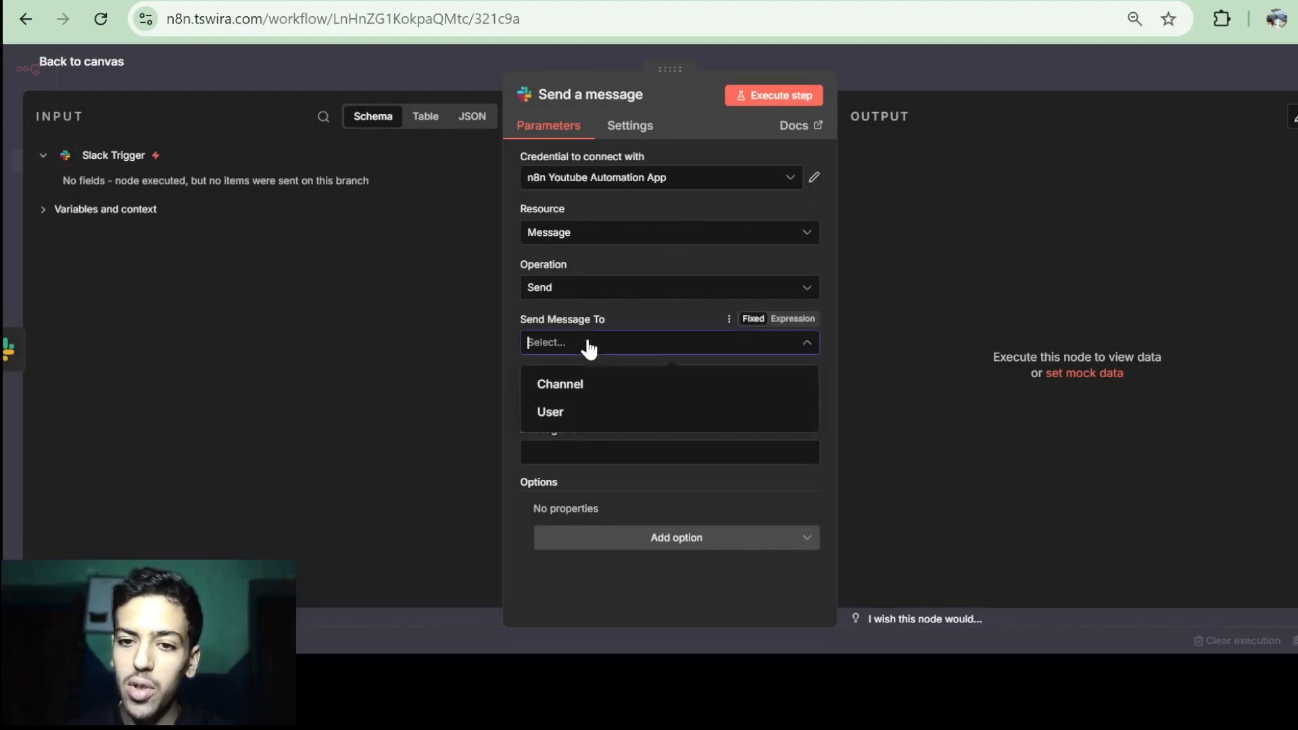
left_click(606, 383)
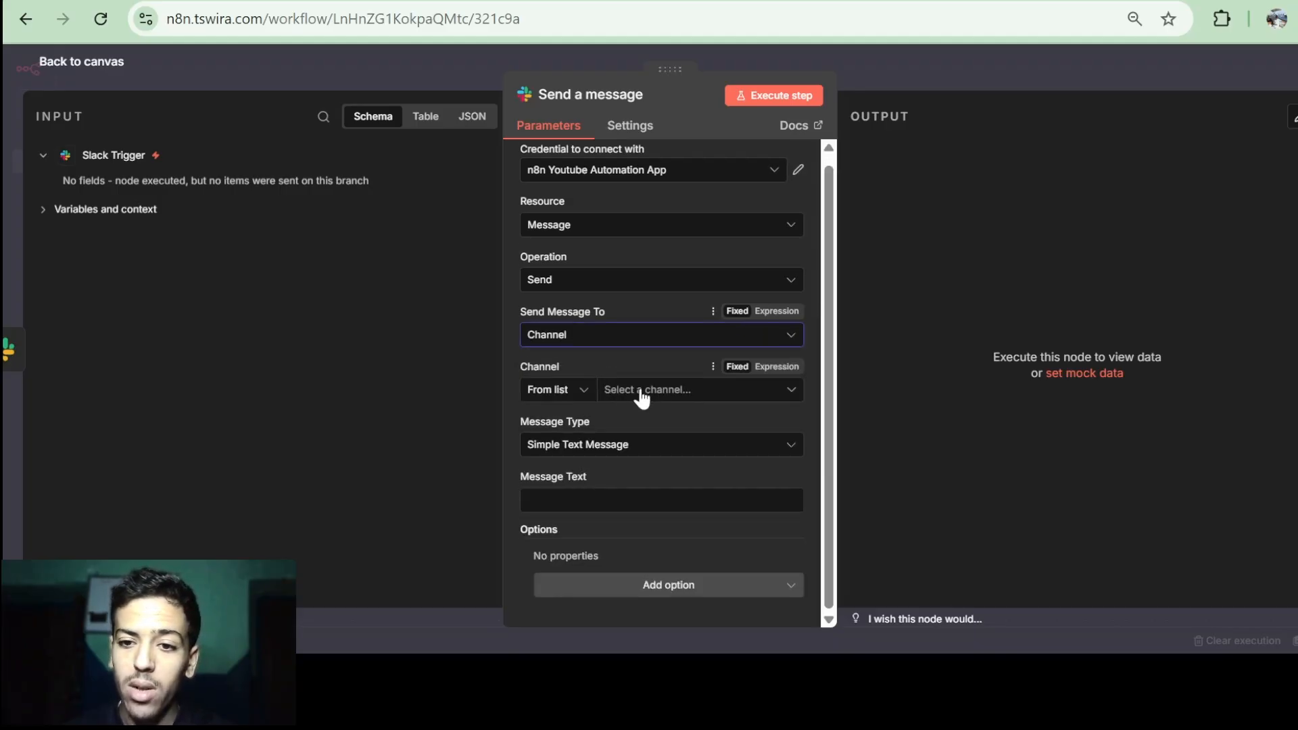
left_click(565, 399)
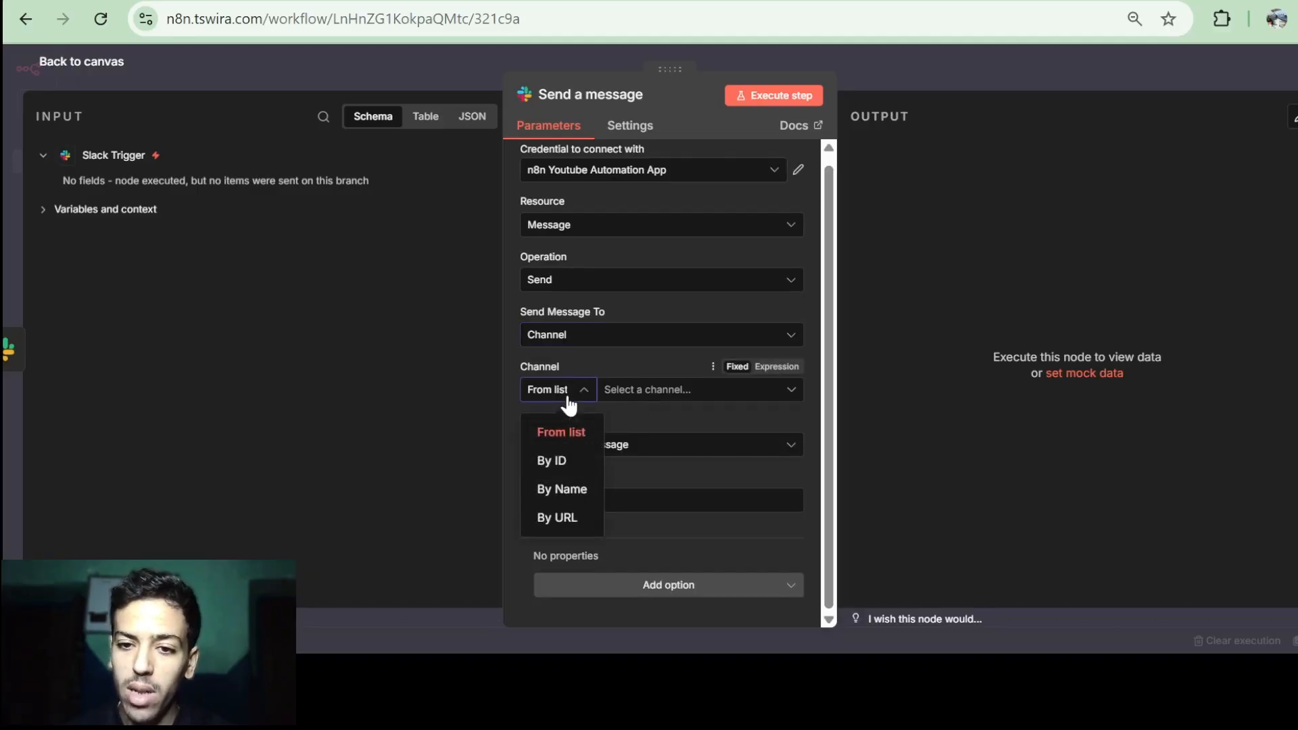
left_click(556, 463)
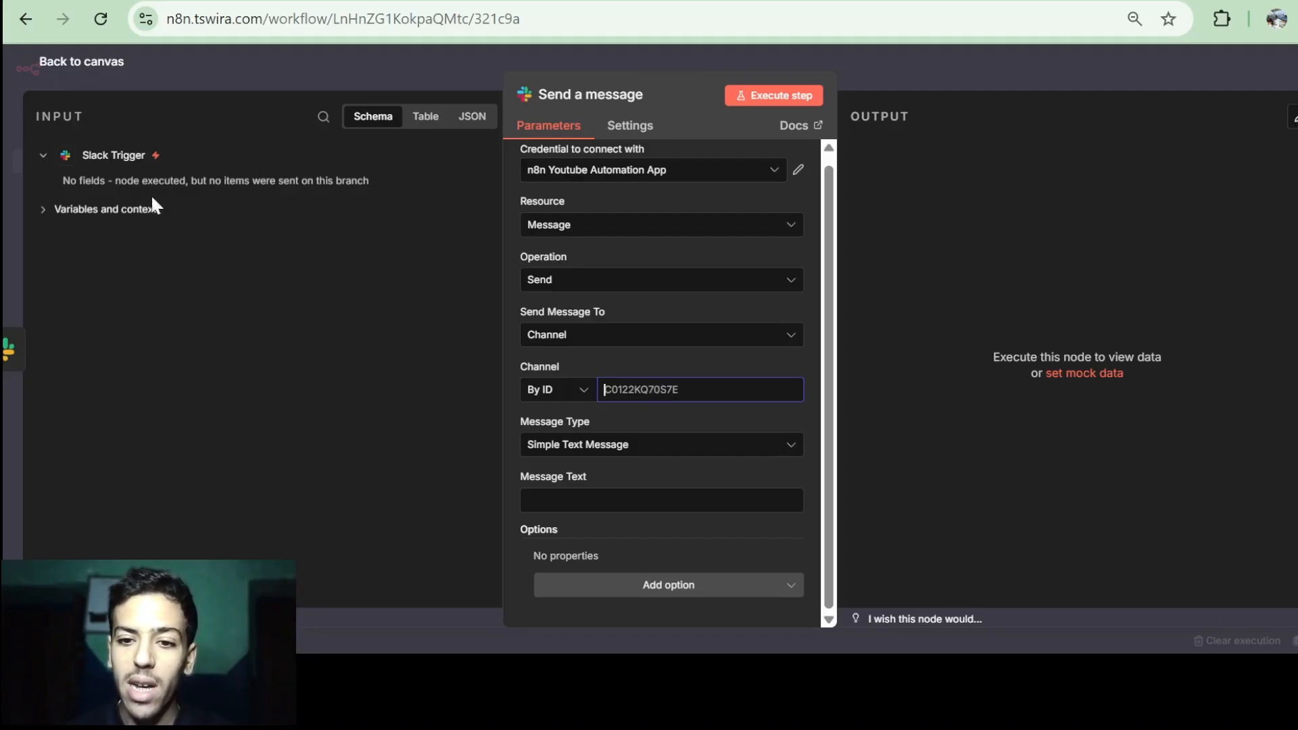
Set the message text to 'HI THIS IS TEST from n8n'.
left_click(562, 503)
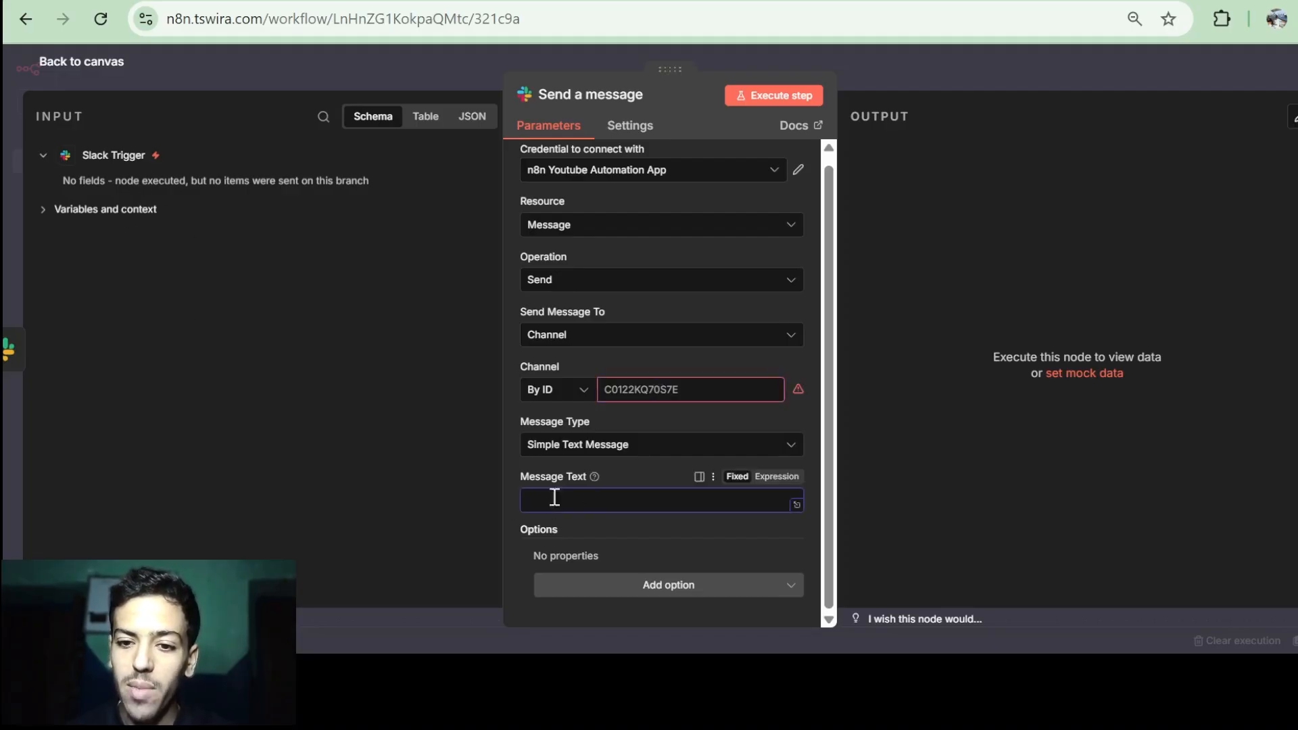
type("HI THIS IS TEST from n8n")
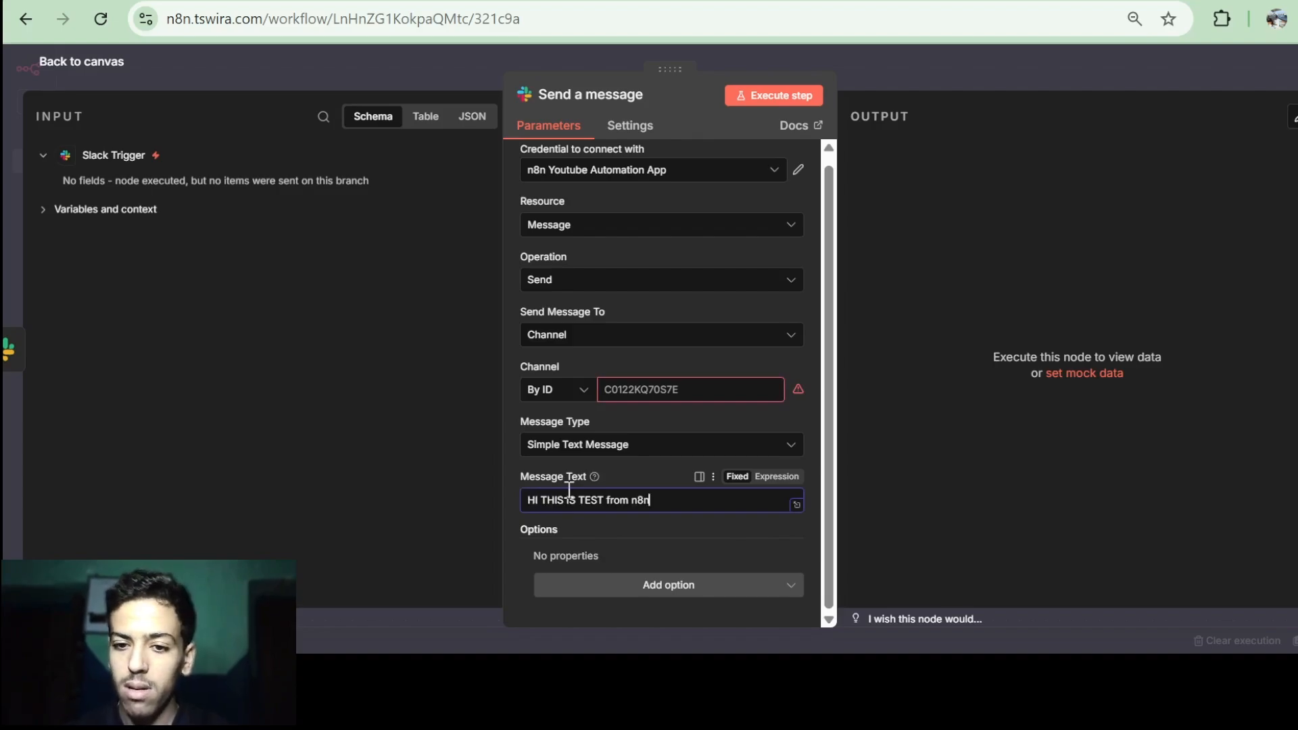
left_click_drag(580, 502, 646, 507)
left_click(643, 505)
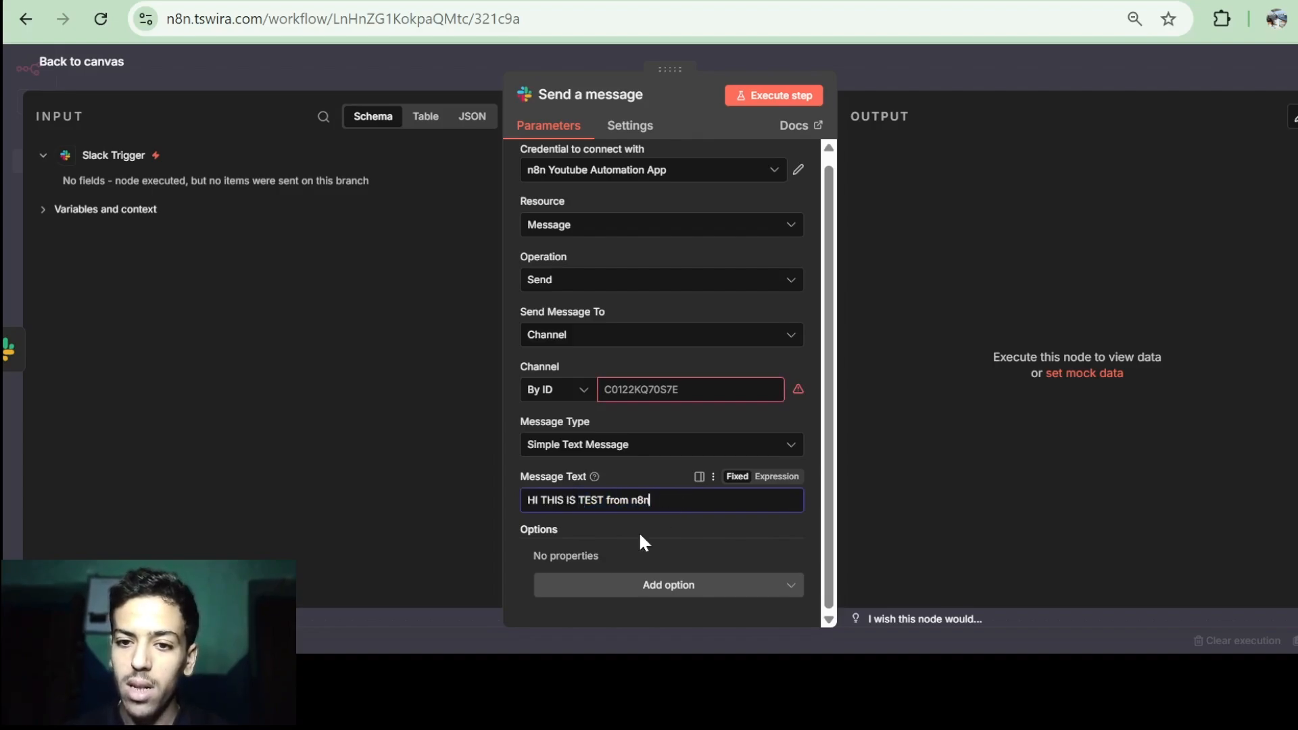
left_click(112, 74)
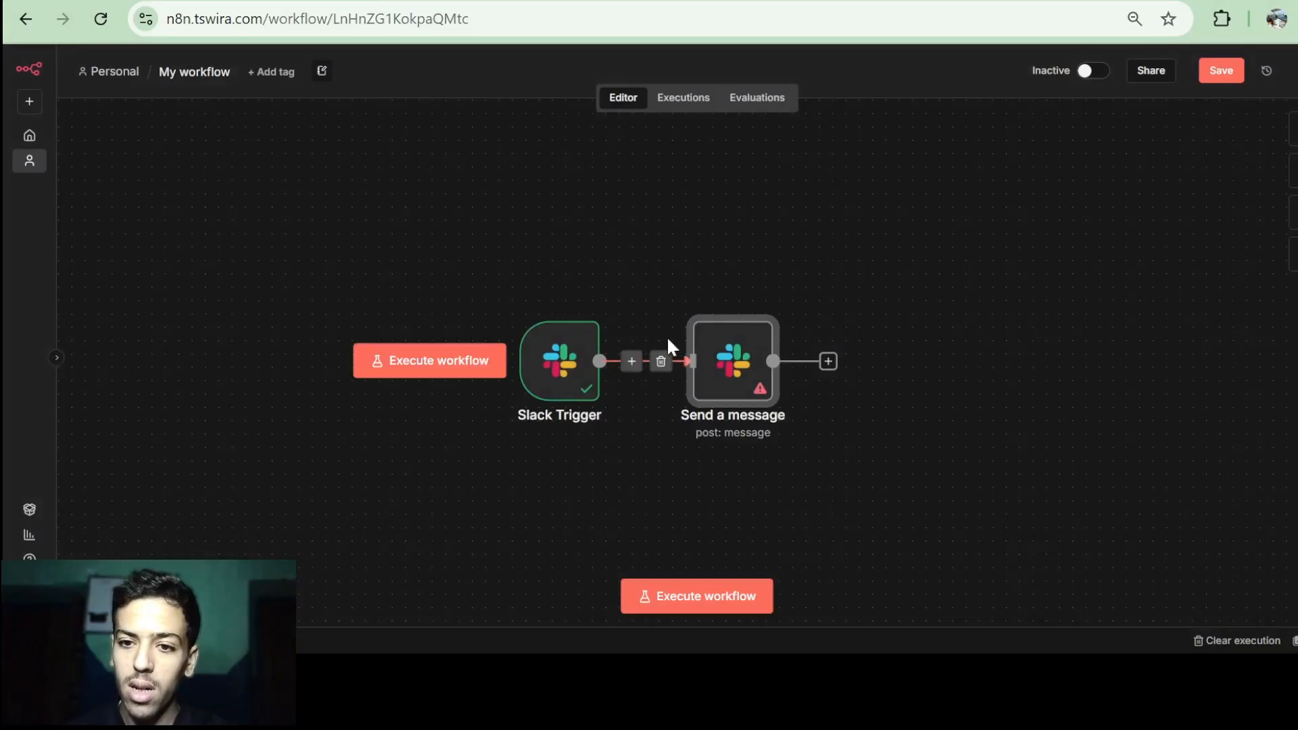
Fire the workflow with a Slack mention, map the trigger's channel into Channel, and post the message.
left_click(464, 360)
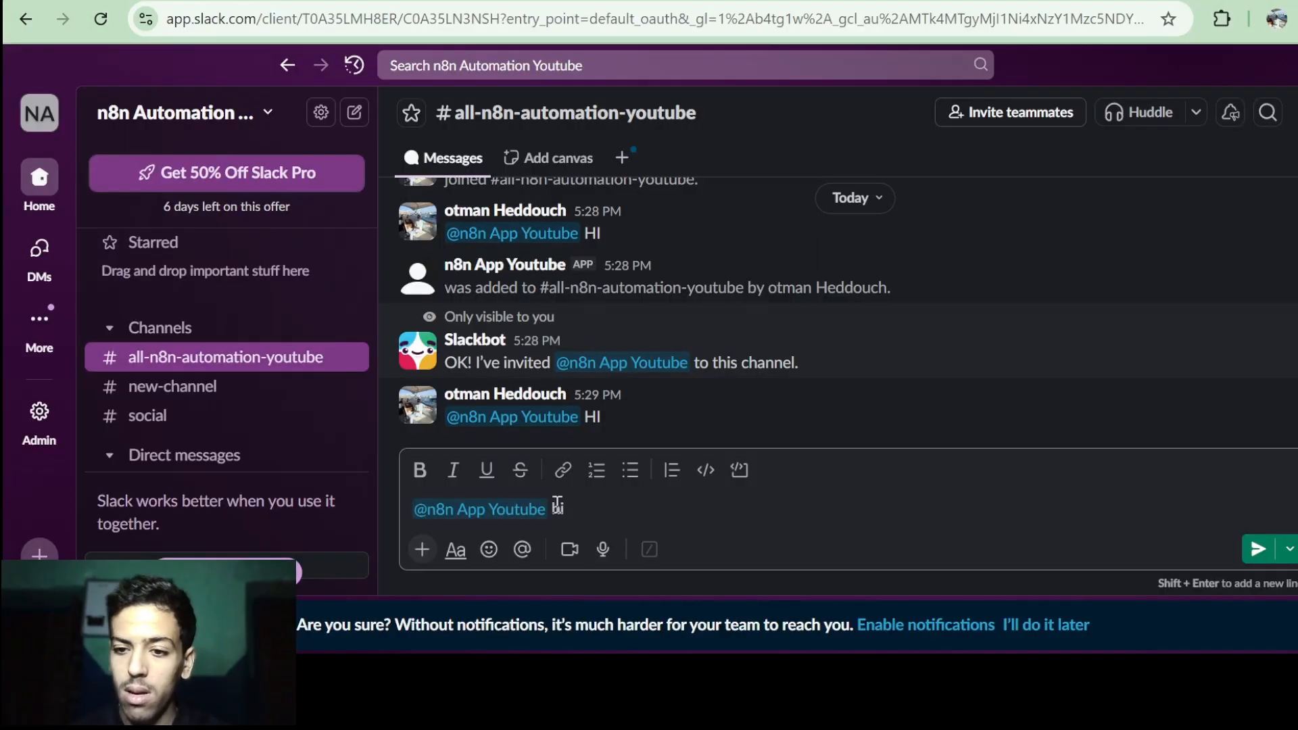
key("Return")
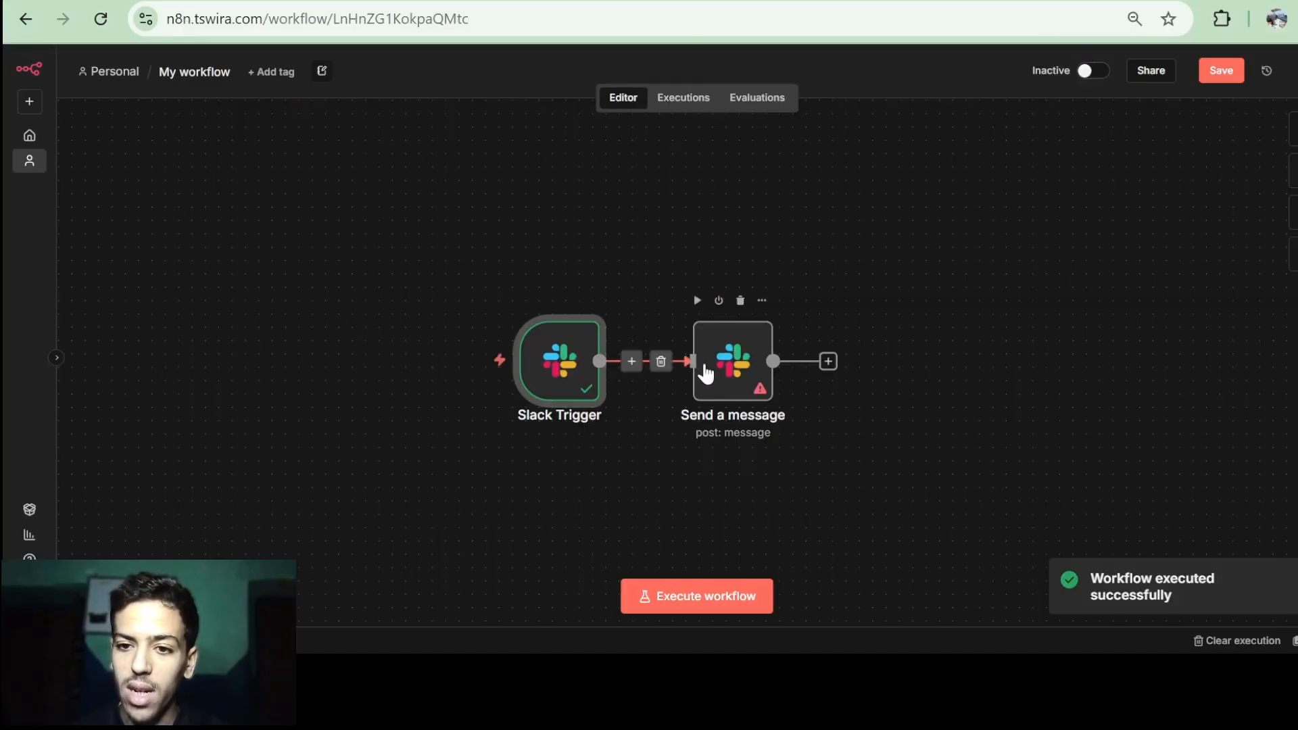
double_click(726, 374)
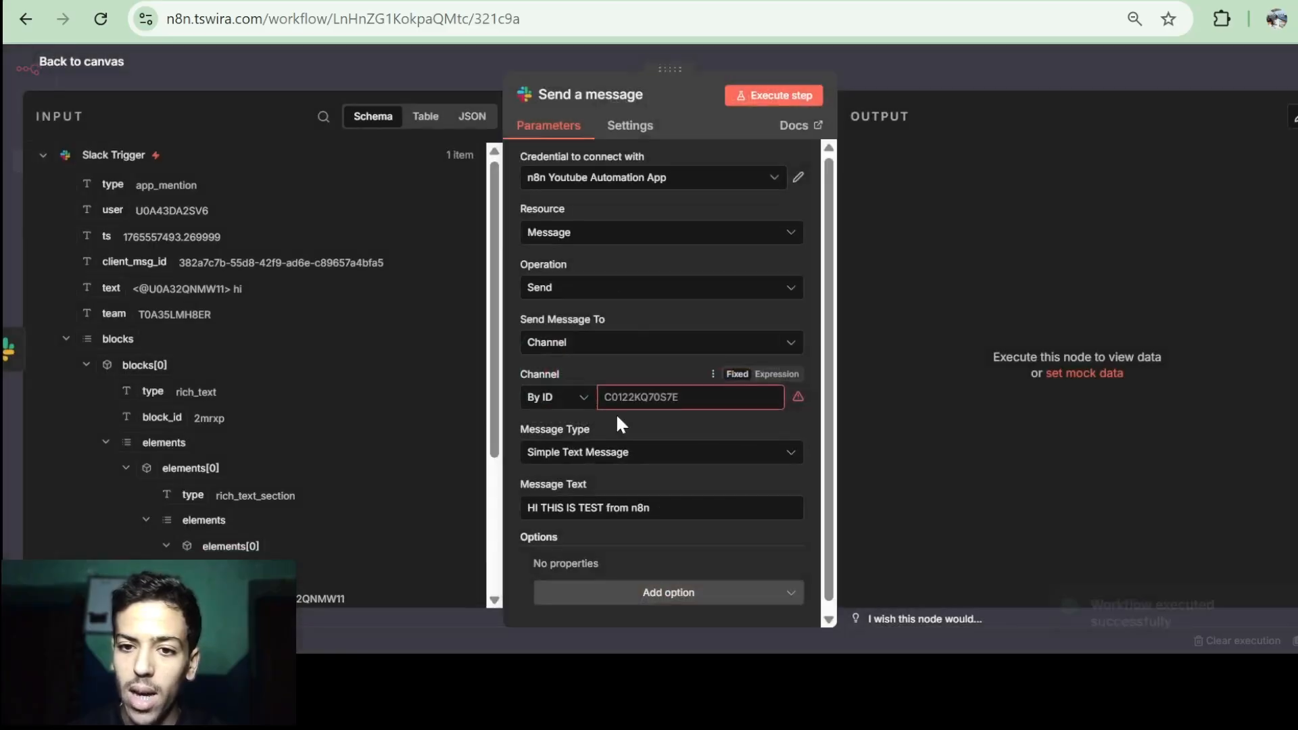
left_click(64, 339)
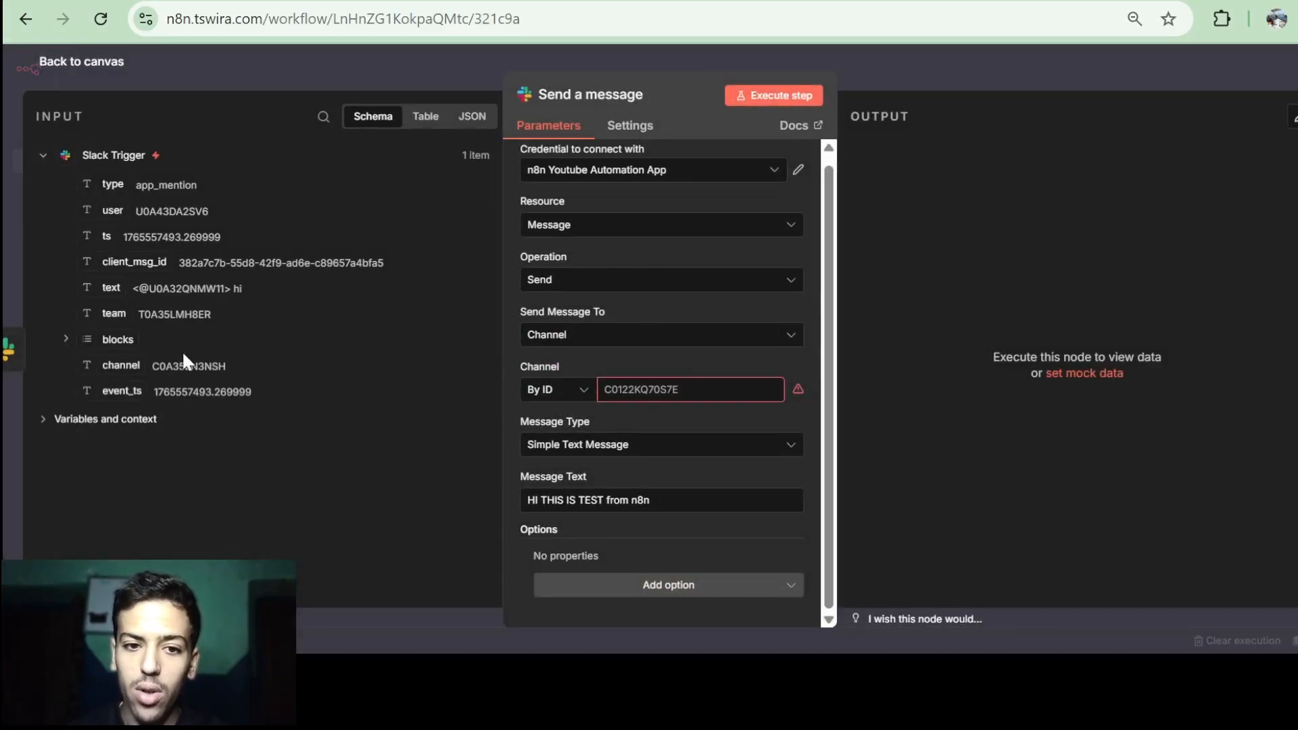
left_click_drag(122, 366, 668, 389)
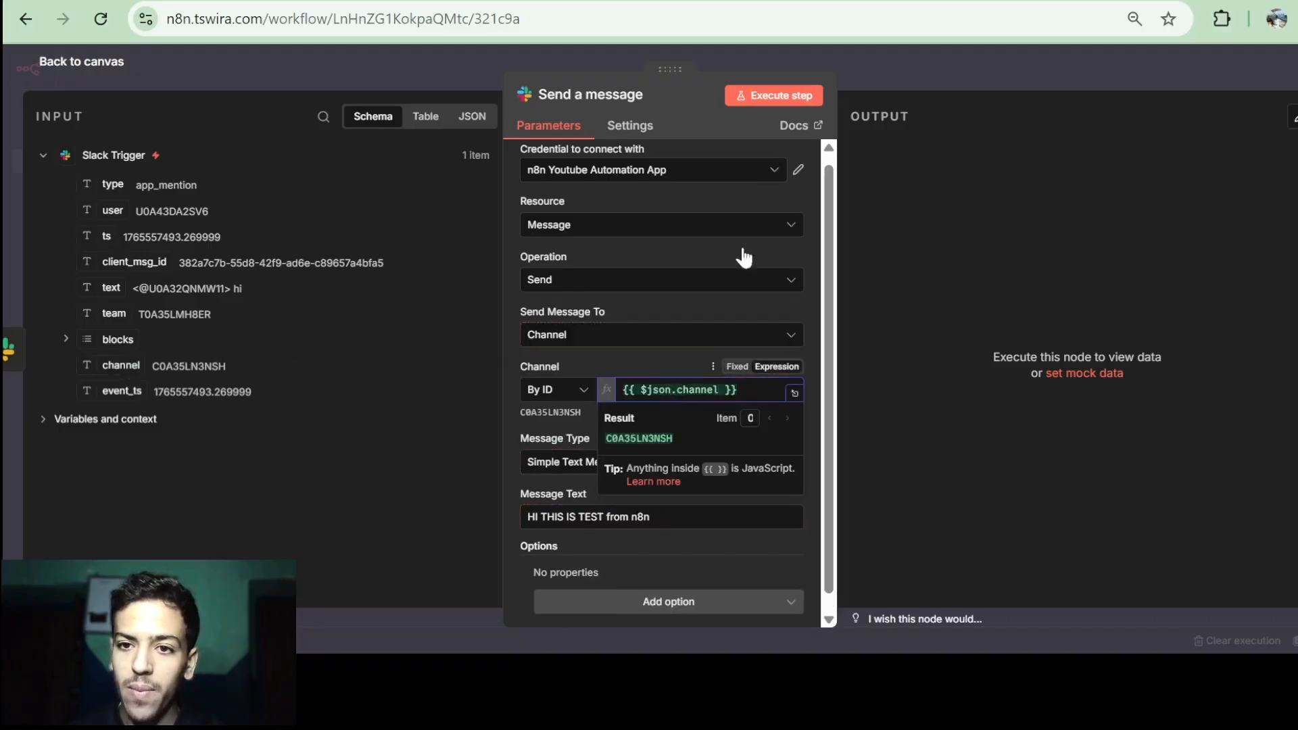
left_click(784, 95)
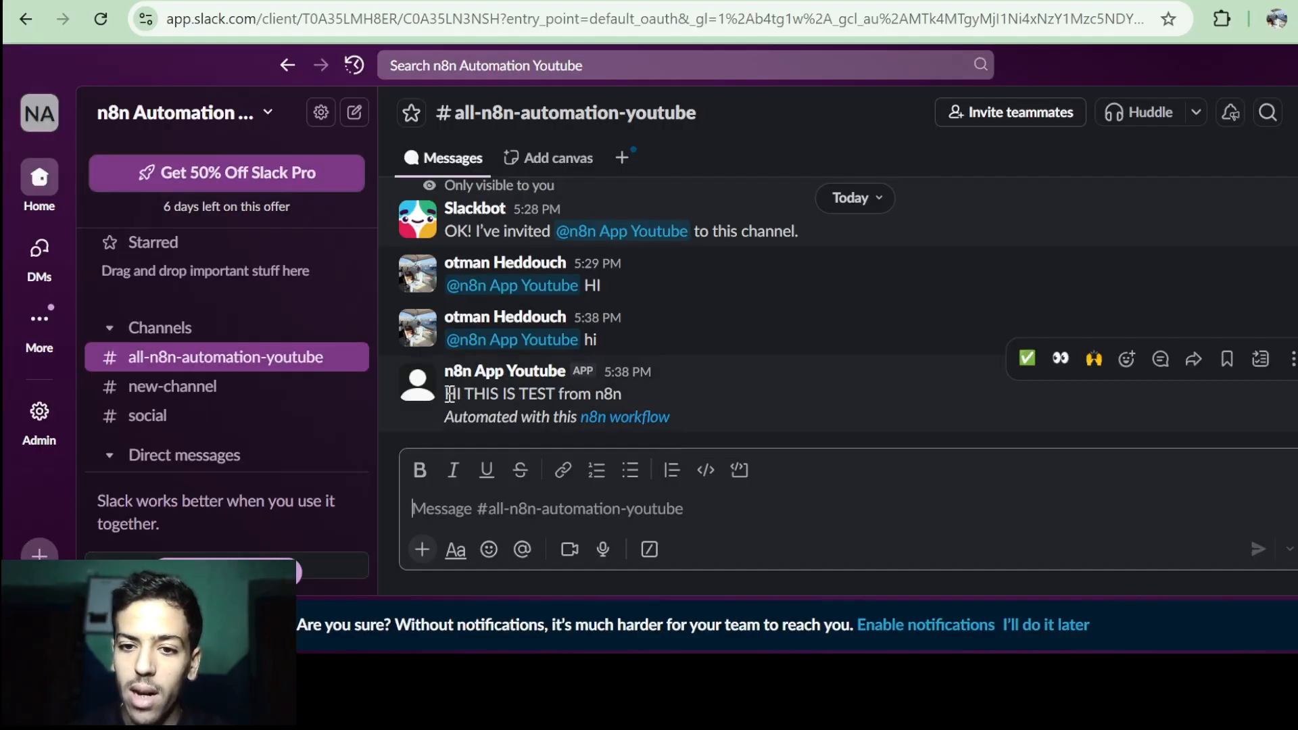
left_click_drag(449, 393, 635, 383)
left_click(635, 383)
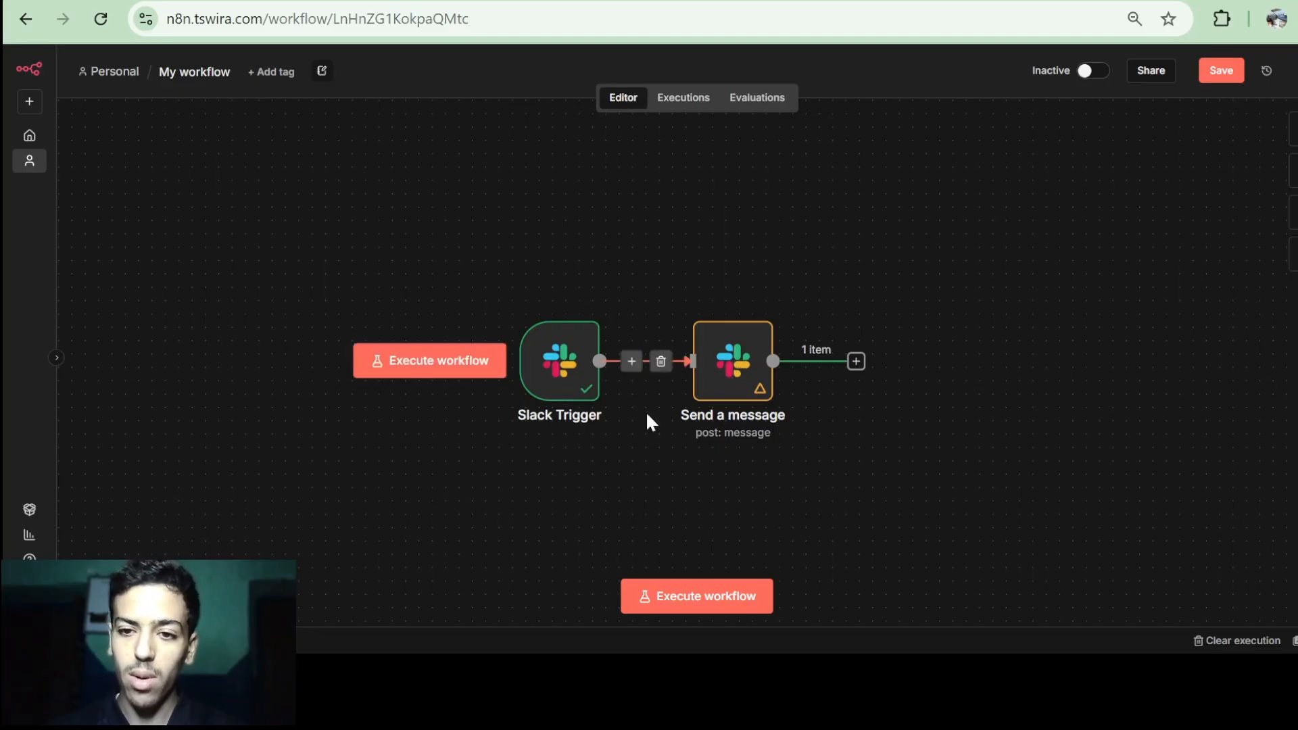
Set the Send a message Channel to the Slack Trigger channel item path copied from the JSON input.
left_click(739, 377)
double_click(741, 377)
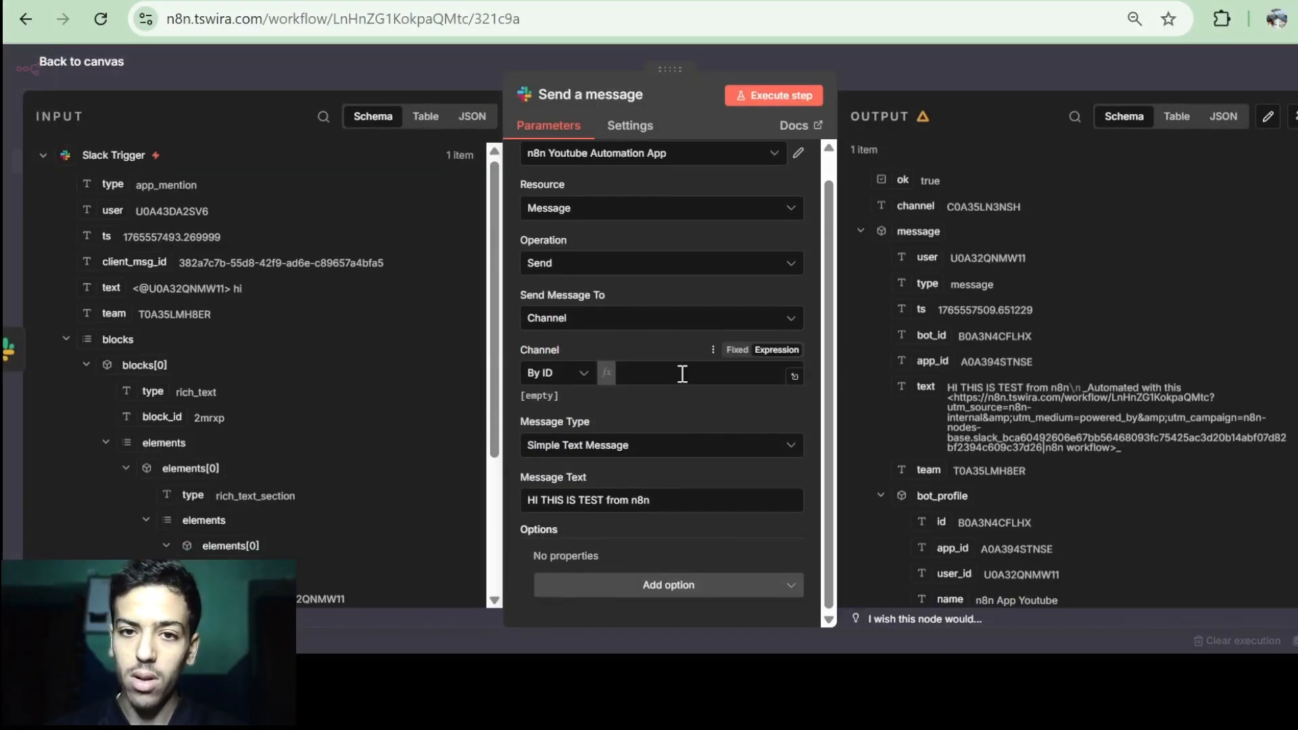
left_click(472, 116)
scroll(284, 318, "down", 3)
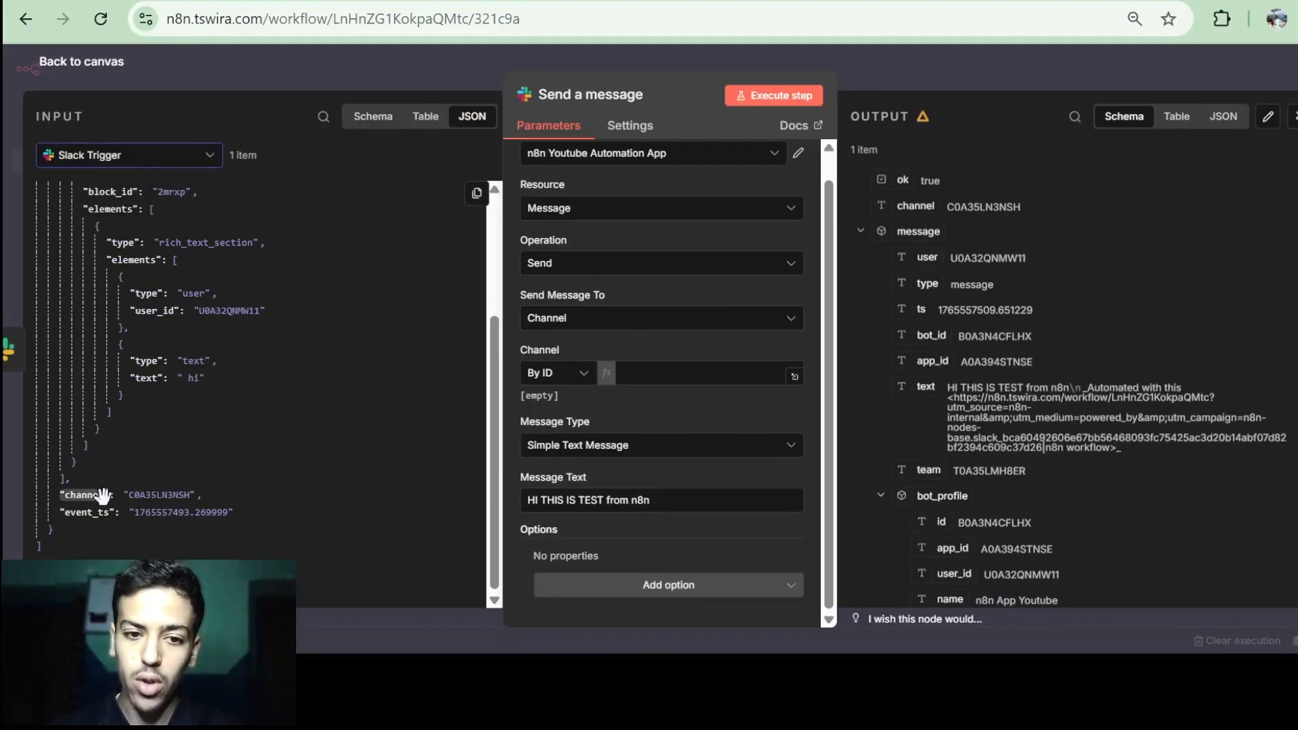
left_click(478, 195)
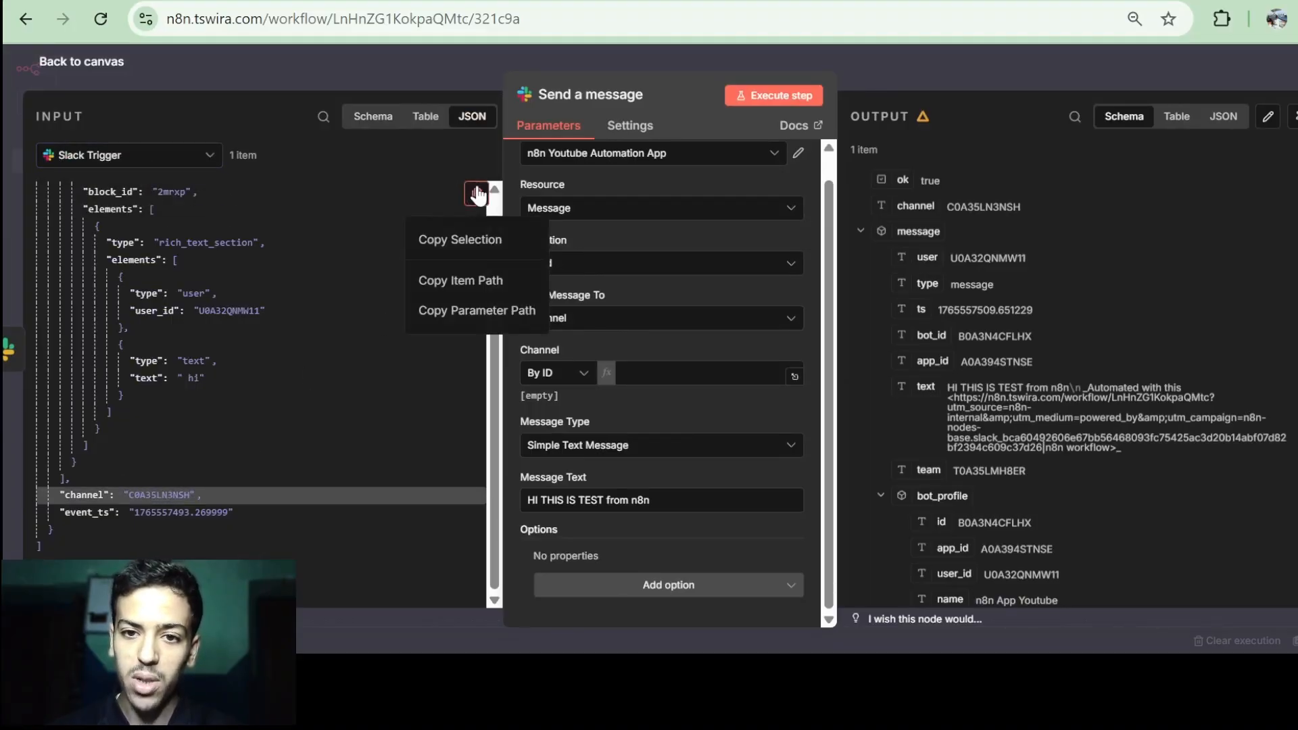
left_click(475, 290)
left_click(667, 376)
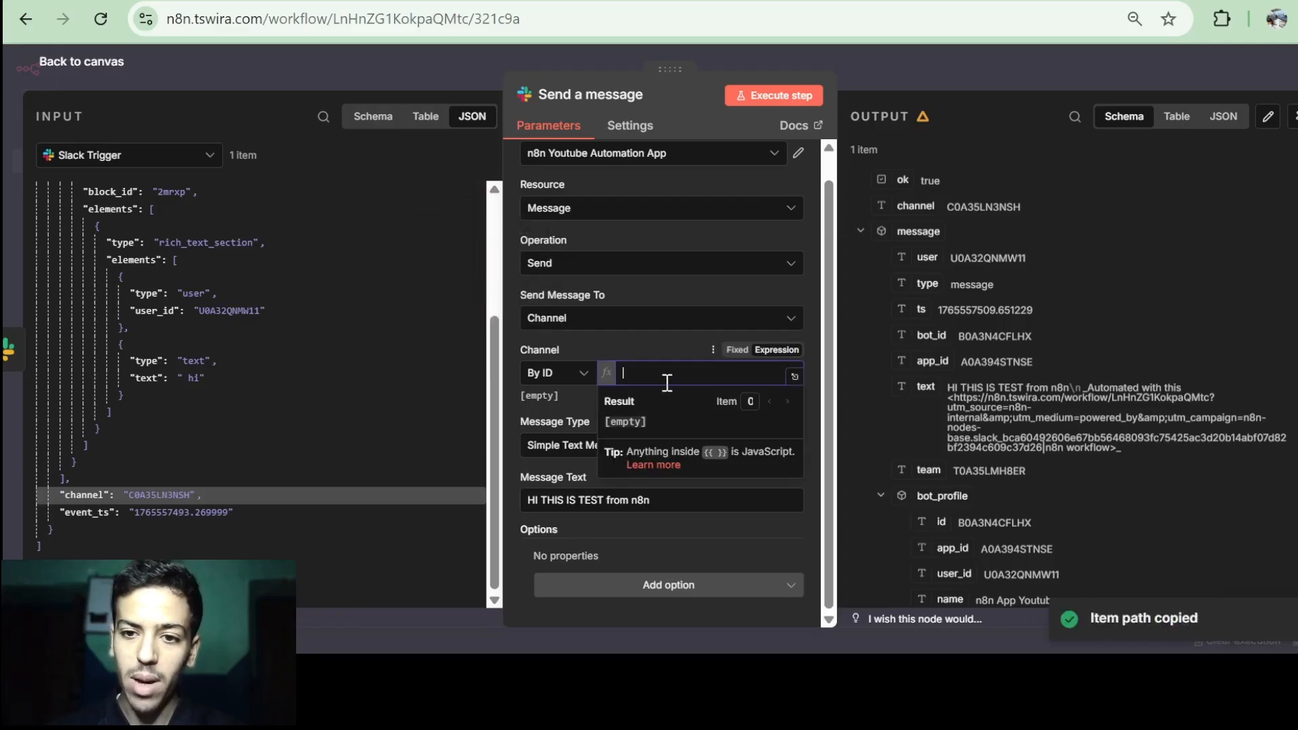
key("ctrl+v")
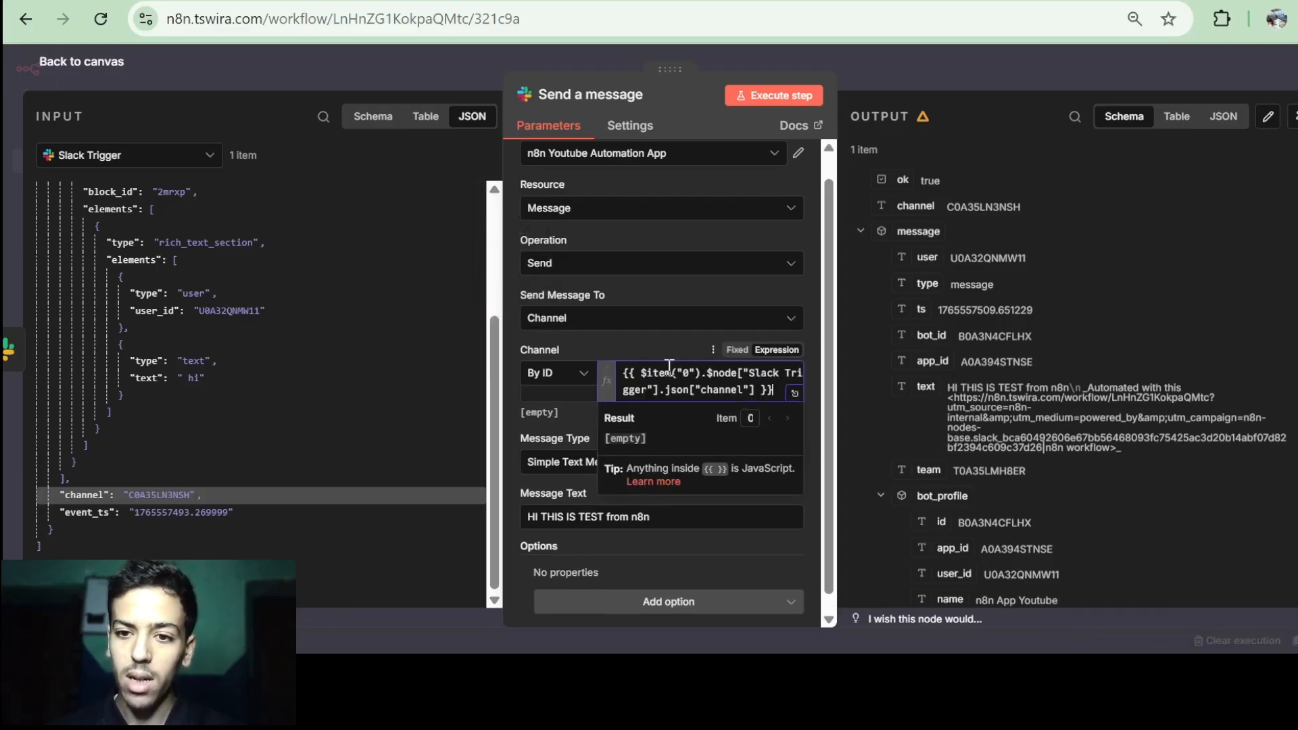
left_click(86, 62)
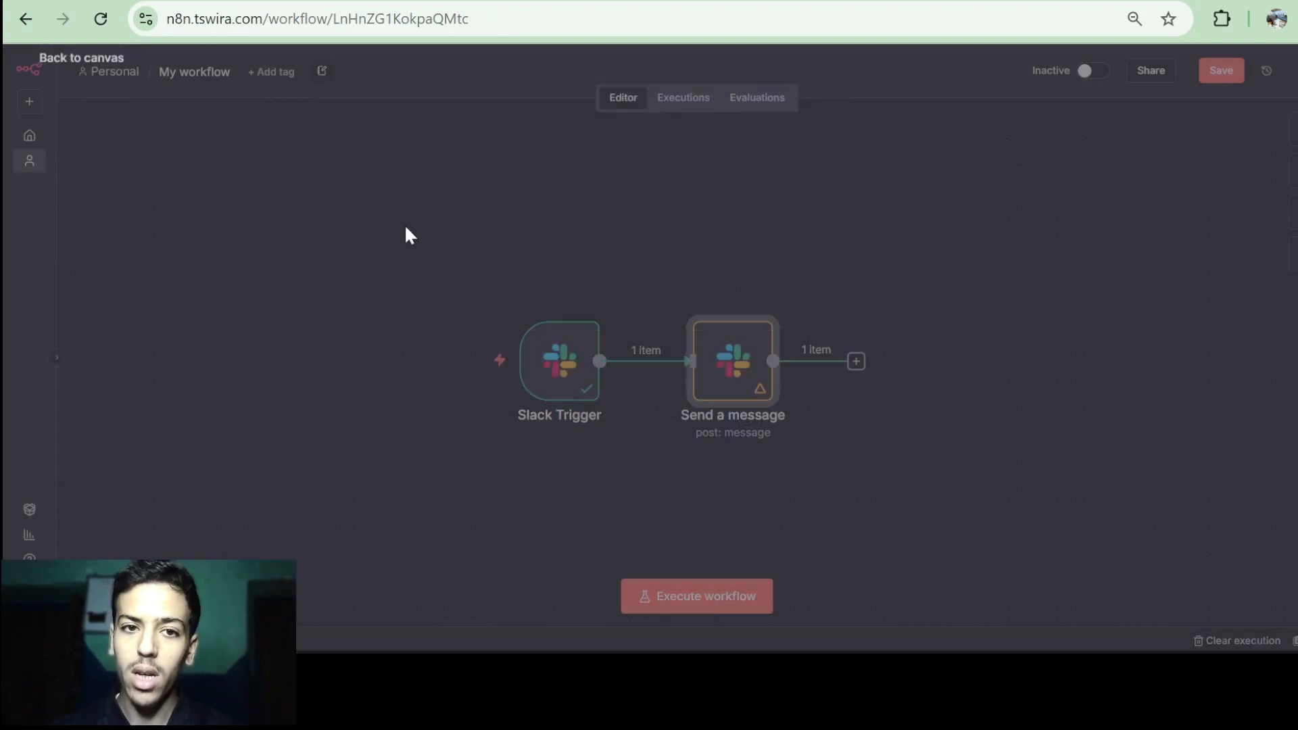
Open the 'What happens next?' node panel from the Send a message output.
left_click(631, 361)
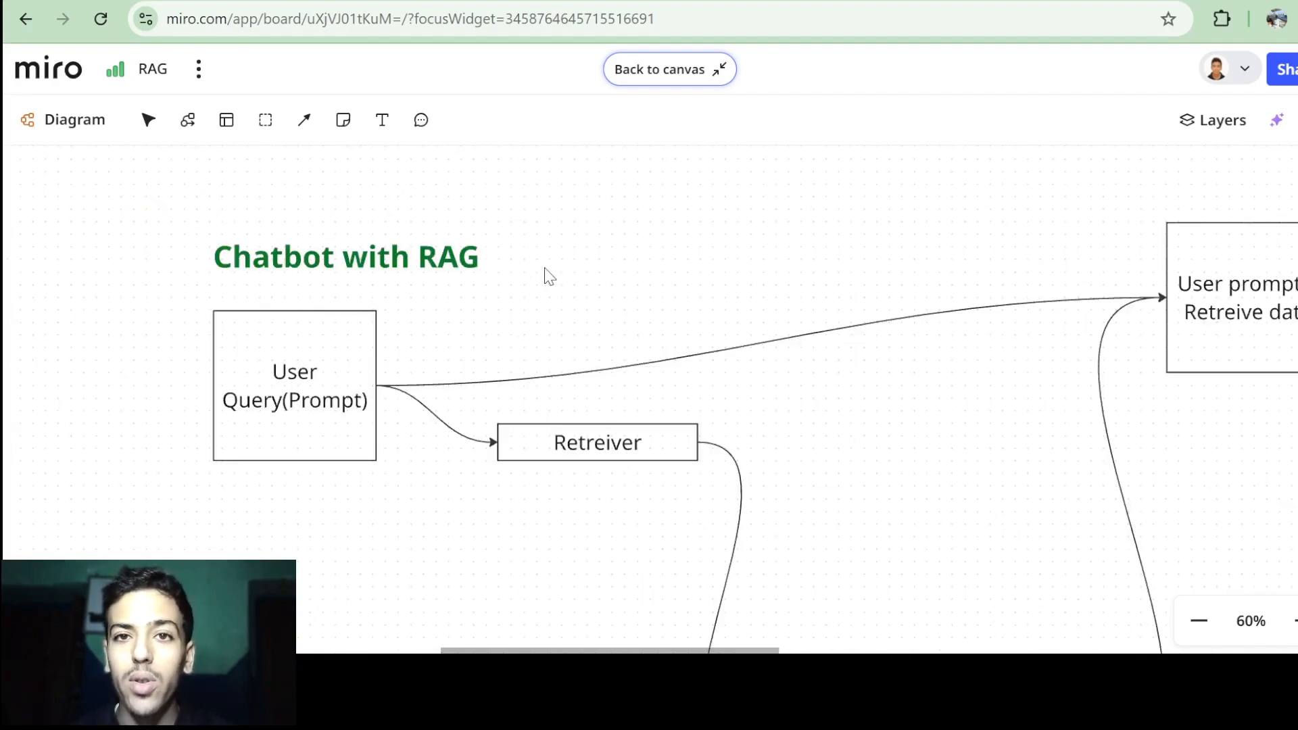
Pan the Miro RAG board to the diagram of documents split into Chunks and Vectors.
scroll(549, 276, "down", 1)
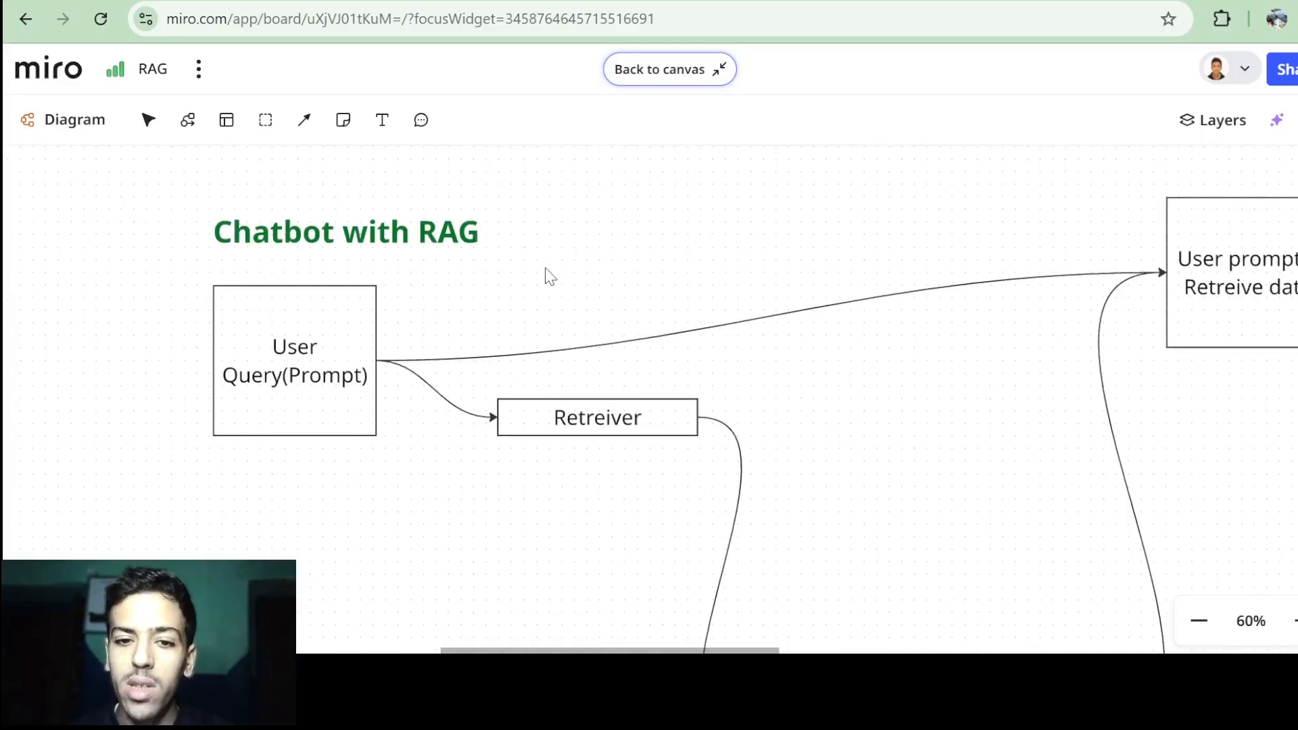
scroll(549, 276, "up", 2)
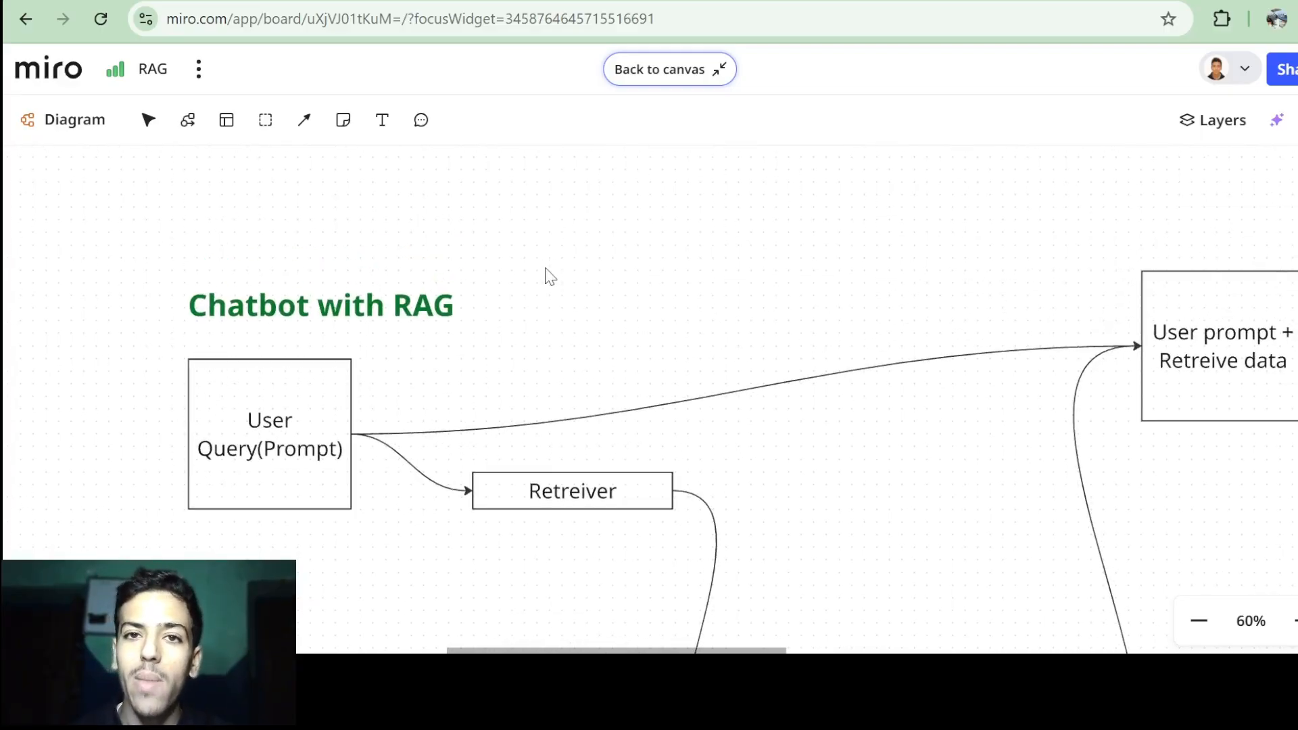
scroll(551, 328, "down", 2)
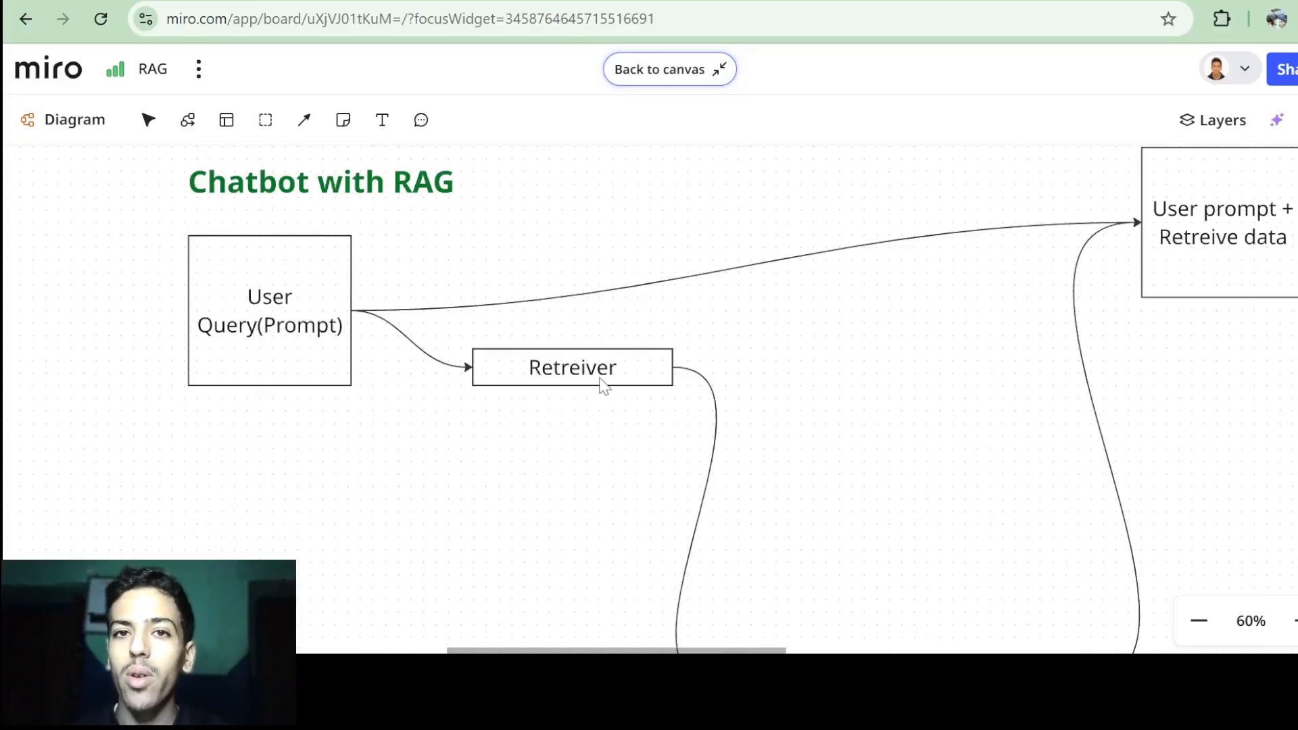
scroll(603, 386, "down", 8)
scroll(604, 386, "down", 1)
scroll(604, 387, "left", 1)
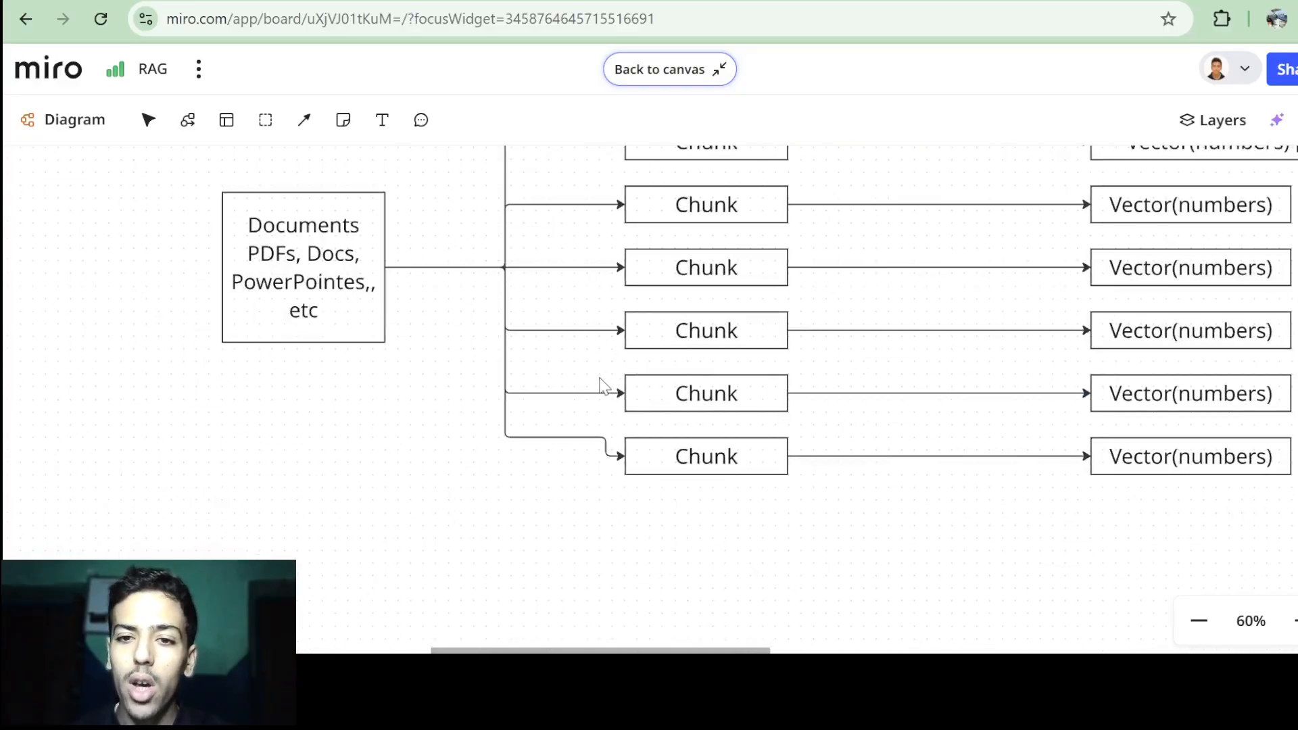
scroll(603, 386, "up", 1)
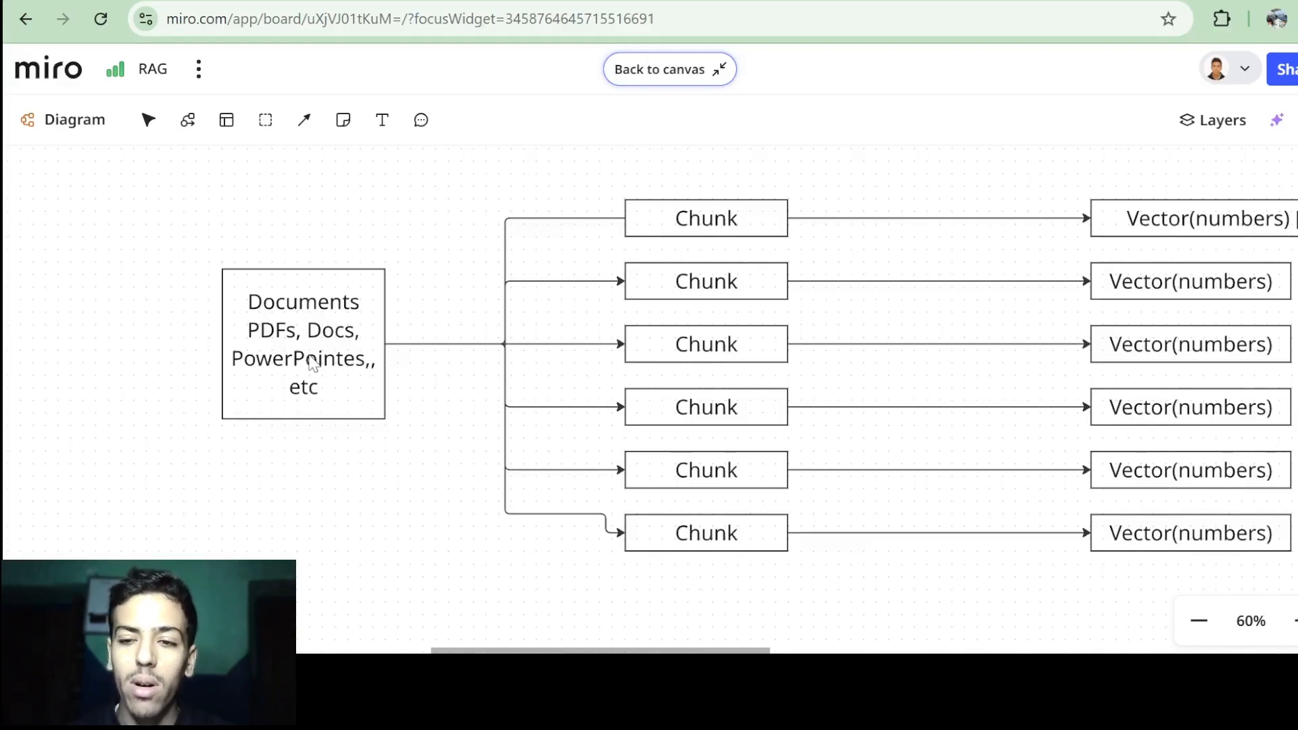
scroll(365, 360, "right", 1)
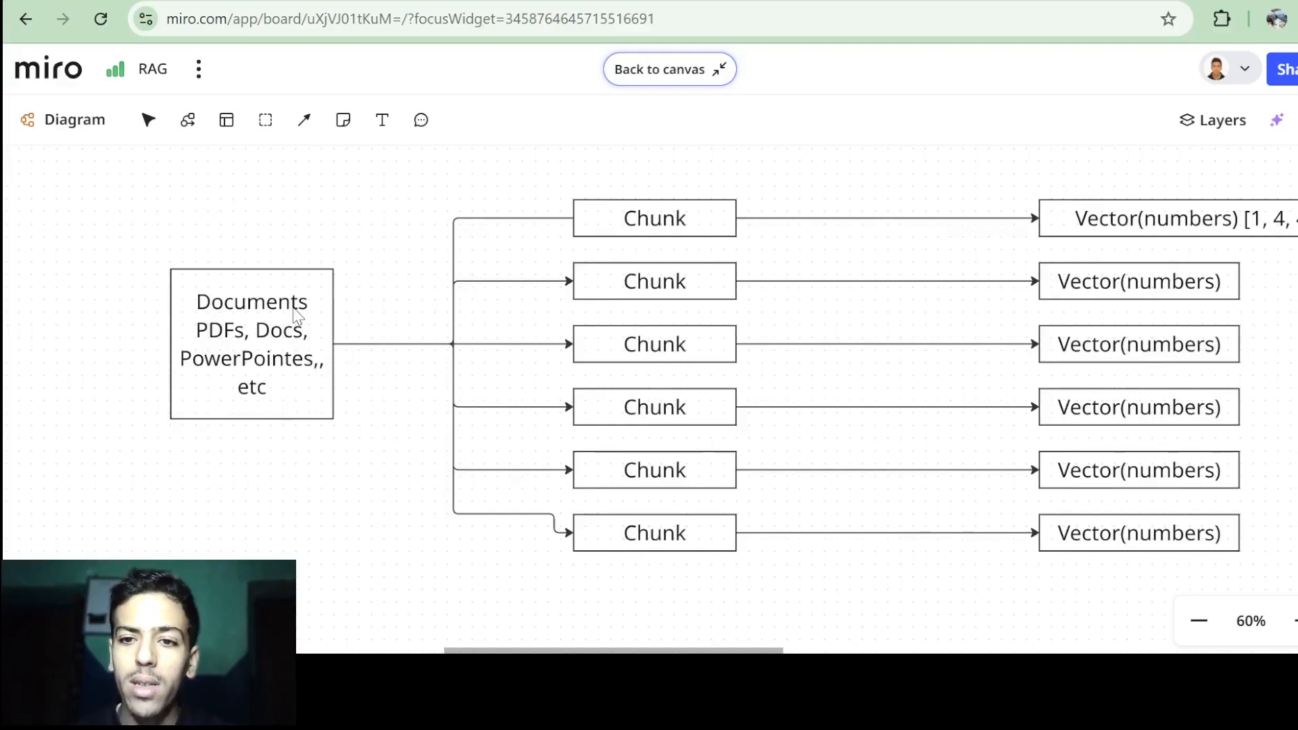
scroll(295, 315, "right", 1)
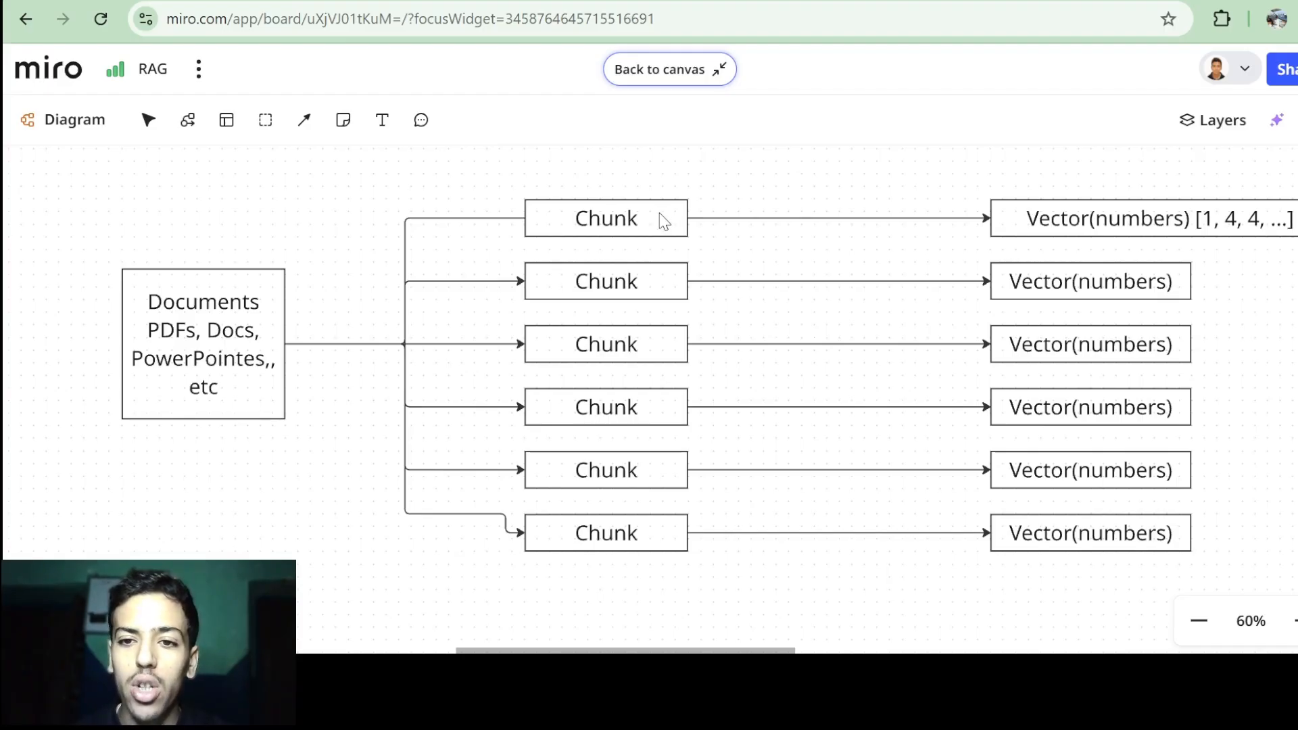
scroll(662, 219, "down", 1)
scroll(663, 219, "right", 5)
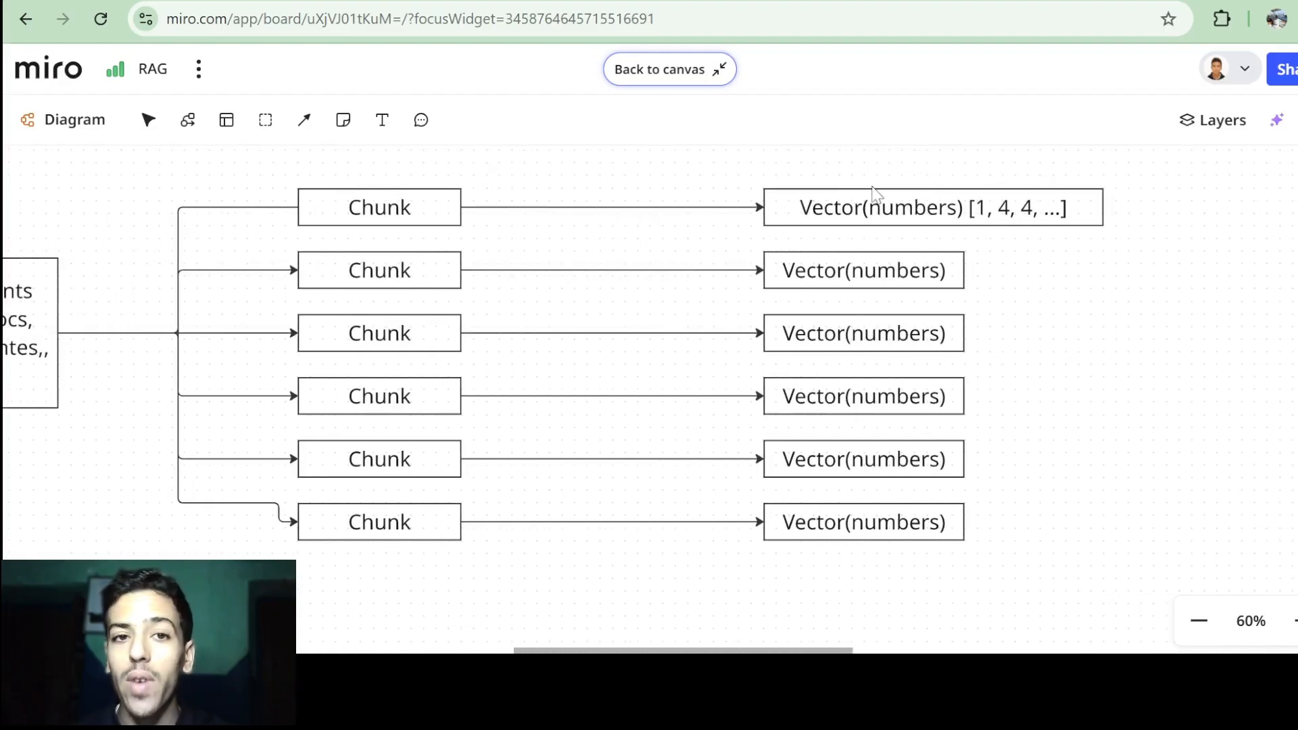
scroll(996, 252, "up", 5)
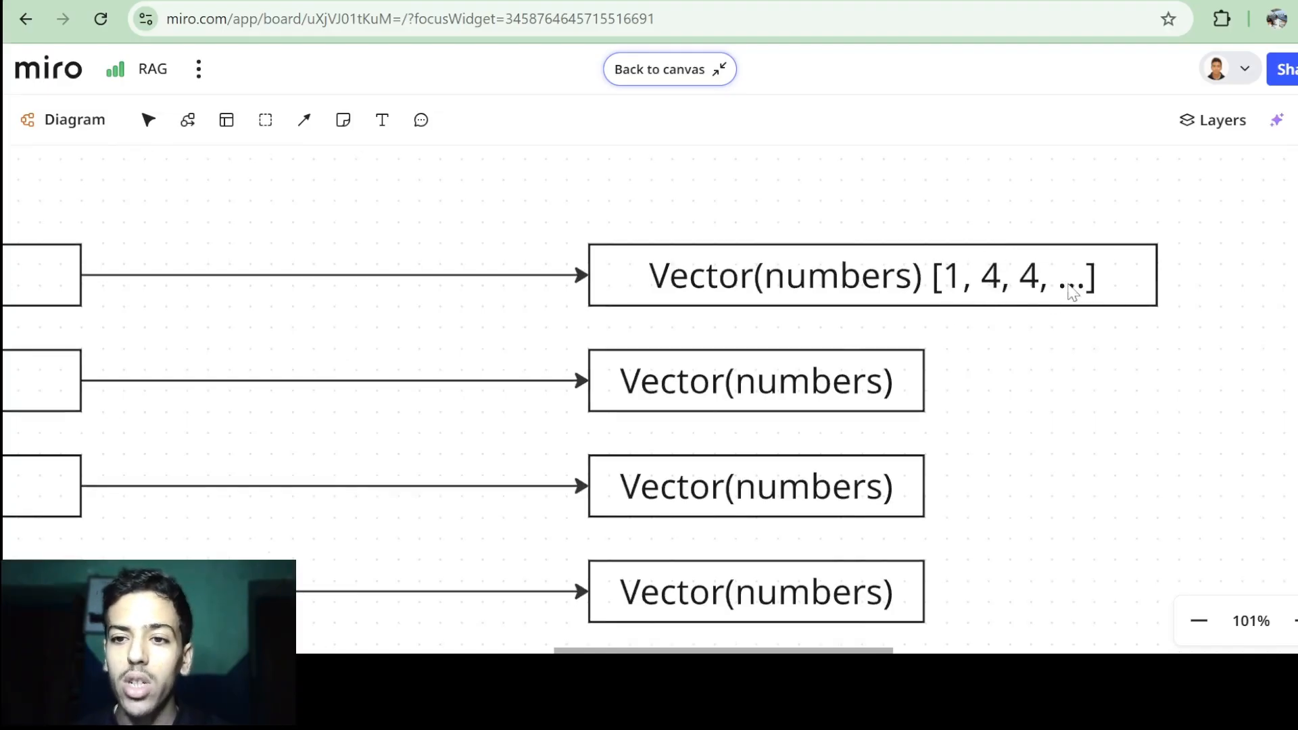
scroll(1072, 291, "down", 5)
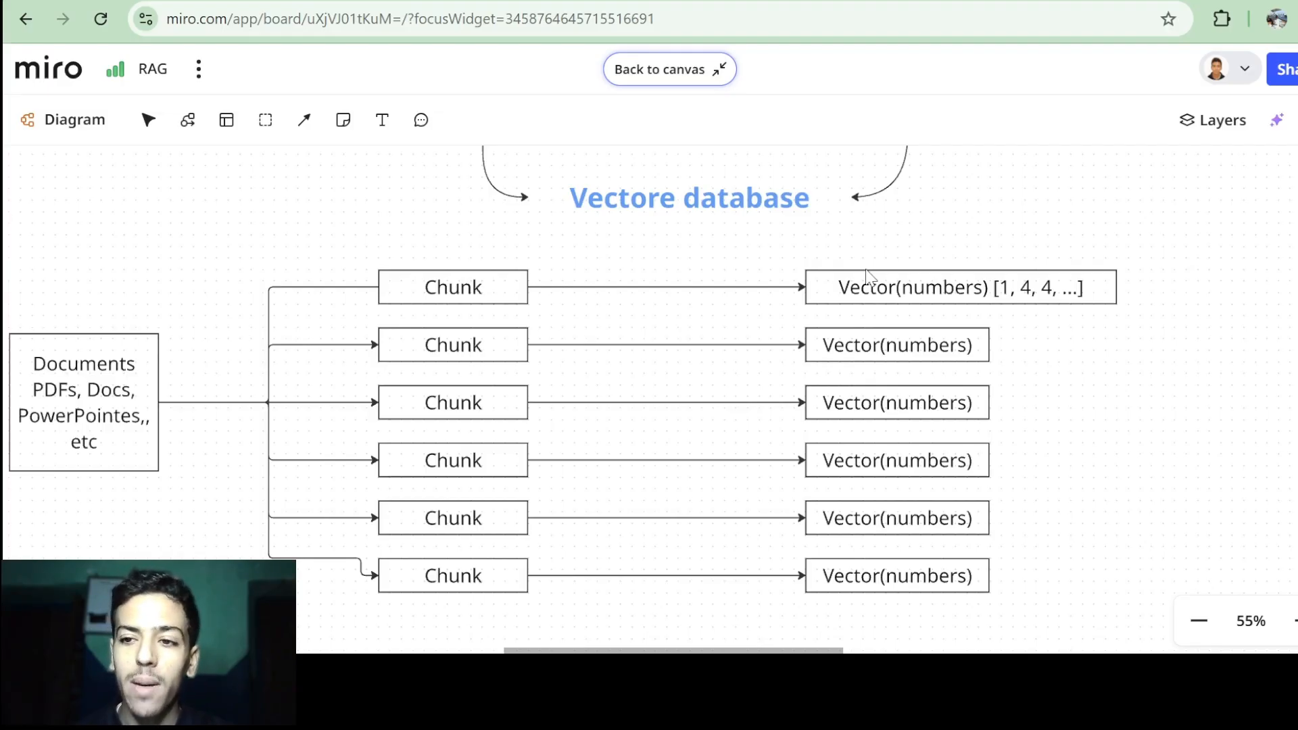
scroll(867, 276, "up", 2)
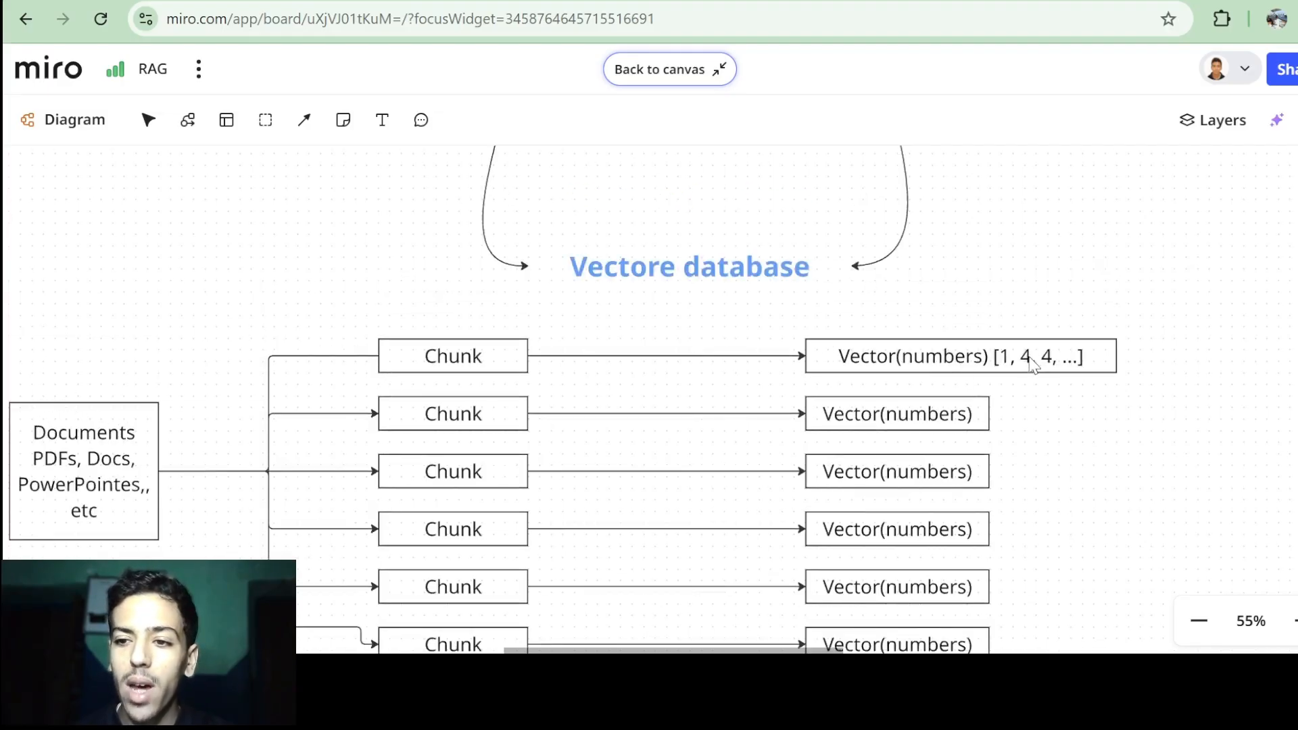
scroll(1032, 377, "down", 2)
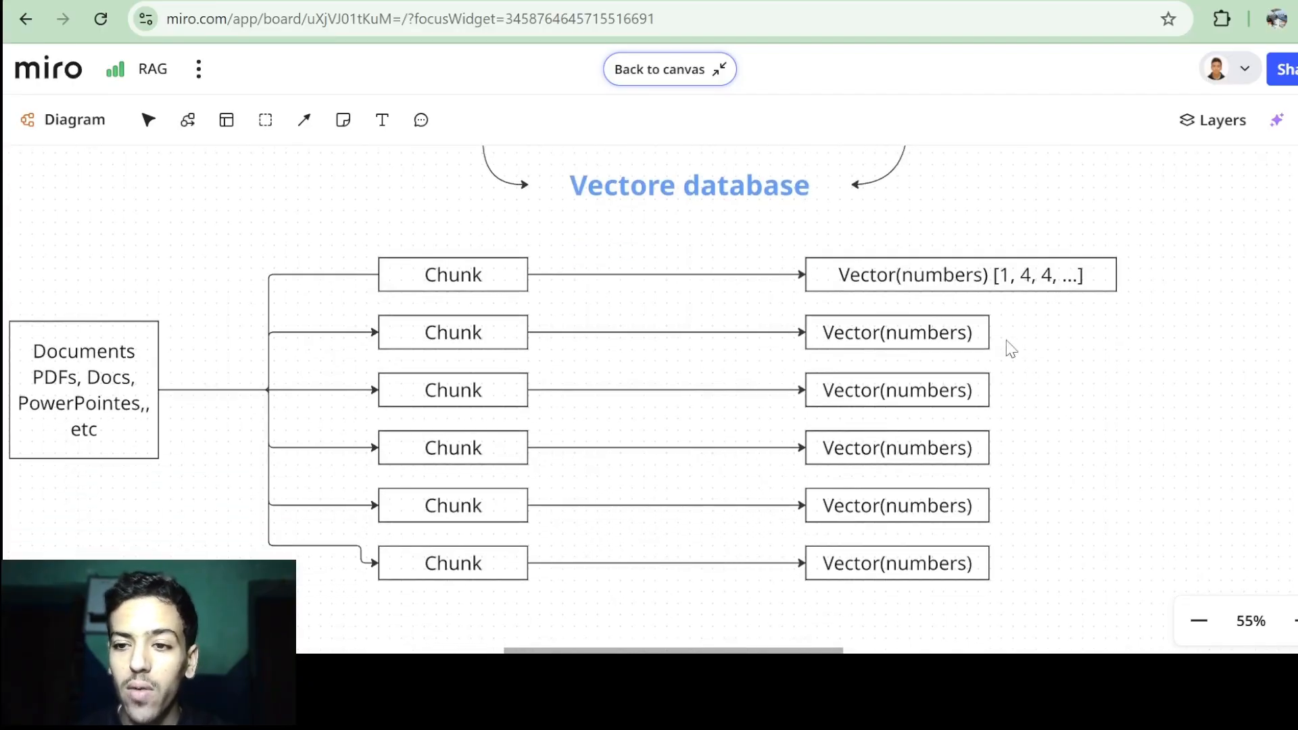
scroll(1011, 452, "up", 10)
scroll(1015, 454, "left", 2)
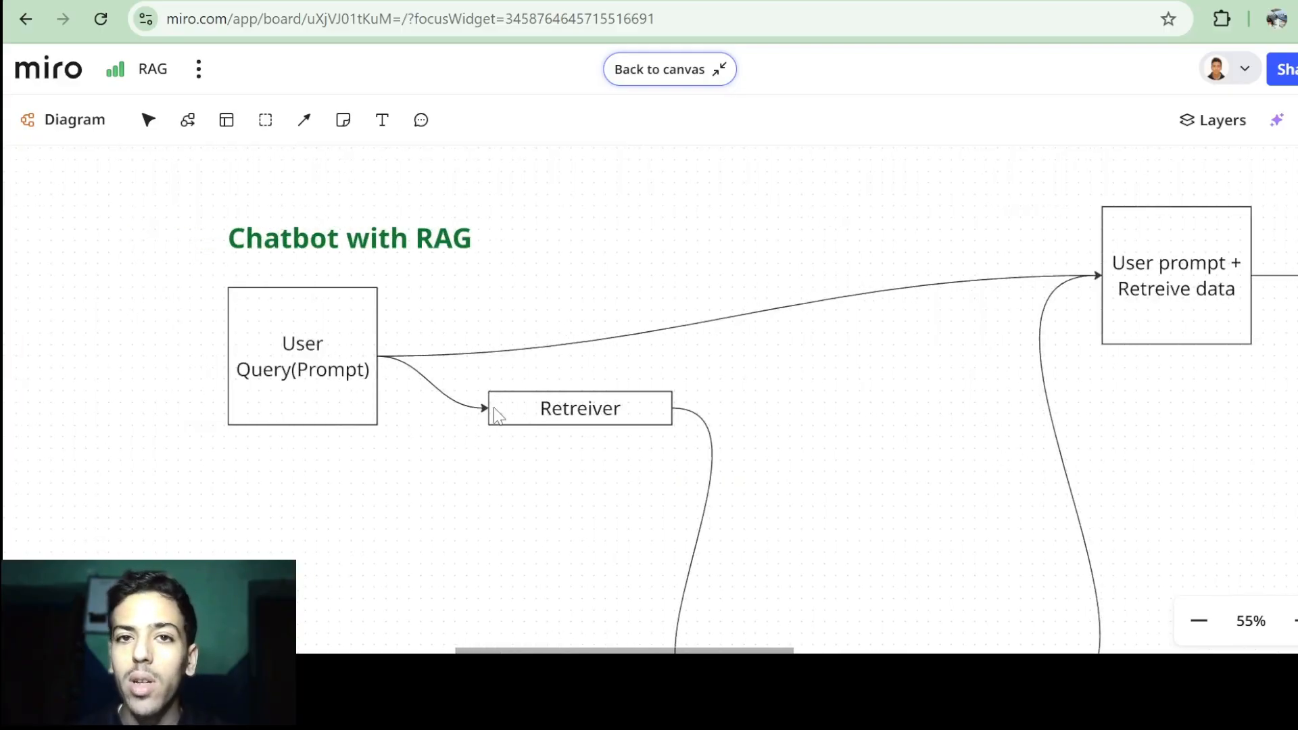
Pan across the RAG diagram from the Vectore database through LLM to Output(Answer).
scroll(496, 414, "down", 3)
scroll(503, 409, "down", 10)
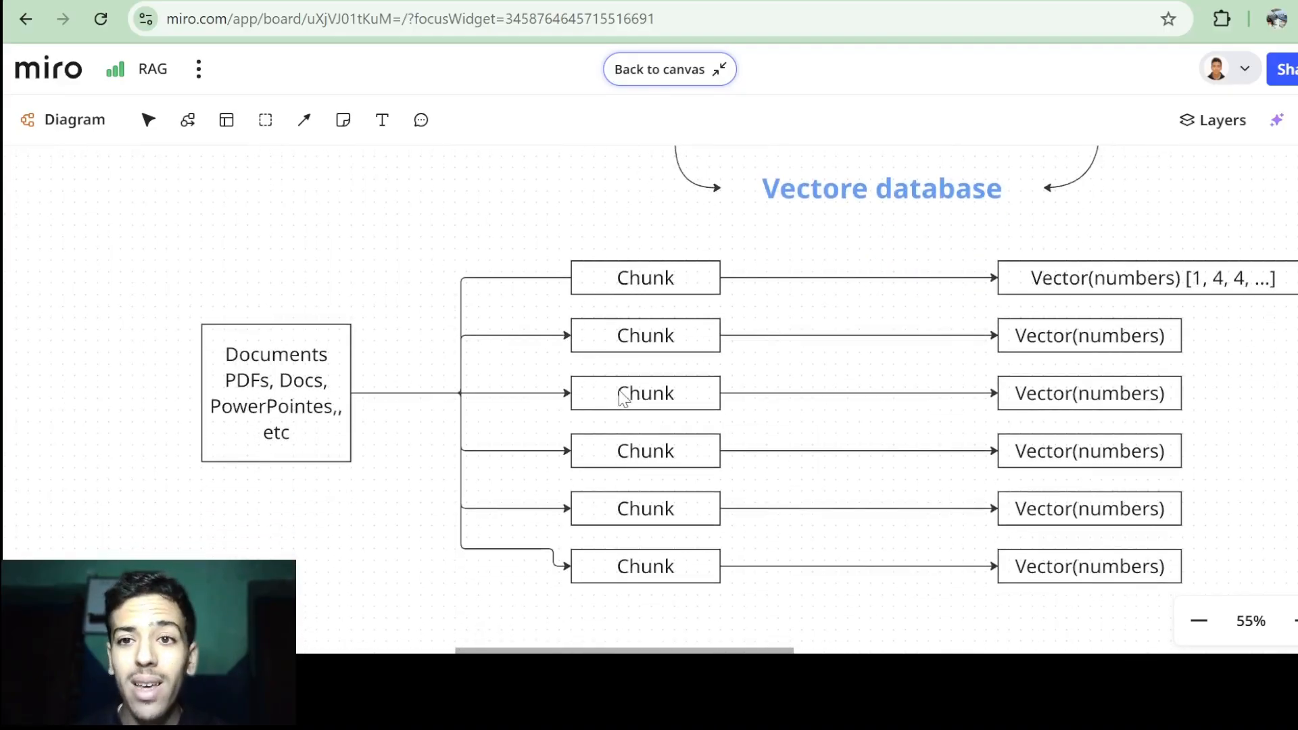
scroll(619, 390, "up", 2)
scroll(619, 392, "down", 2)
scroll(618, 393, "left", 1)
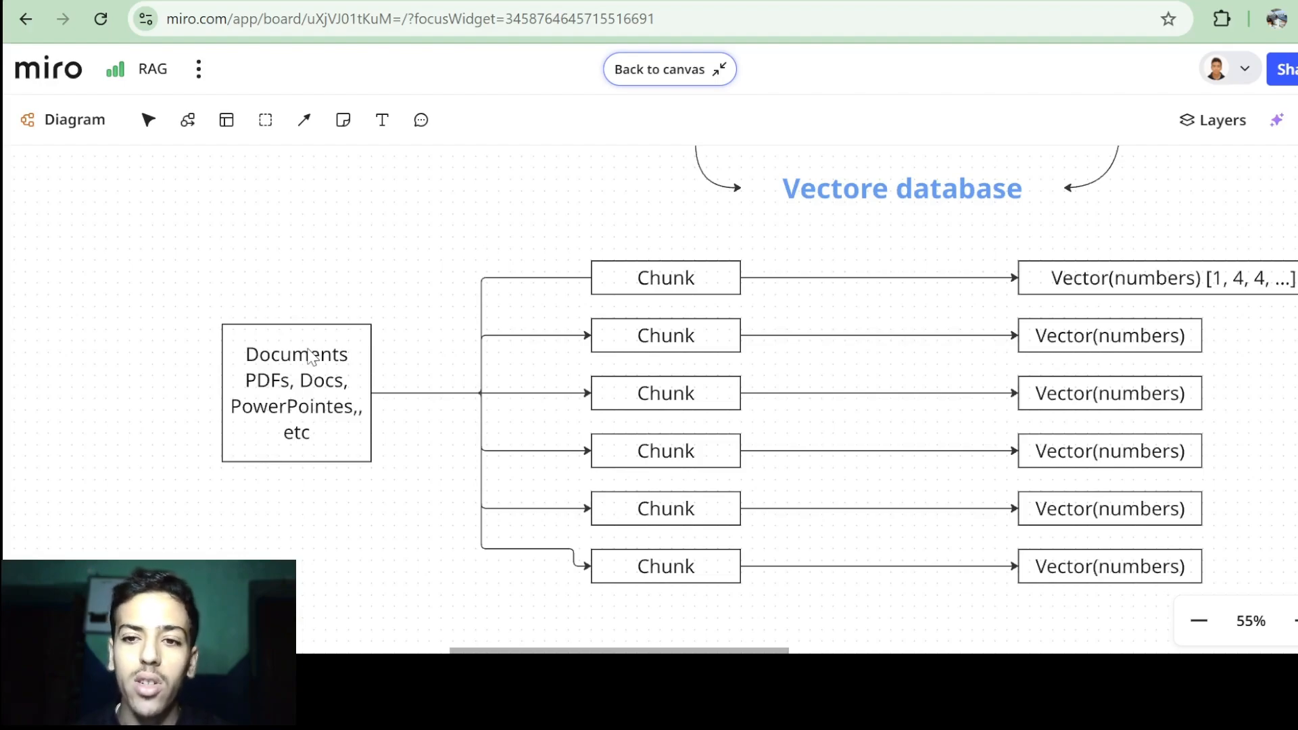
scroll(487, 270, "up", 5)
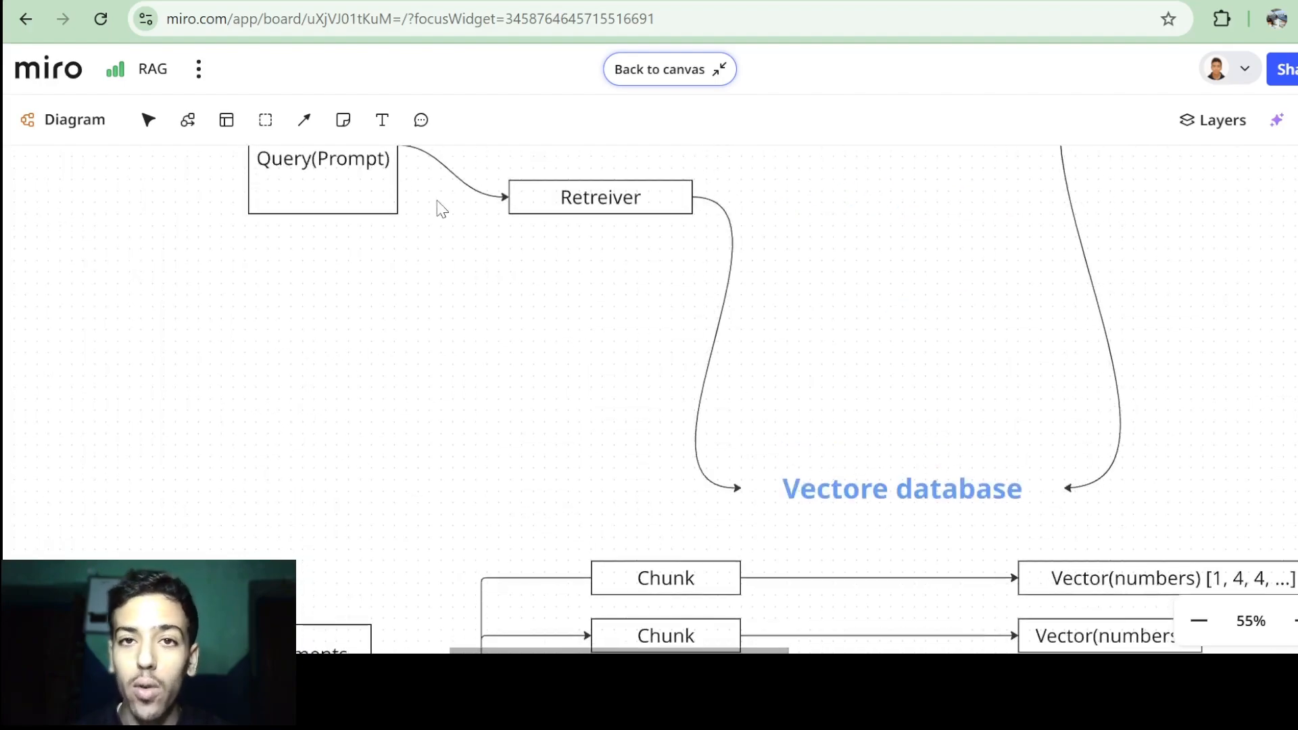
scroll(606, 273, "down", 4)
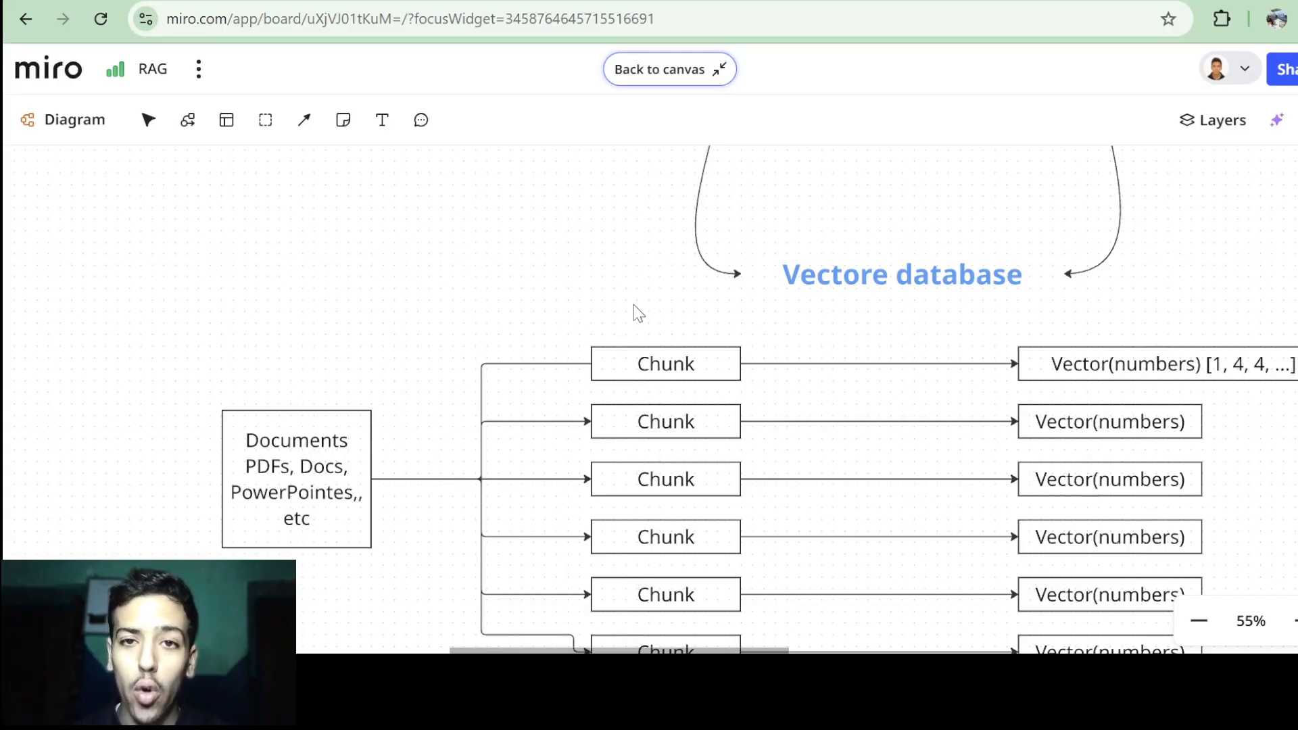
scroll(636, 312, "up", 5)
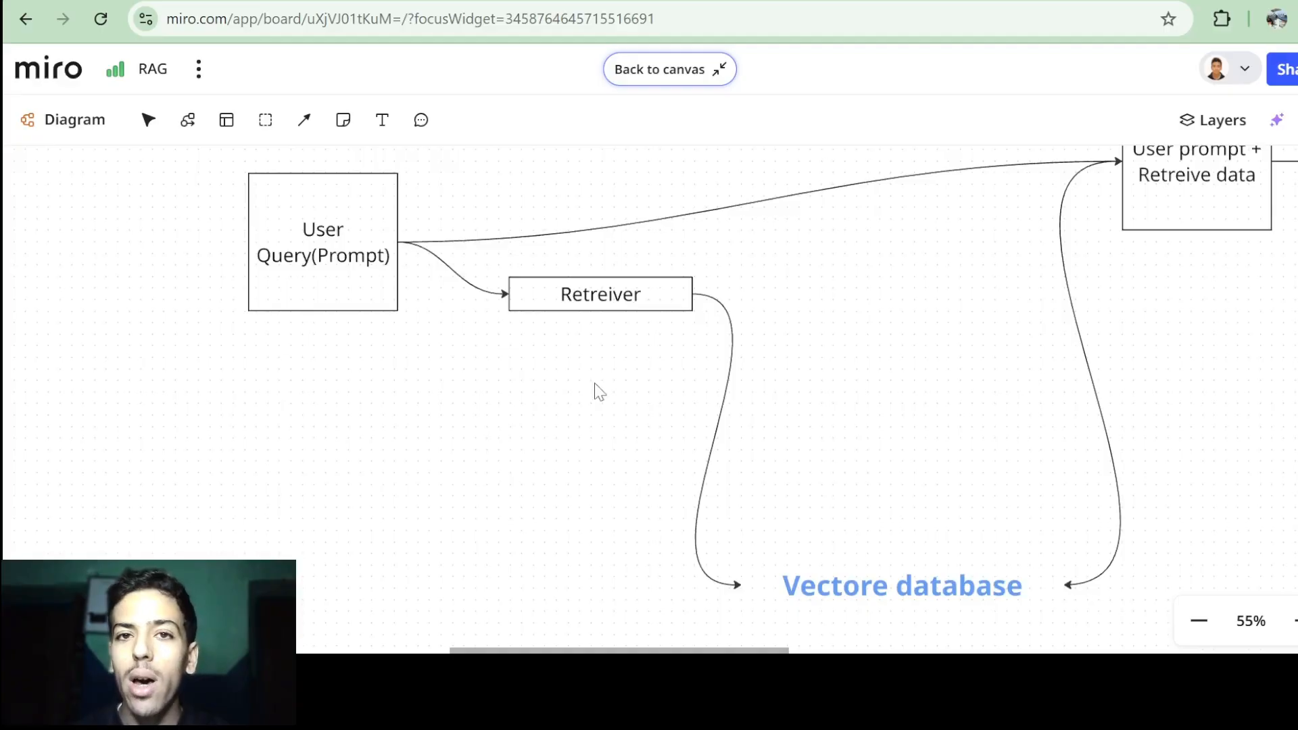
scroll(598, 391, "down", 3)
scroll(784, 311, "up", 2)
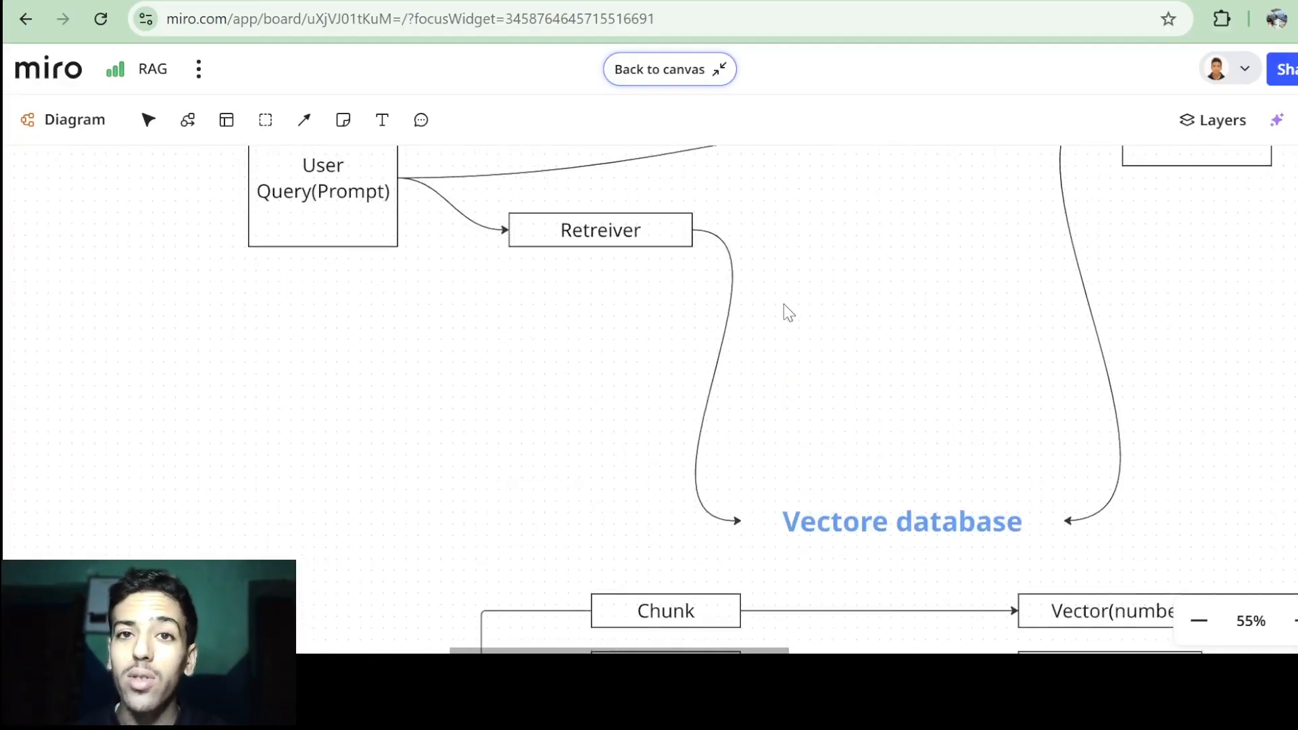
scroll(785, 304, "down", 2)
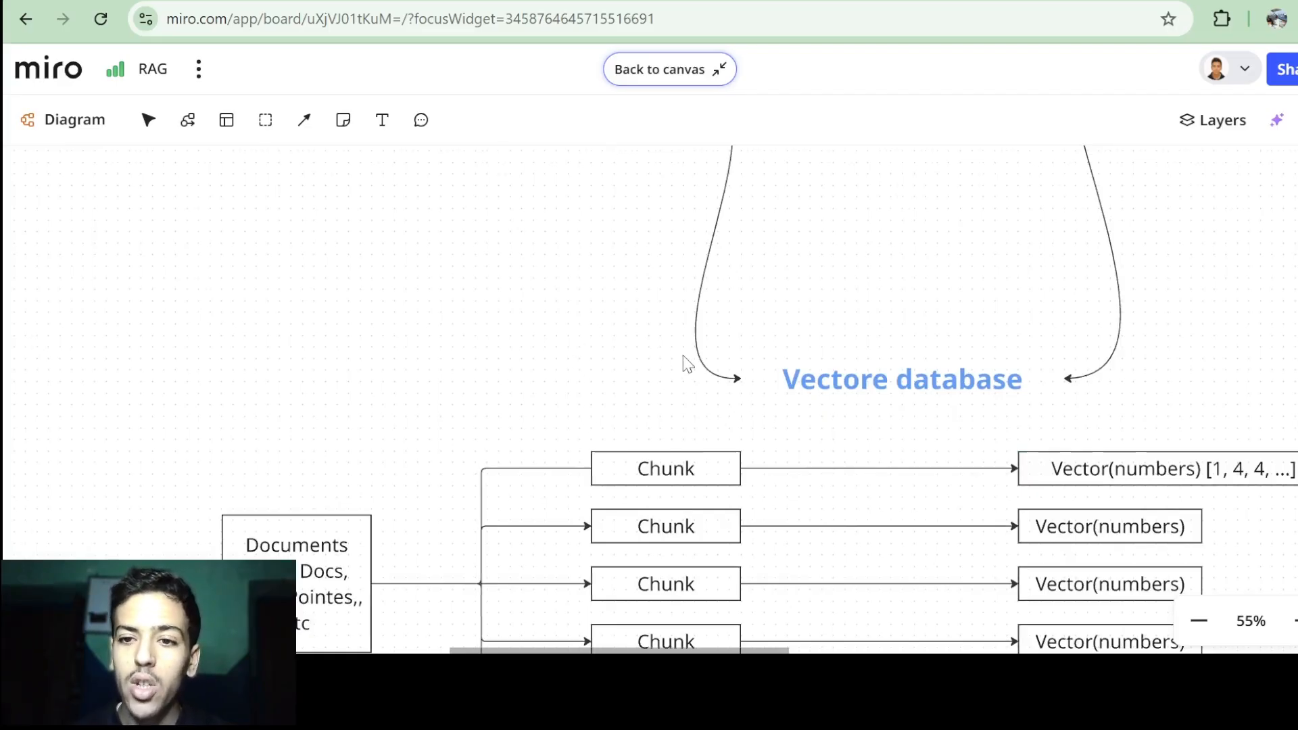
scroll(688, 362, "right", 3)
scroll(781, 344, "down", 1)
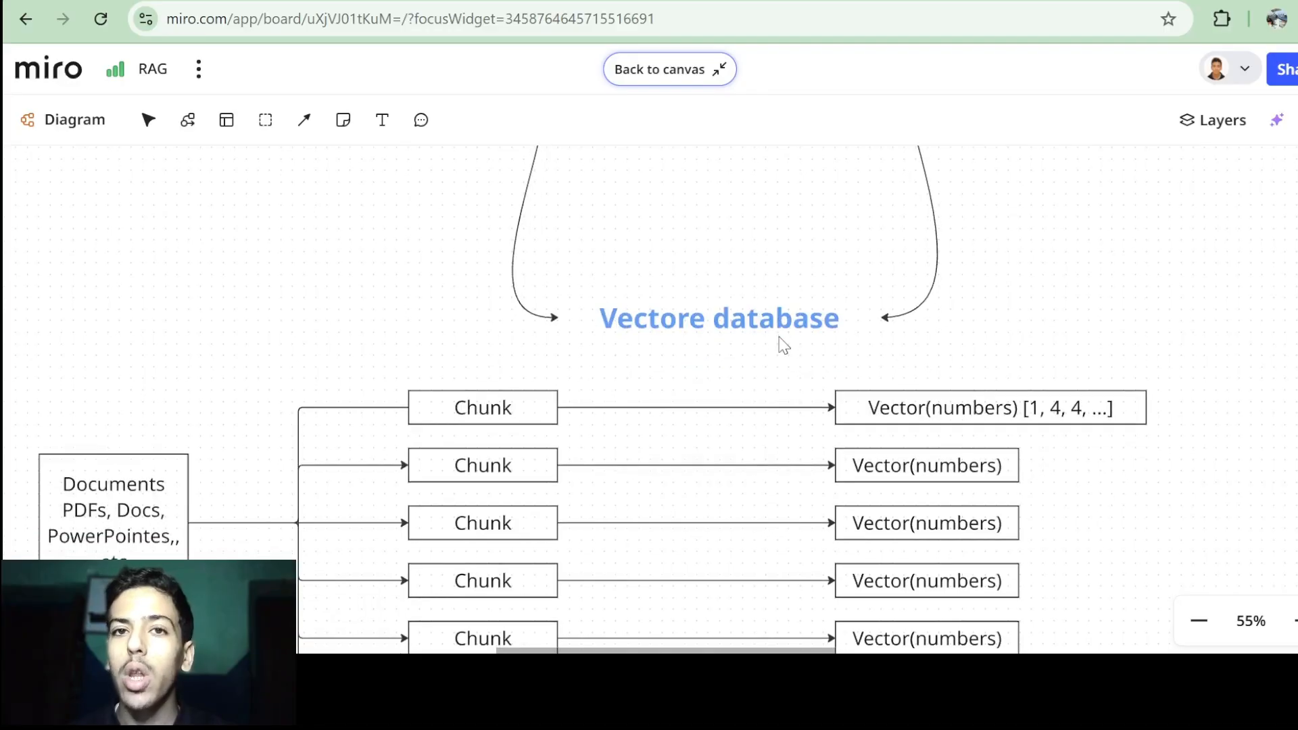
scroll(782, 345, "down", 1)
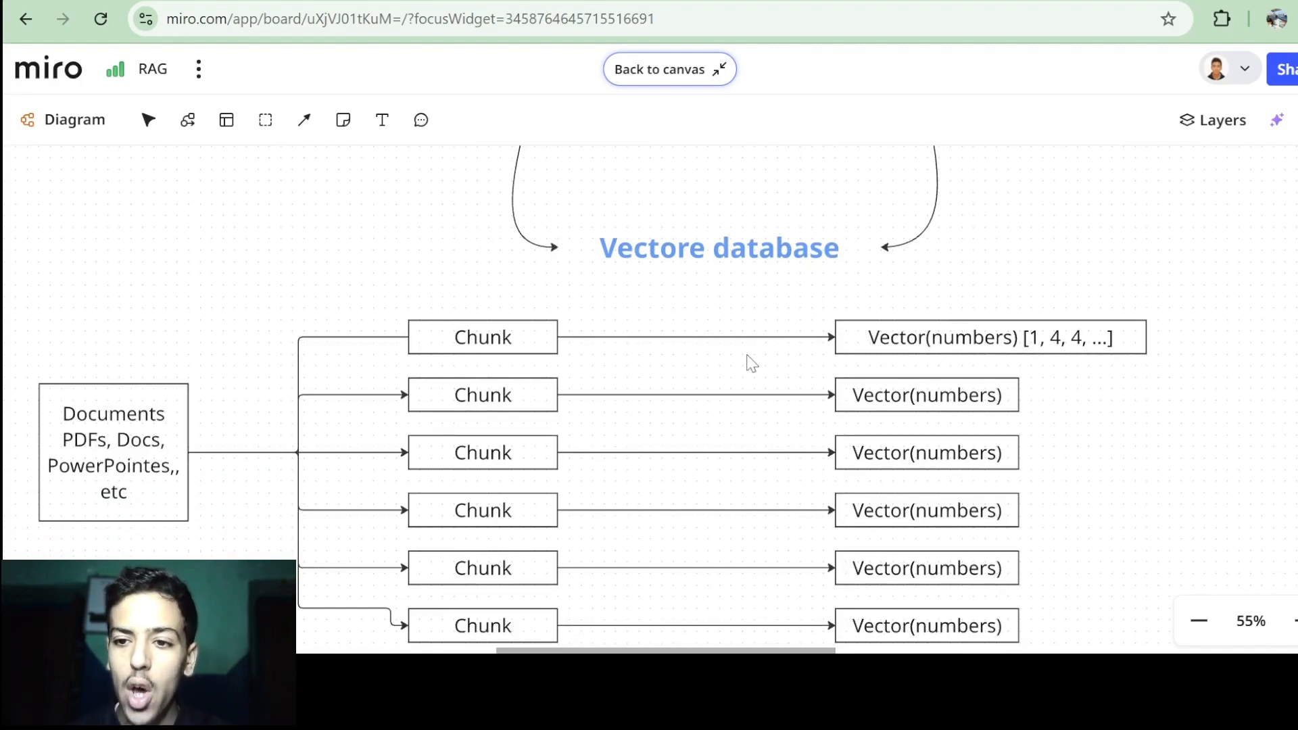
scroll(748, 362, "down", 3)
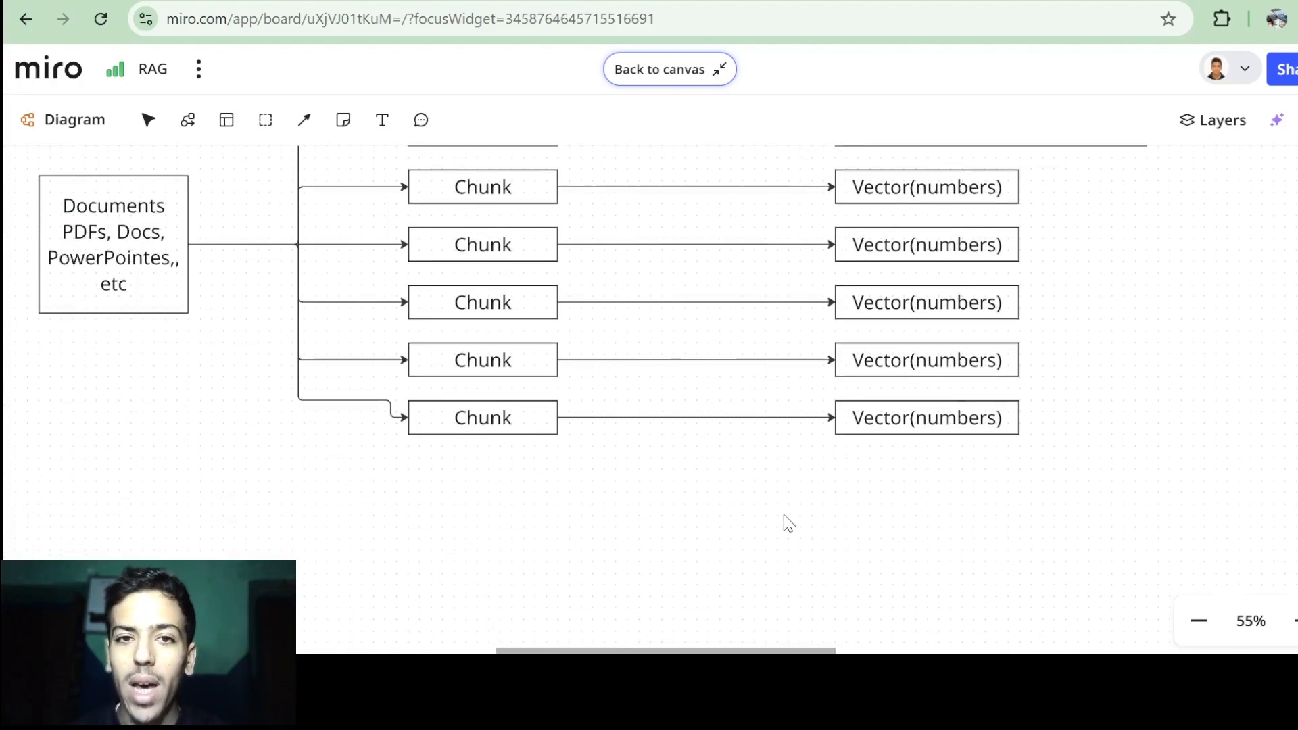
scroll(783, 522, "up", 3)
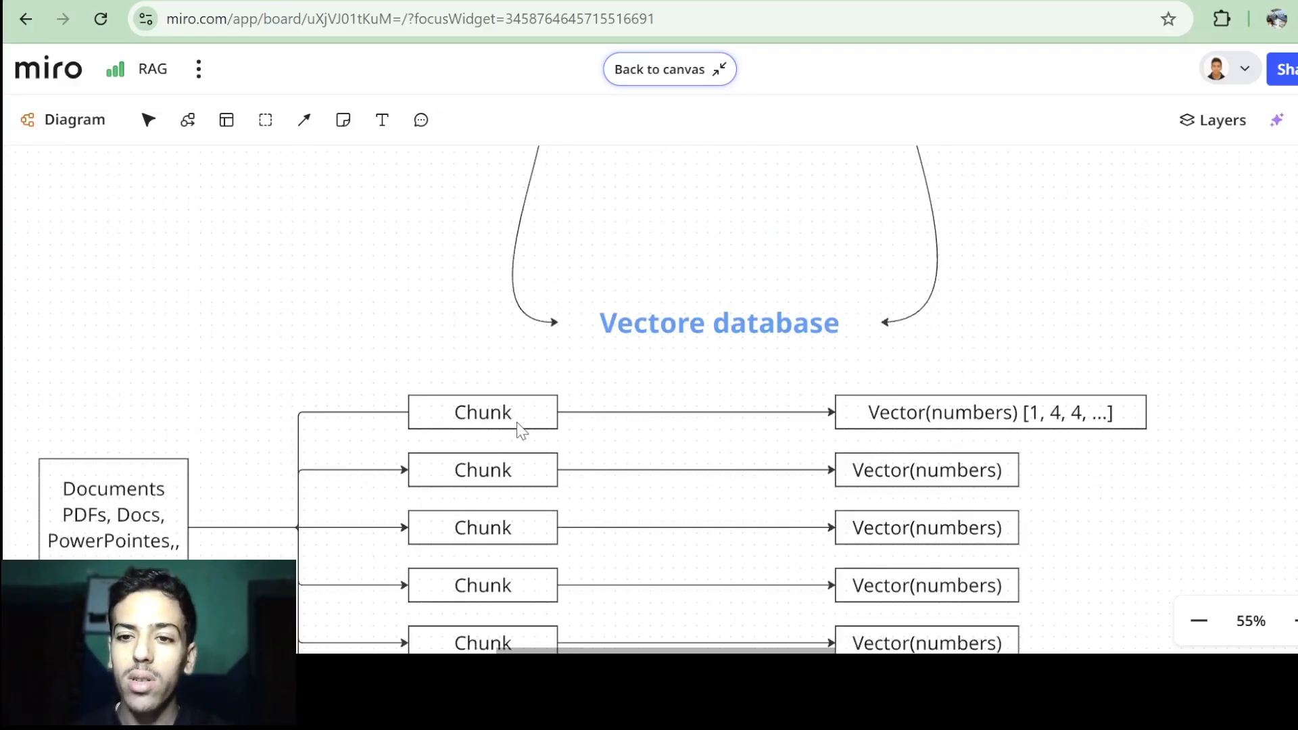
scroll(517, 422, "up", 3)
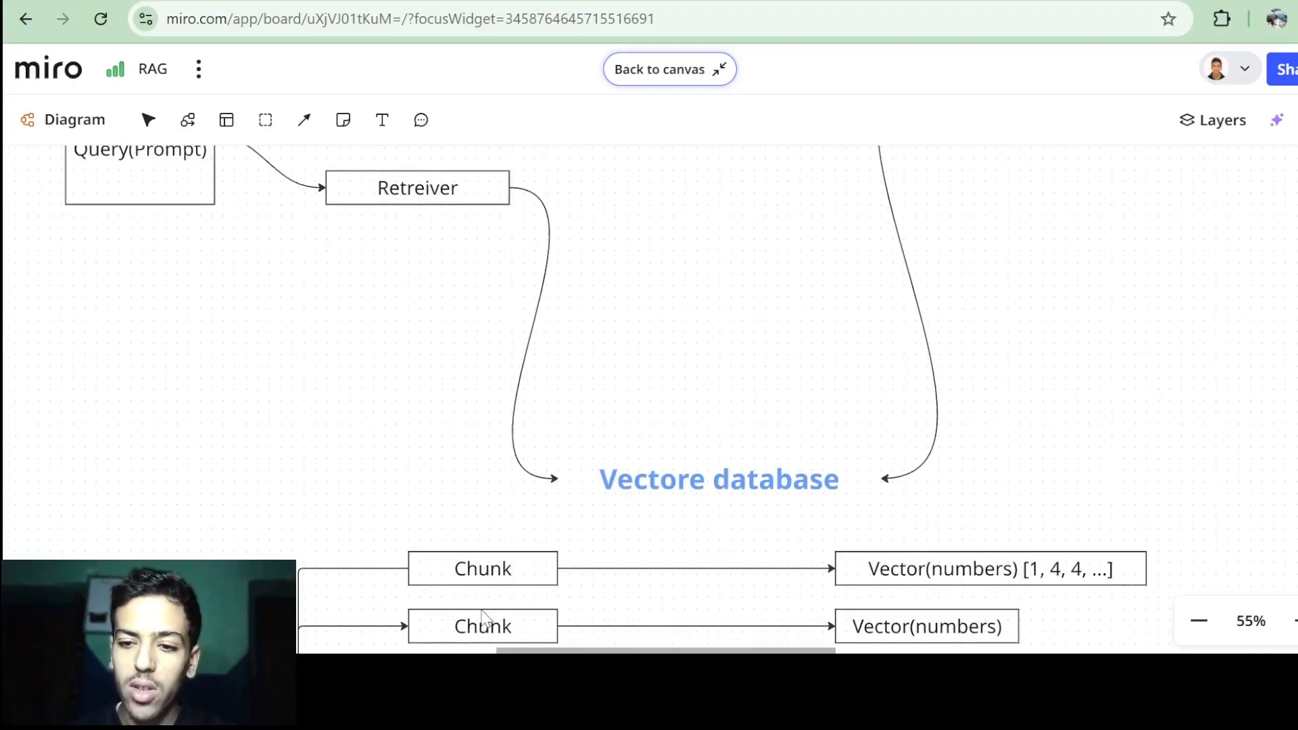
scroll(514, 549, "down", 2)
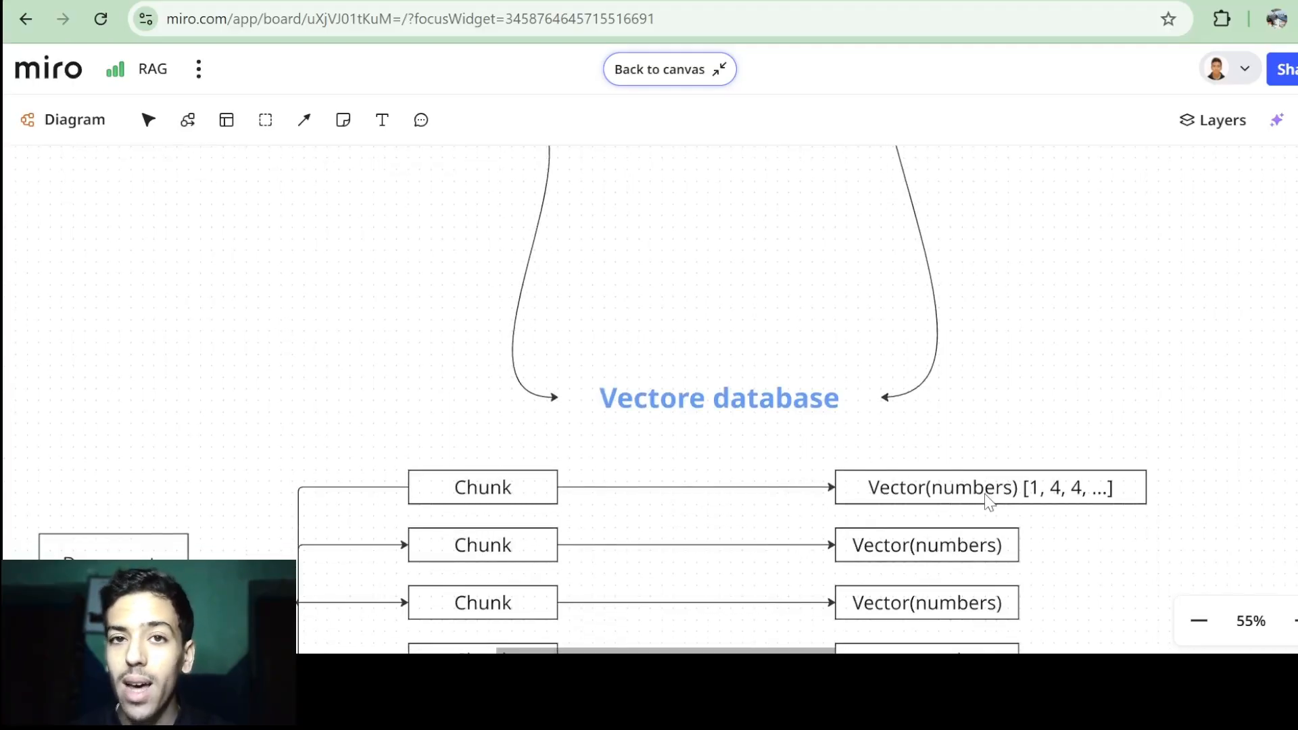
scroll(984, 494, "up", 5)
scroll(984, 493, "right", 2)
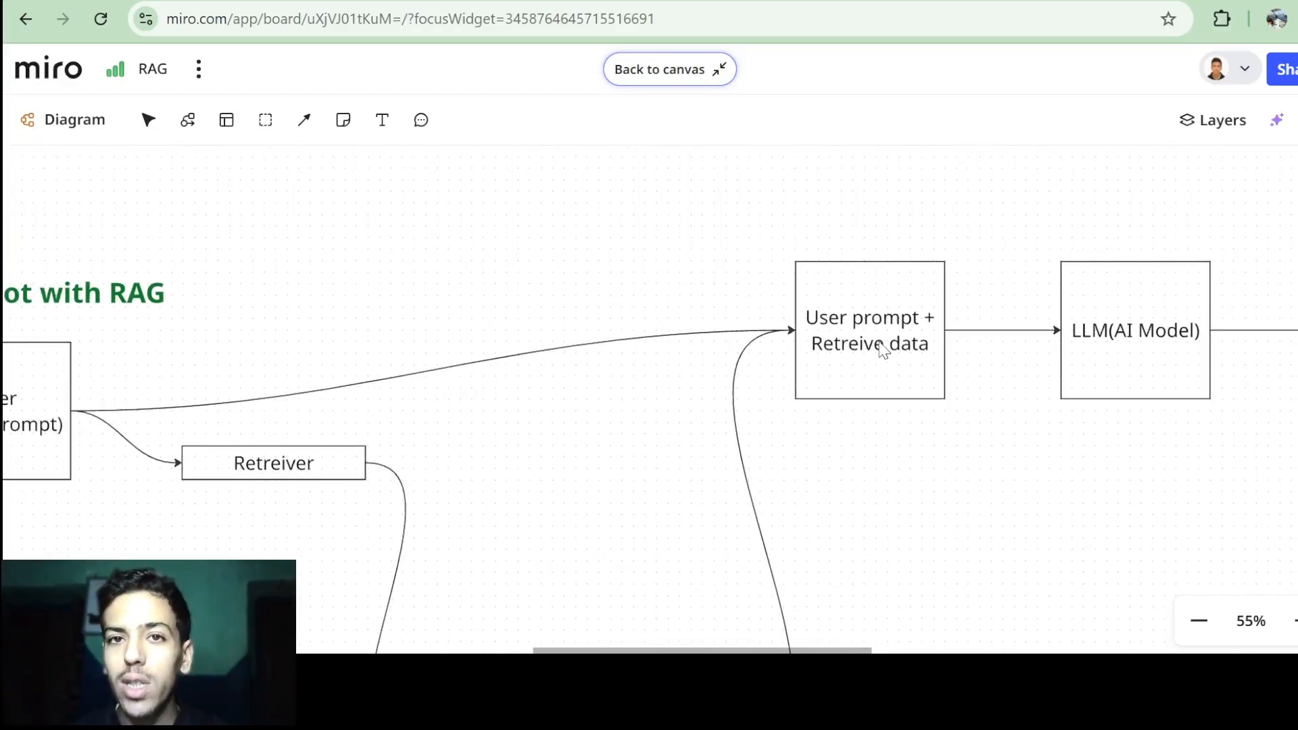
scroll(954, 386, "right", 3)
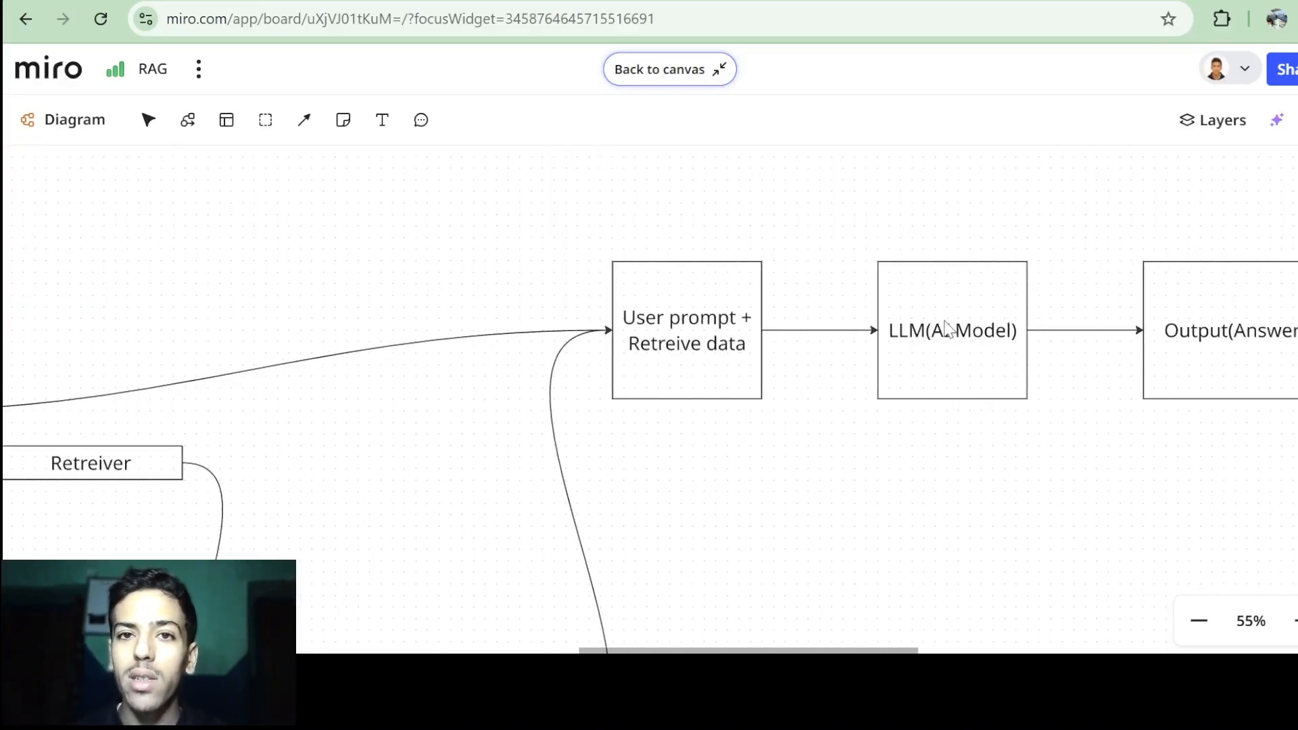
scroll(948, 330, "right", 3)
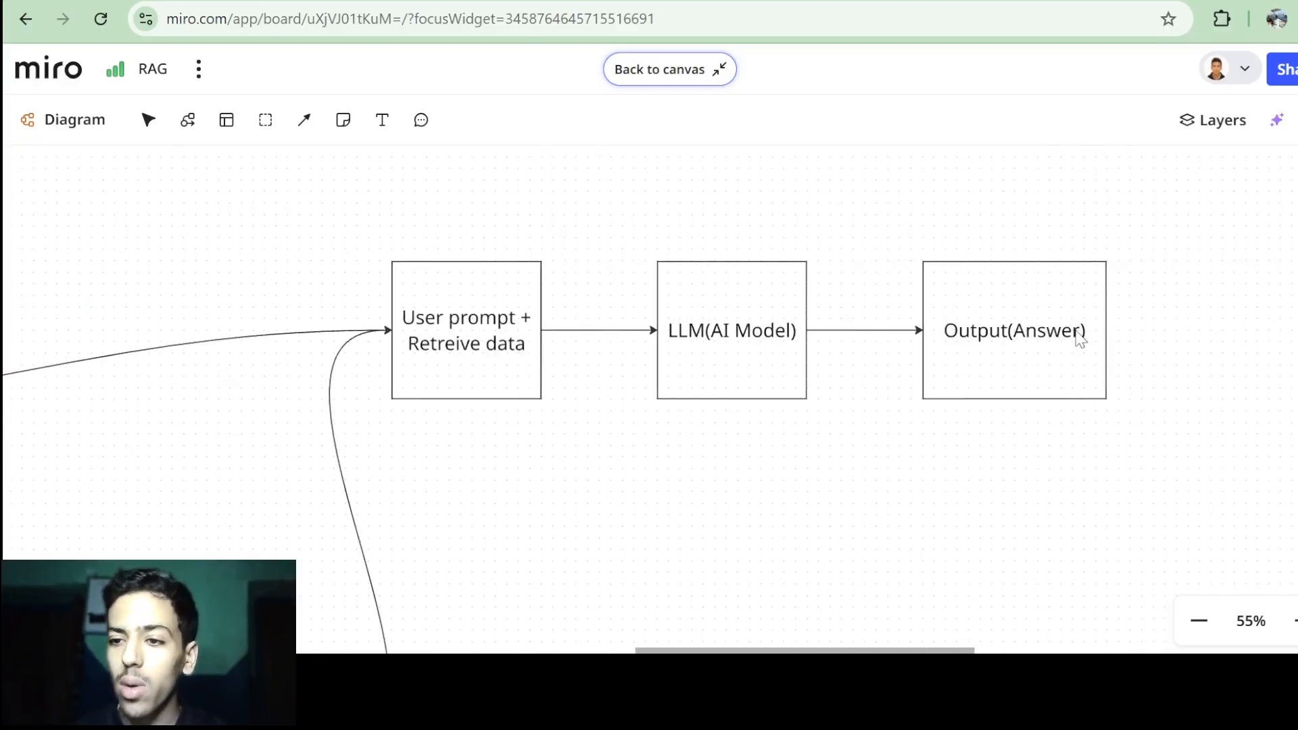
scroll(969, 341, "up", 5)
scroll(969, 341, "left", 8)
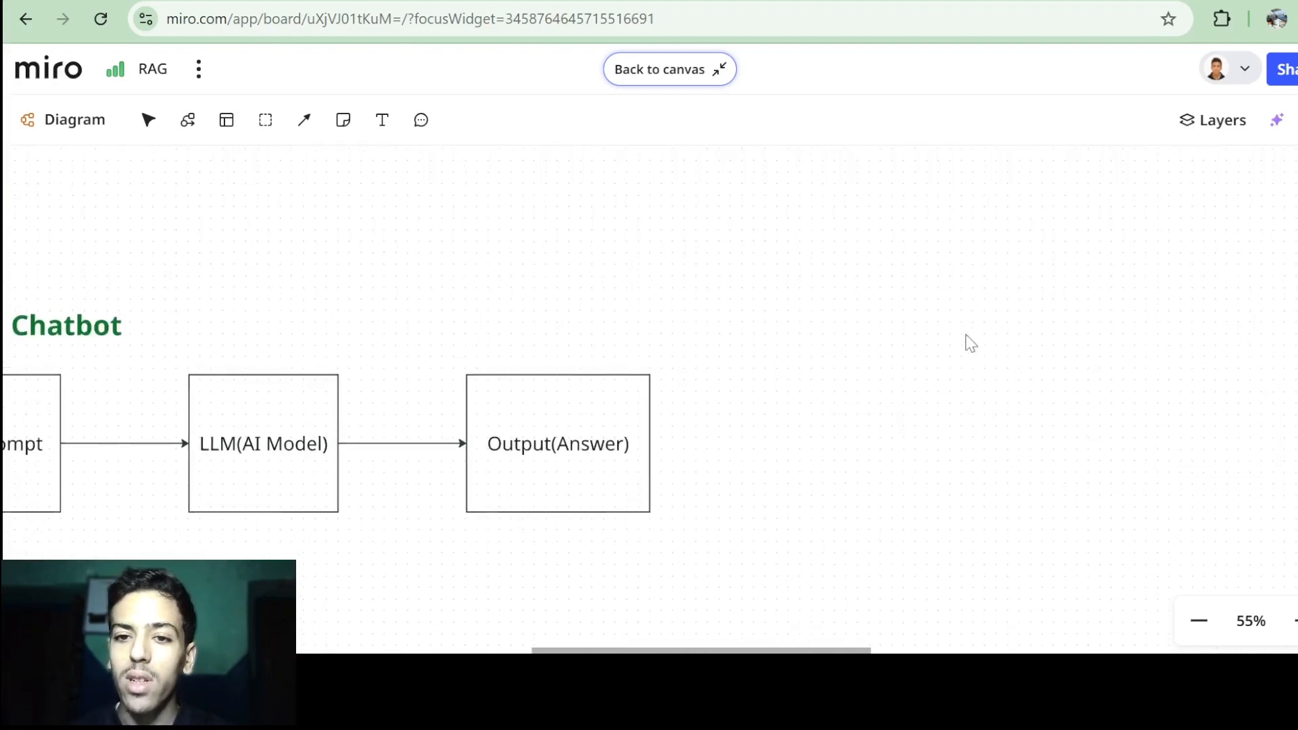
scroll(969, 342, "down", 1)
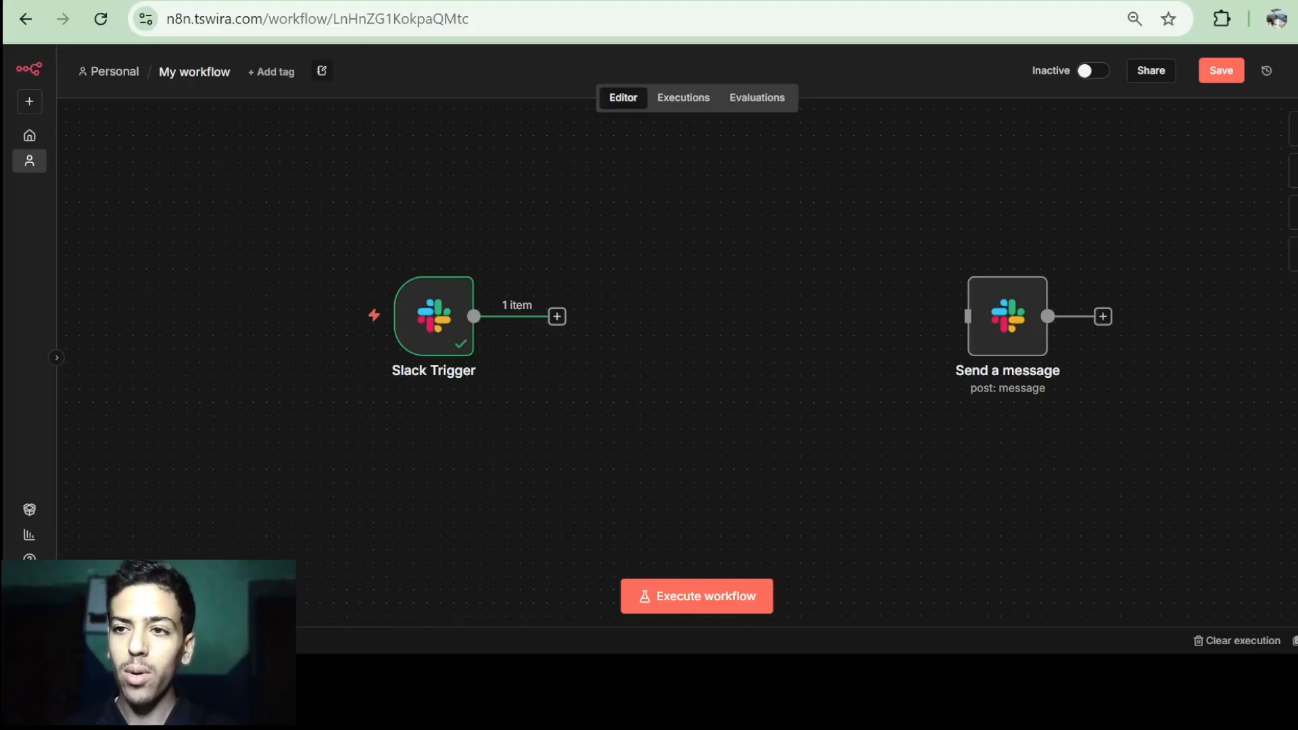
left_click(907, 2)
scroll(814, 230, "down", 5)
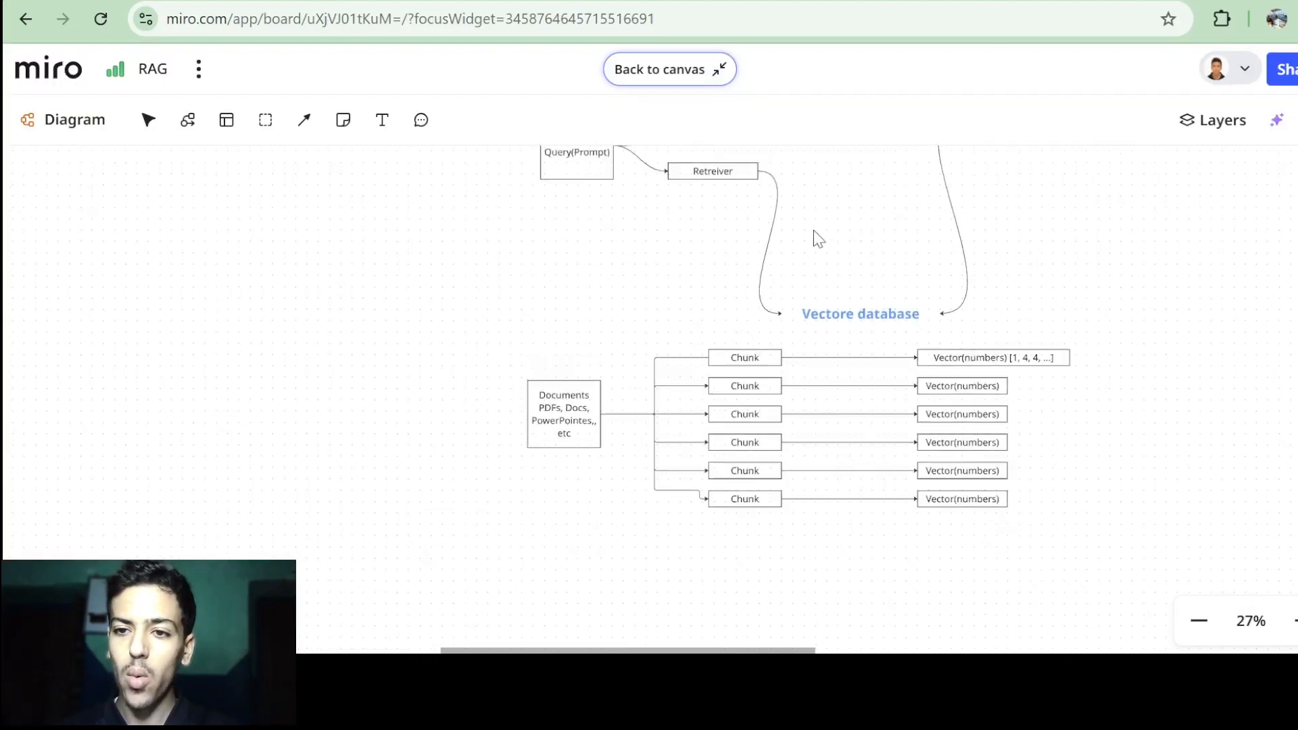
scroll(814, 230, "down", 1)
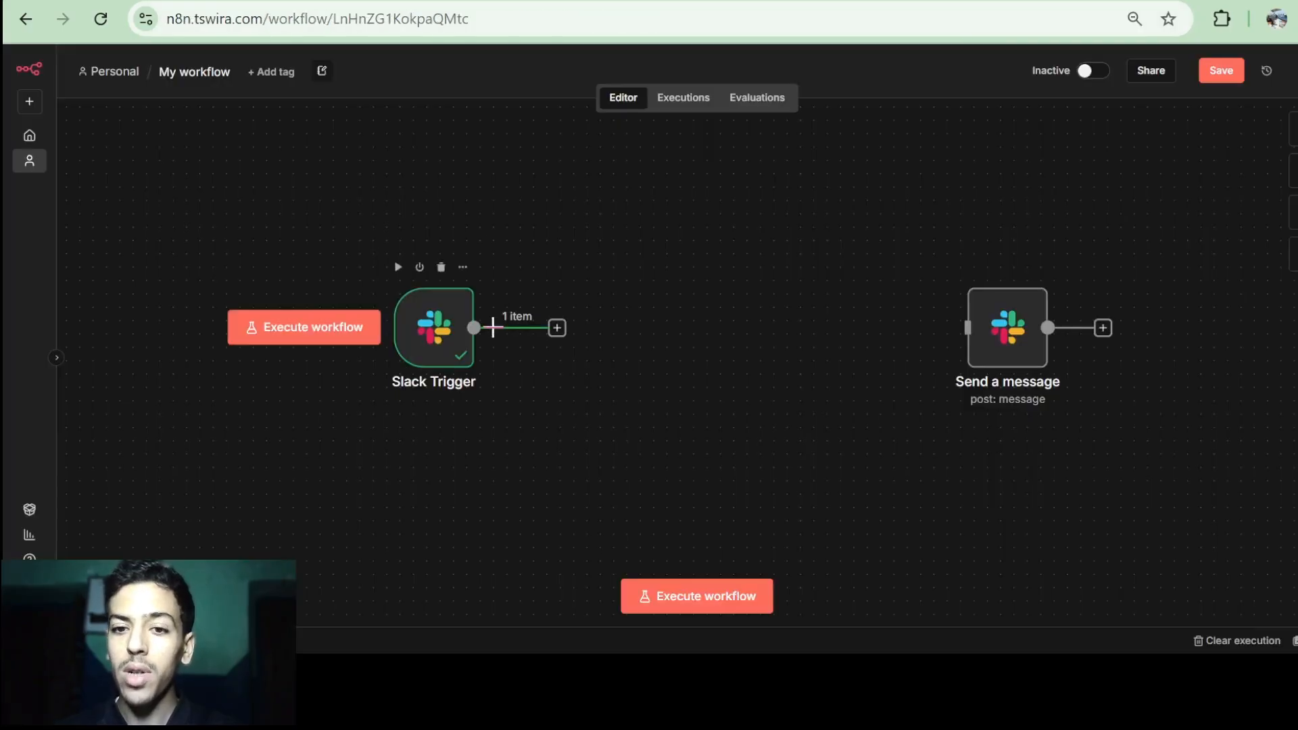
scroll(494, 330, "up", 1)
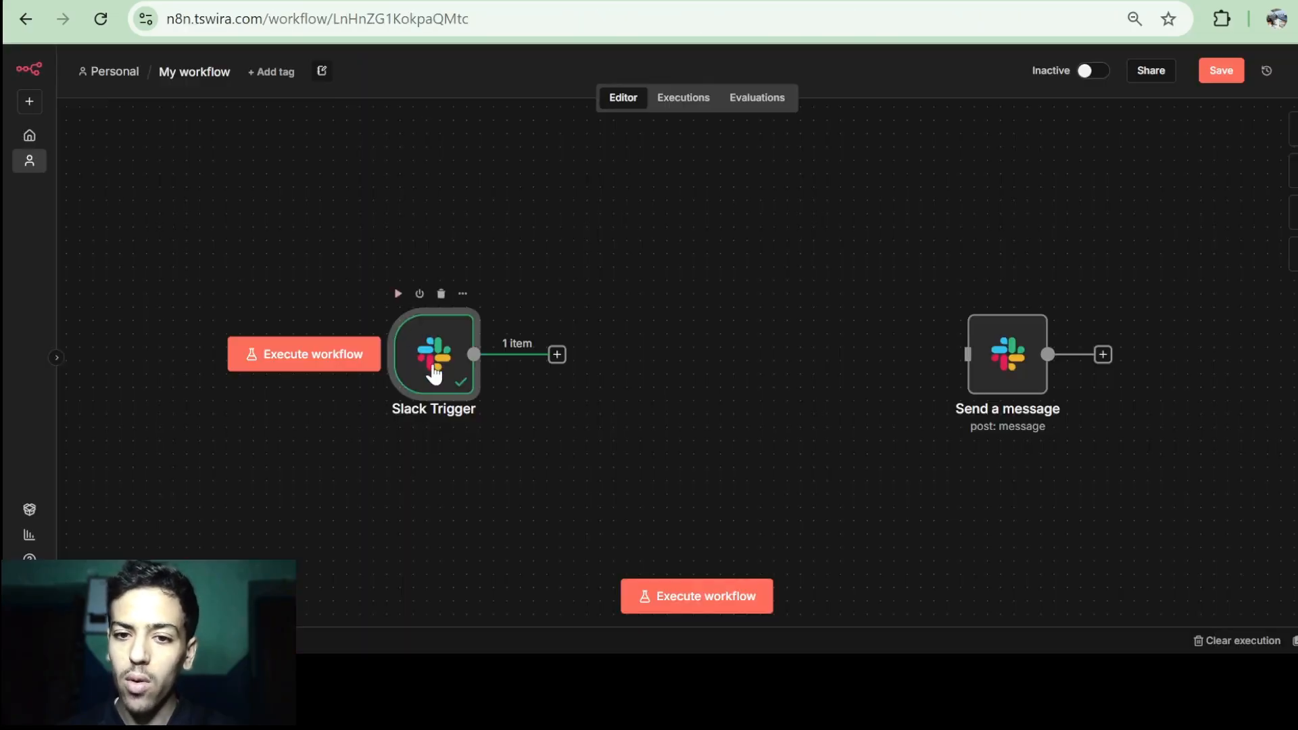
Open the Slack Trigger and inspect the files[0] entry in its output.
double_click(434, 374)
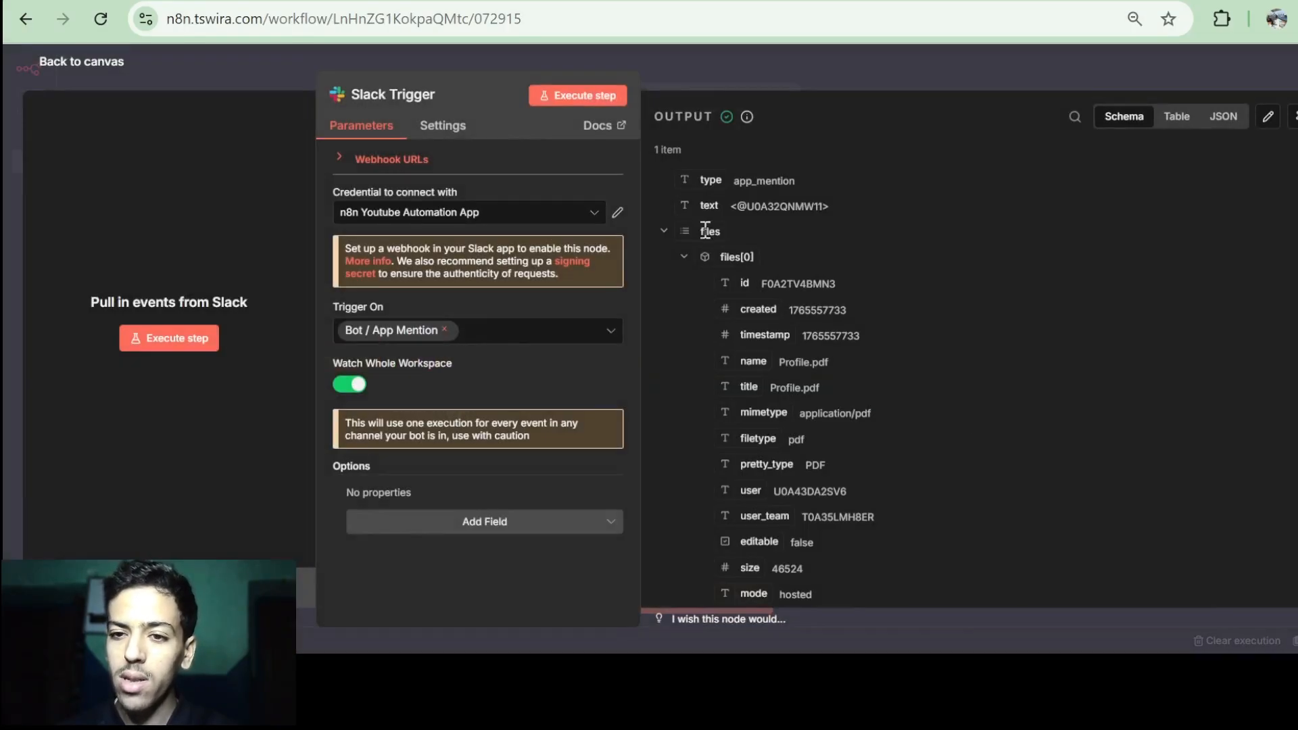
left_click_drag(701, 231, 722, 230)
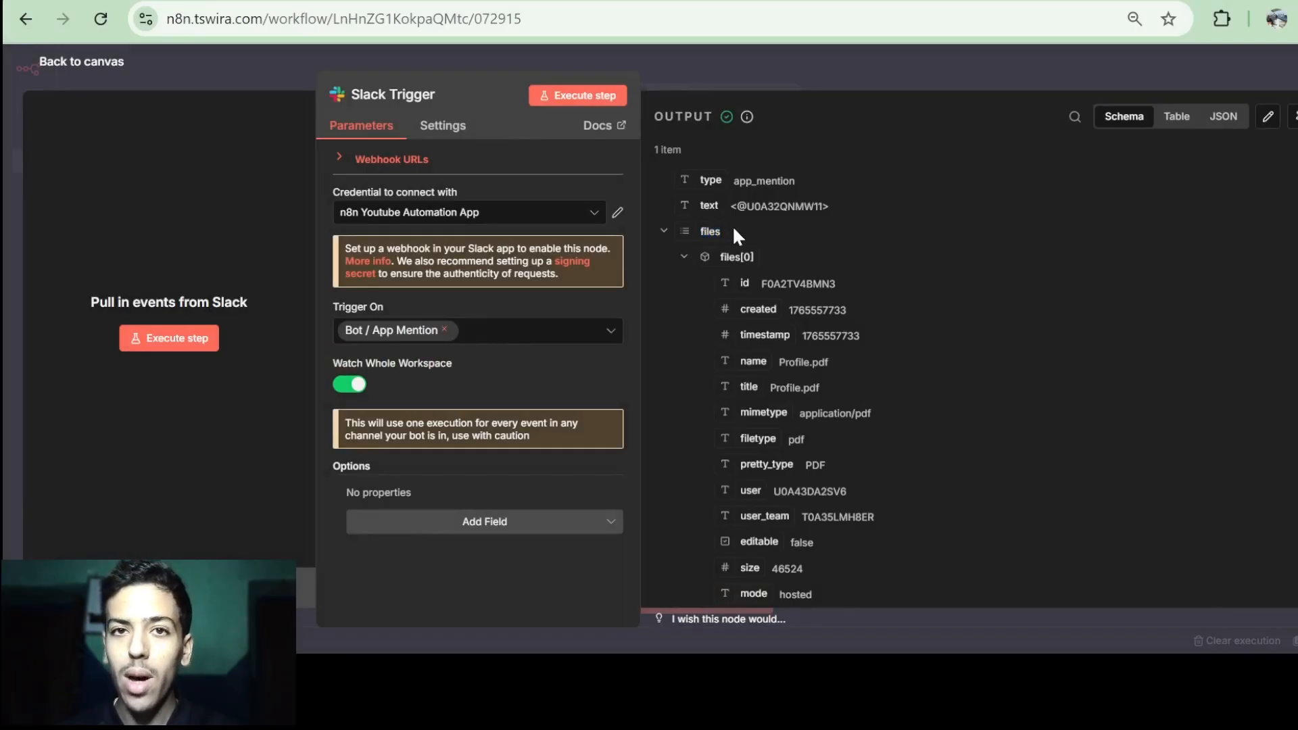
left_click(684, 259)
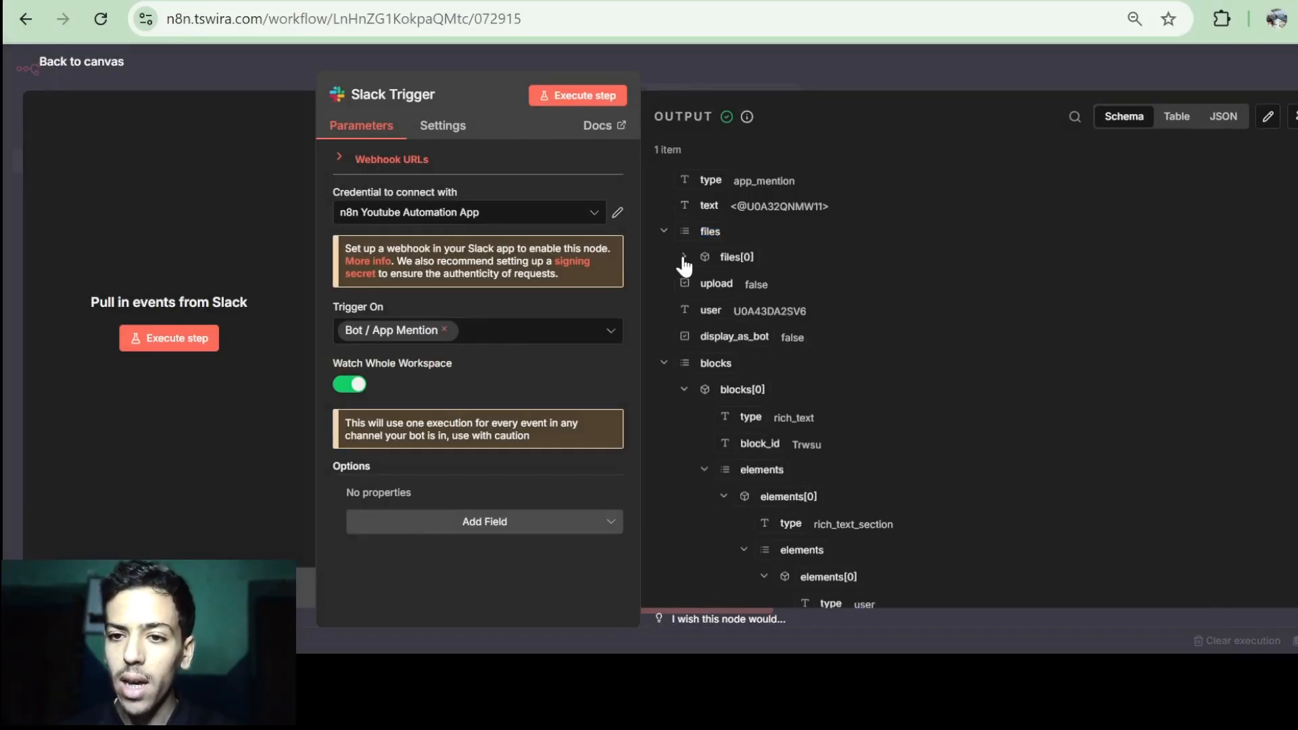
left_click_drag(731, 252, 762, 258)
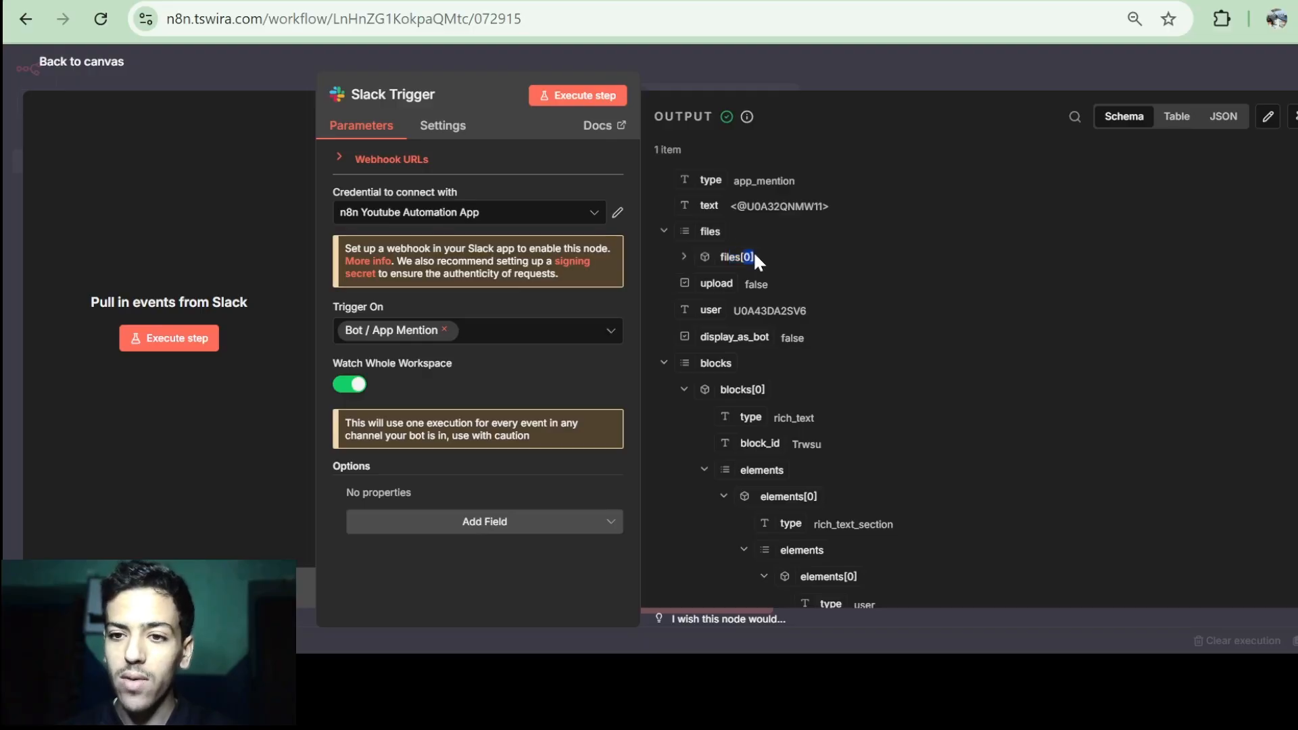
left_click(752, 258)
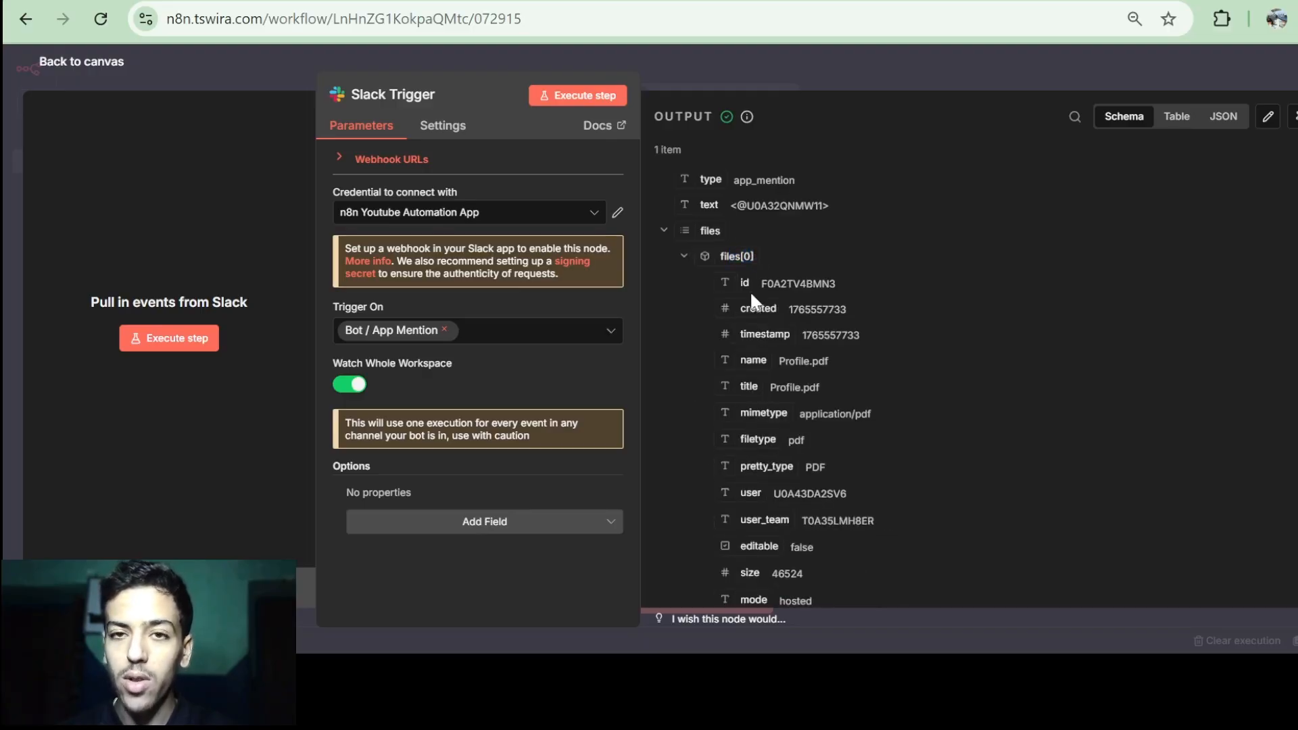
scroll(749, 291, "down", 2)
scroll(752, 292, "up", 2)
left_click(683, 258)
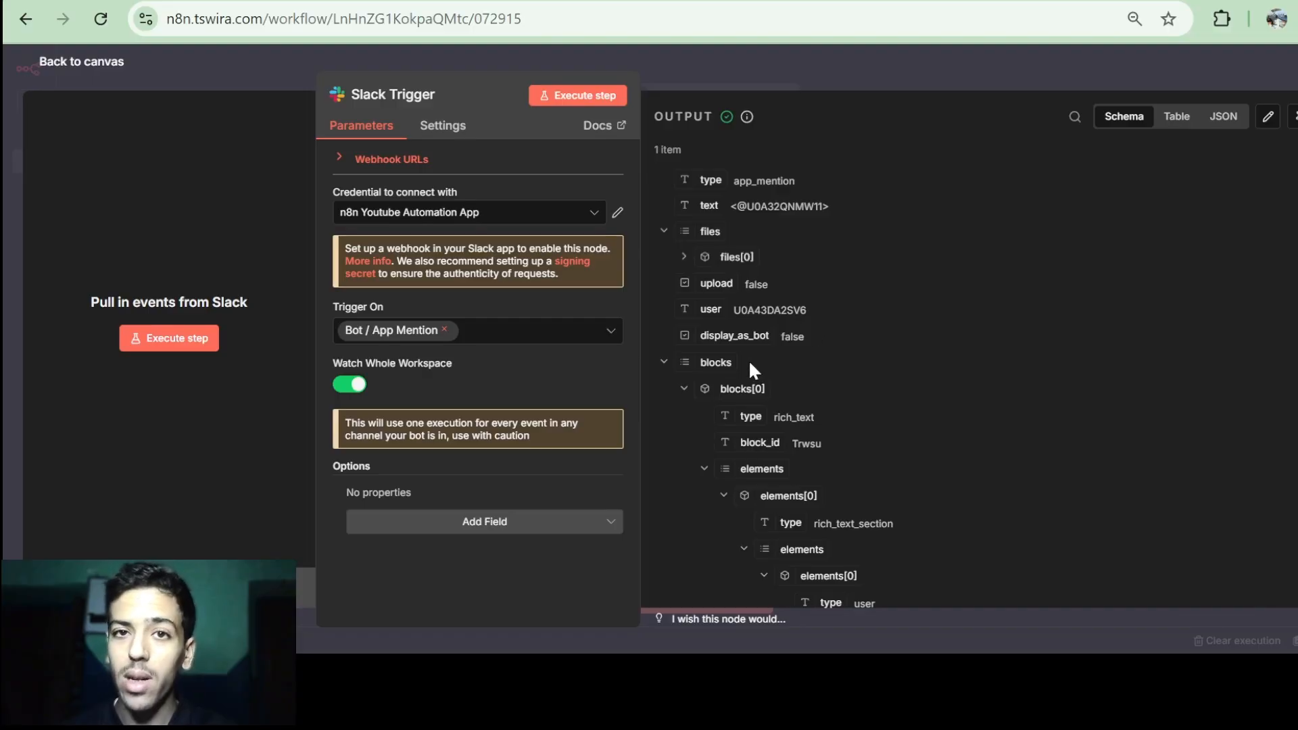
Review the remaining output fields such as user_id, then return to the canvas.
scroll(738, 415, "down", 3)
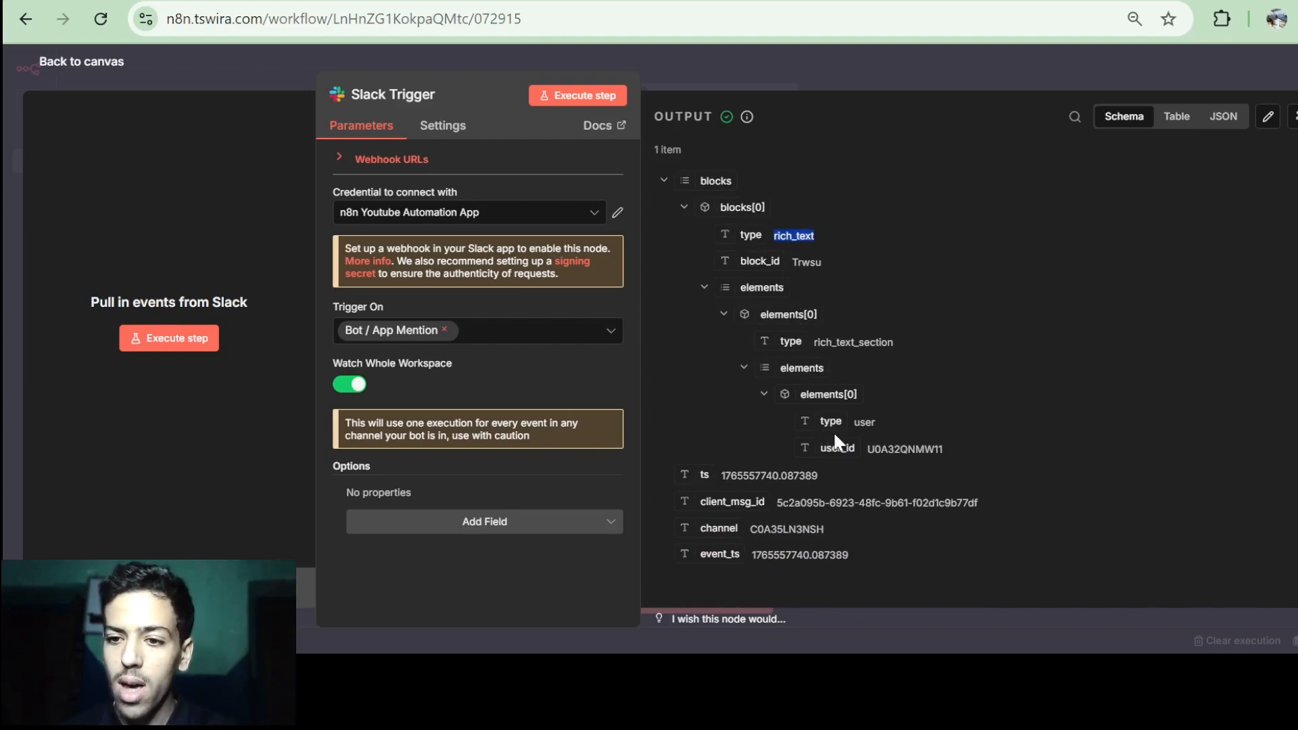
left_click_drag(866, 449, 902, 450)
left_click(902, 450)
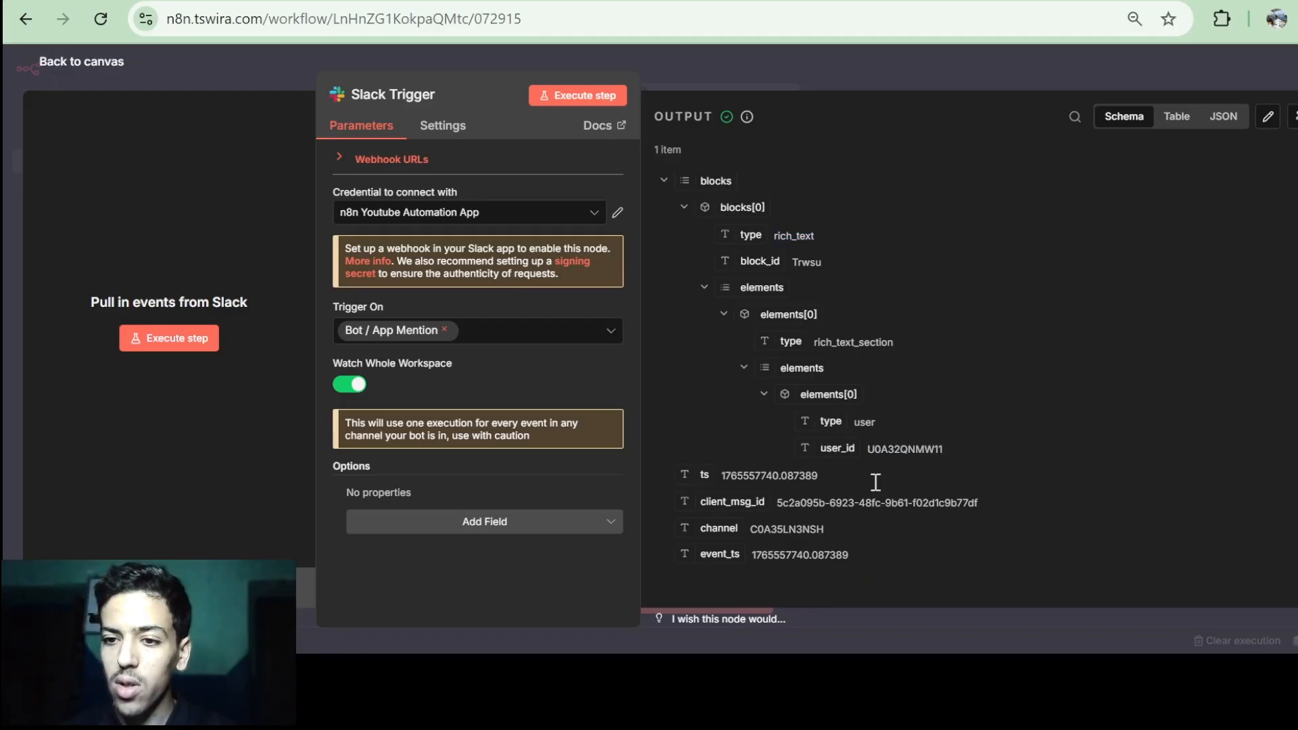
scroll(845, 328, "up", 3)
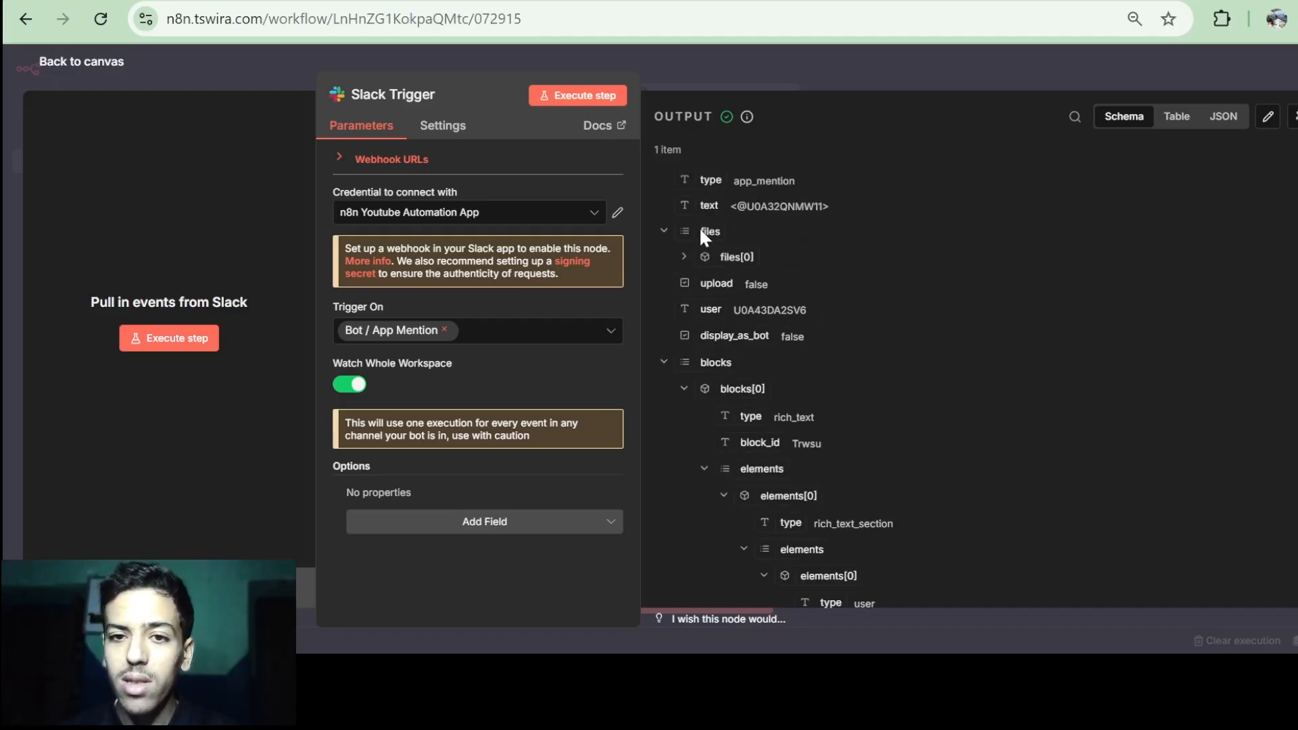
scroll(758, 377, "down", 3)
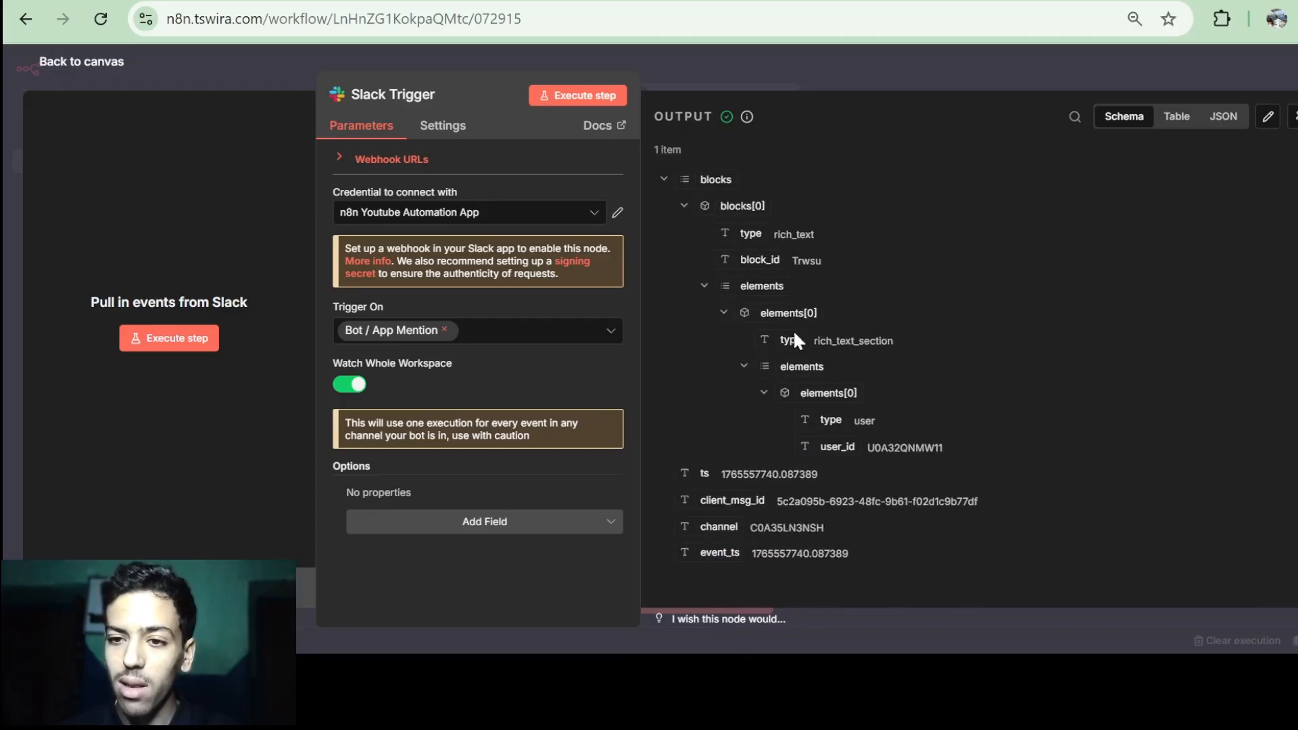
scroll(825, 311, "up", 3)
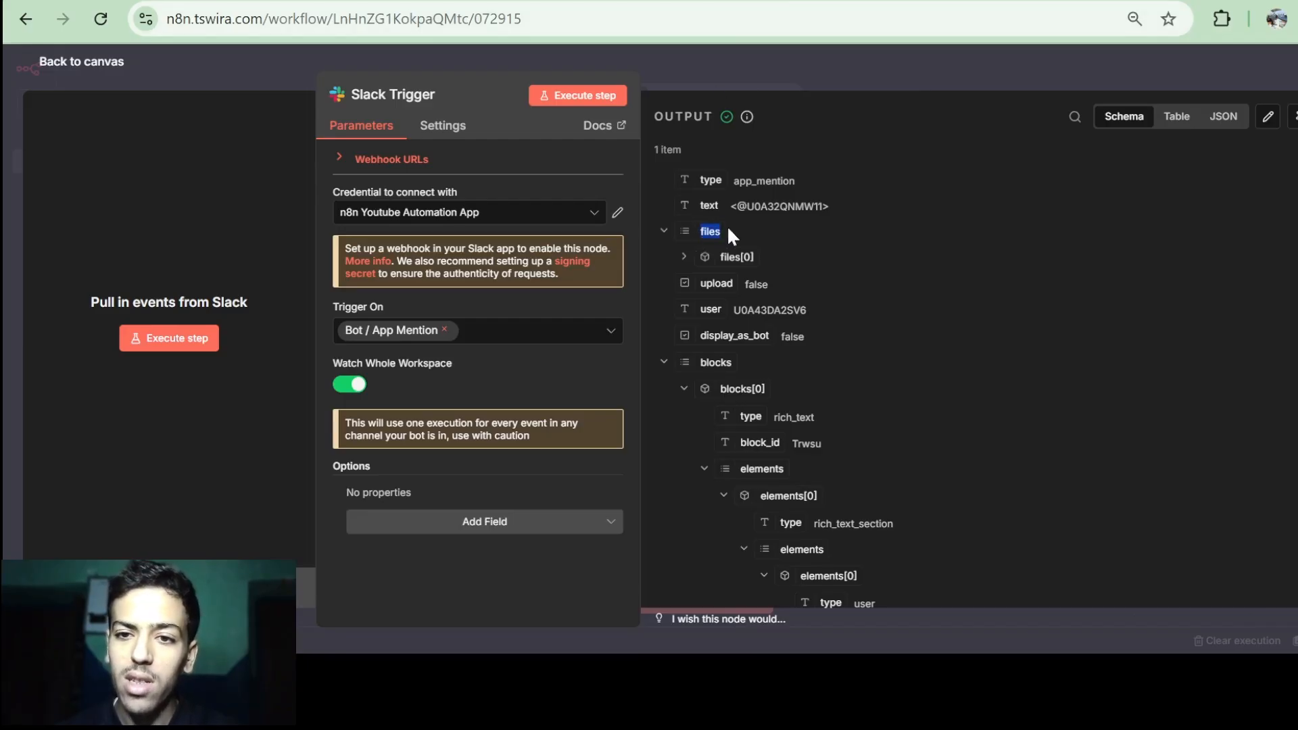
left_click(121, 63)
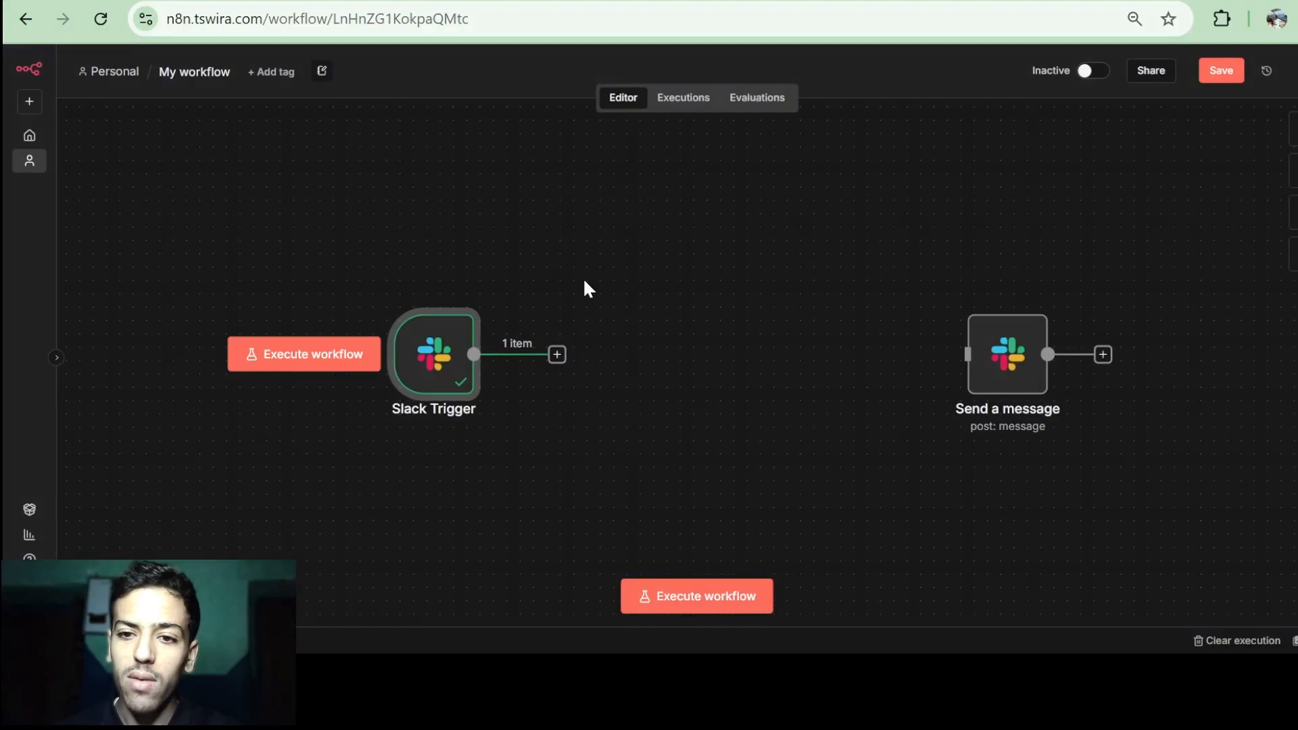
Add an If node after the Slack Trigger by searching 'If'.
left_click(556, 357)
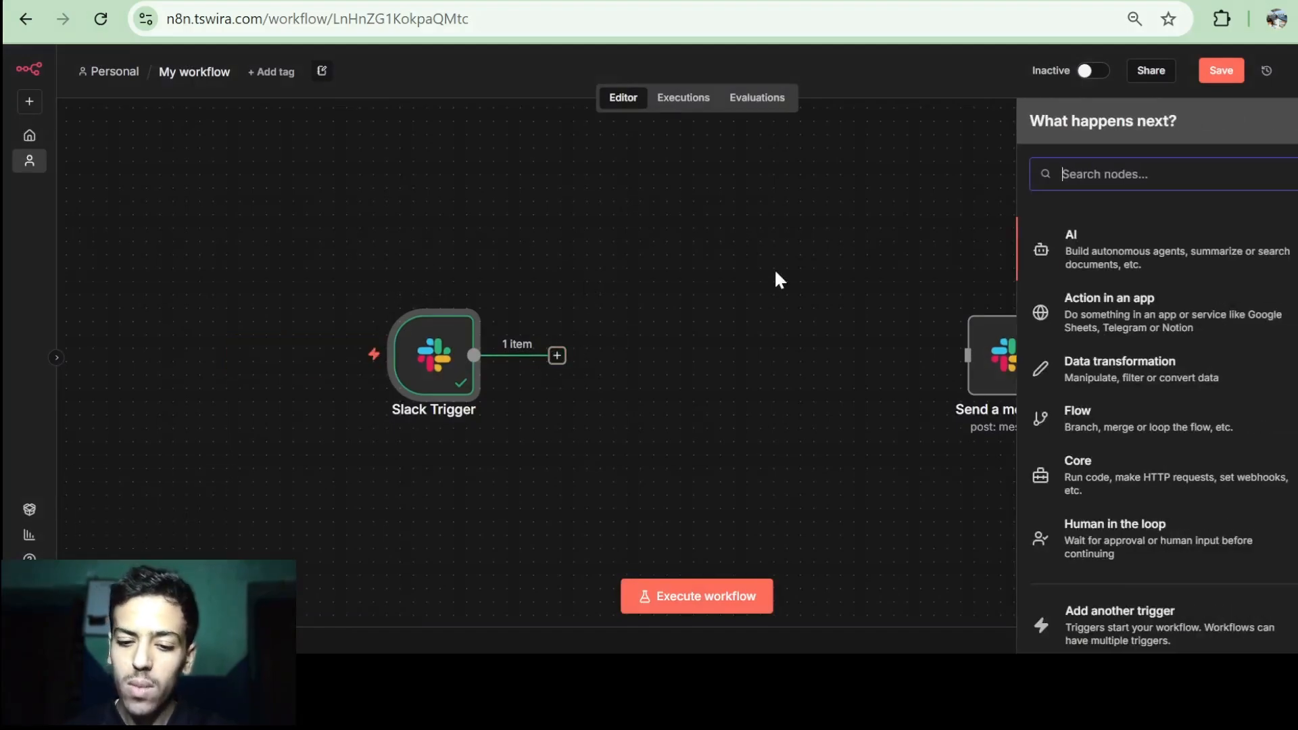
type("If")
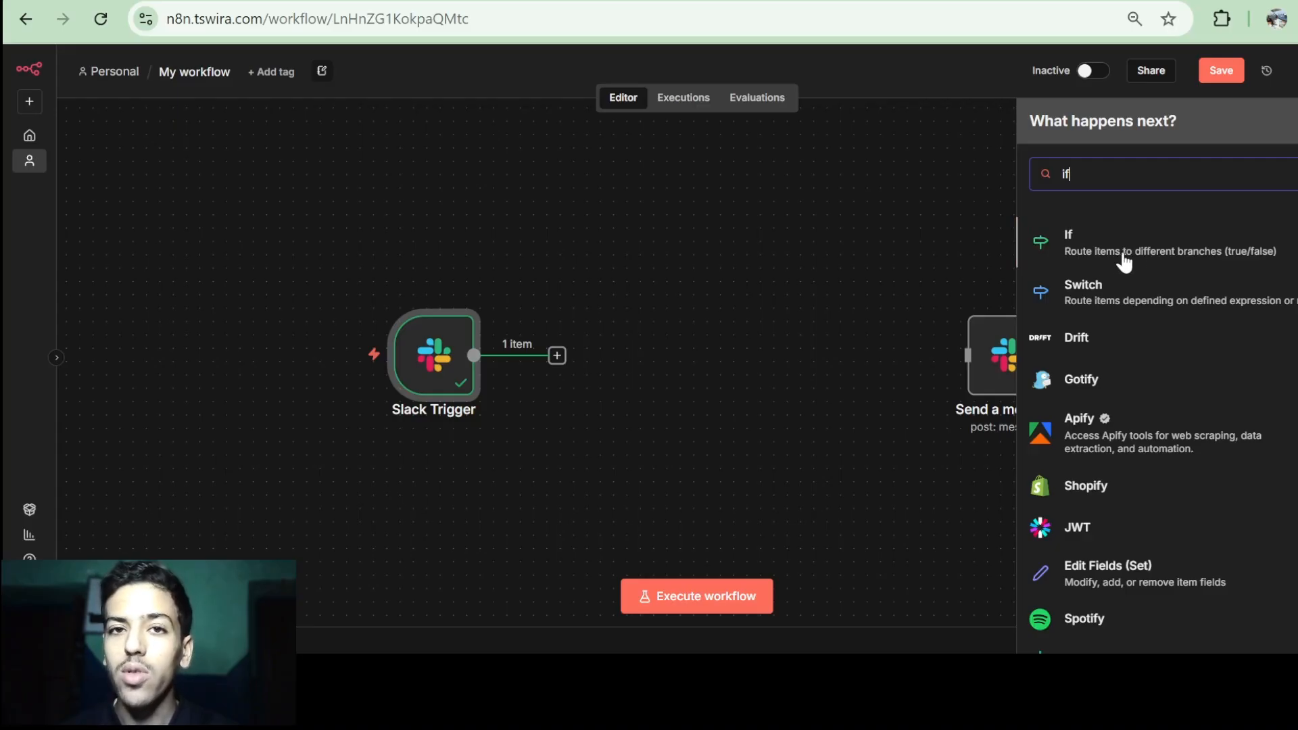
left_click(1178, 252)
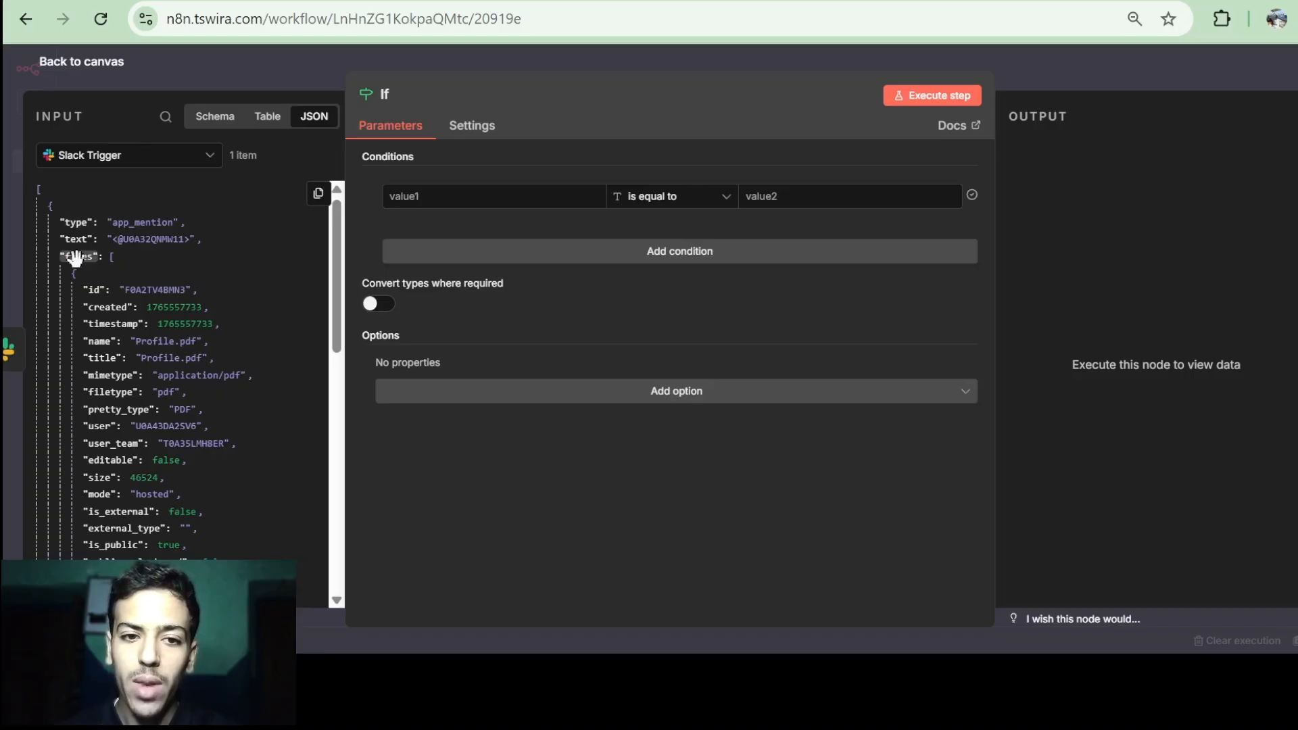
Set the If condition to {{ $json.files }} with the Array 'exists' operator.
left_click_drag(76, 256, 446, 195)
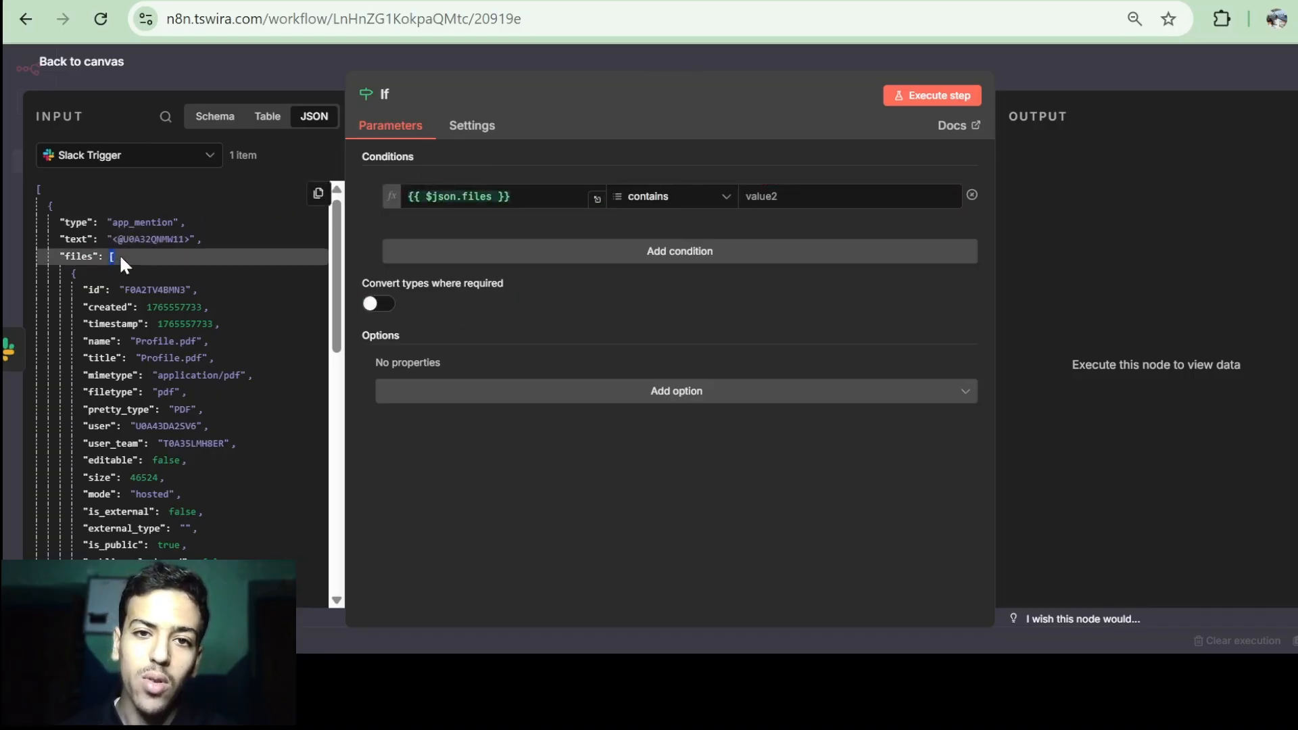
left_click(649, 197)
mouse_move(659, 359)
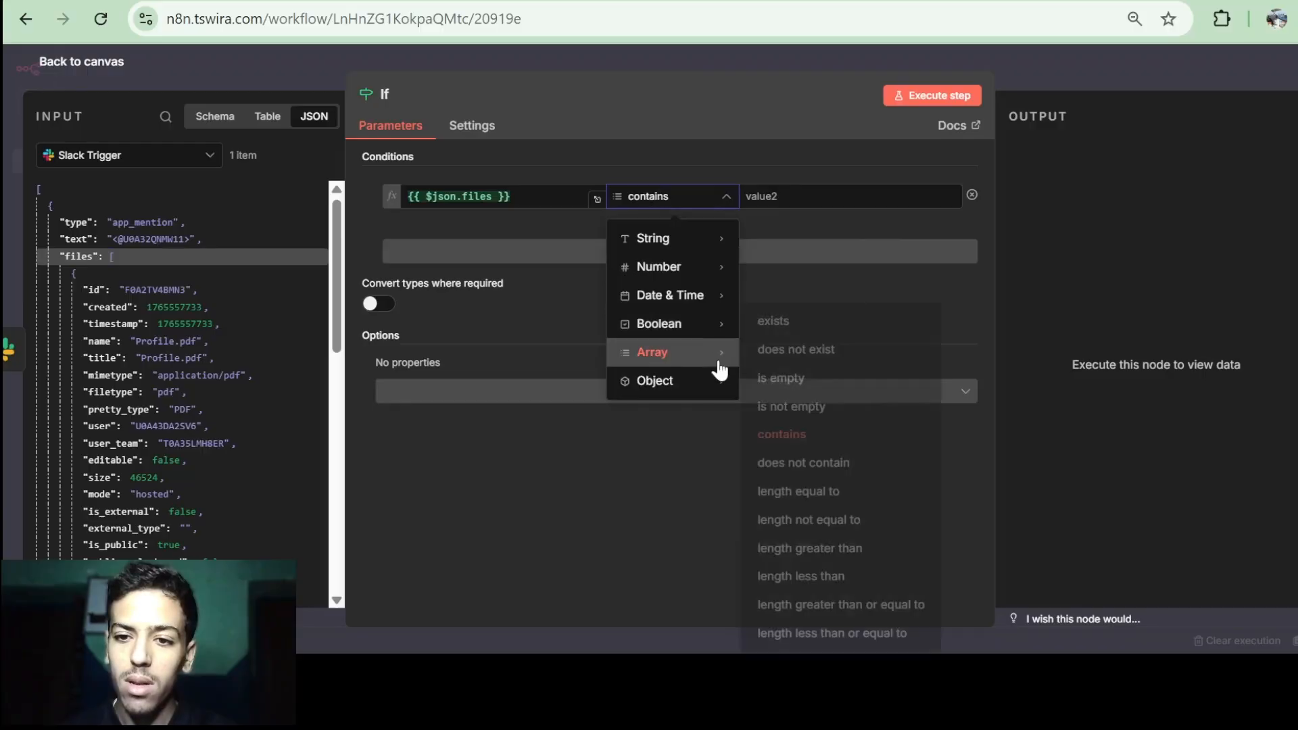
left_click(791, 323)
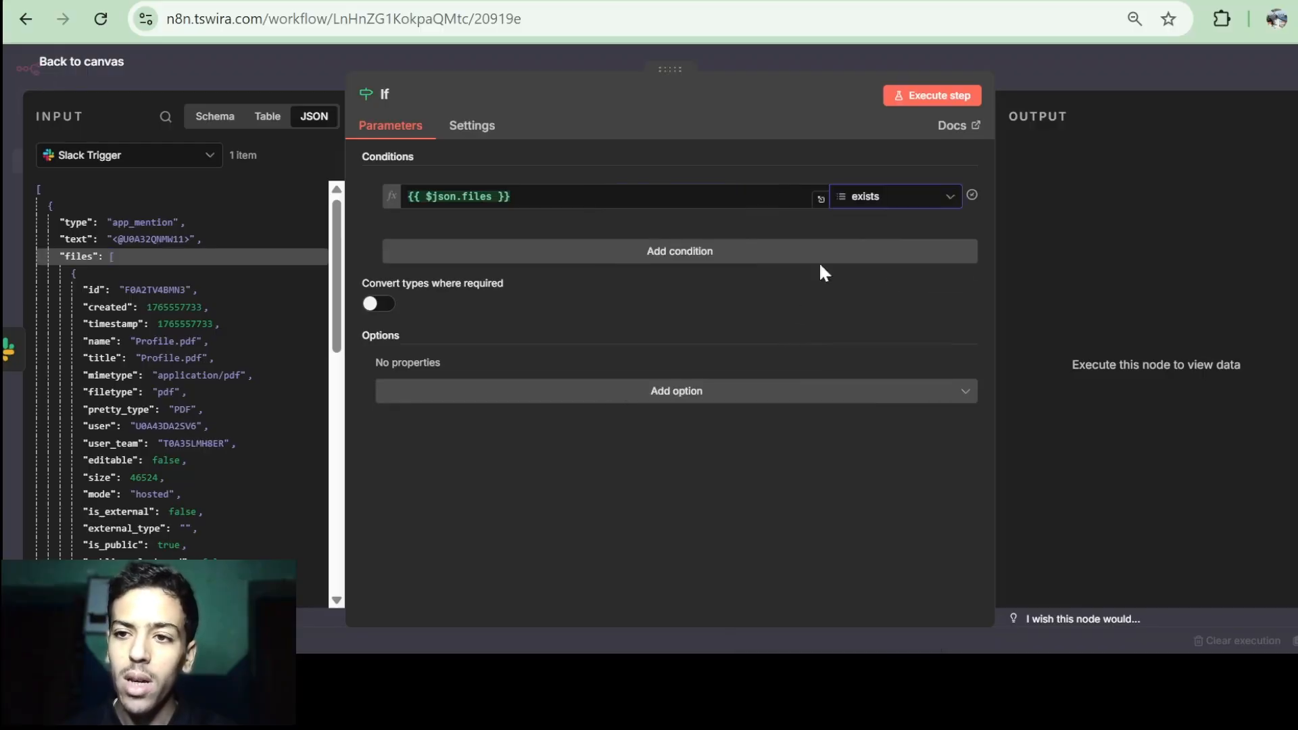
Execute the If node, compare the false and true branch outputs, and return to the canvas.
left_click(900, 108)
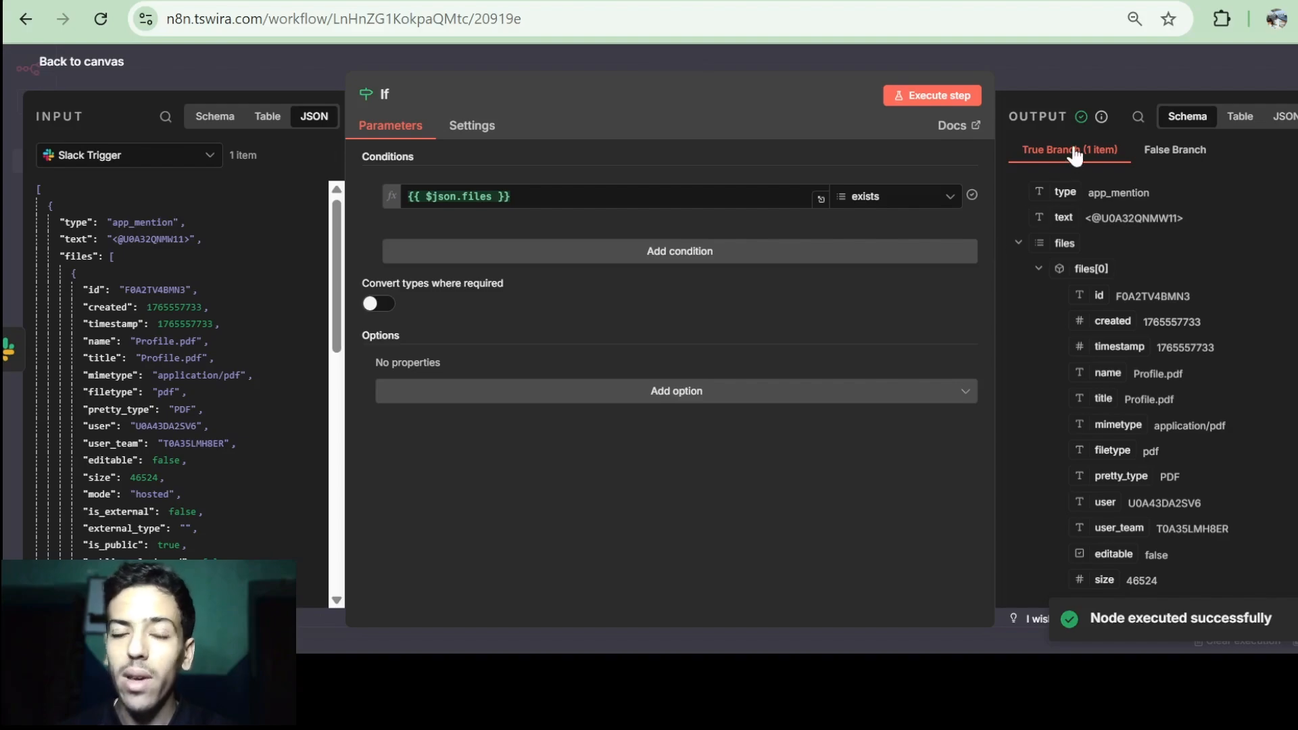
left_click(1180, 155)
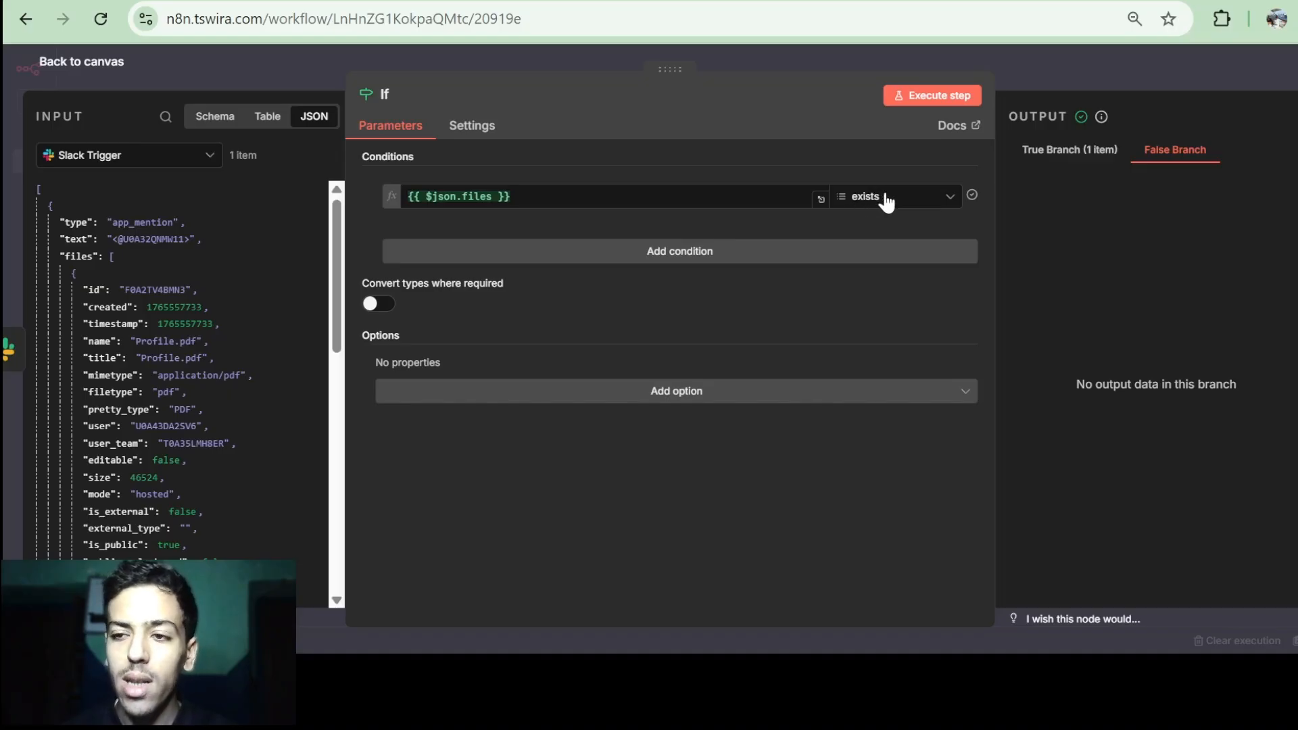
left_click(1065, 161)
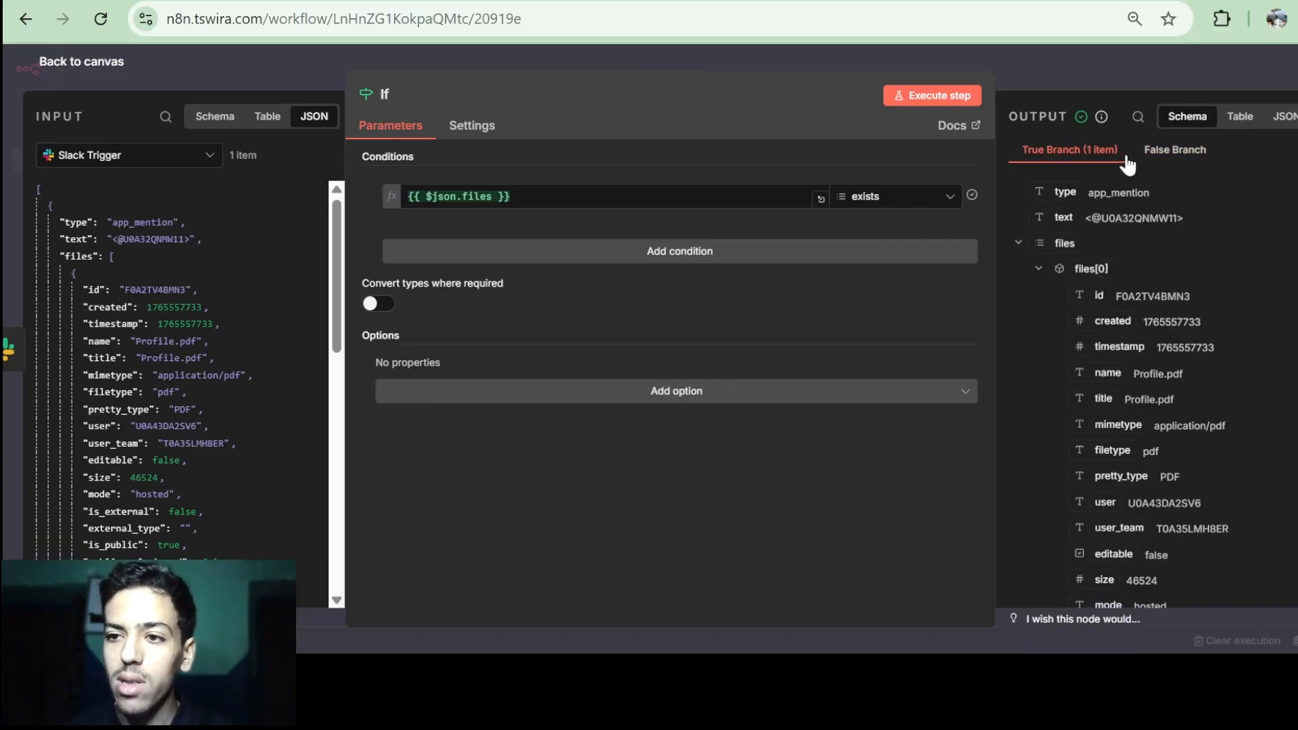
left_click(71, 64)
scroll(533, 297, "right", 1)
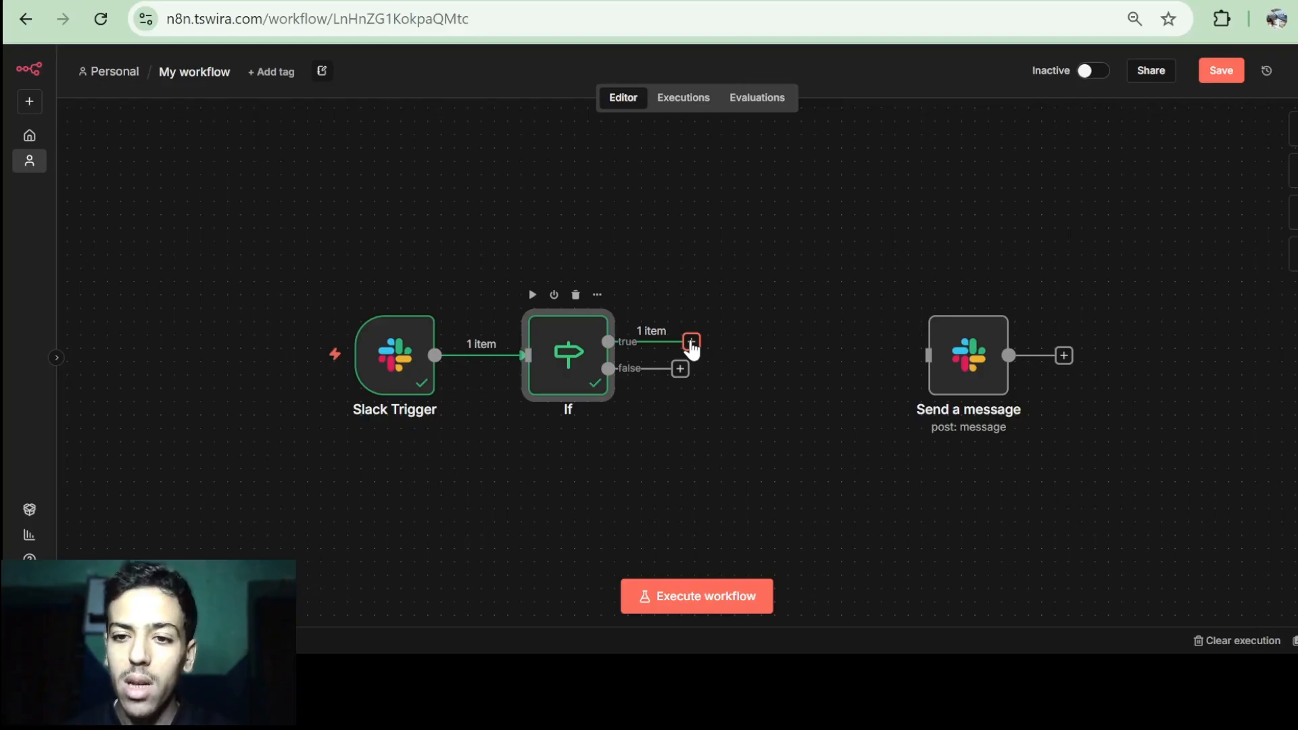
Add a Loop Over Items node on the If node's true output.
double_click(577, 357)
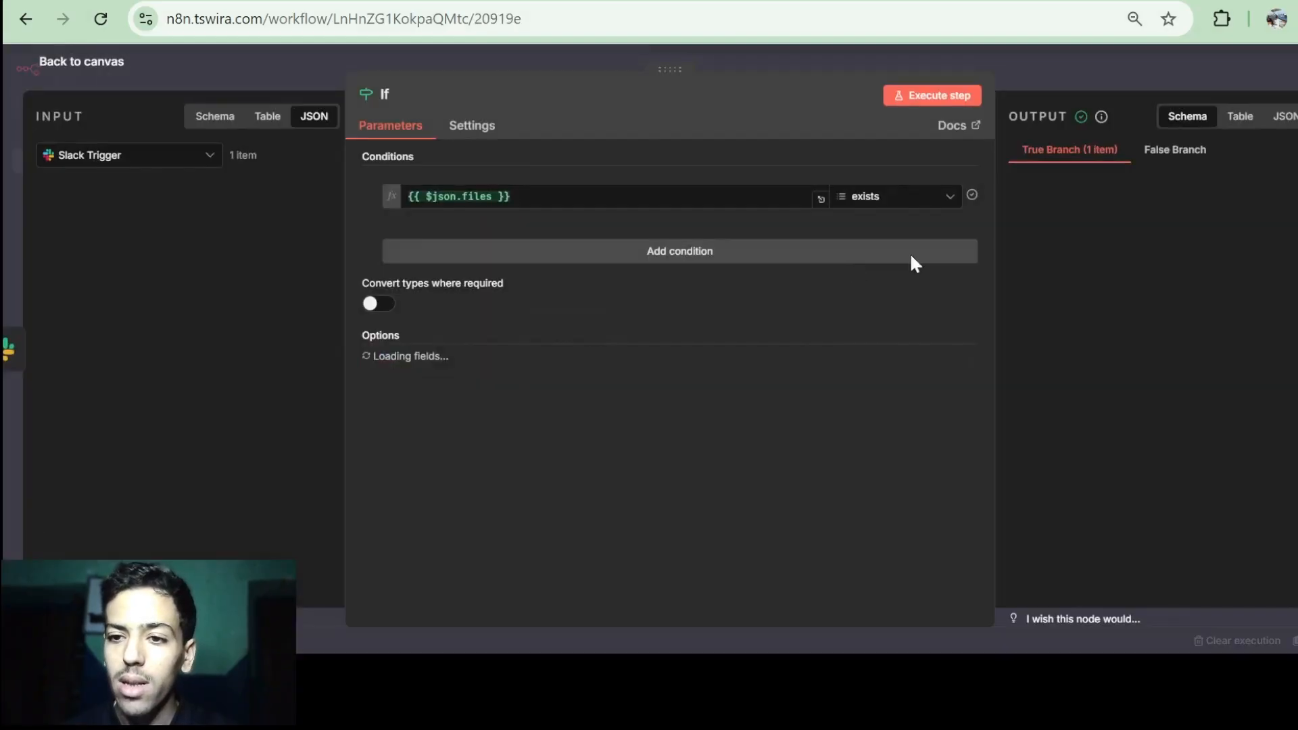
left_click(1038, 269)
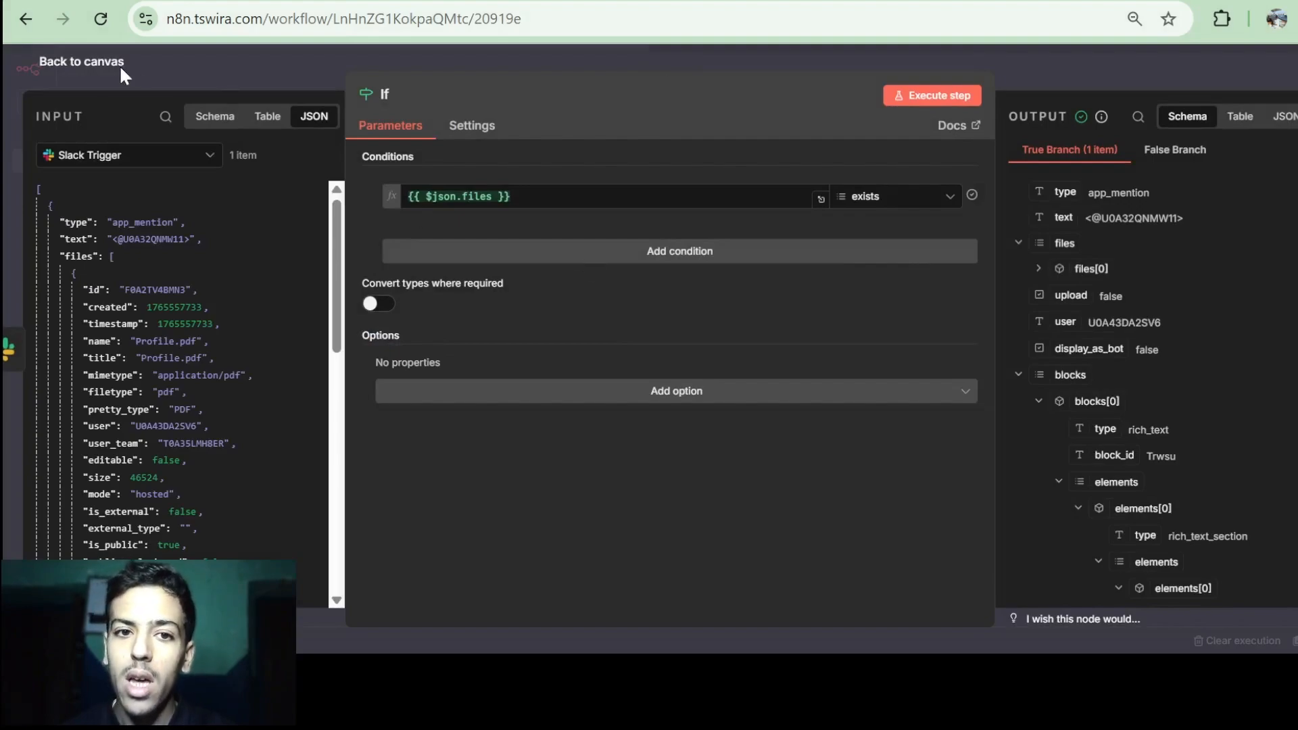
left_click(95, 62)
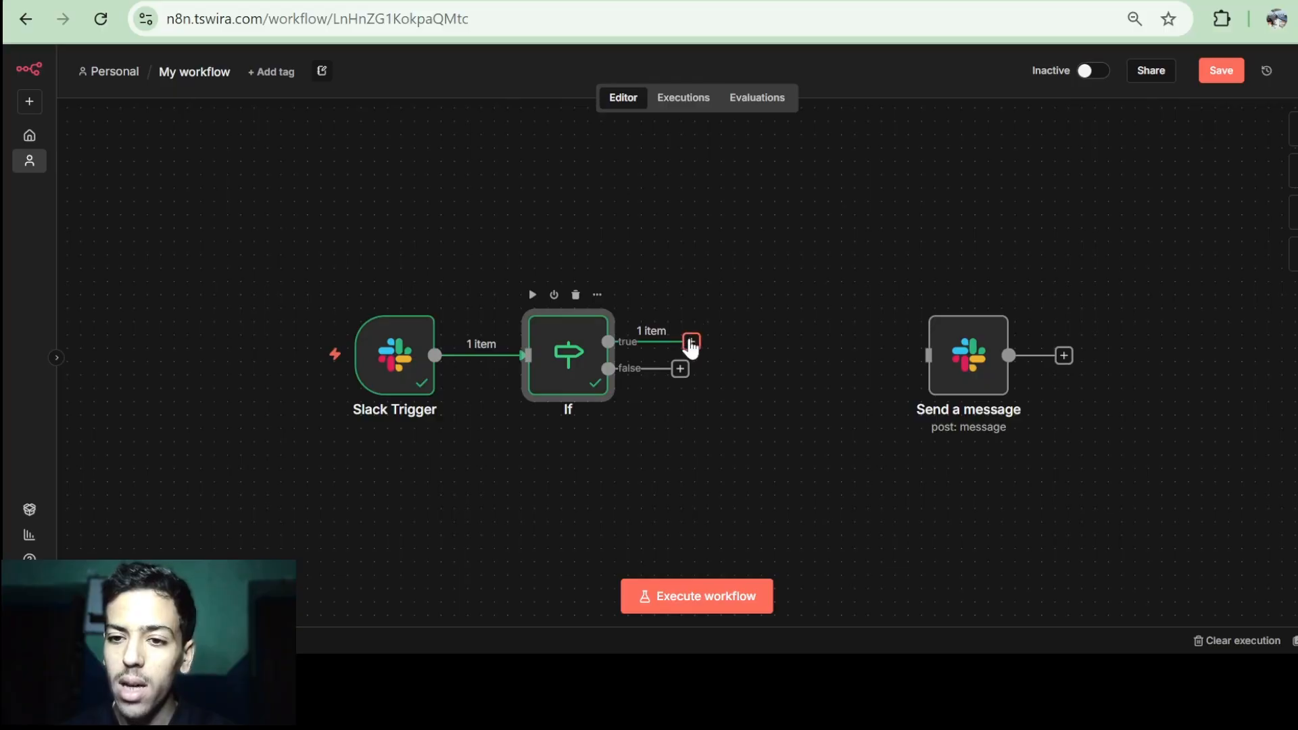
left_click(691, 342)
type("loo")
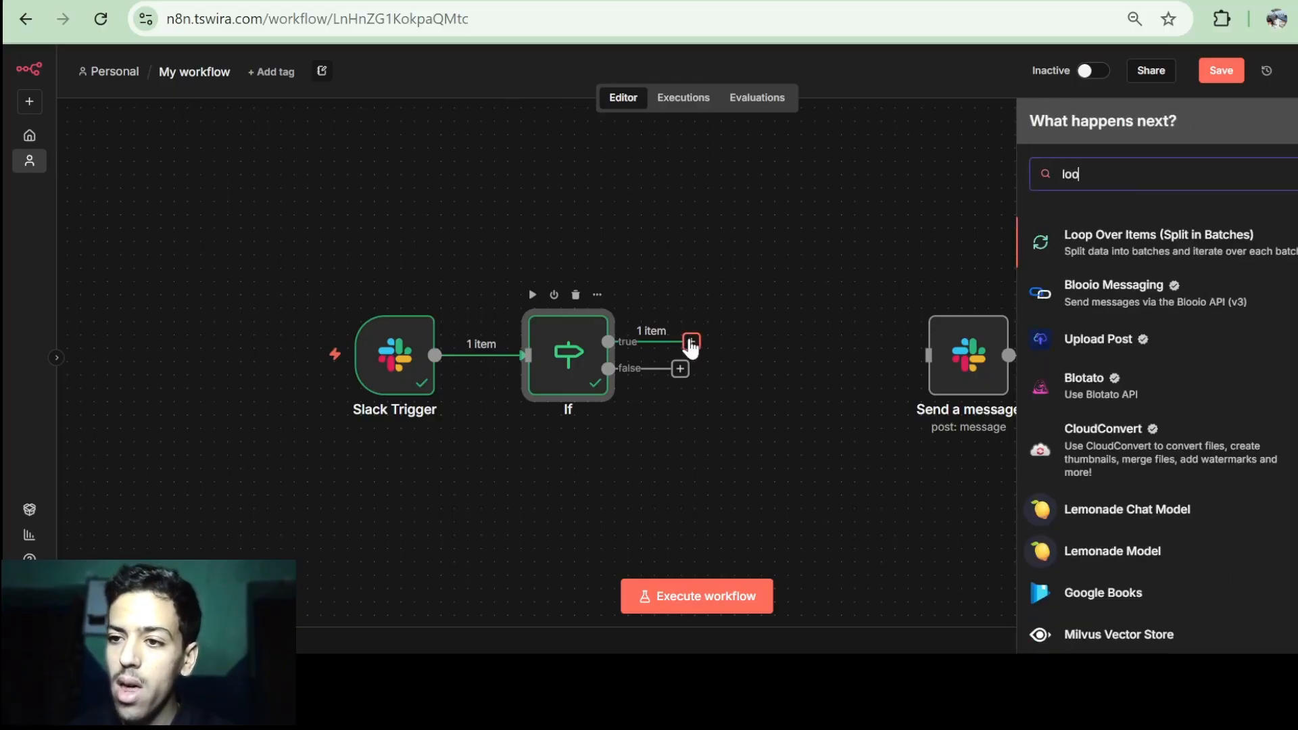
left_click(1184, 251)
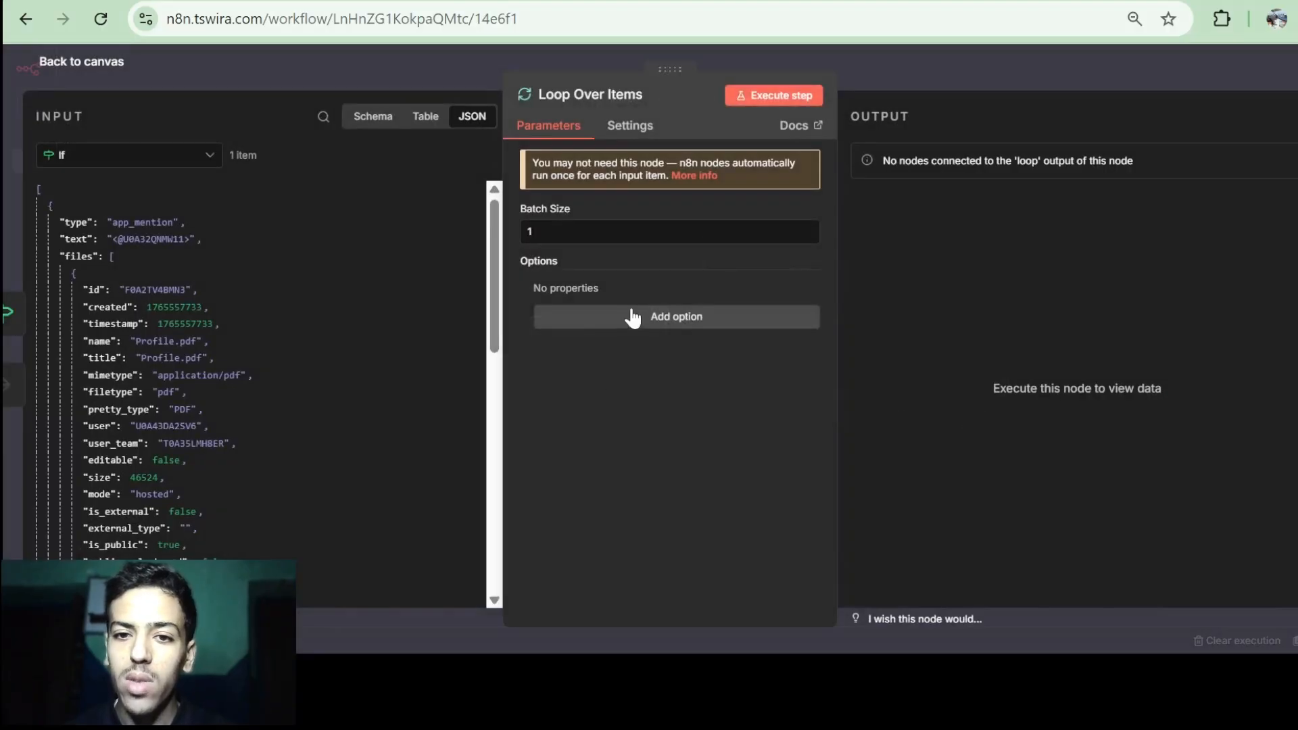
left_click(77, 66)
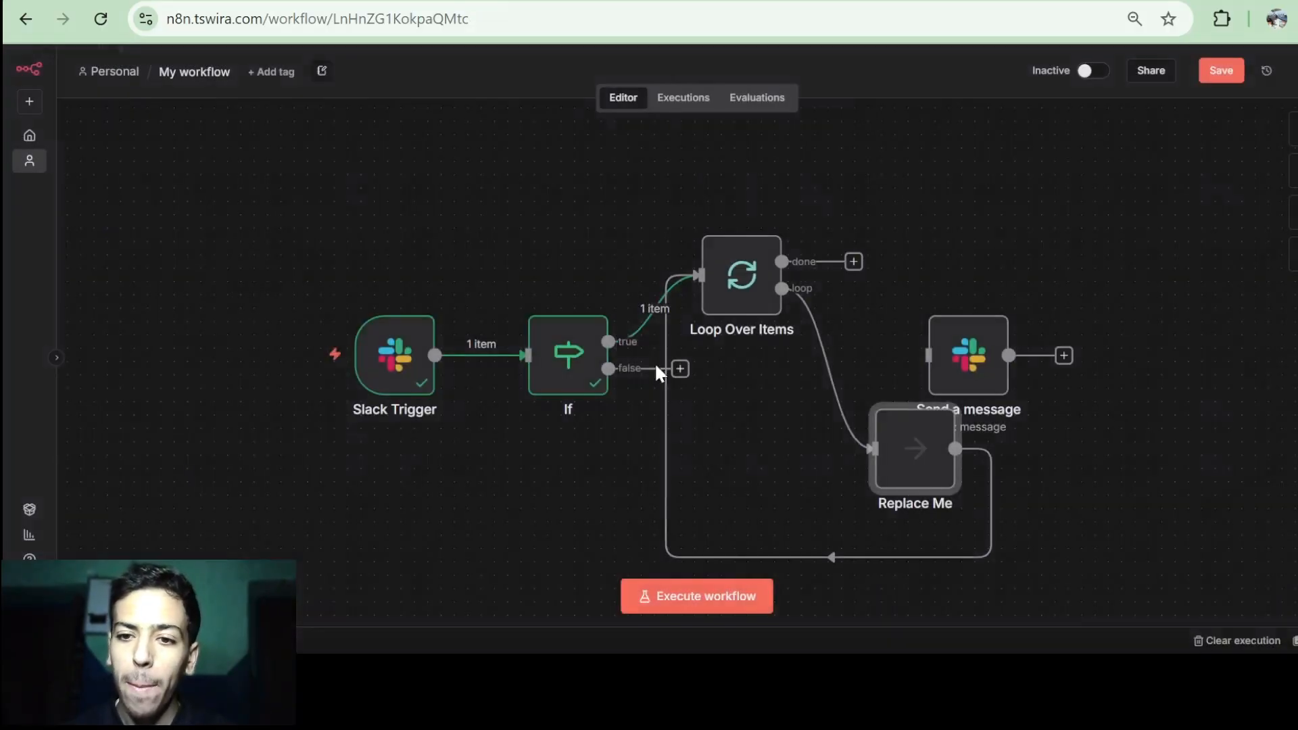
Delete the Replace Me placeholder and its loop-back connection, tidying node positions.
scroll(655, 362, "down", 1)
scroll(655, 362, "right", 1)
left_click_drag(933, 318, 1285, 306)
left_click(877, 416)
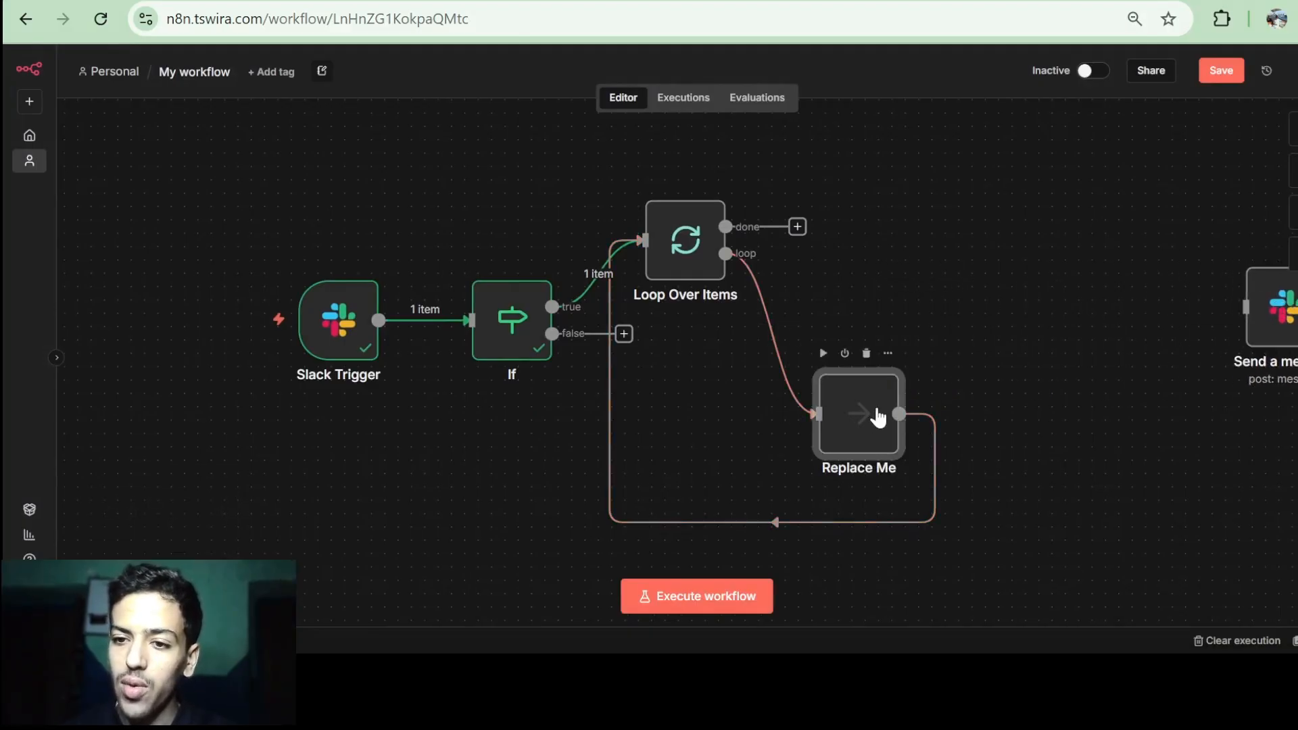
key("Delete")
left_click(696, 365)
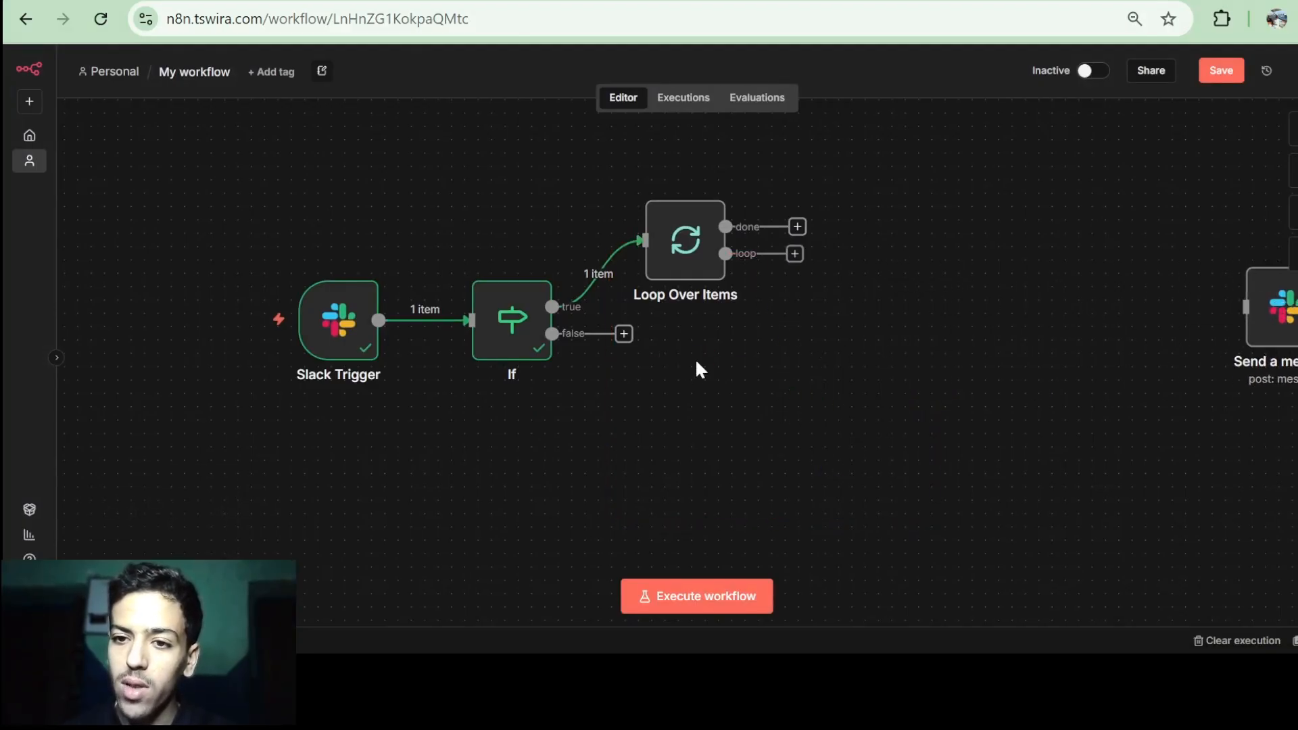
scroll(817, 294, "up", 1)
left_click_drag(706, 275, 722, 236)
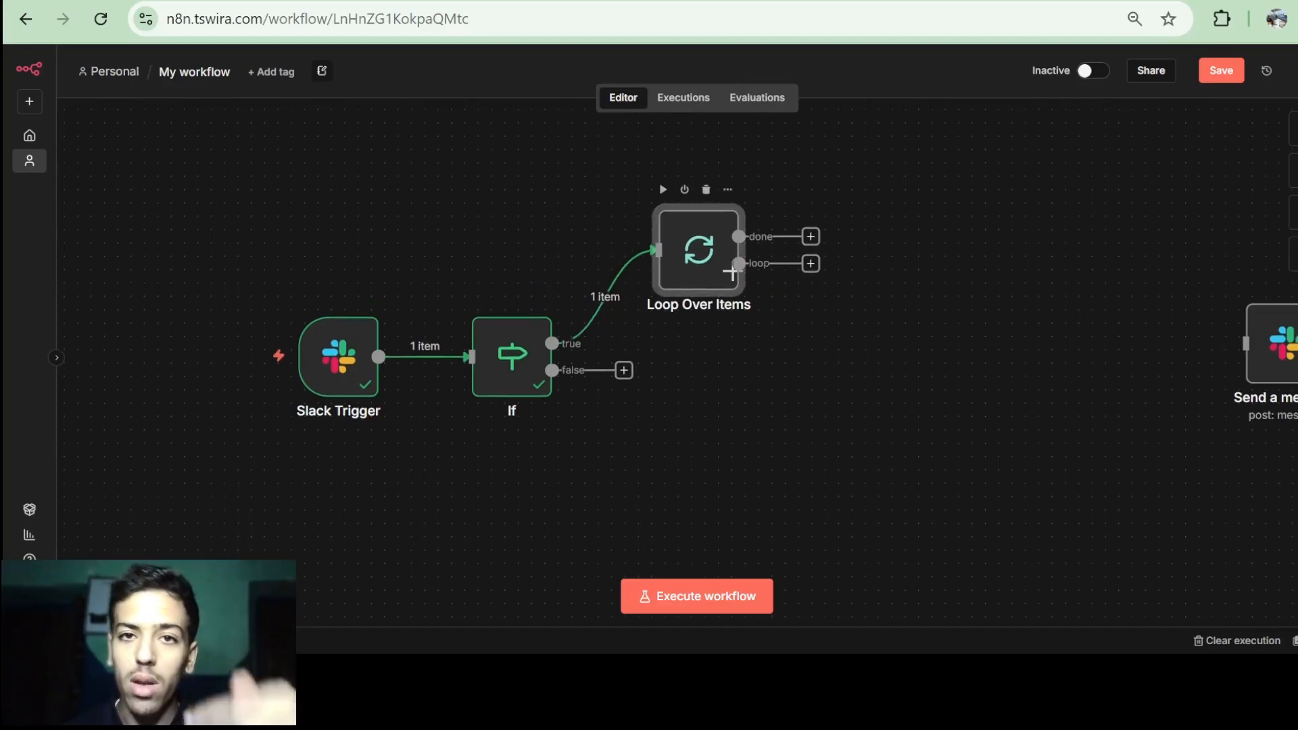
scroll(819, 330, "up", 1)
scroll(817, 326, "right", 1)
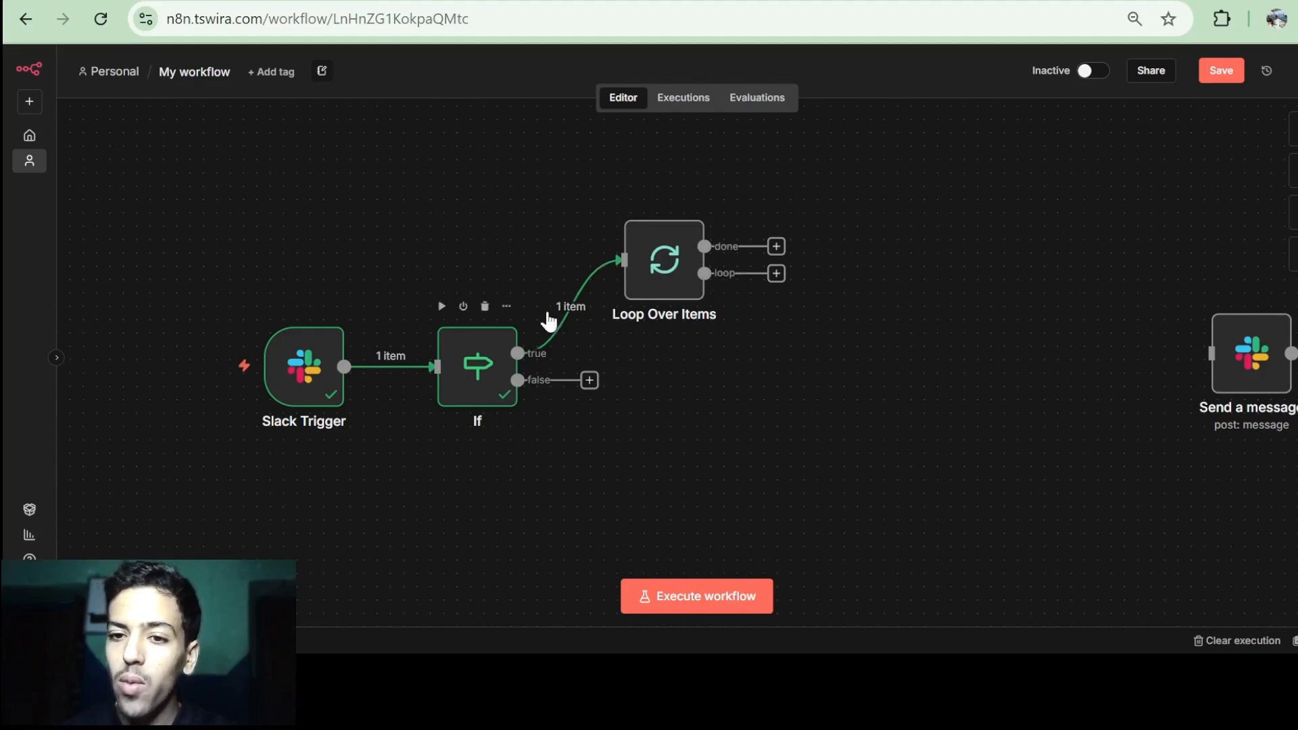
mouse_move(588, 313)
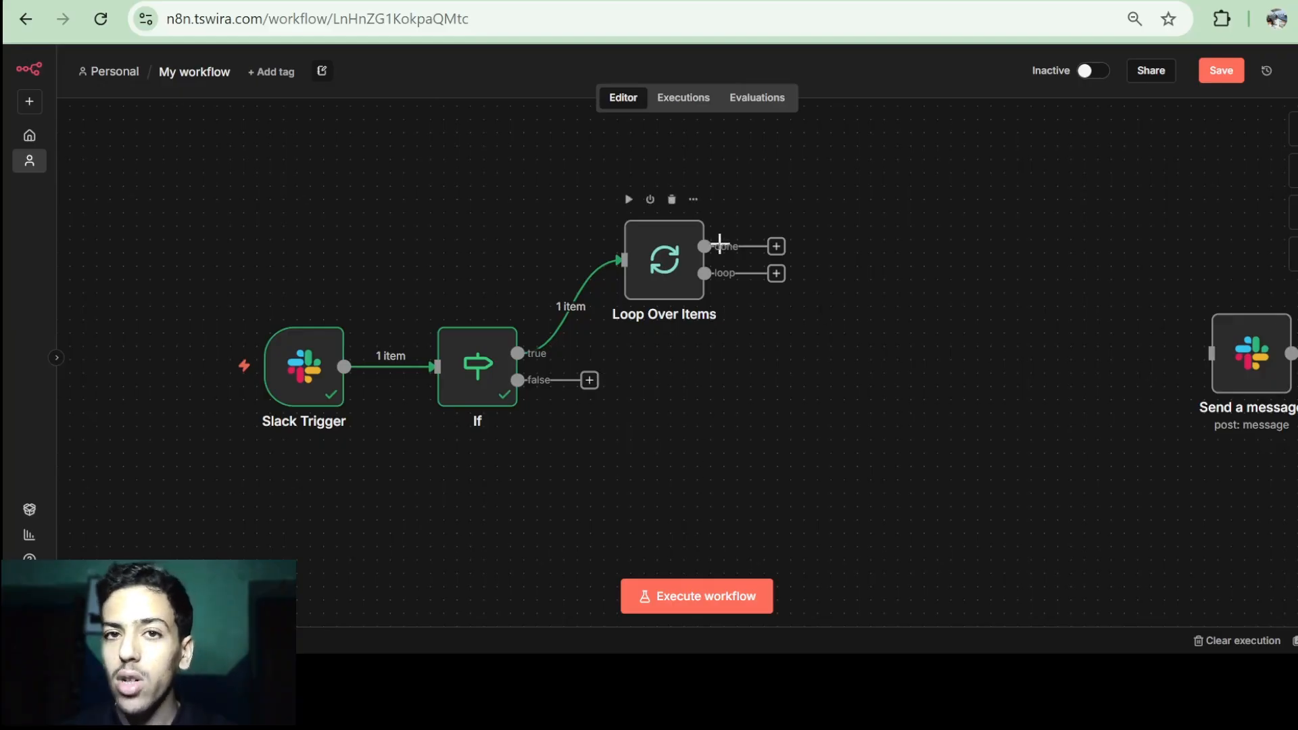
scroll(720, 241, "right", 1)
scroll(719, 241, "up", 1)
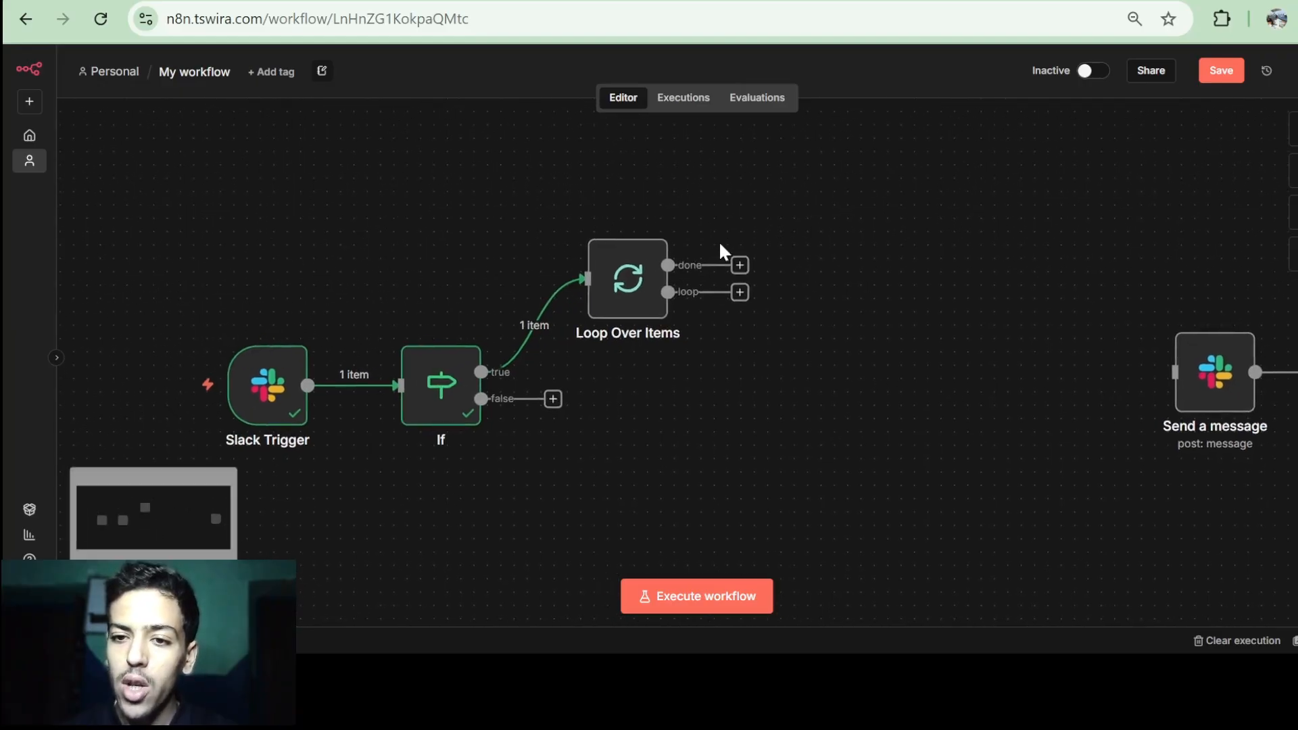
left_click(804, 2)
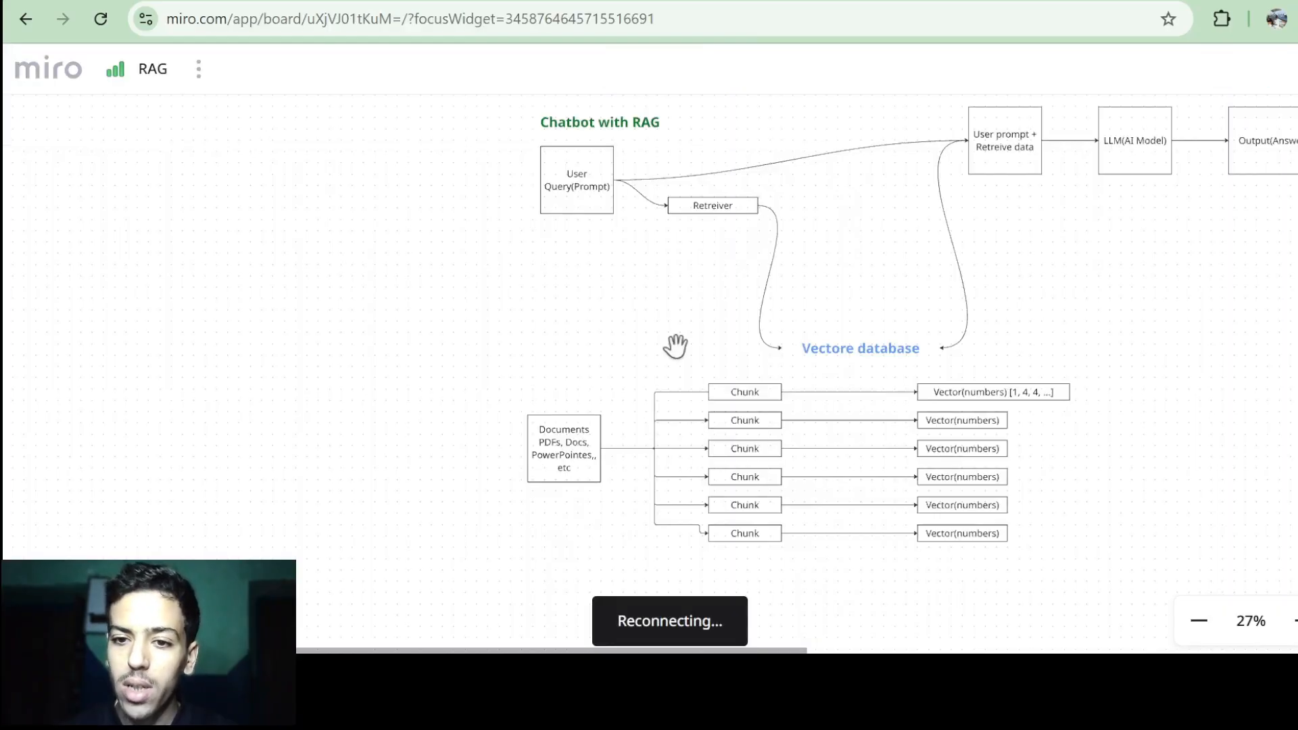
scroll(667, 349, "down", 1)
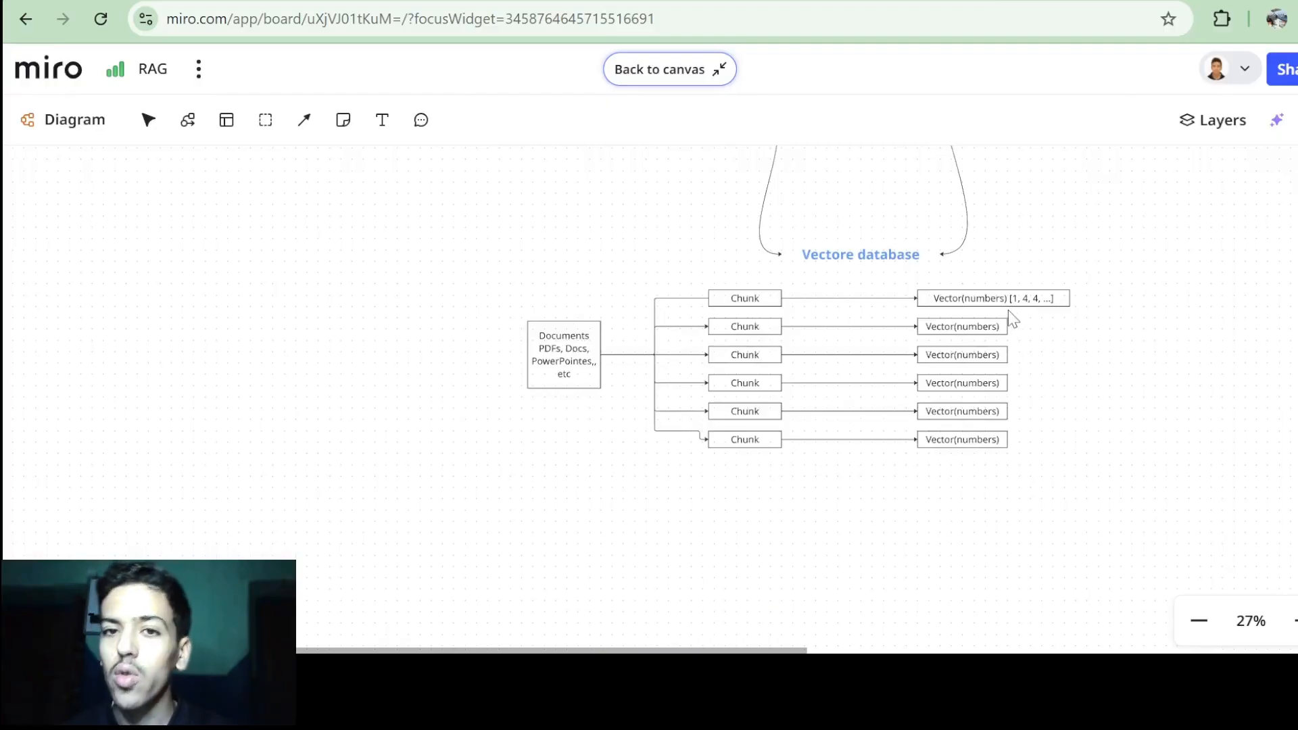
Run Loop Over Items, then search 'HTT' for a node on its loop output.
left_click(405, 2)
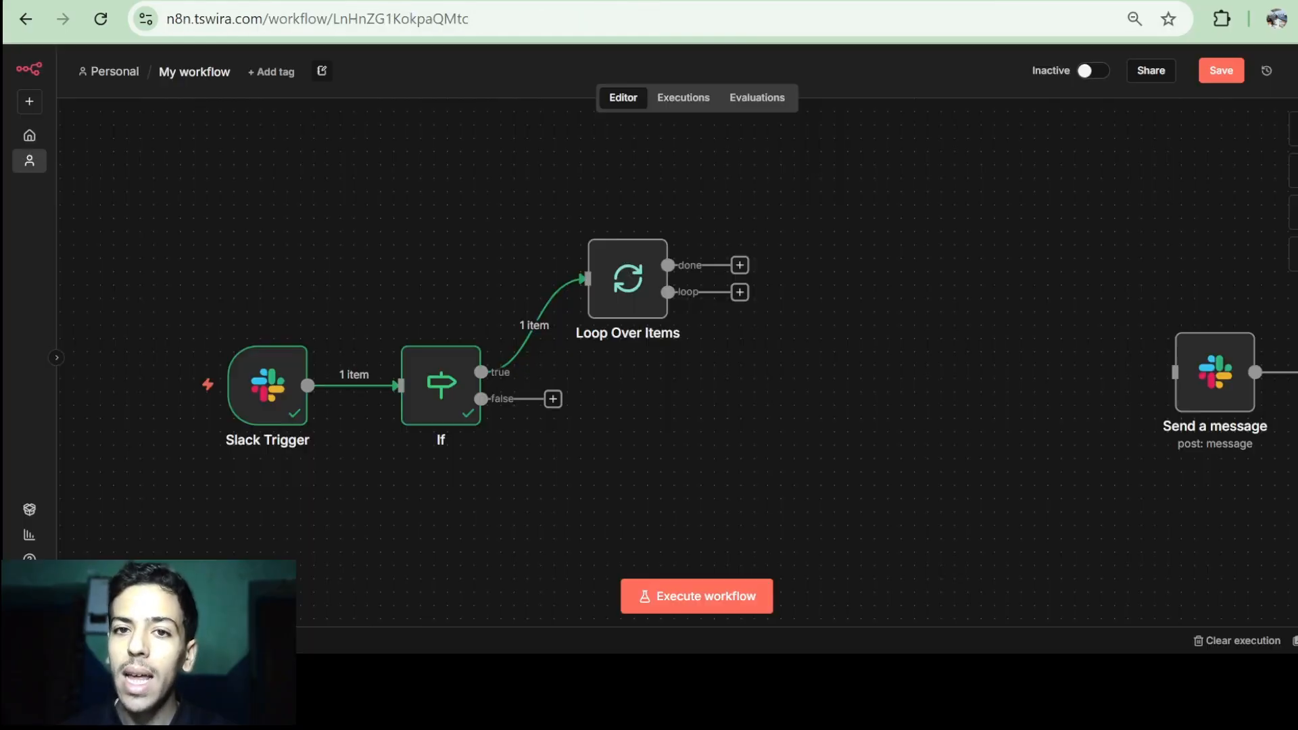
scroll(678, 284, "up", 1)
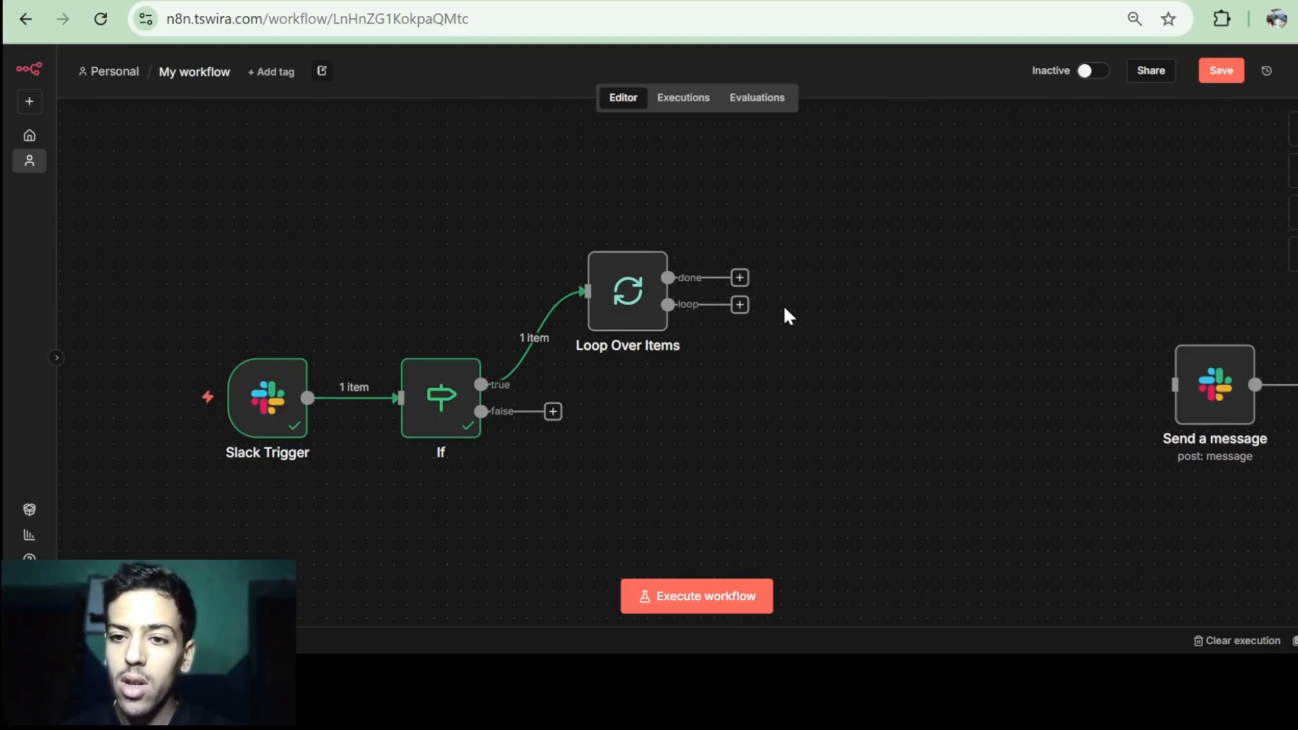
left_click_drag(817, 292, 791, 309)
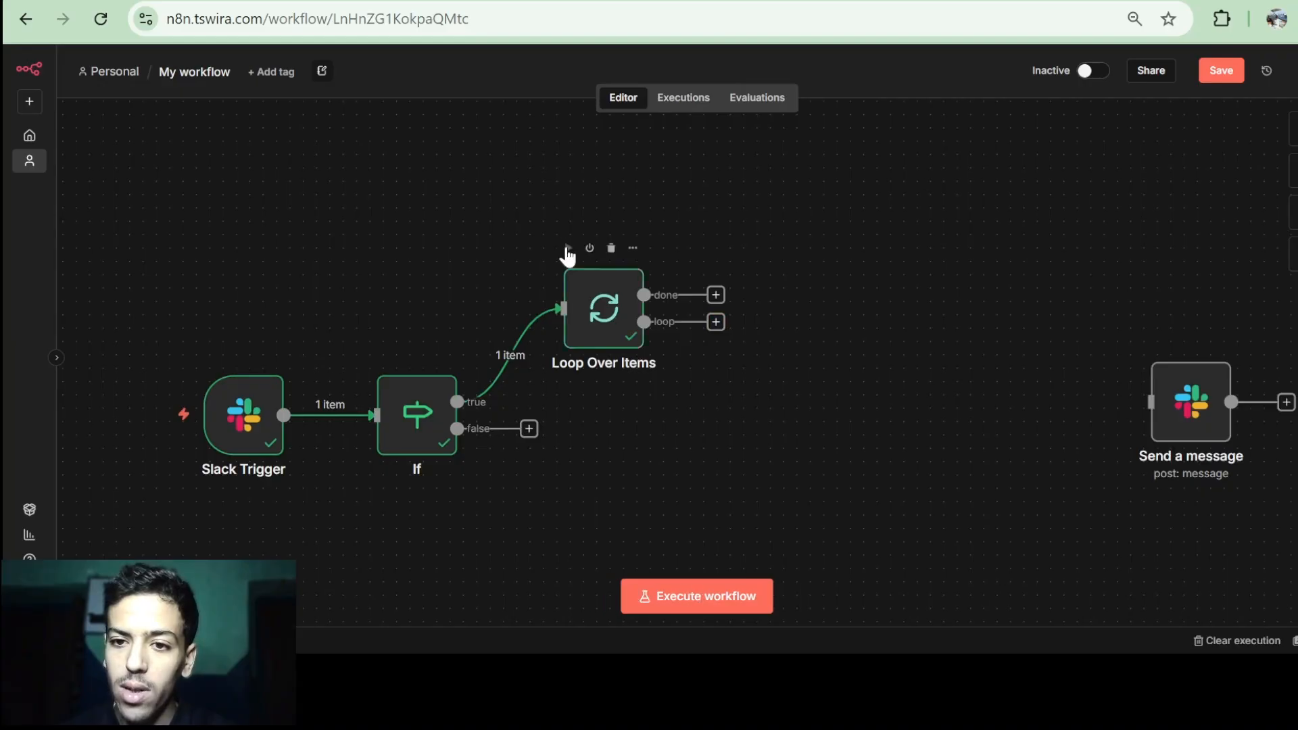
left_click(567, 248)
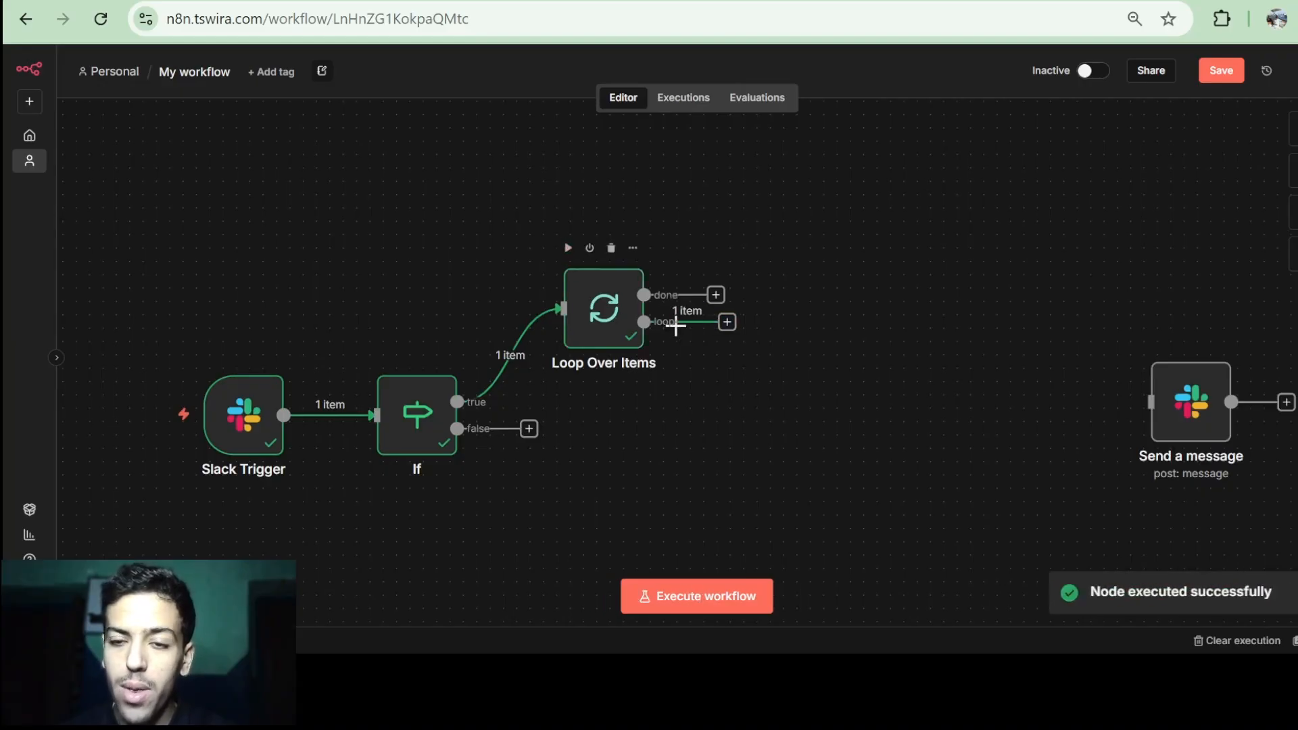
left_click(727, 322)
type("HTT")
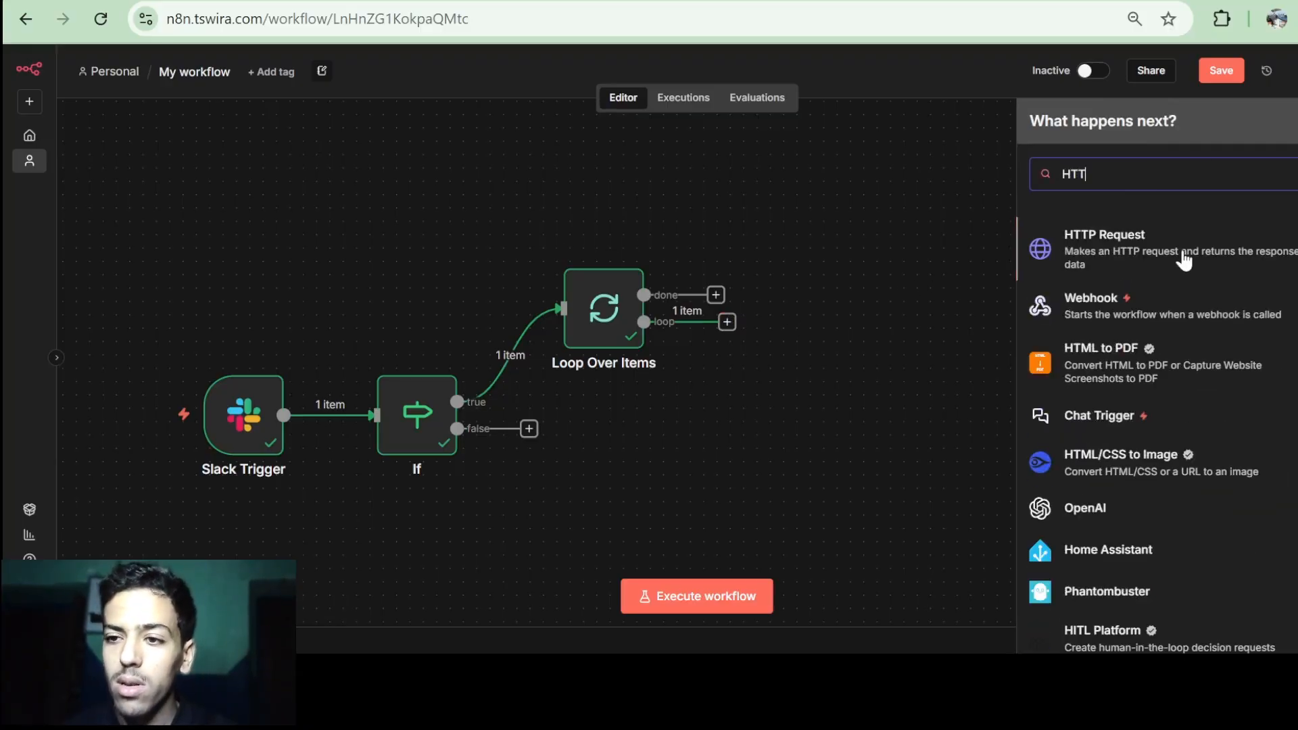
Add an HTTP Request with URL {{ $json.files[0].url_private }} and execute it once.
left_click(1184, 258)
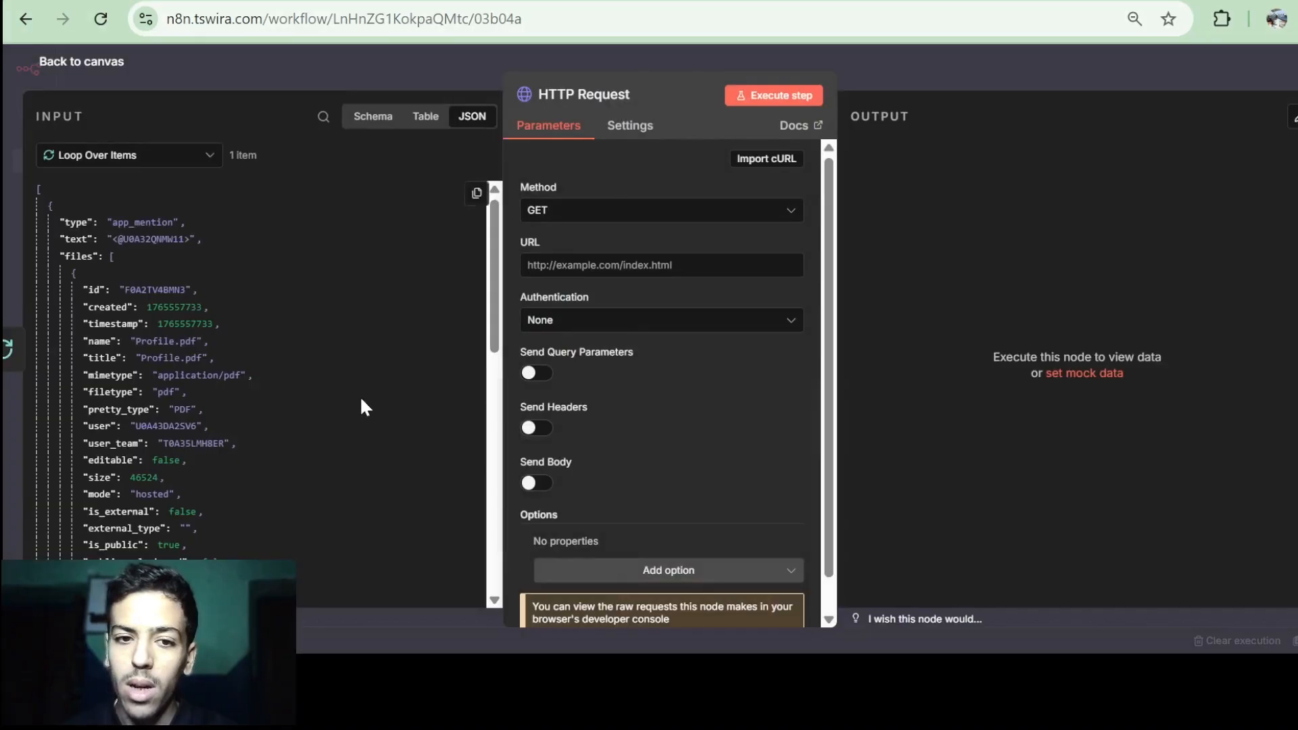
scroll(361, 401, "down", 5)
scroll(361, 402, "up", 2)
scroll(361, 402, "down", 3)
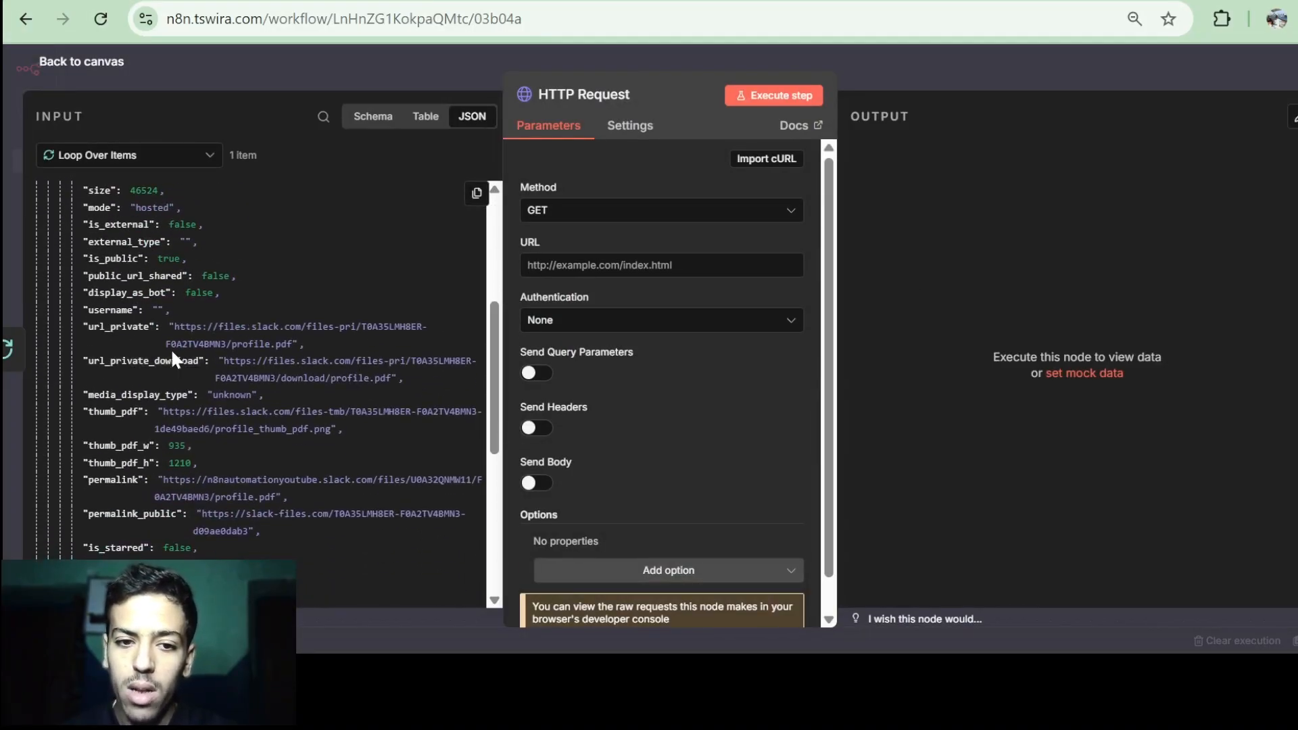
scroll(201, 373, "down", 1)
scroll(201, 371, "down", 2)
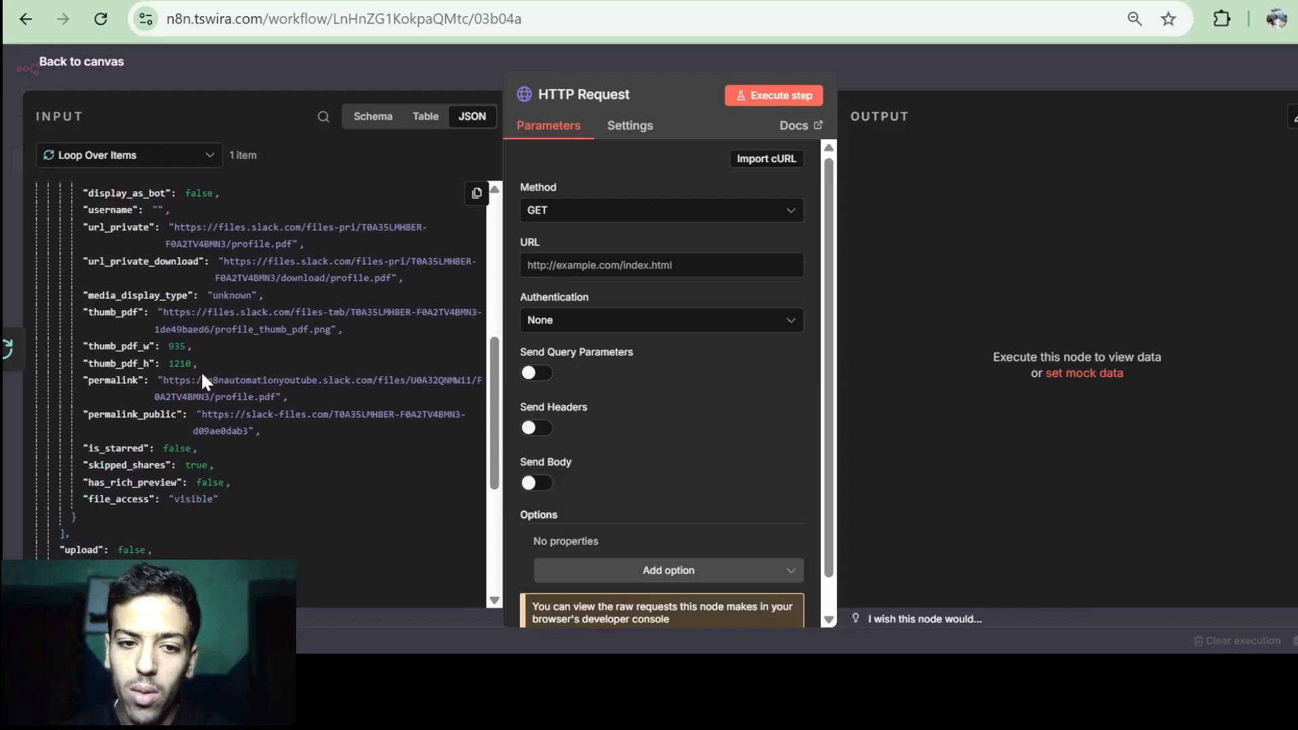
scroll(115, 419, "down", 5)
scroll(117, 431, "up", 10)
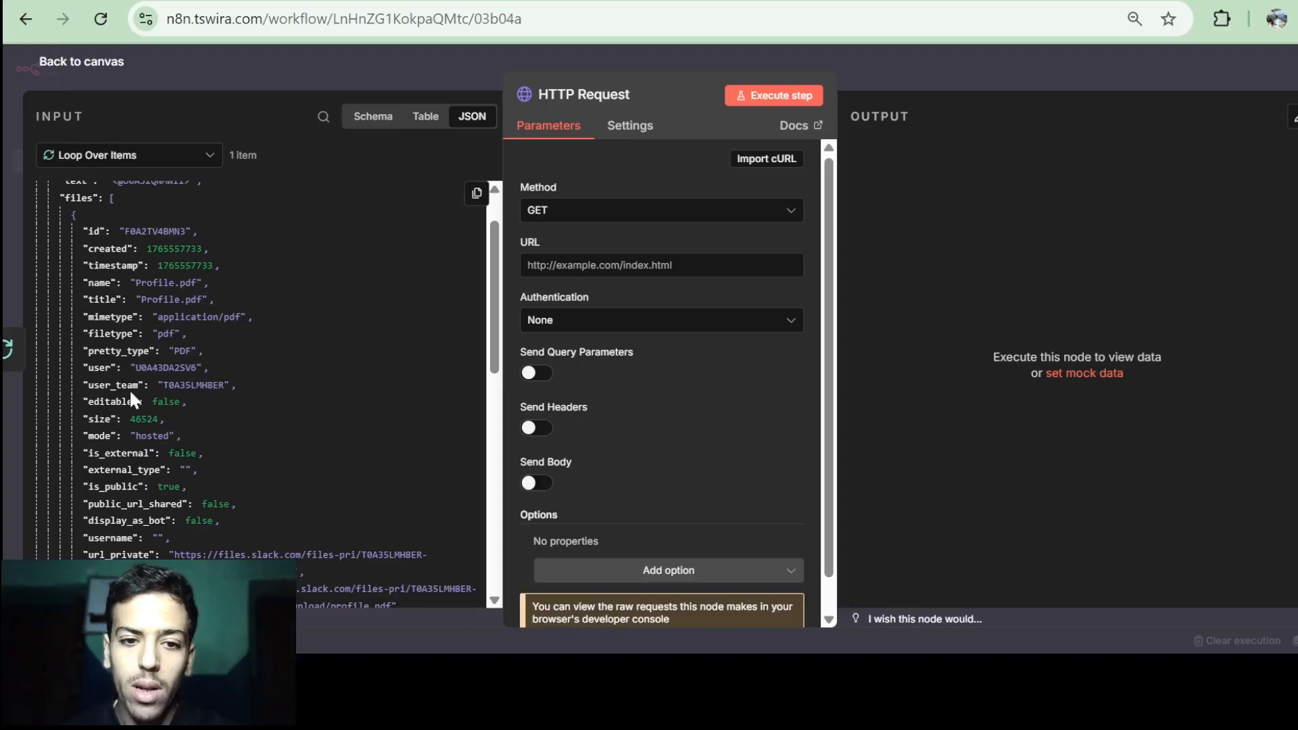
scroll(154, 480, "down", 3)
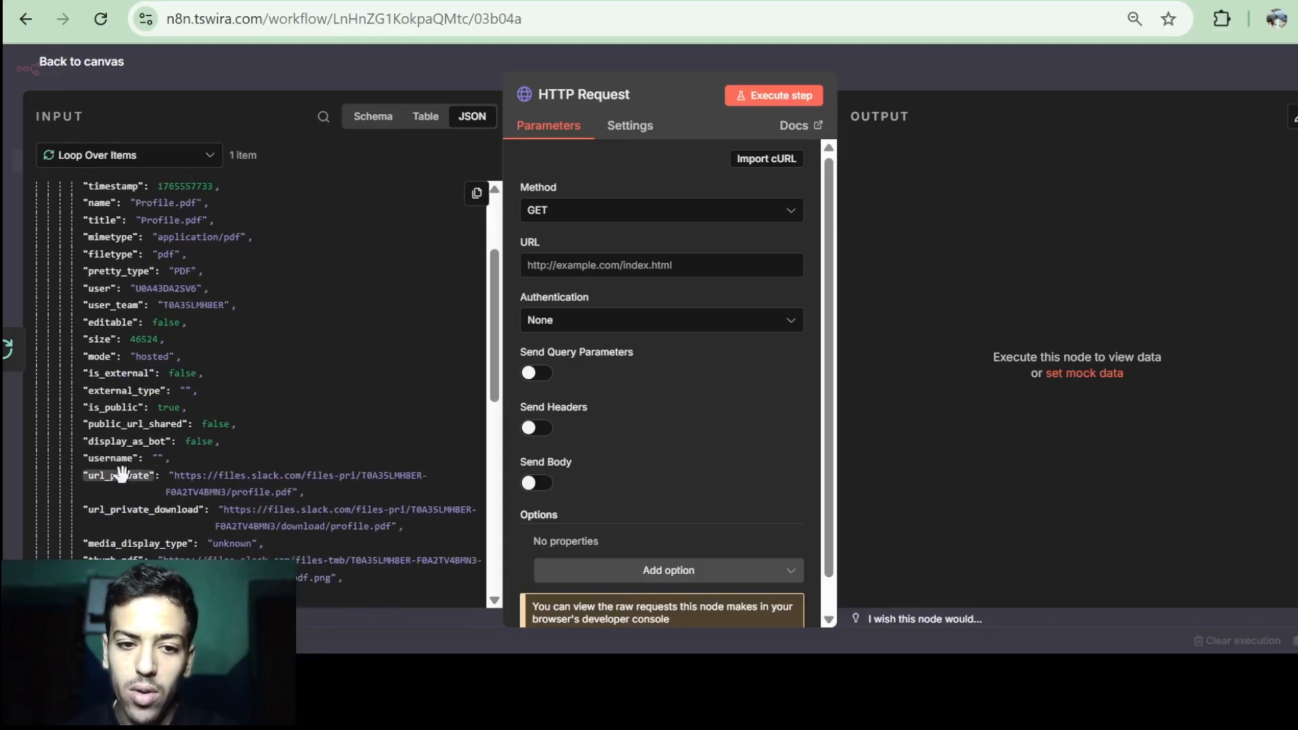
left_click_drag(119, 477, 596, 265)
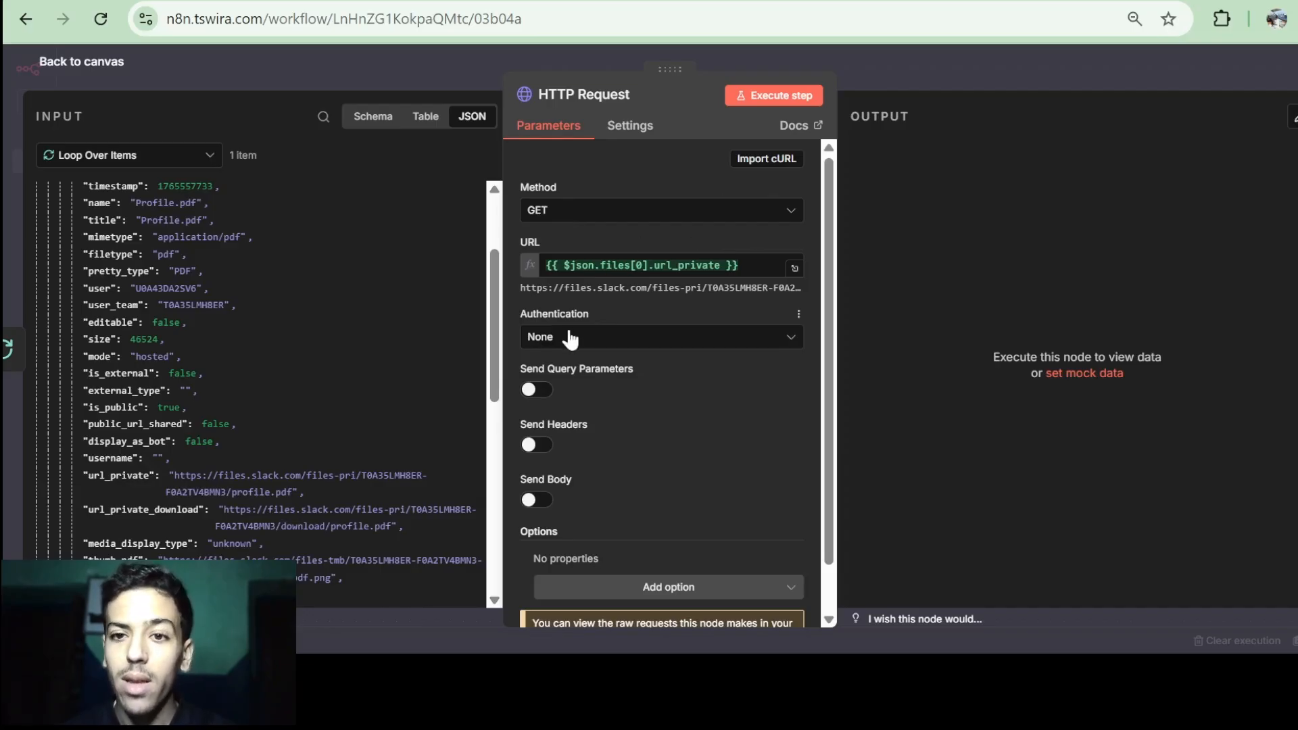
left_click(776, 89)
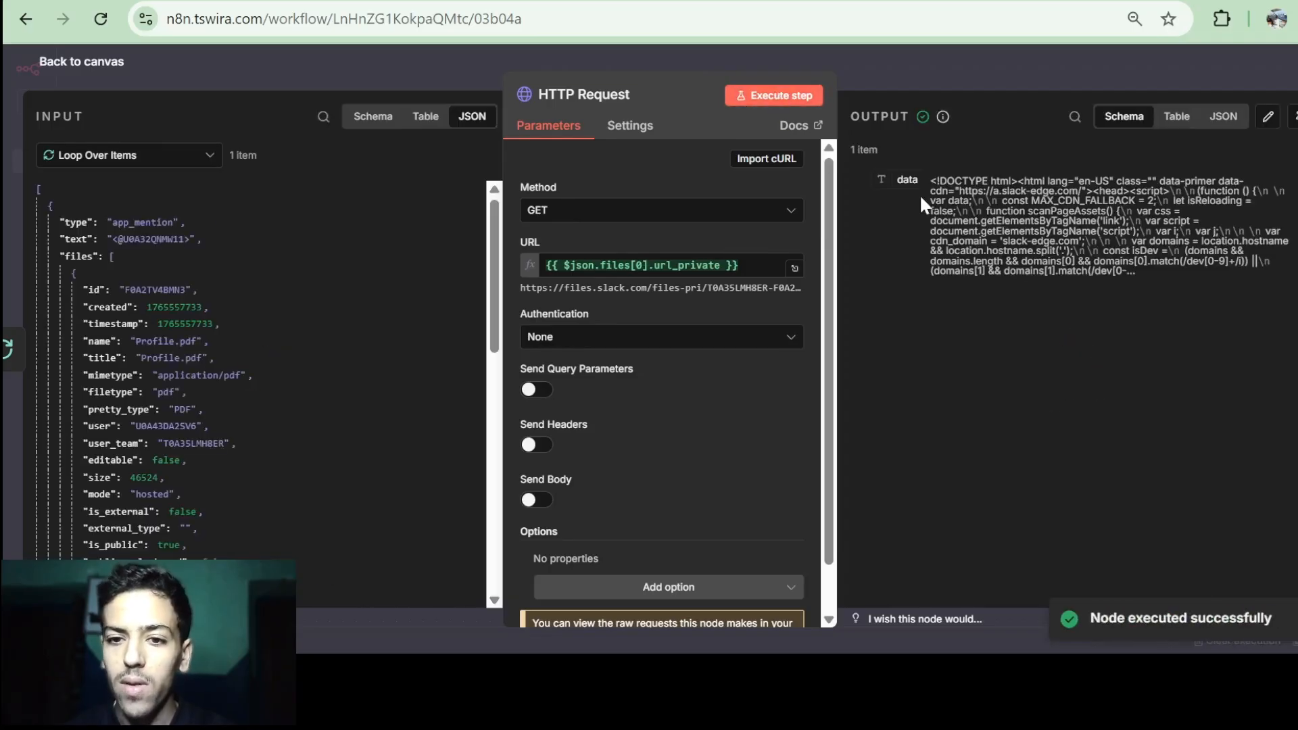
Authenticate the HTTP request with the predefined Slack API credential type and re-run it to fetch profile.pdf.
left_click(697, 340)
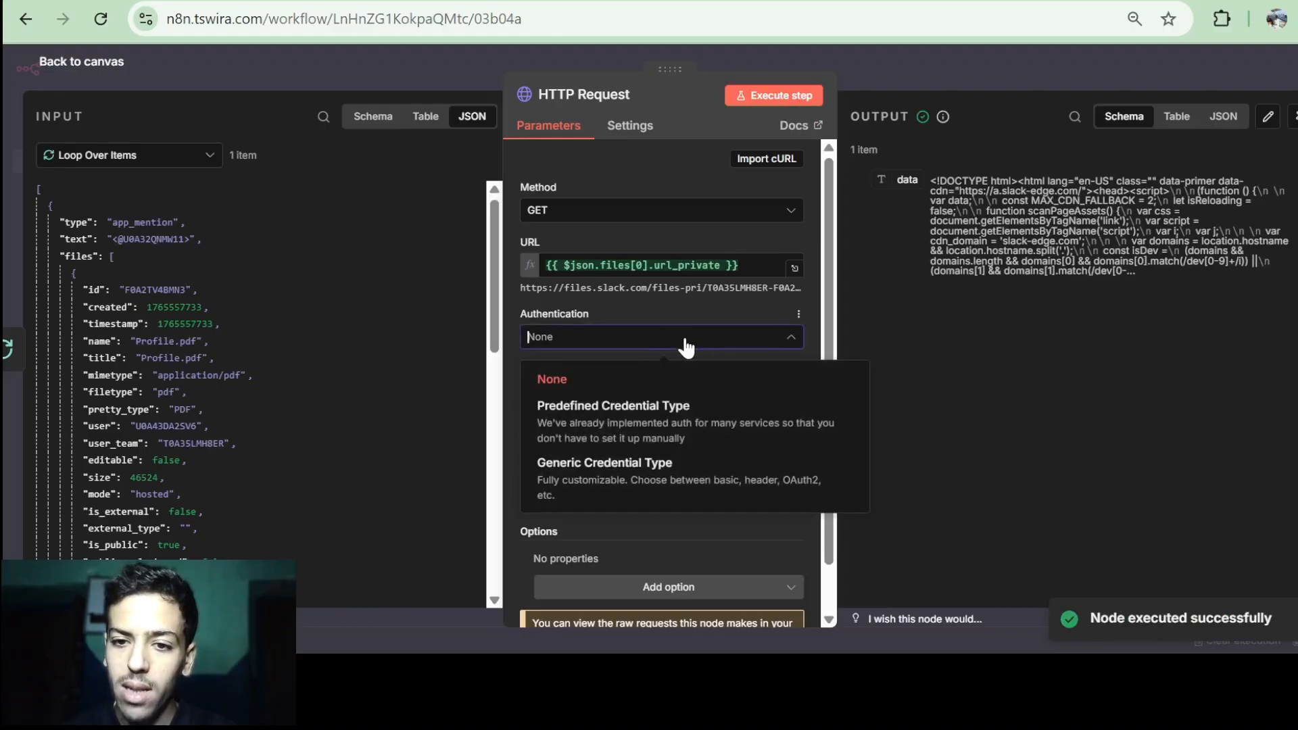
left_click(642, 429)
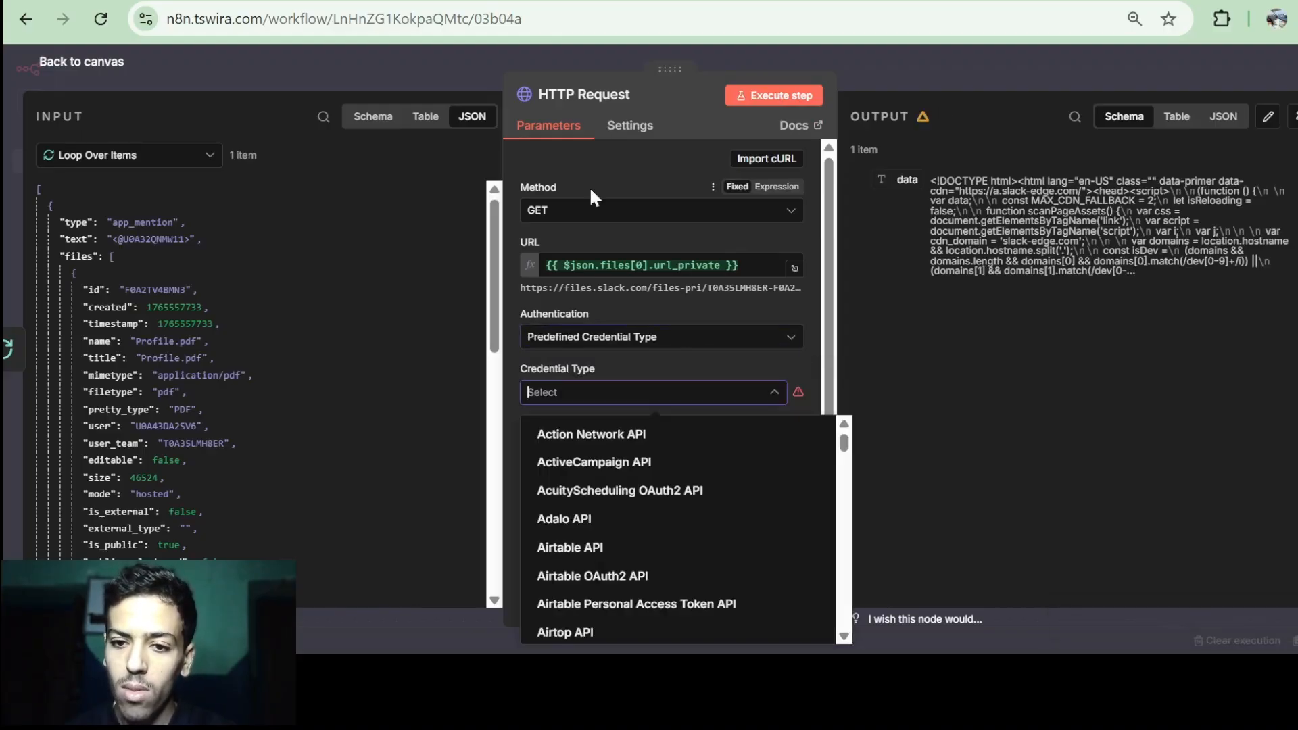
type("Sla")
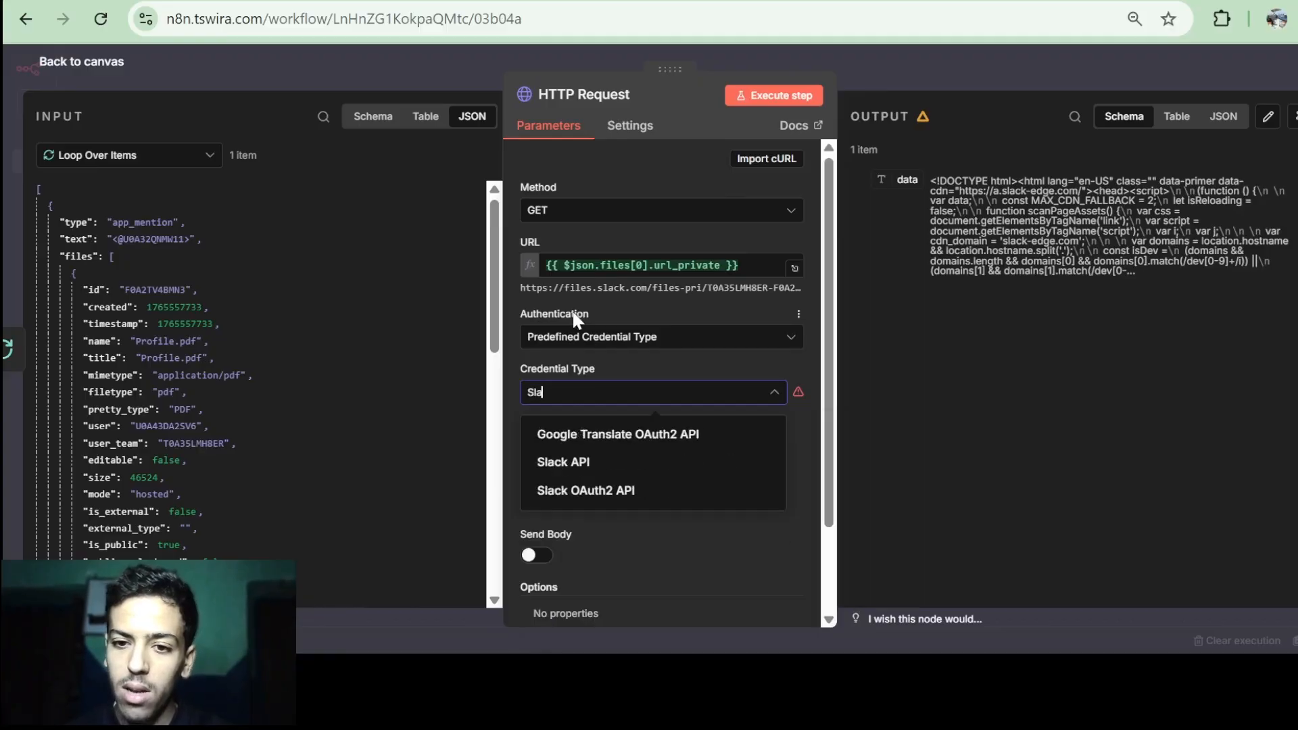
left_click(586, 467)
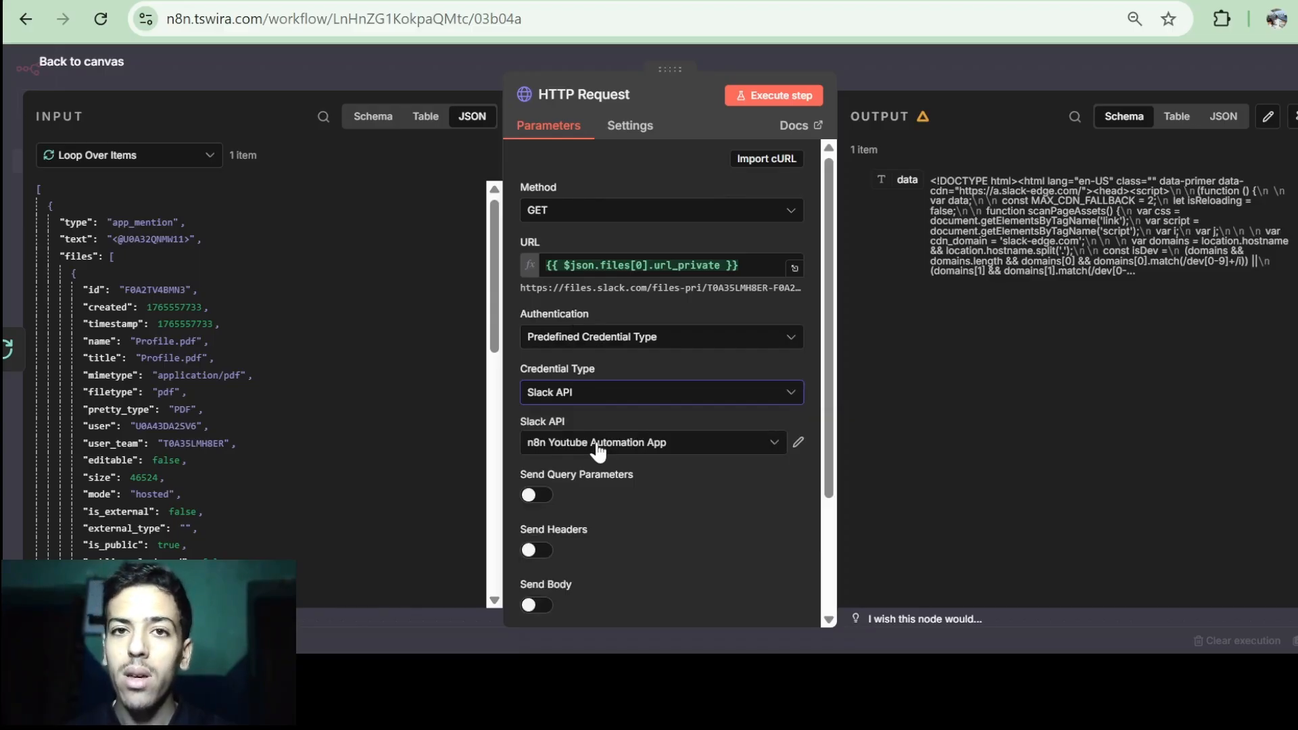
scroll(598, 452, "down", 2)
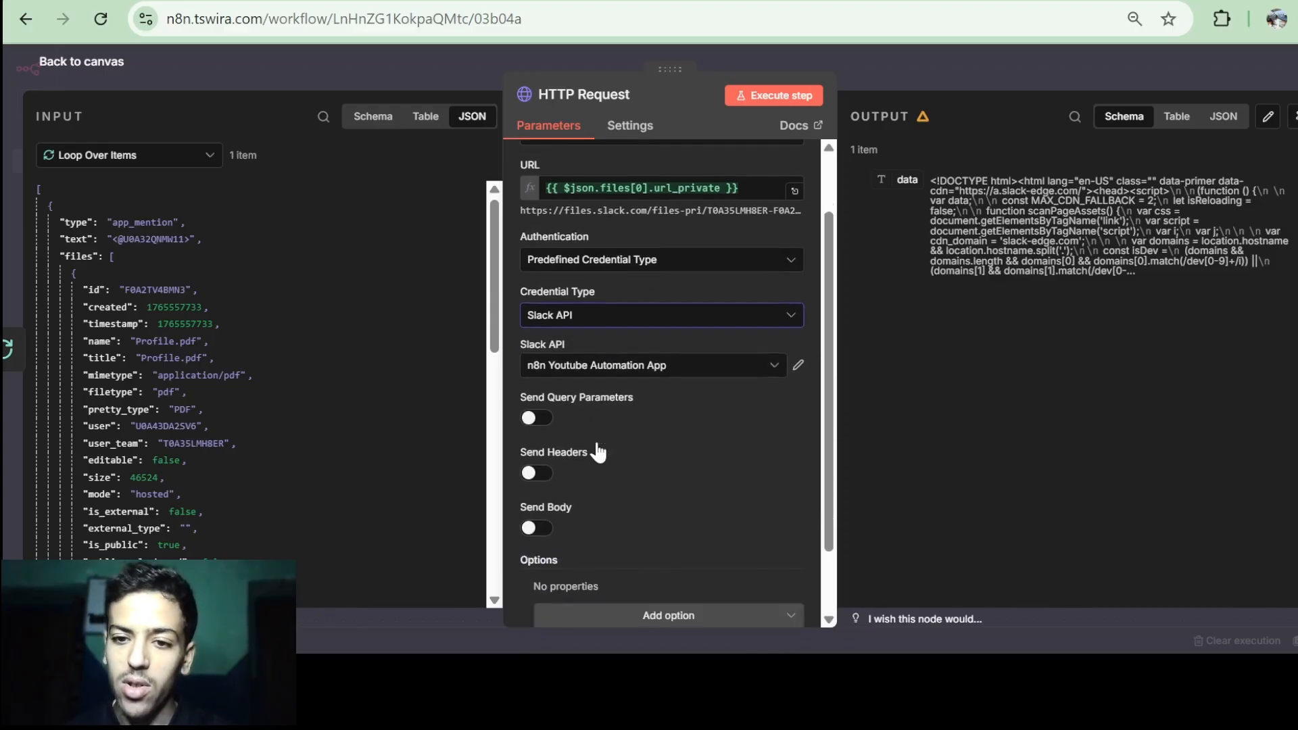
scroll(747, 368, "up", 2)
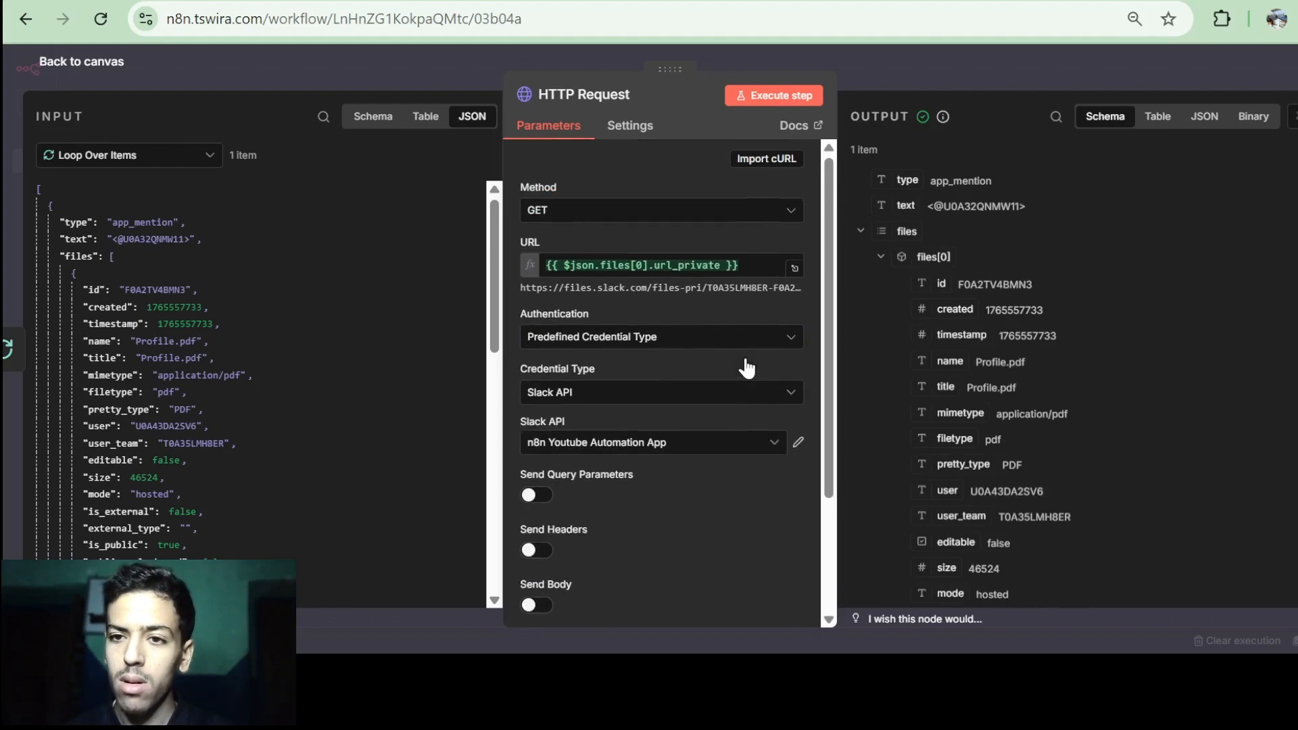
left_click(787, 91)
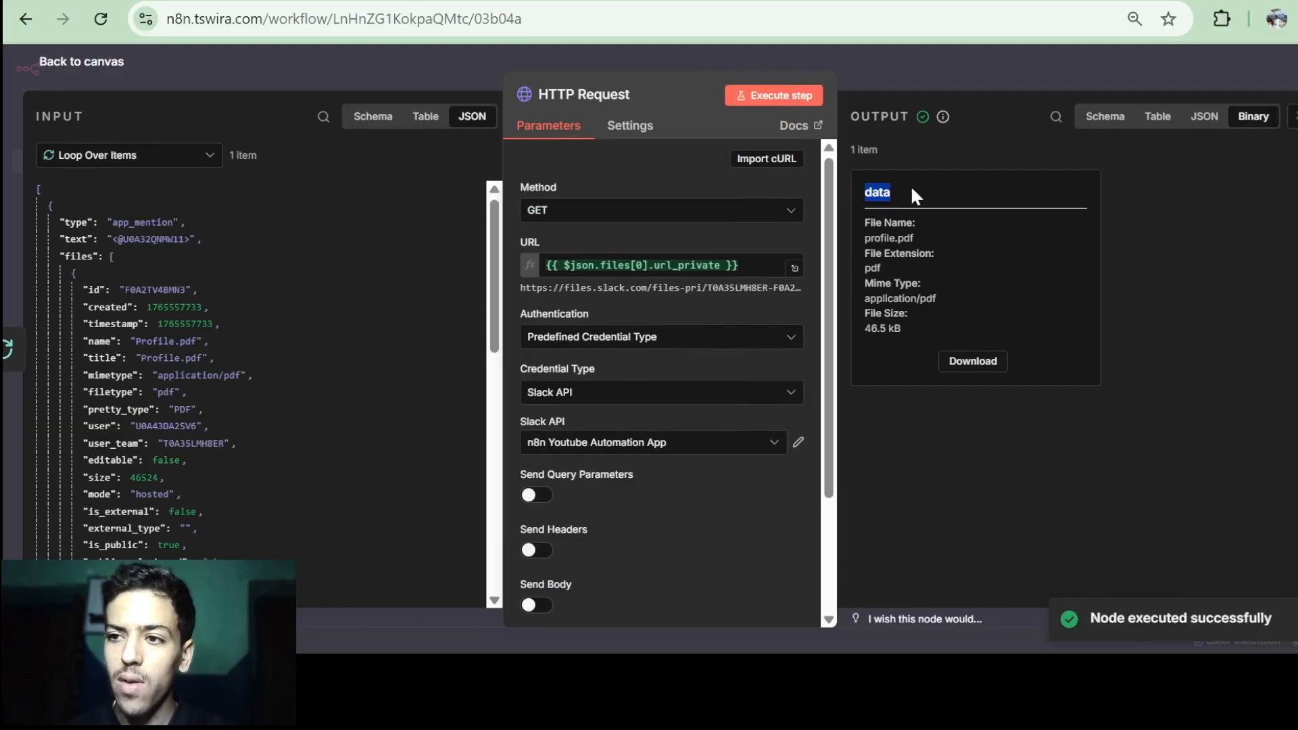
Rename the HTTP Request node to 'Download File' and go back to the Miro board.
left_click_drag(890, 238, 920, 238)
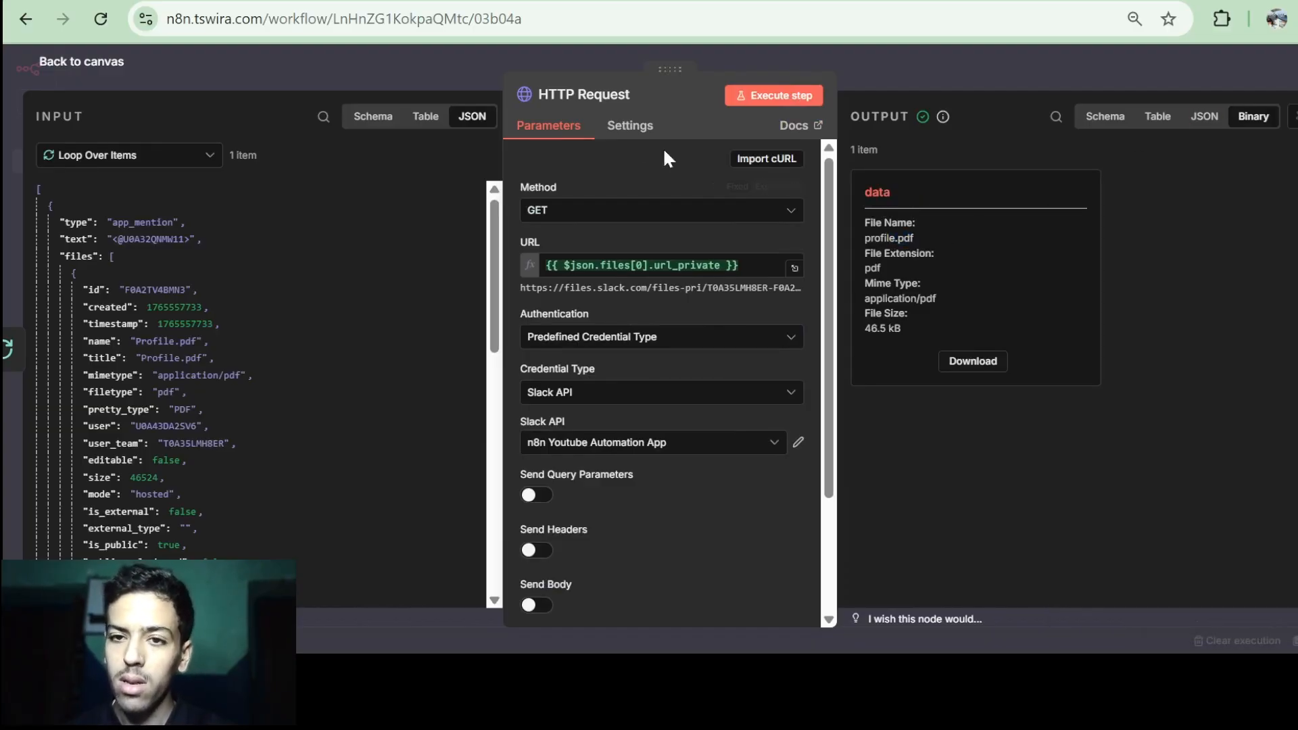
left_click(583, 95)
type("Download File")
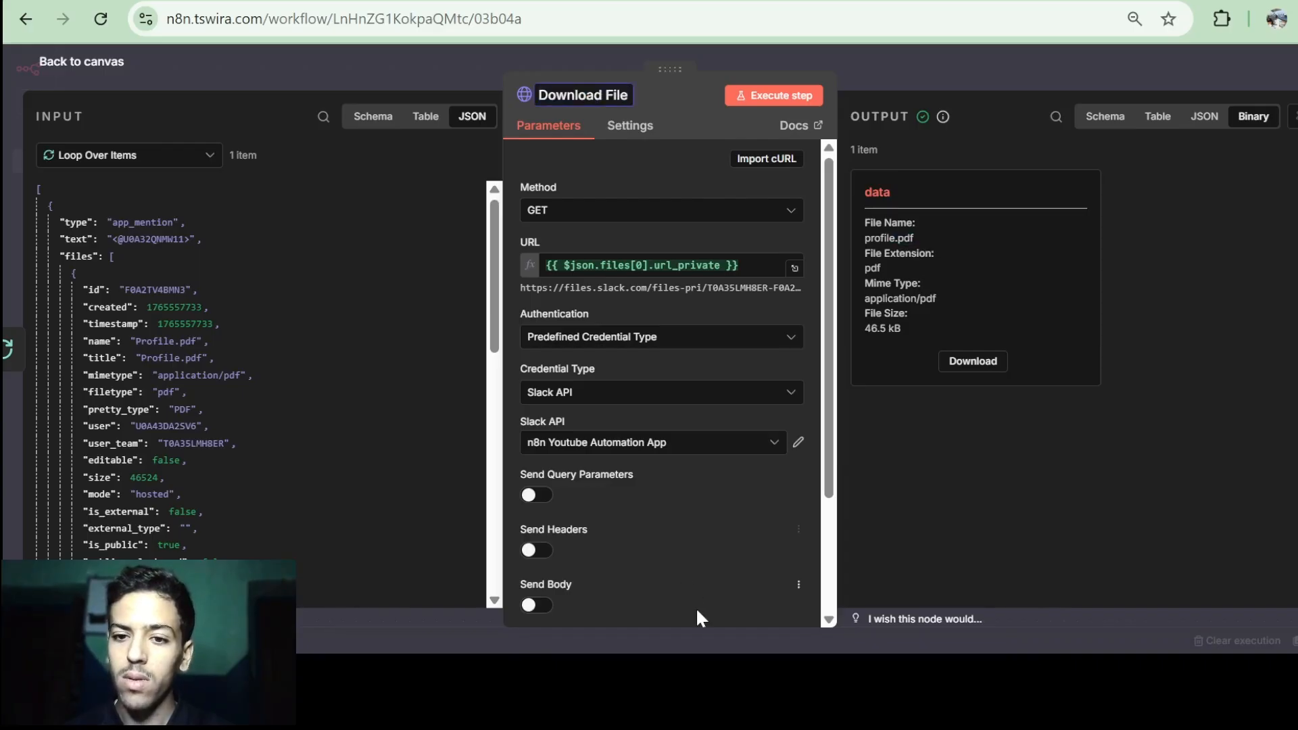
key("Return")
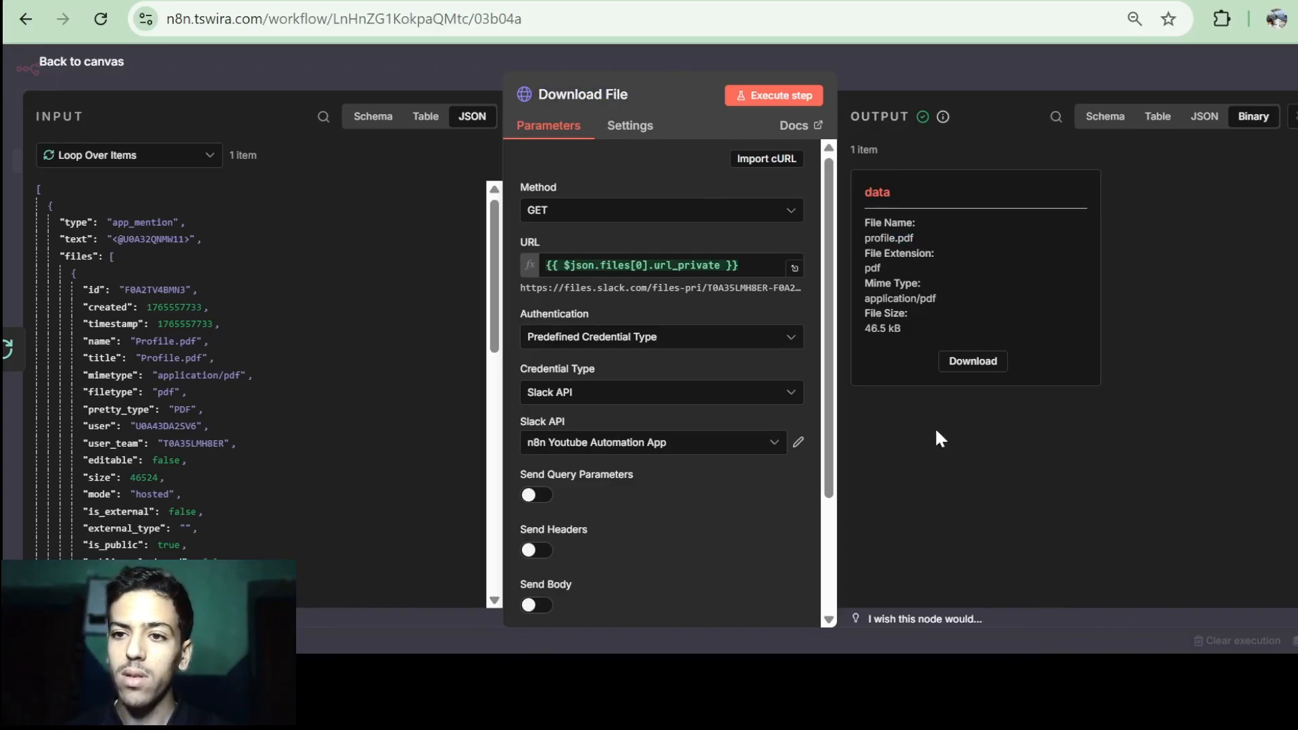
key("Escape")
left_click(971, 1)
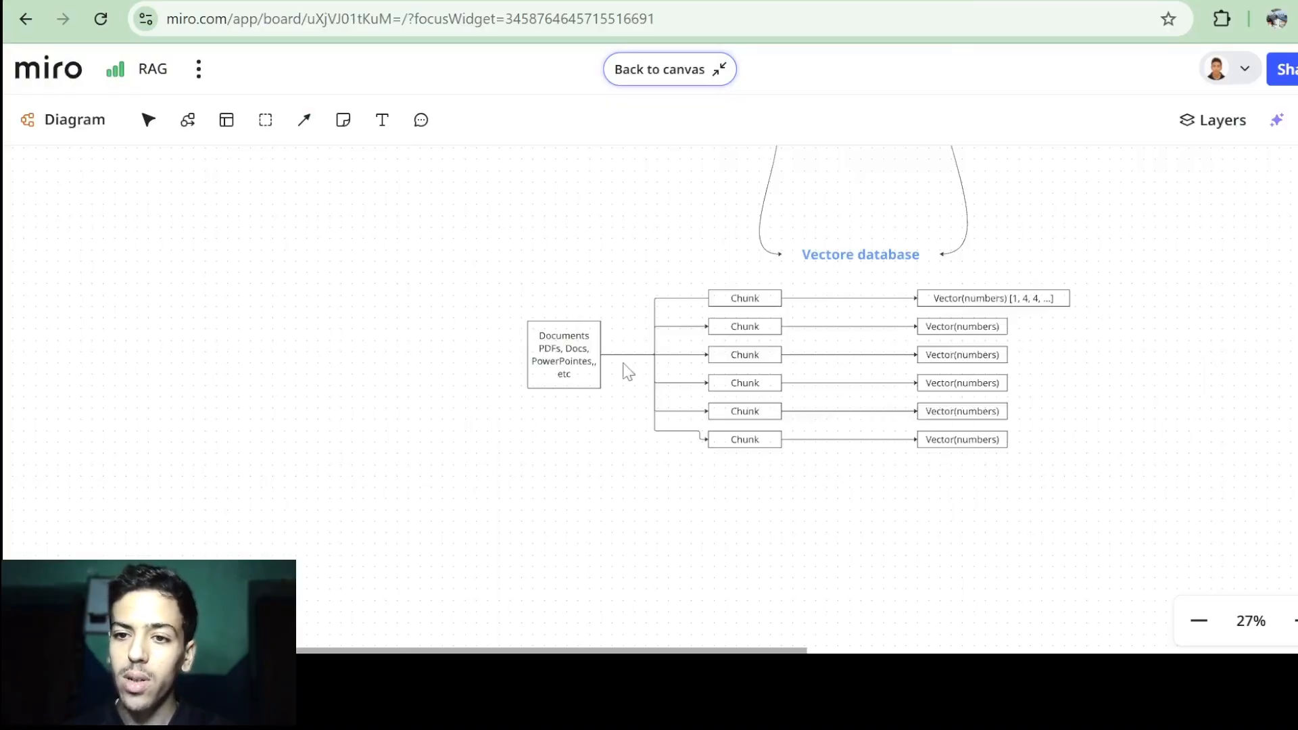
In n8n, search 'vectore' after the Download File node and pick Simple Vector Store to see its four actions.
left_click(379, 2)
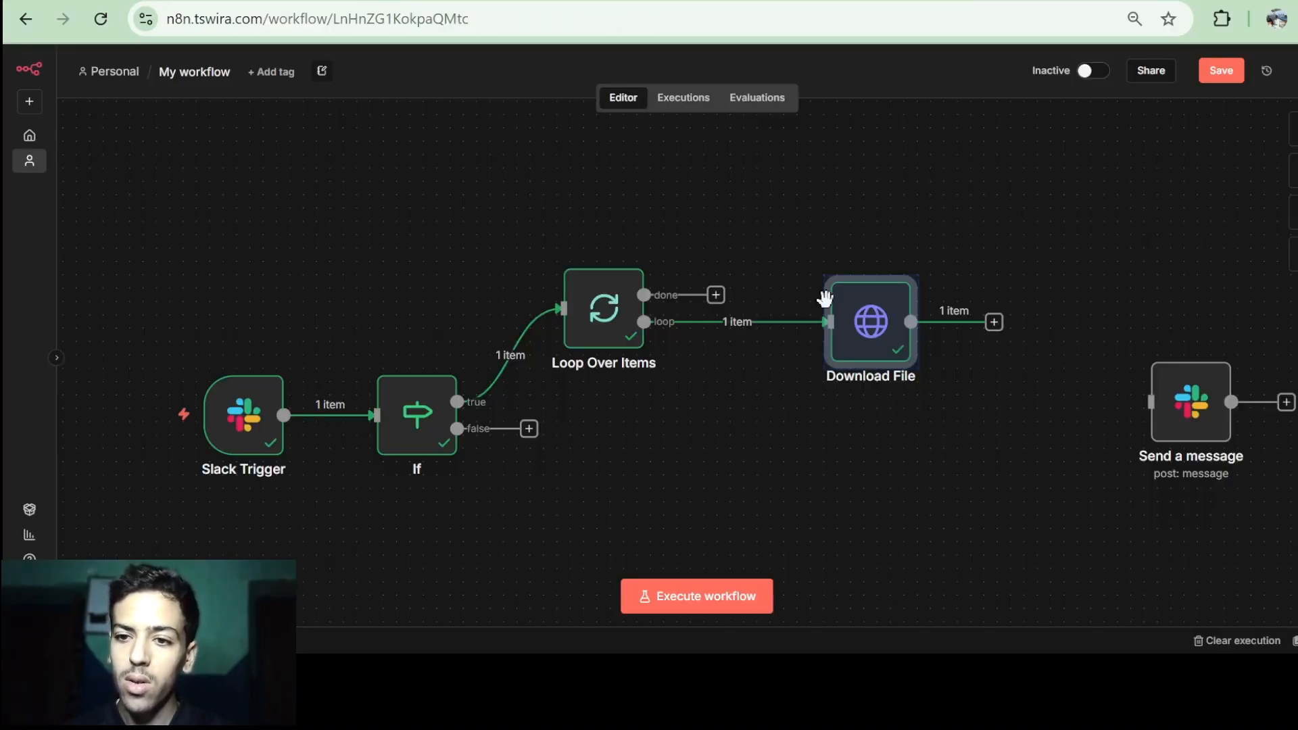
left_click_drag(878, 324, 812, 323)
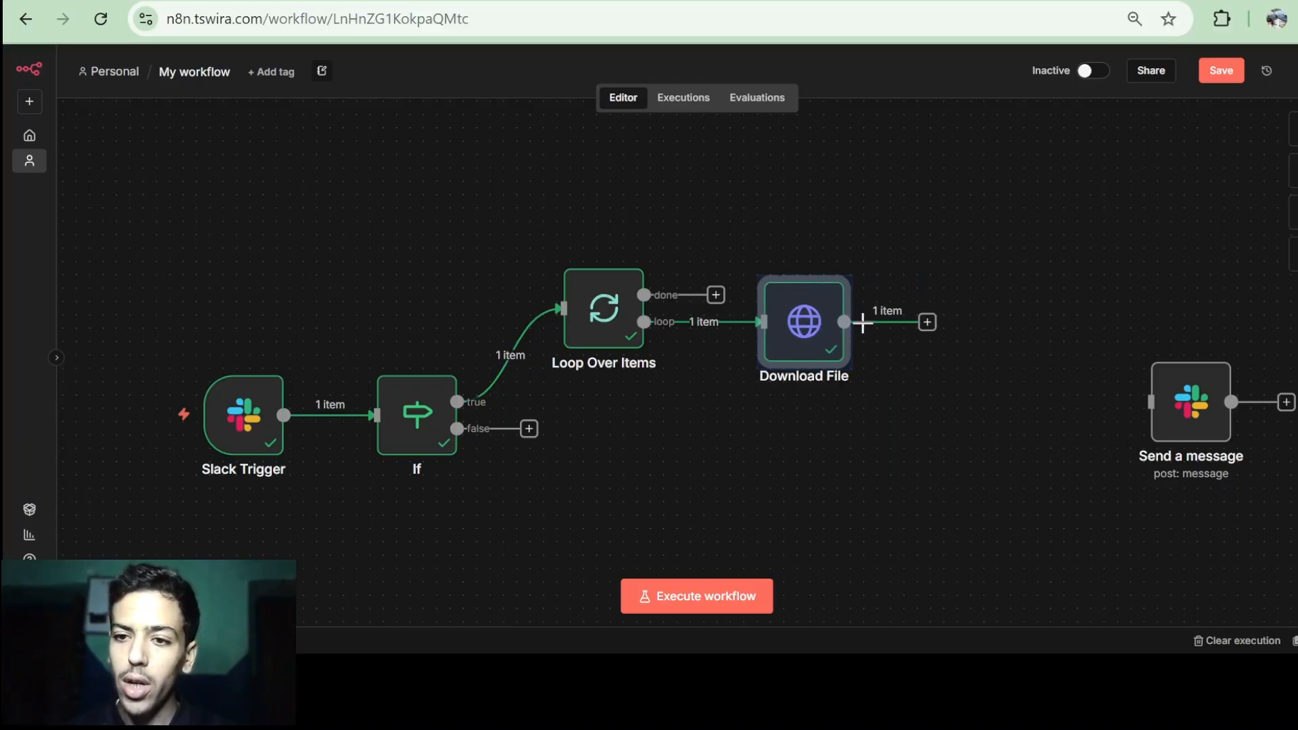
left_click(928, 323)
type("vectore")
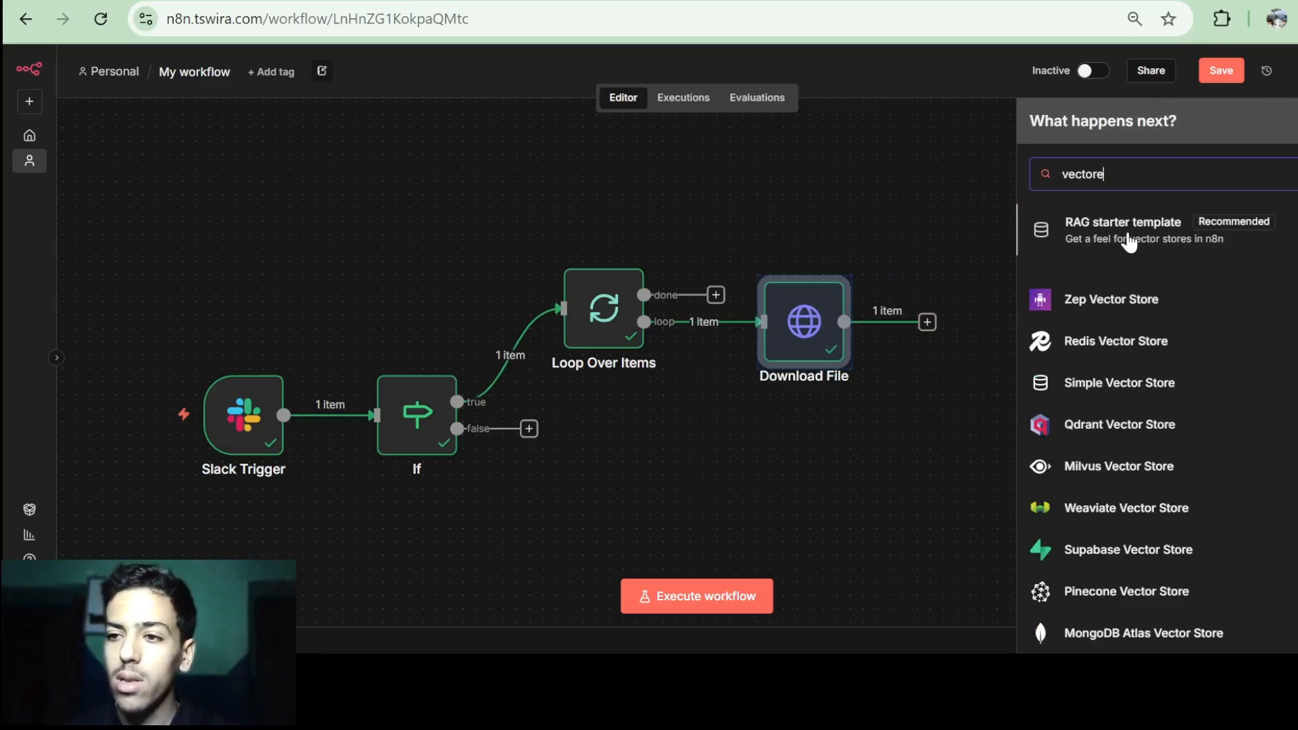
scroll(1129, 244, "down", 2)
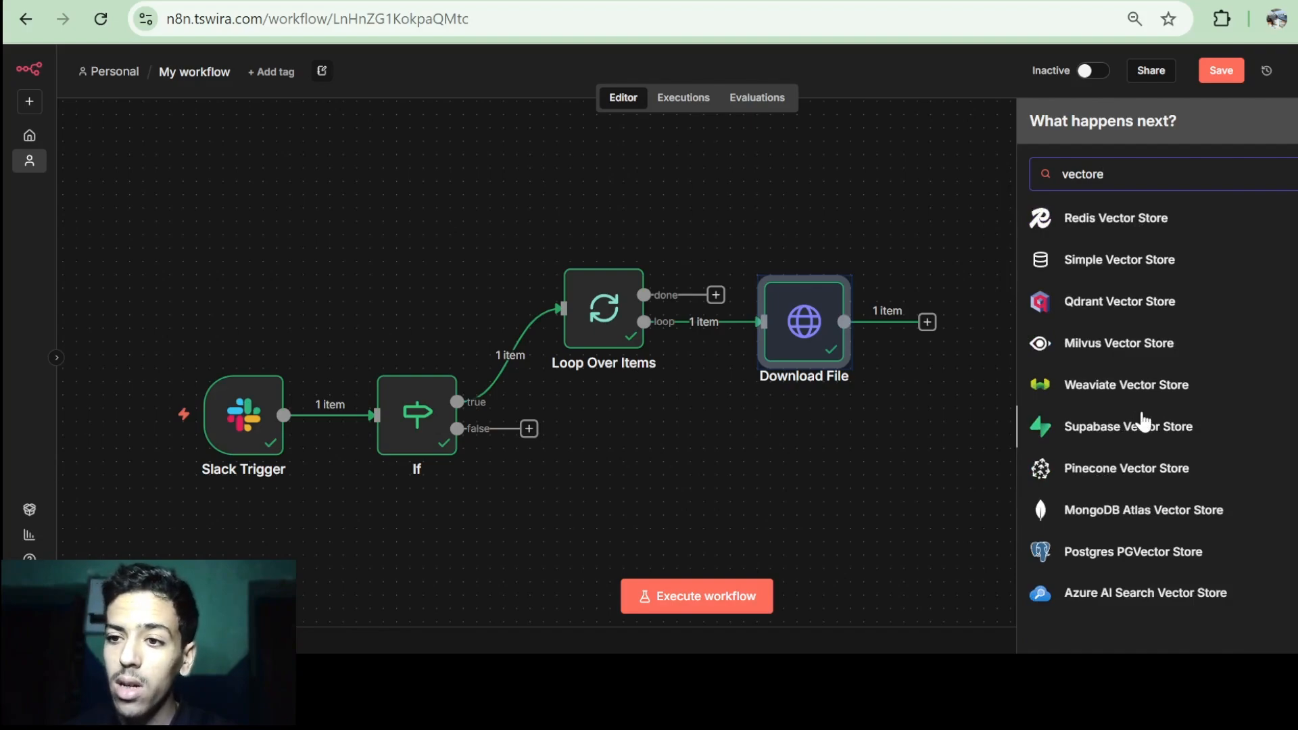
scroll(1157, 440, "up", 1)
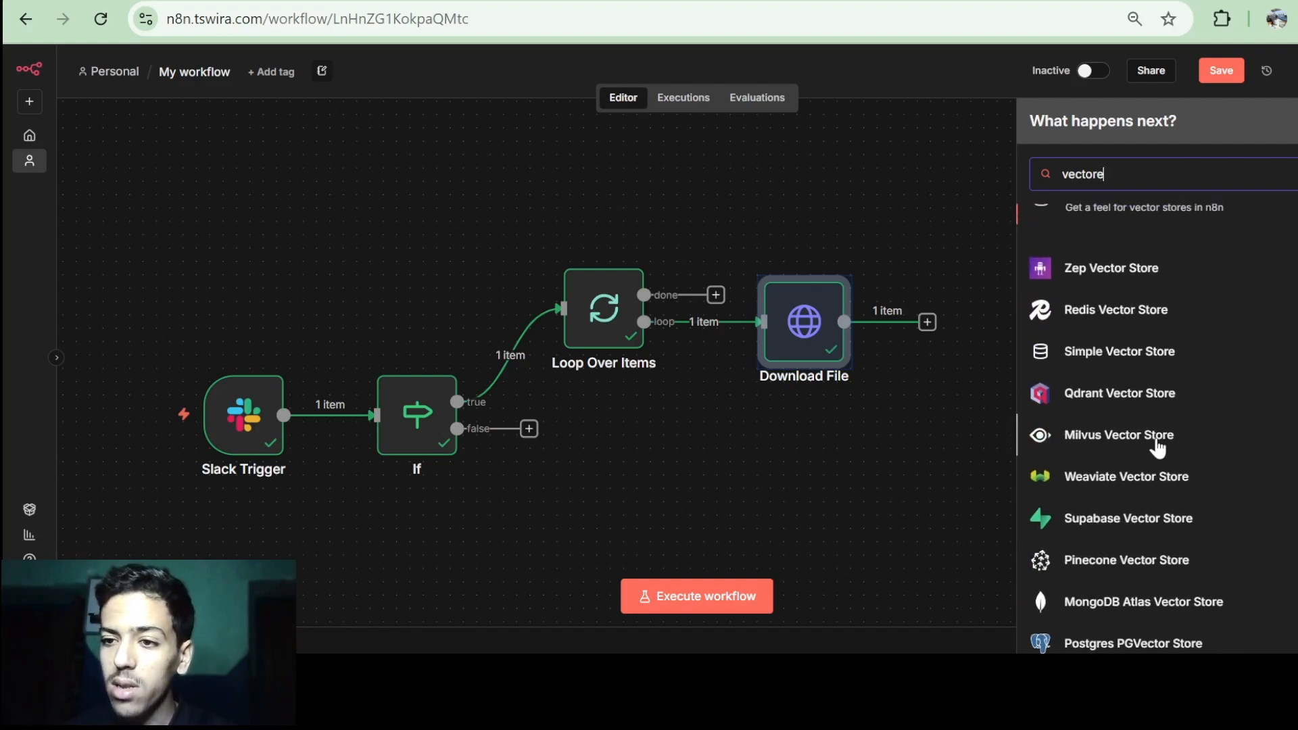
left_click(1149, 361)
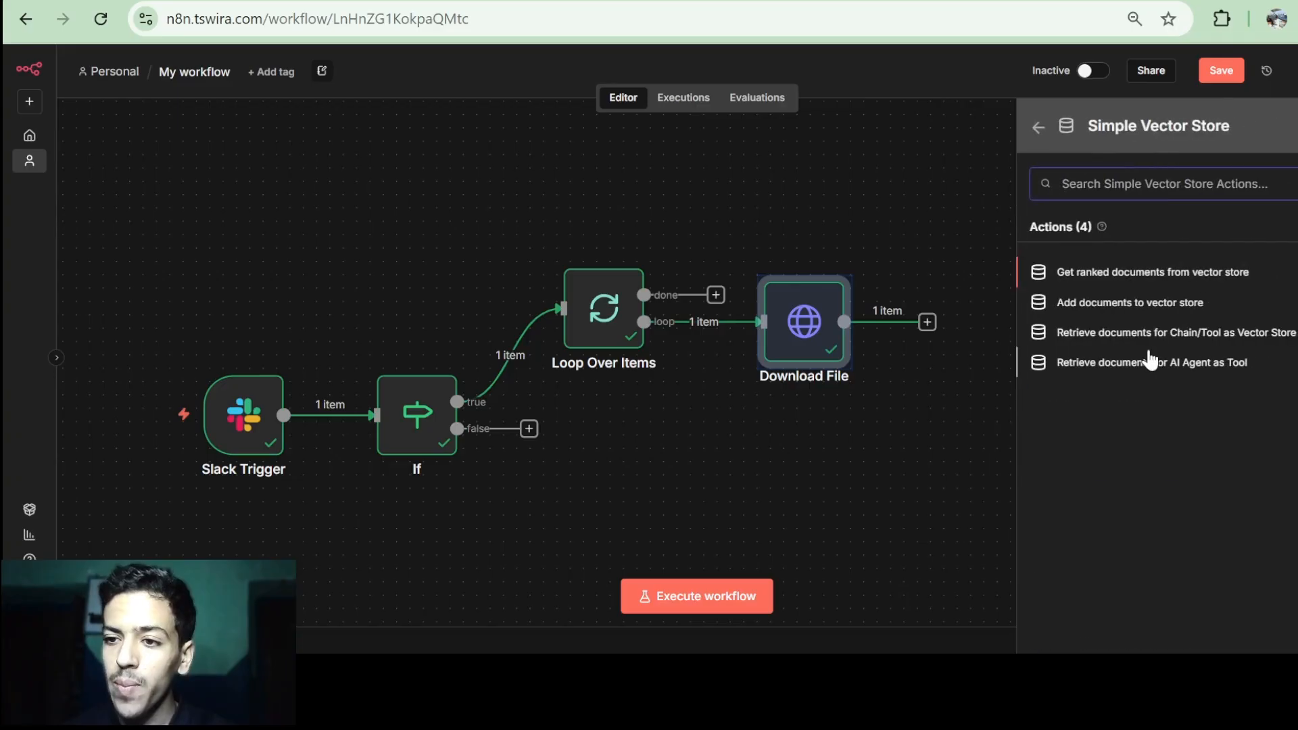
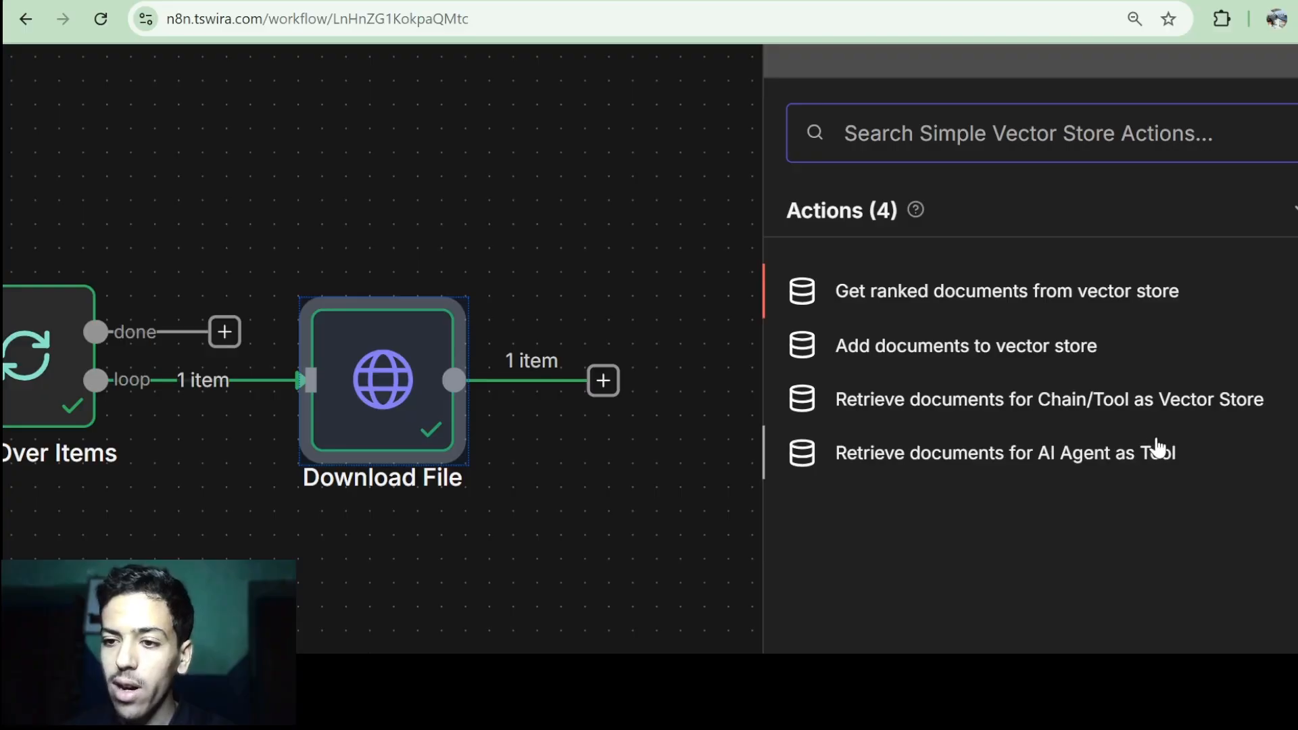
Add a Simple Vector Store in Insert Documents mode with new memory key slack_youtube_db.
scroll(1039, 457, "down", 1)
scroll(1039, 457, "down", 1)
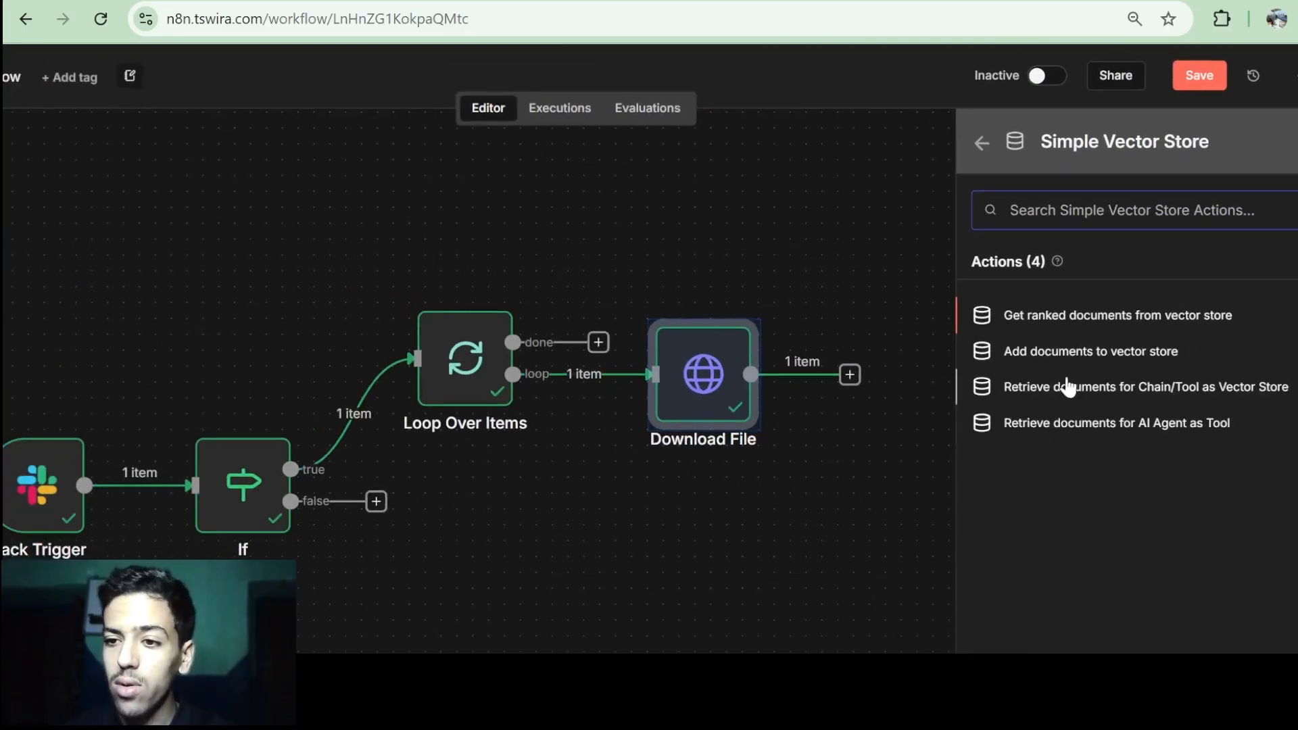
left_click(1135, 352)
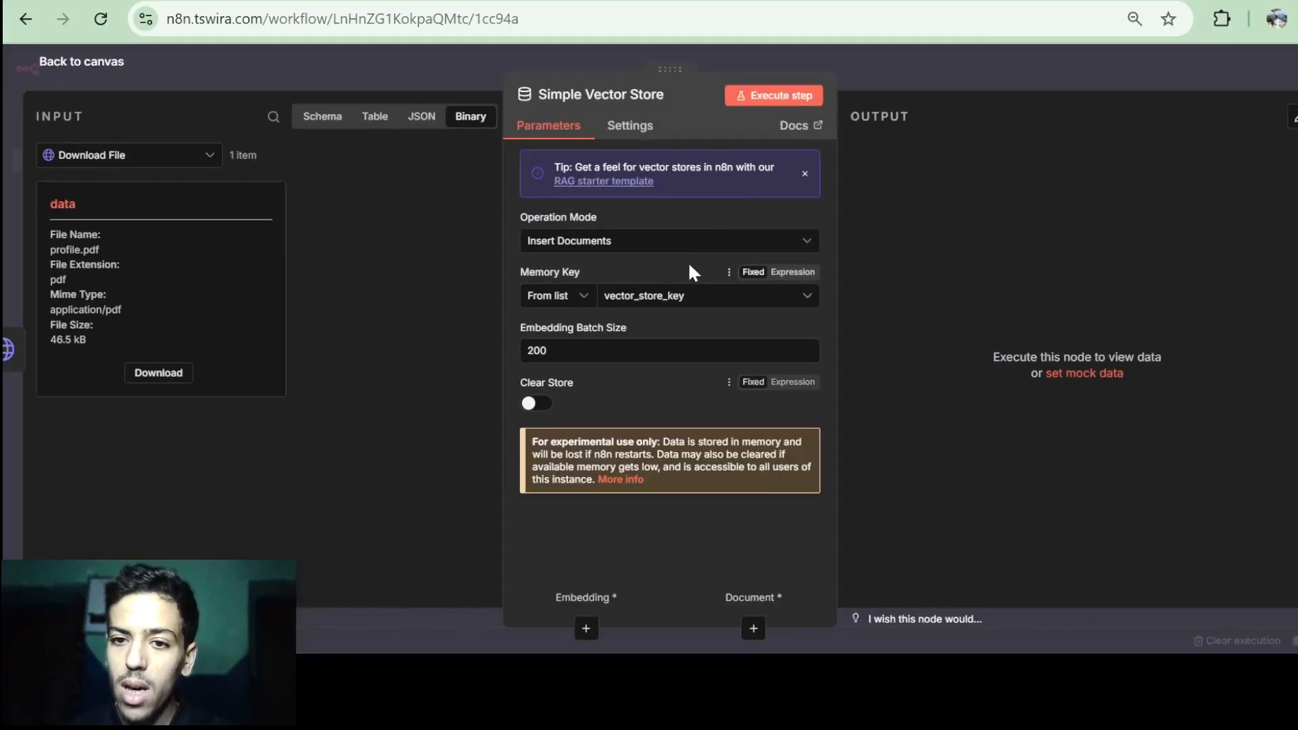
left_click(666, 243)
left_click(612, 331)
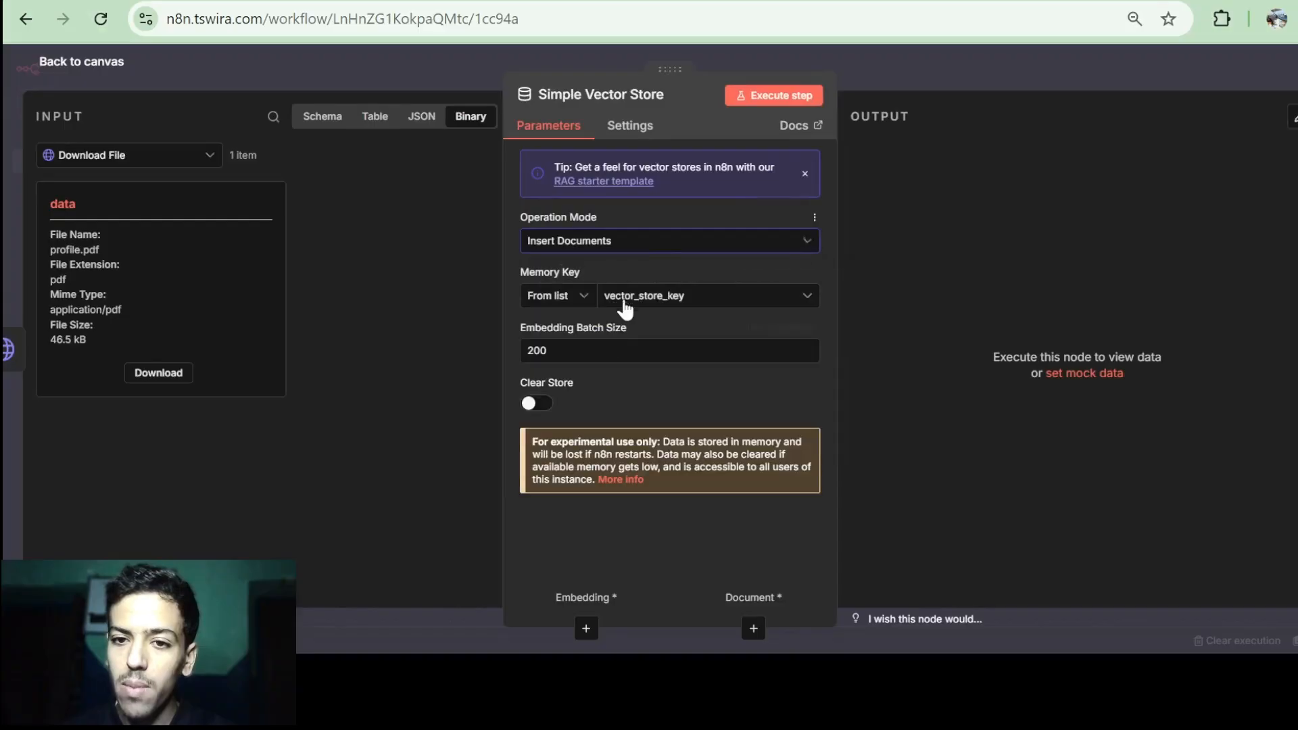
left_click(650, 303)
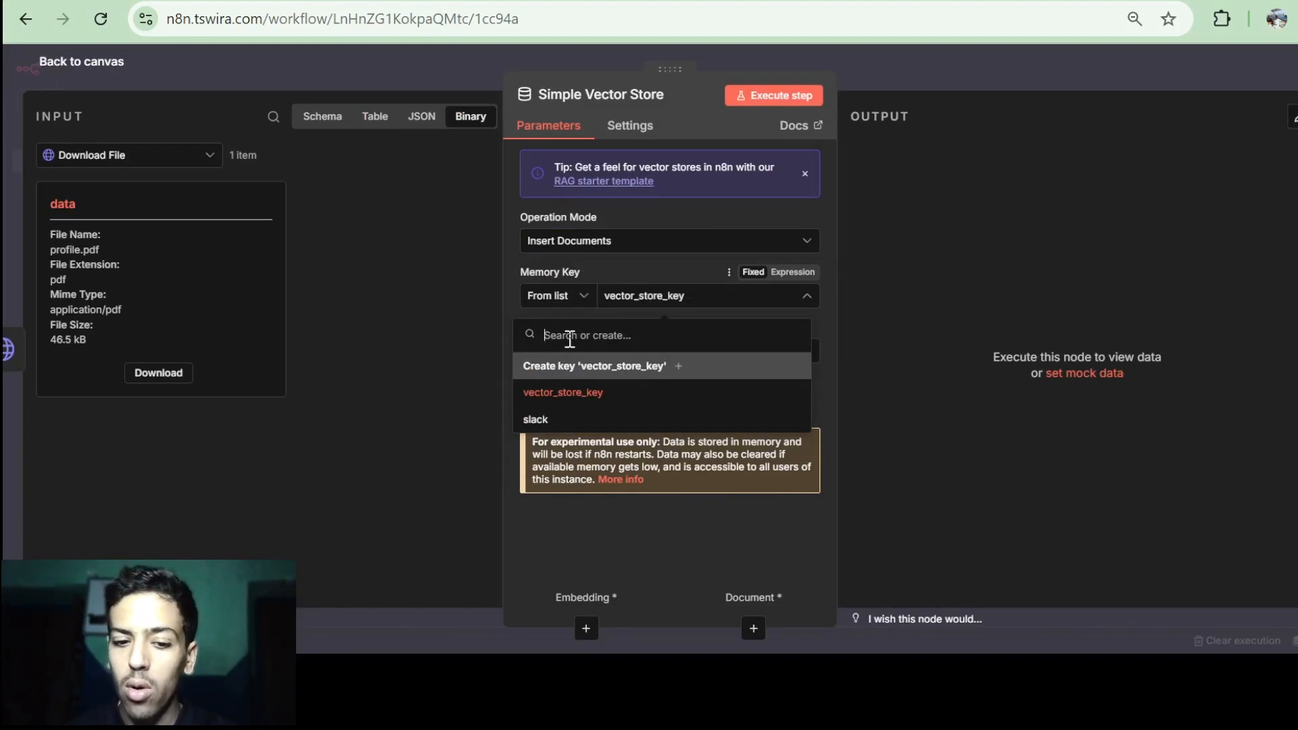
type("slack_")
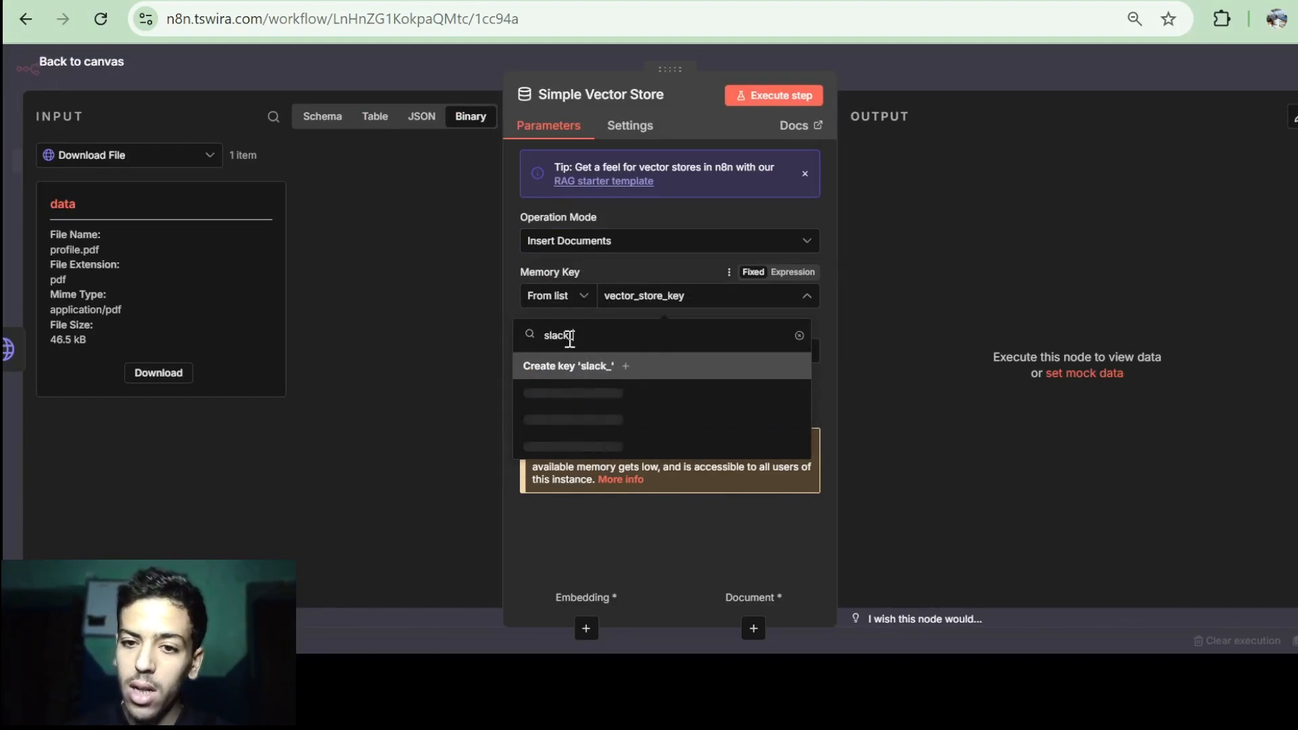
type("youtube_db")
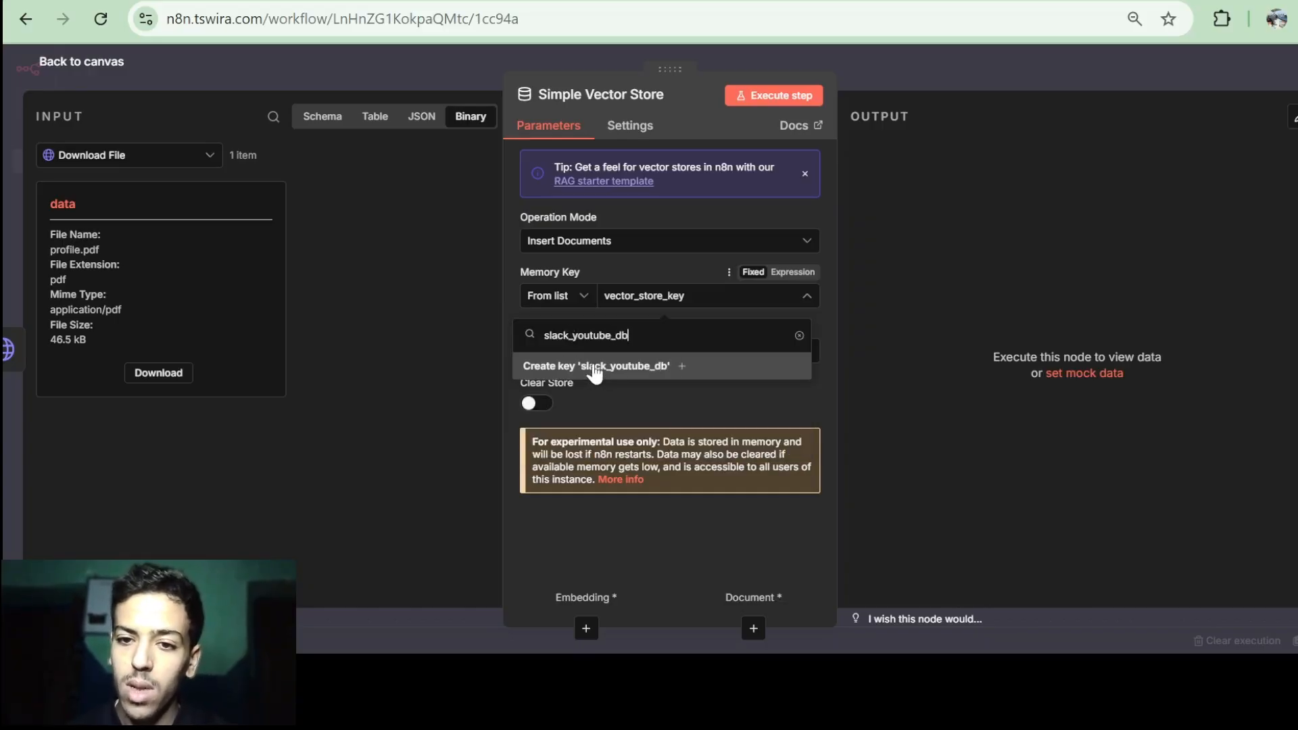
left_click(623, 372)
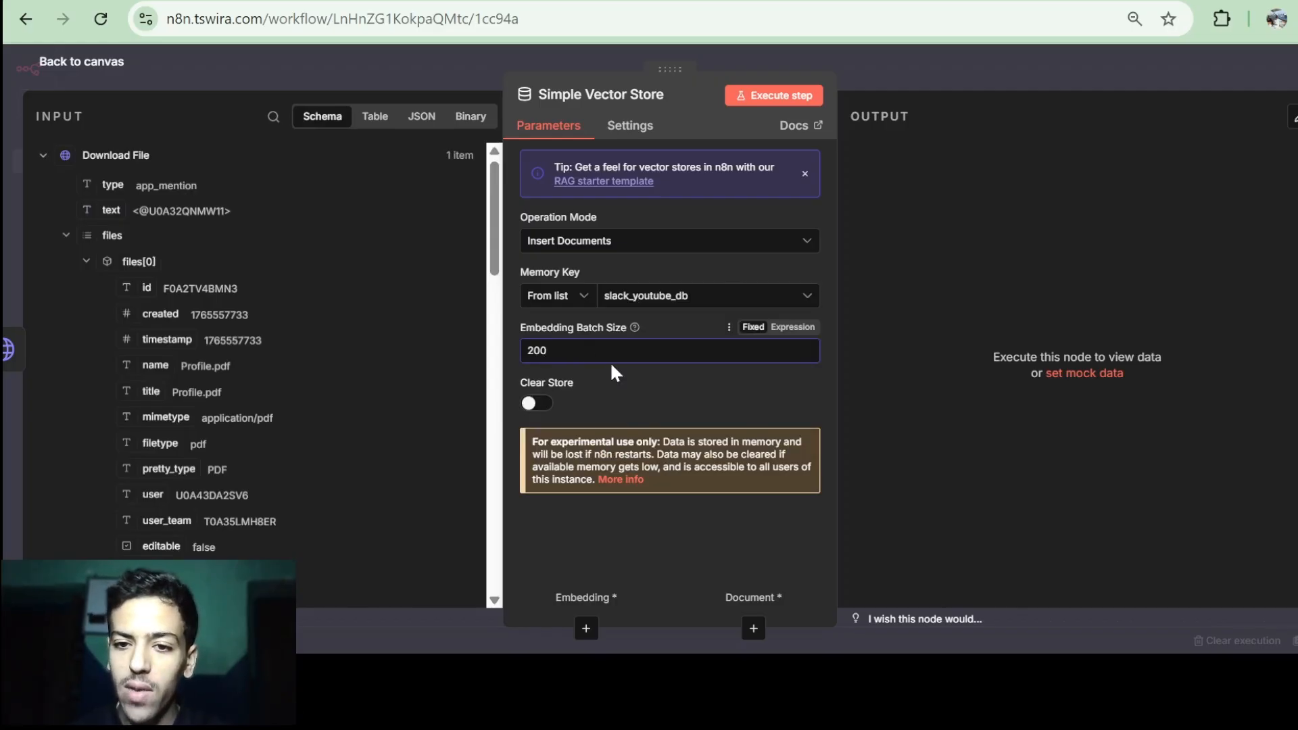
left_click(95, 63)
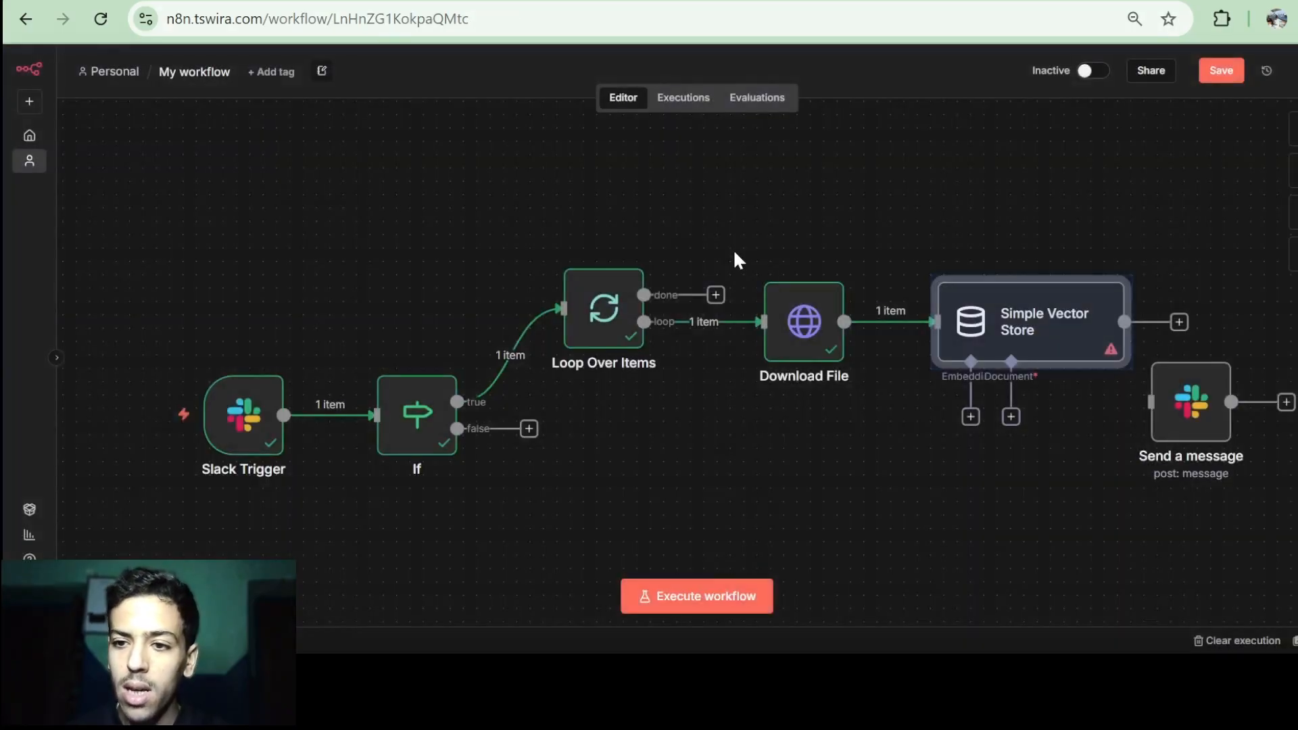
Drag the Send a message node to the right and bring up the vector store's embedding models.
scroll(736, 253, "right", 2)
left_click_drag(937, 422, 1285, 367)
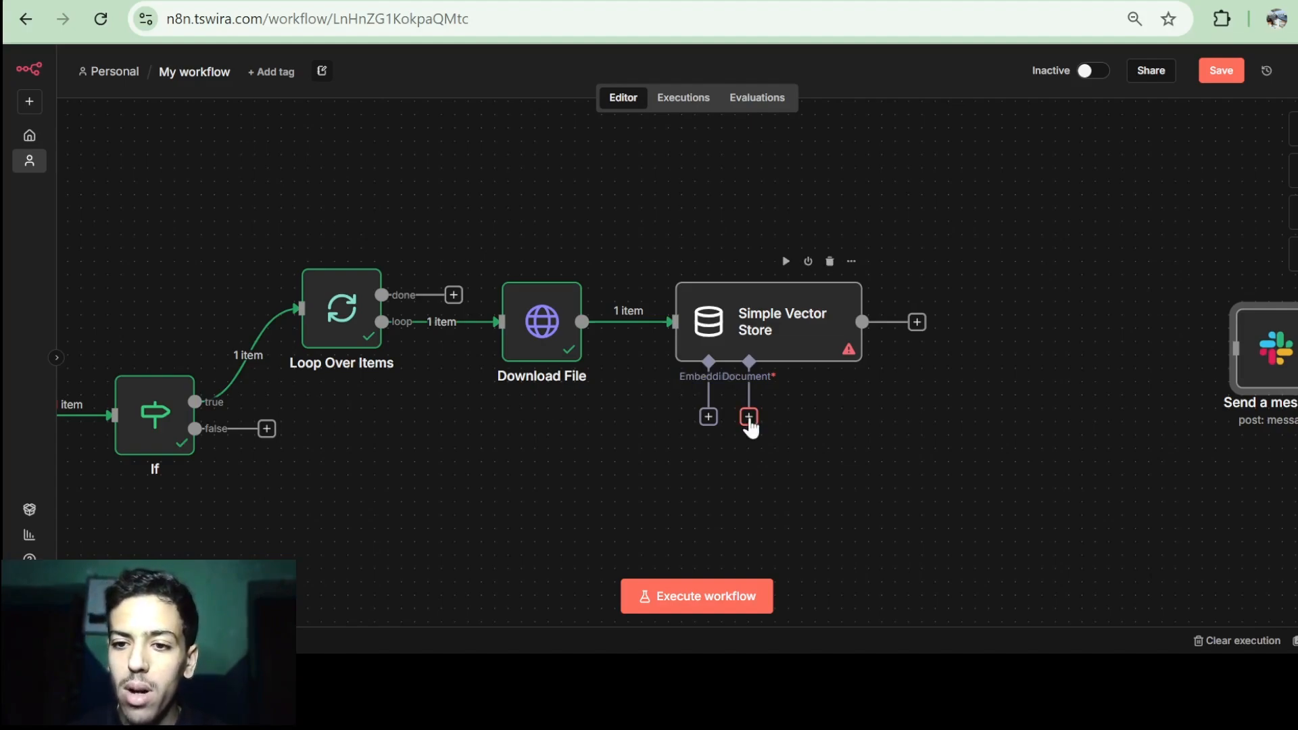
left_click(708, 417)
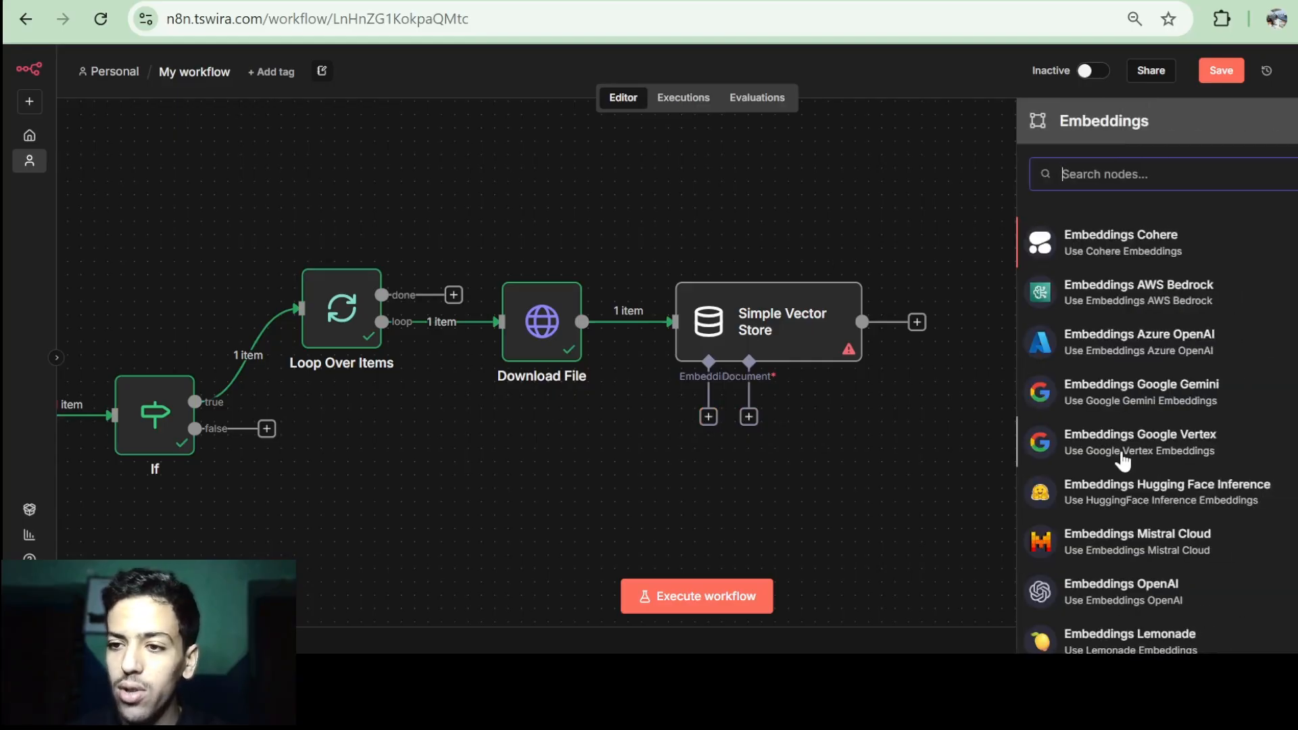
scroll(1122, 459, "down", 2)
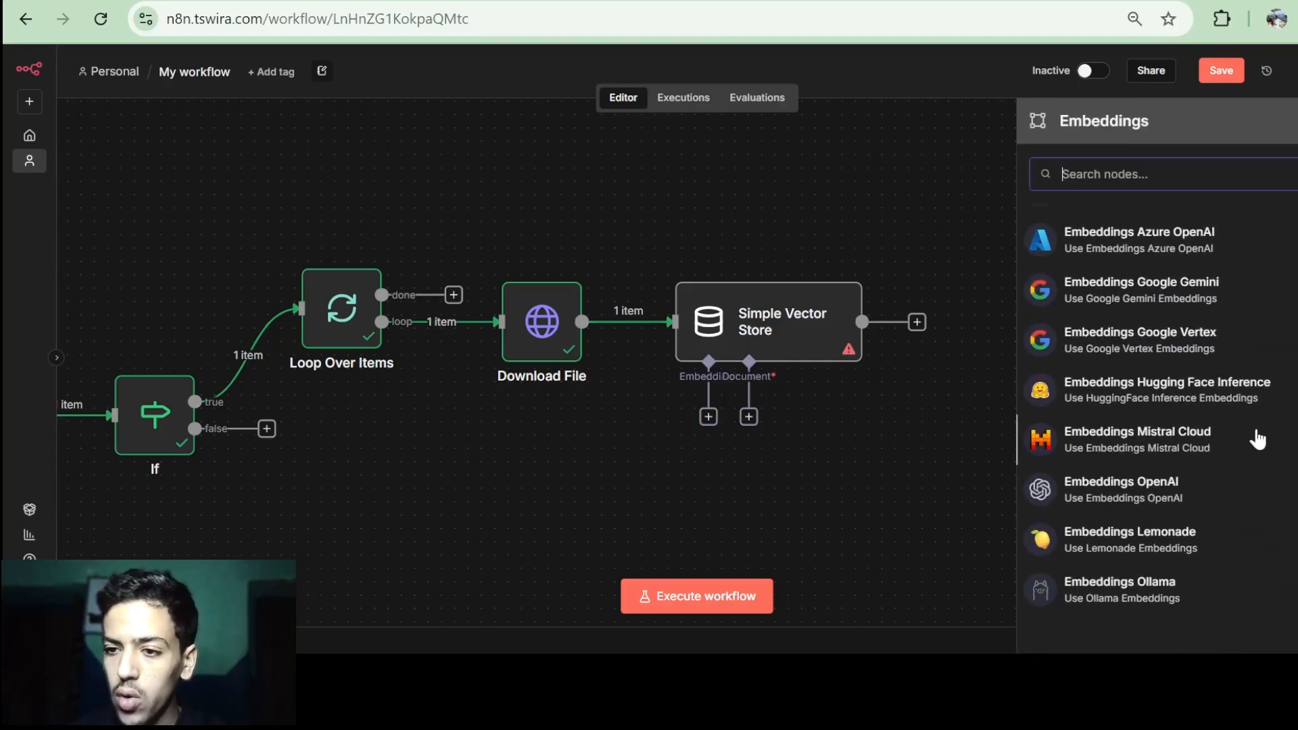
scroll(1214, 425, "up", 1)
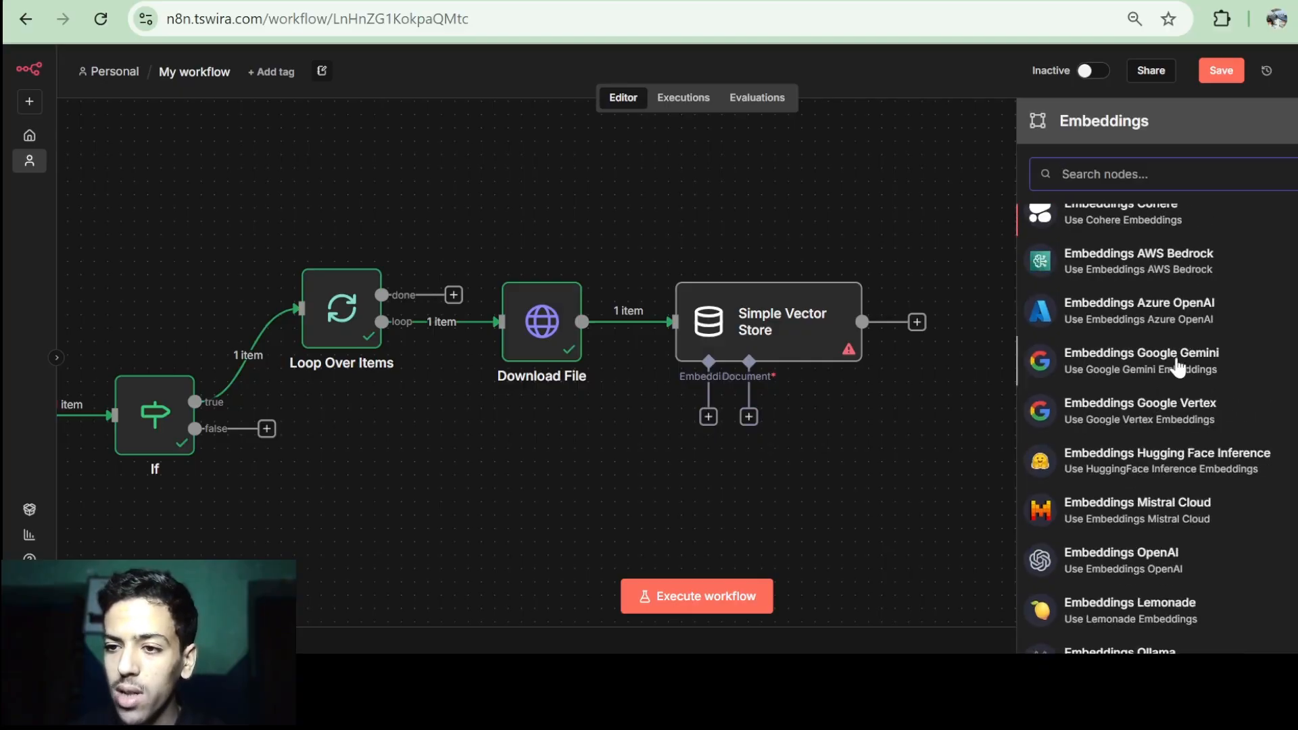
Attach Embeddings Google Gemini to the vector store with model text-embedding-004.
left_click(1143, 360)
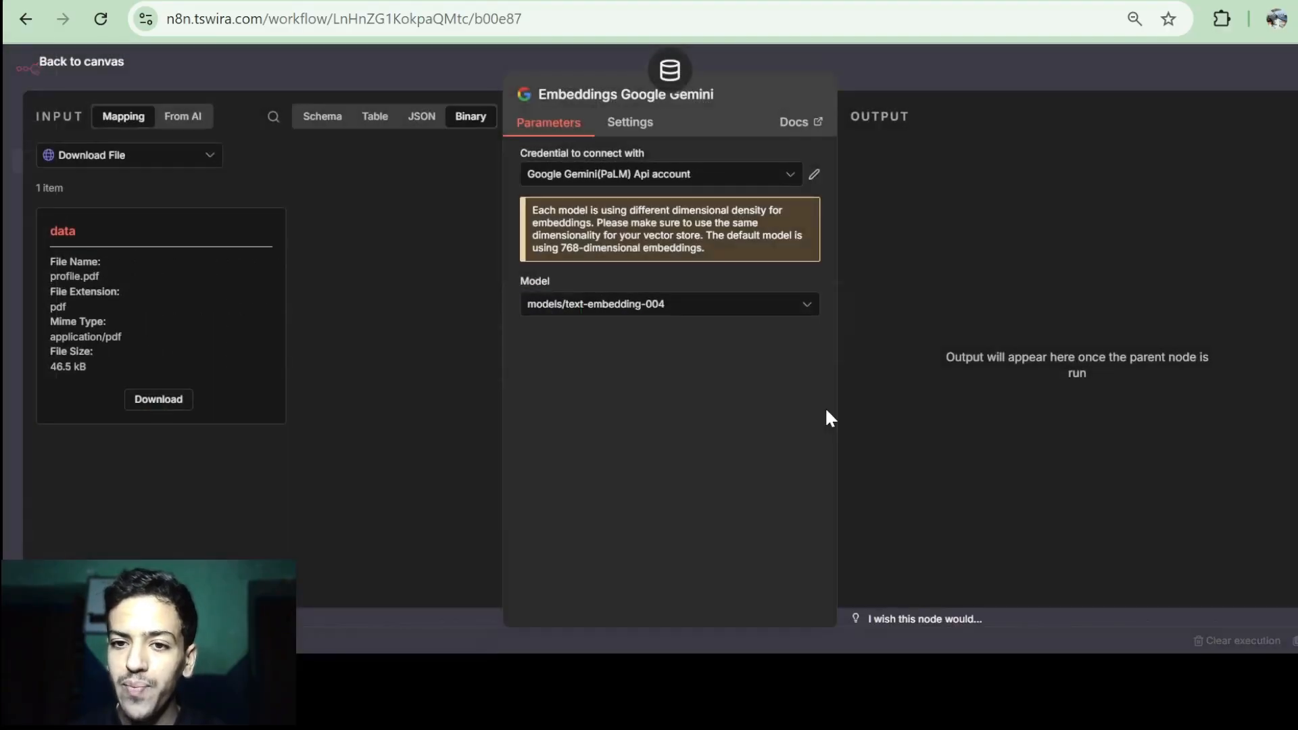
left_click(652, 318)
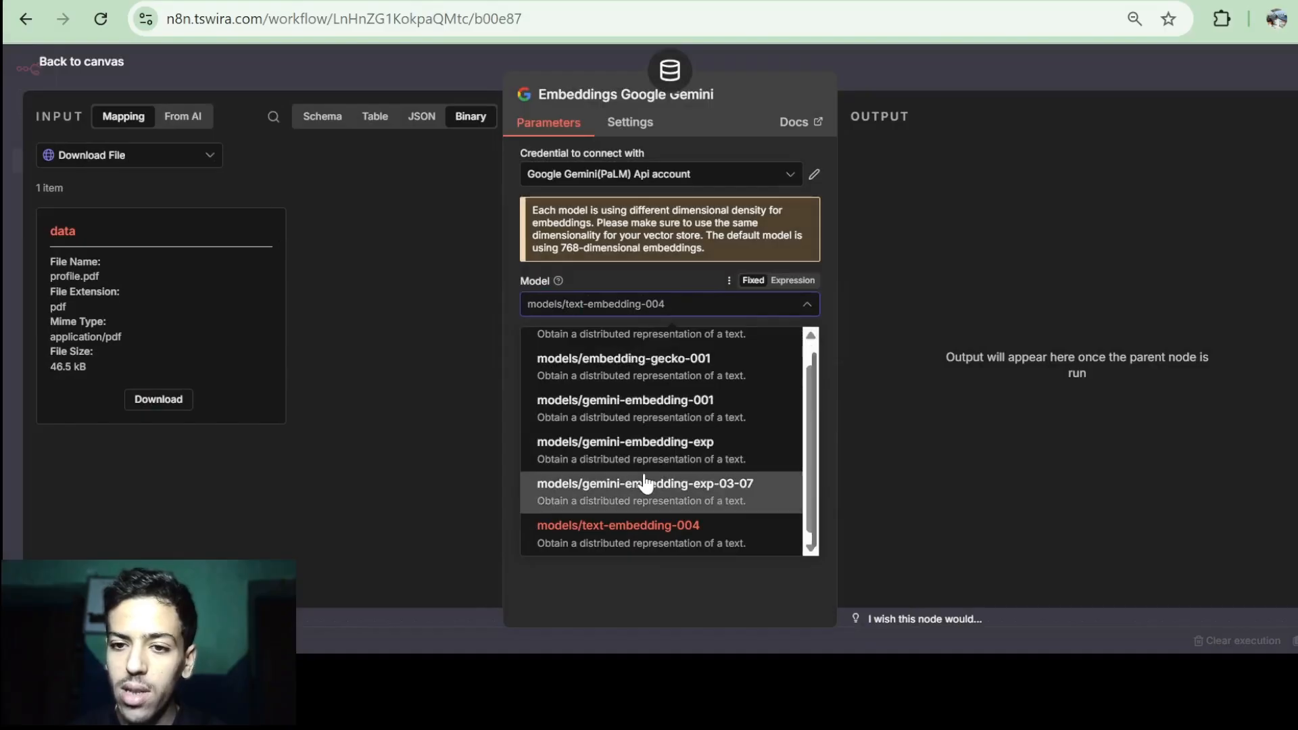
scroll(649, 482, "up", 1)
scroll(645, 482, "down", 1)
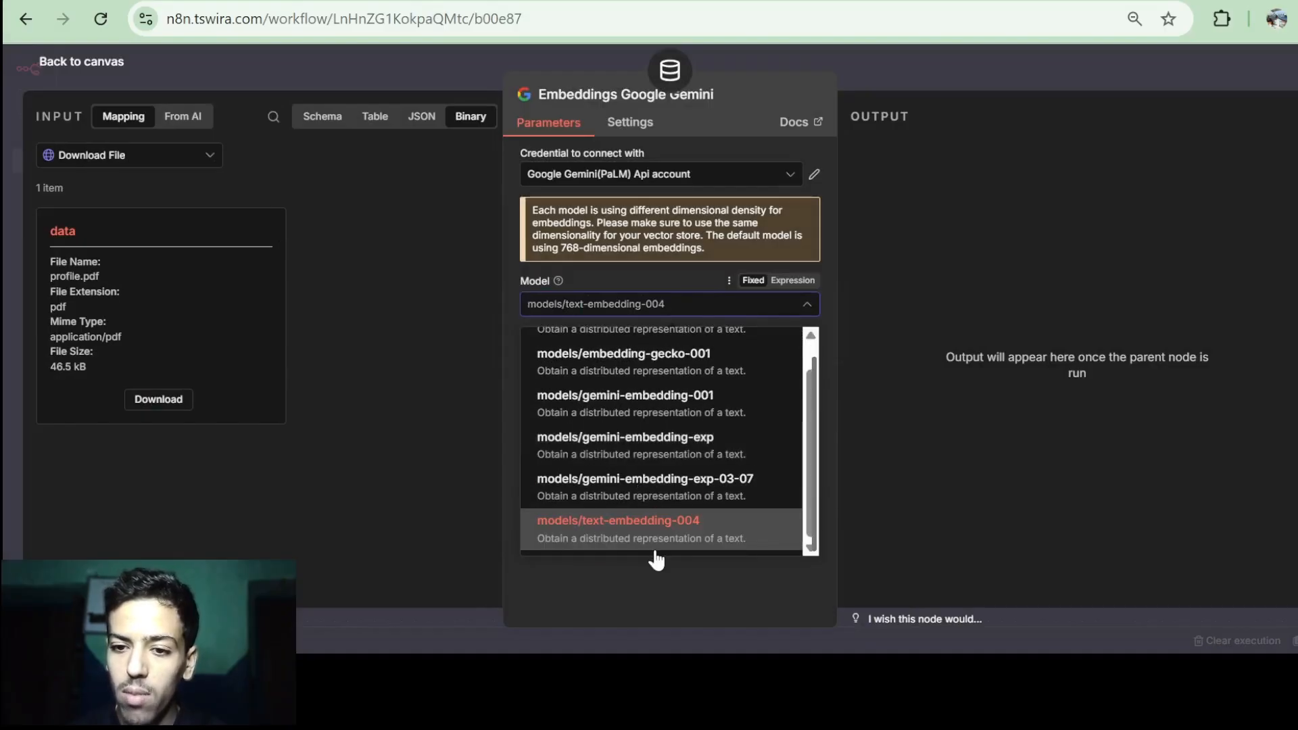
left_click(572, 549)
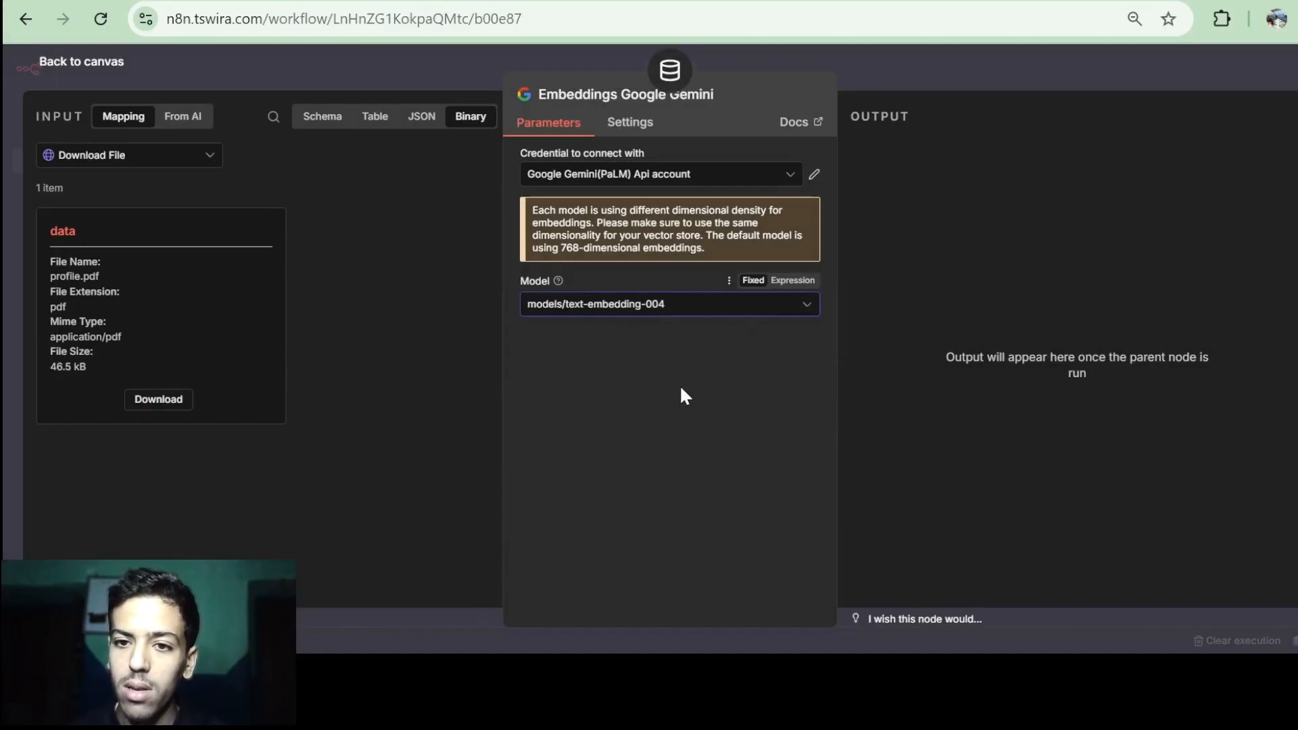
Open the existing Gemini API credential's details and switch over to Google AI Studio.
left_click(636, 177)
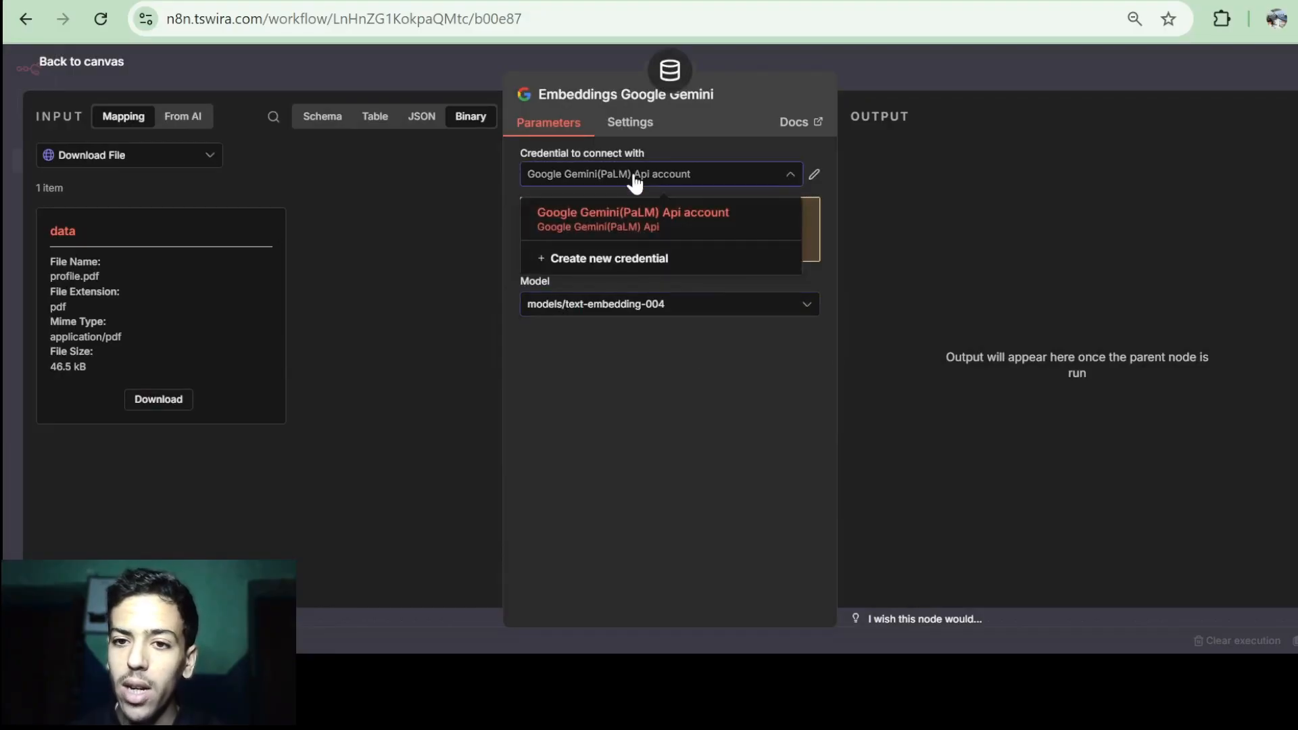
left_click(815, 173)
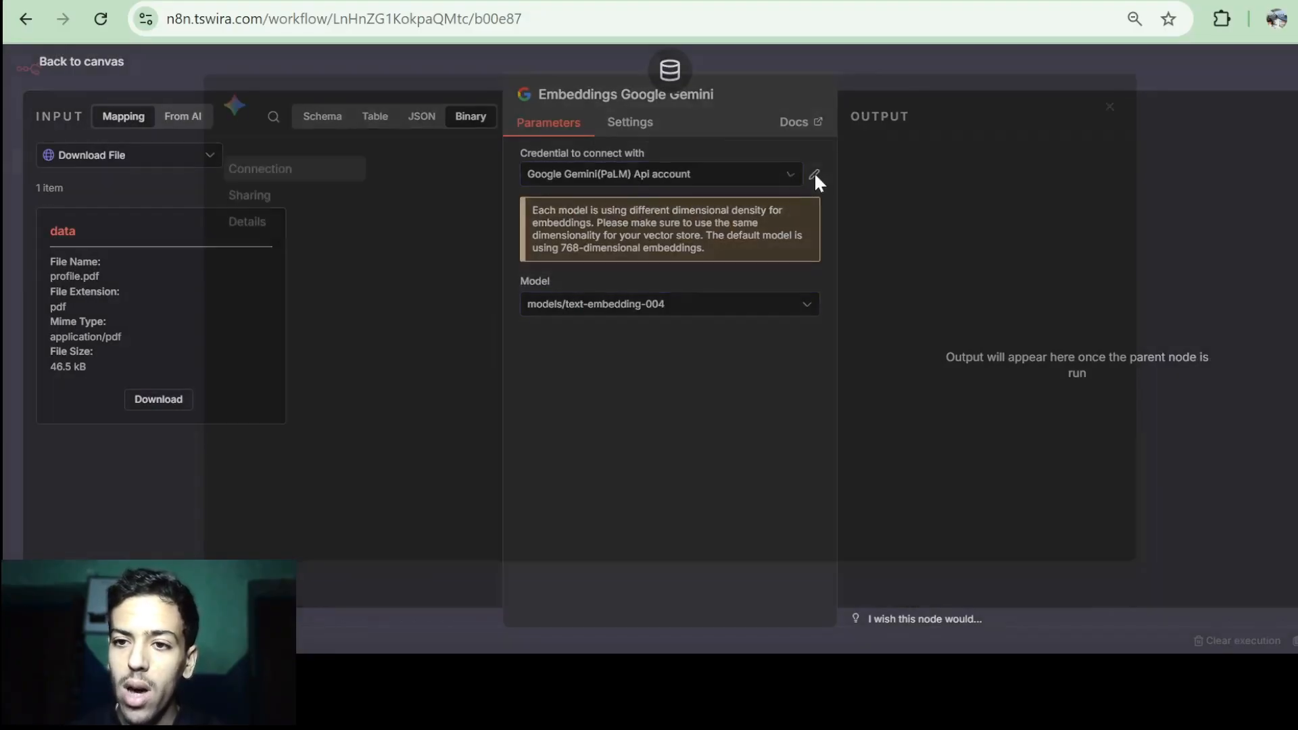
left_click(527, 433)
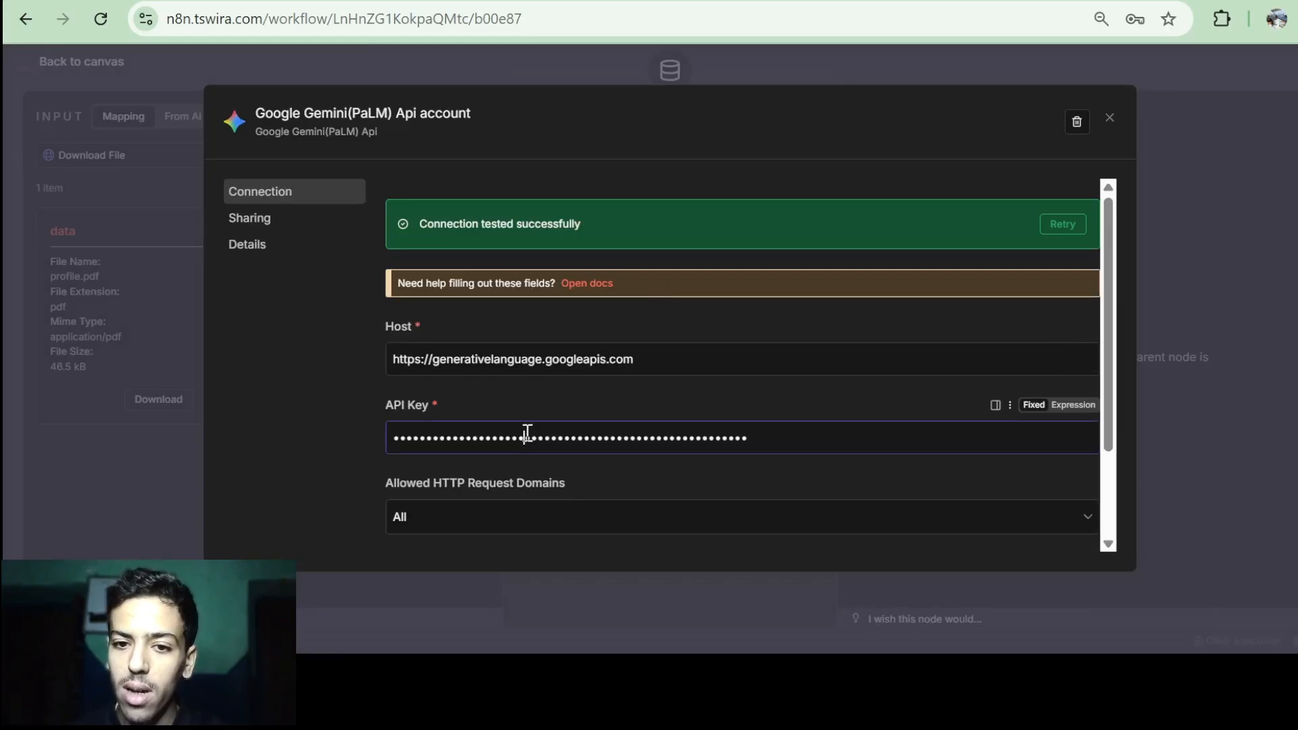
key("ctrl+Tab")
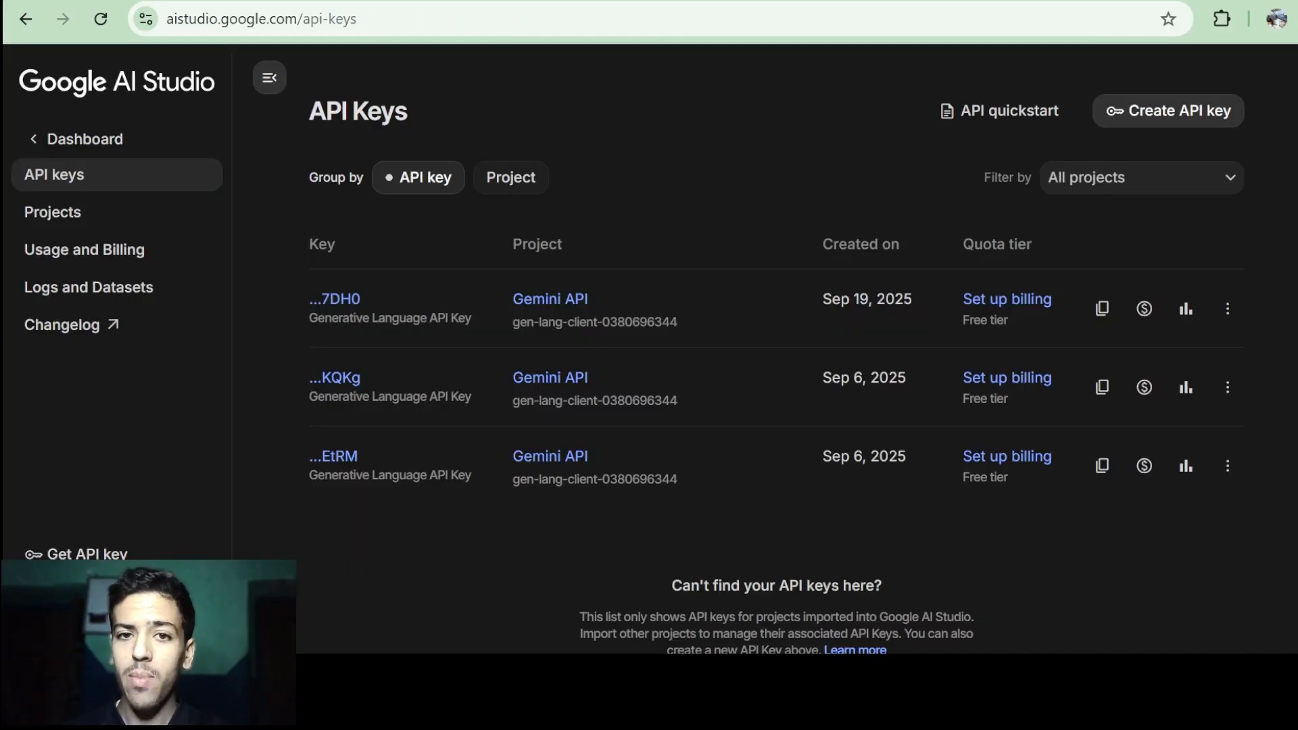
Review the Gemini API keys in Google AI Studio, then return to the n8n canvas.
left_click(452, 14)
left_click(452, 14)
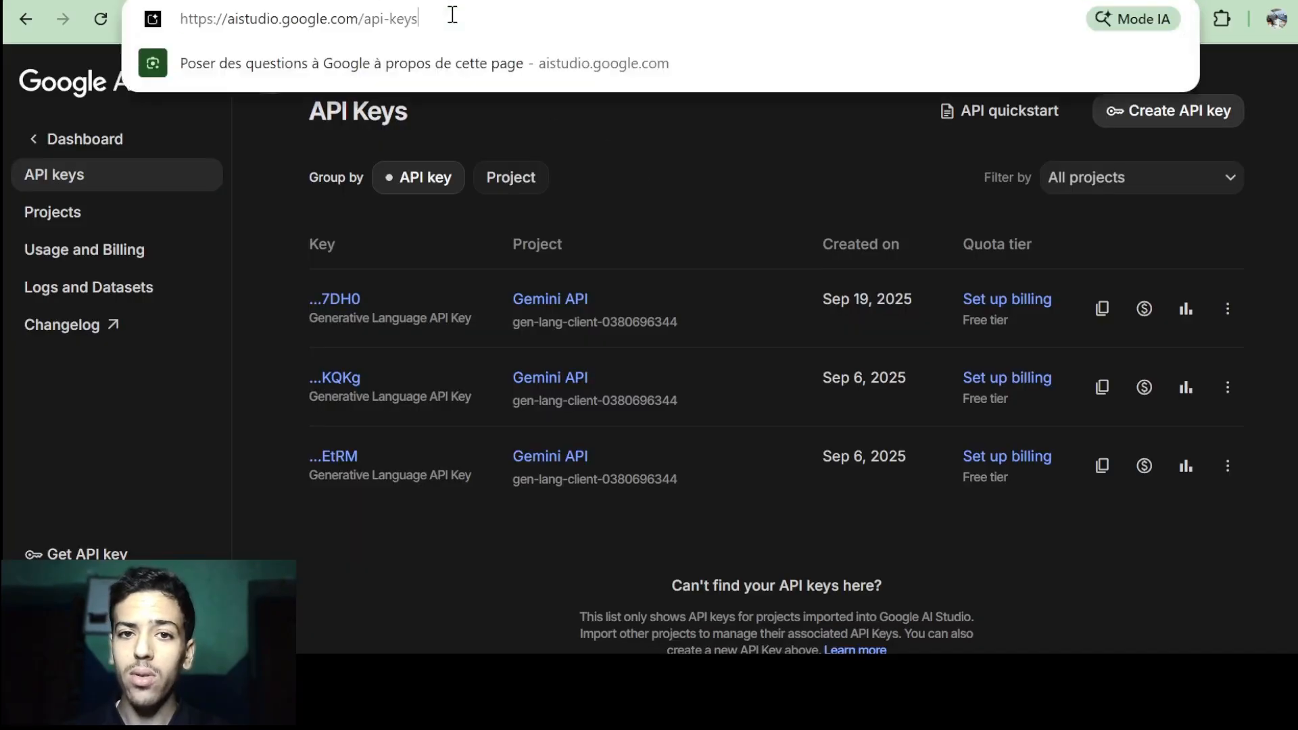
left_click(666, 171)
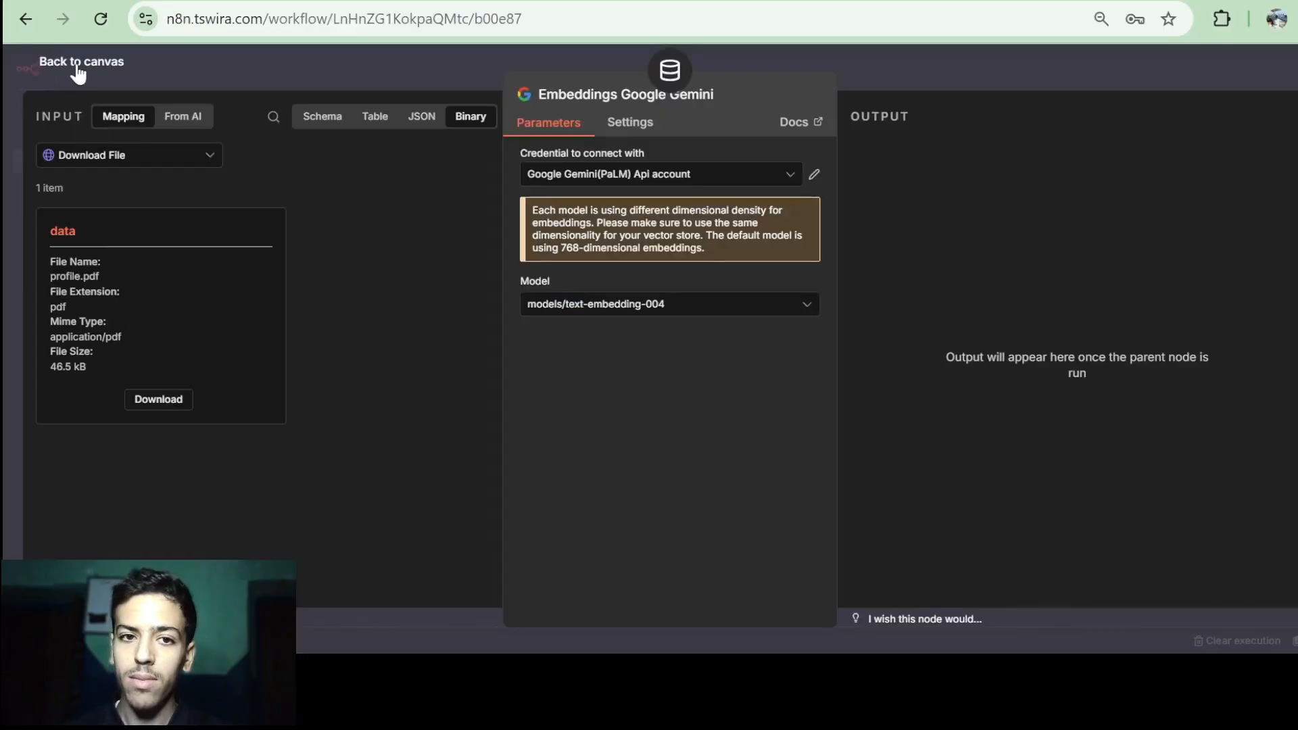
left_click(79, 68)
Shift the Gemini embeddings node left and add a Default Data Loader to the Document input.
scroll(920, 386, "down", 1)
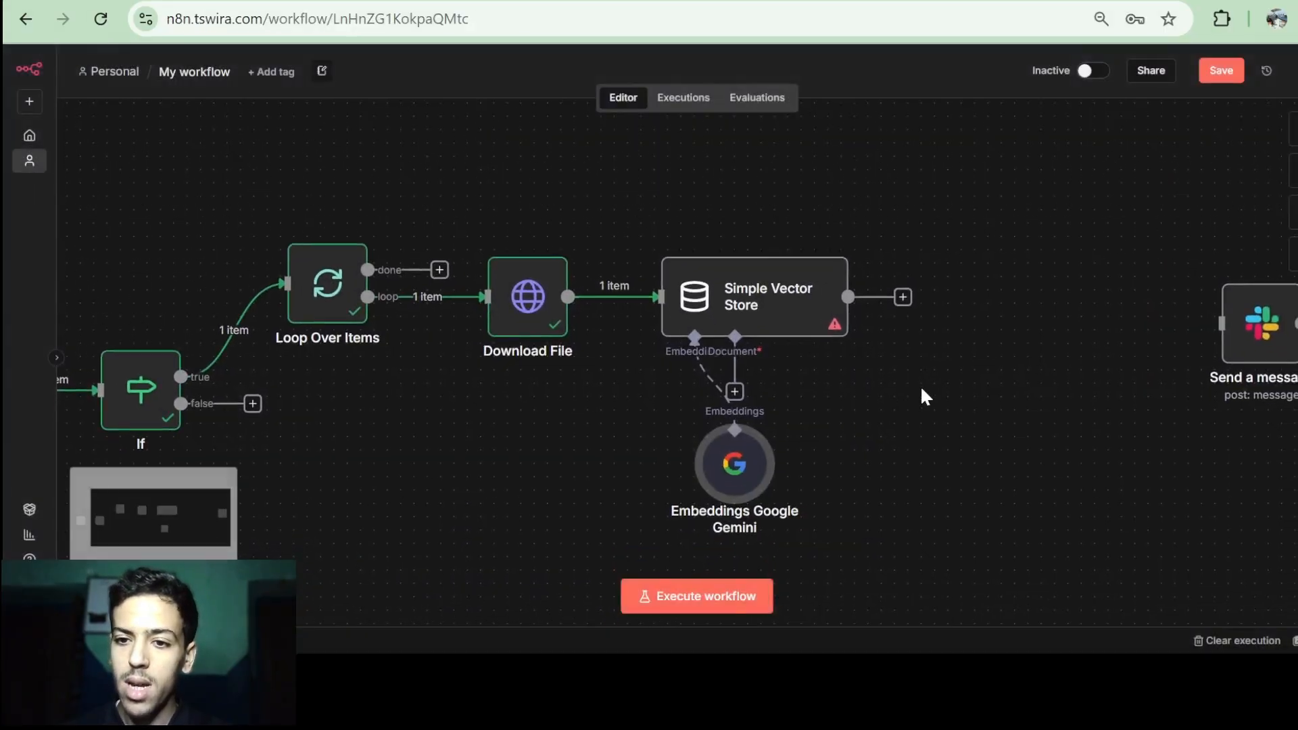
left_click_drag(734, 481, 574, 468)
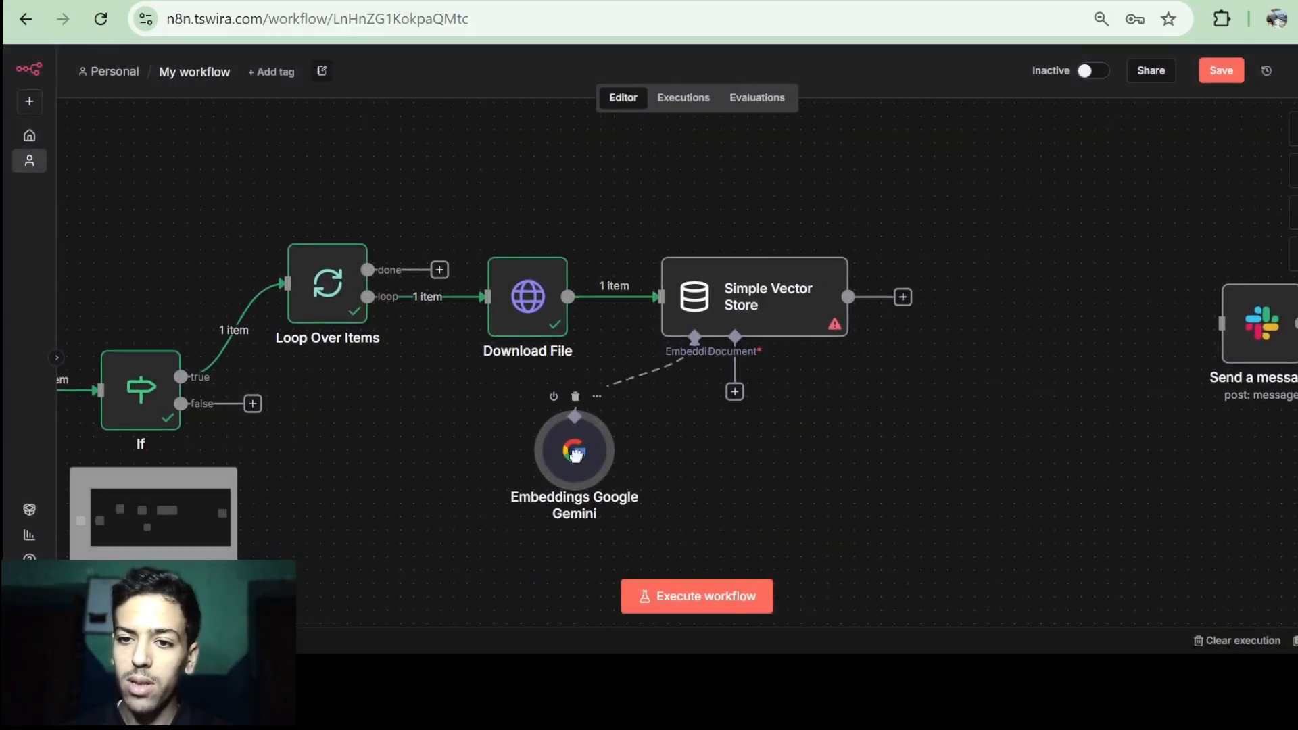
left_click(735, 393)
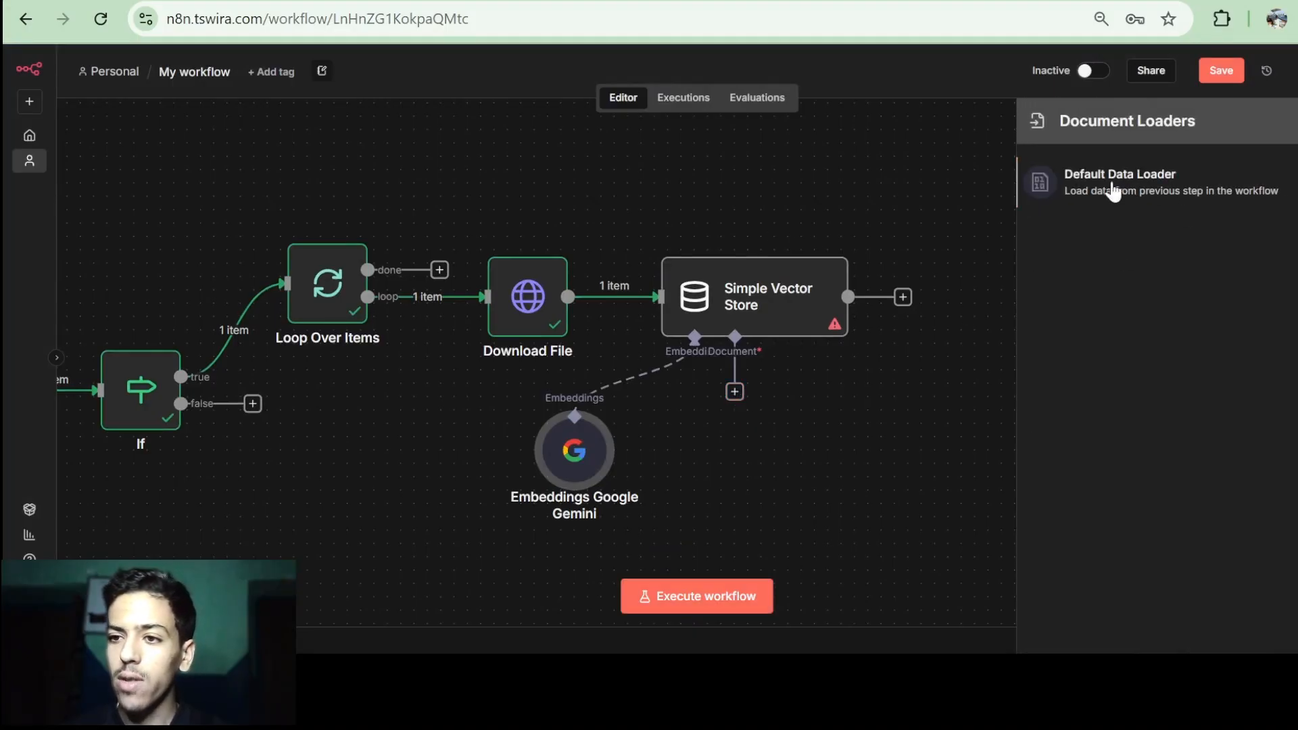
key("Return")
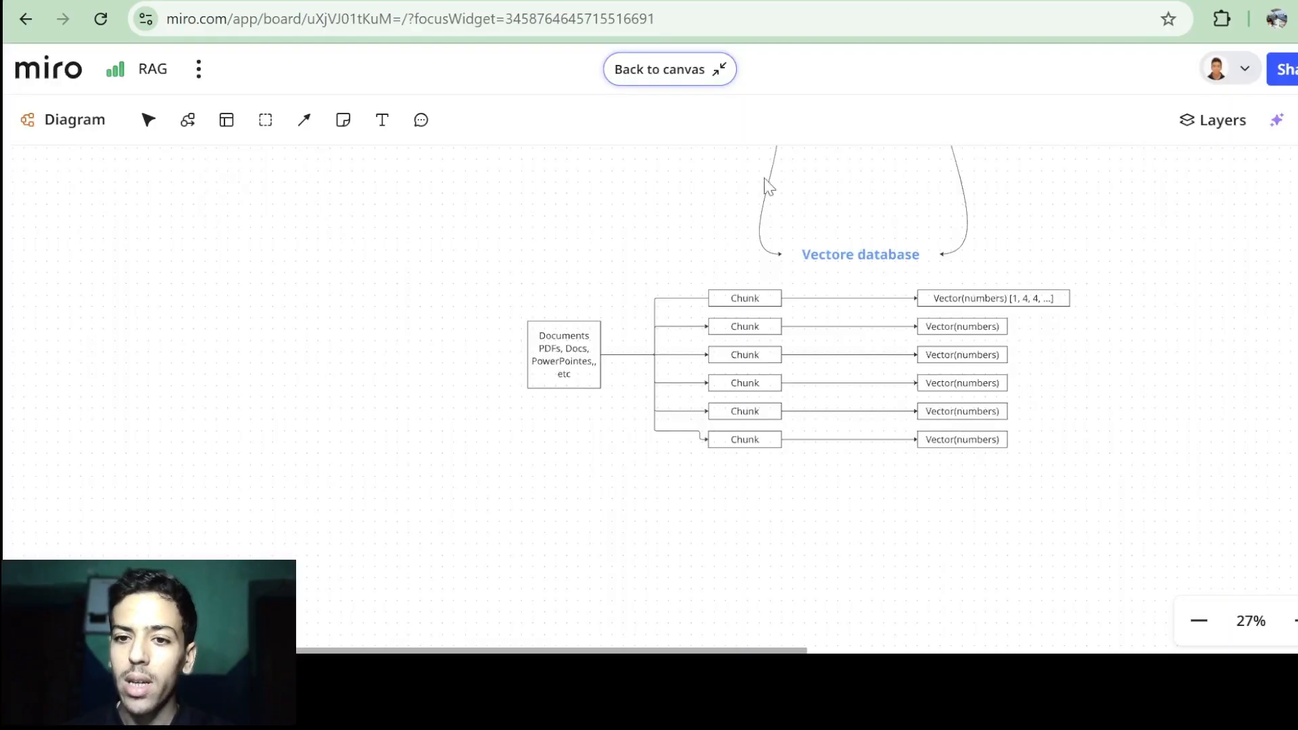
scroll(707, 306, "up", 5)
scroll(707, 306, "up", 1)
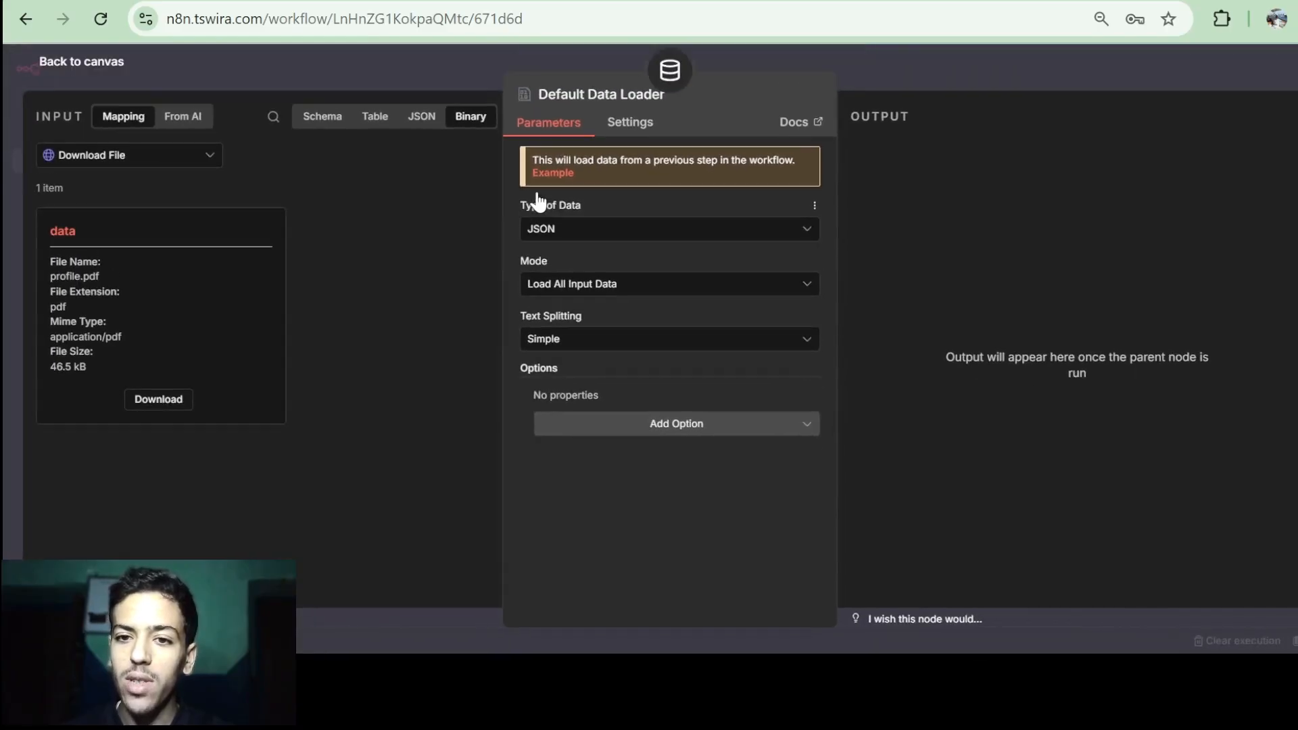
Set the loader to Binary data, Load All Input Data, format auto-detected by MIME type.
left_click(581, 237)
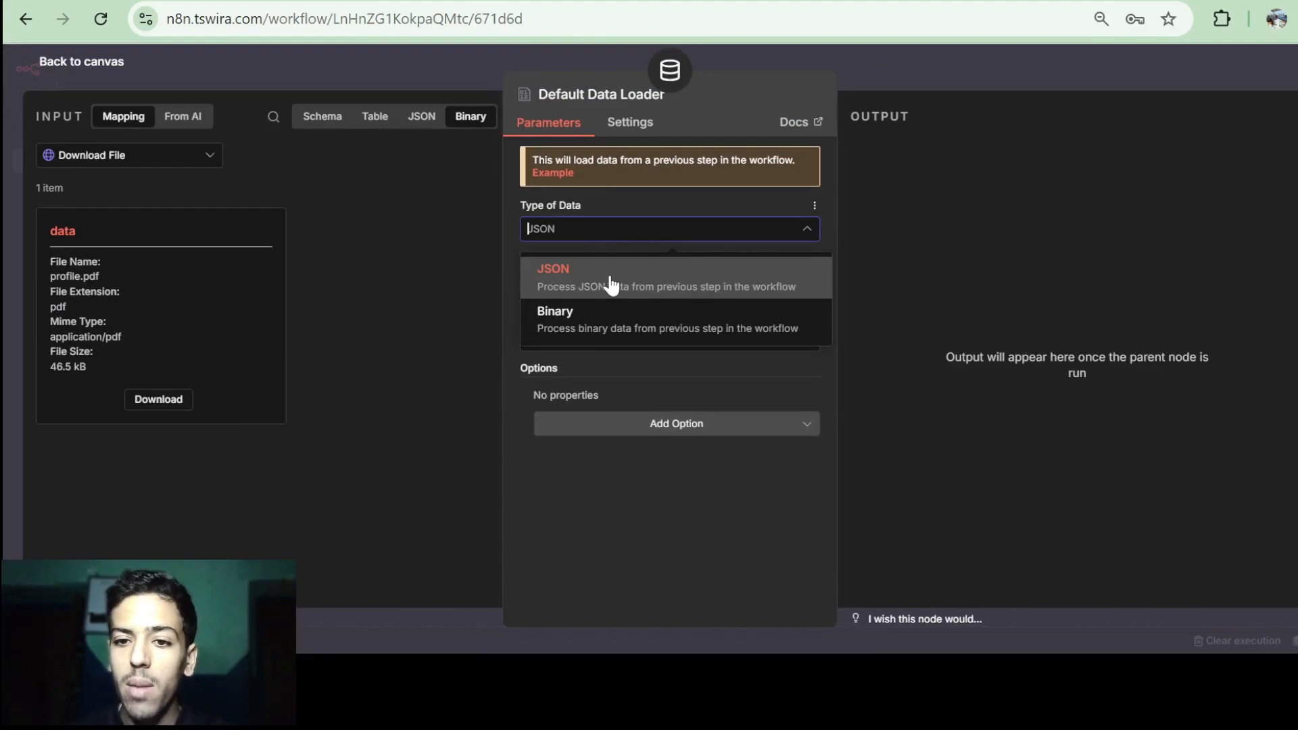
left_click(580, 325)
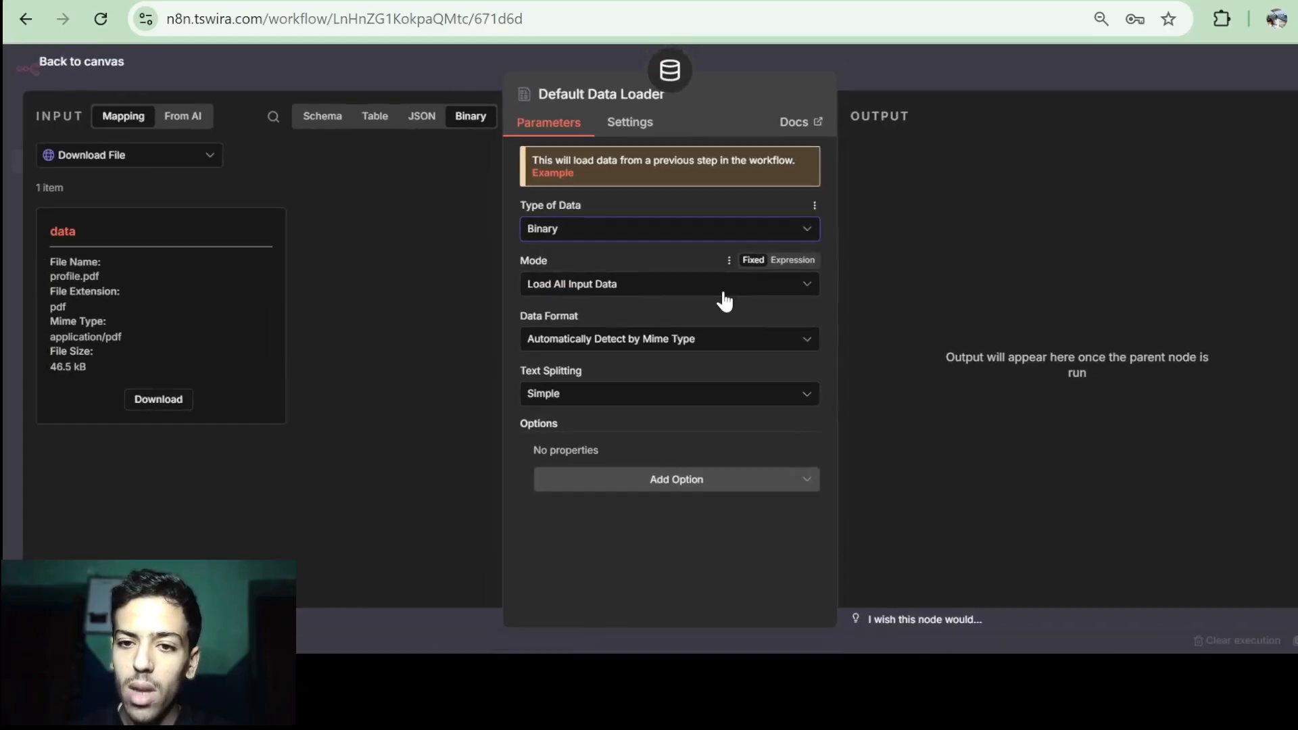
left_click(637, 286)
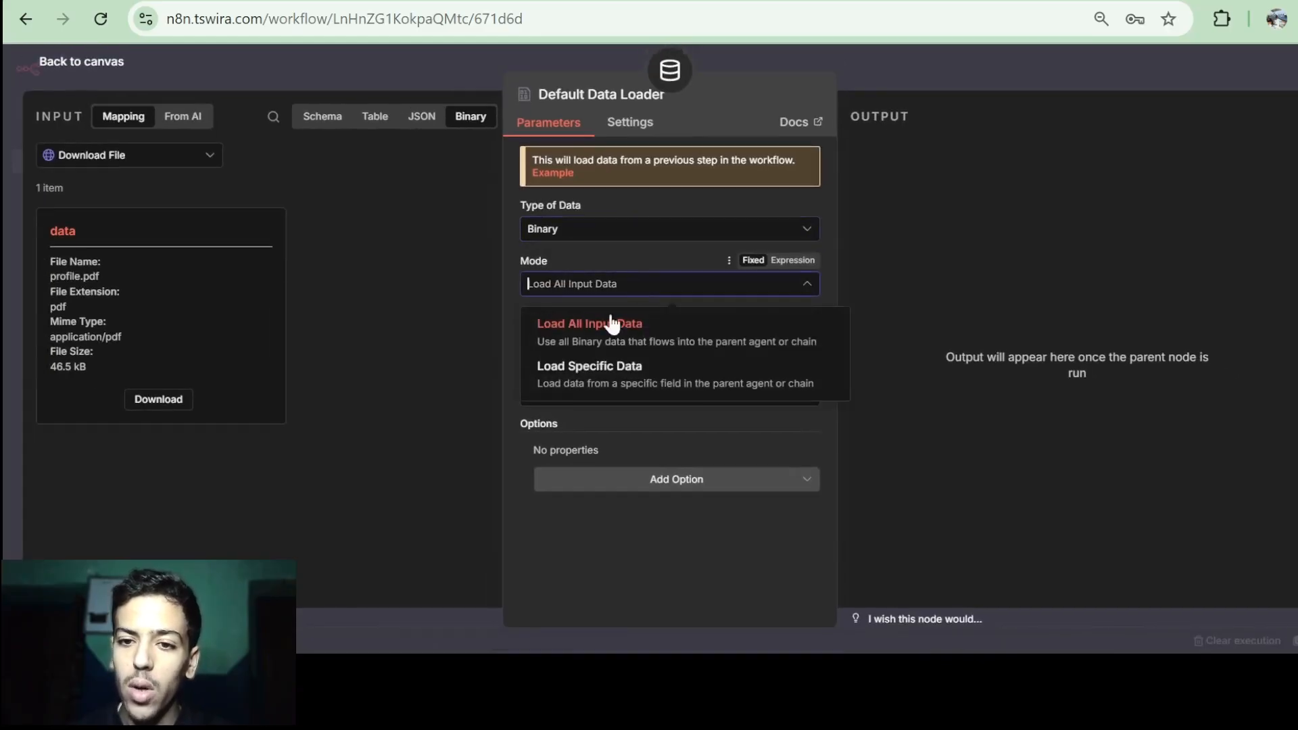
left_click(612, 338)
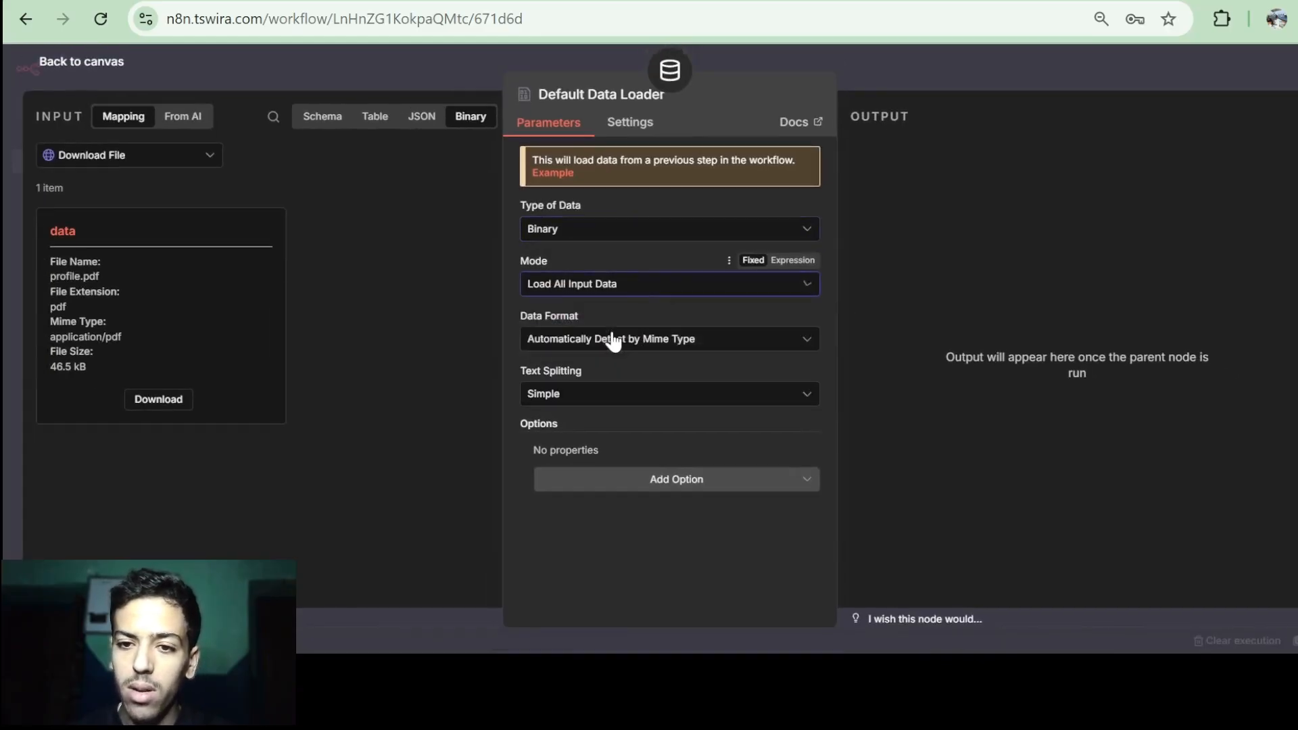
left_click(573, 340)
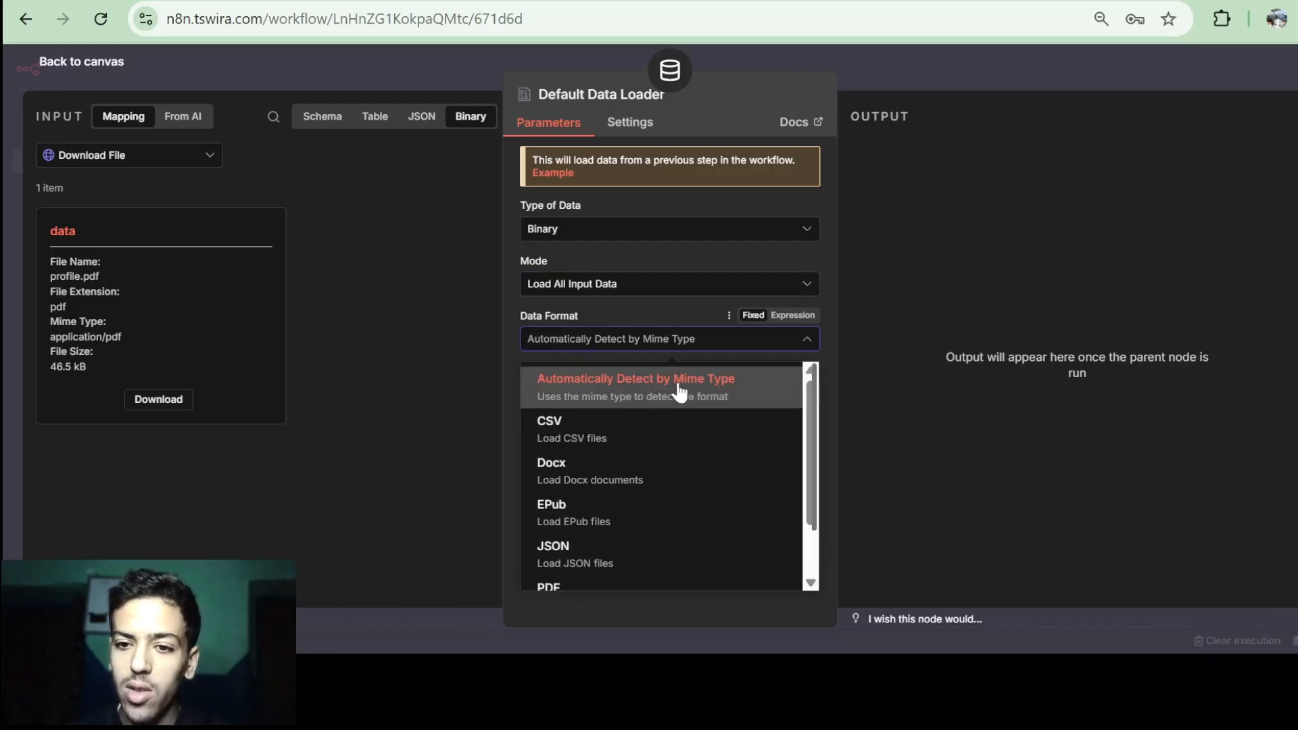
scroll(677, 393, "down", 1)
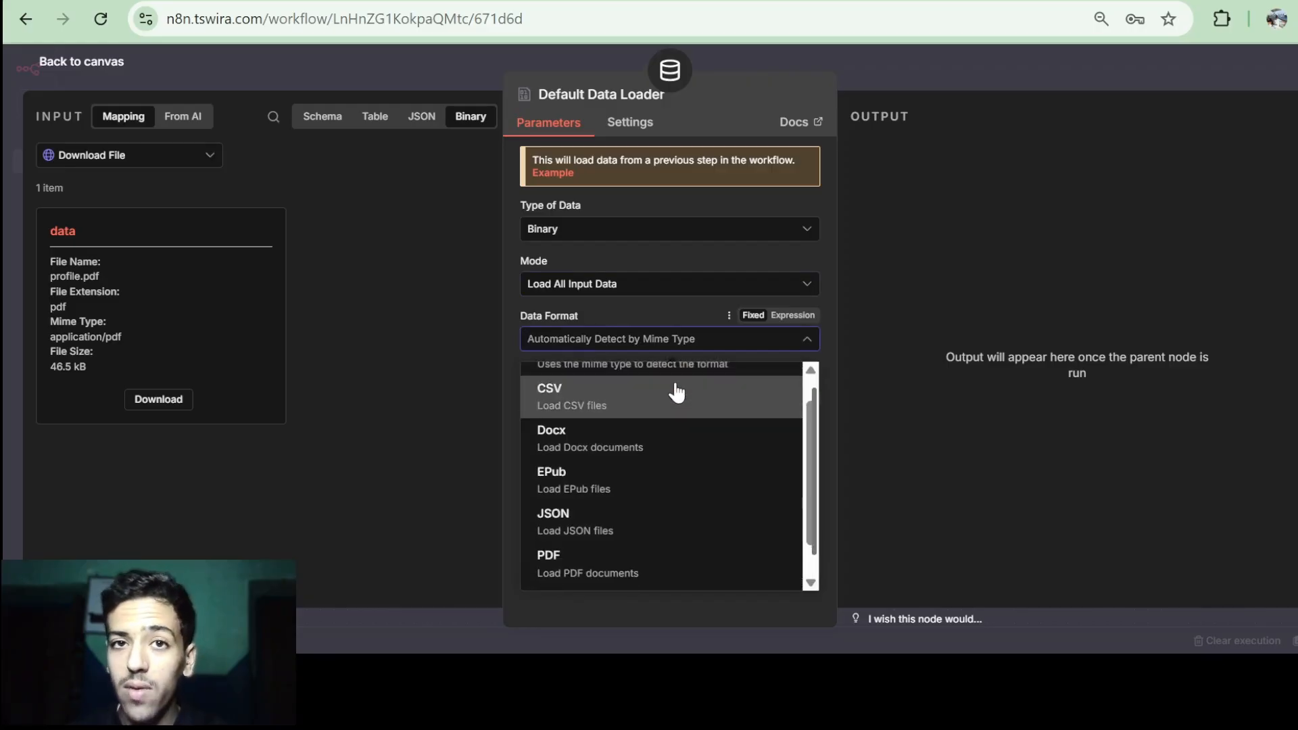
scroll(638, 434, "down", 2)
scroll(623, 484, "up", 3)
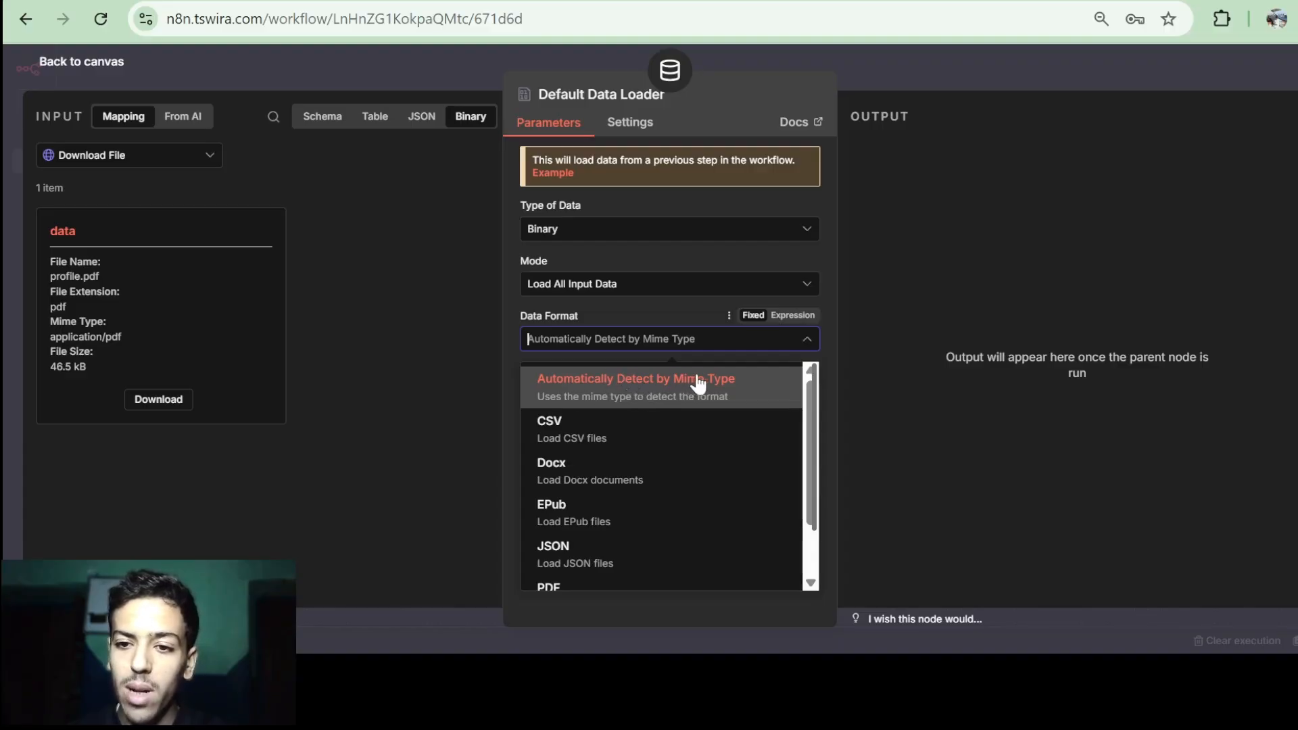
left_click(707, 386)
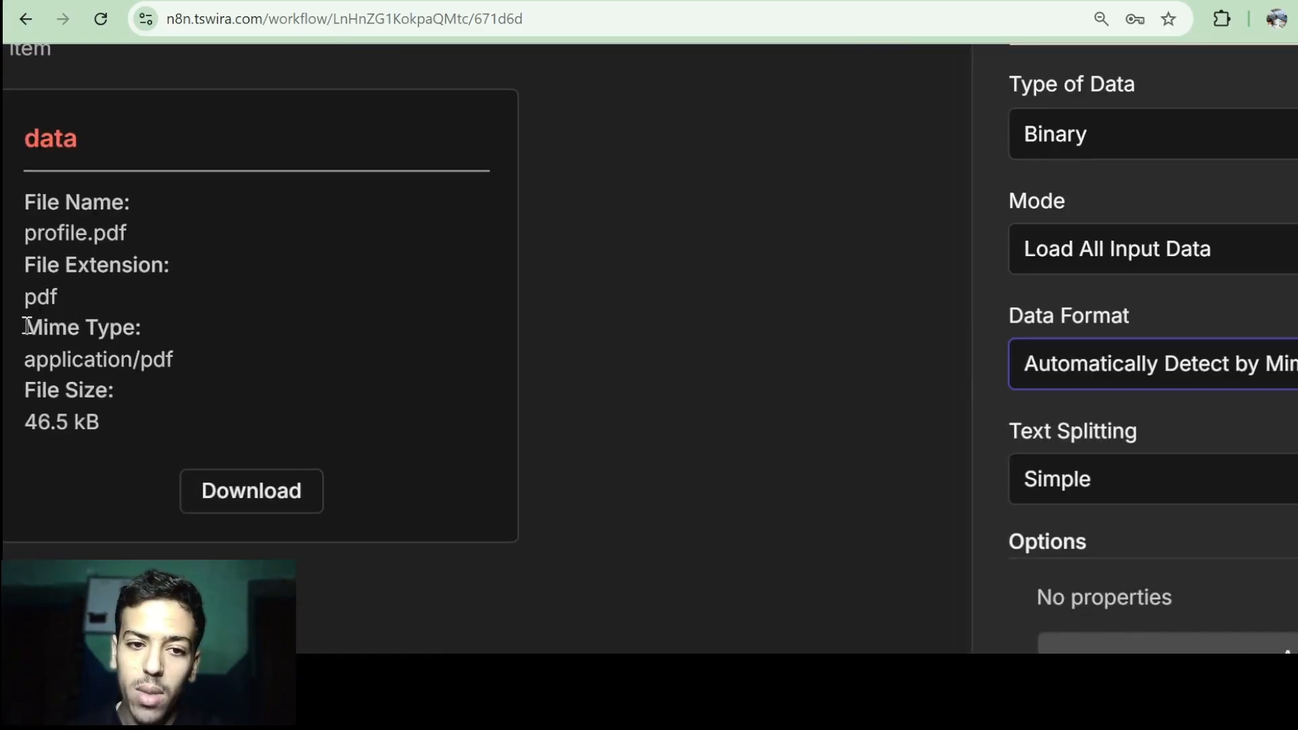
Check the input file's application/pdf MIME type and switch Text Splitting to Custom.
left_click_drag(50, 322, 97, 320)
left_click_drag(183, 346, 185, 353)
left_click(185, 354)
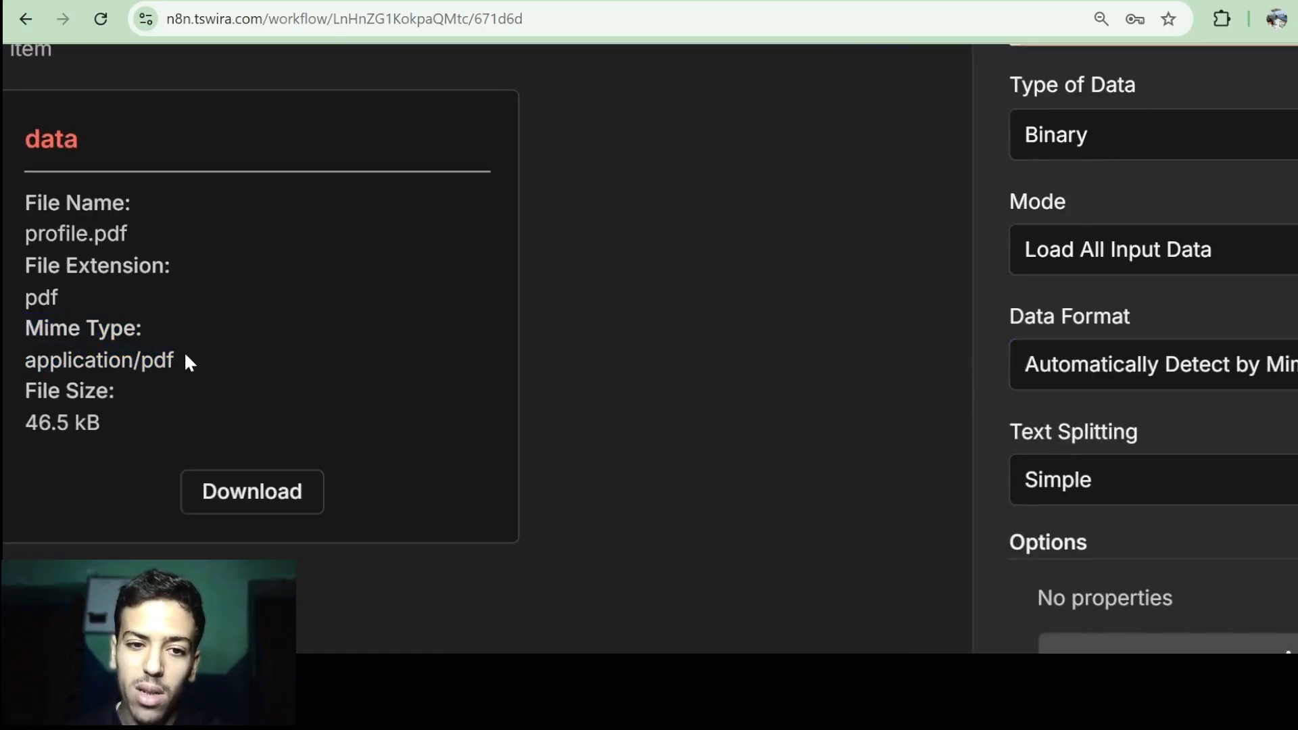
scroll(101, 354, "left", 1)
scroll(101, 354, "down", 3)
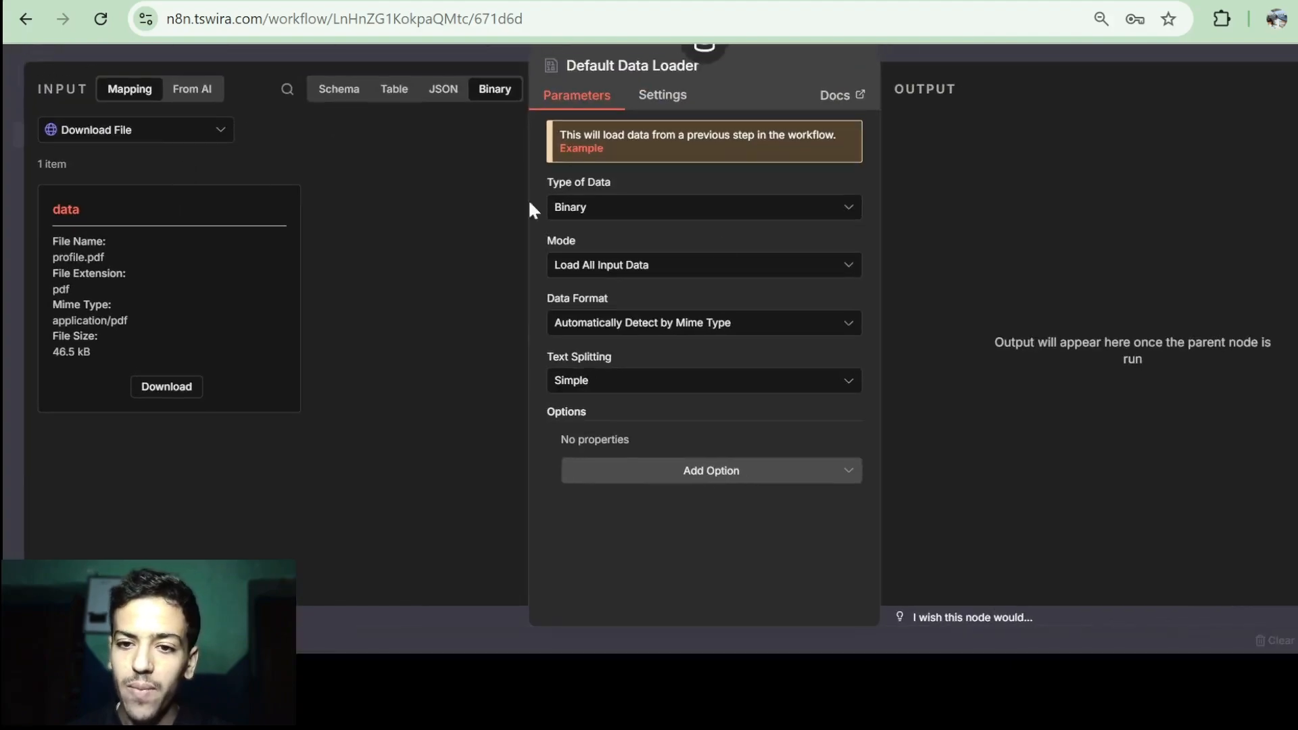
left_click(661, 391)
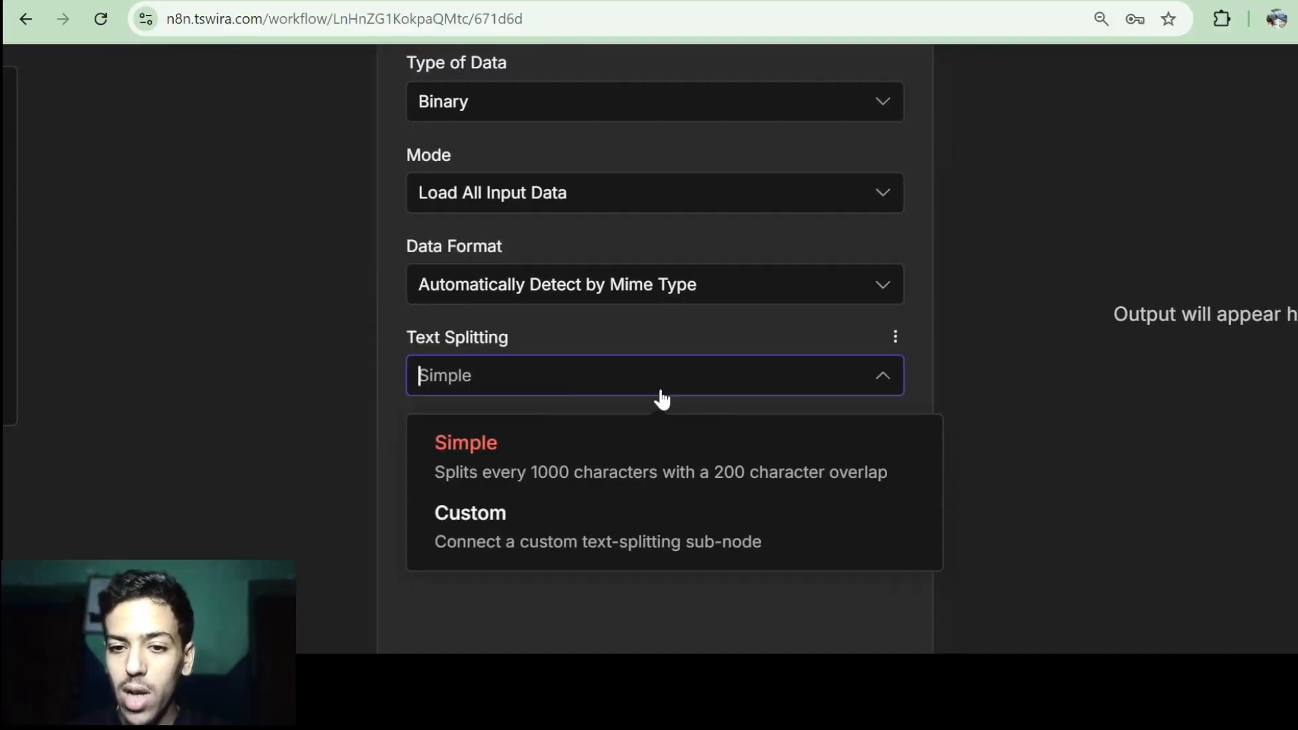
scroll(661, 399, "down", 1)
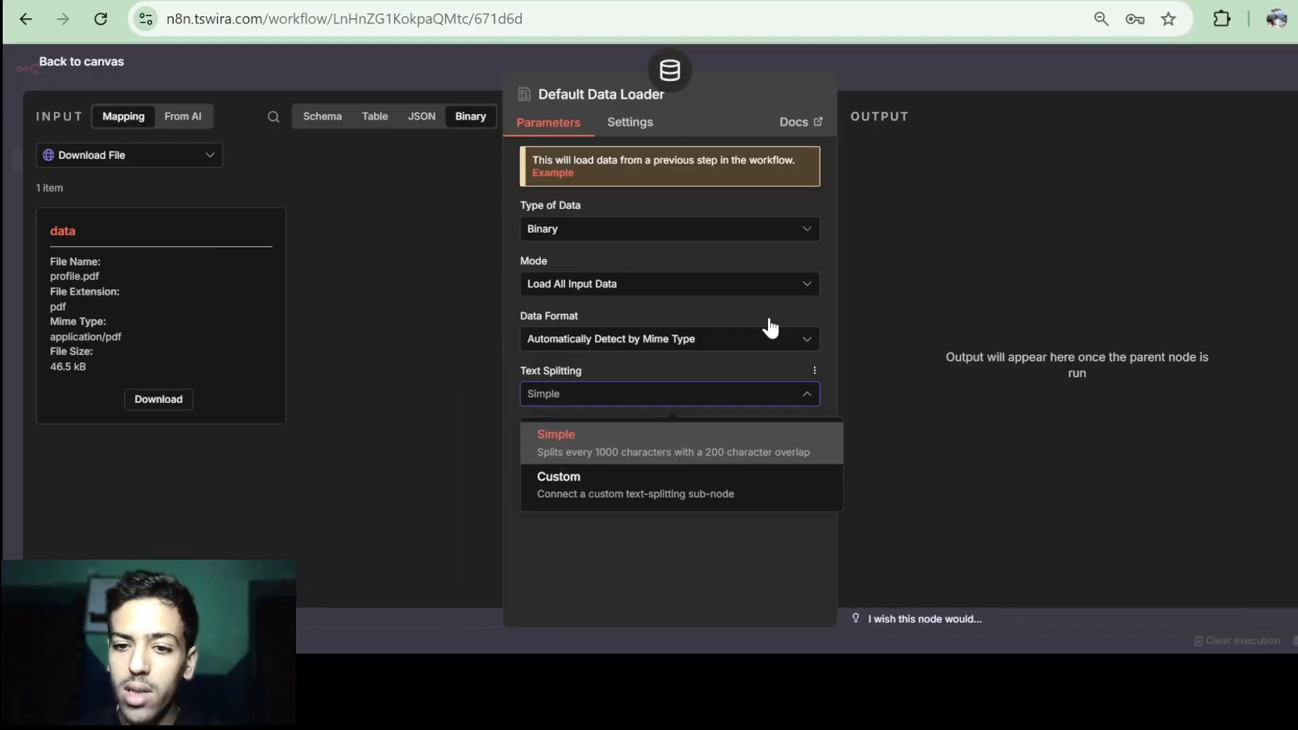
left_click(601, 493)
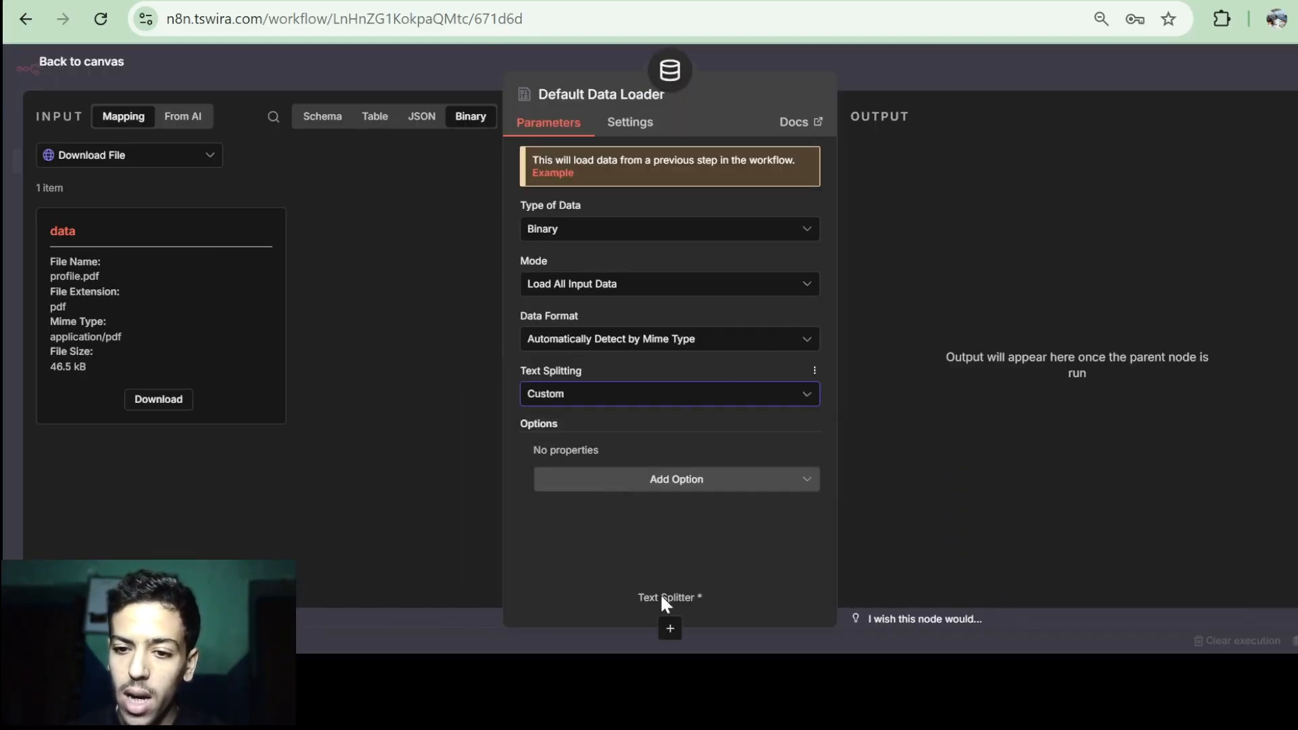
left_click(670, 629)
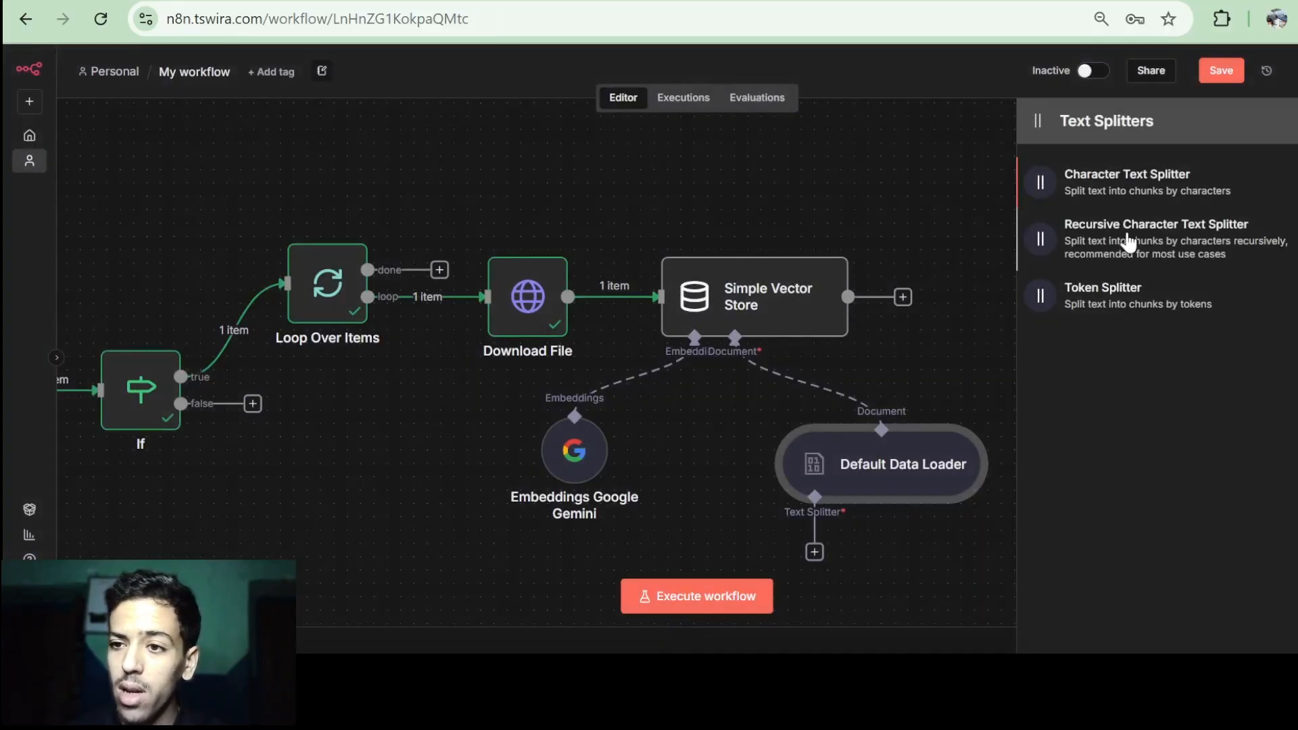
left_click(1143, 189)
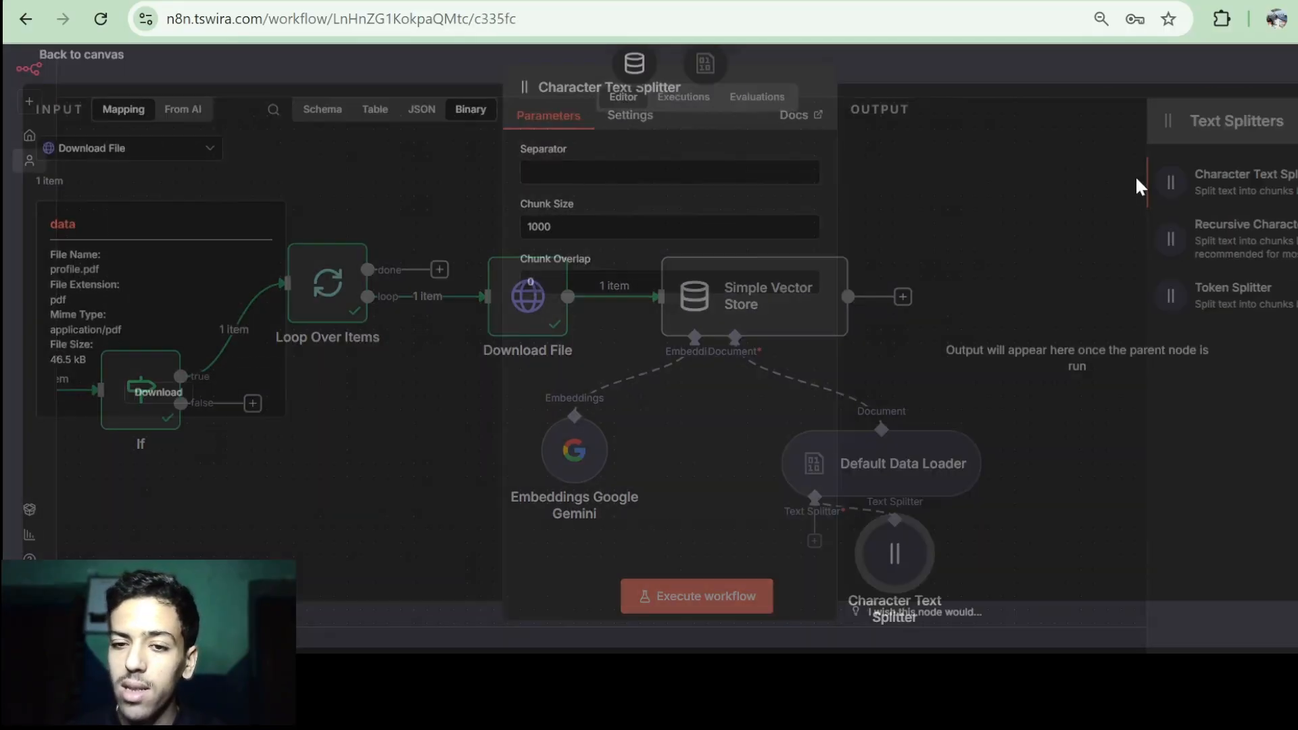
left_click(570, 174)
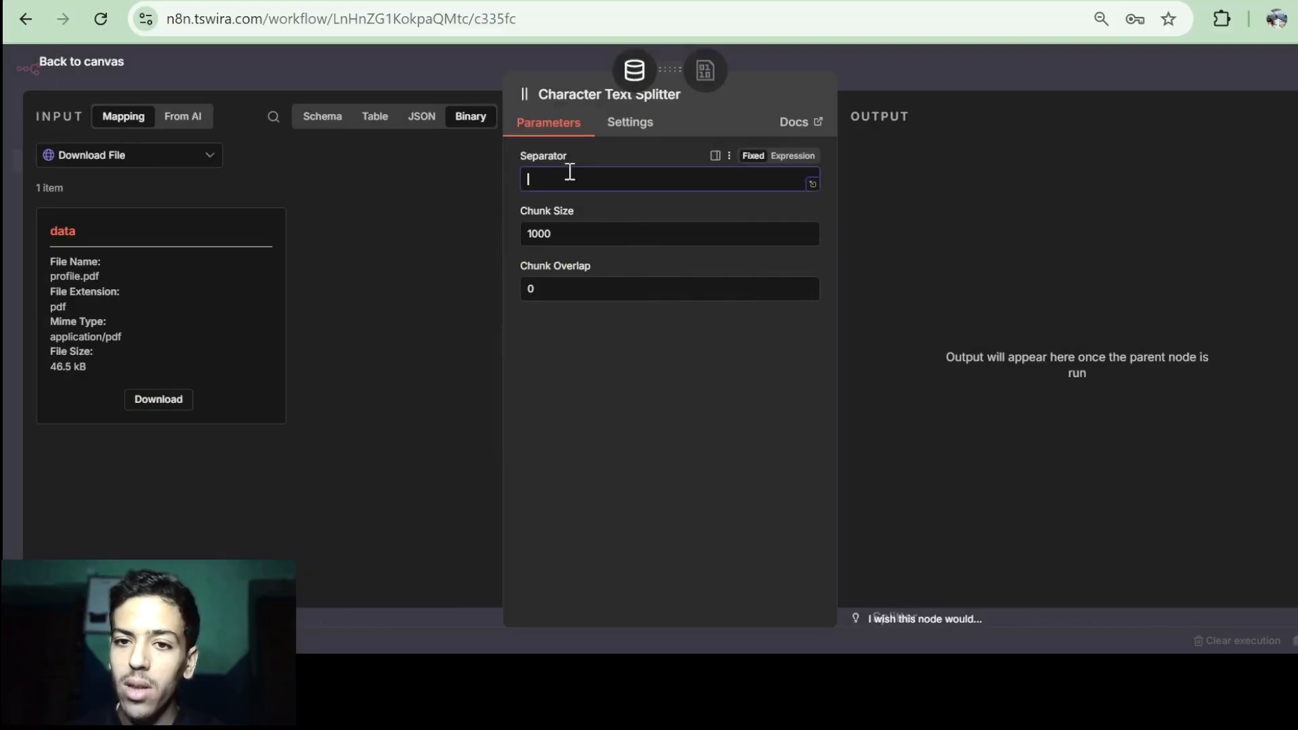
left_click(568, 249)
left_click(97, 74)
scroll(895, 345, "down", 1)
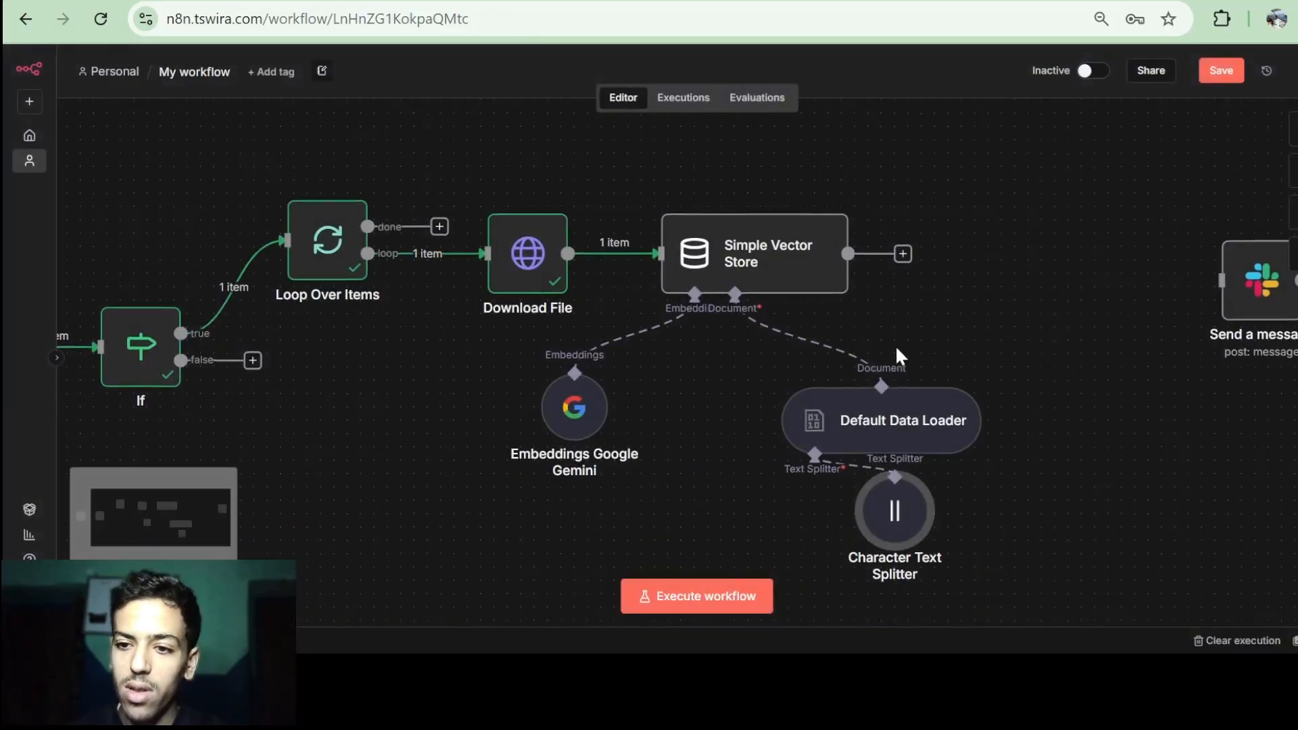
key("Delete")
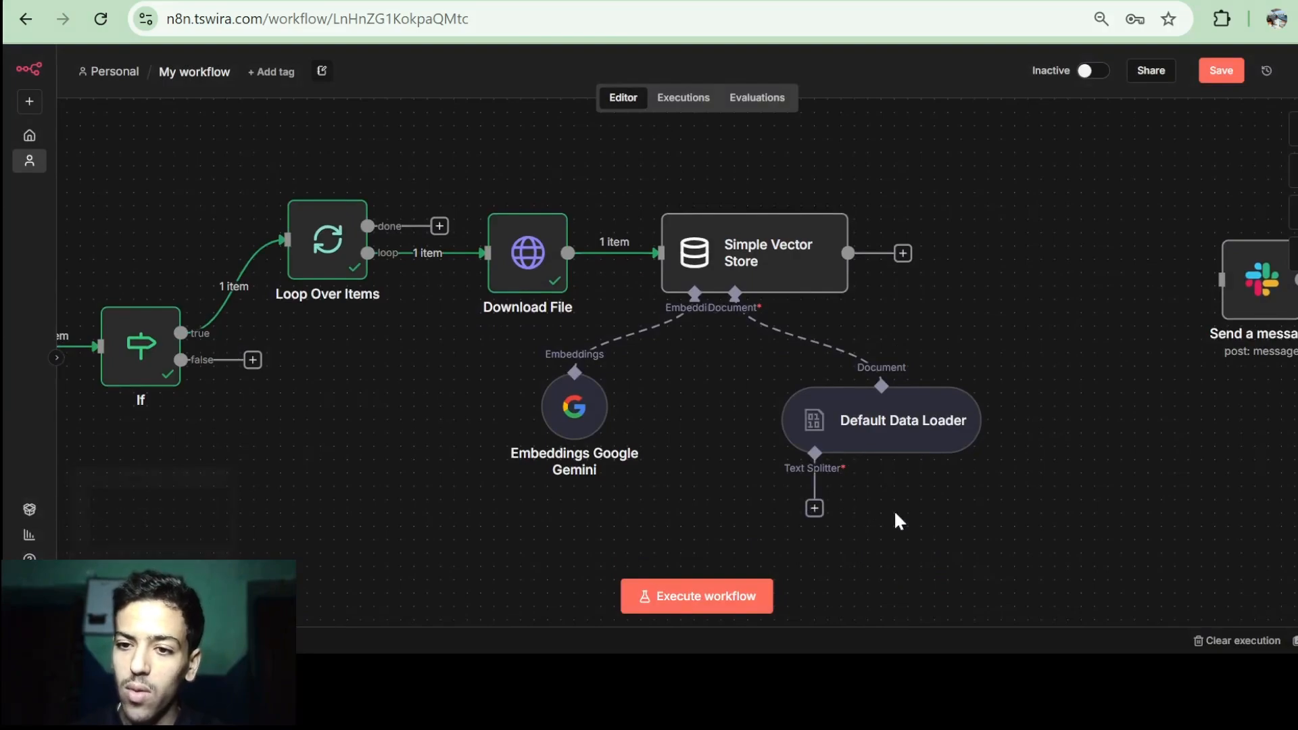
double_click(873, 405)
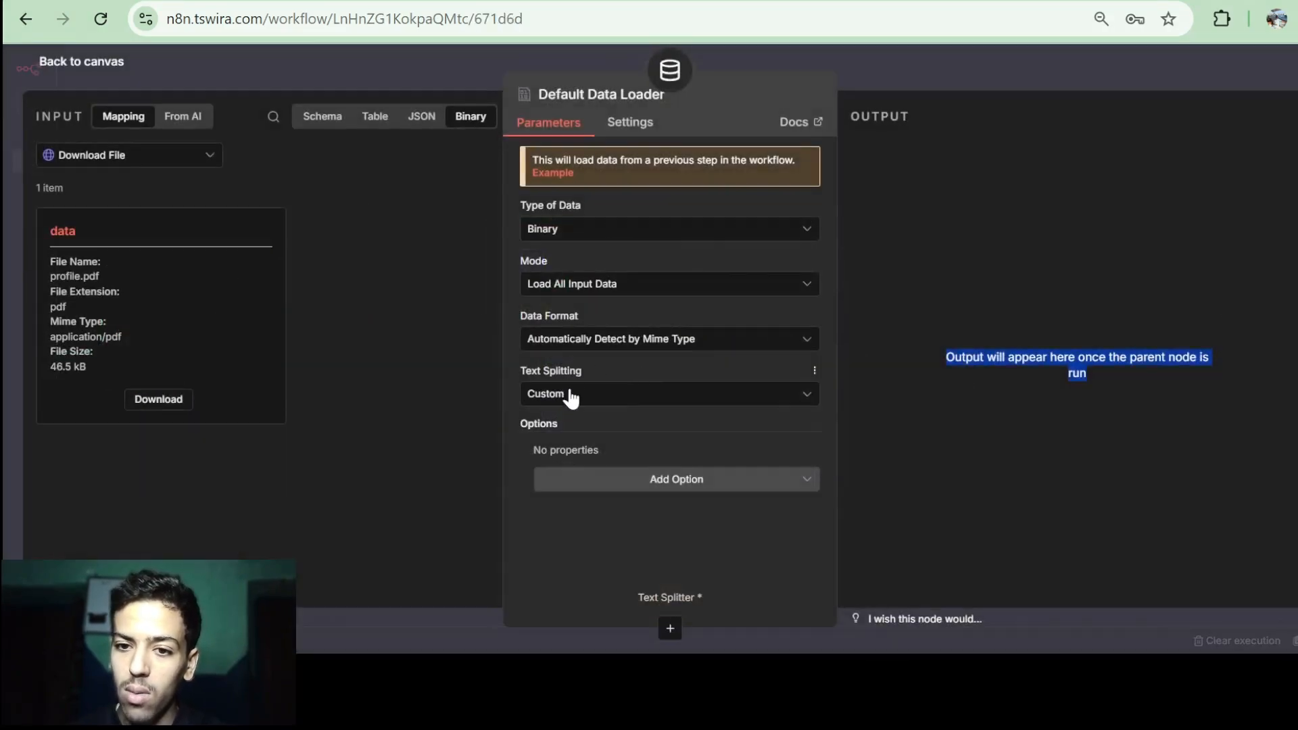
left_click(572, 395)
Return Text Splitting to Simple and run the Simple Vector Store step.
left_click(607, 446)
key("Escape")
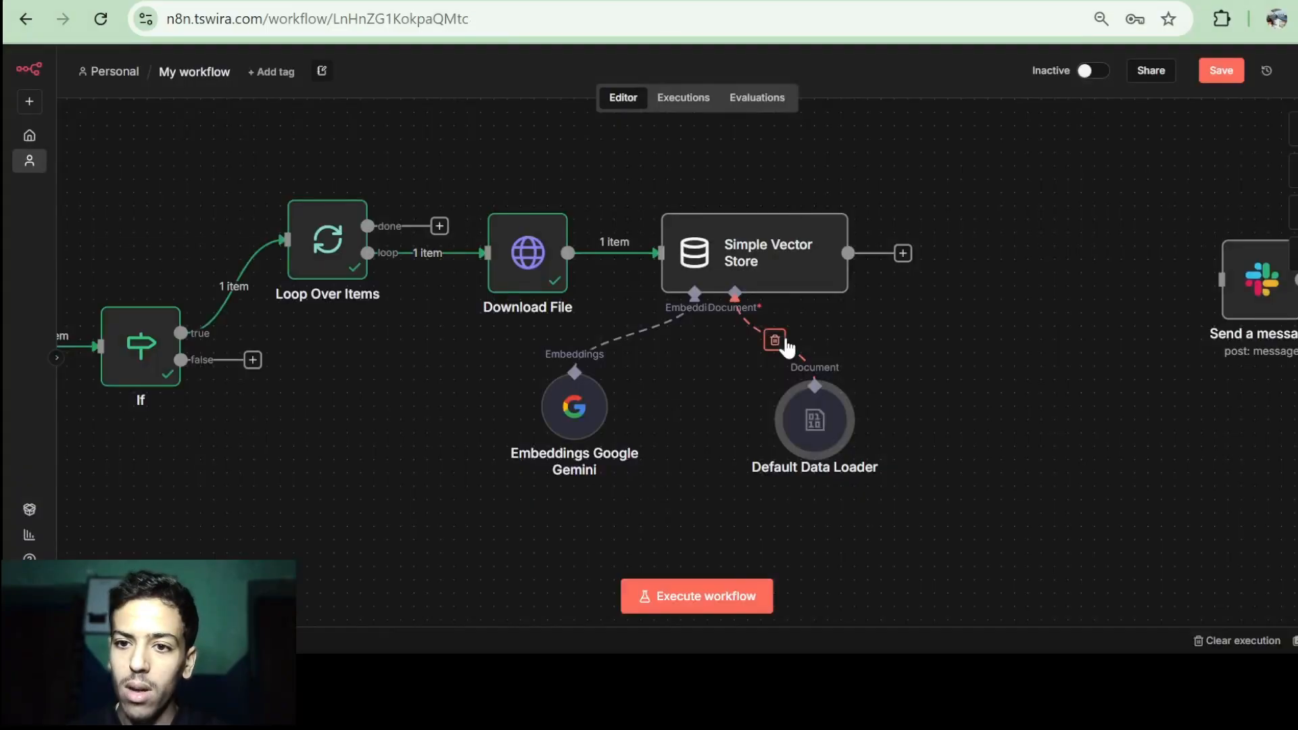
scroll(784, 359, "right", 1)
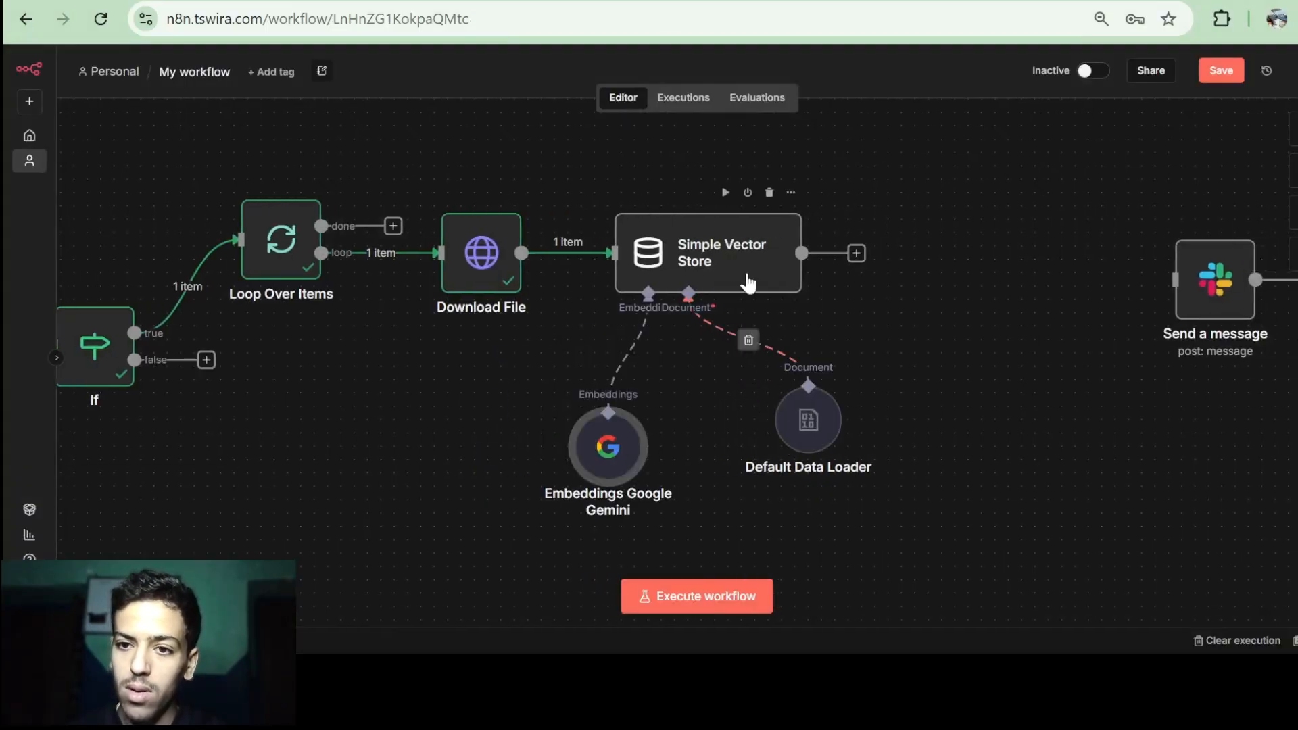
left_click(739, 249)
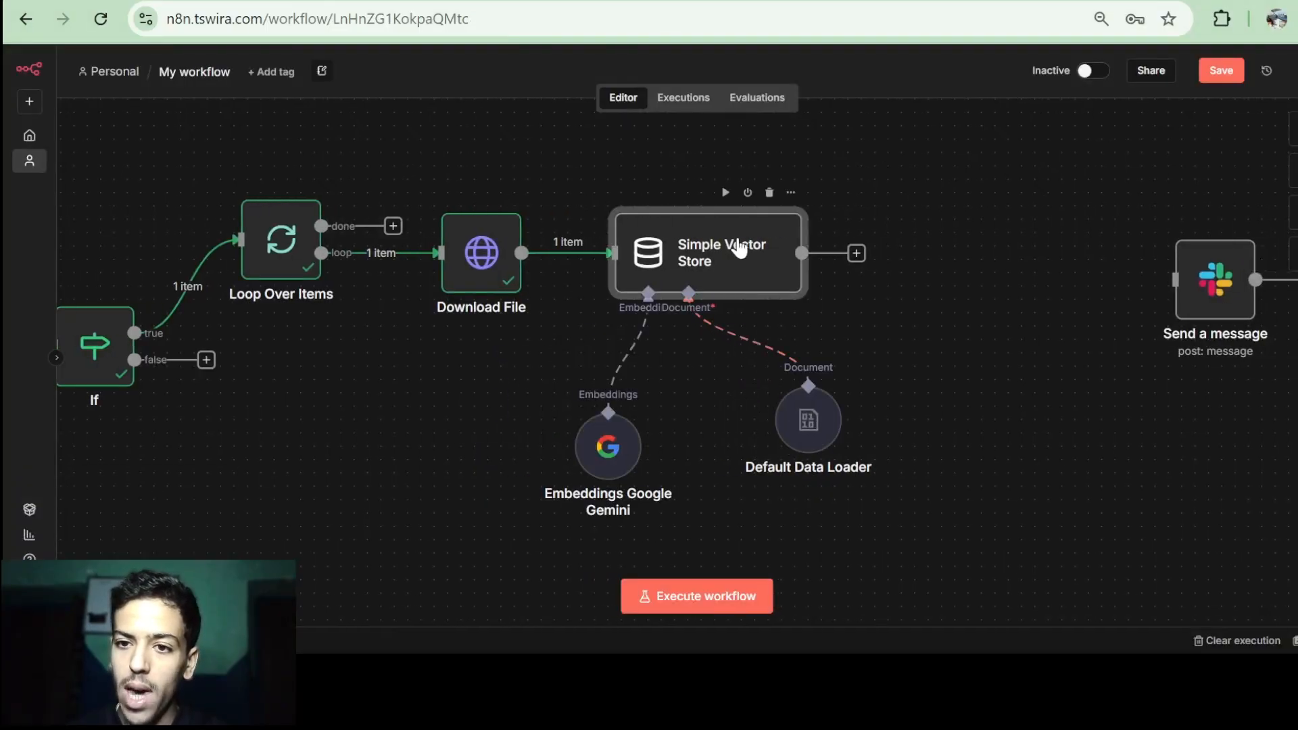
left_click(723, 192)
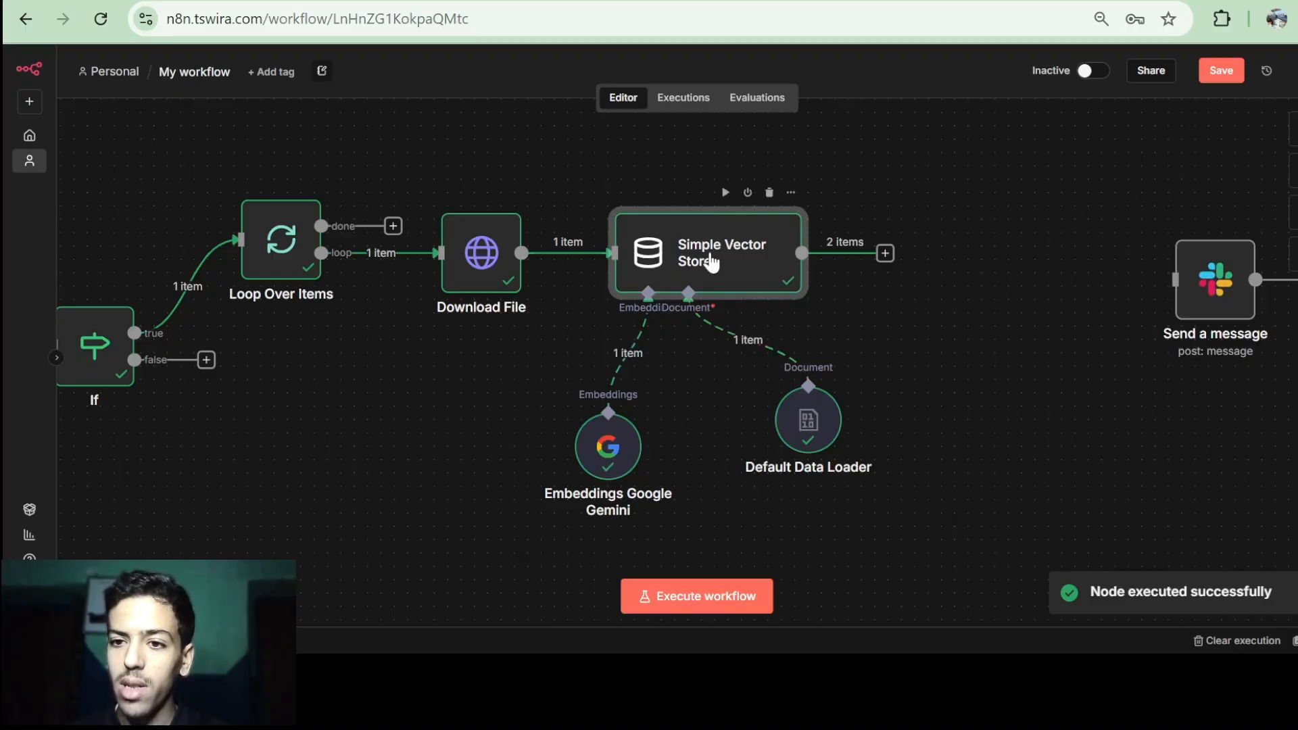
Open the Simple Vector Store's output and view the stored documents as raw JSON.
double_click(711, 263)
scroll(977, 302, "down", 1)
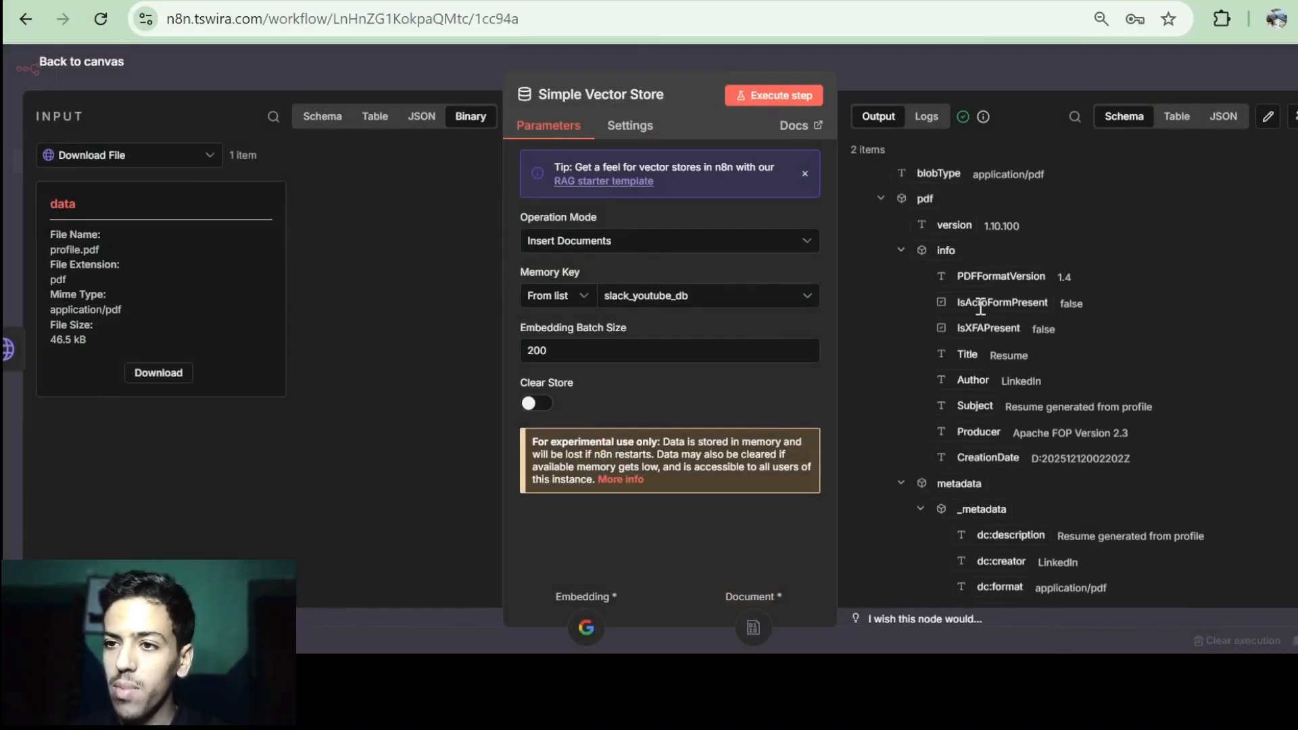
left_click(1230, 121)
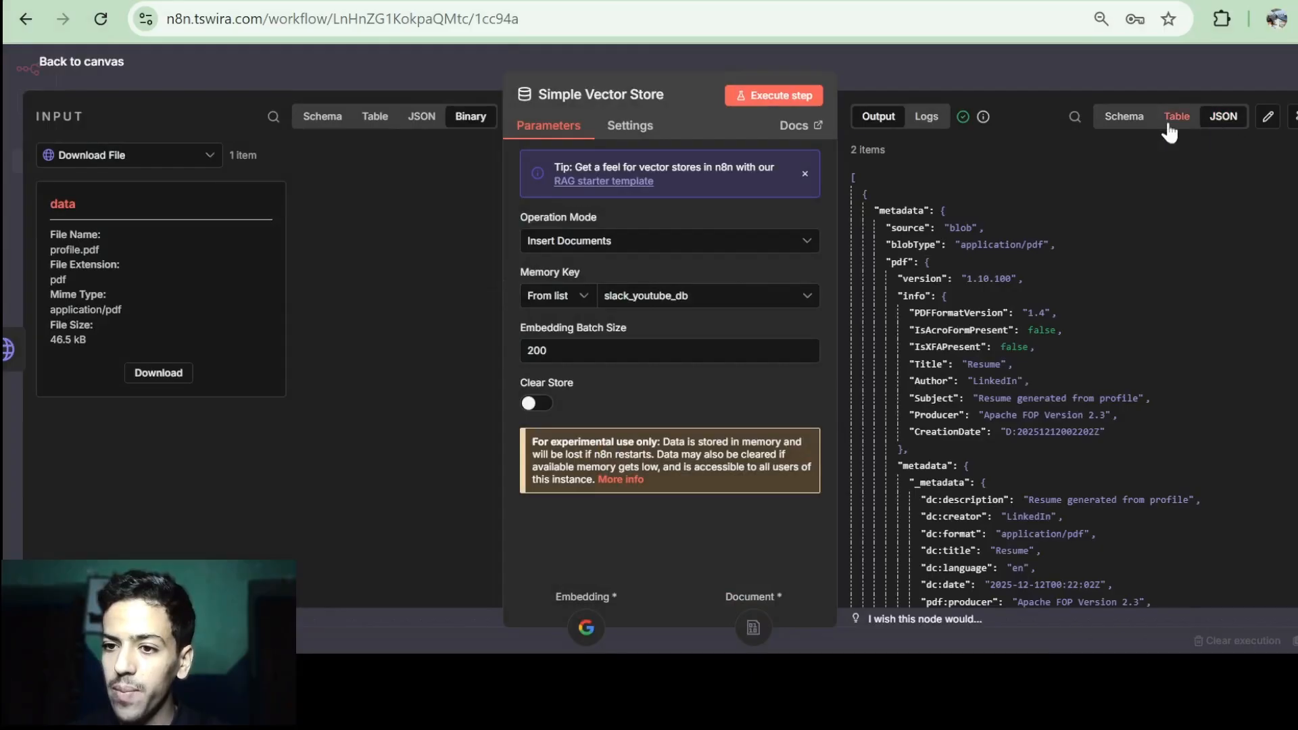
scroll(1030, 415, "down", 2)
scroll(1029, 415, "down", 10)
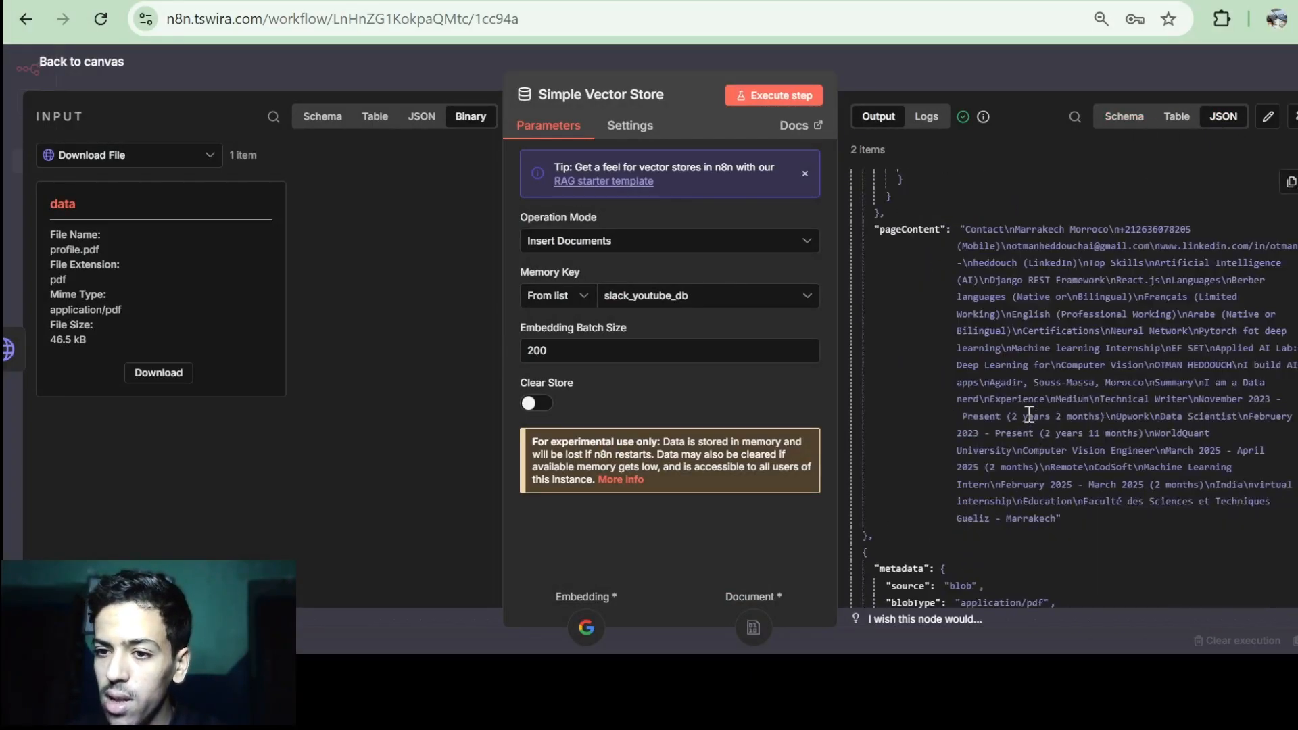
scroll(1031, 422, "down", 1)
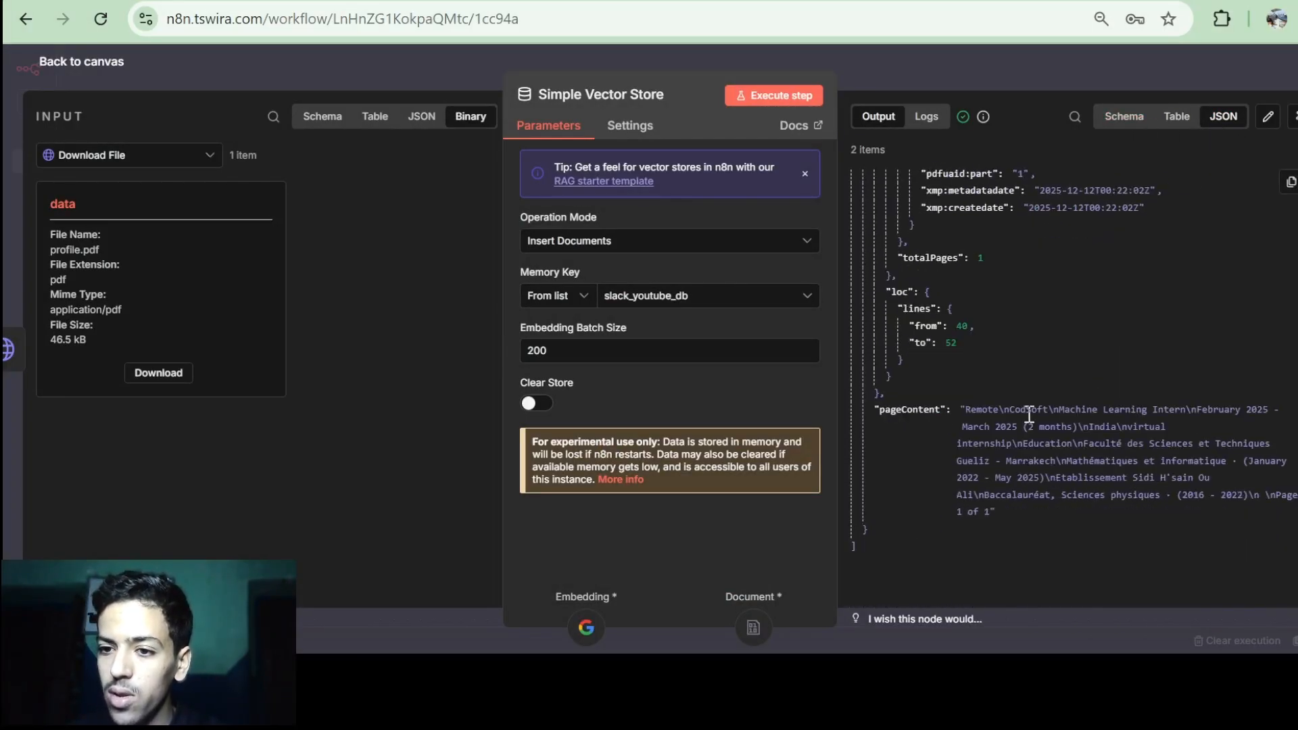
scroll(1051, 341, "up", 15)
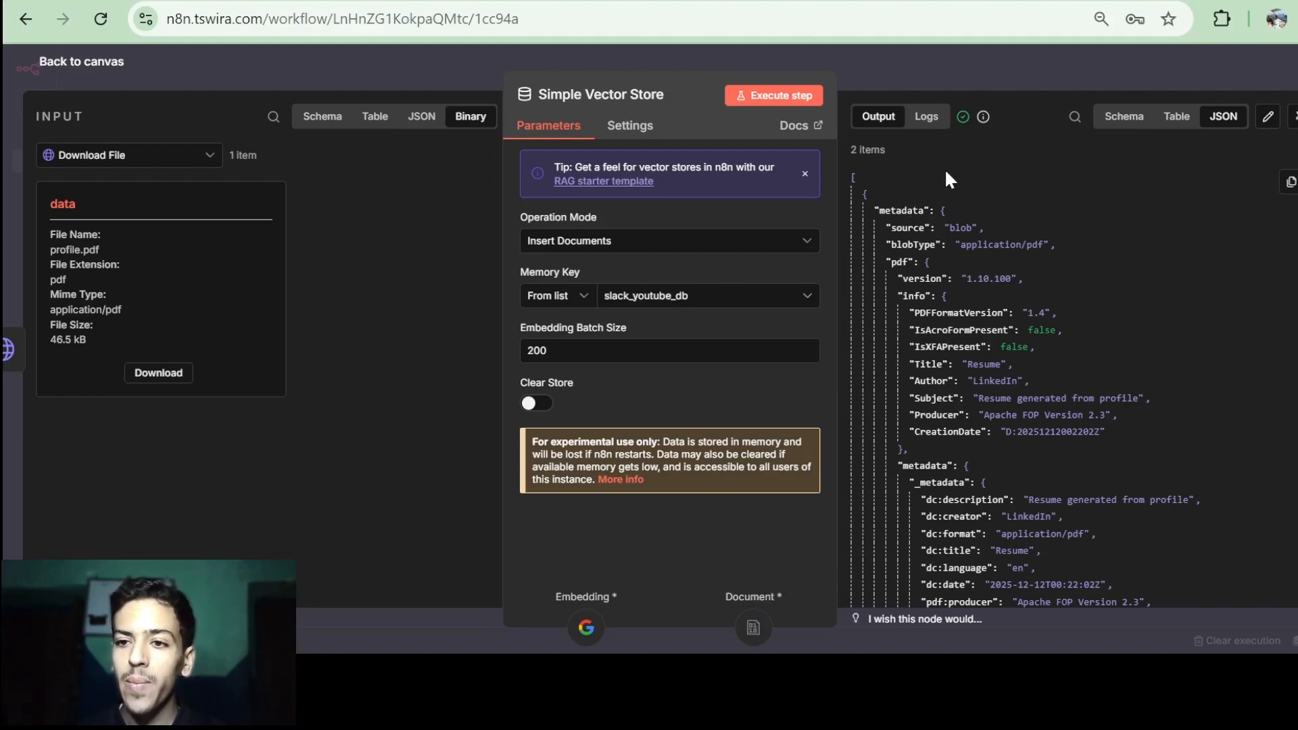
scroll(946, 179, "down", 6)
scroll(921, 221, "up", 6)
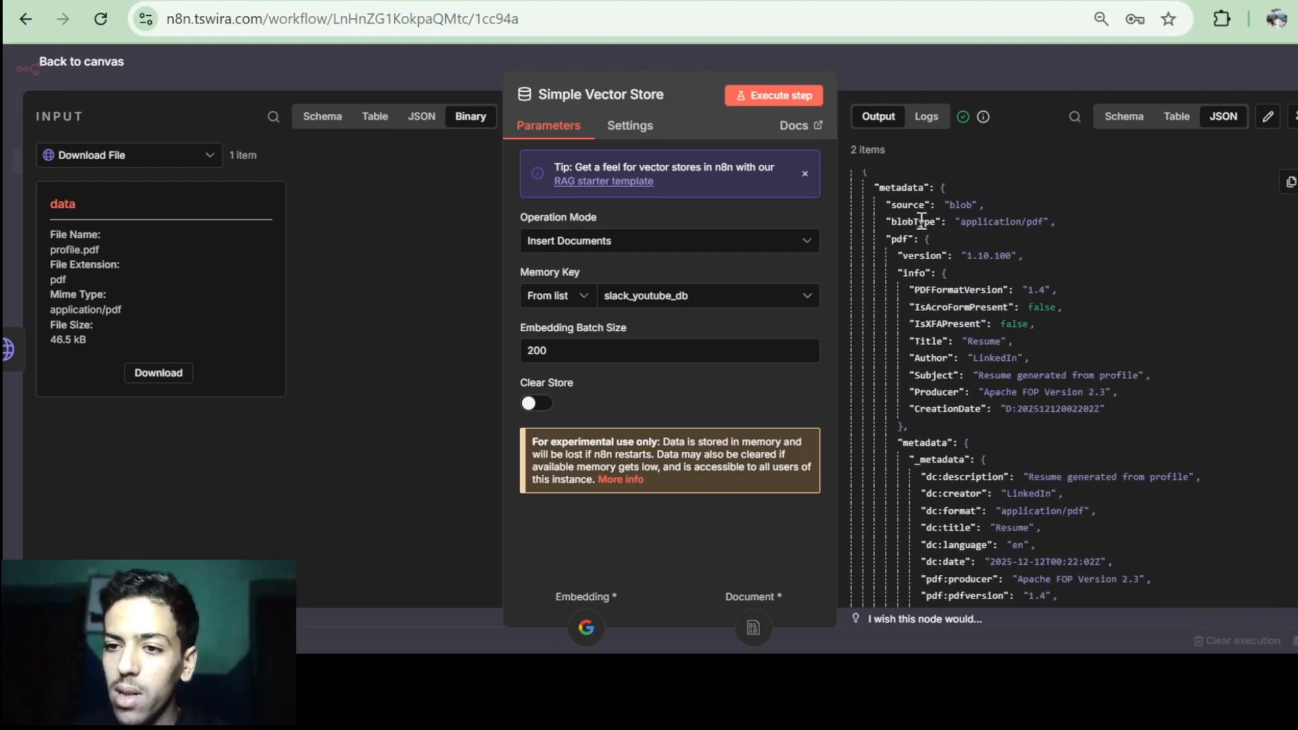
scroll(997, 445, "down", 5)
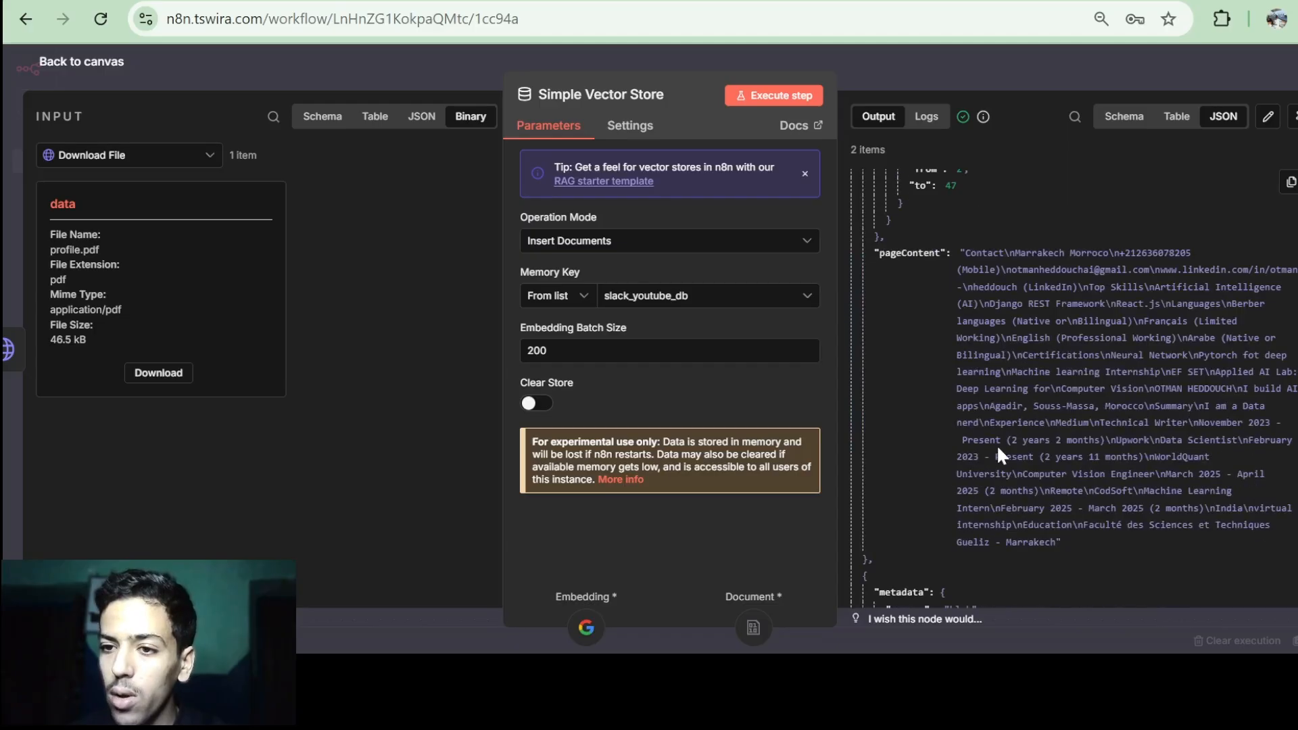
scroll(998, 448, "down", 1)
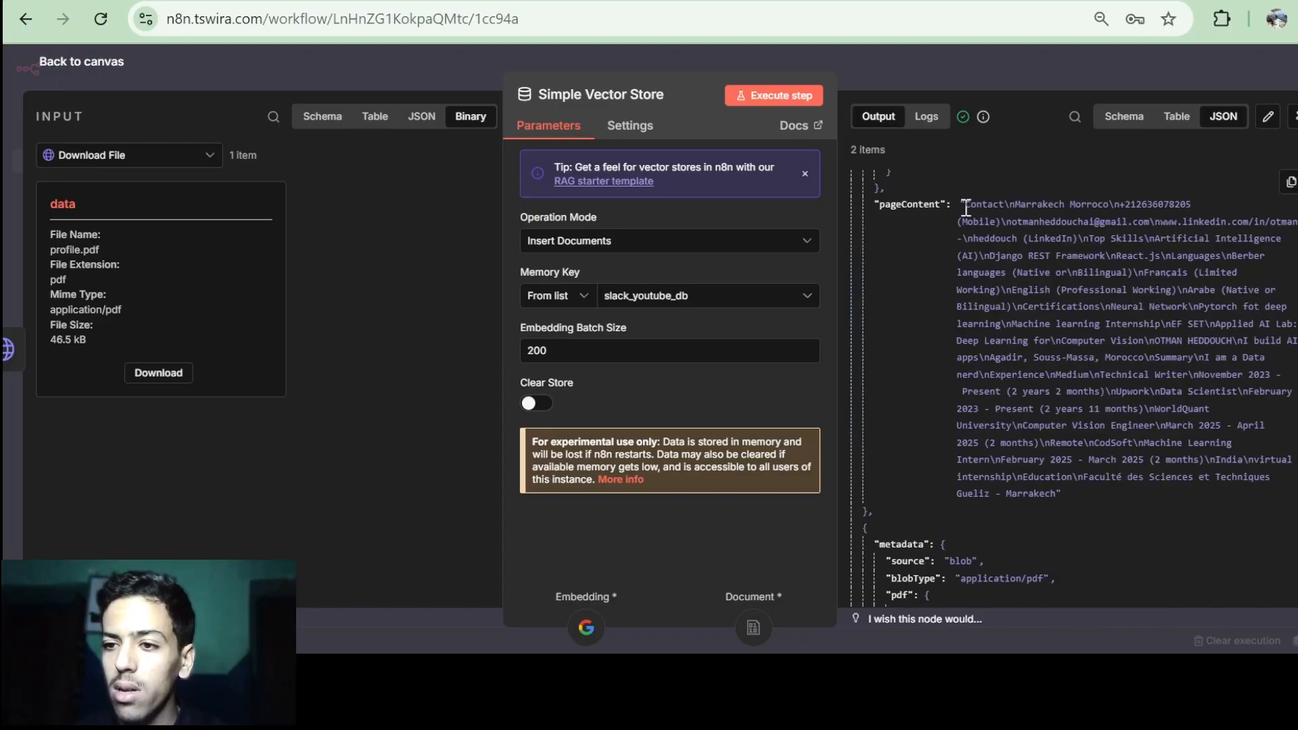
Highlight both chunks' pageContent text to compare against Profile.pdf, then close the node.
left_click_drag(966, 207, 1060, 499)
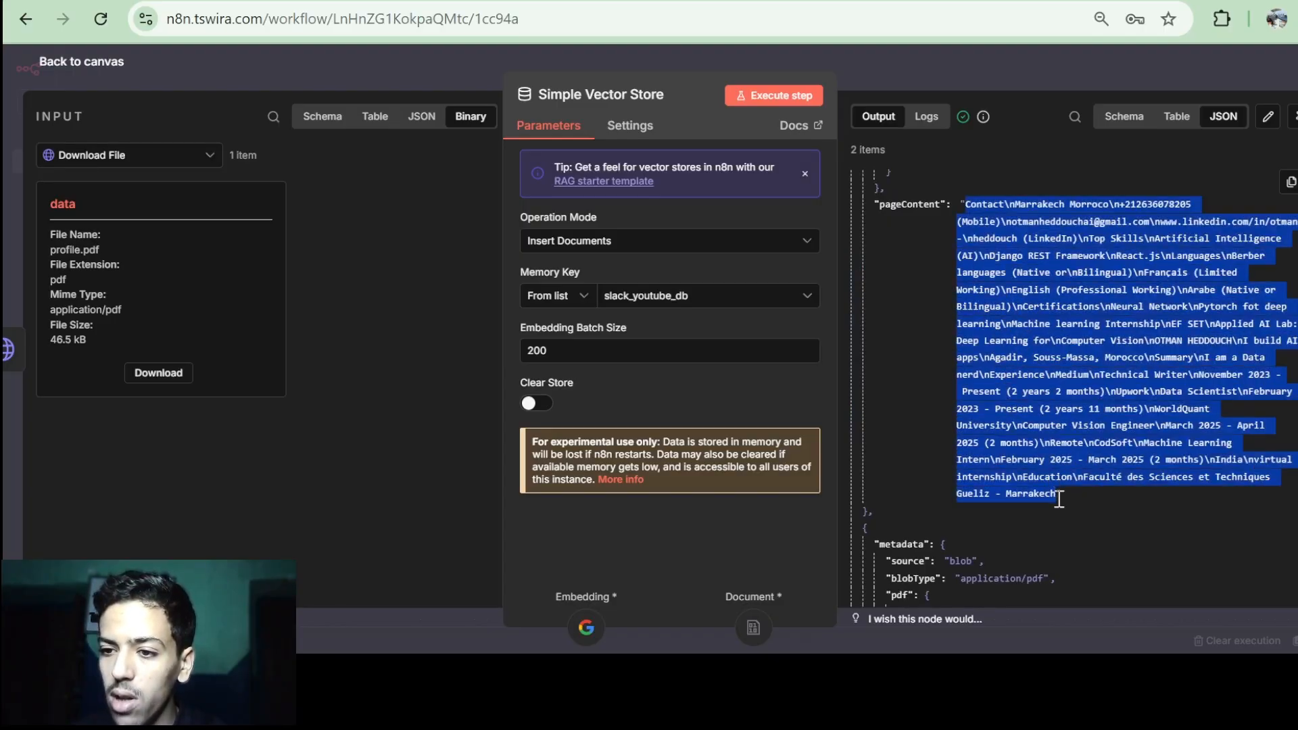
scroll(1079, 302, "down", 8)
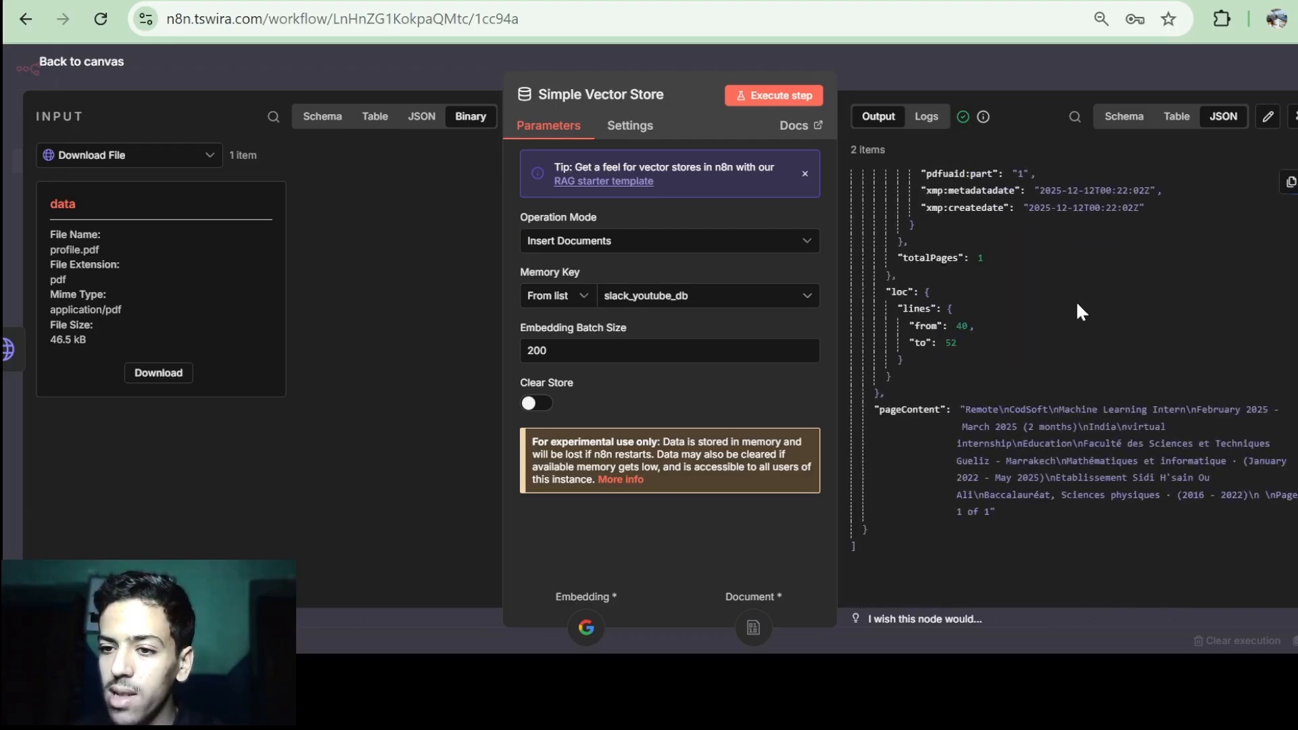
left_click_drag(968, 409, 998, 513)
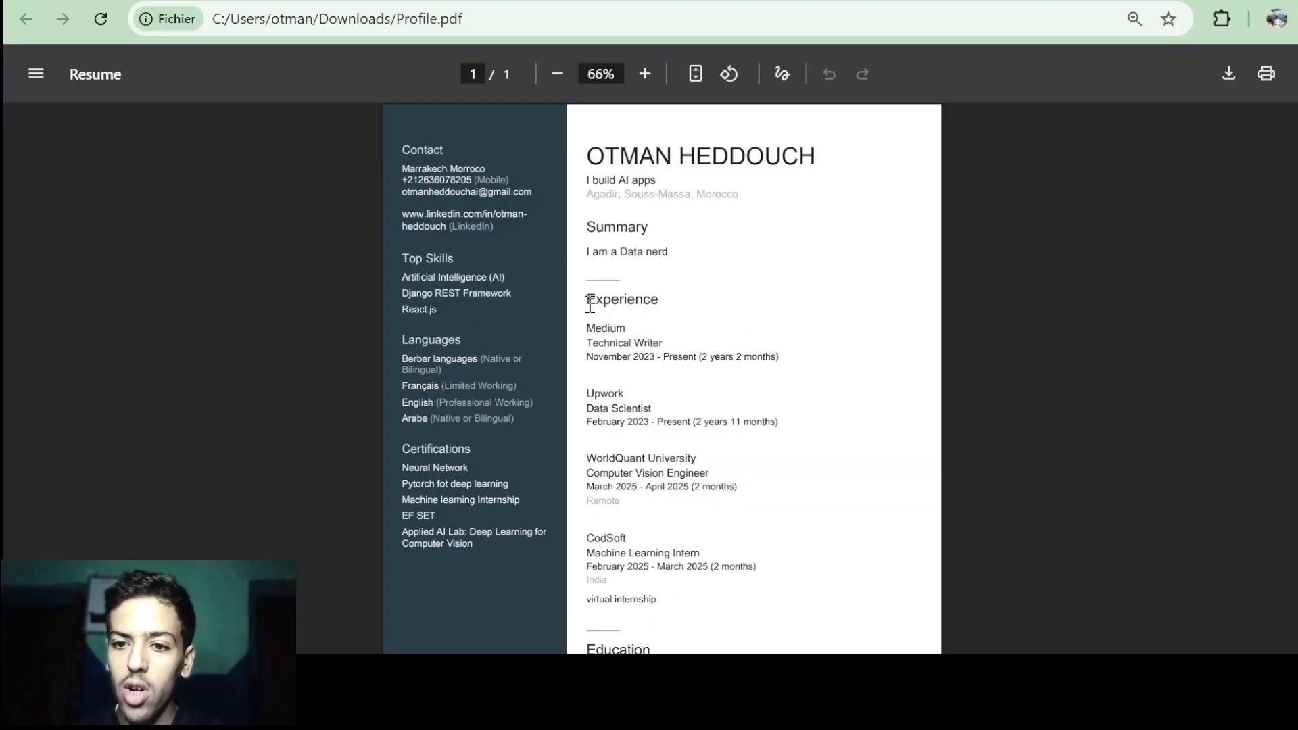
scroll(590, 306, "down", 3)
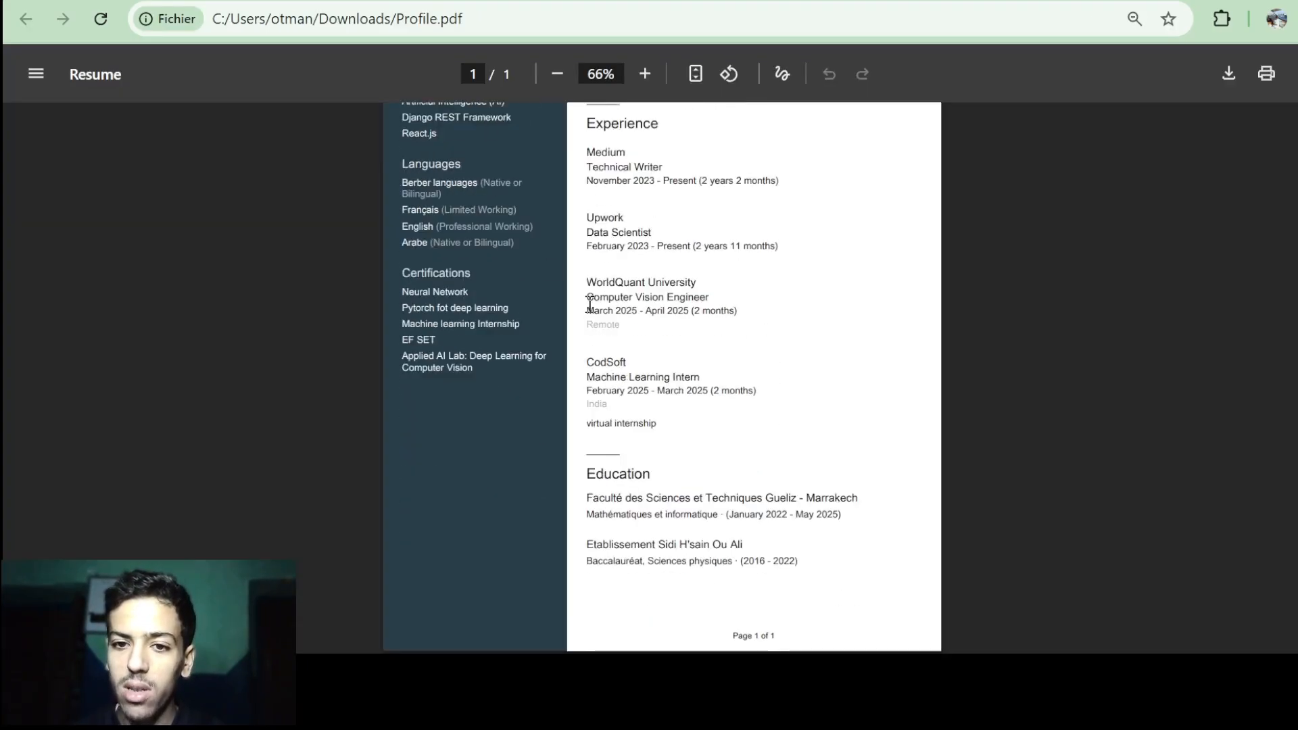
scroll(590, 306, "up", 3)
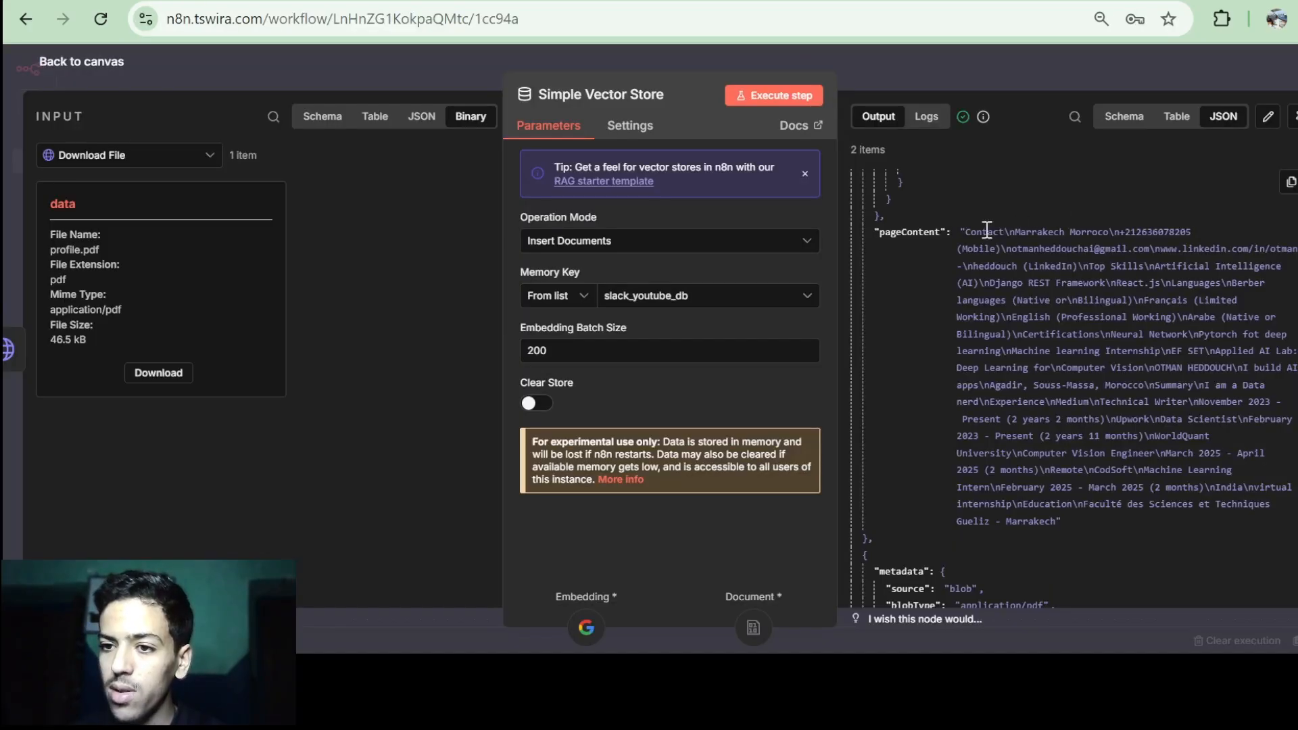
left_click_drag(971, 232, 1072, 451)
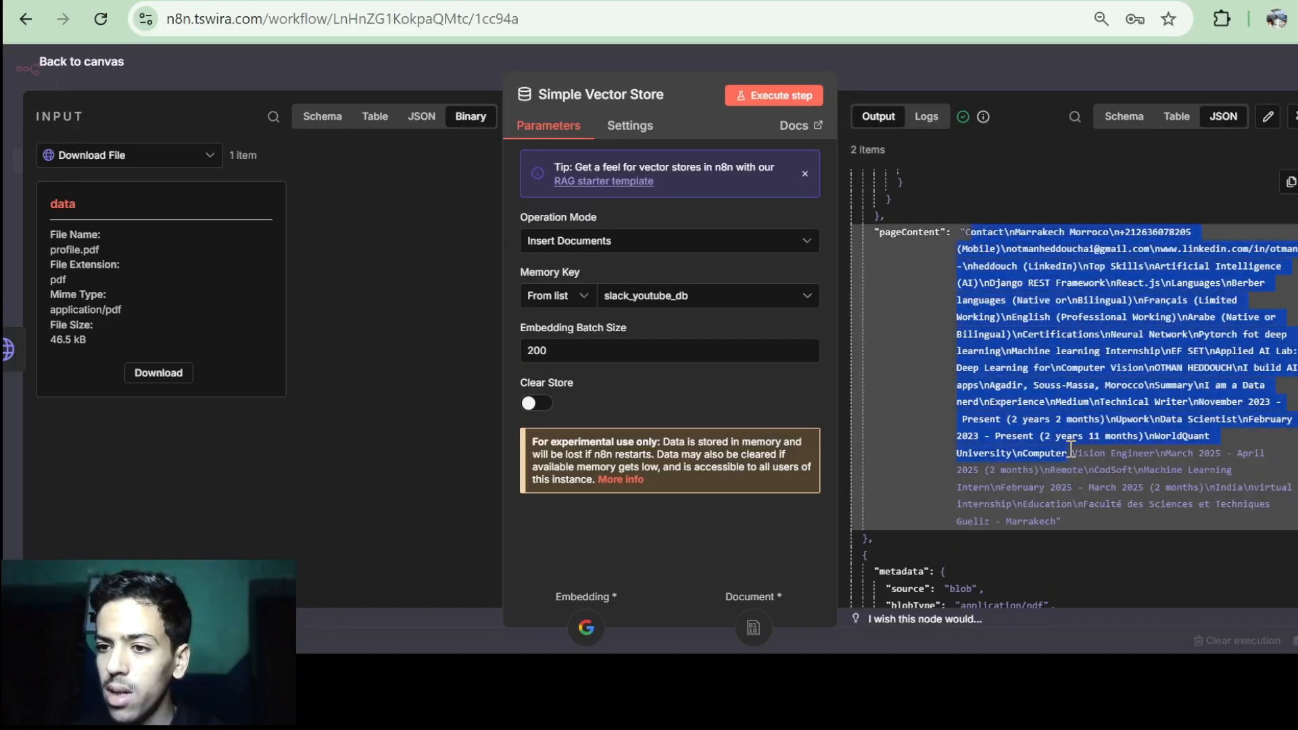
left_click(1072, 450)
scroll(1071, 449, "down", 5)
scroll(1072, 450, "down", 5)
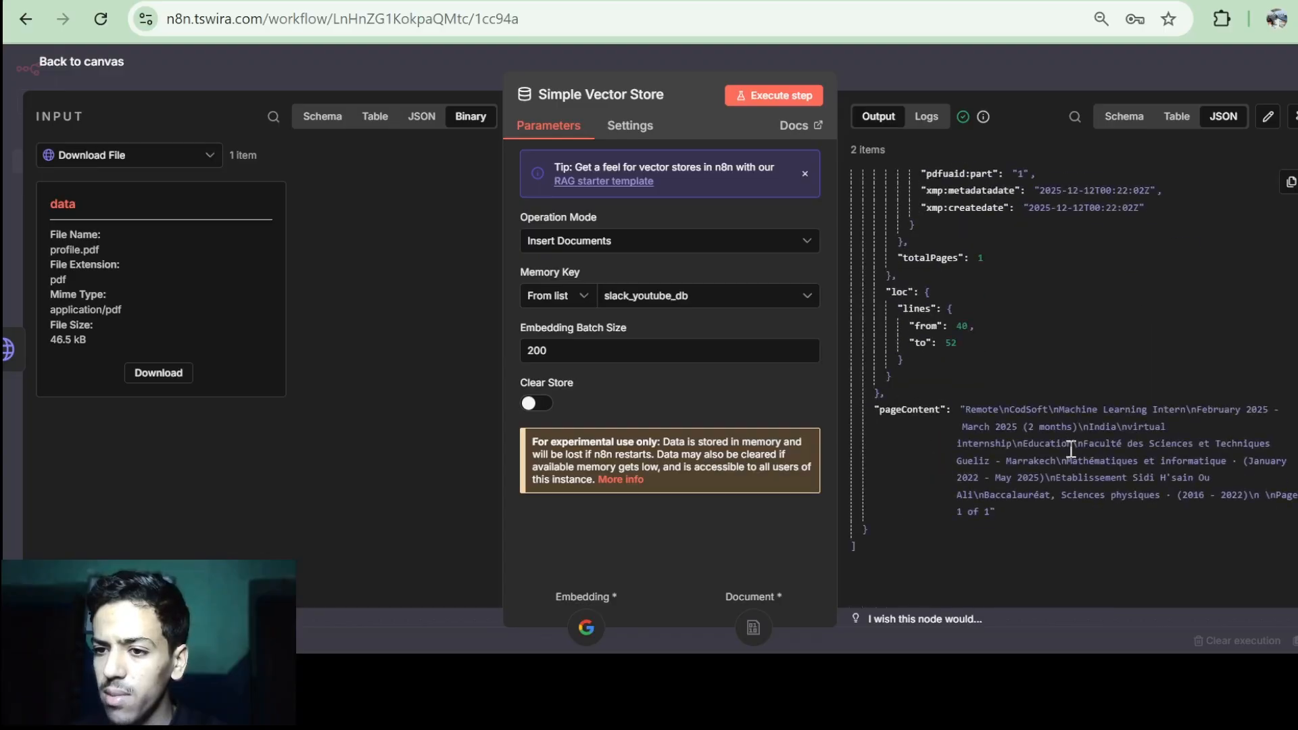
left_click_drag(967, 406, 1253, 494)
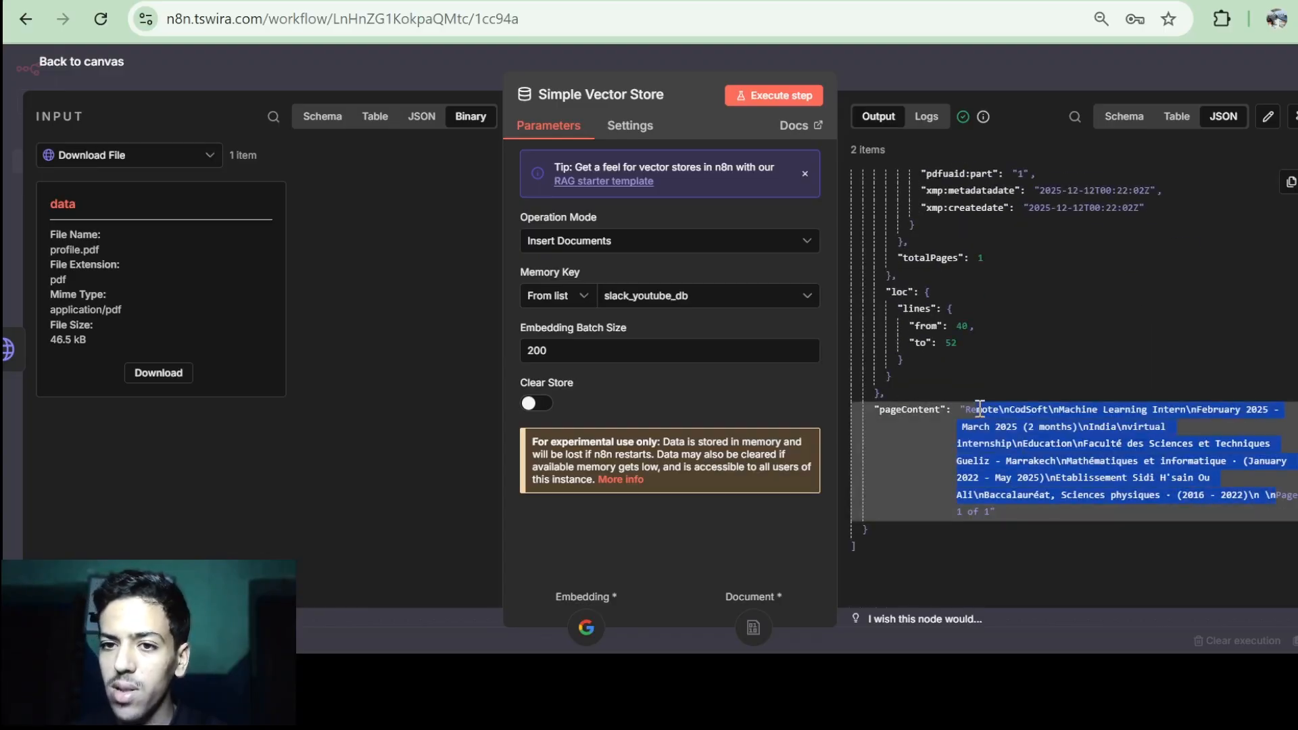
key("Escape")
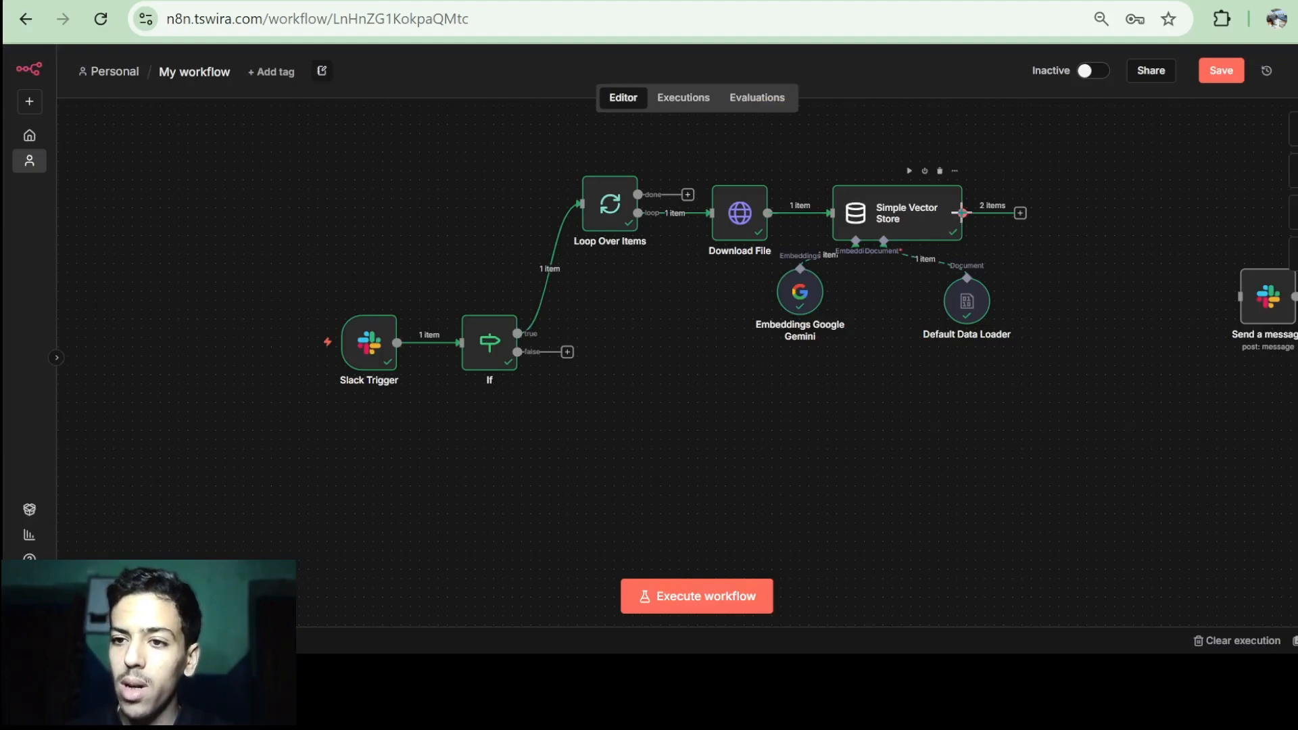
Connect the Simple Vector Store's output back into the Loop Over Items input.
left_click_drag(999, 226, 607, 322)
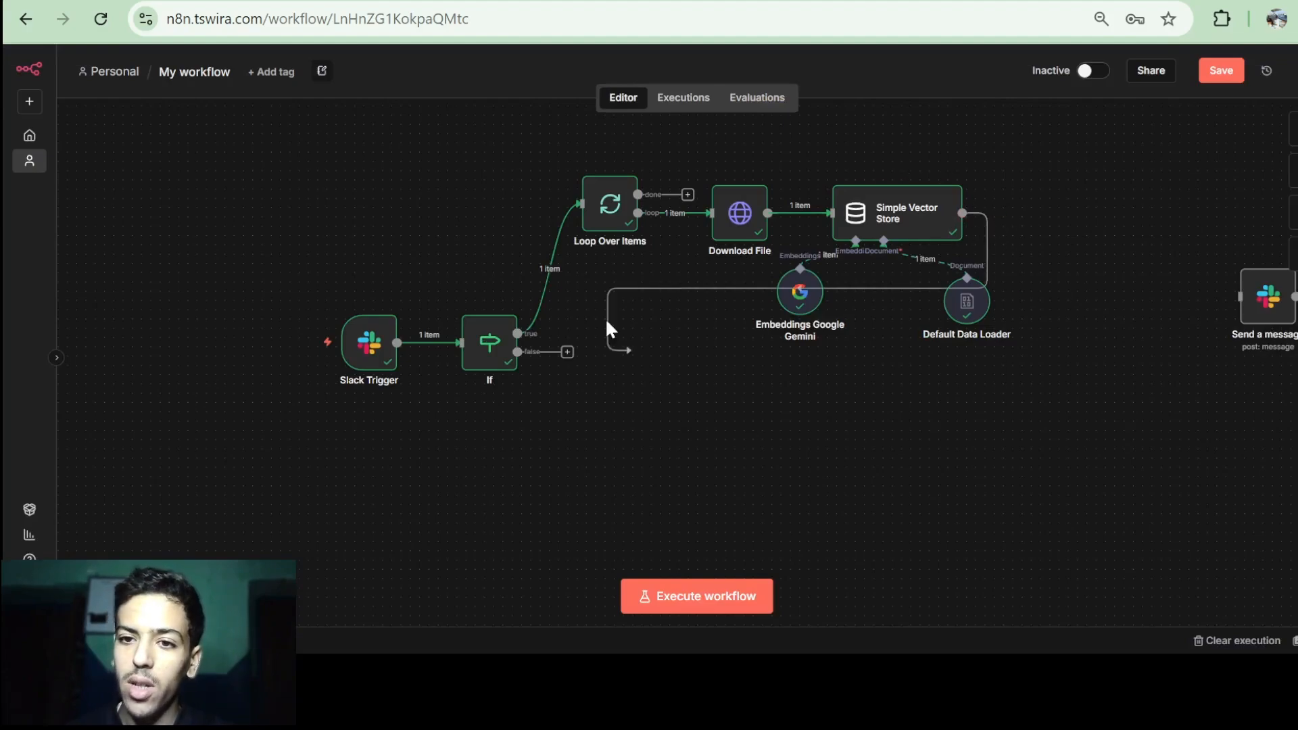
left_click_drag(574, 230, 580, 203)
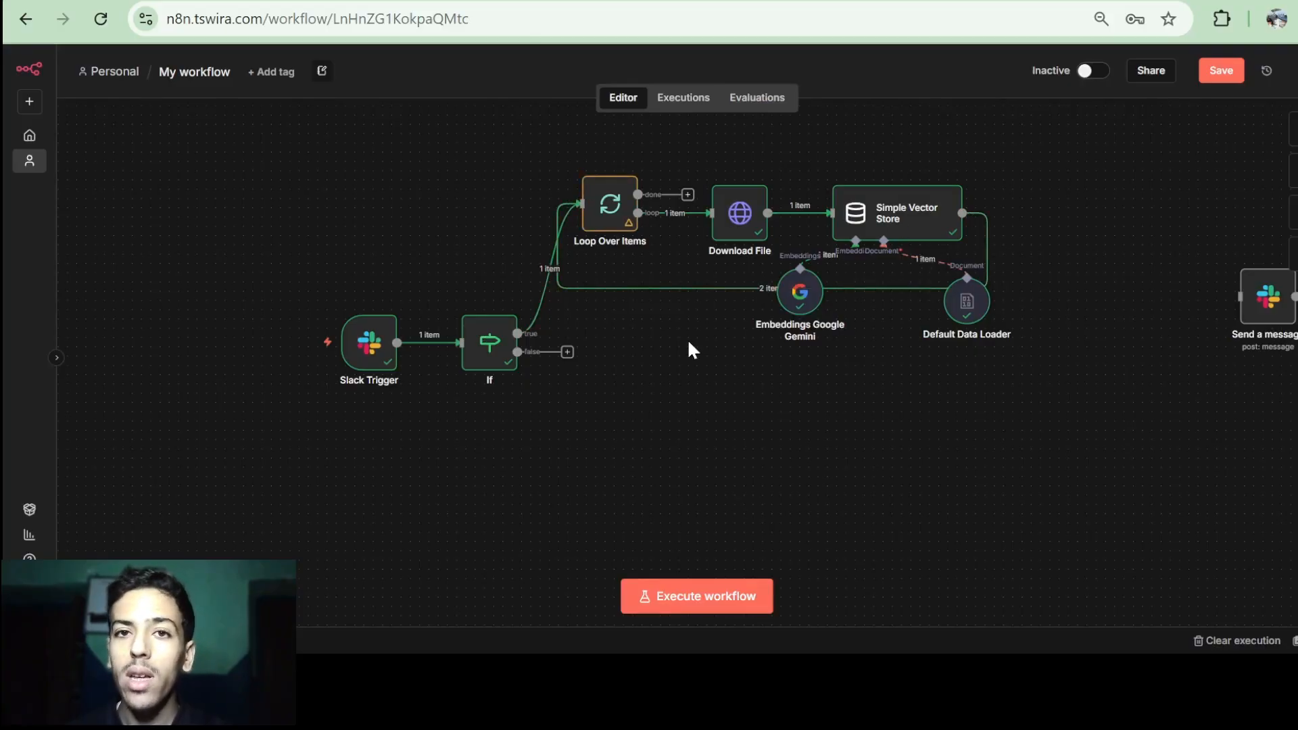
scroll(655, 272, "up", 3)
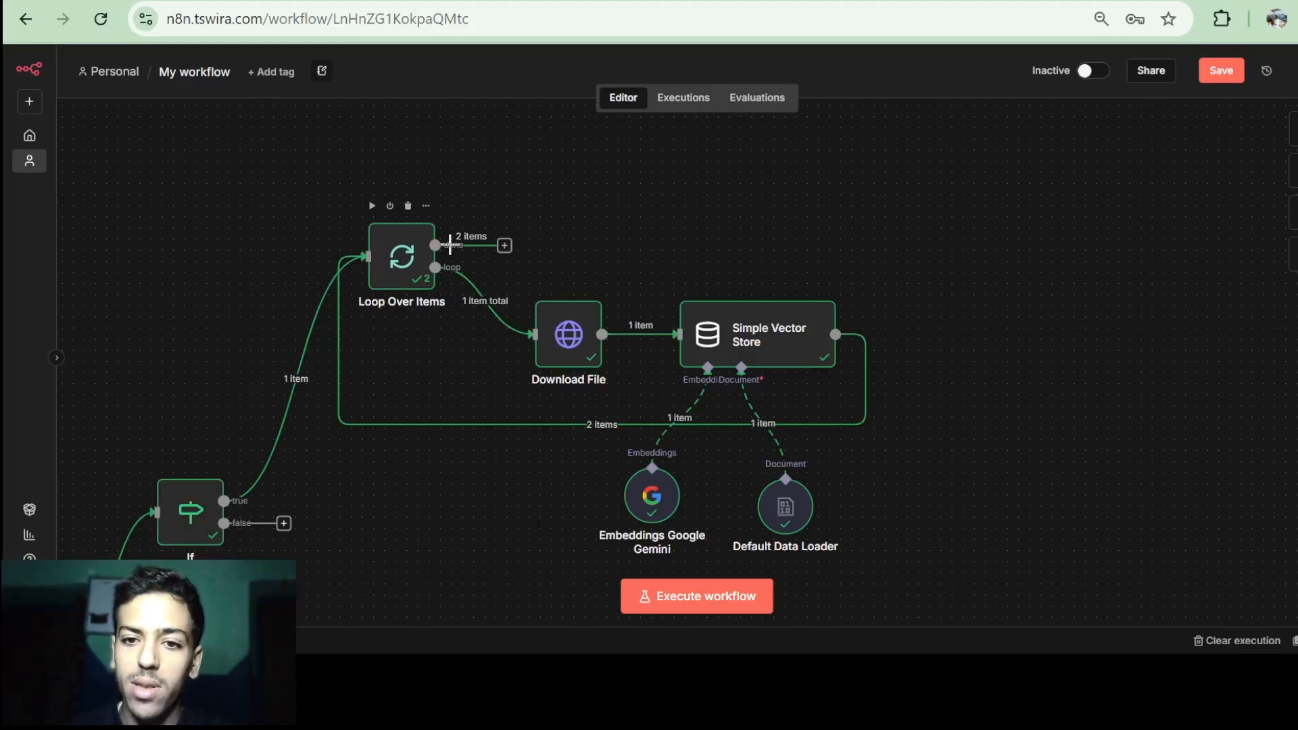
Add a Slack 'Send a message' node on the loop's done branch.
left_click(505, 246)
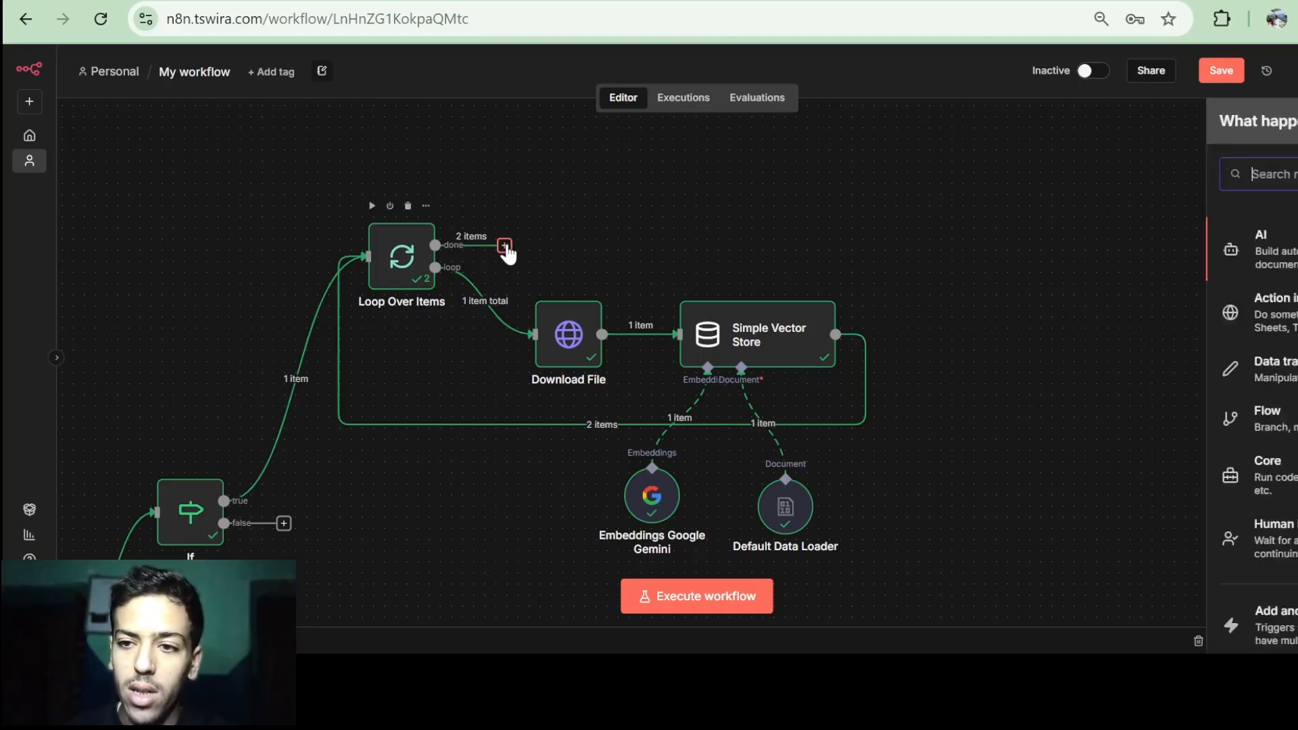
type("d")
key("BackSpace")
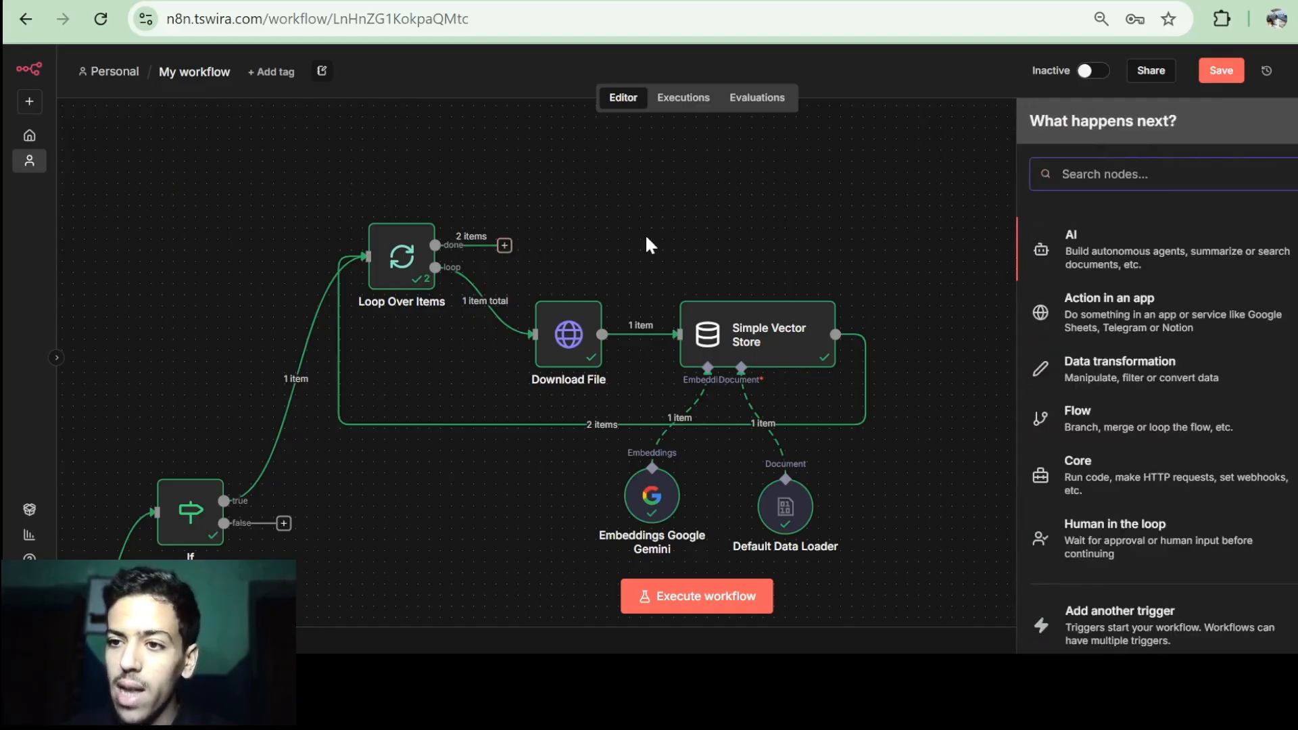
type("slack")
left_click(1077, 243)
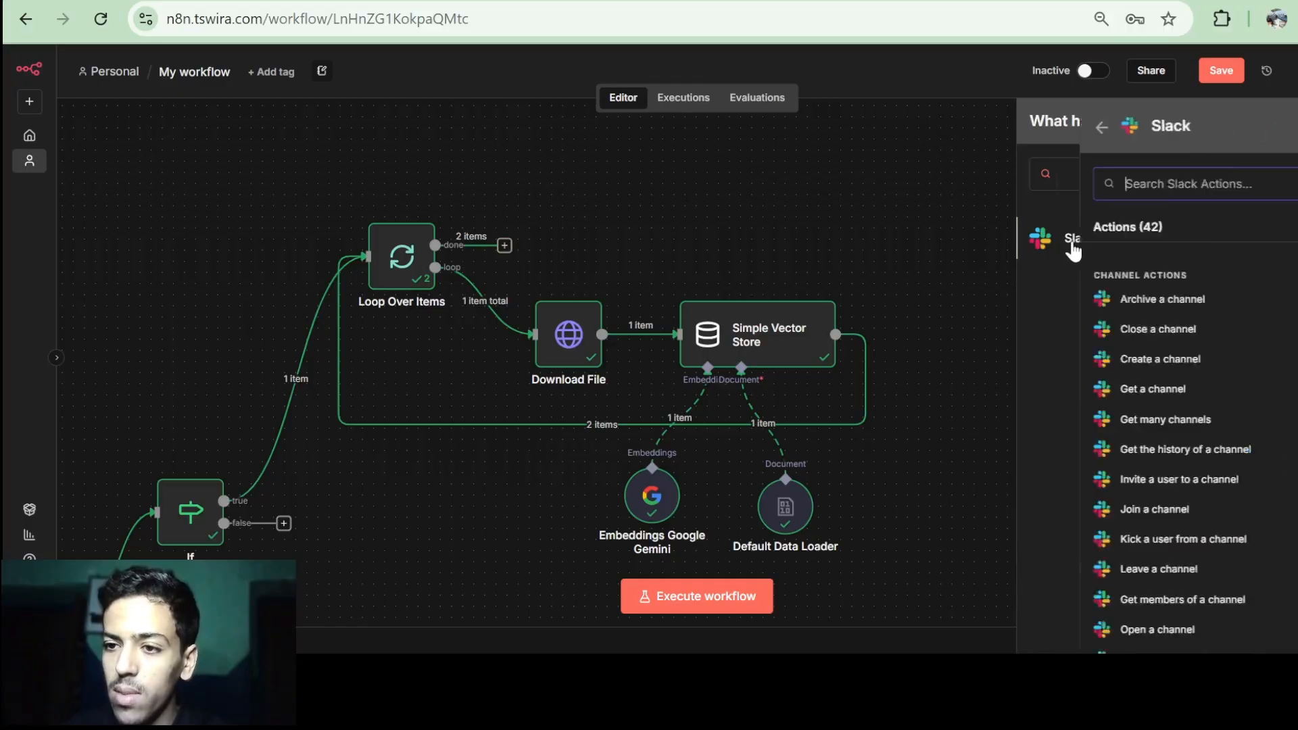
scroll(1082, 412, "down", 3)
scroll(1099, 473, "down", 5)
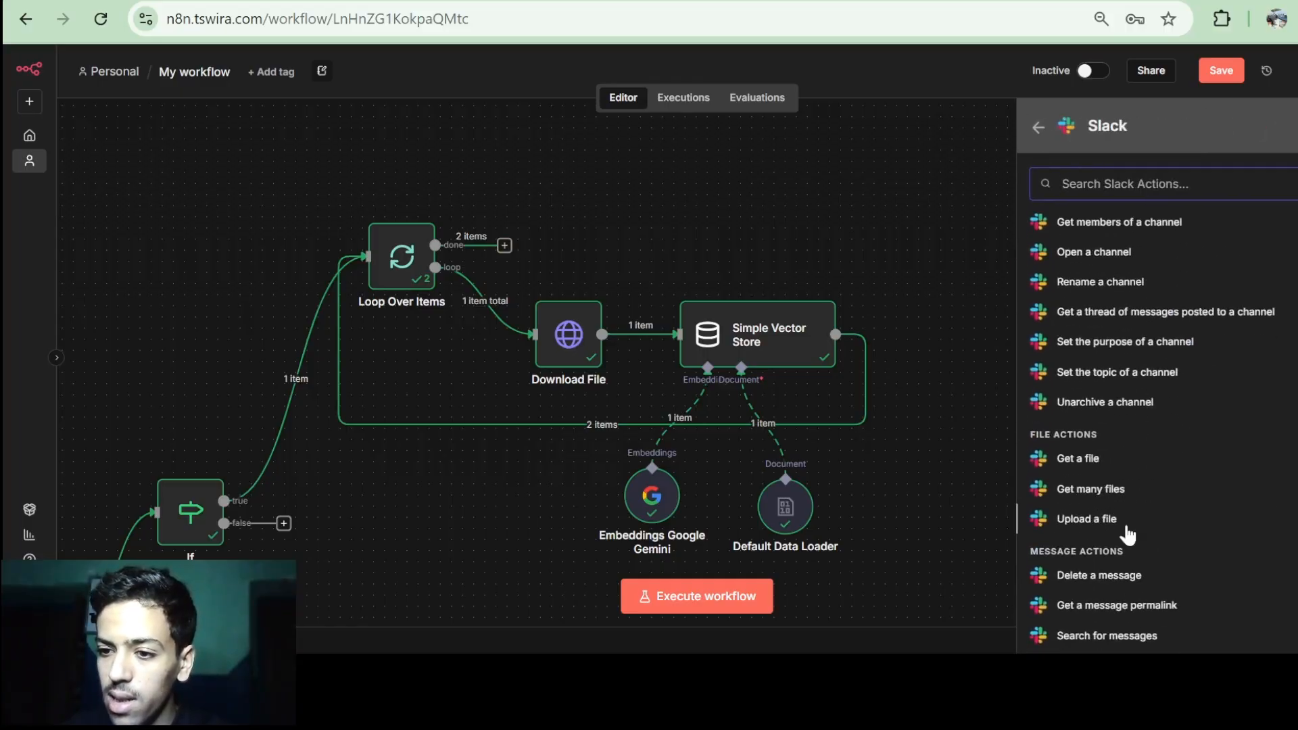
left_click(1109, 564)
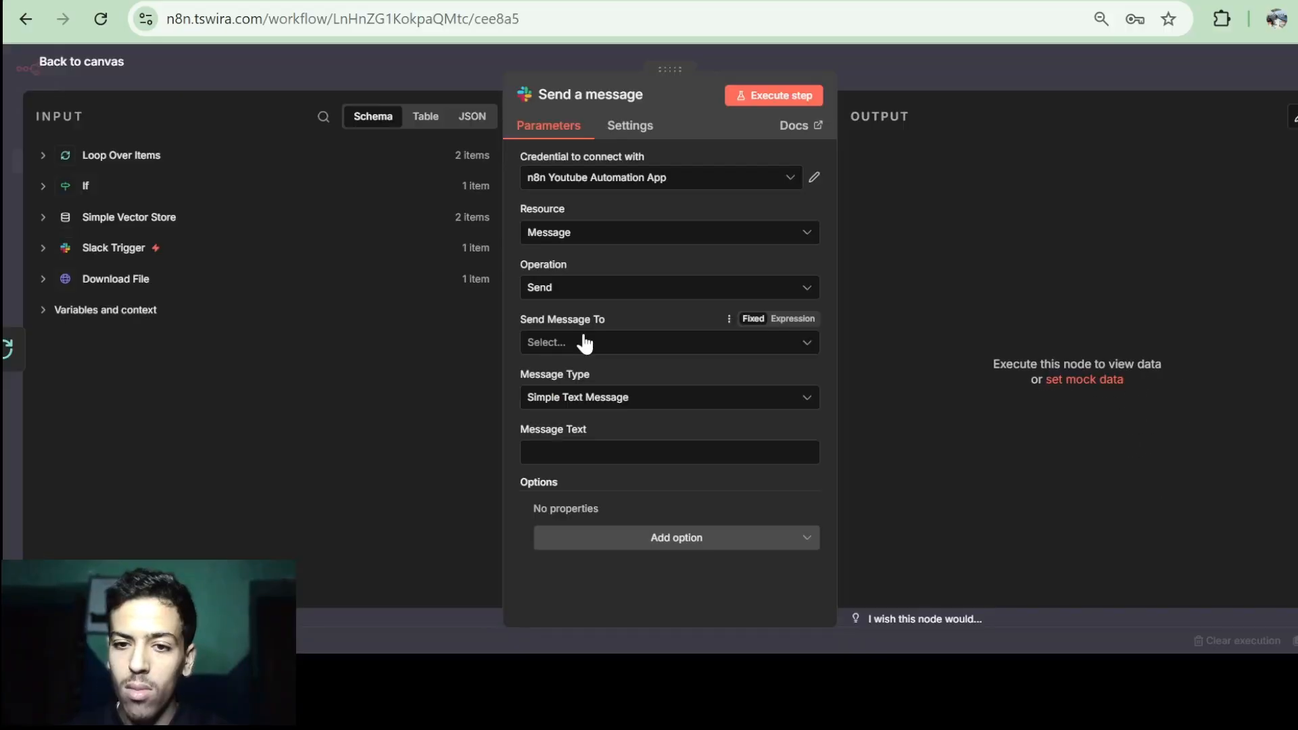
left_click(583, 343)
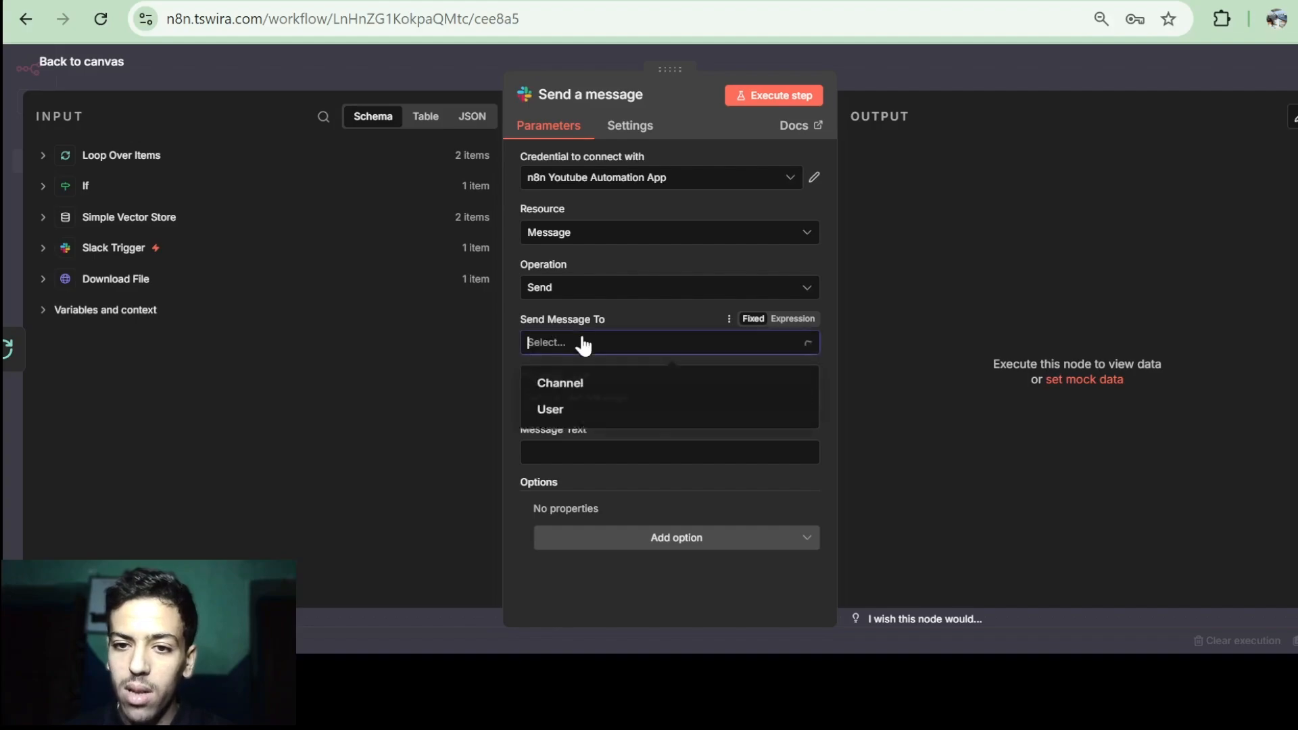
left_click(598, 388)
left_click_drag(598, 390, 553, 395)
left_click(564, 397)
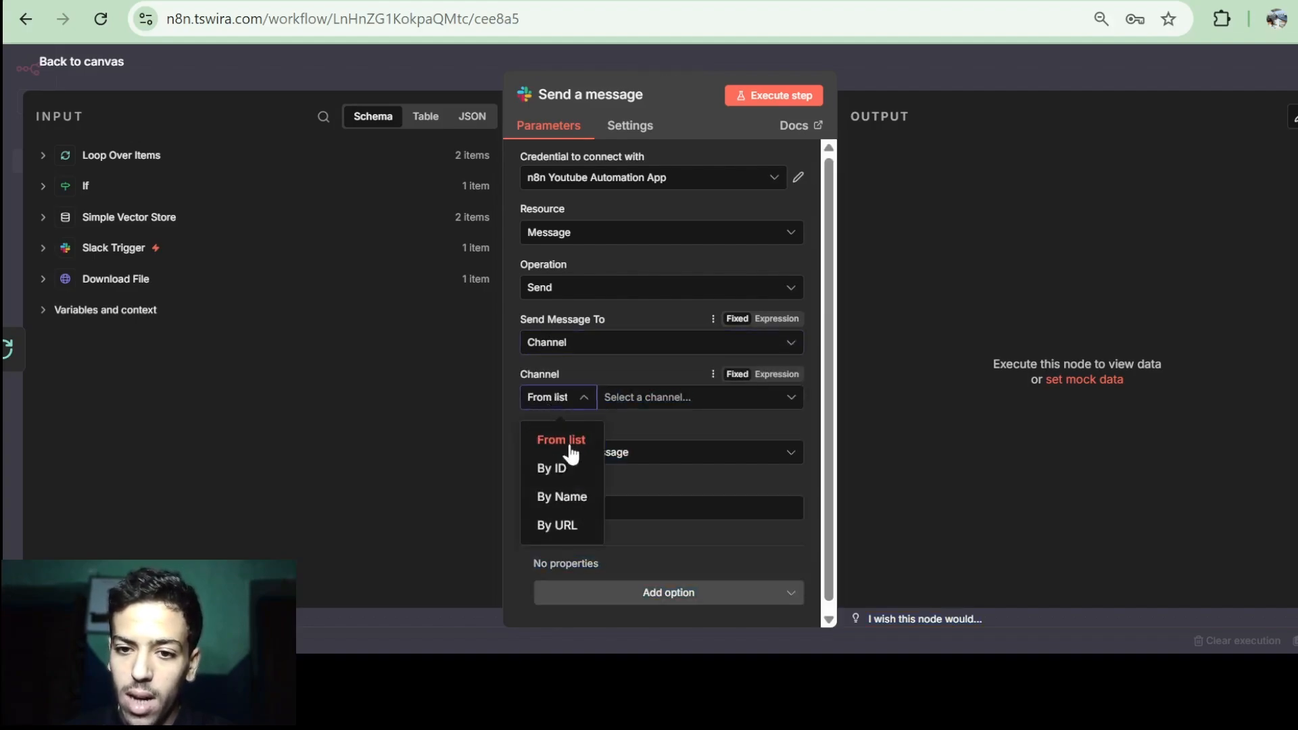
left_click(564, 468)
left_click(128, 248)
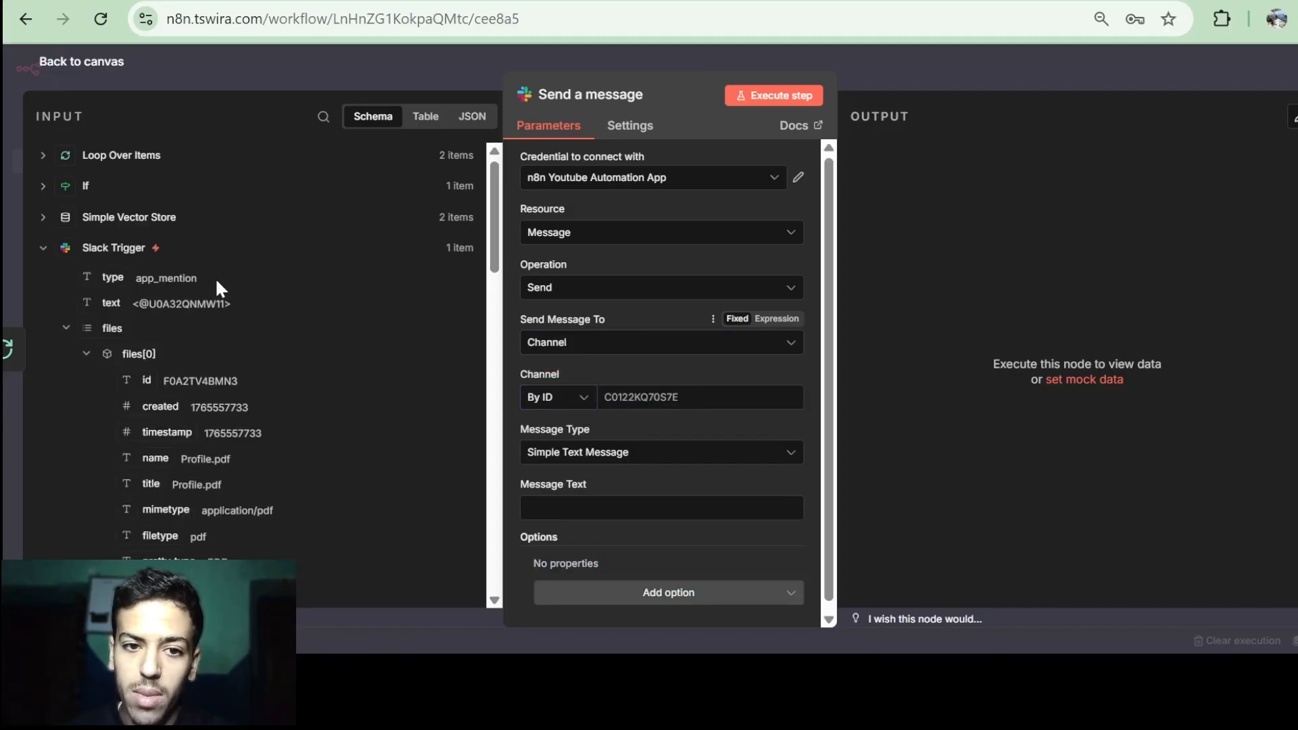
scroll(215, 278, "down", 1)
left_click(67, 272)
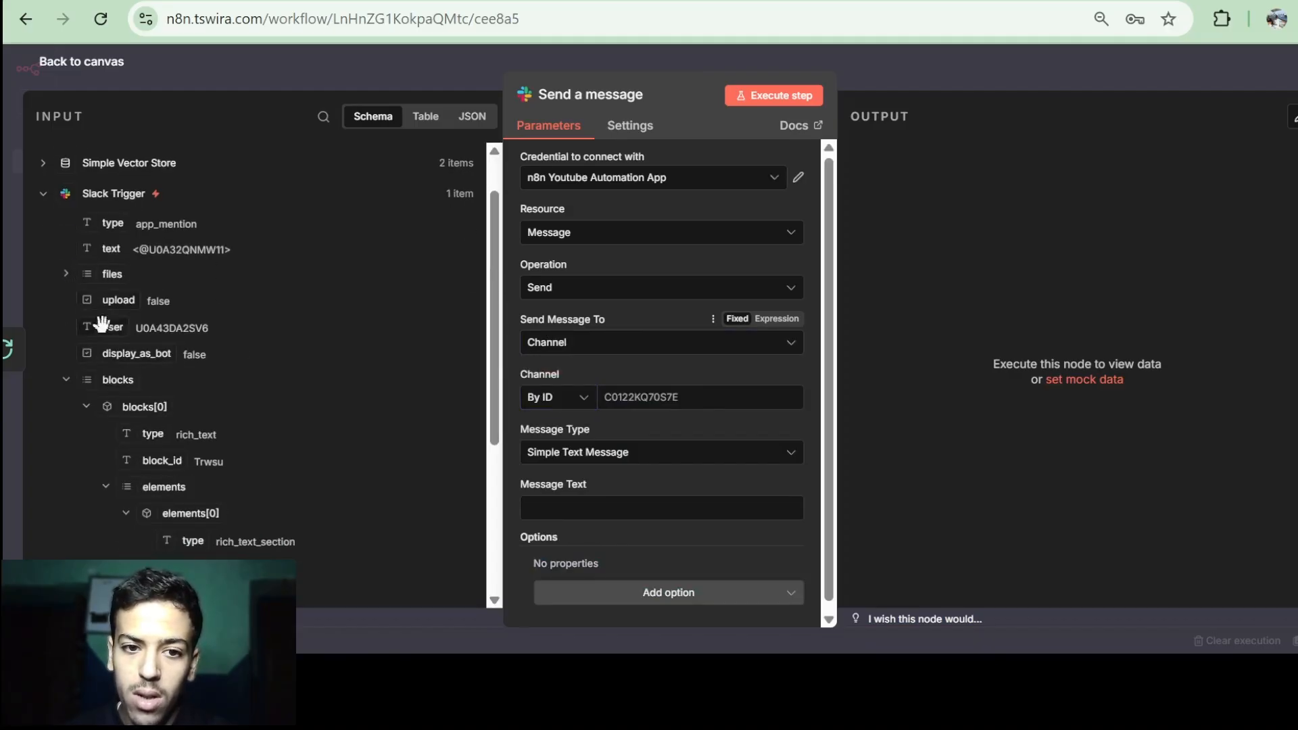
left_click(66, 380)
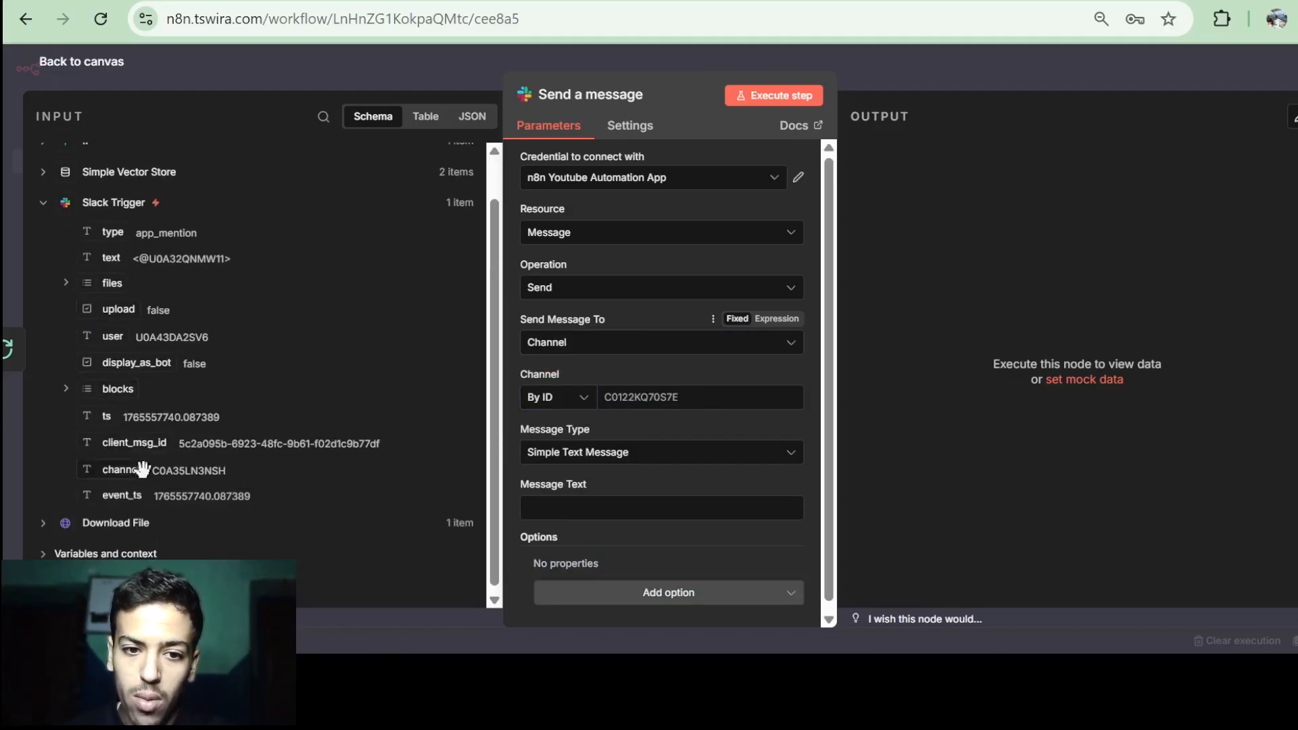
left_click_drag(123, 472, 660, 393)
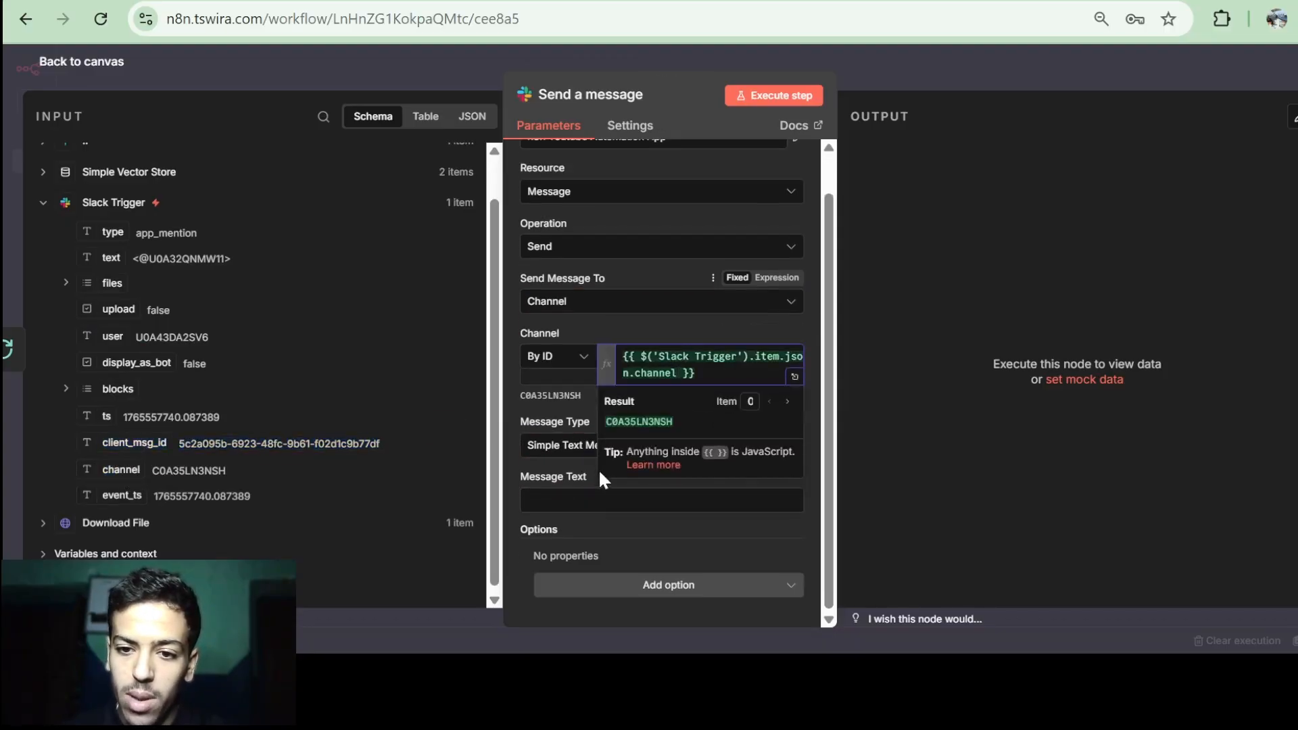
Enter the message 'Documents added with success', test-run the step, and check Slack.
left_click(568, 504)
type("Documents added with success")
left_click_drag(637, 545, 587, 523)
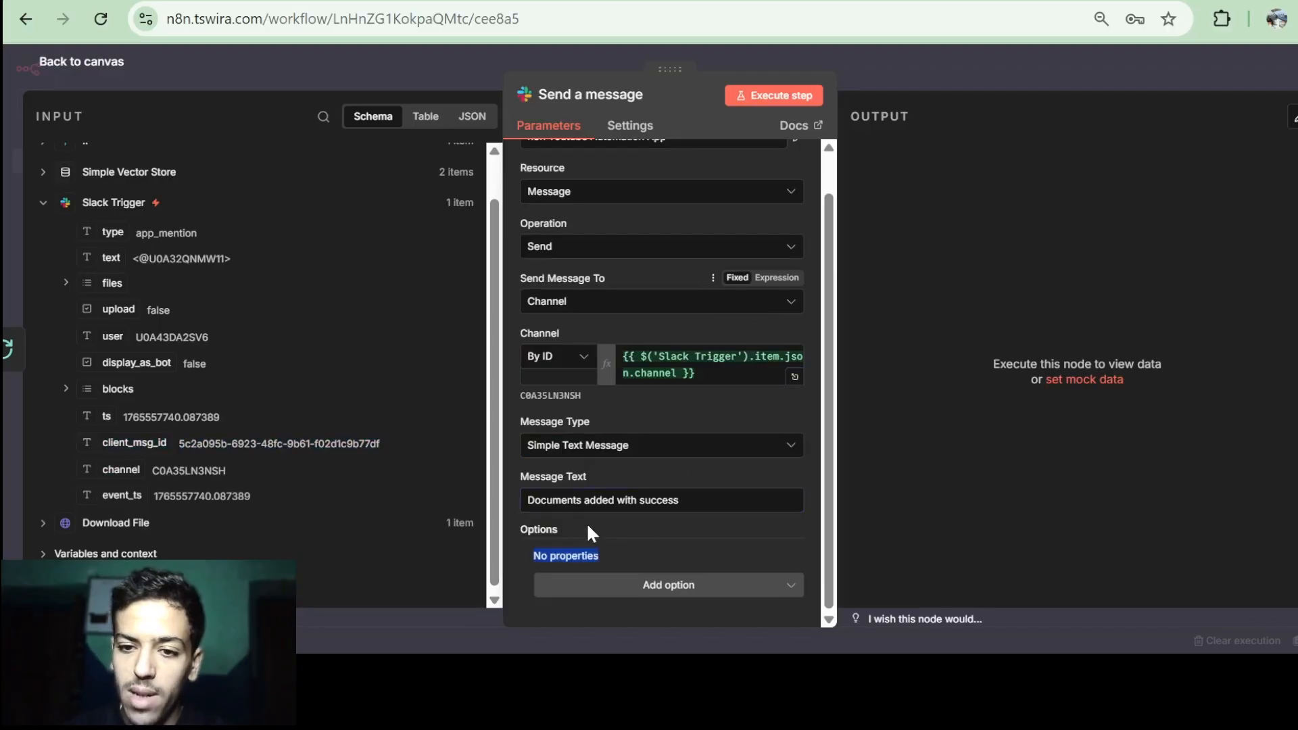
left_click(769, 103)
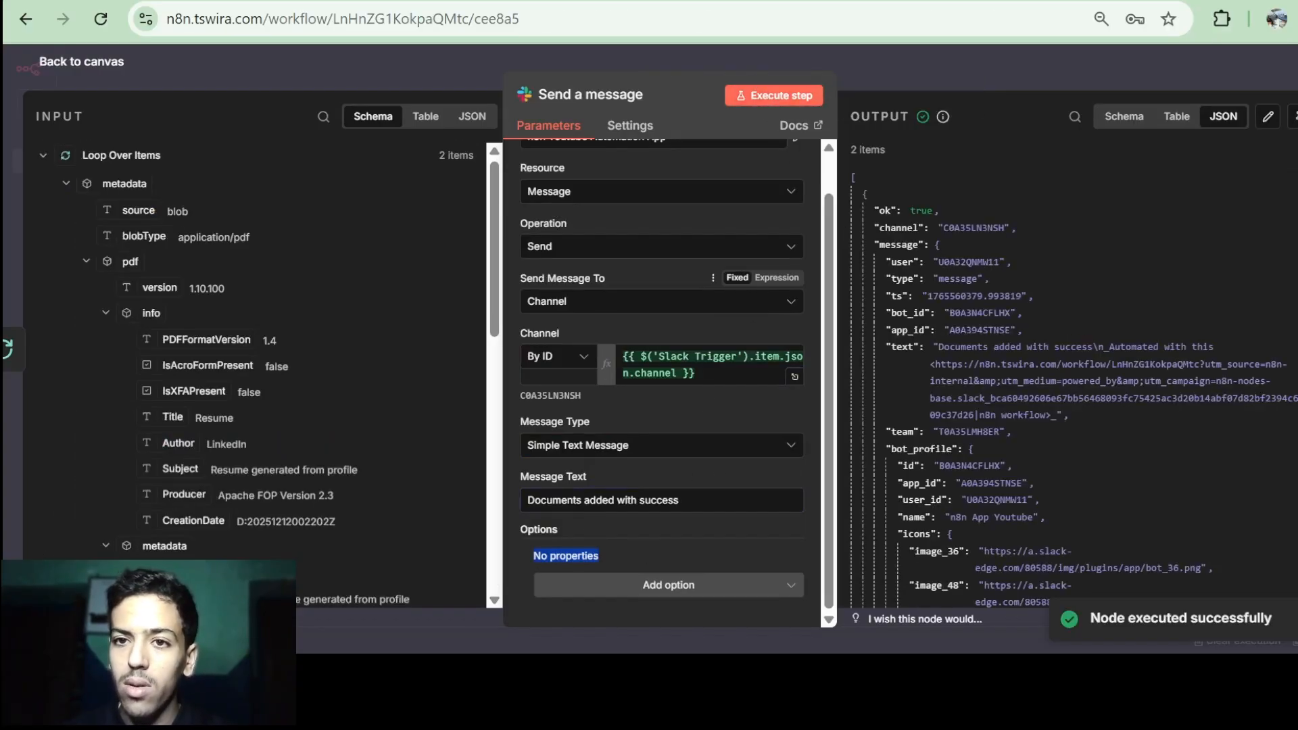
key("ctrl+Tab")
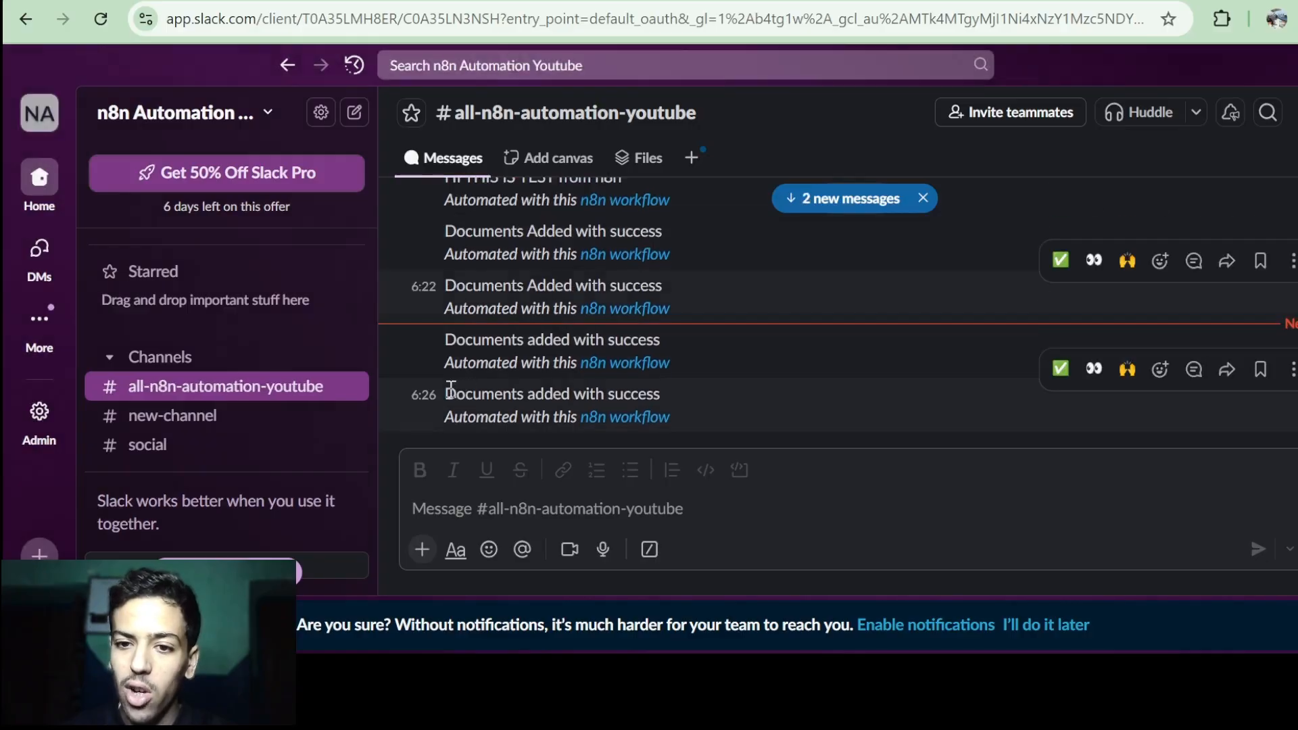
Confirm the success message posted in Slack, then close the Send a message node to the canvas.
left_click_drag(451, 390, 655, 387)
left_click(655, 387)
key("ctrl+shift+Tab")
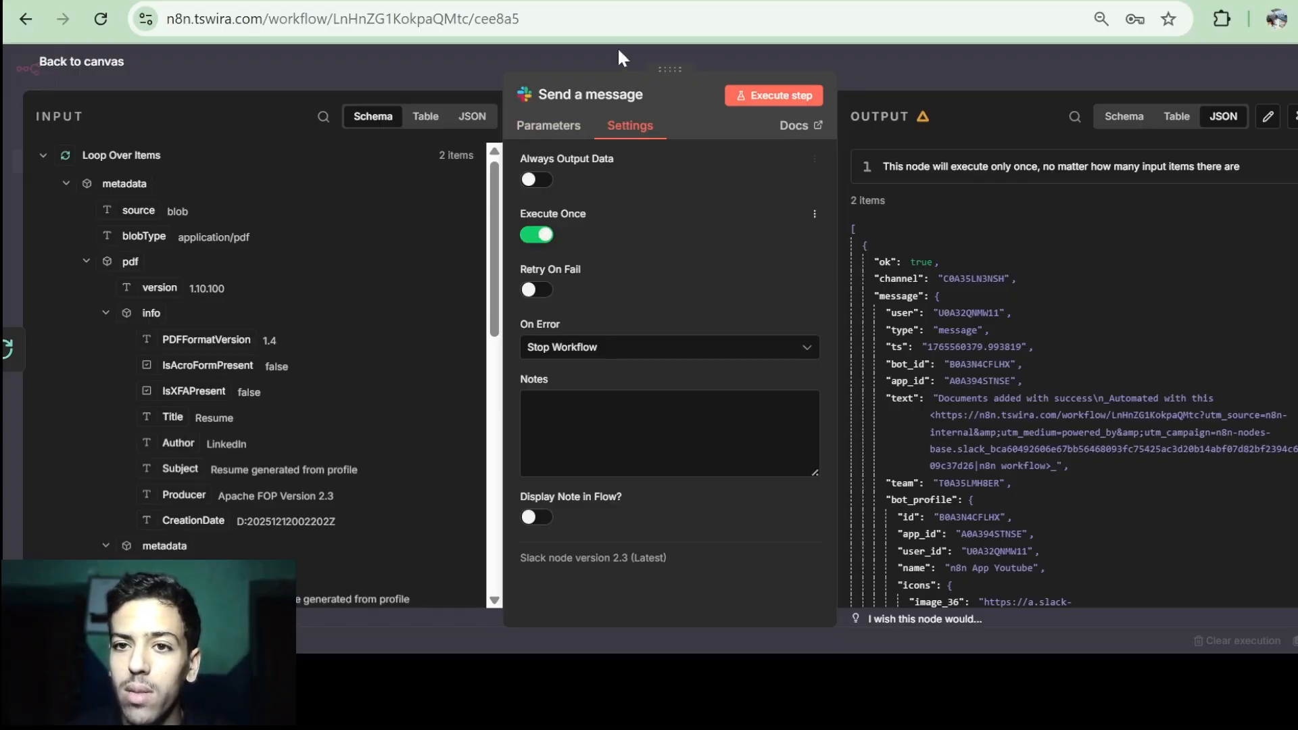
key("ctrl+Tab")
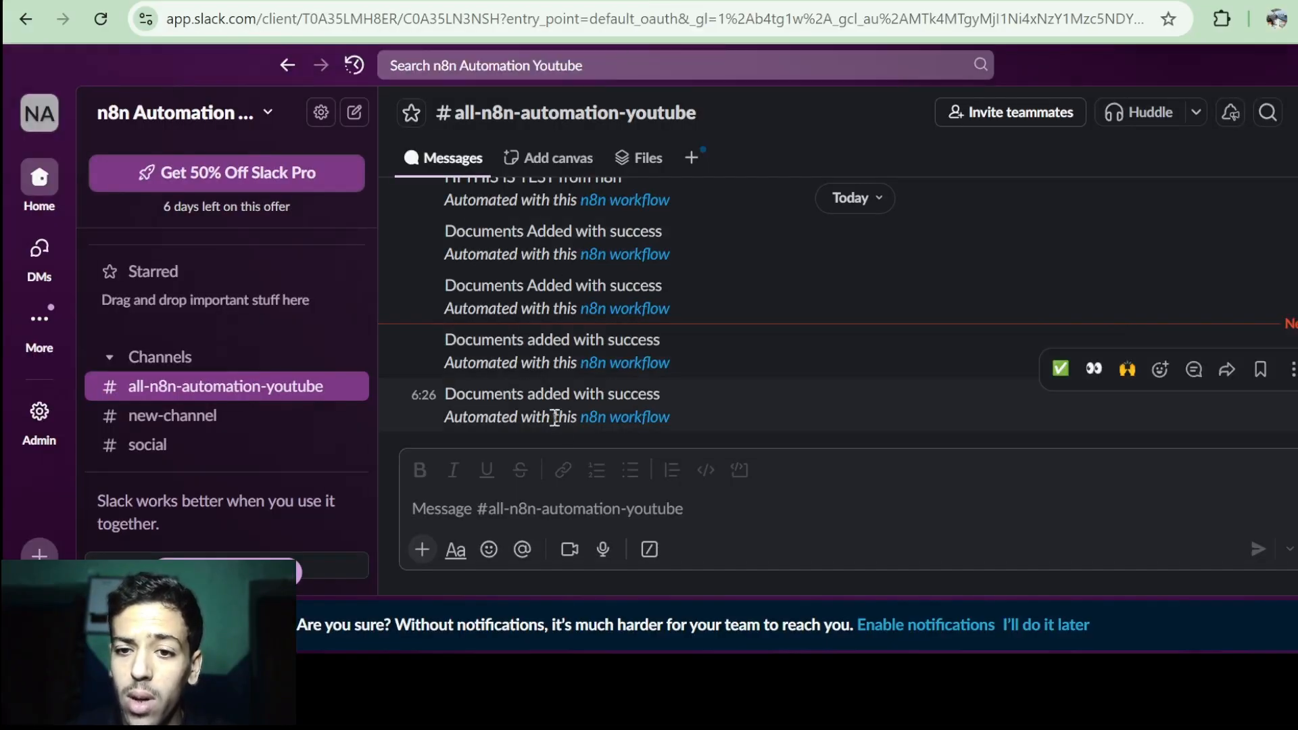
key("ctrl+shift+Tab")
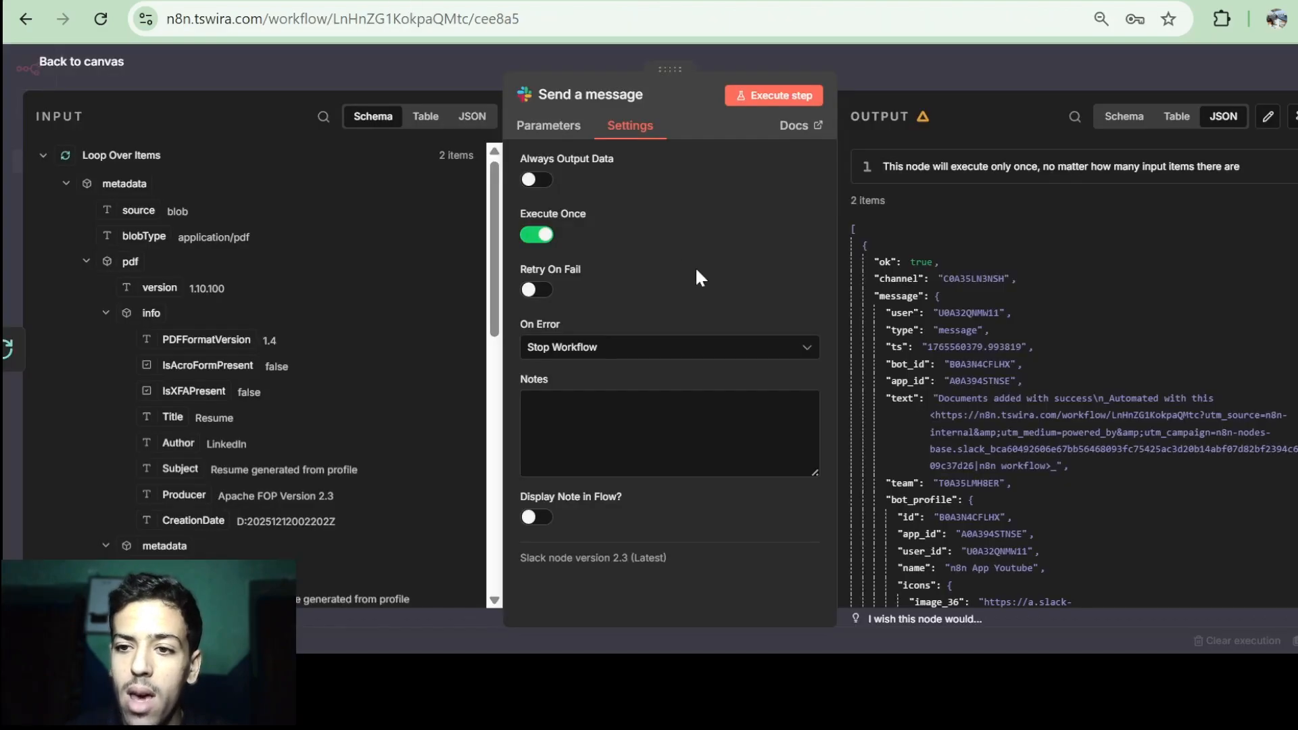
left_click(98, 67)
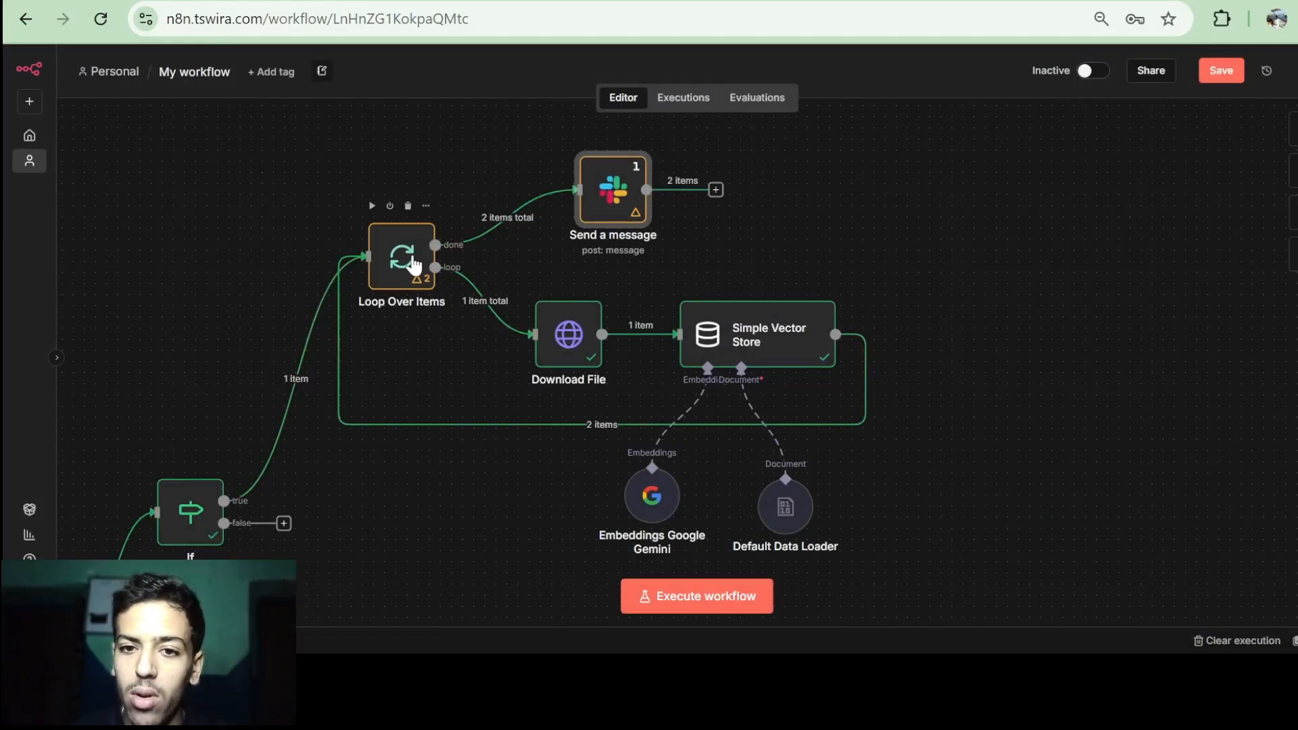
Run the Send a message Slack step once, with Execute Once on in its settings.
mouse_move(494, 238)
mouse_move(391, 209)
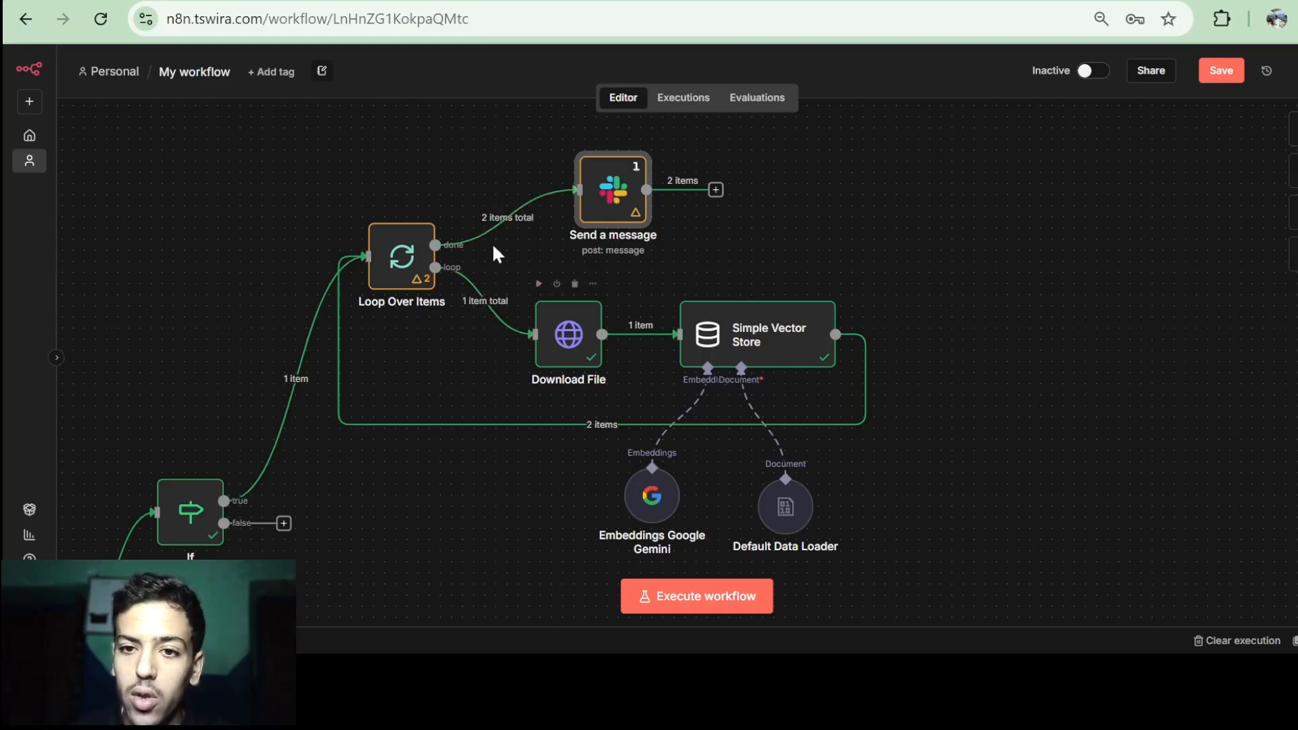
mouse_move(632, 213)
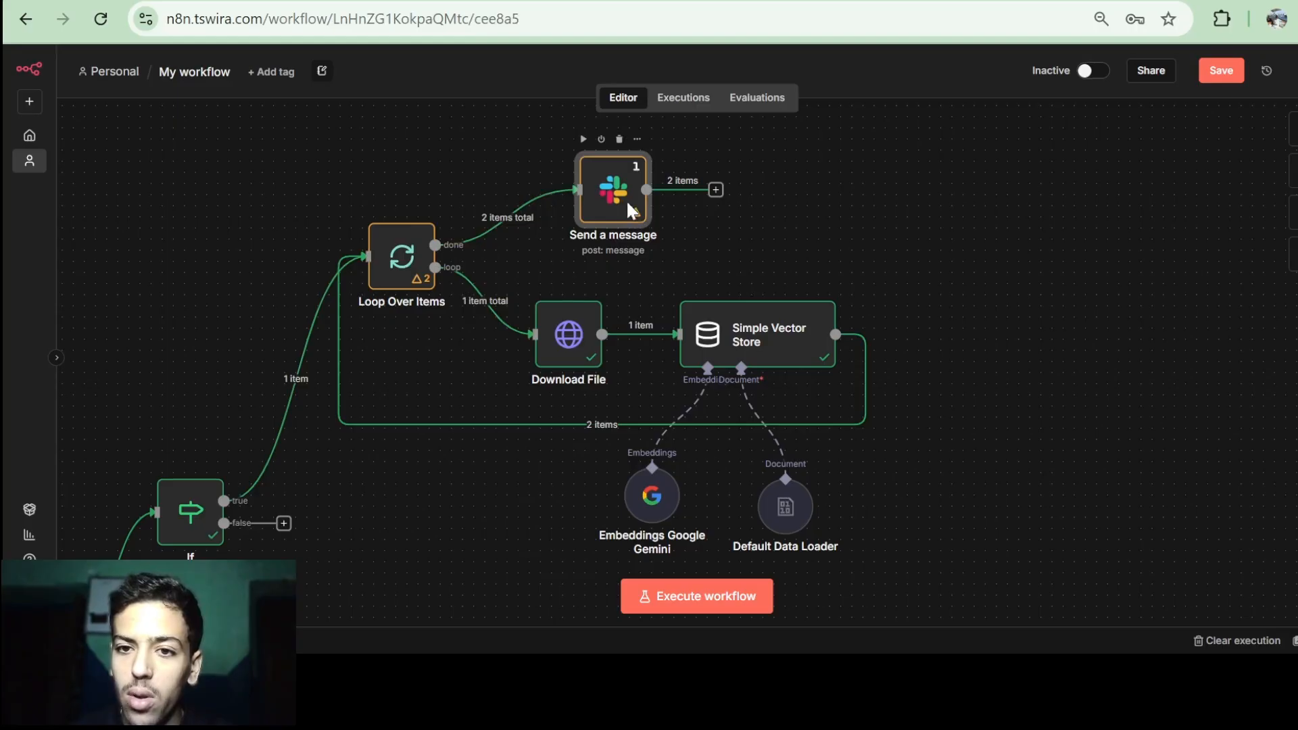
double_click(627, 201)
left_click(630, 126)
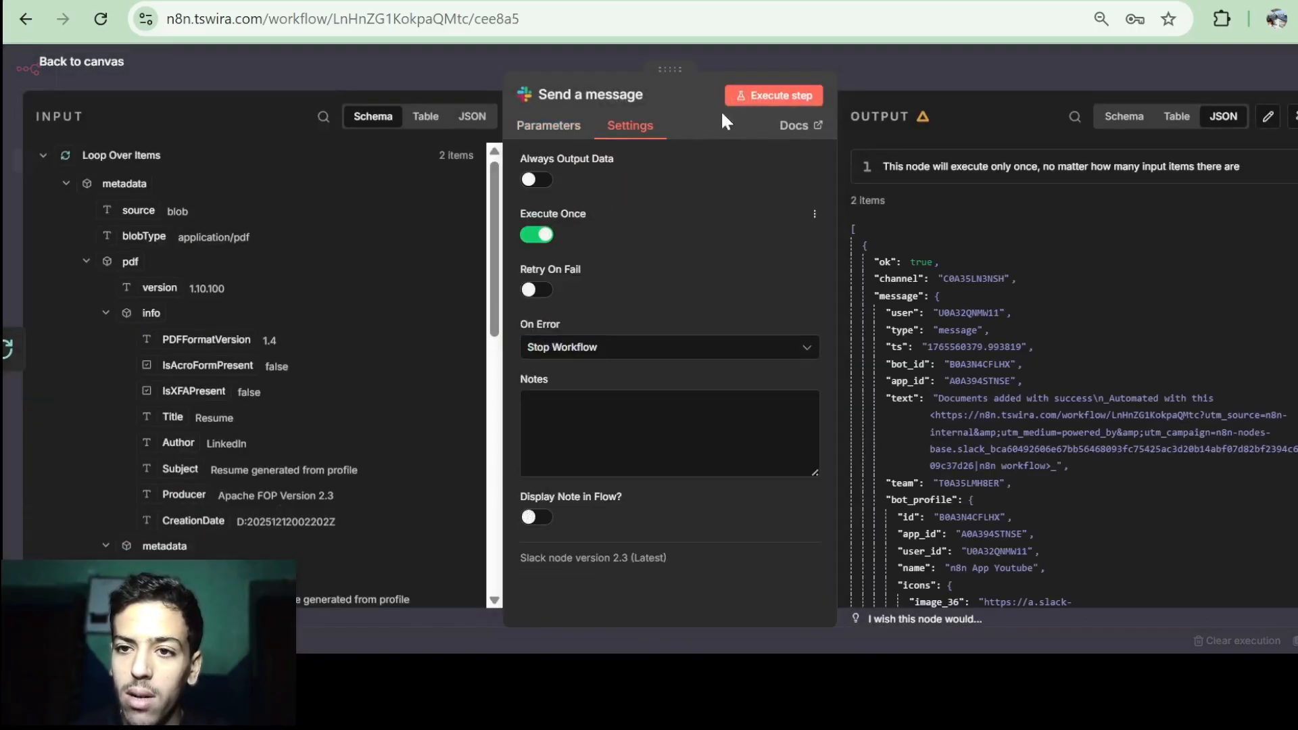
left_click(776, 97)
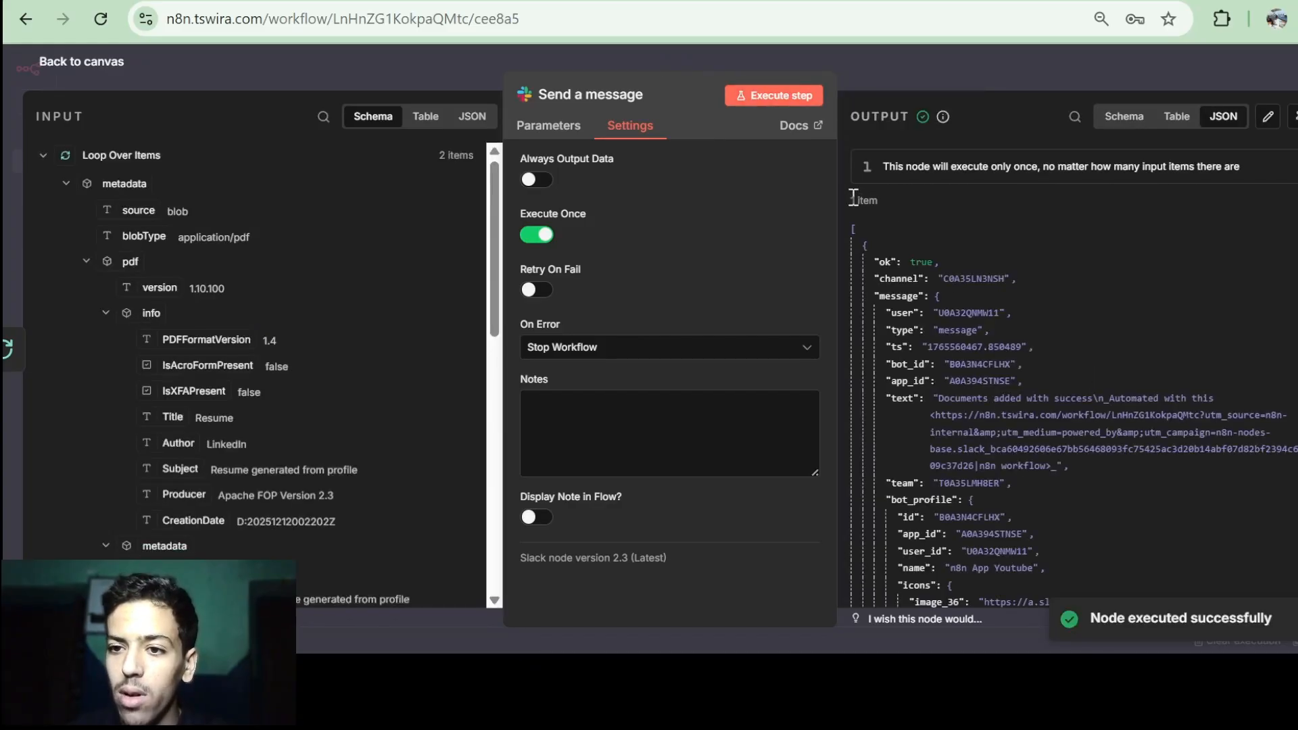
Back on the canvas, select the six file-indexing nodes, then clear the selection.
left_click_drag(852, 198, 879, 202)
left_click(676, 1)
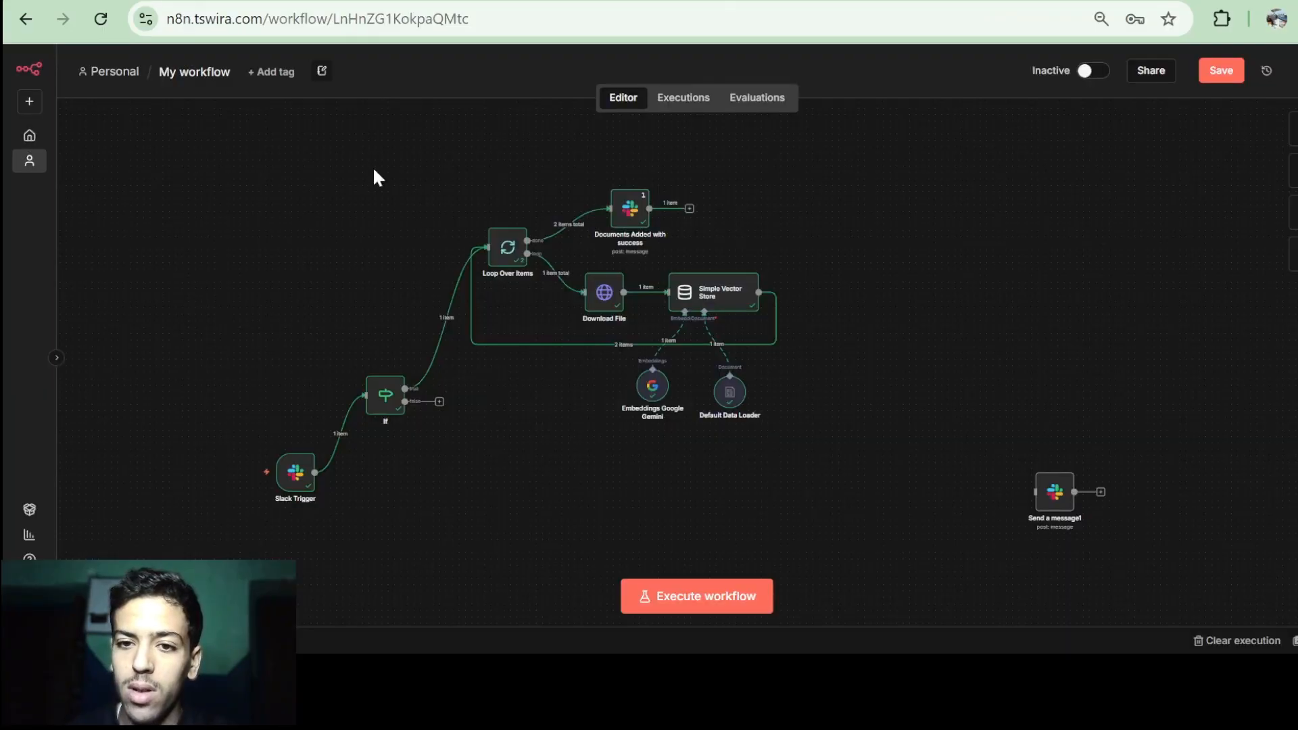
left_click_drag(376, 139, 937, 514)
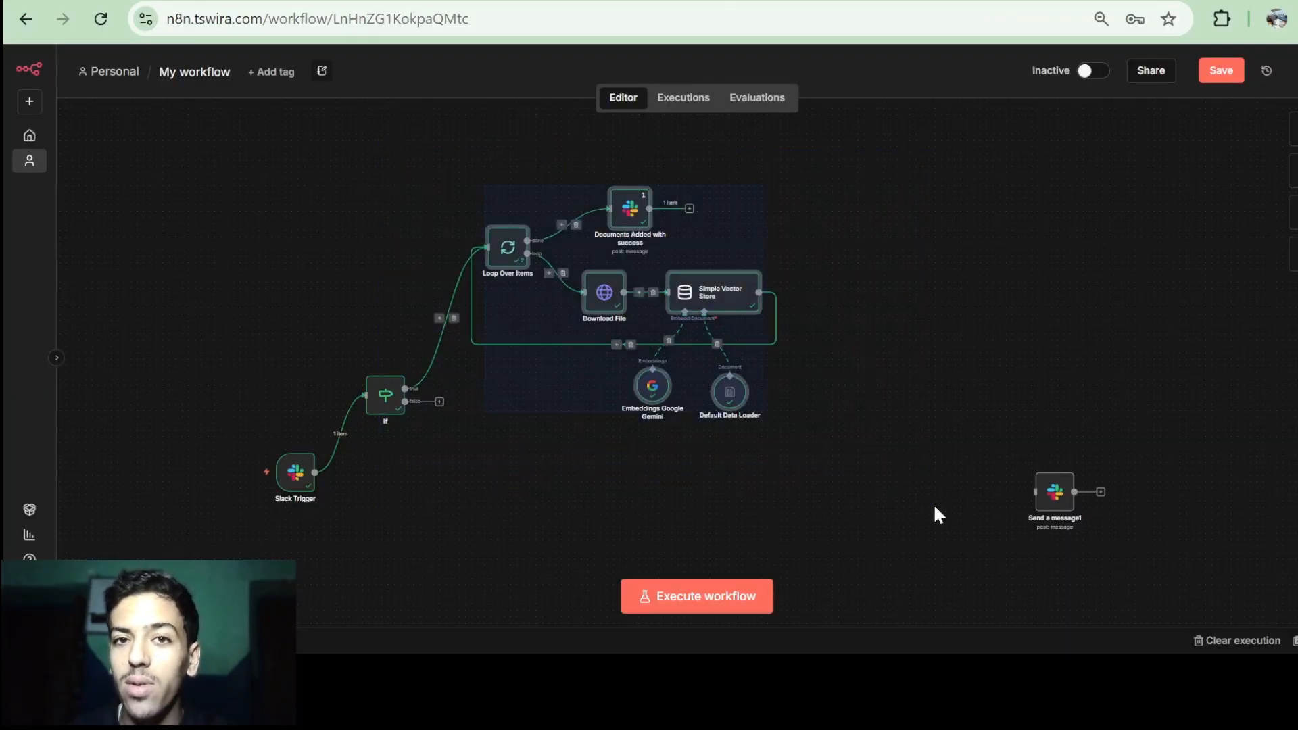
left_click(865, 348)
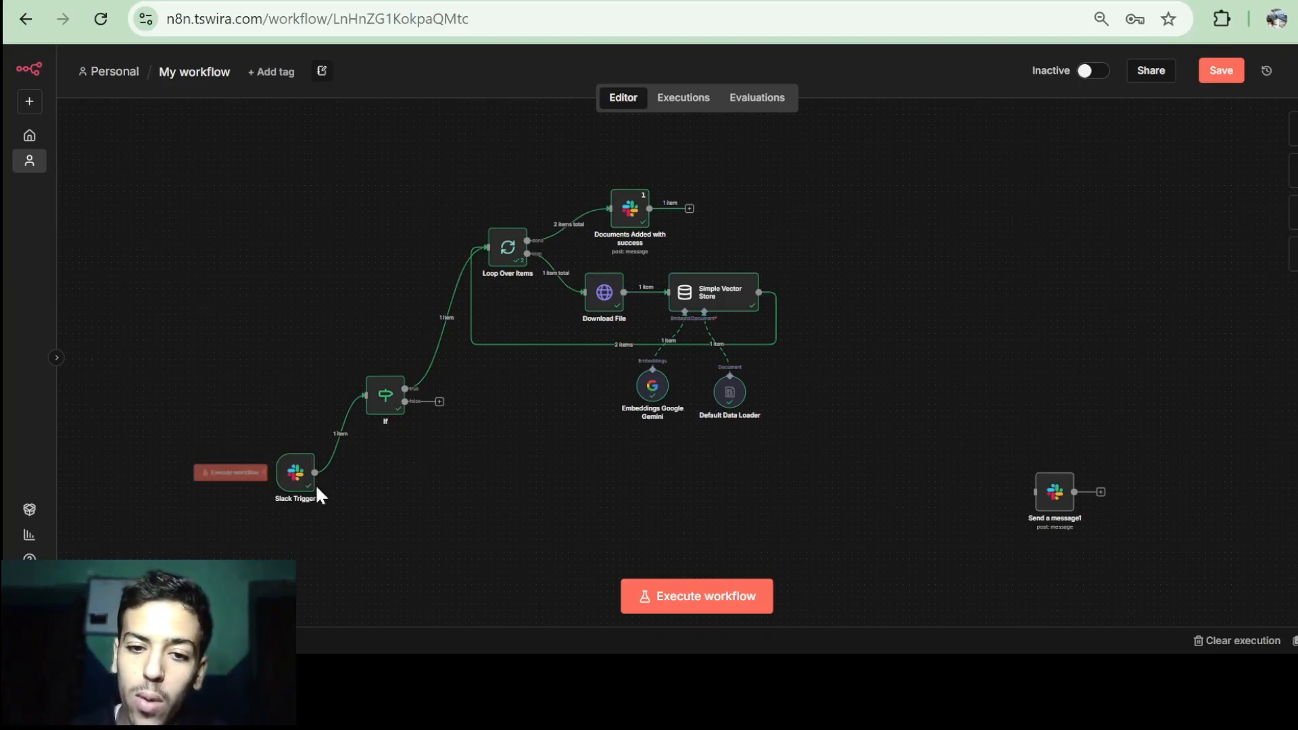
View the Slack Trigger's app_mention output as a schema, collapse the files array and inspect the rich_text block.
double_click(300, 472)
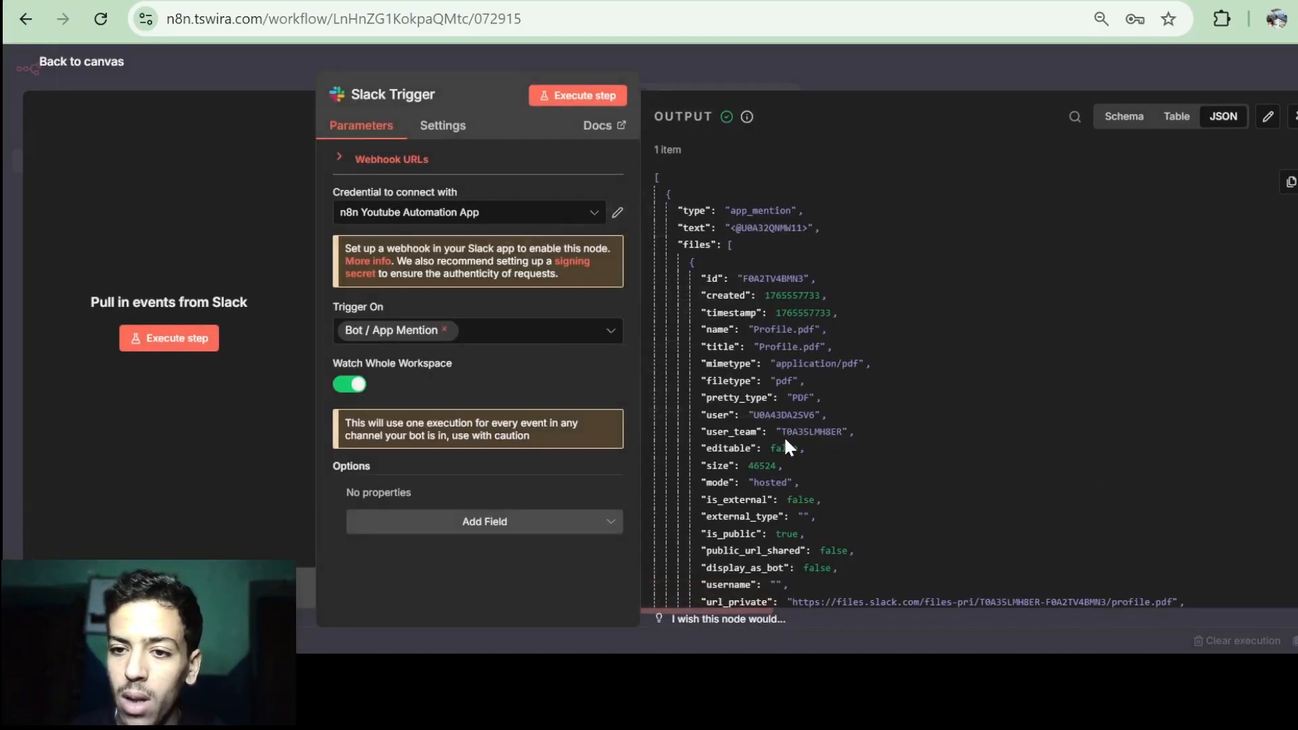
scroll(784, 436, "down", 3)
left_click(1131, 121)
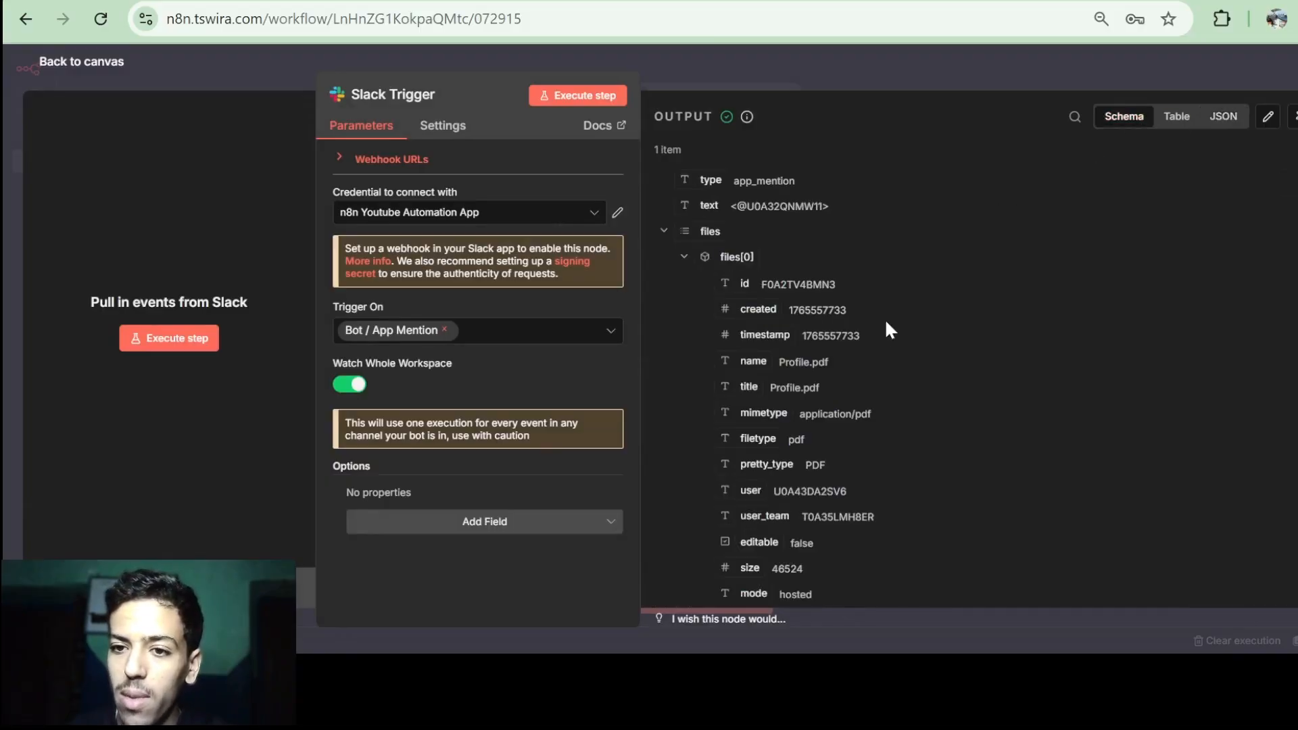
left_click(661, 231)
scroll(744, 315, "down", 1)
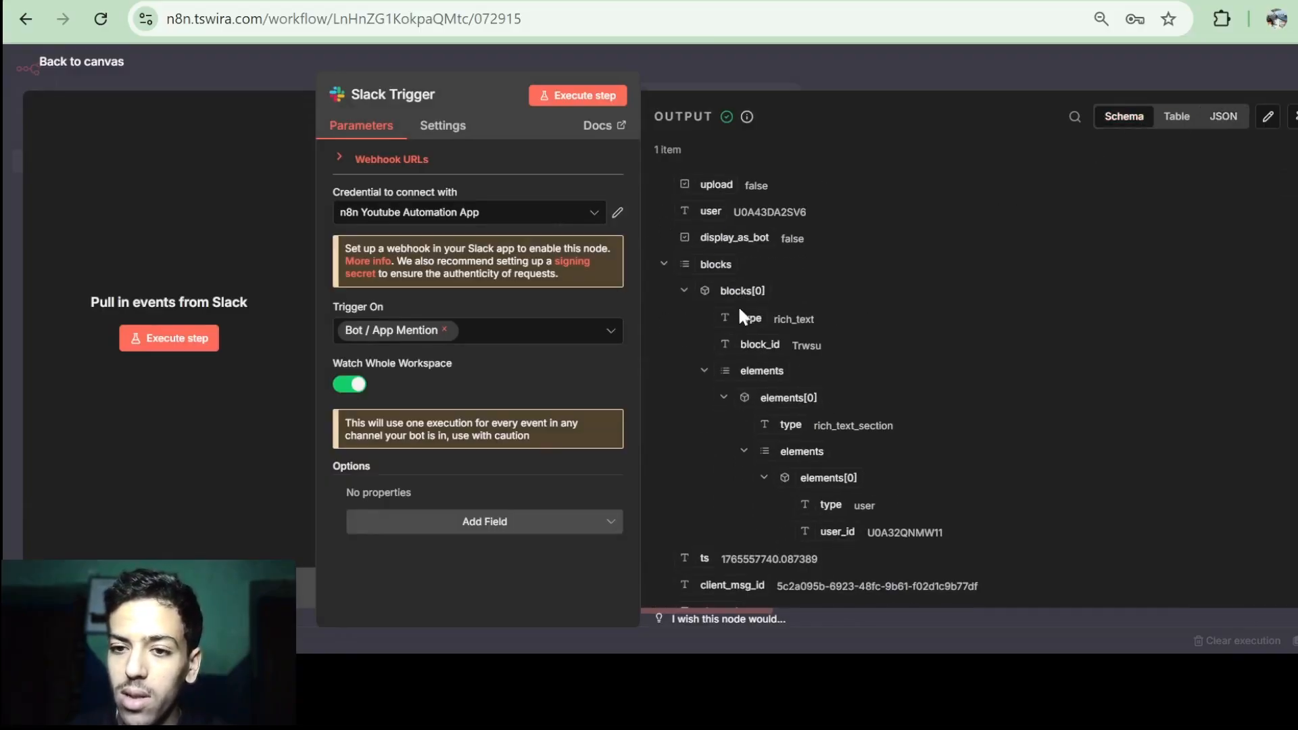
scroll(838, 372, "down", 1)
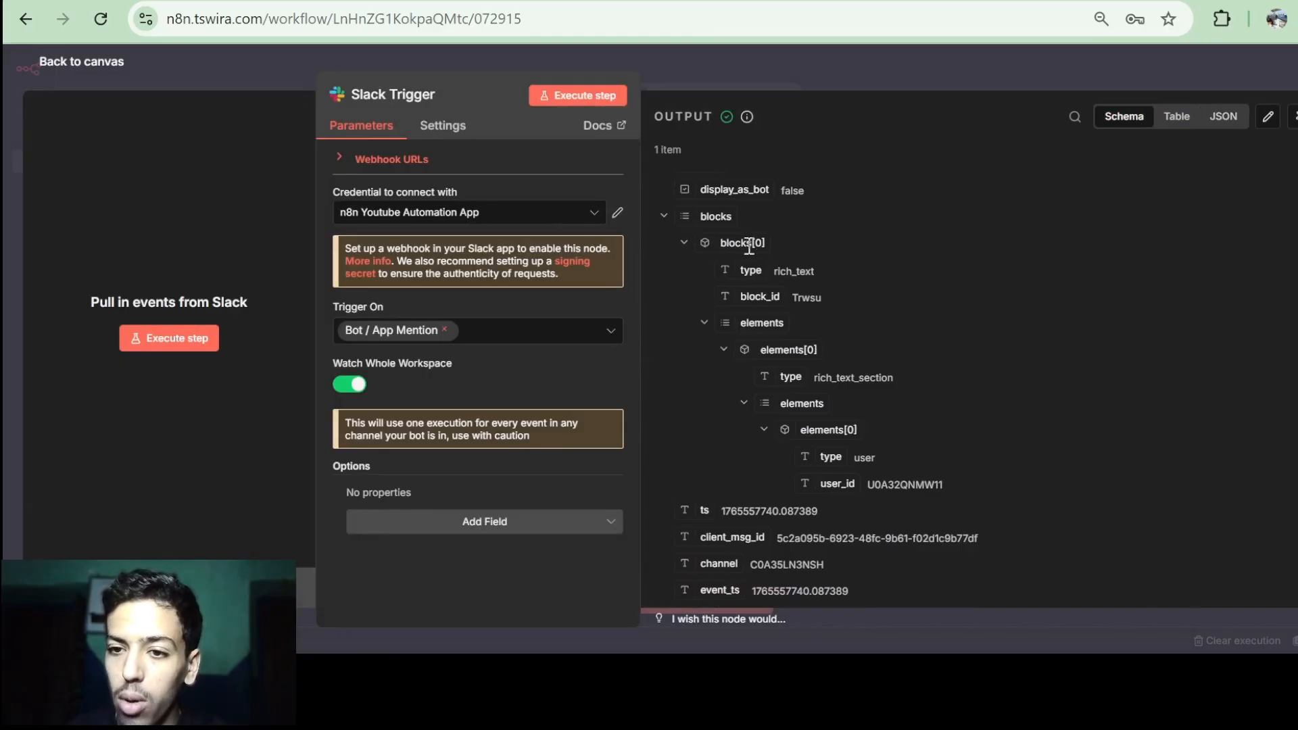
left_click_drag(774, 272, 815, 277)
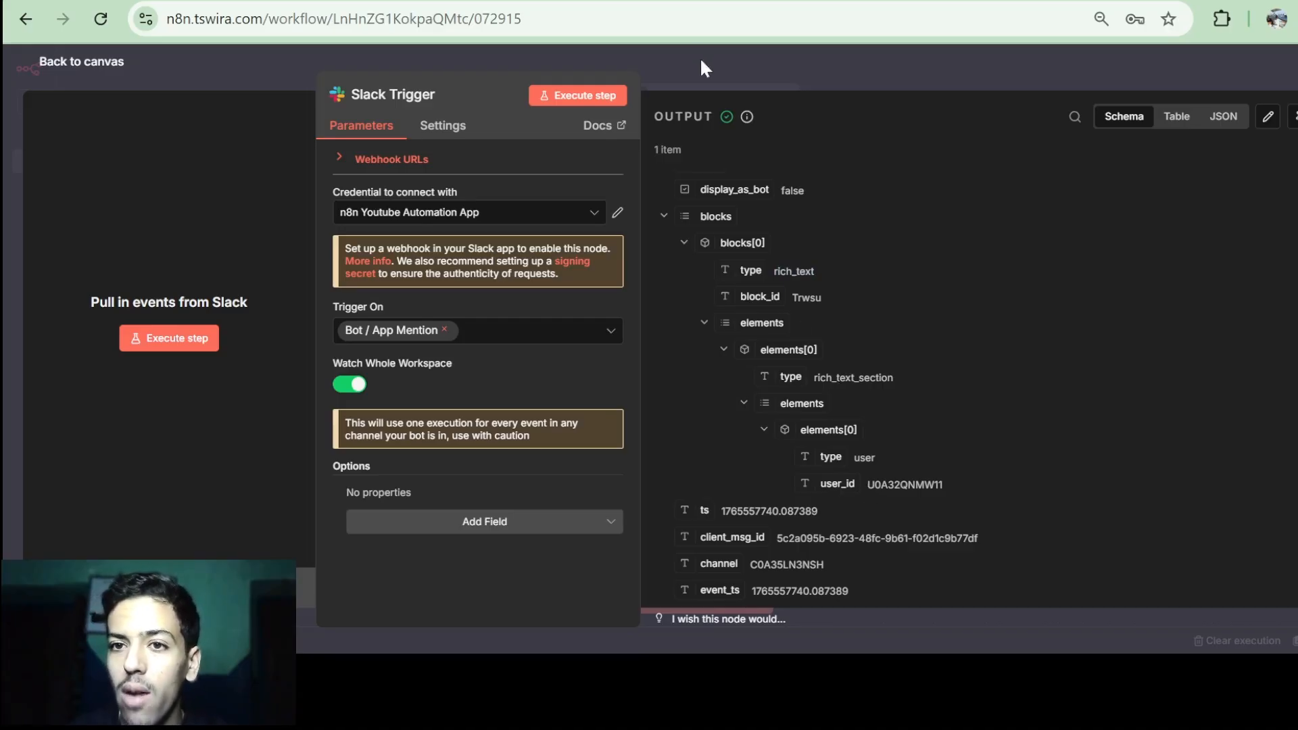
In the Slack channel, draft a message mentioning n8n App Youtube that says 'Hi'.
key("ctrl+Tab")
scroll(581, 275, "up", 6)
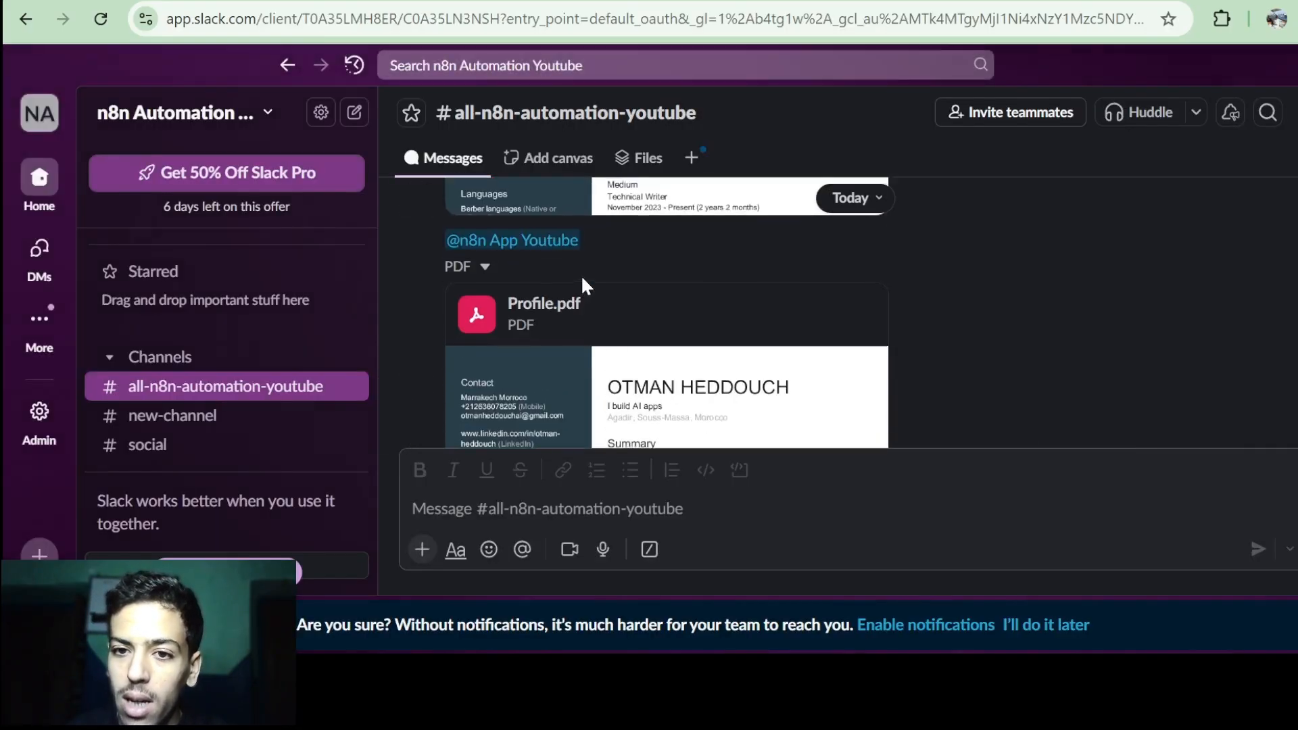
scroll(526, 283, "up", 1)
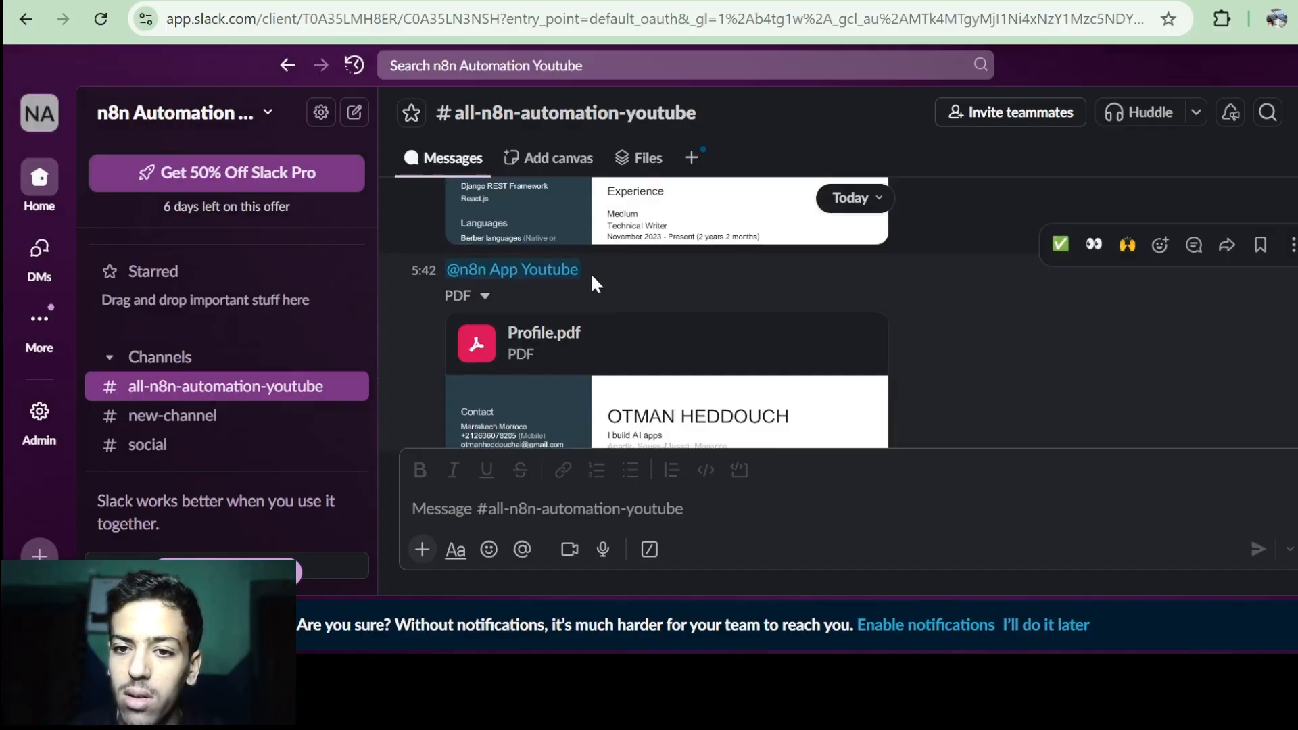
key("ctrl+shift+Tab")
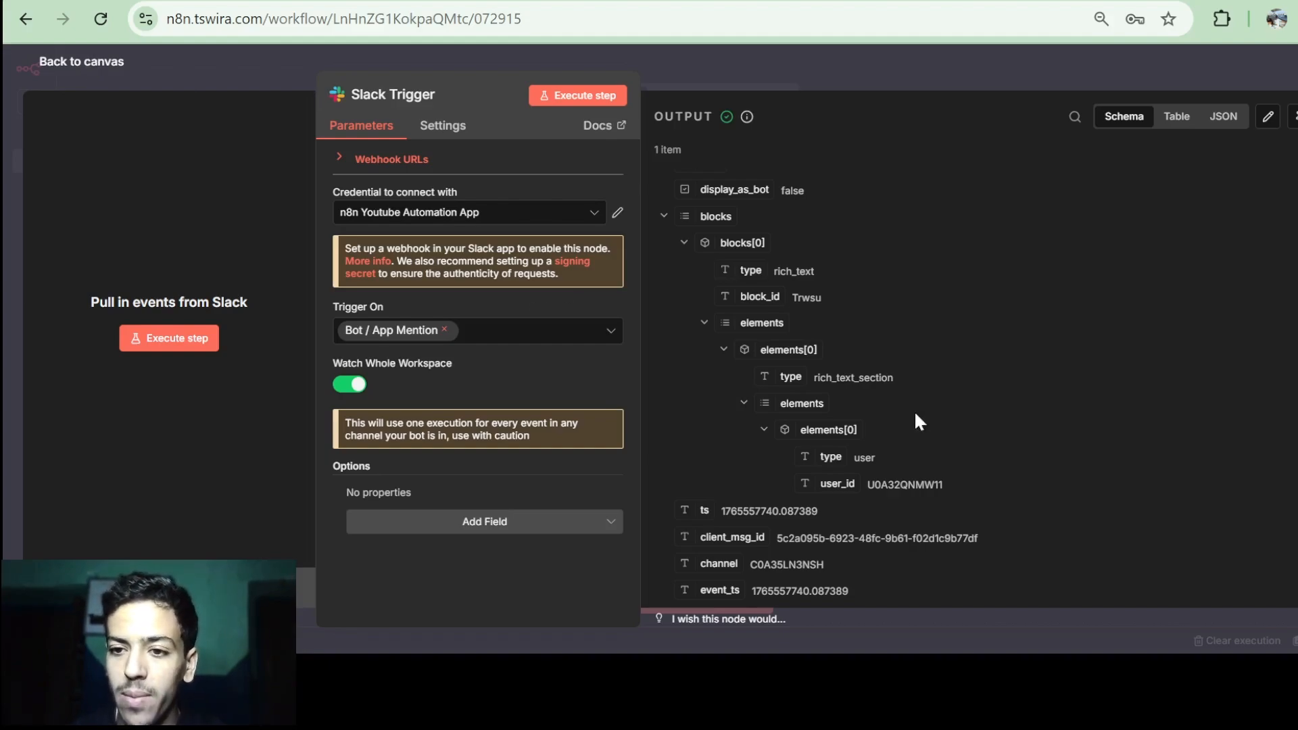
key("ctrl+Tab")
left_click(518, 510)
type("@")
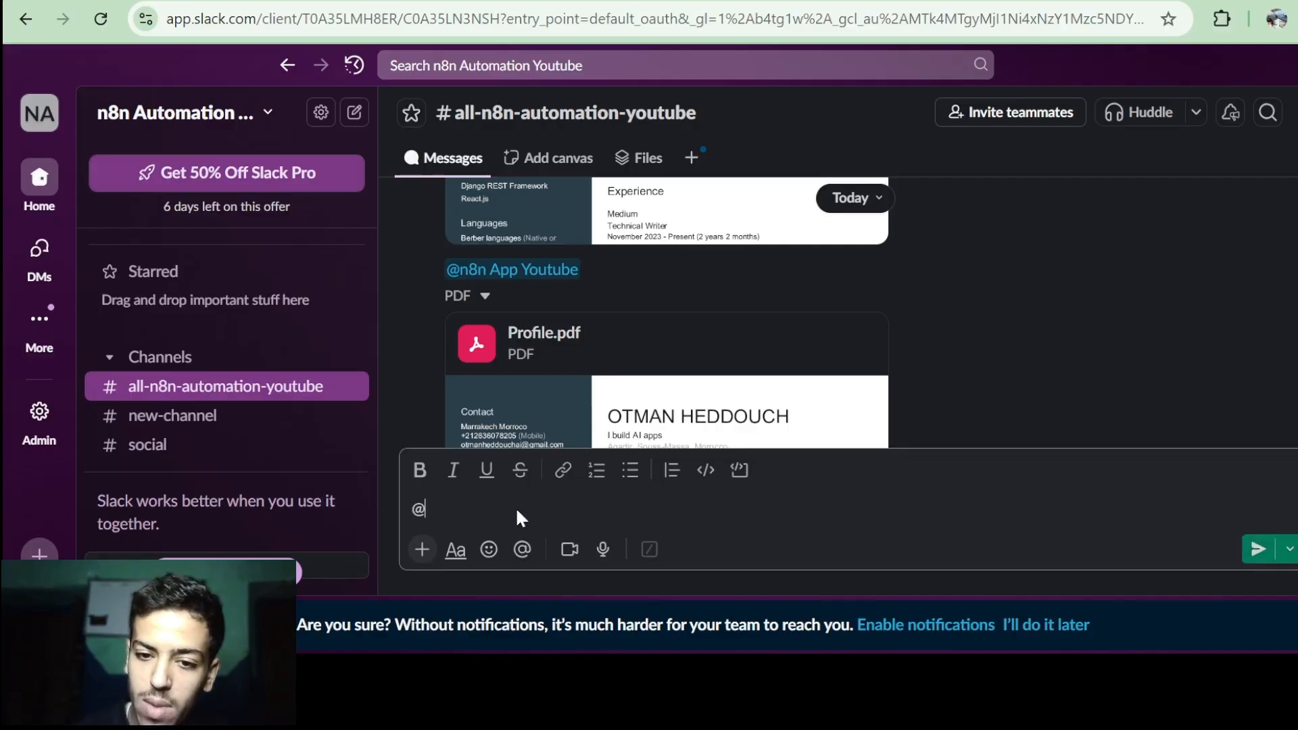
key("Return")
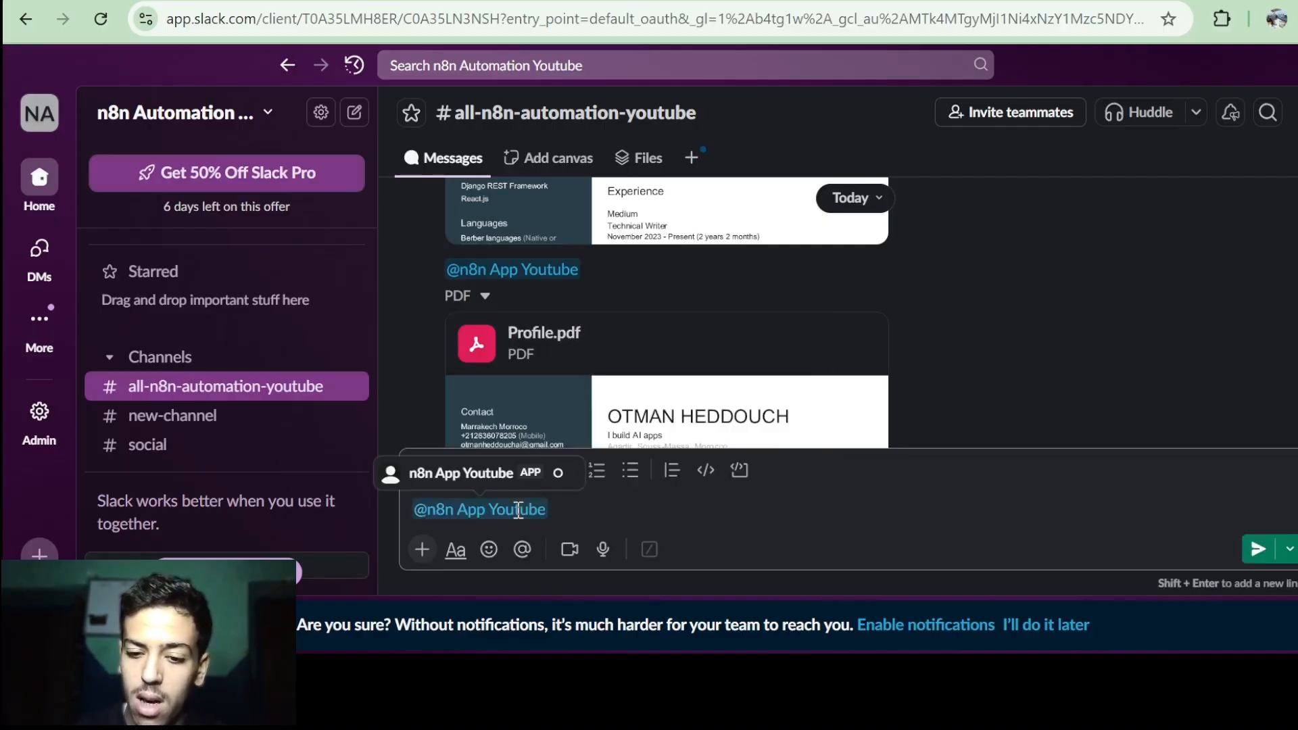
type("Hi")
Set the Slack Trigger listening, post the Hi mention, and confirm n8n captured the event.
key("ctrl+Tab")
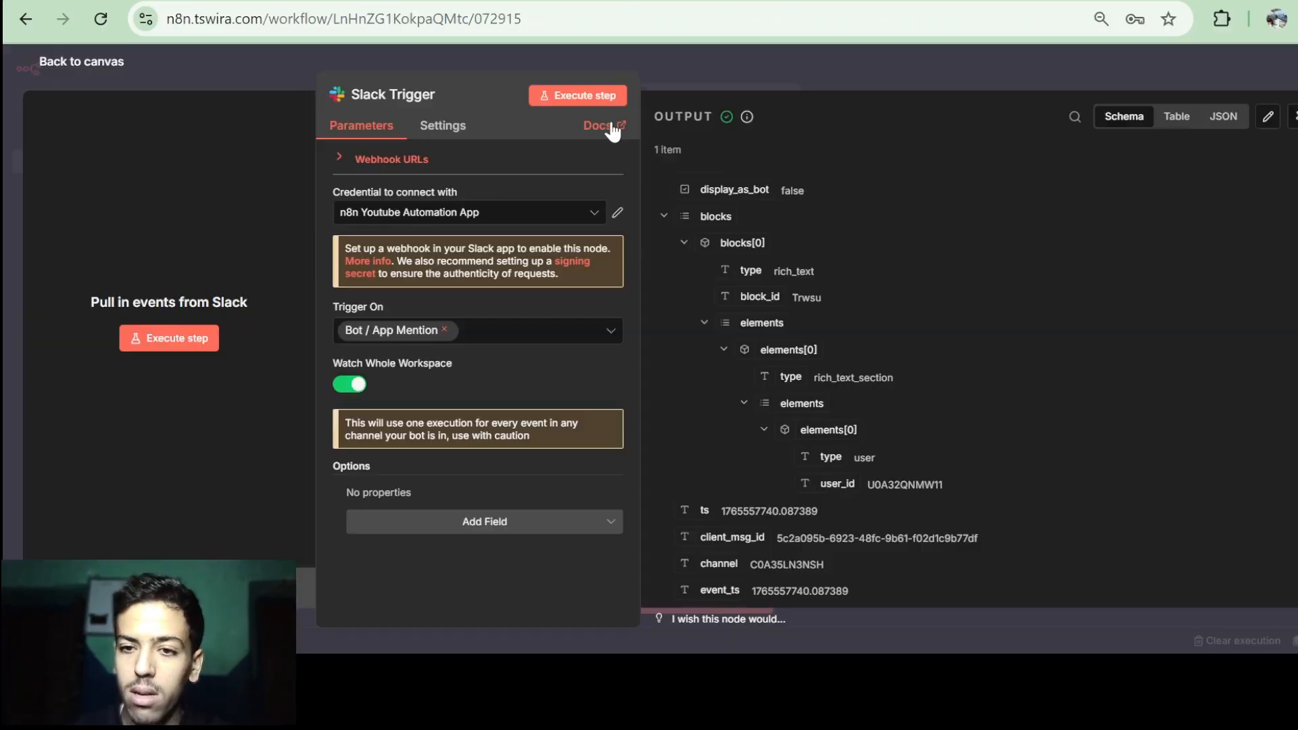
left_click(577, 96)
key("ctrl+Tab")
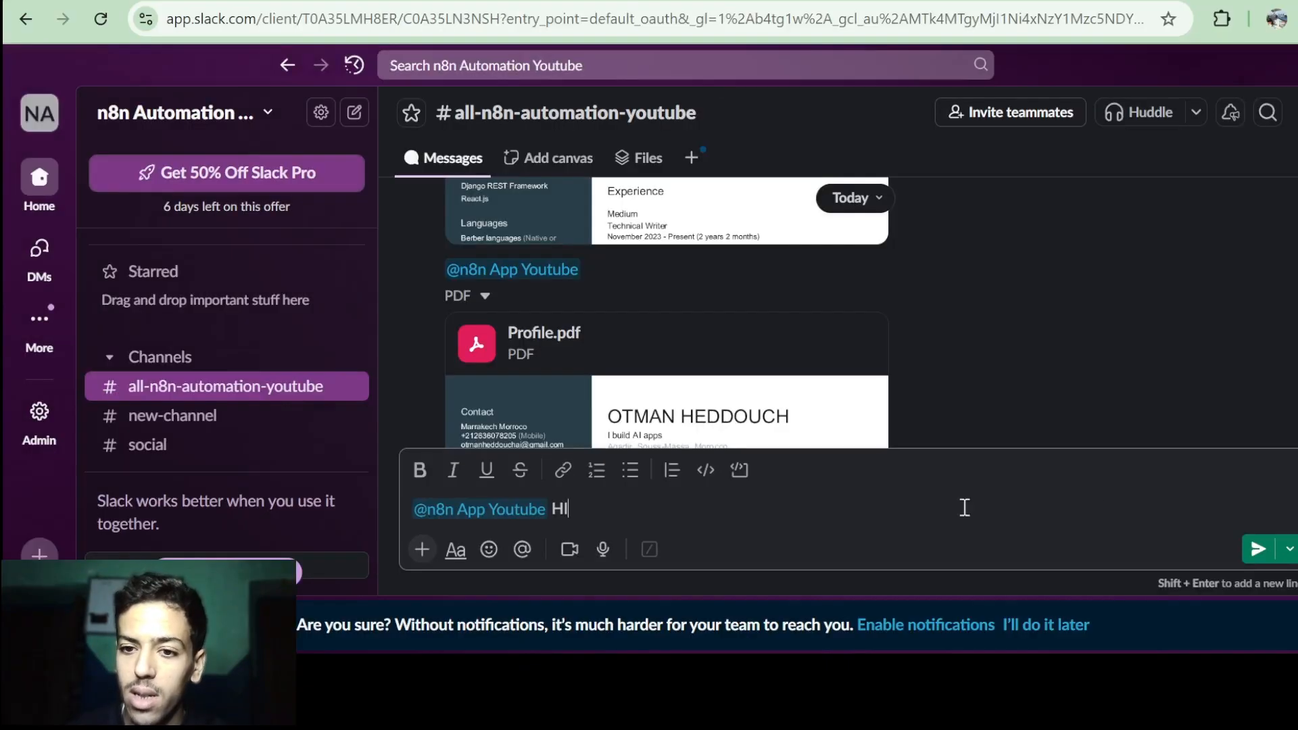
left_click(1259, 550)
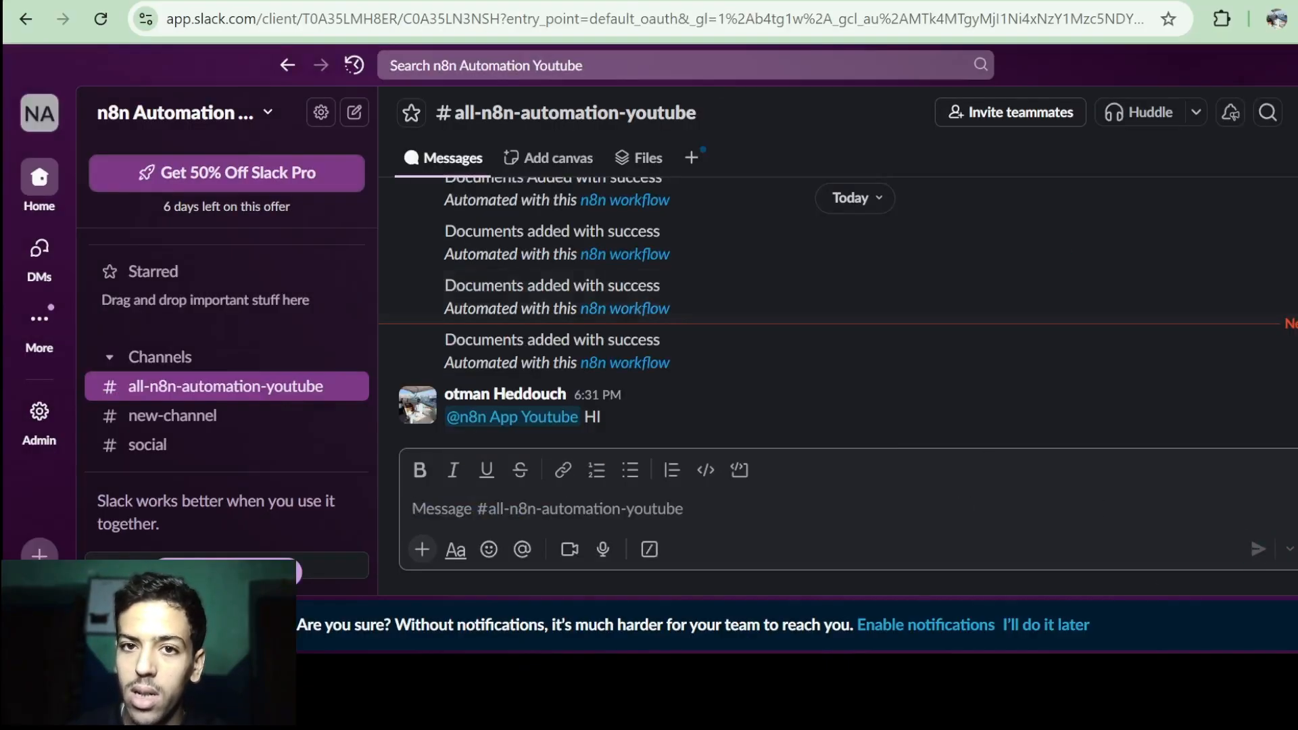
key("ctrl+Tab")
scroll(710, 327, "down", 5)
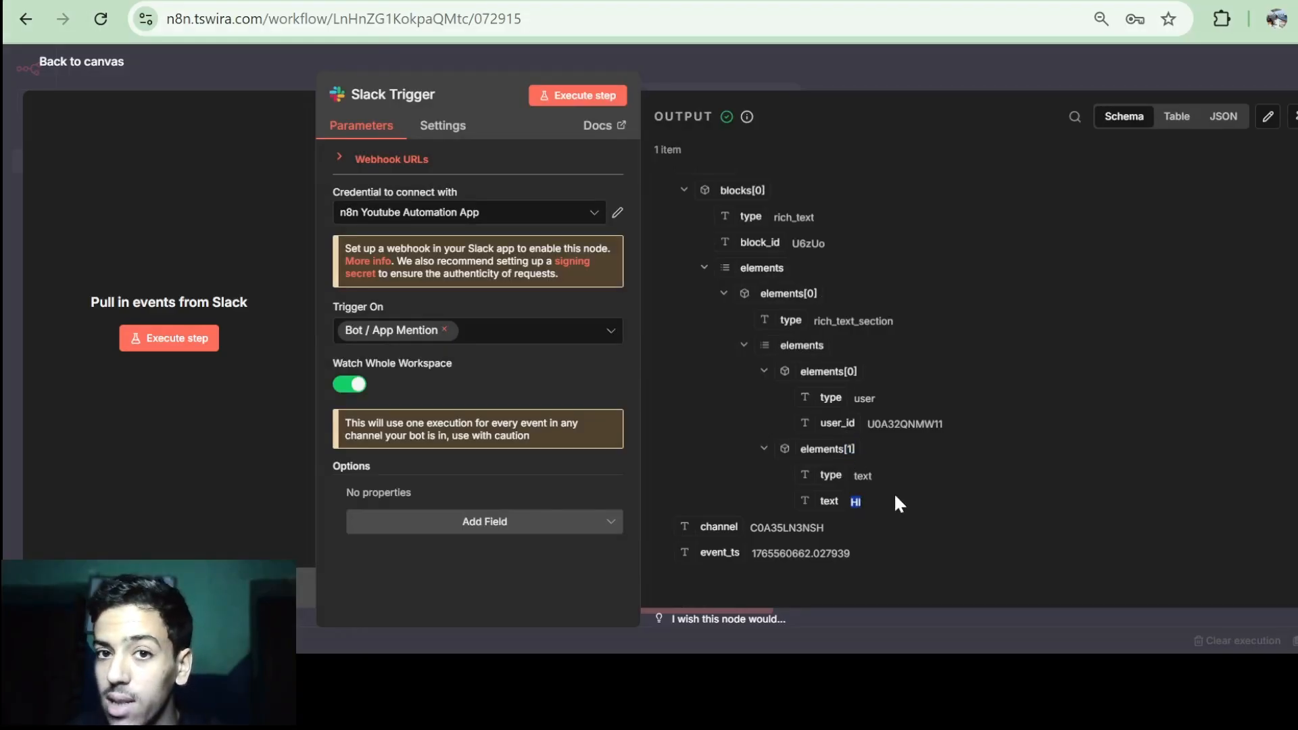
key("Escape")
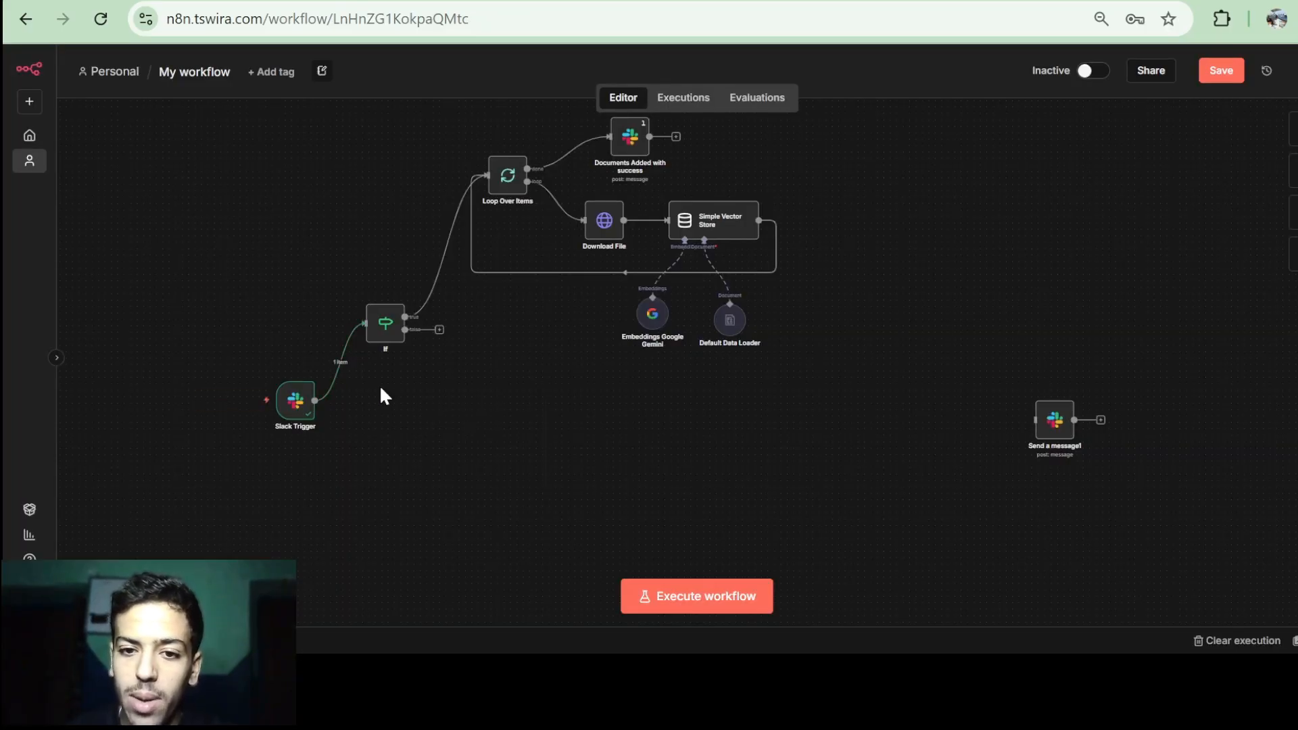
Add an If node, If1, and connect the Slack Trigger's output to it.
right_click(381, 390)
left_click(408, 412)
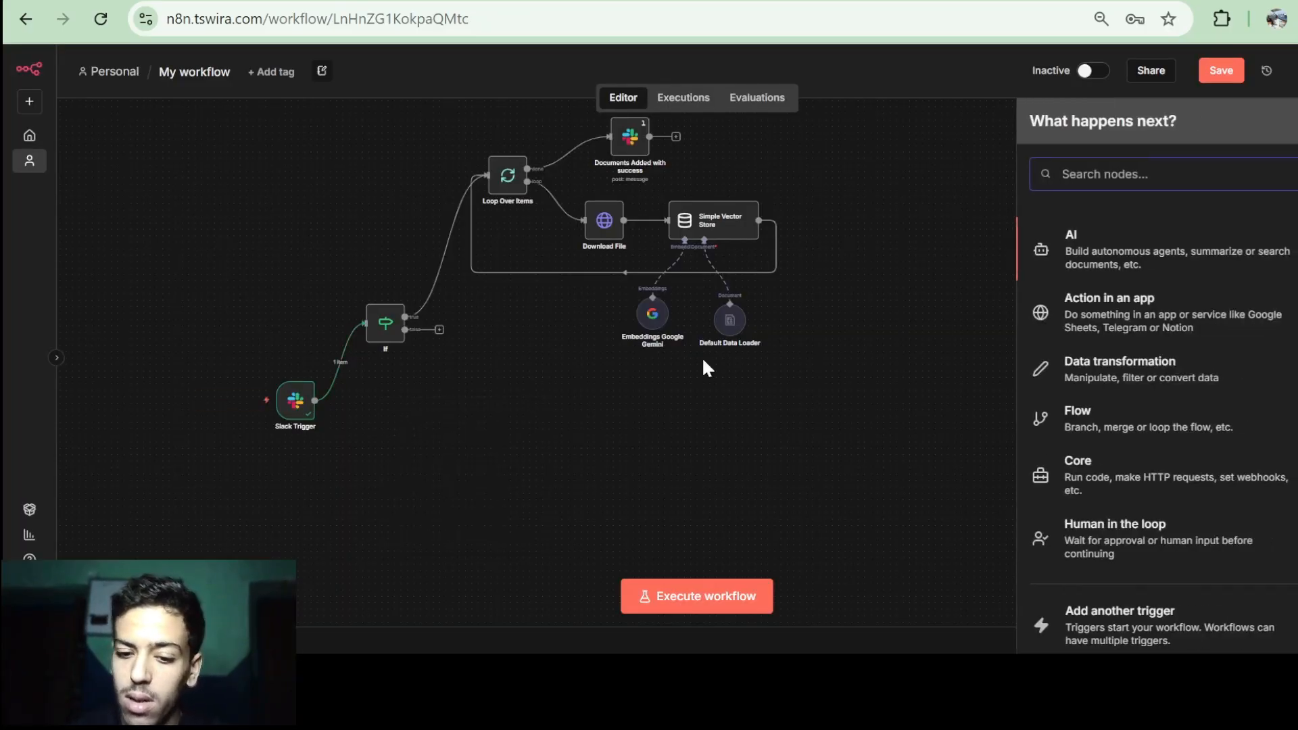
type("IF")
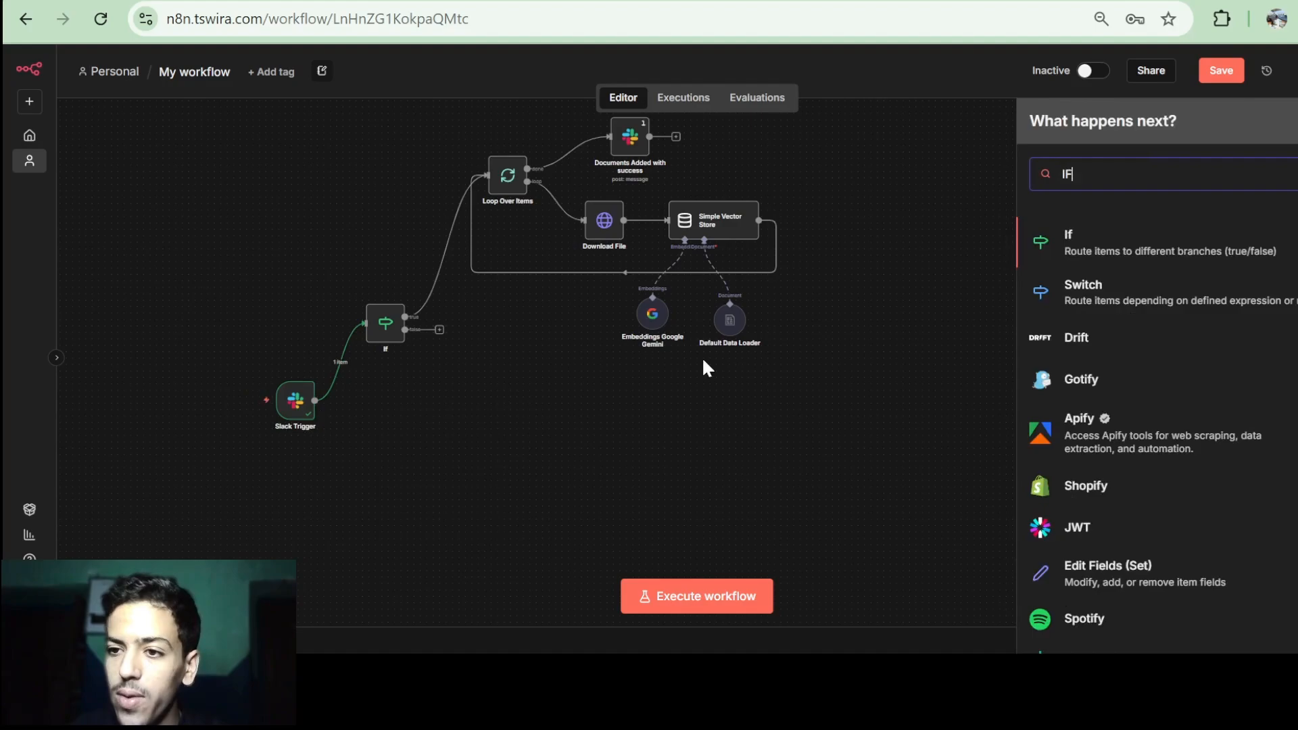
left_click(1078, 254)
left_click(105, 71)
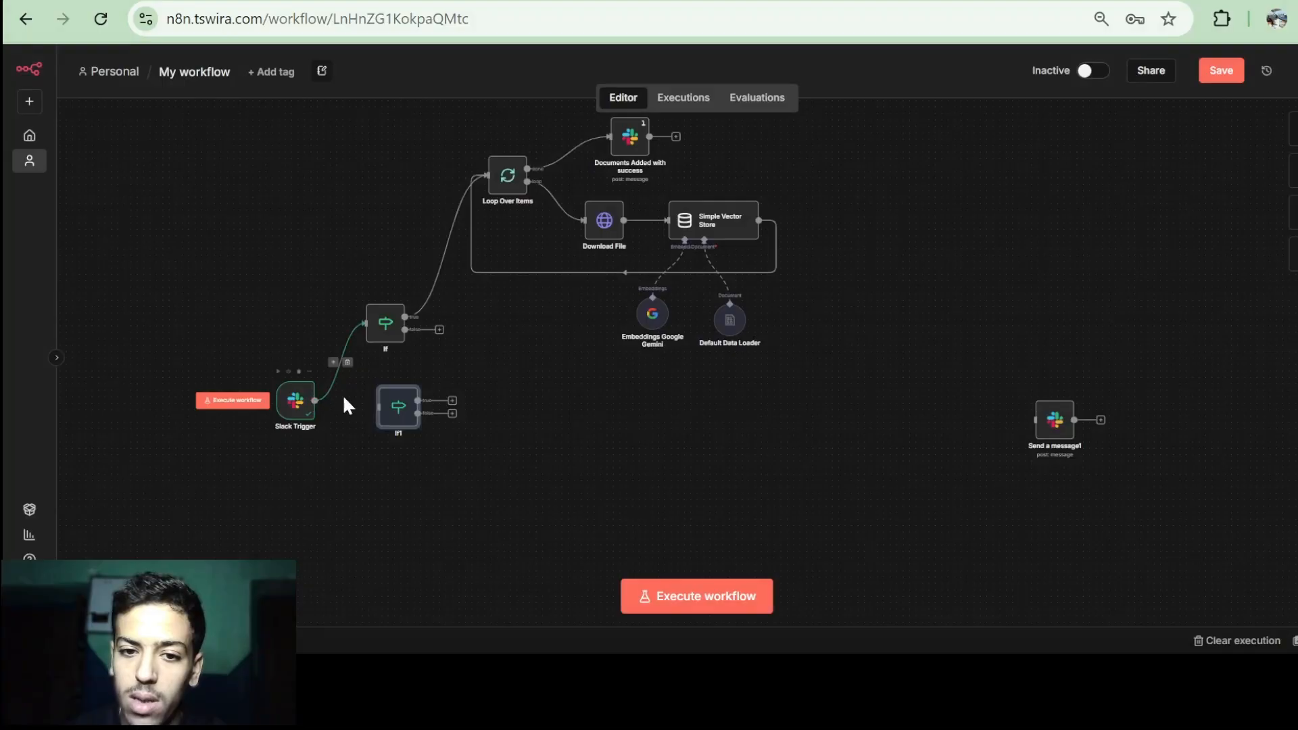
left_click_drag(315, 401, 436, 411)
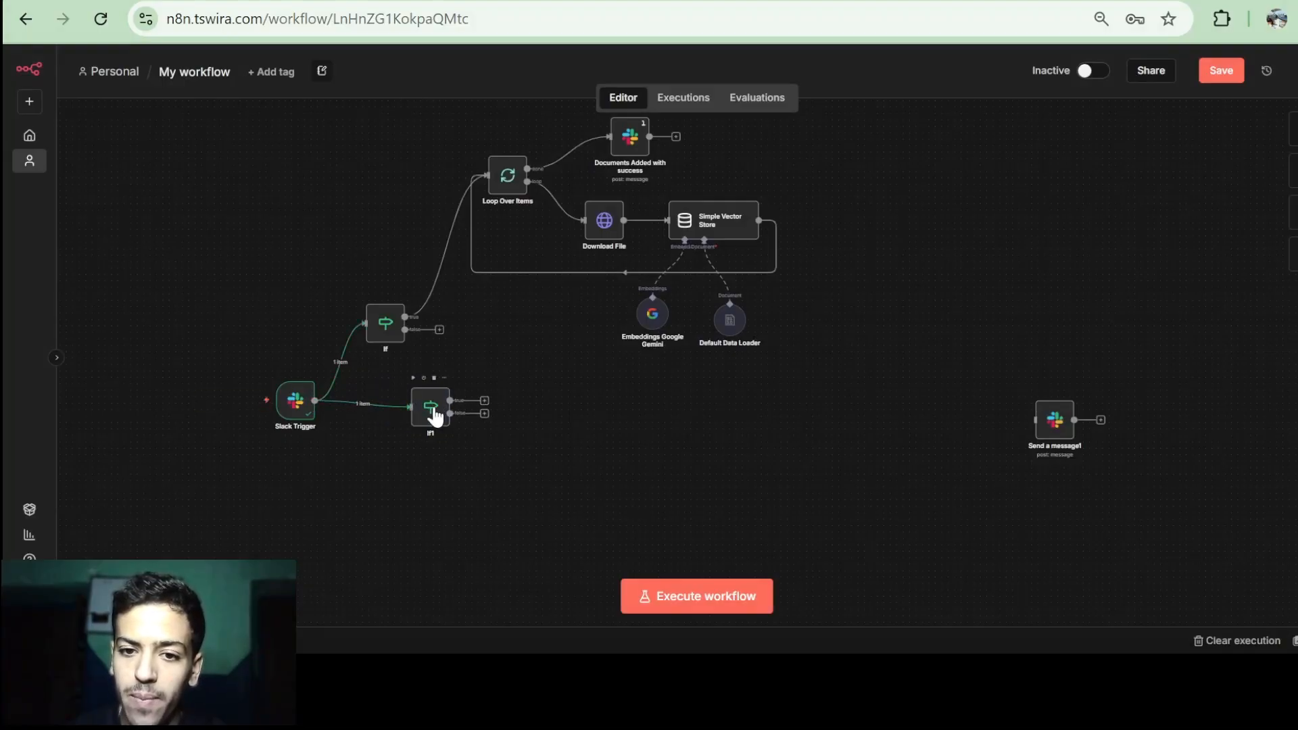
Set If1's condition to the mention's elements[1].text String exists, and test it for one true item.
double_click(431, 409)
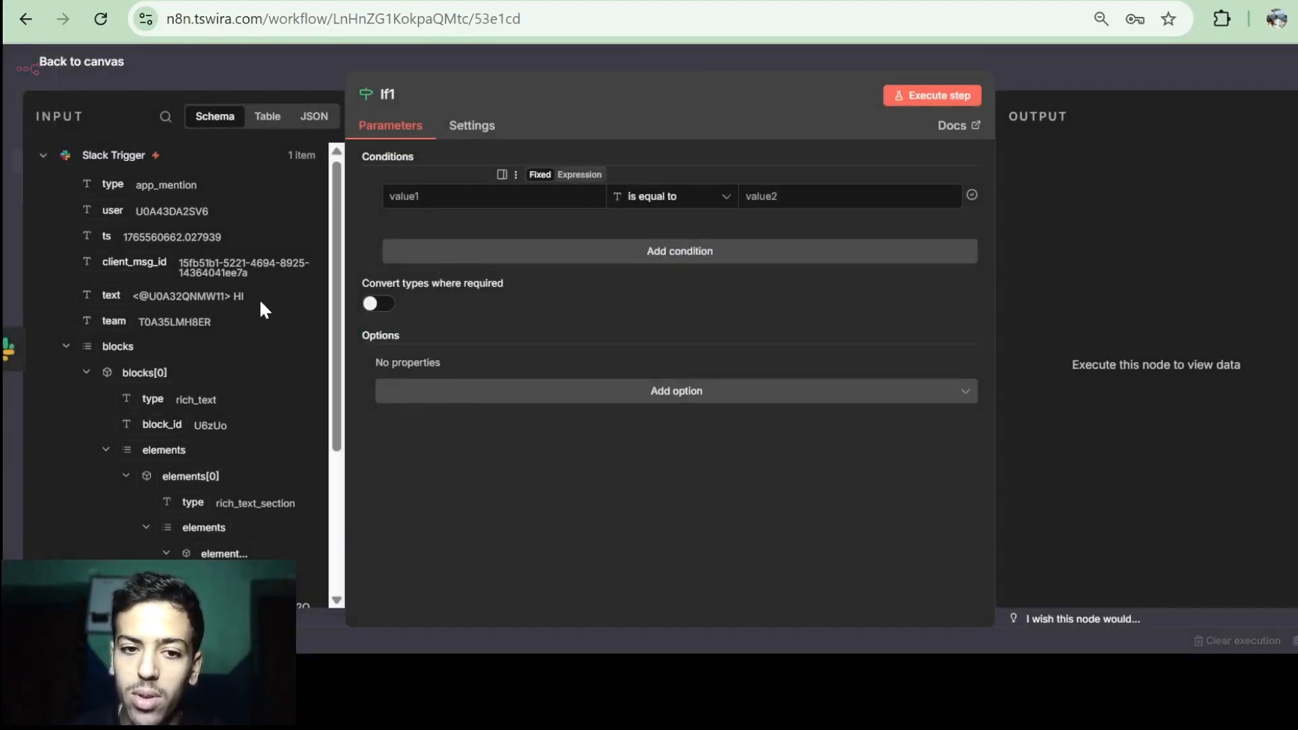
scroll(261, 306, "down", 4)
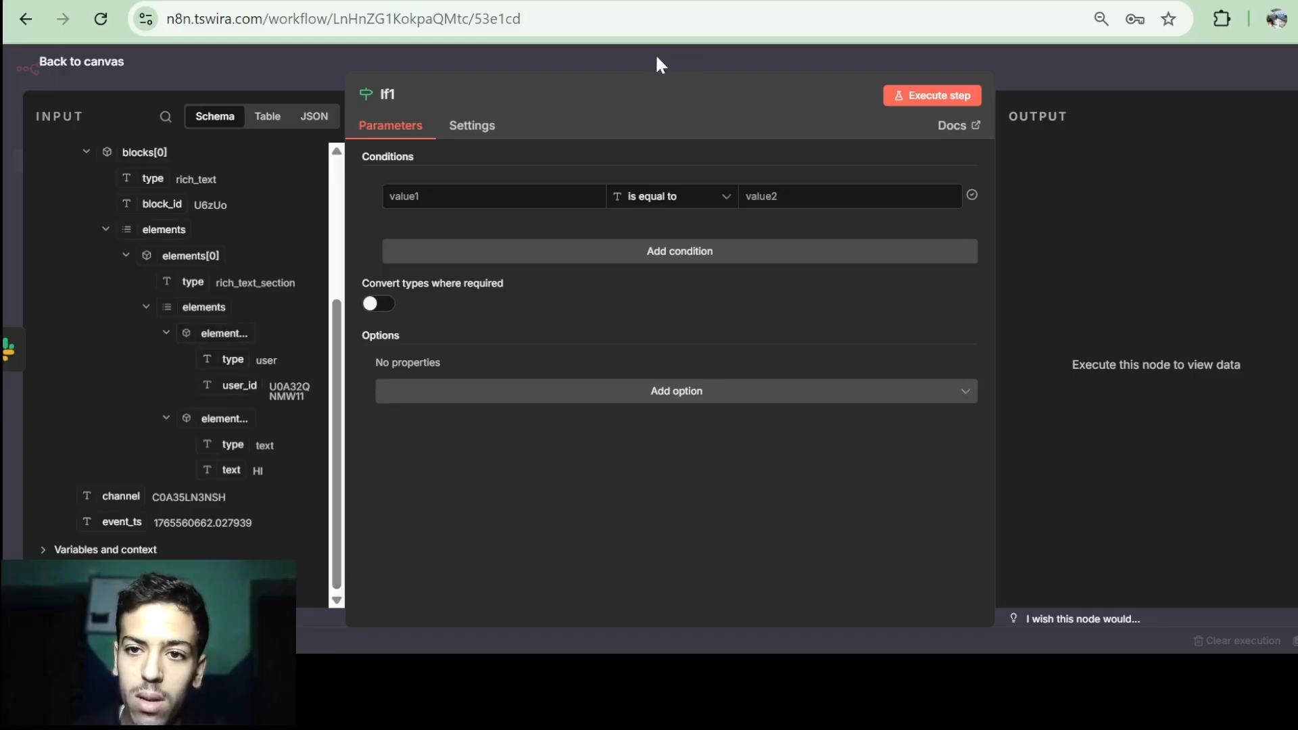
left_click_drag(663, 73, 796, 84)
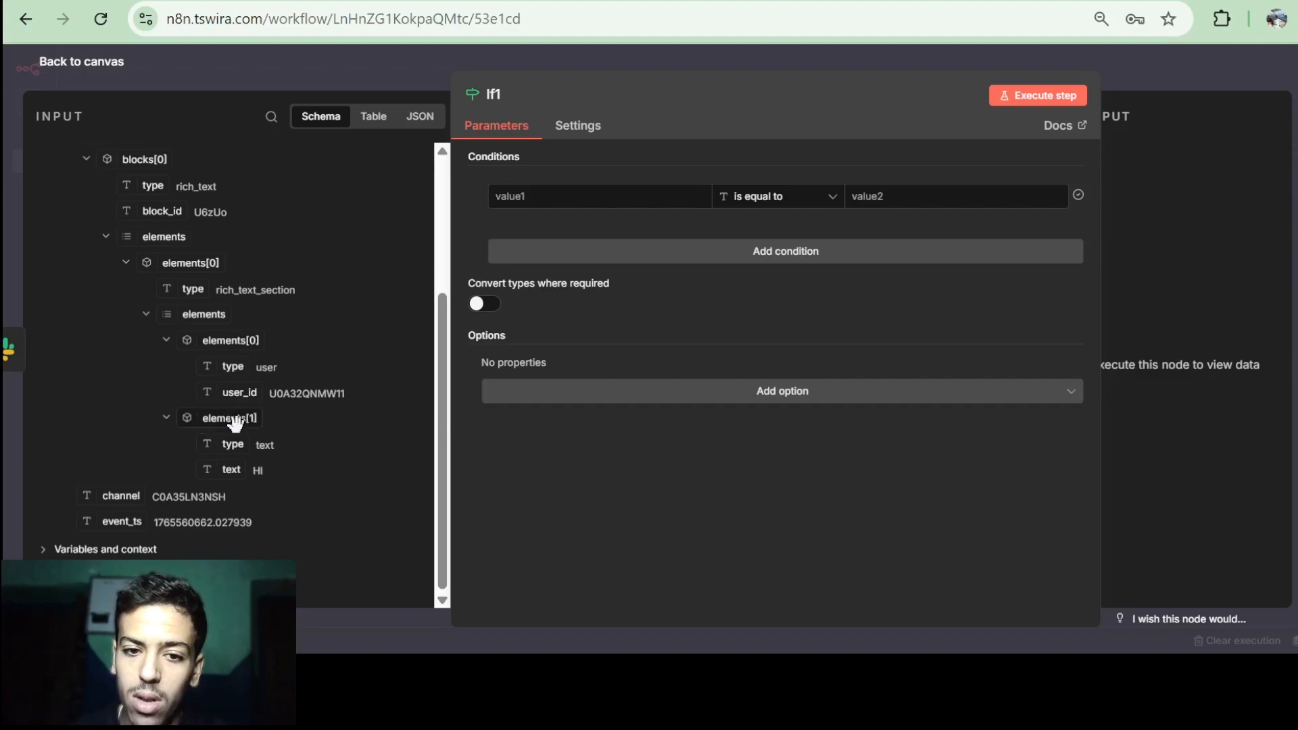
left_click_drag(229, 417, 571, 196)
left_click(774, 196)
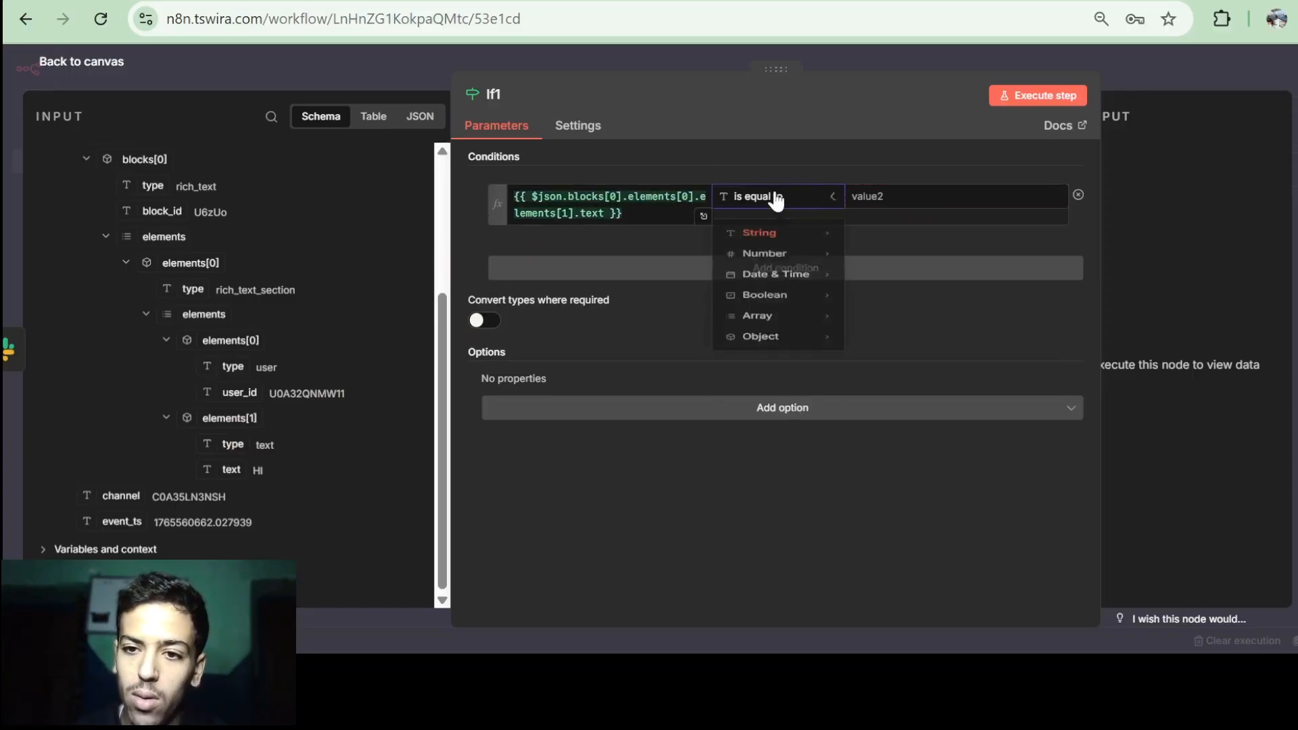
mouse_move(774, 249)
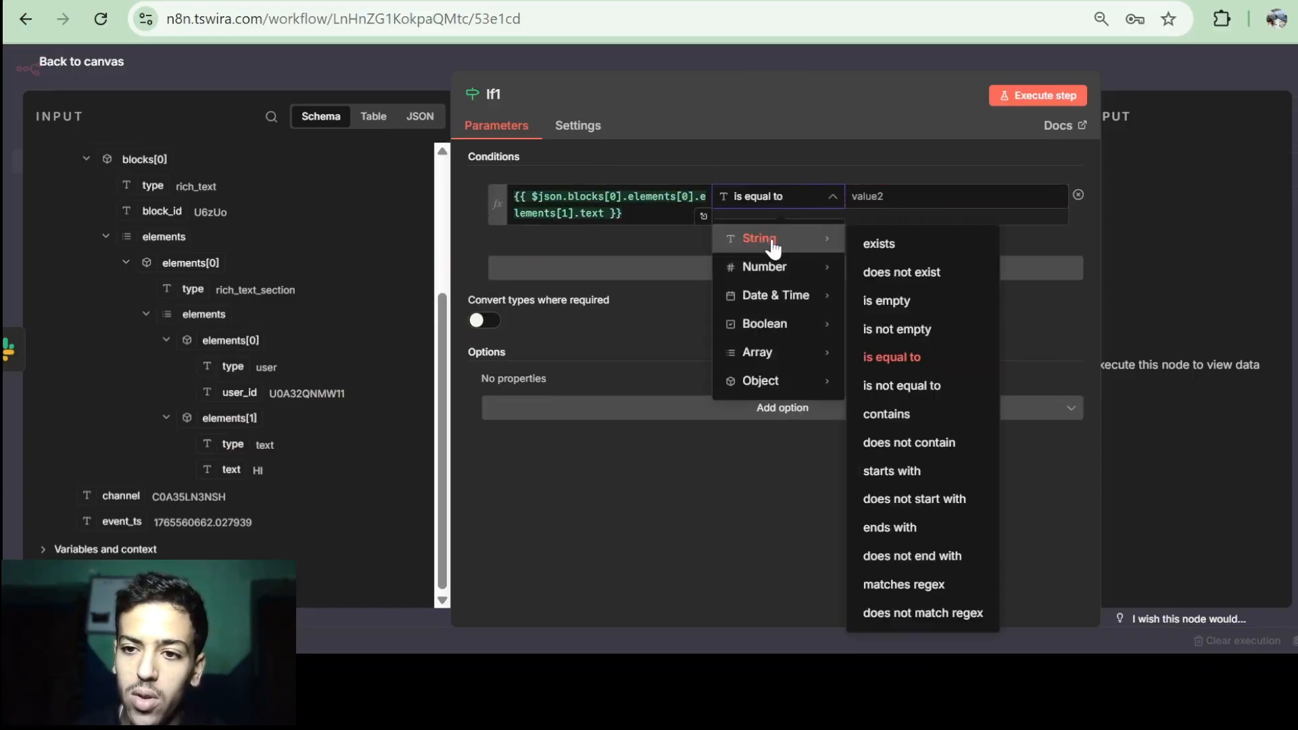
left_click(927, 250)
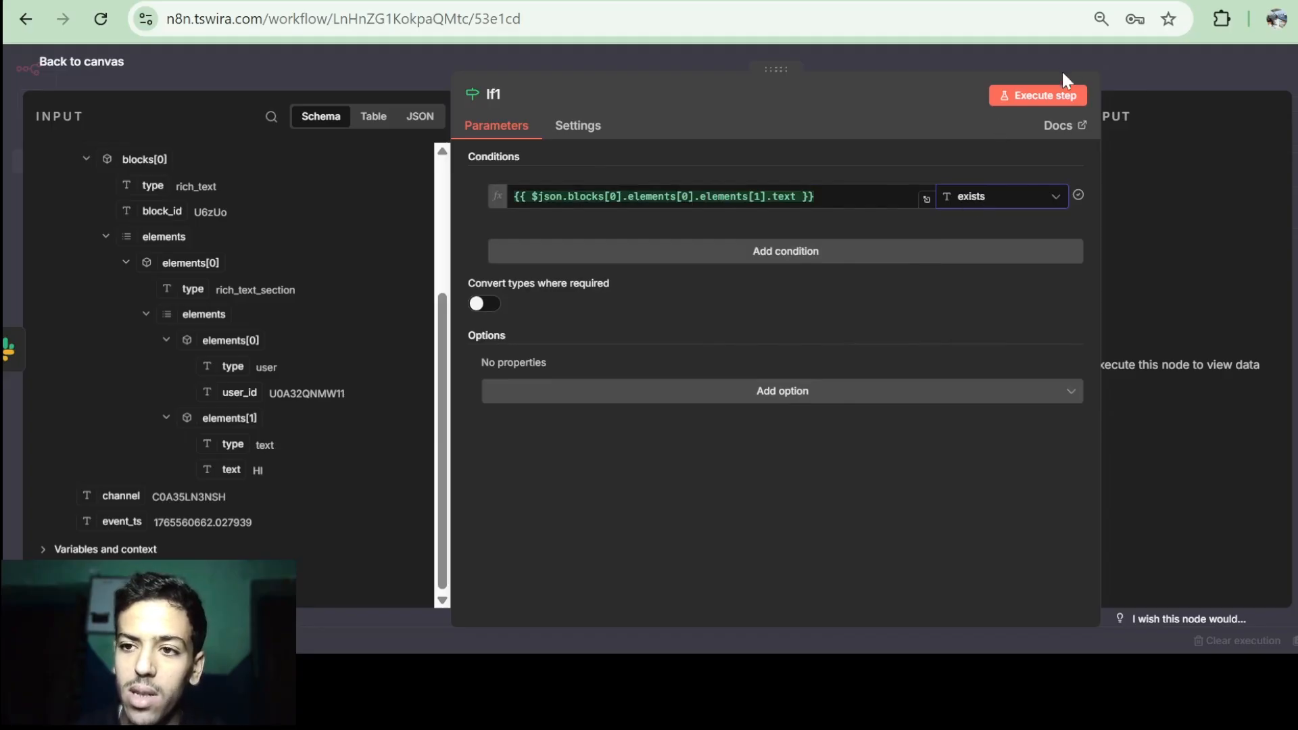
left_click(1045, 95)
left_click_drag(776, 73, 639, 71)
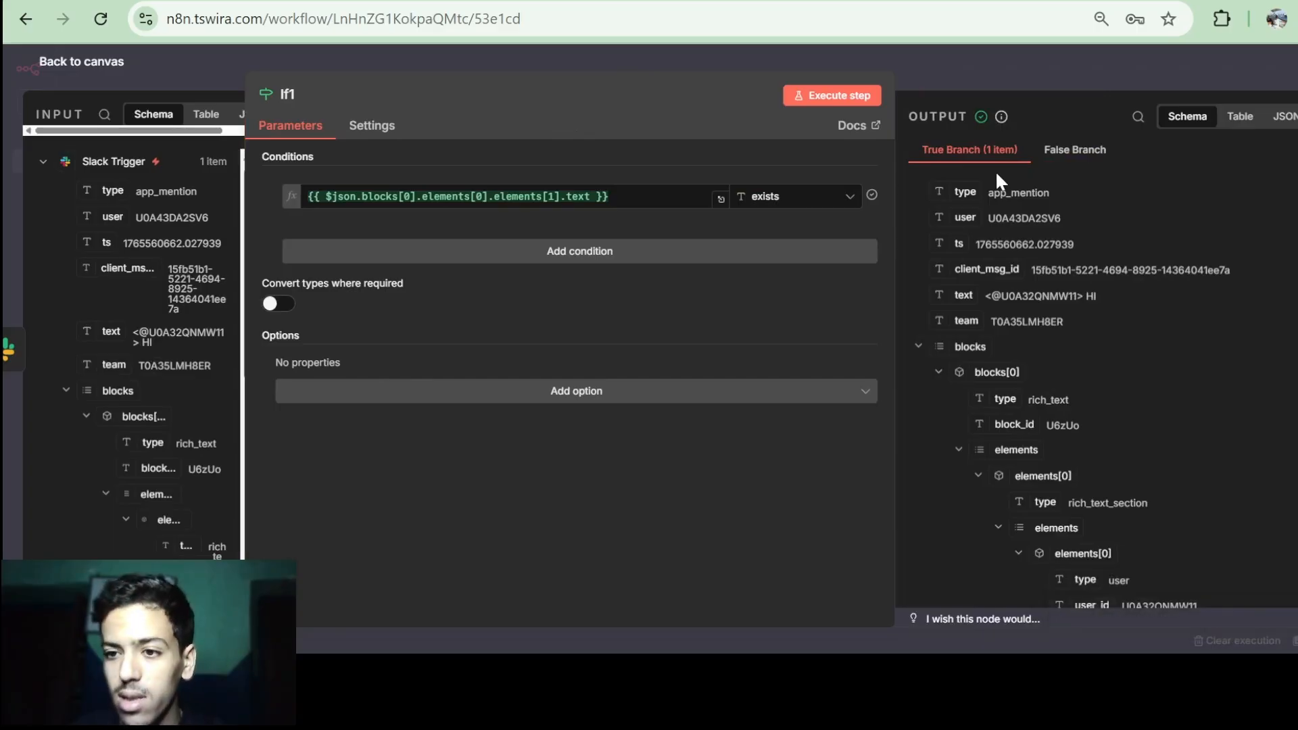
left_click(71, 66)
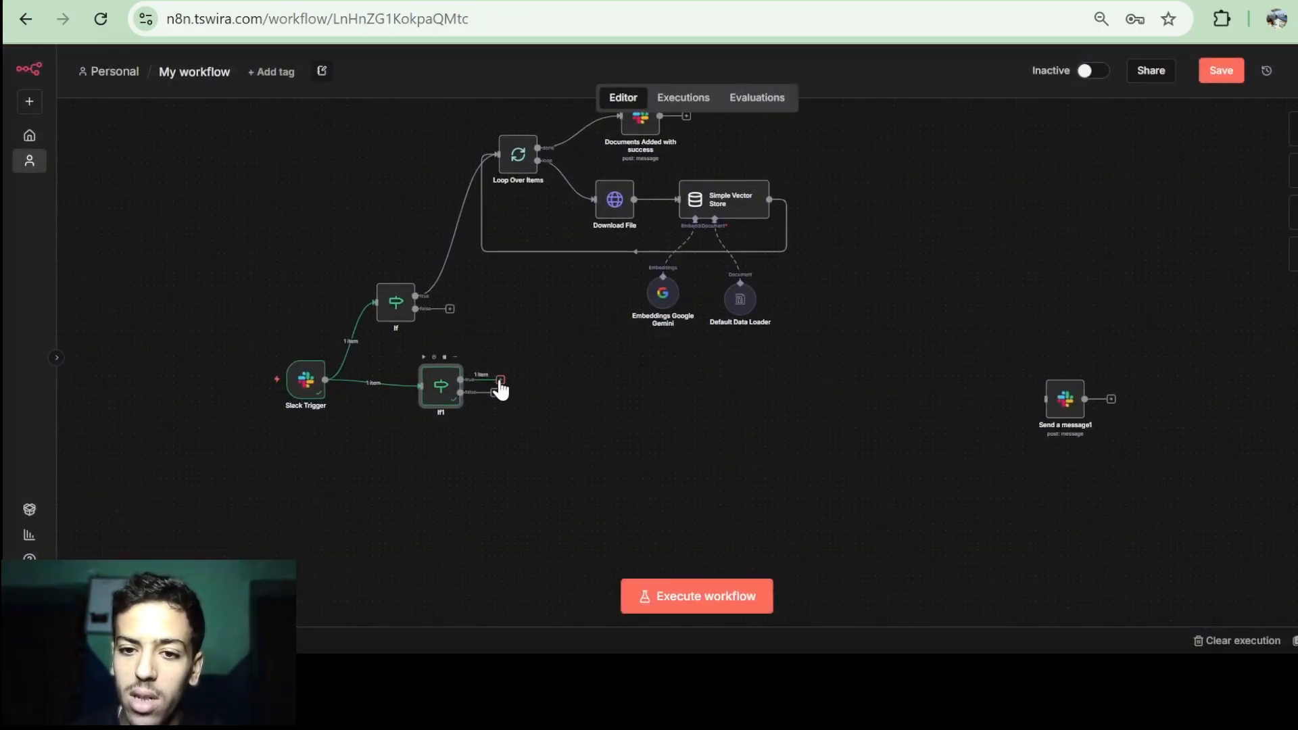
Add an AI Agent on If1's true output with its prompt defined below as the Slack message text.
left_click(501, 380)
left_click(1164, 257)
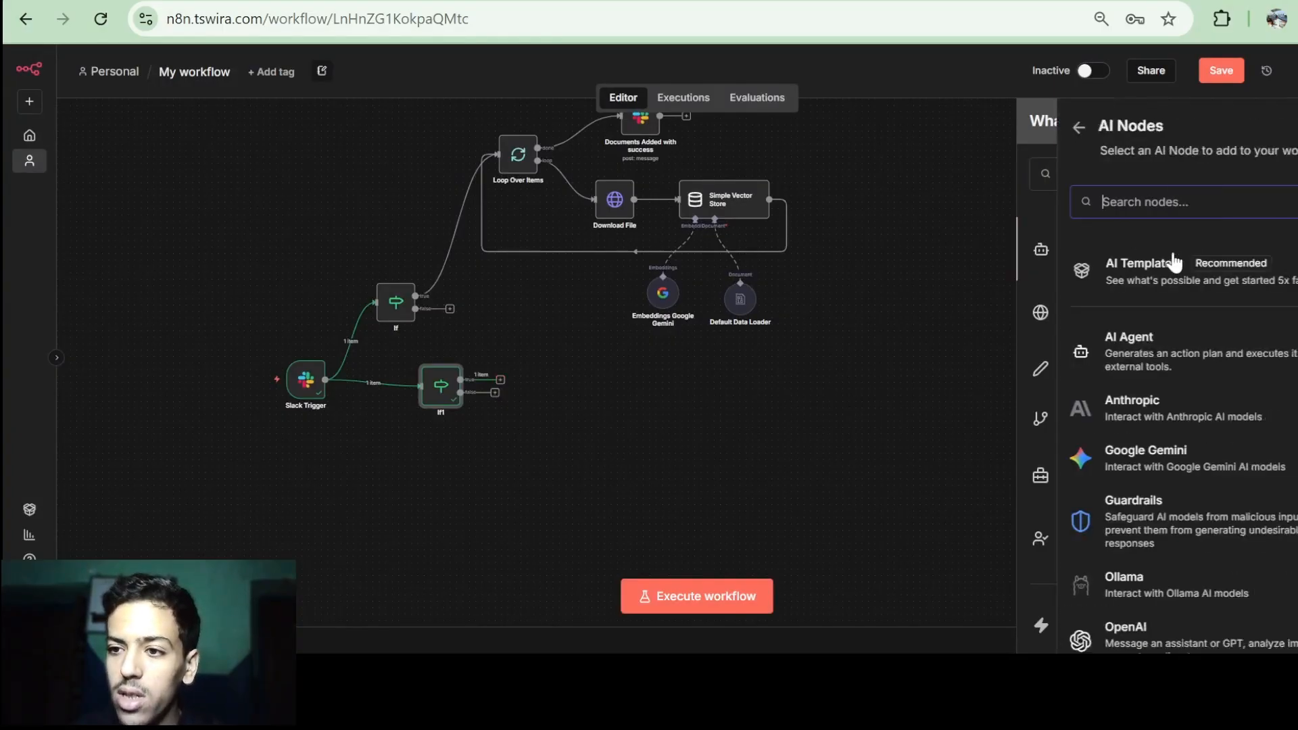
left_click(1159, 362)
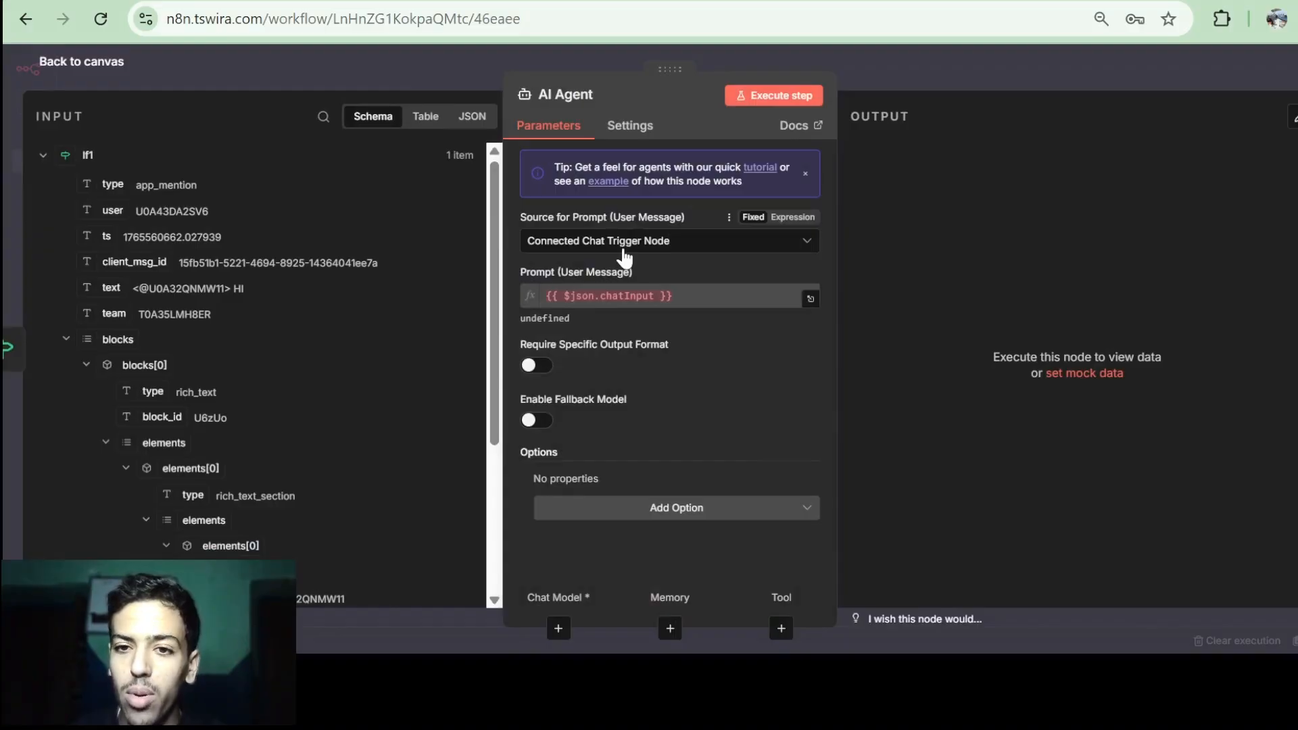
left_click(623, 247)
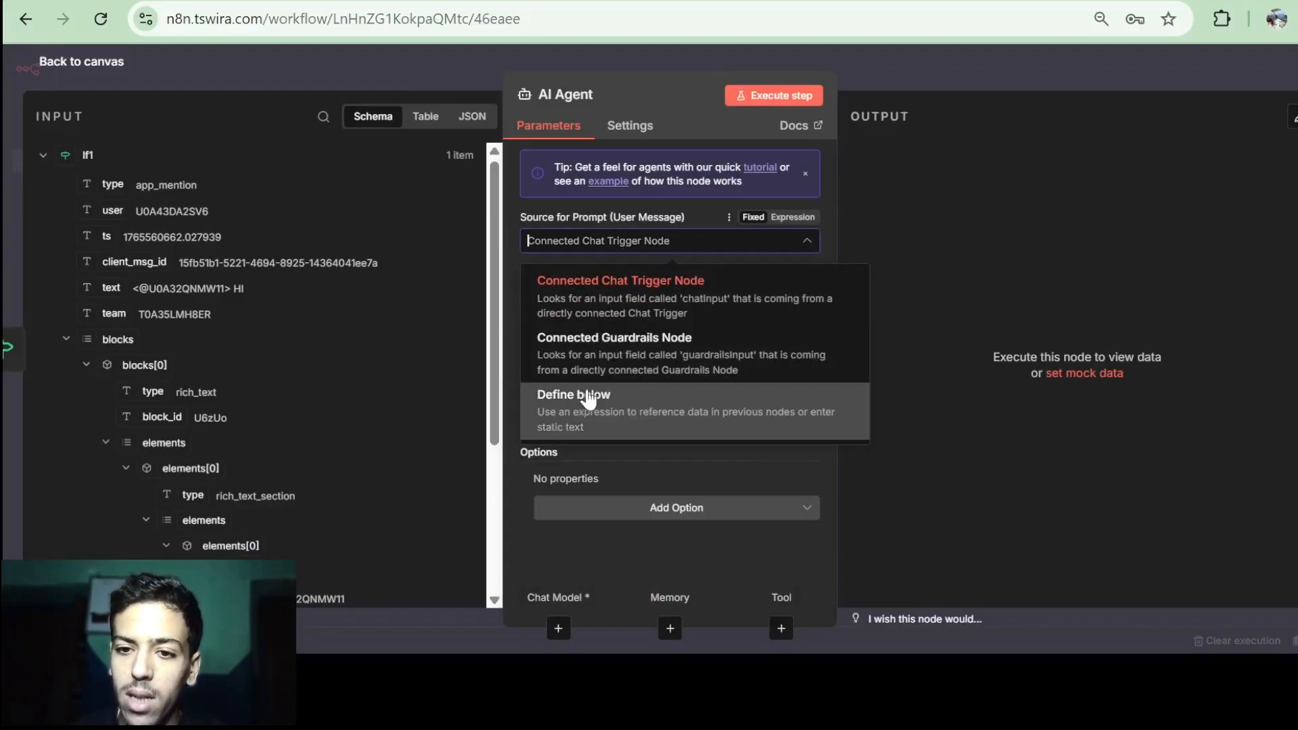
left_click(617, 409)
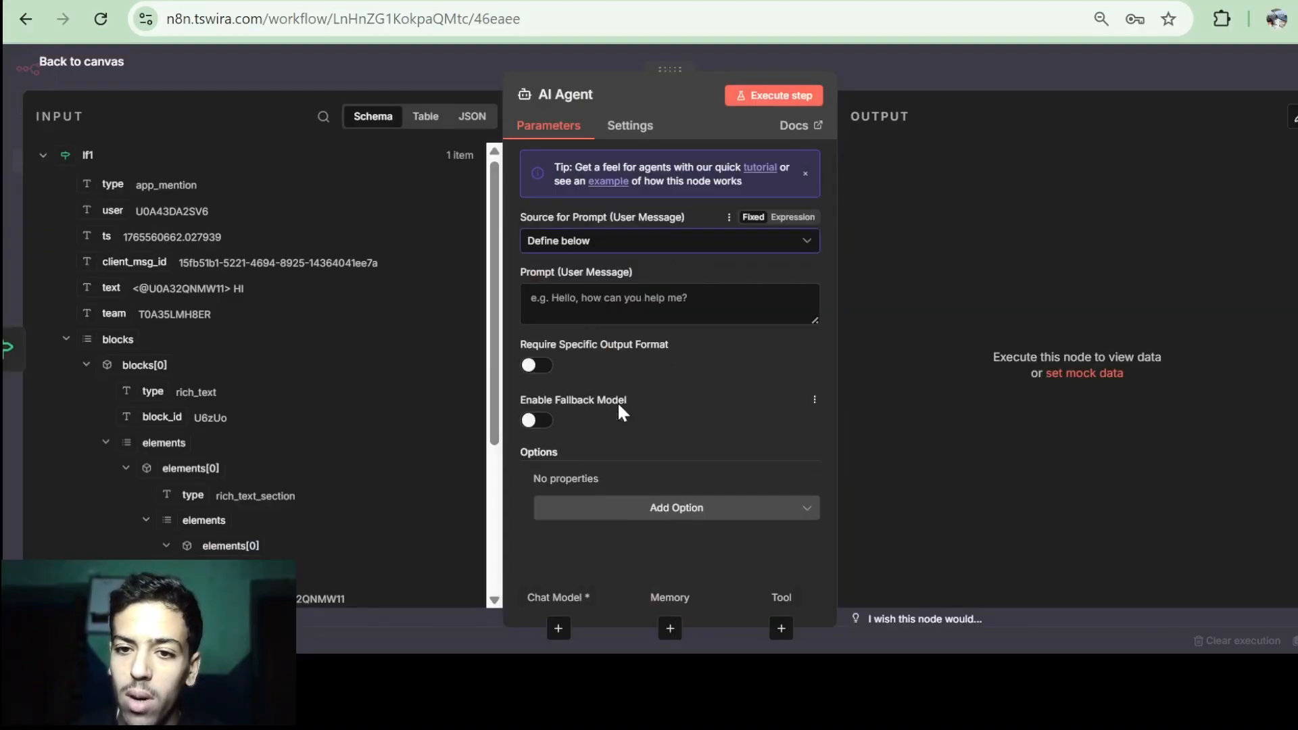
left_click(633, 305)
scroll(408, 428, "down", 4)
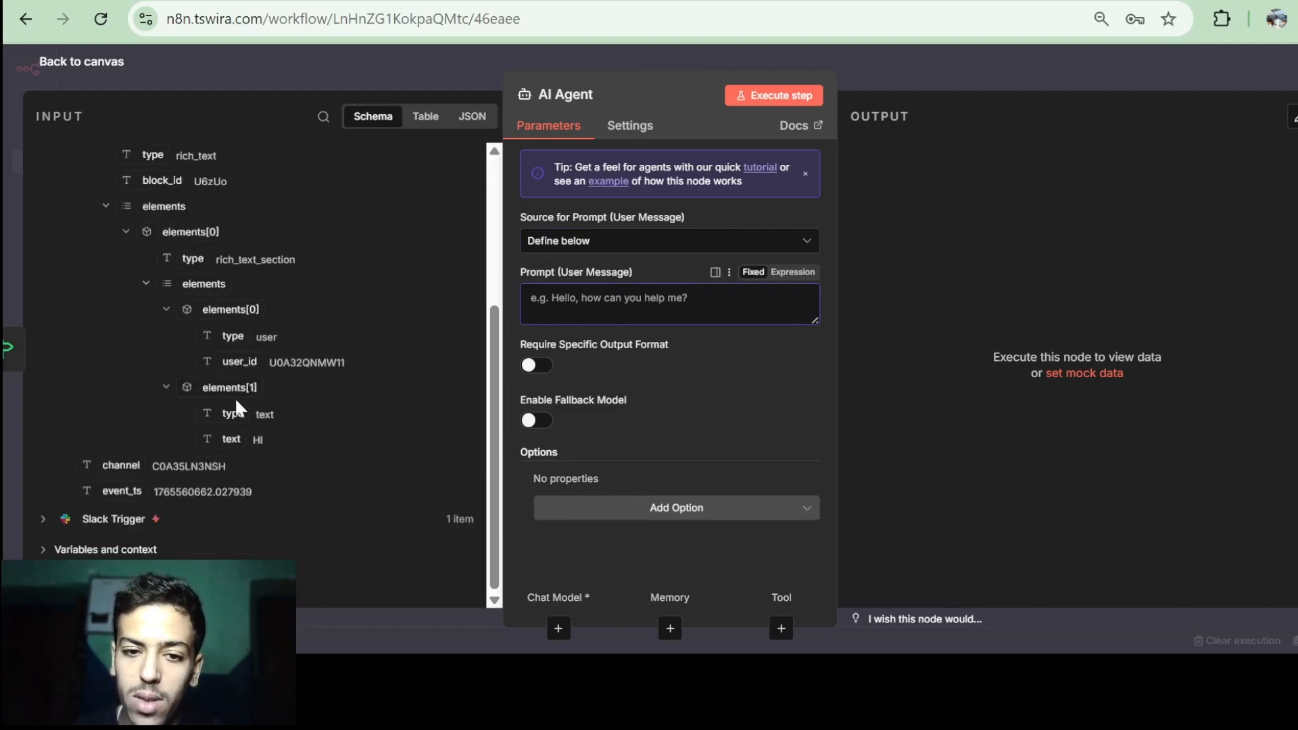
left_click_drag(234, 436, 603, 304)
left_click(175, 82)
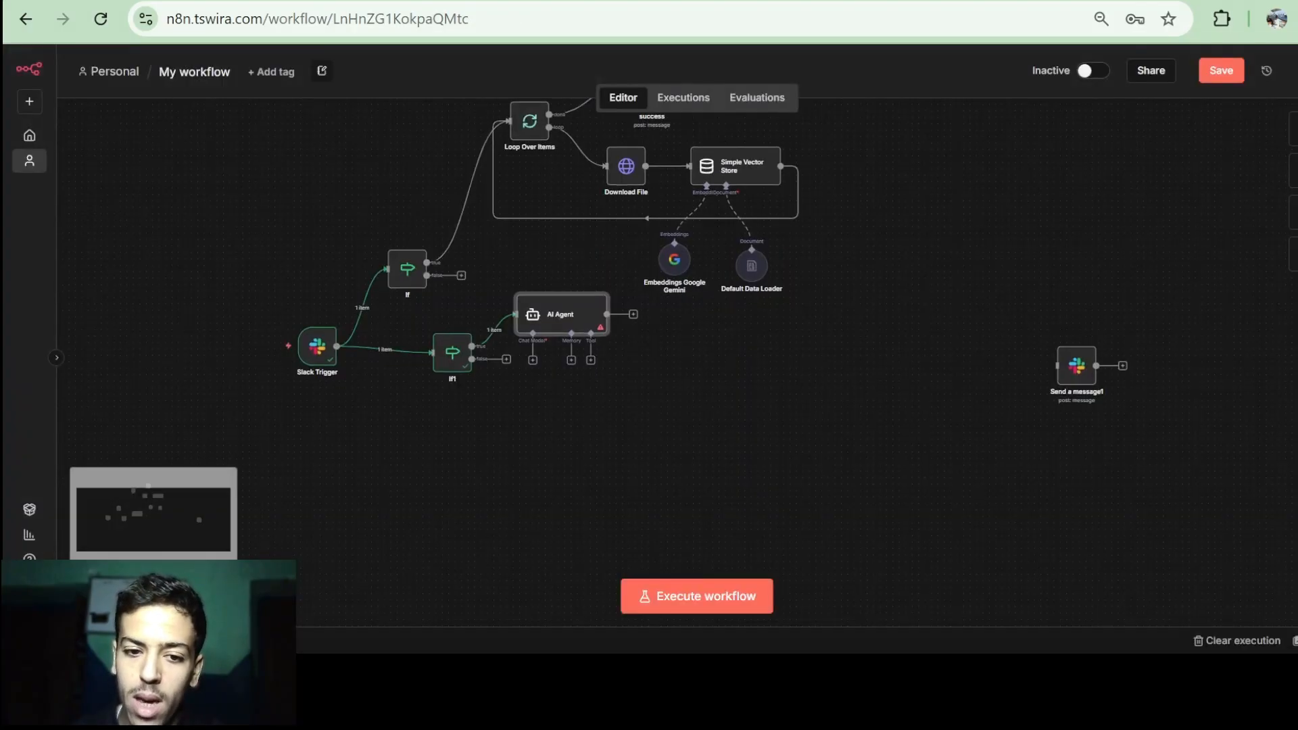
Attach a Google Gemini Chat Model to the AI Agent.
left_click(132, 592)
left_click(133, 592)
left_click(132, 593)
left_click(132, 592)
left_click_drag(399, 278, 559, 278)
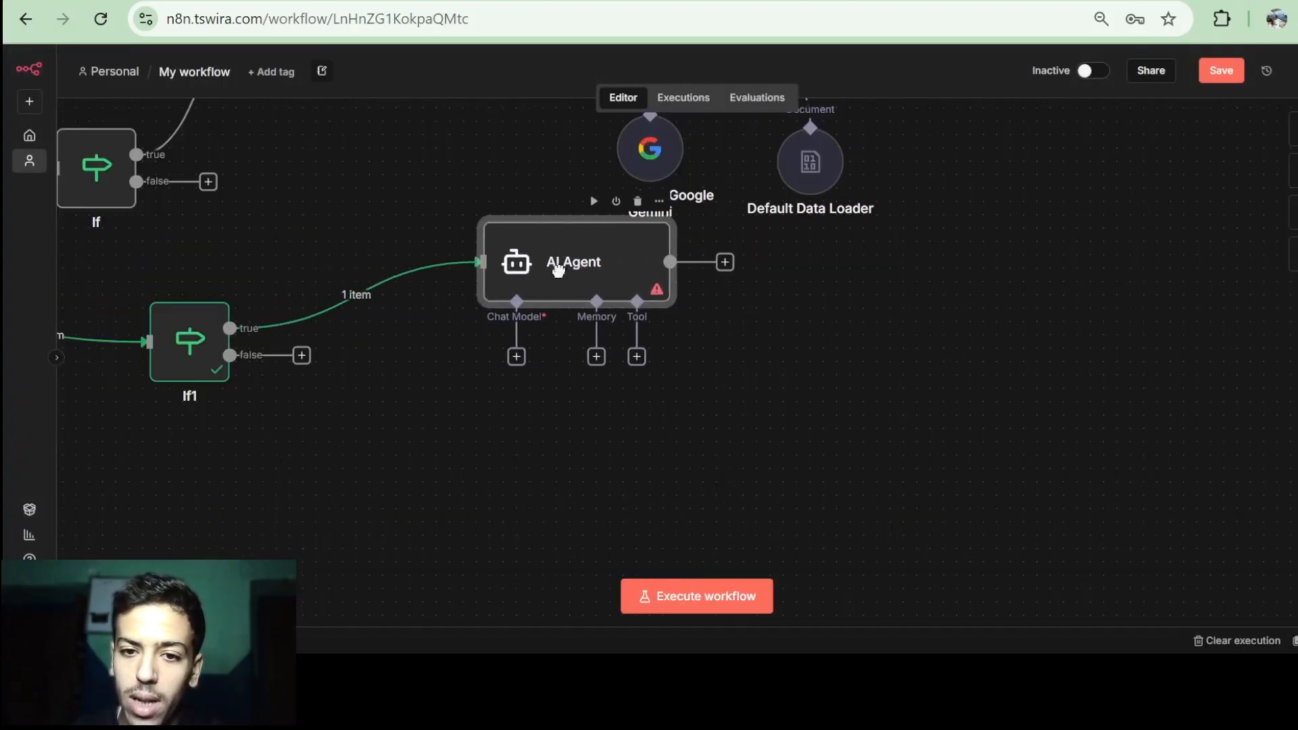
scroll(523, 346, "left", 1)
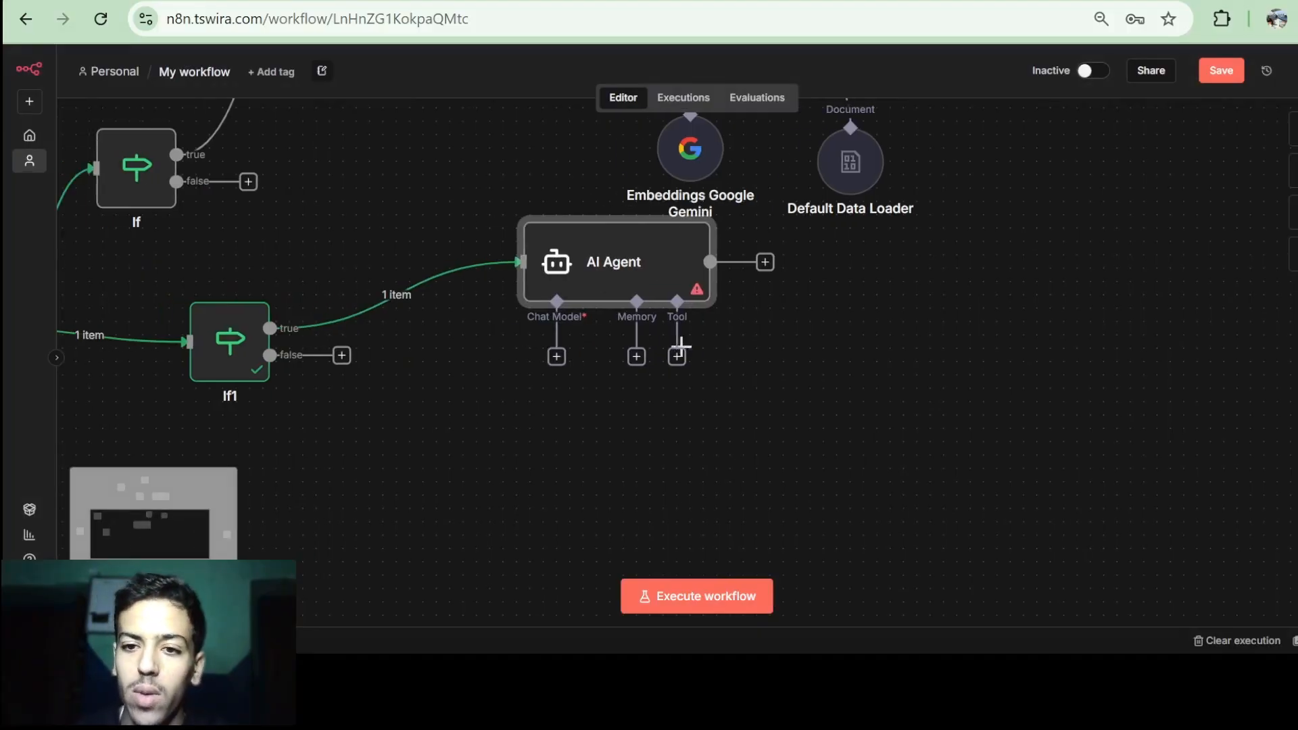
left_click(557, 357)
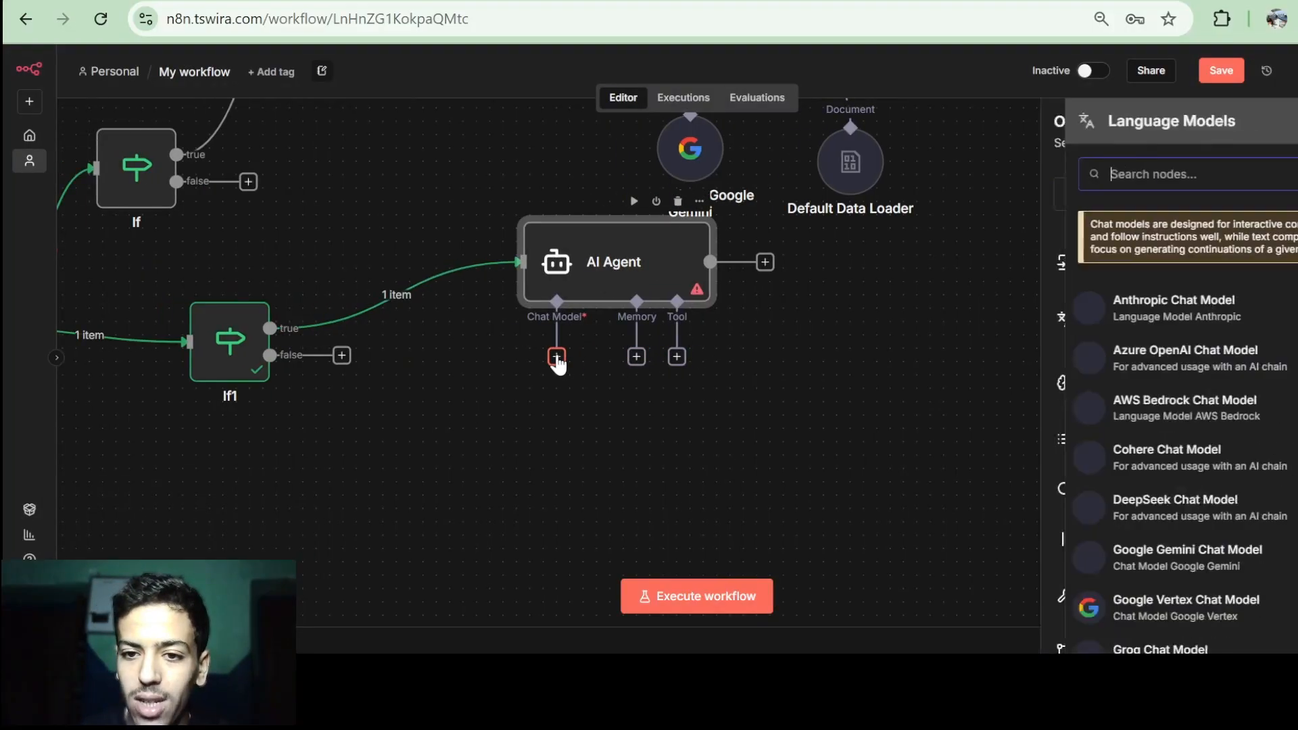
scroll(1141, 350, "down", 5)
scroll(1129, 460, "up", 5)
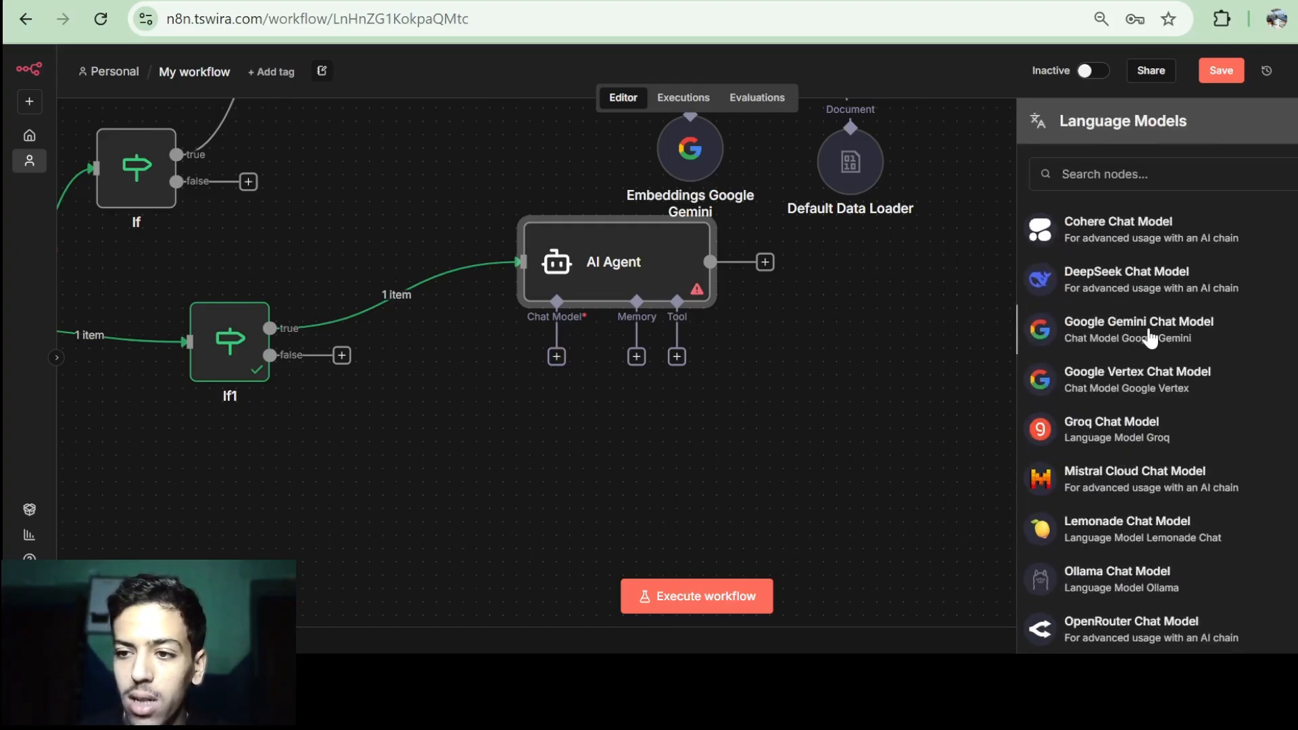
left_click(1143, 333)
left_click(87, 62)
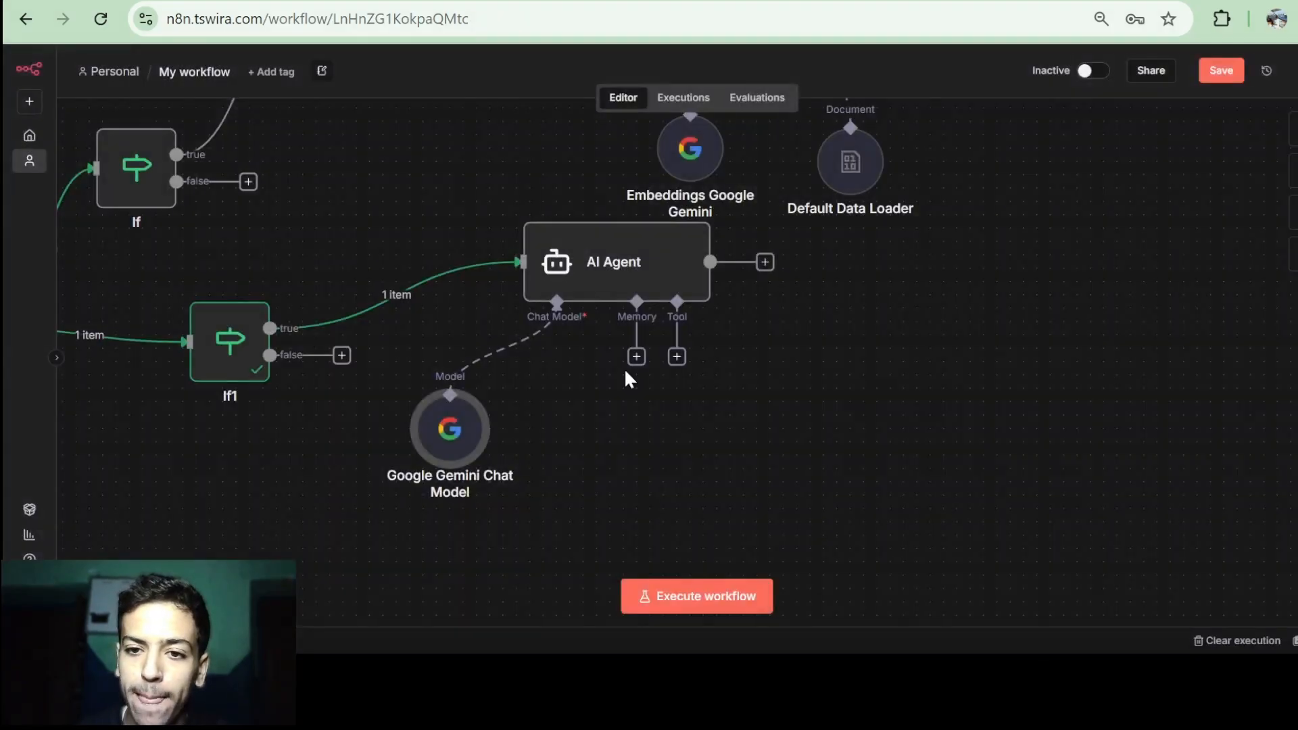
Run the AI Agent and check its reply, 'Hi there! How can I help you today?'.
scroll(624, 368, "up", 2)
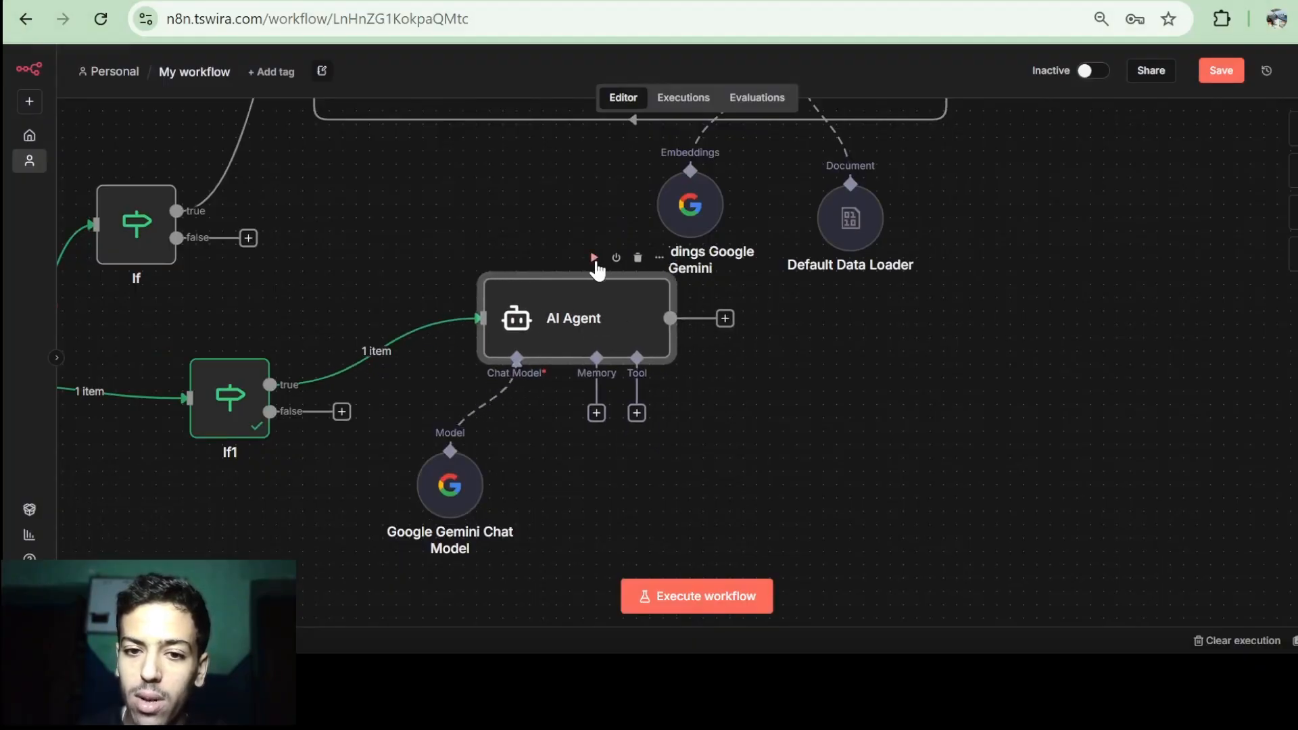
left_click(594, 258)
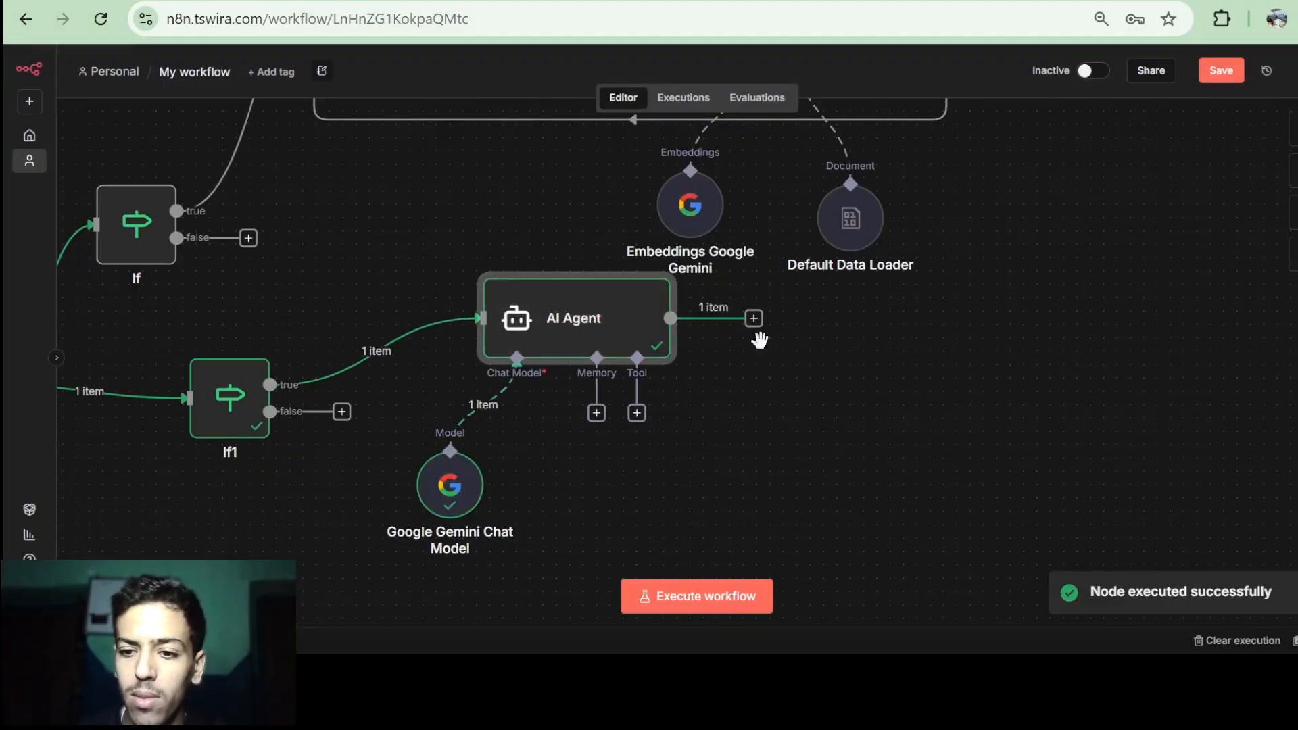
double_click(635, 329)
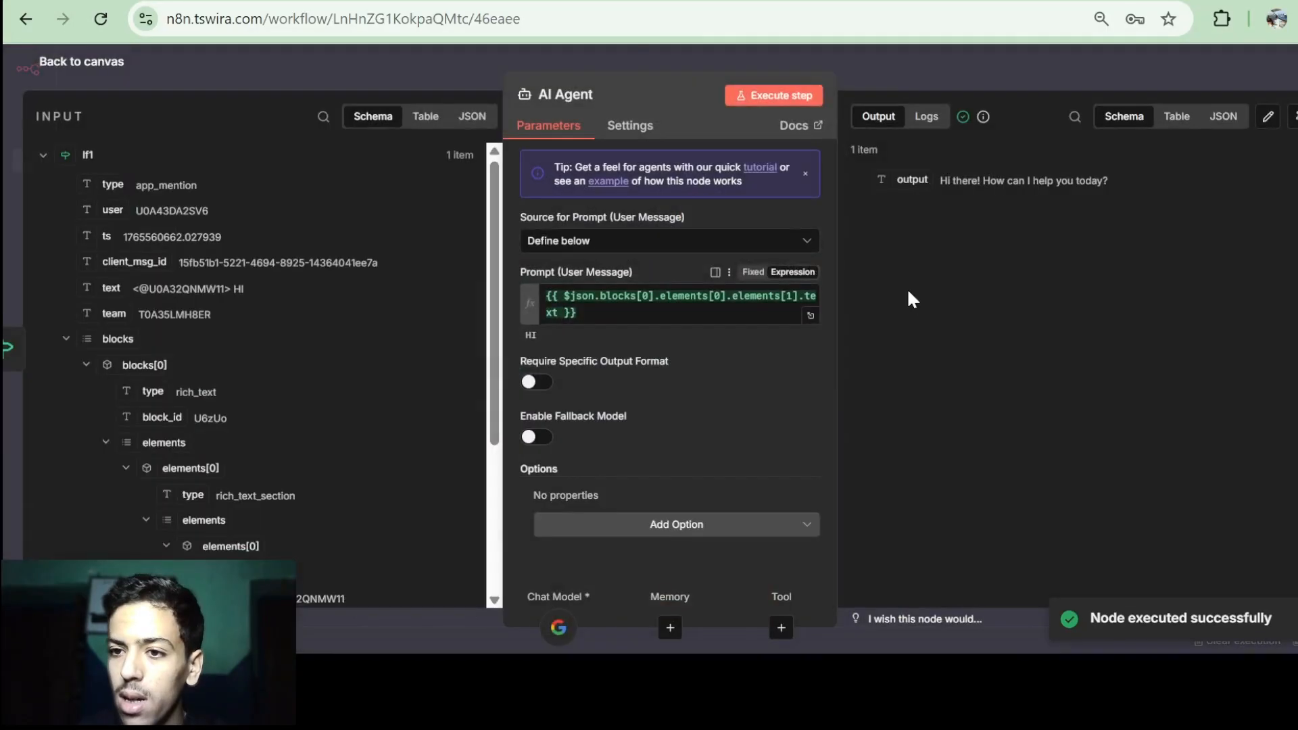
left_click_drag(935, 180, 1103, 180)
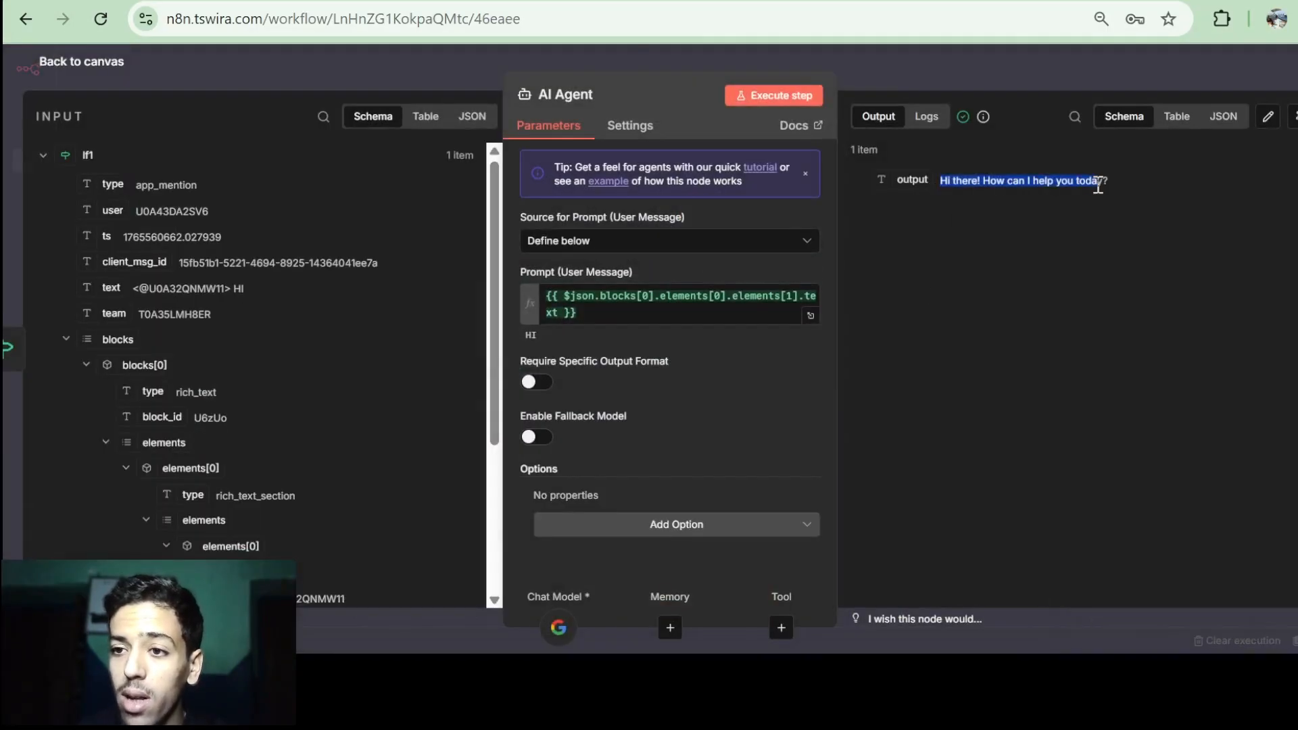
left_click(110, 70)
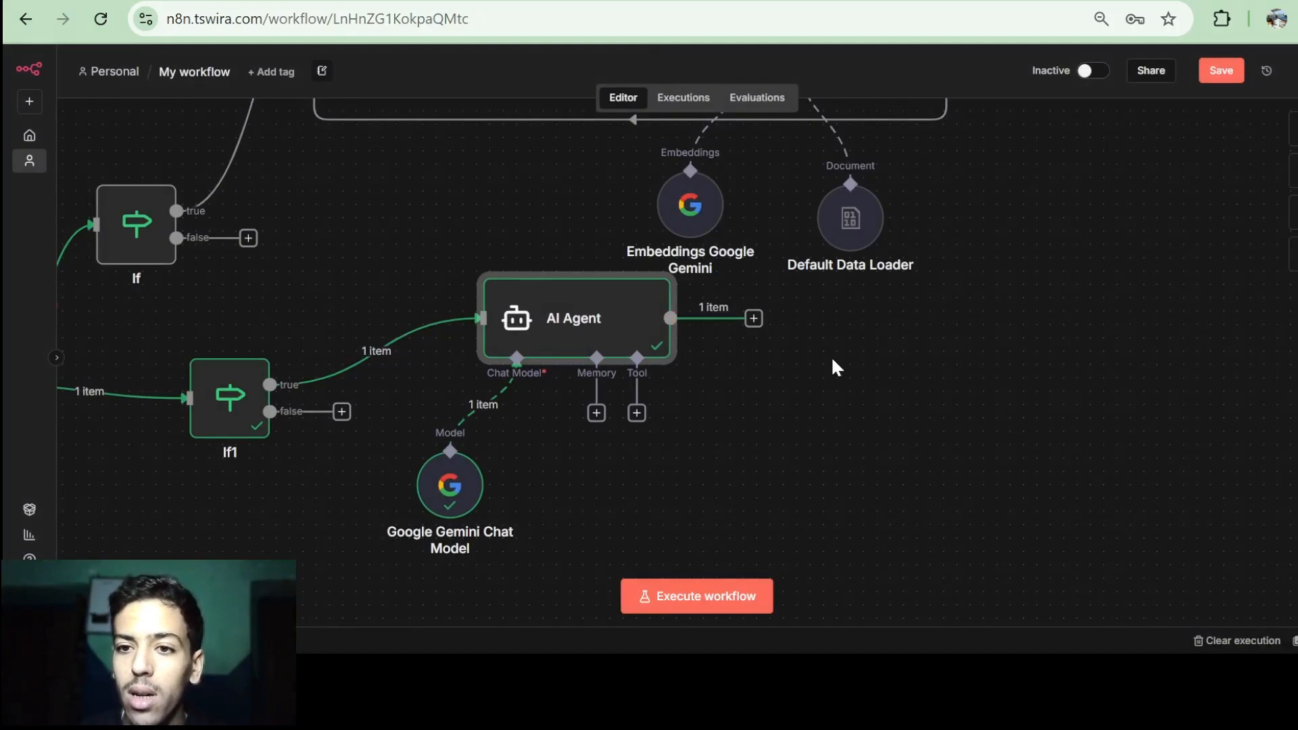
scroll(831, 356, "right", 5)
Rename the Slack message node to 'Answer the query' and connect the AI Agent's output to it.
left_click_drag(1290, 448, 771, 347)
left_click(592, 95)
type("Answer the query")
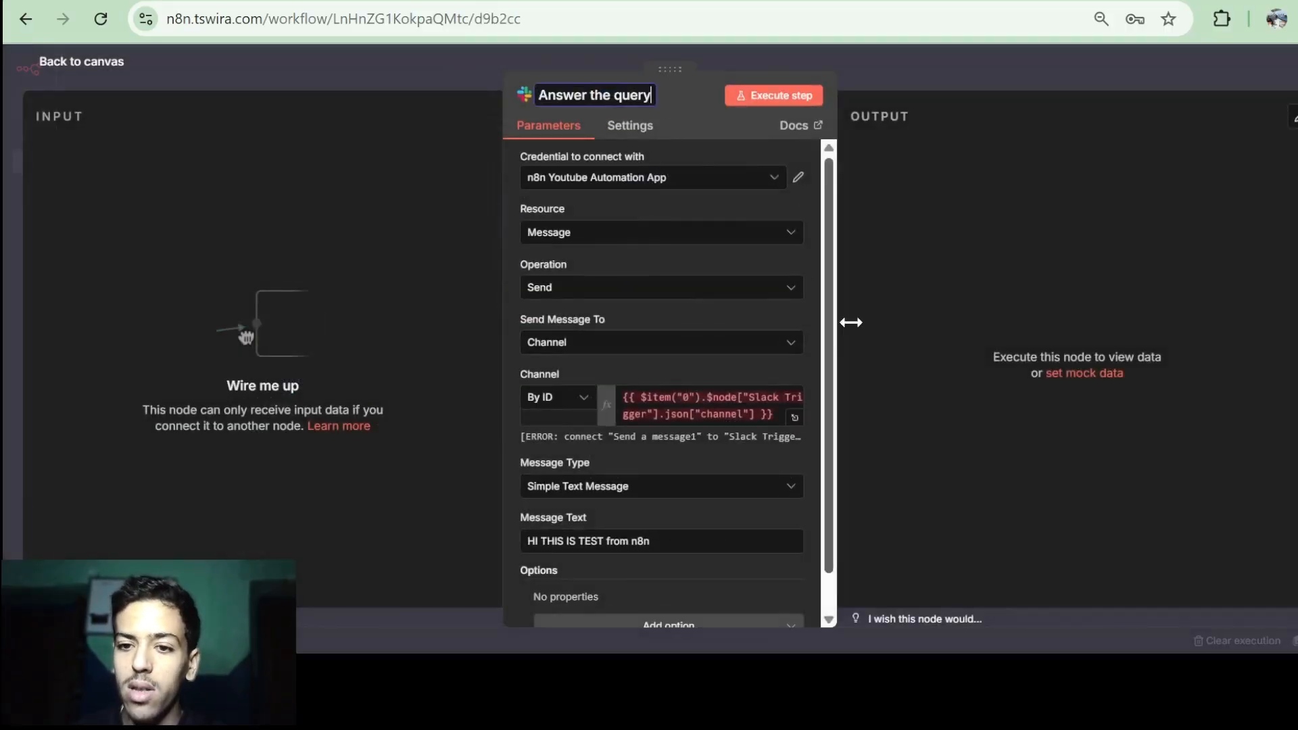
left_click(64, 72)
left_click(65, 75)
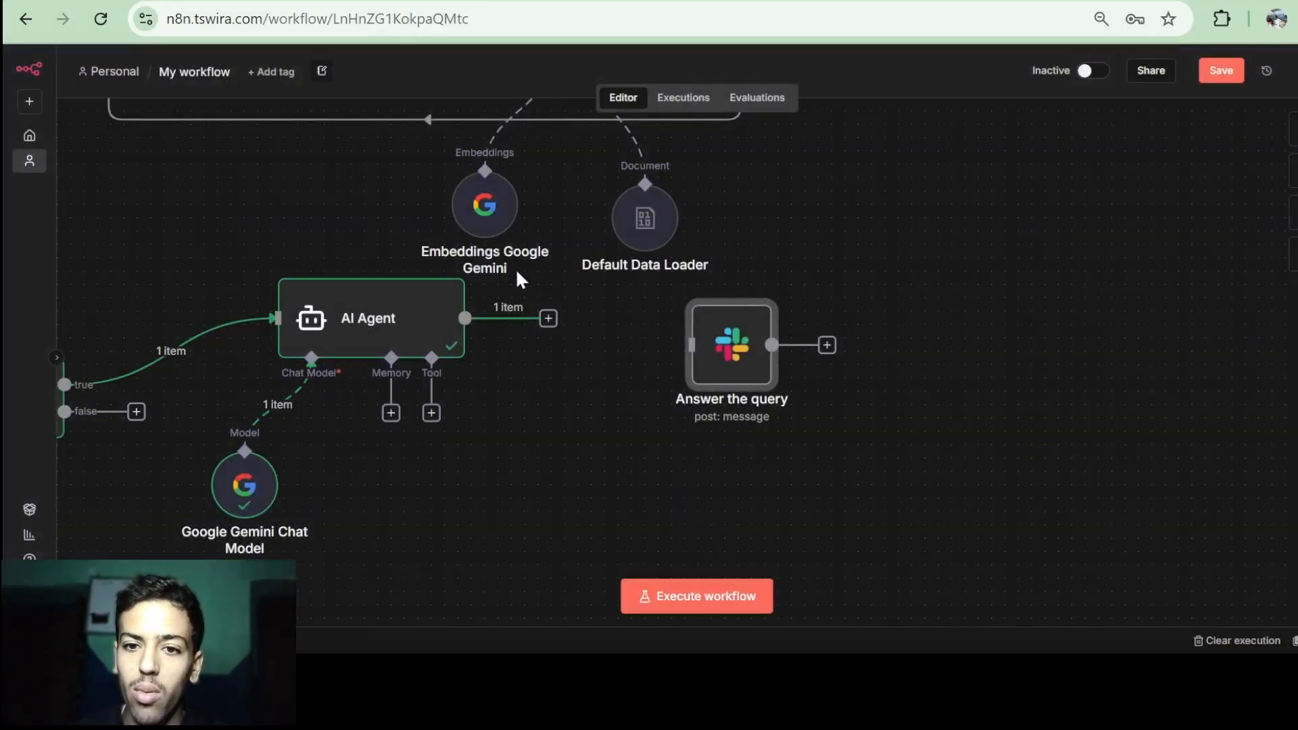
left_click_drag(465, 318, 617, 330)
Replace the old test message text with the AI Agent's output field.
double_click(615, 328)
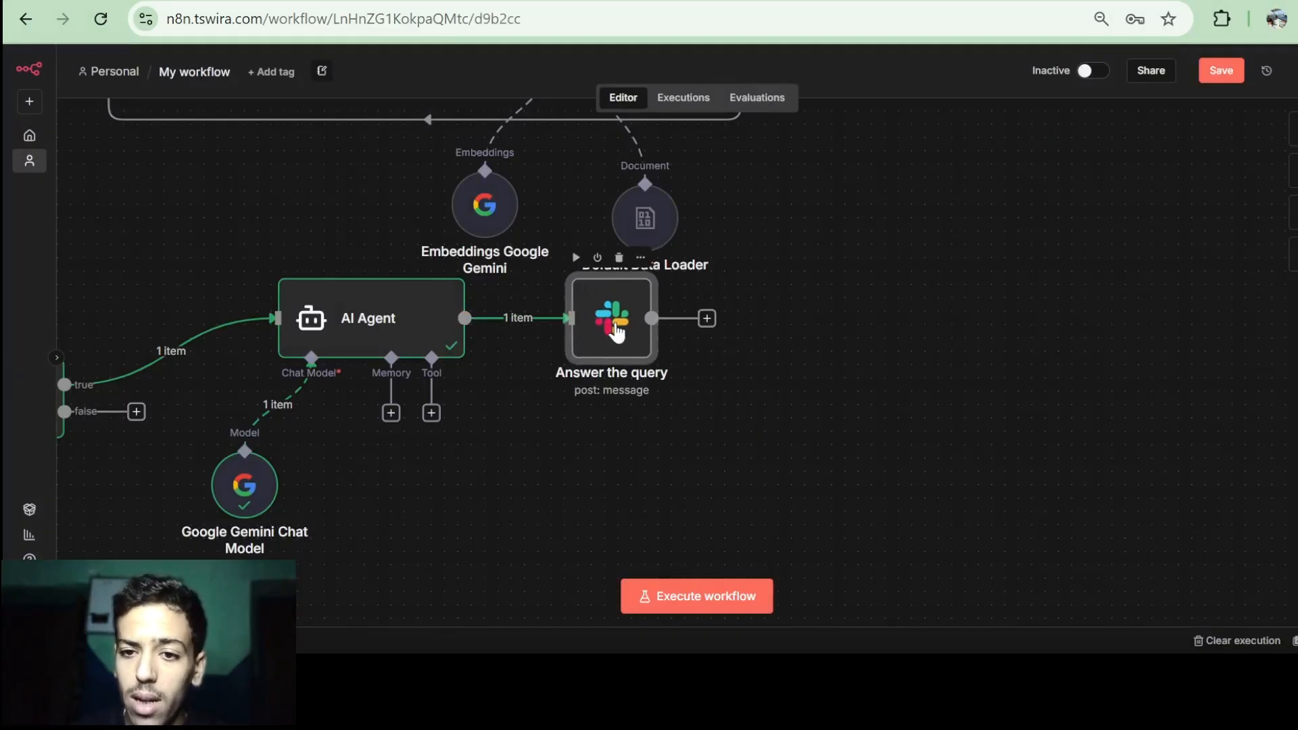
scroll(614, 322, "down", 1)
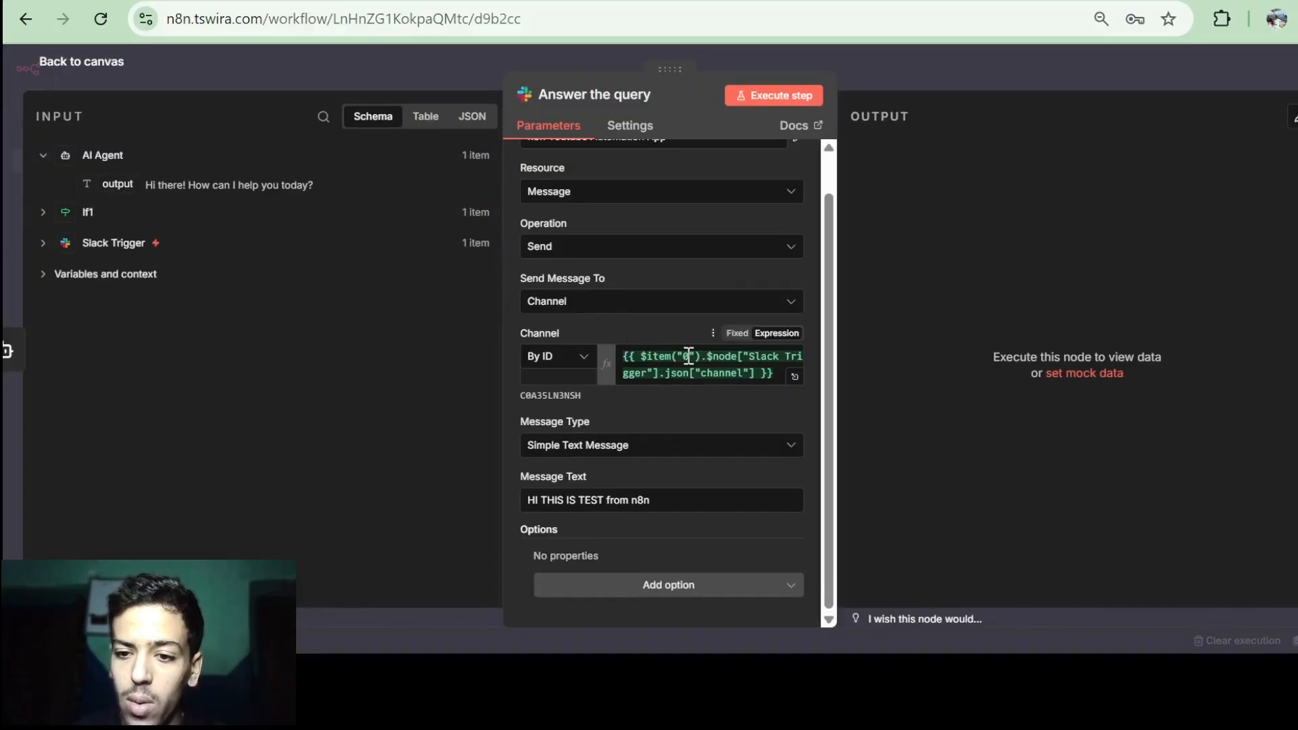
left_click(755, 374)
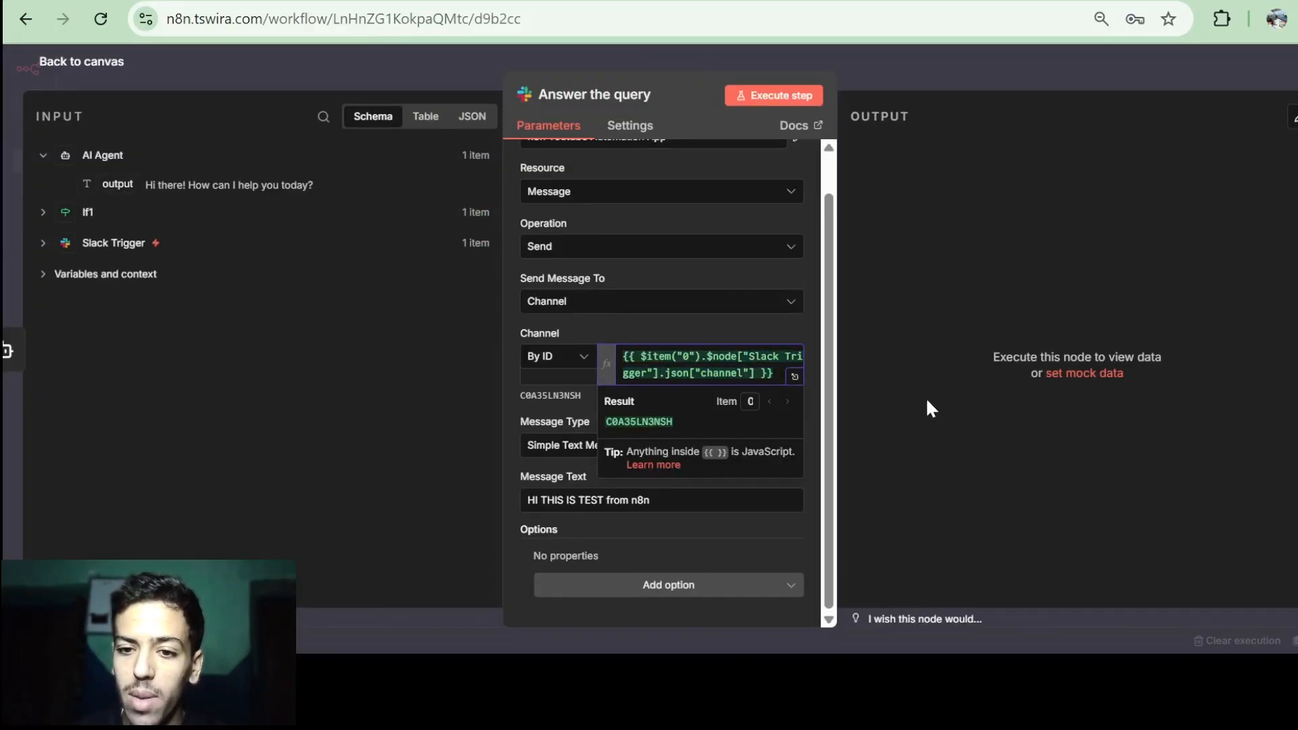
left_click(599, 500)
key("ctrl+a")
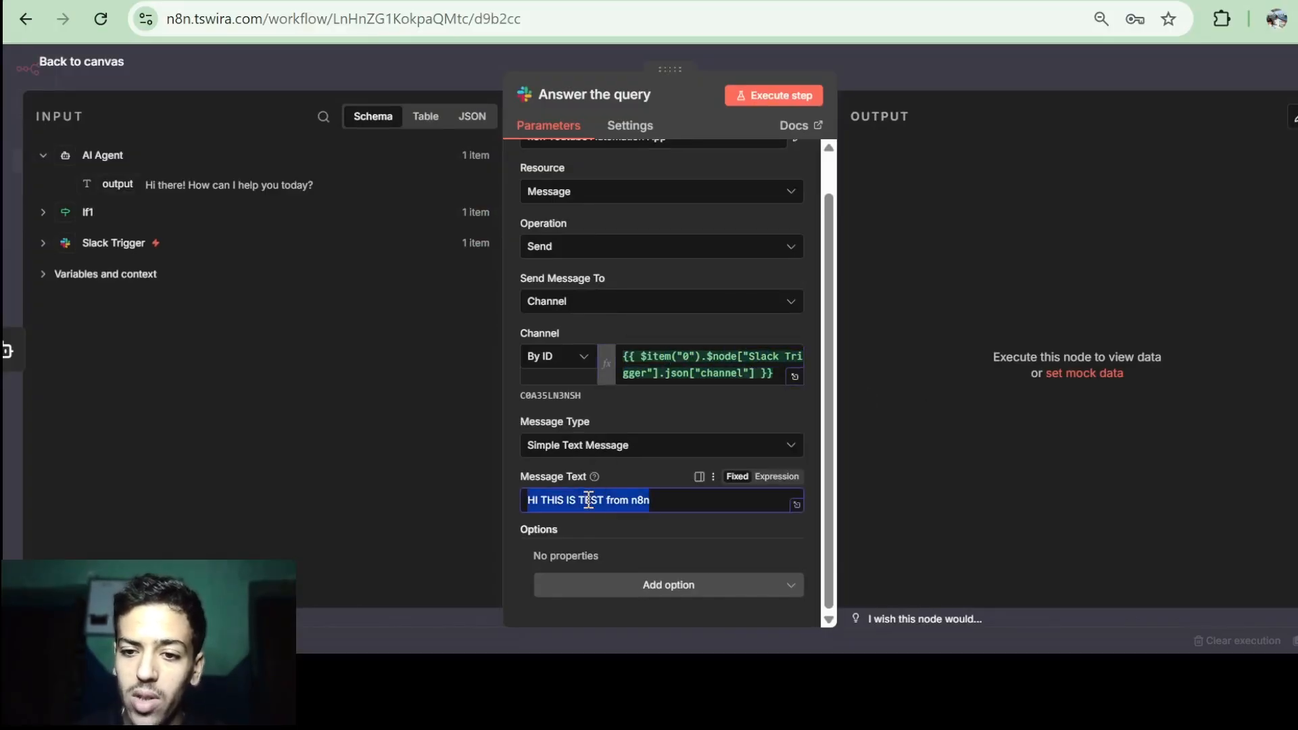
key("BackSpace")
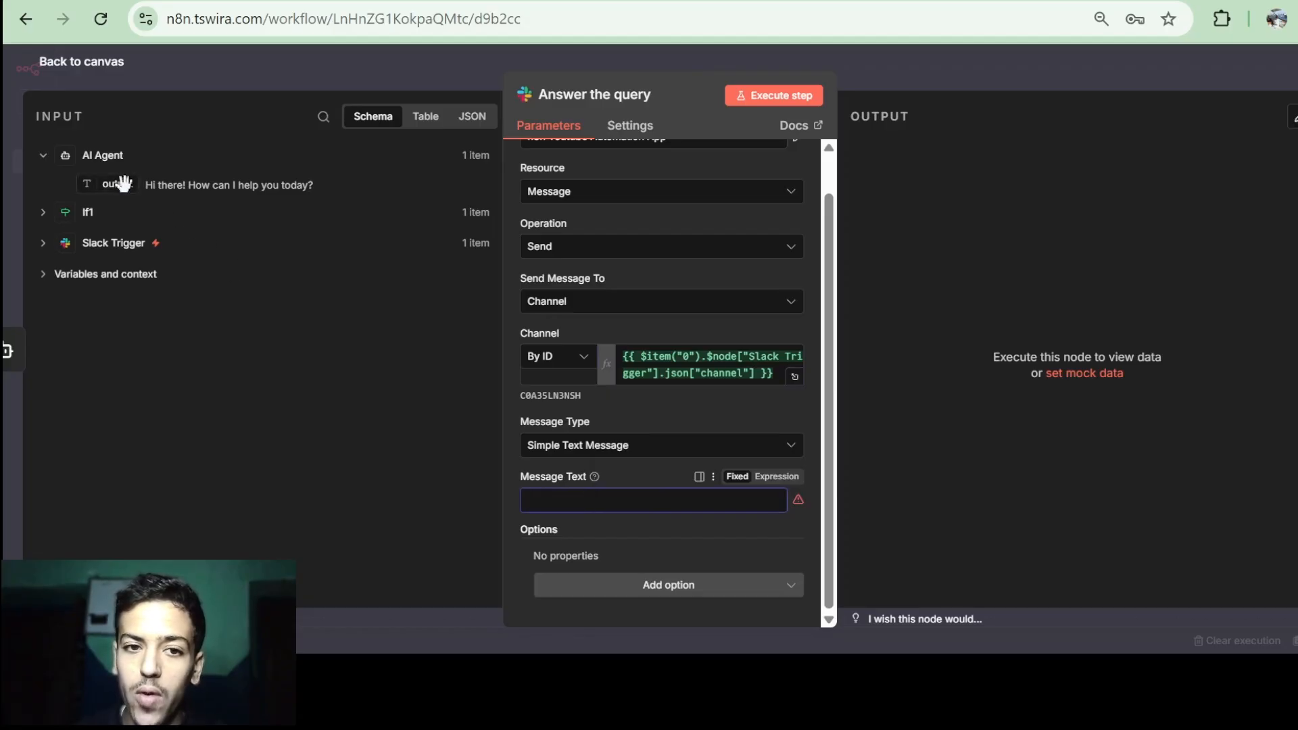
left_click_drag(118, 184, 535, 499)
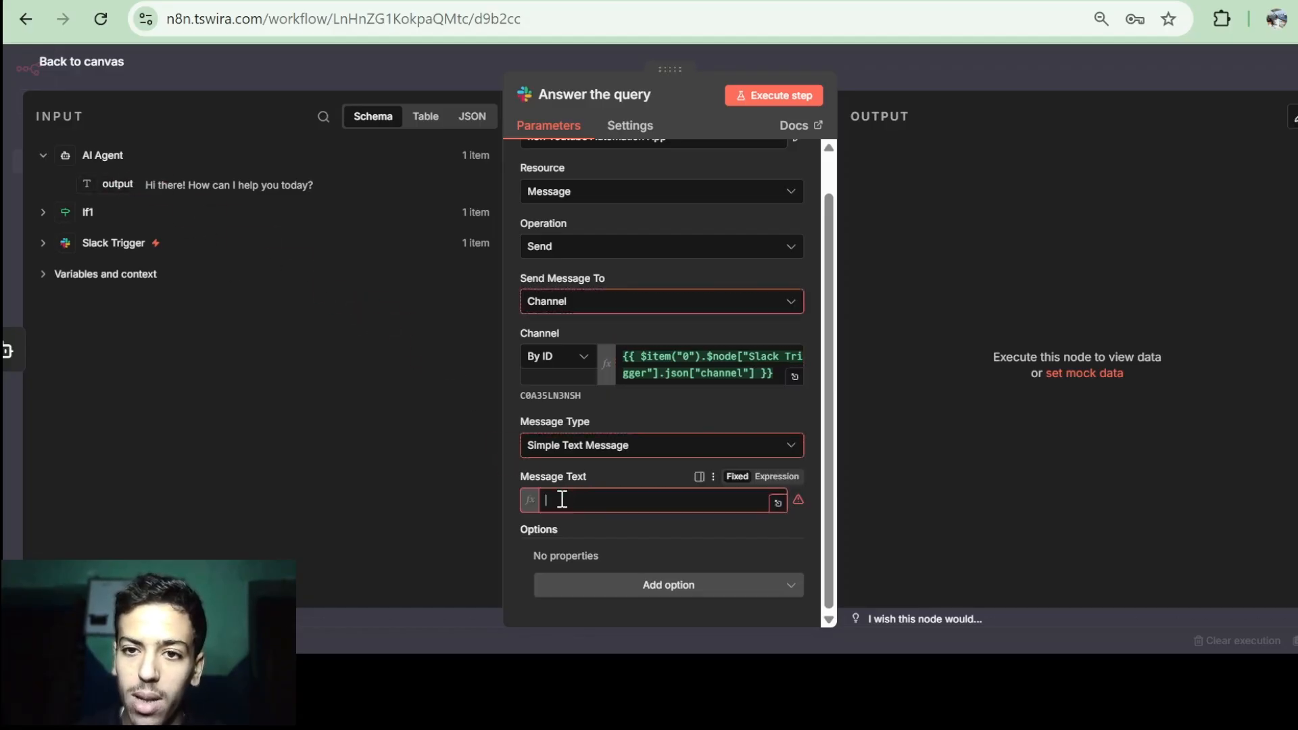
Check the bot's reply in Slack and turn on Execute Once for Answer the query.
left_click(575, 2)
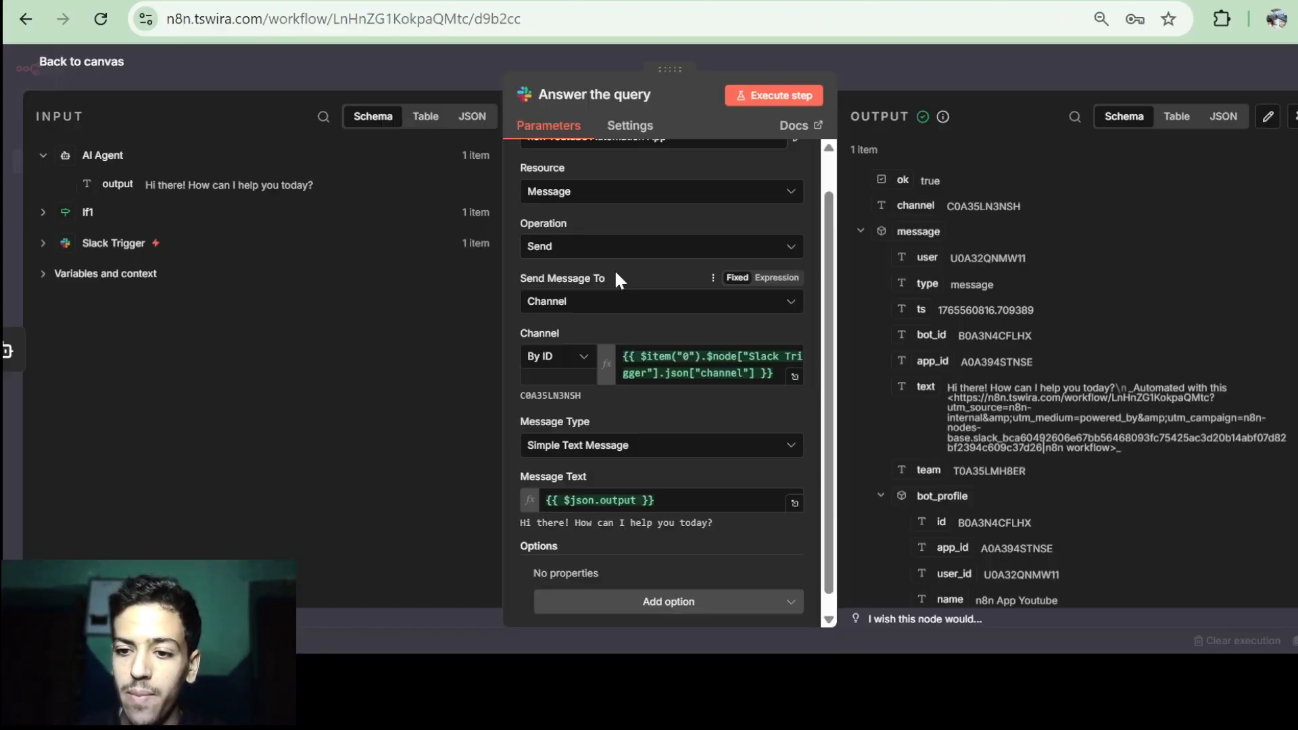
left_click(633, 130)
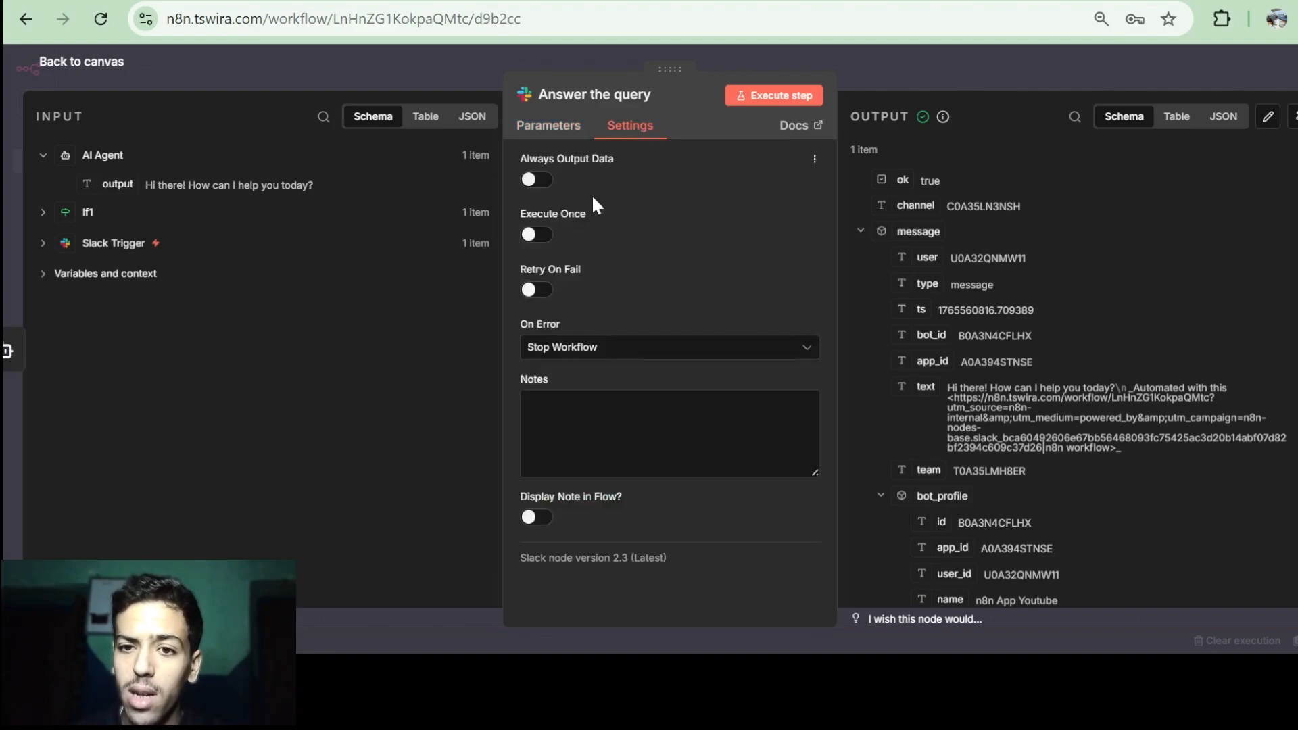
left_click(538, 237)
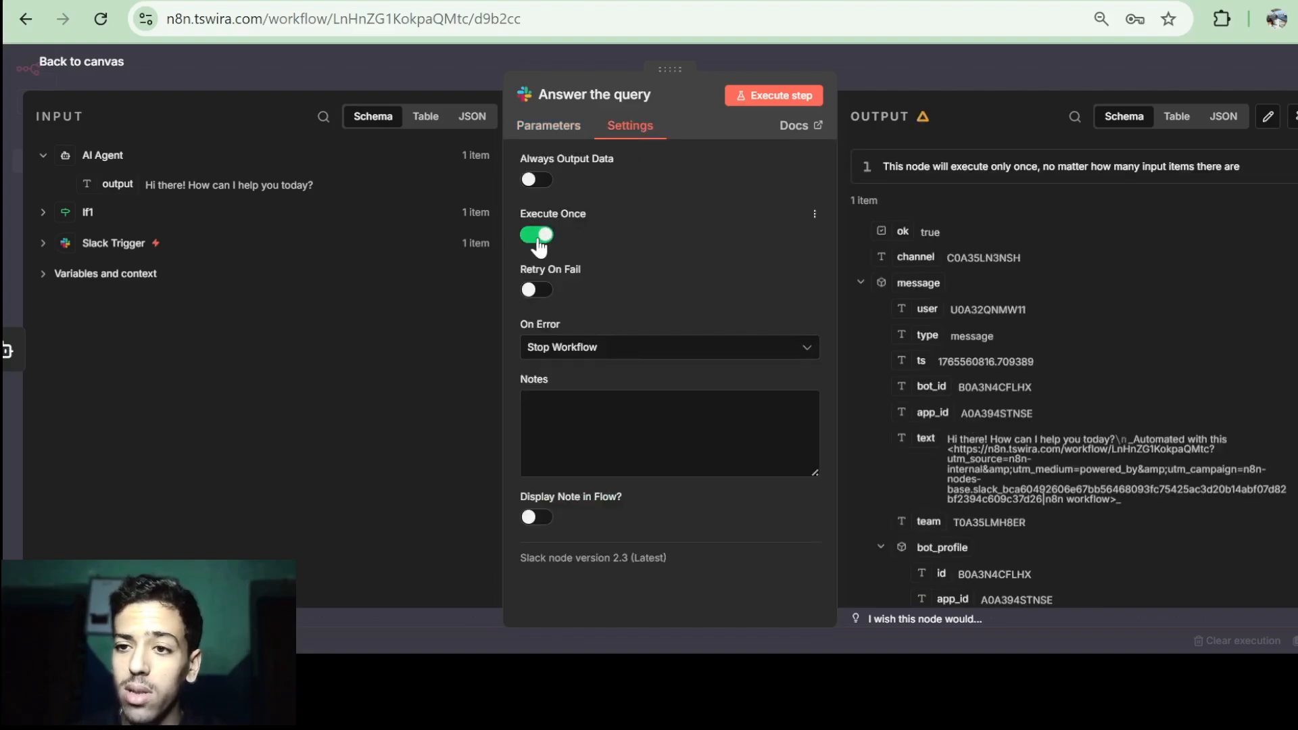
left_click(102, 63)
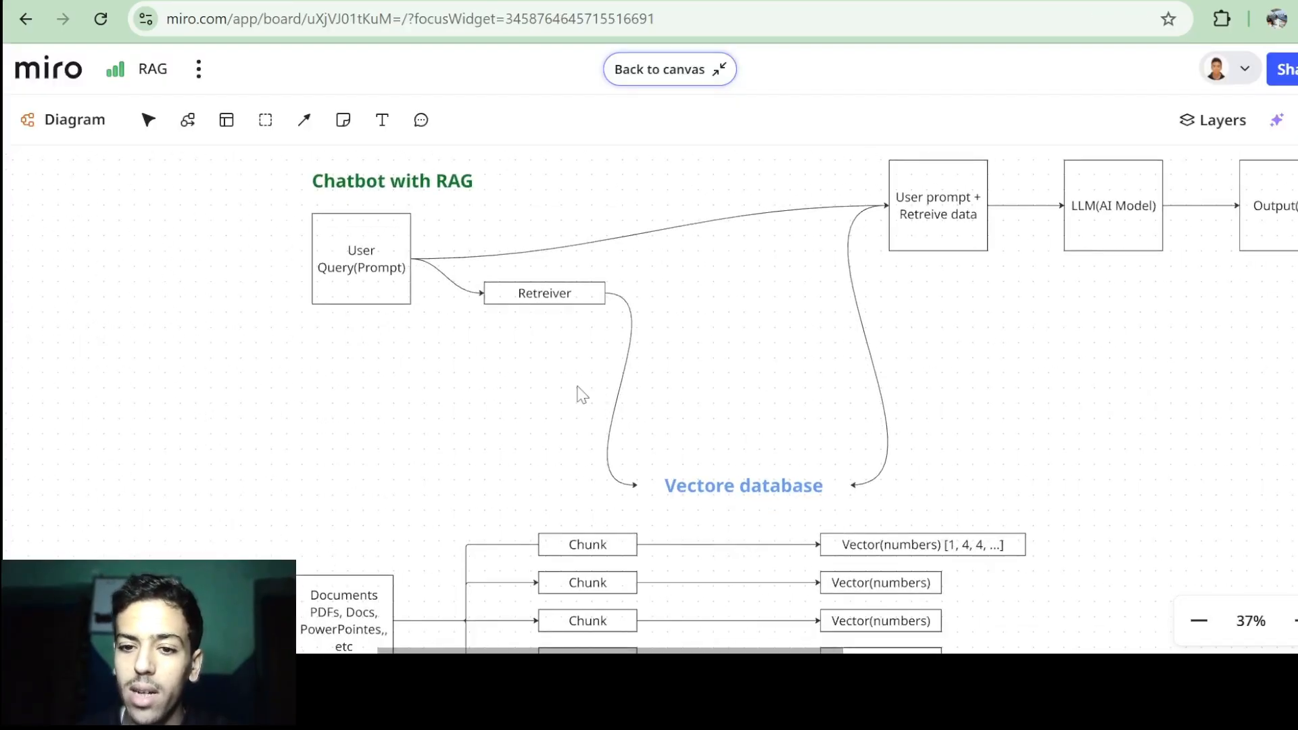
scroll(583, 396, "down", 2)
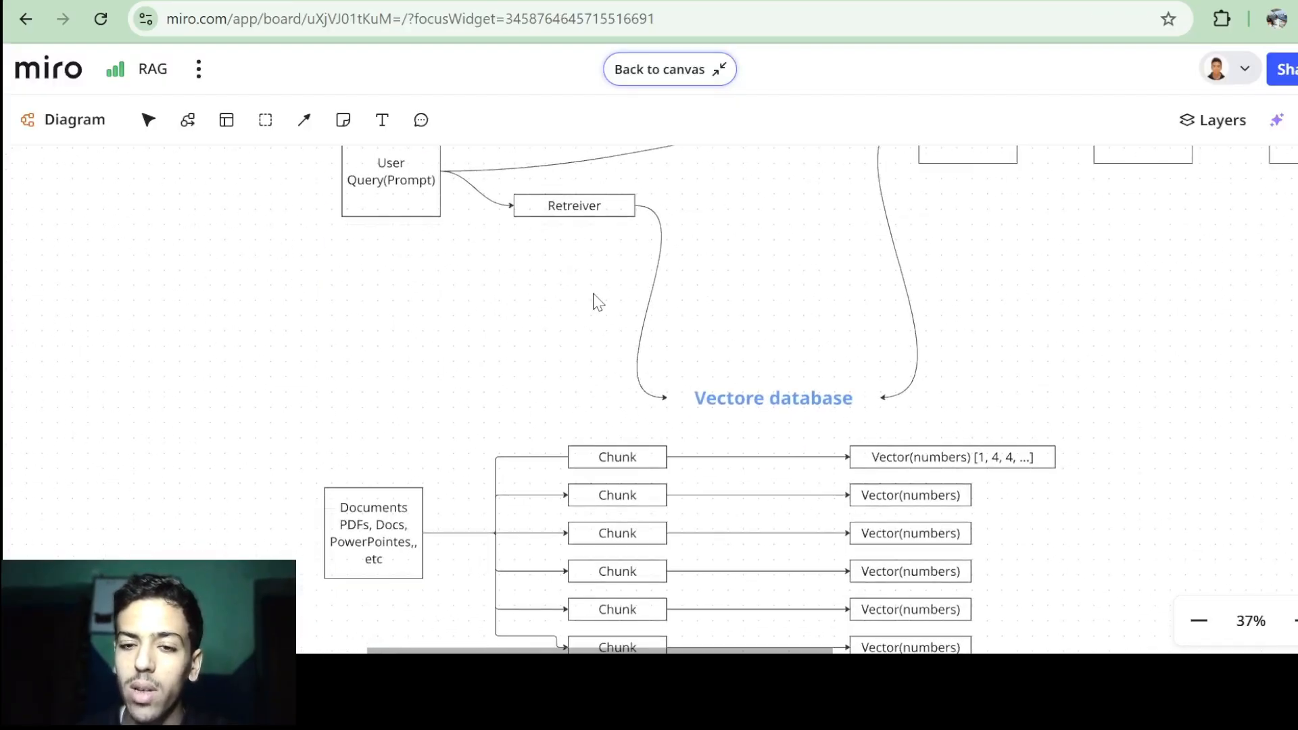
scroll(597, 303, "up", 3)
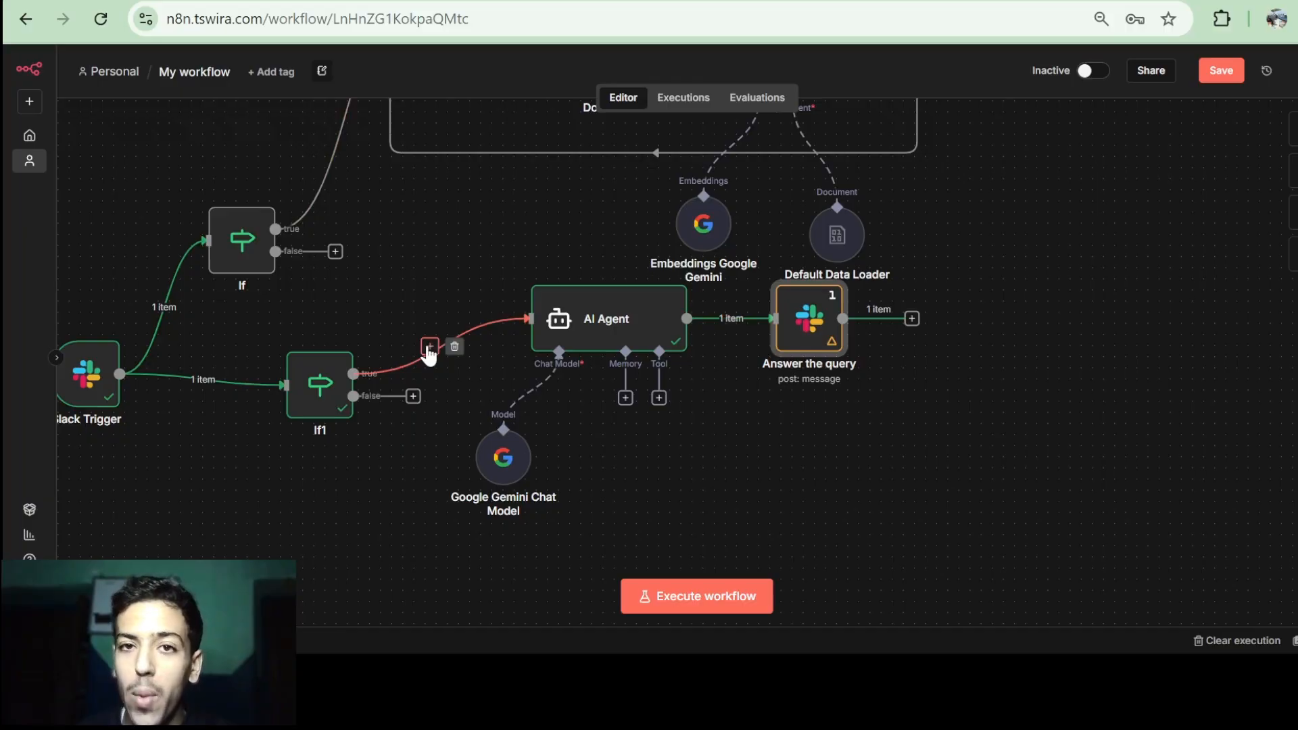
scroll(429, 352, "left", 2)
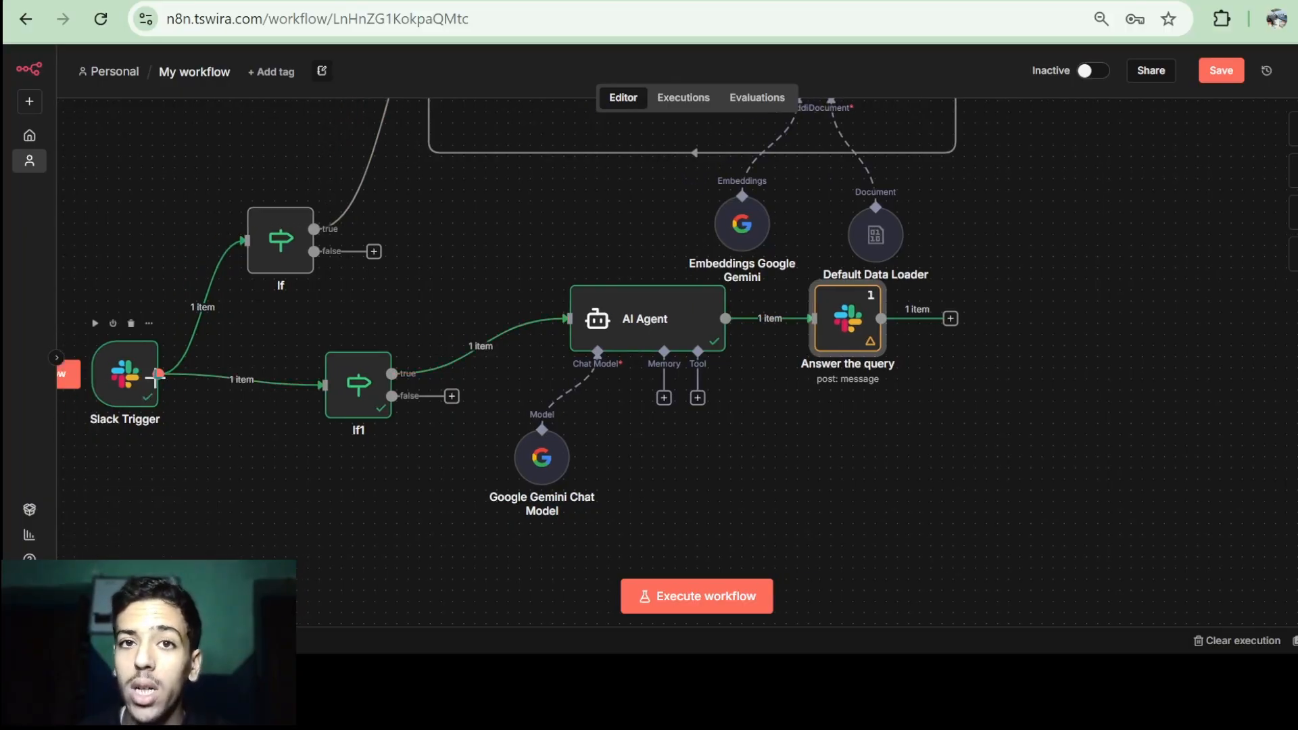
scroll(655, 392, "down", 1)
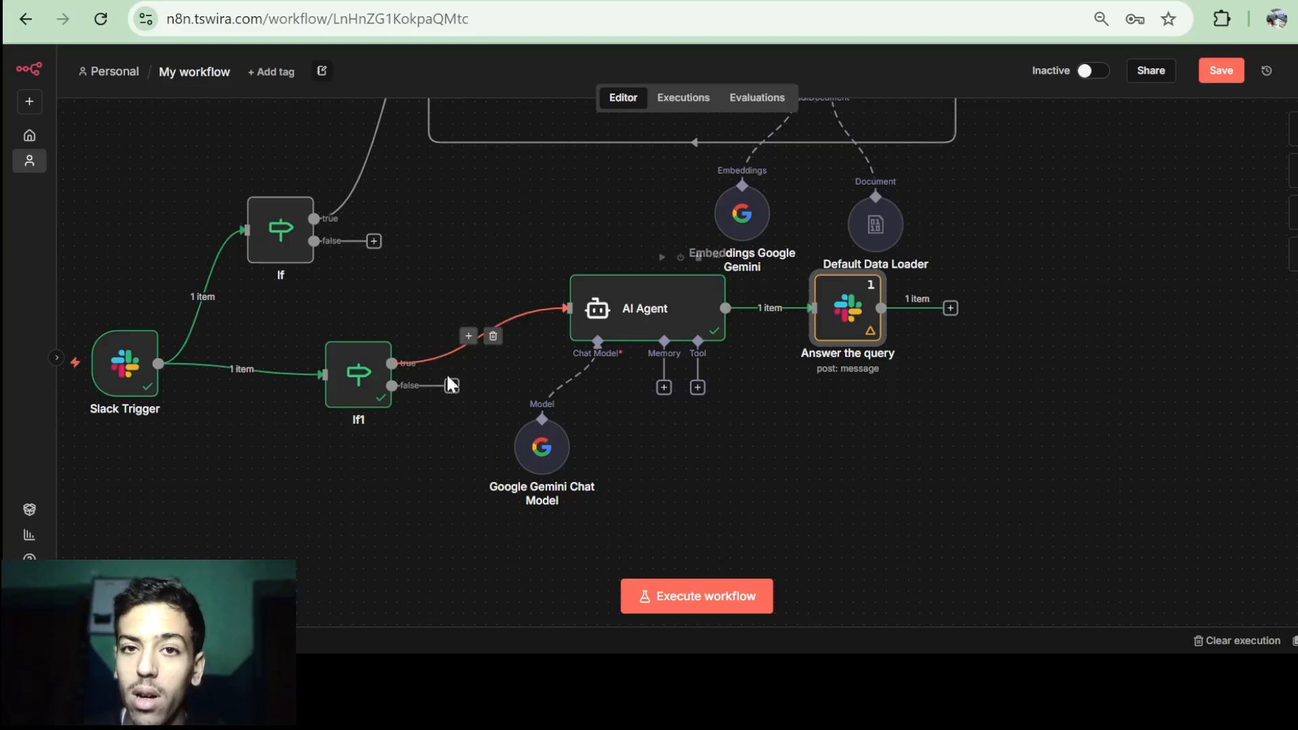
double_click(635, 314)
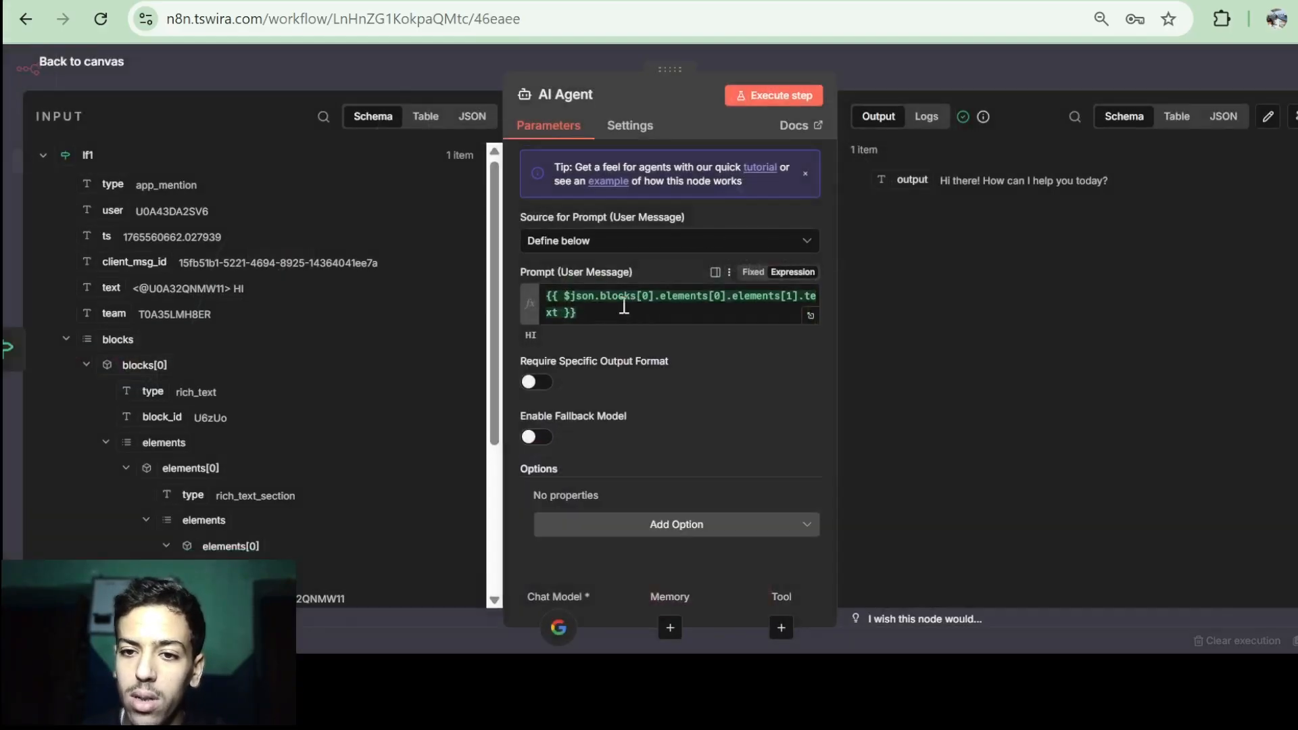
left_click(623, 306)
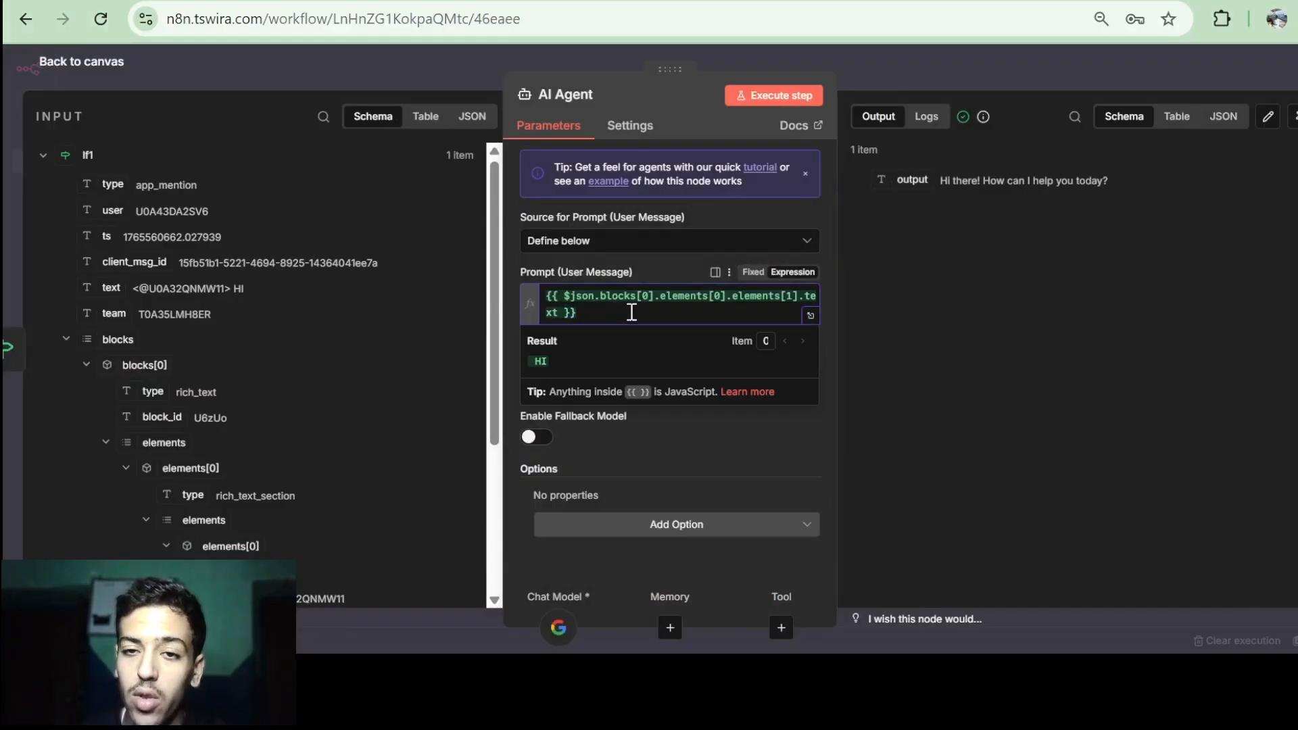
key("Return")
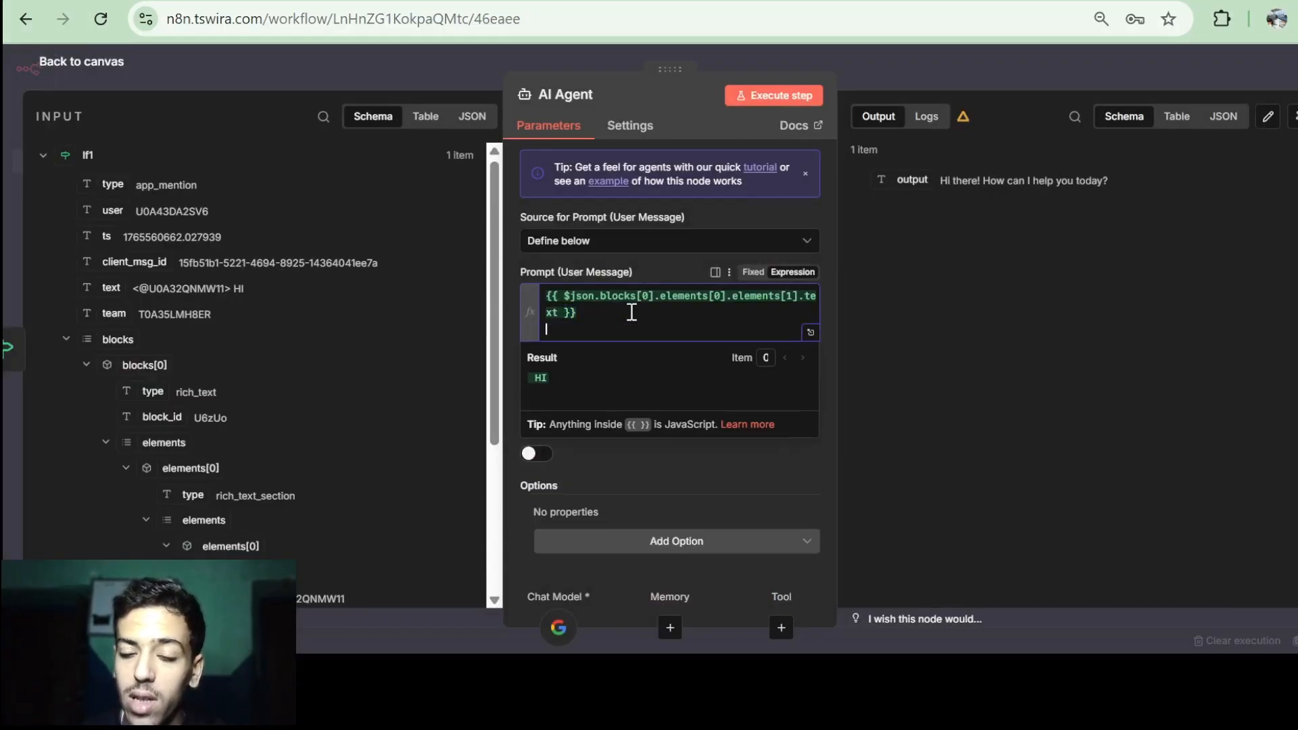
left_click(82, 62)
scroll(691, 227, "left", 2)
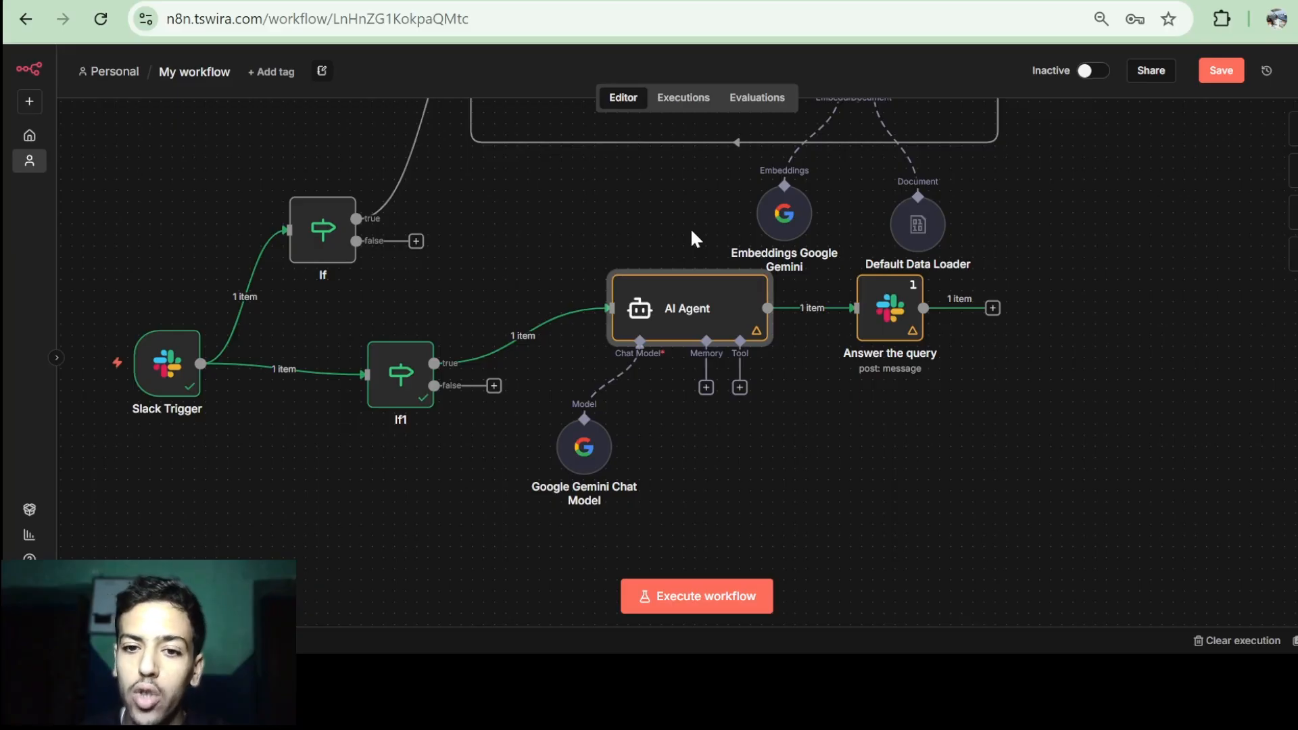
key("ctrl+Tab")
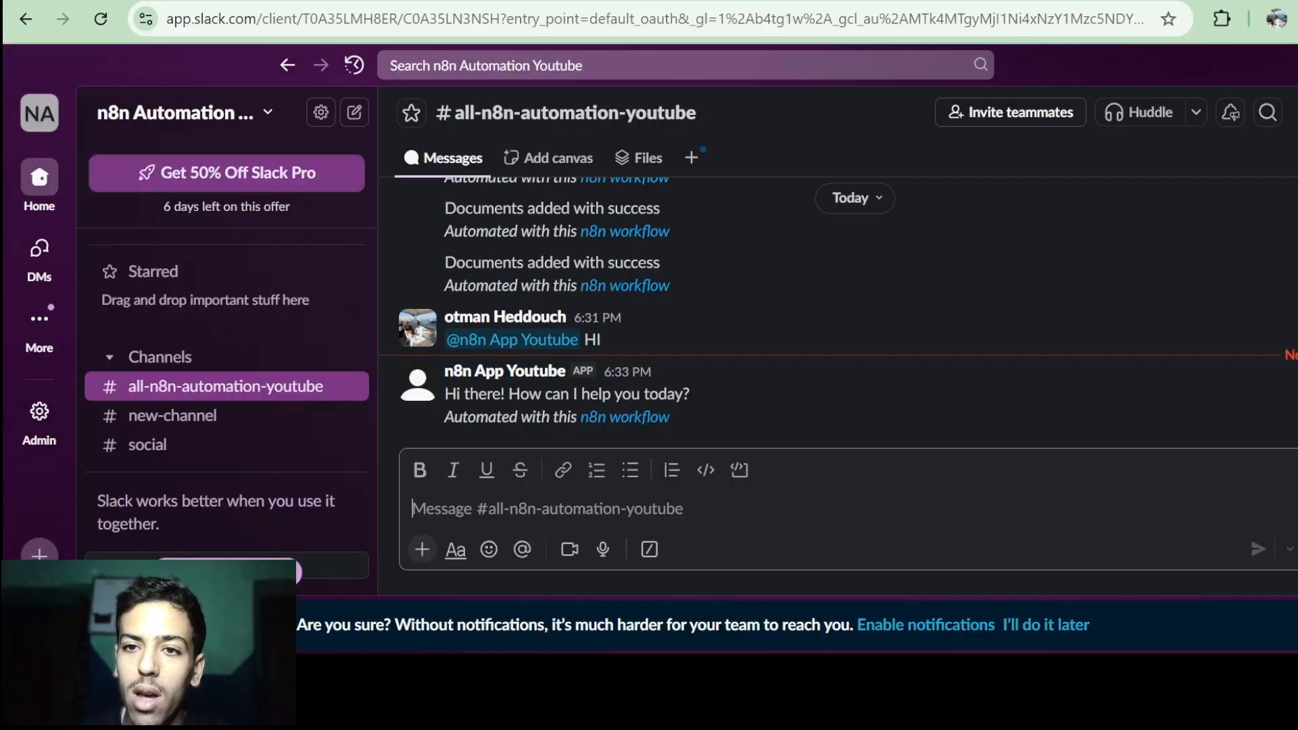
left_click_drag(584, 340, 625, 342)
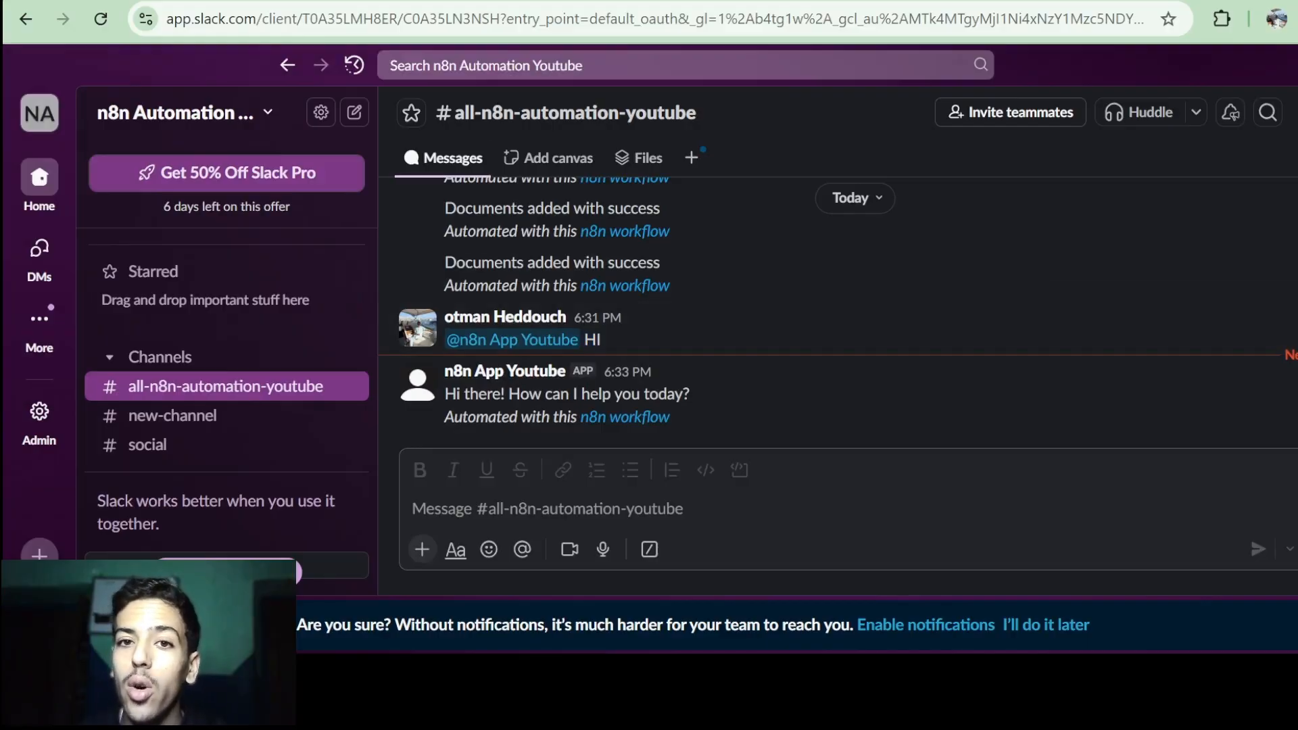
key("ctrl+Tab")
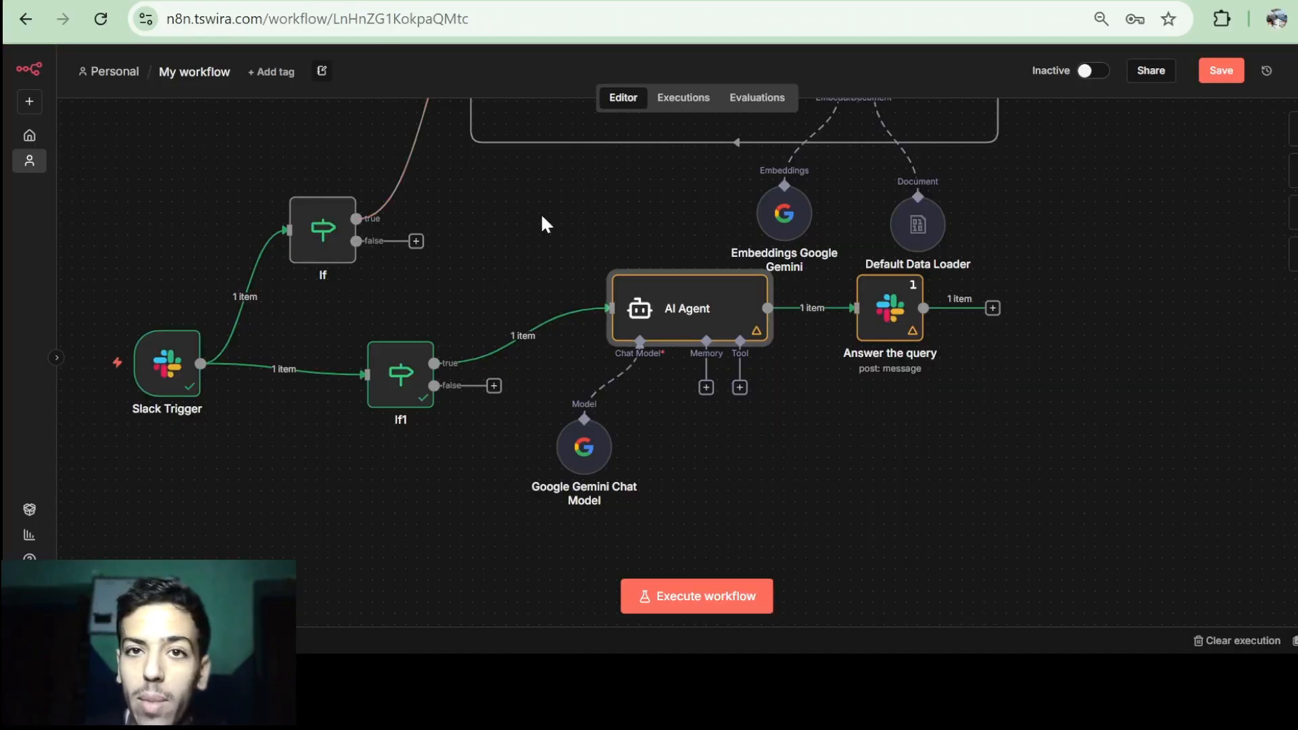
mouse_move(499, 348)
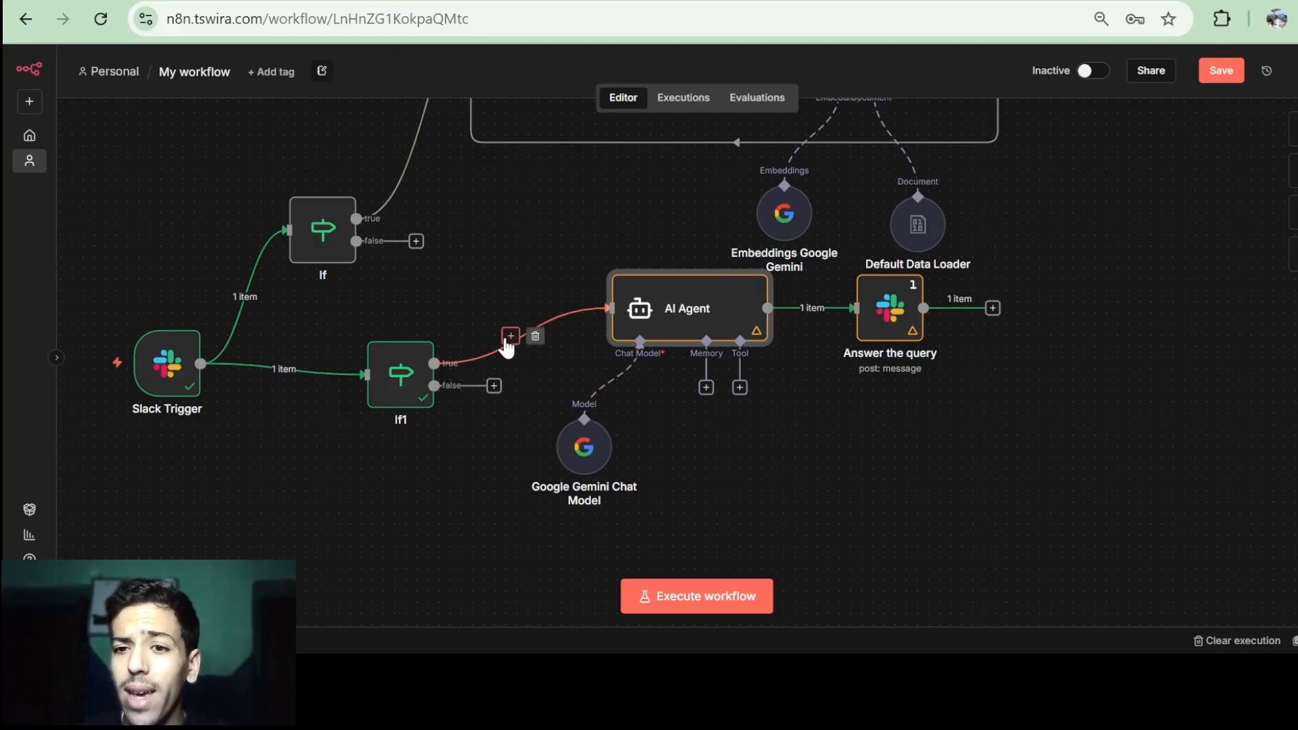
mouse_move(706, 313)
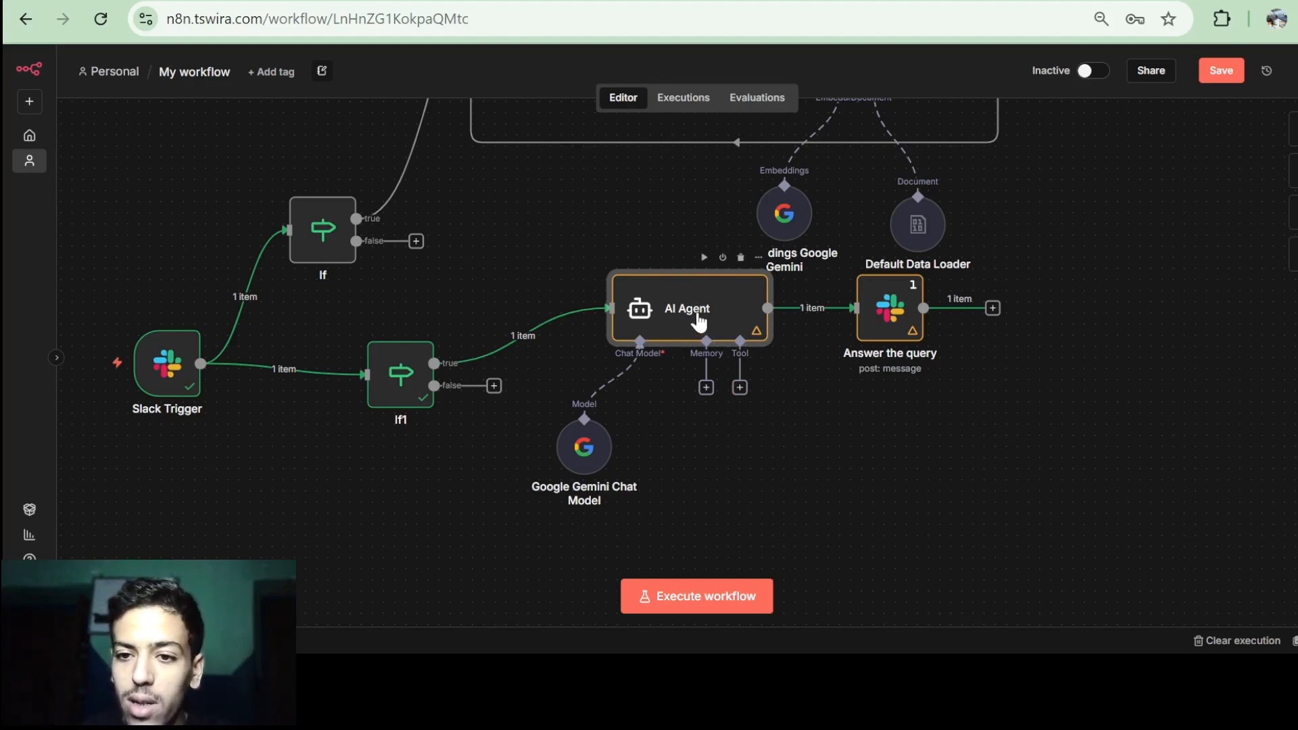
Add a Simple Vector Store tool in Retrieve Documents (As Tool for AI Agent) mode with a pasted description.
left_click(741, 389)
type("vectore")
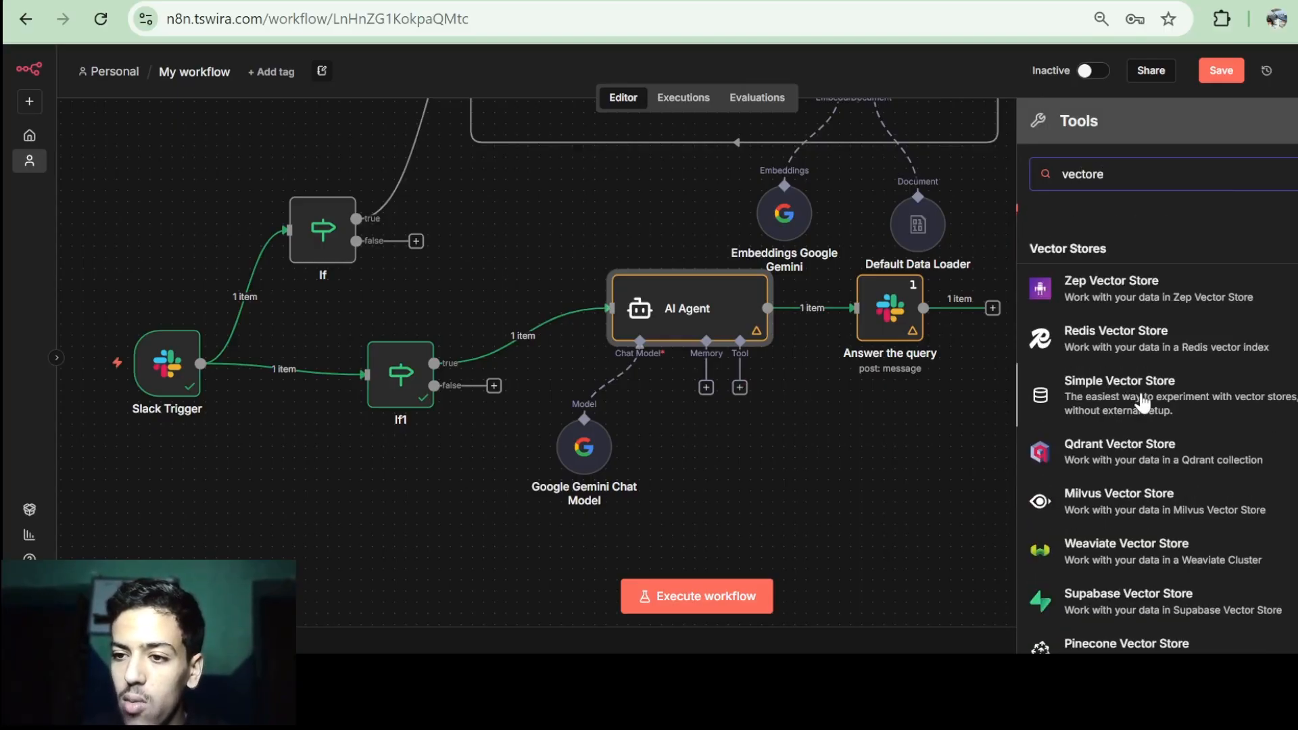
left_click(1141, 392)
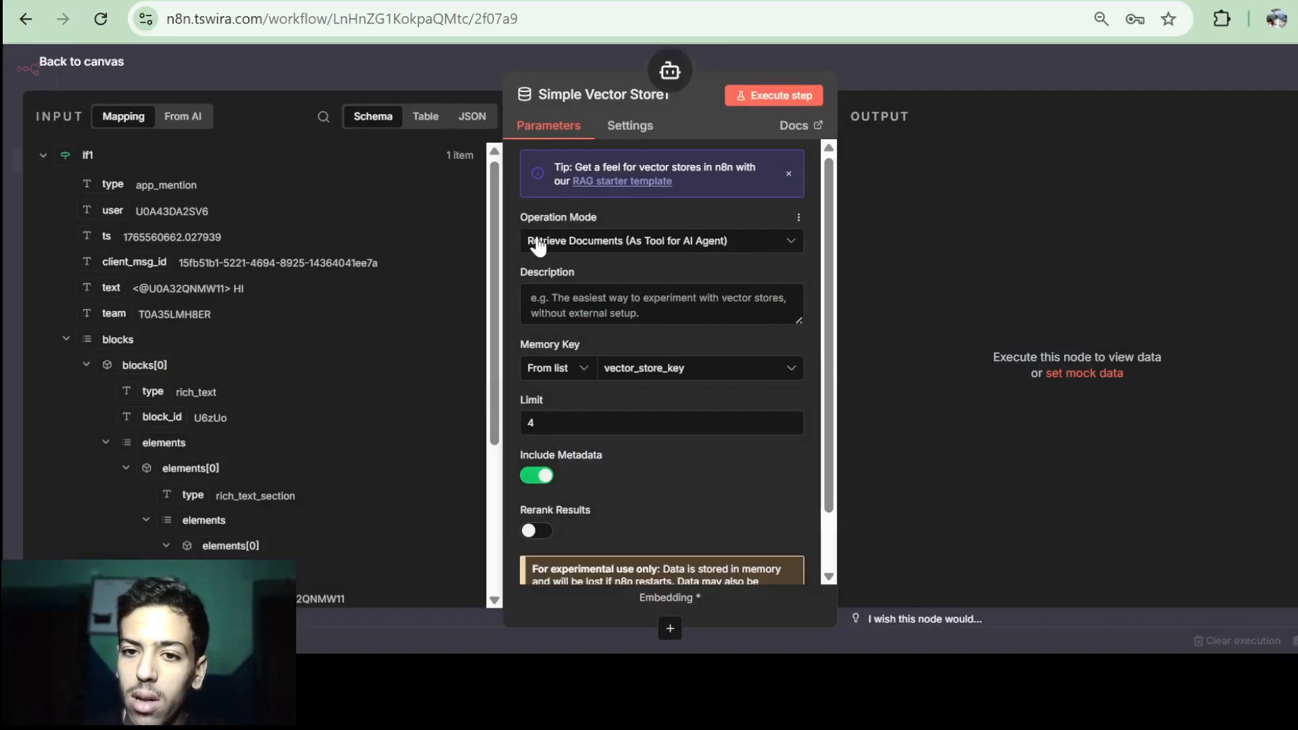
left_click(675, 243)
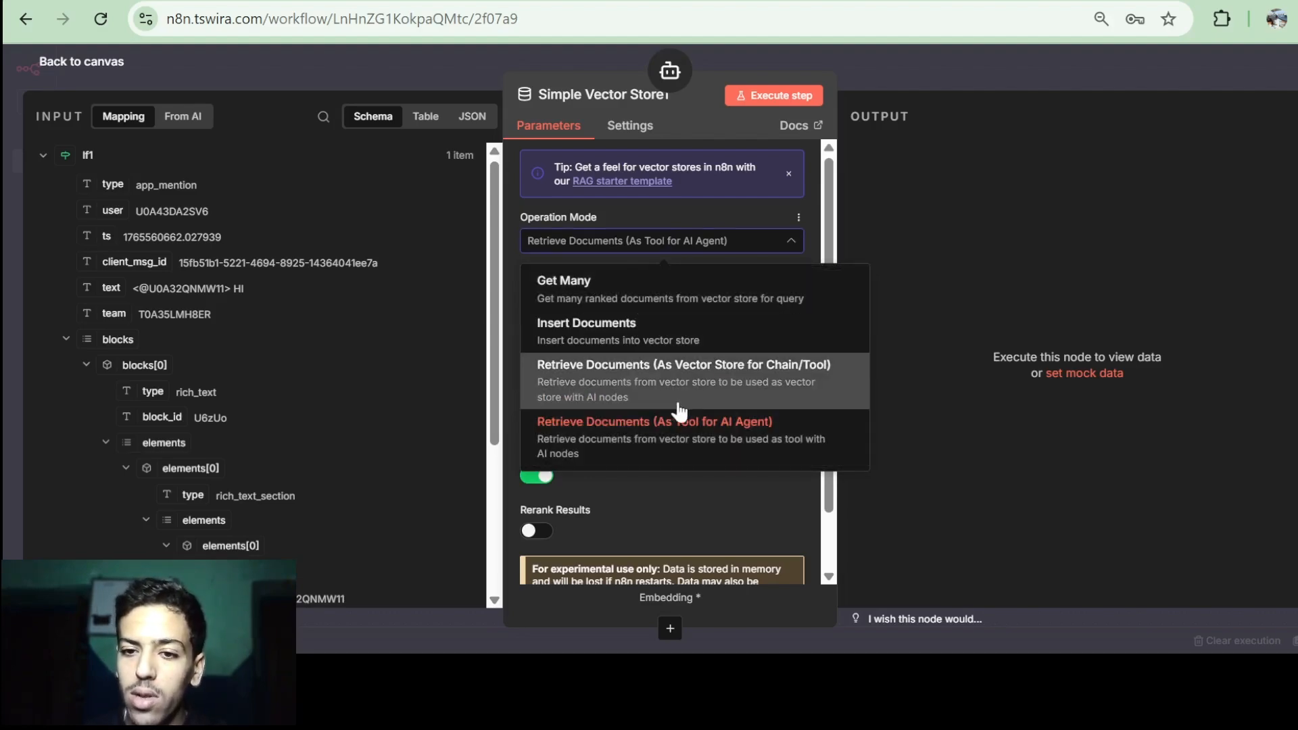
left_click(724, 436)
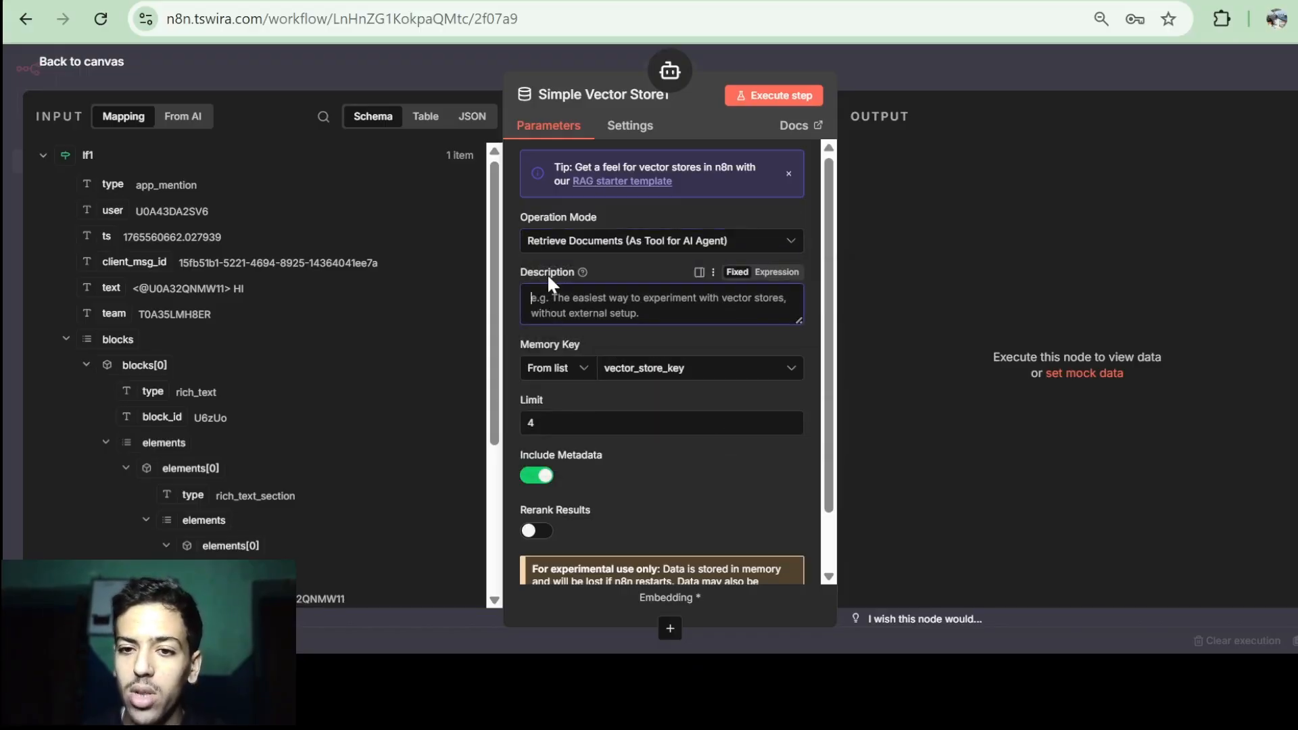
type("Use this toolt to retrieve documents if necesserry")
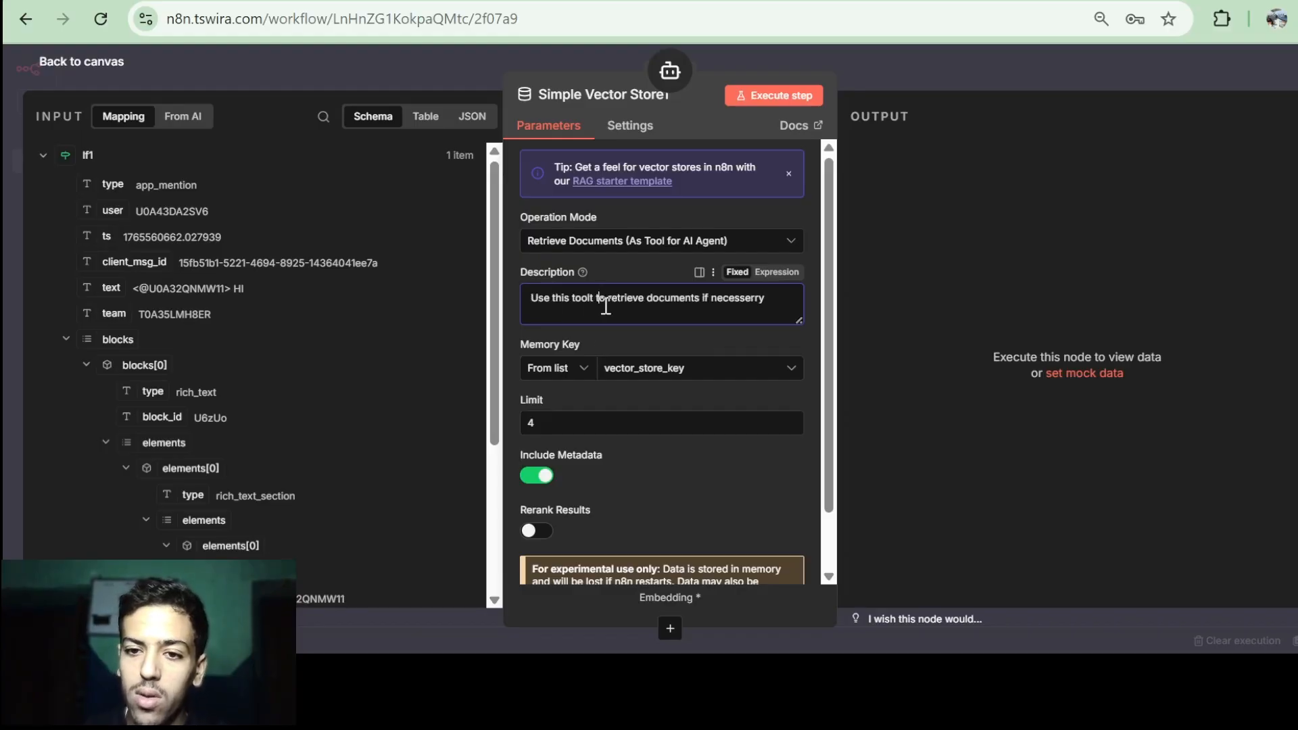
key("BackSpace")
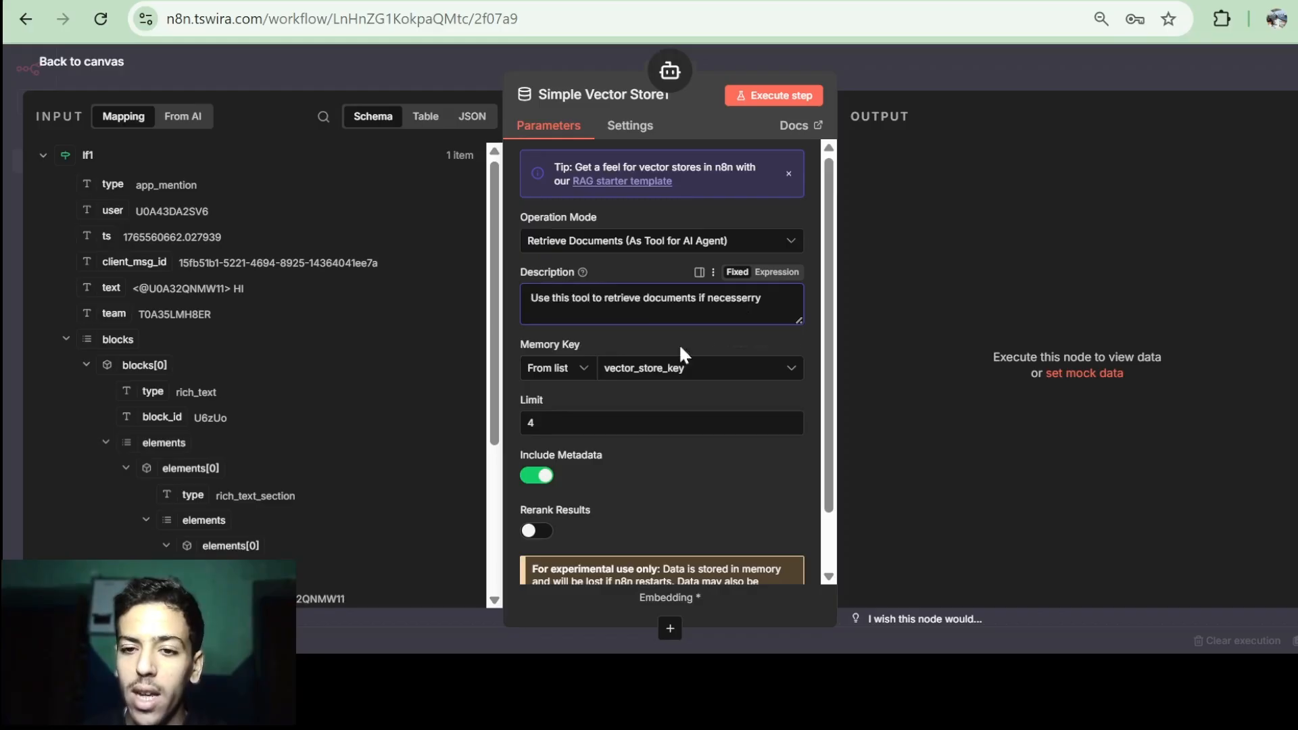
Choose slack_youtube_db as the vector store's memory key, cross-checking the Miro RAG diagram.
left_click(639, 372)
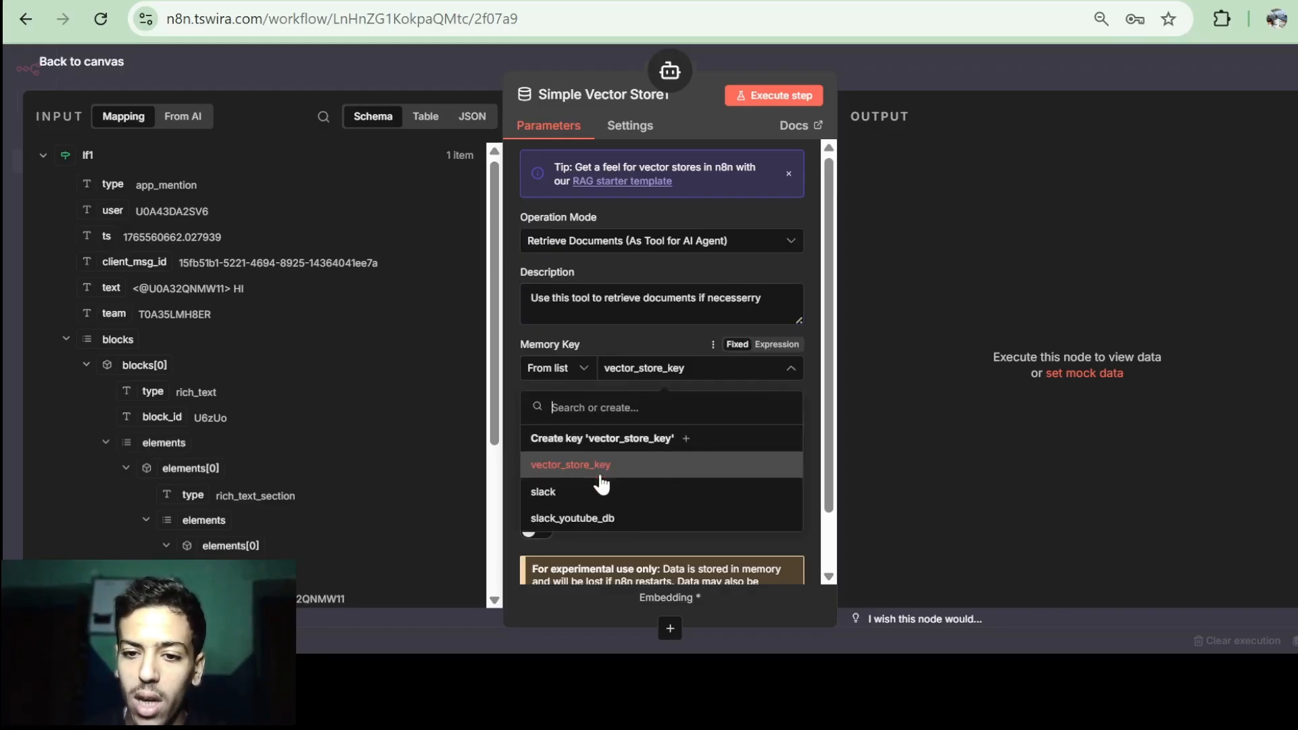
left_click(564, 522)
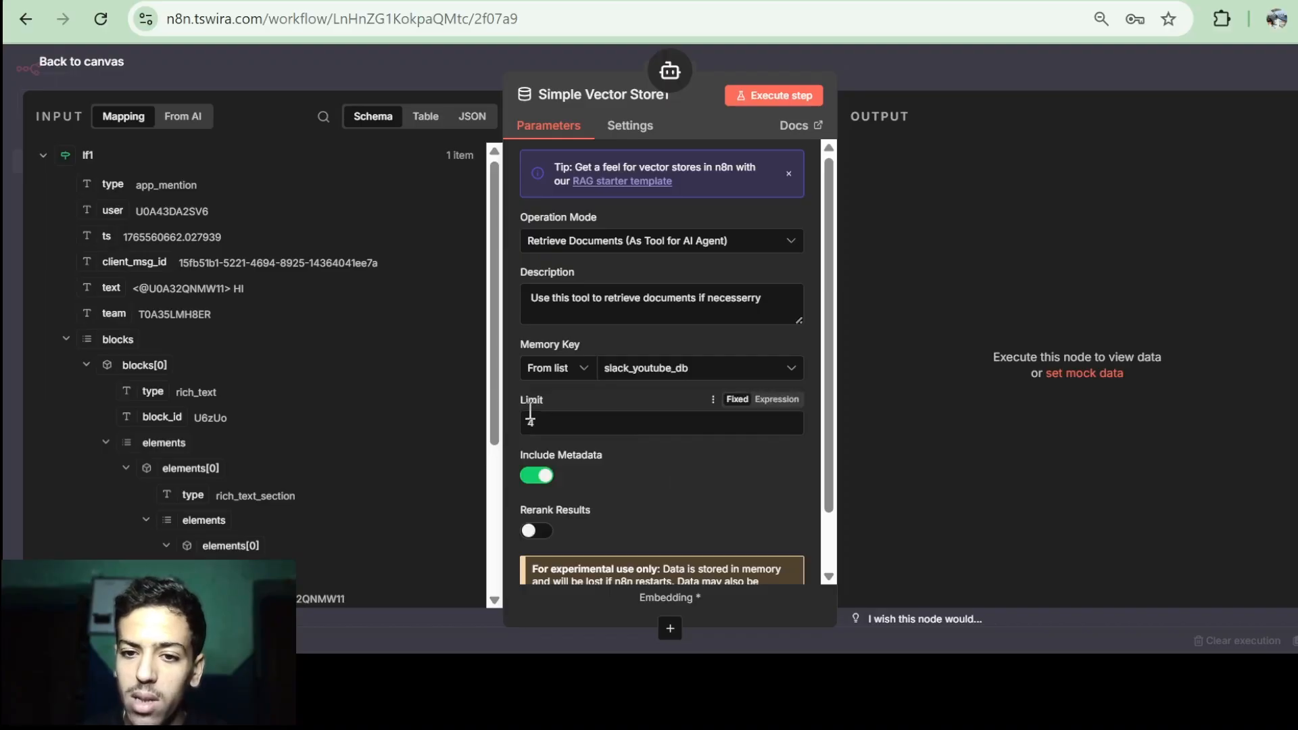
left_click(811, 1)
scroll(687, 297, "down", 6)
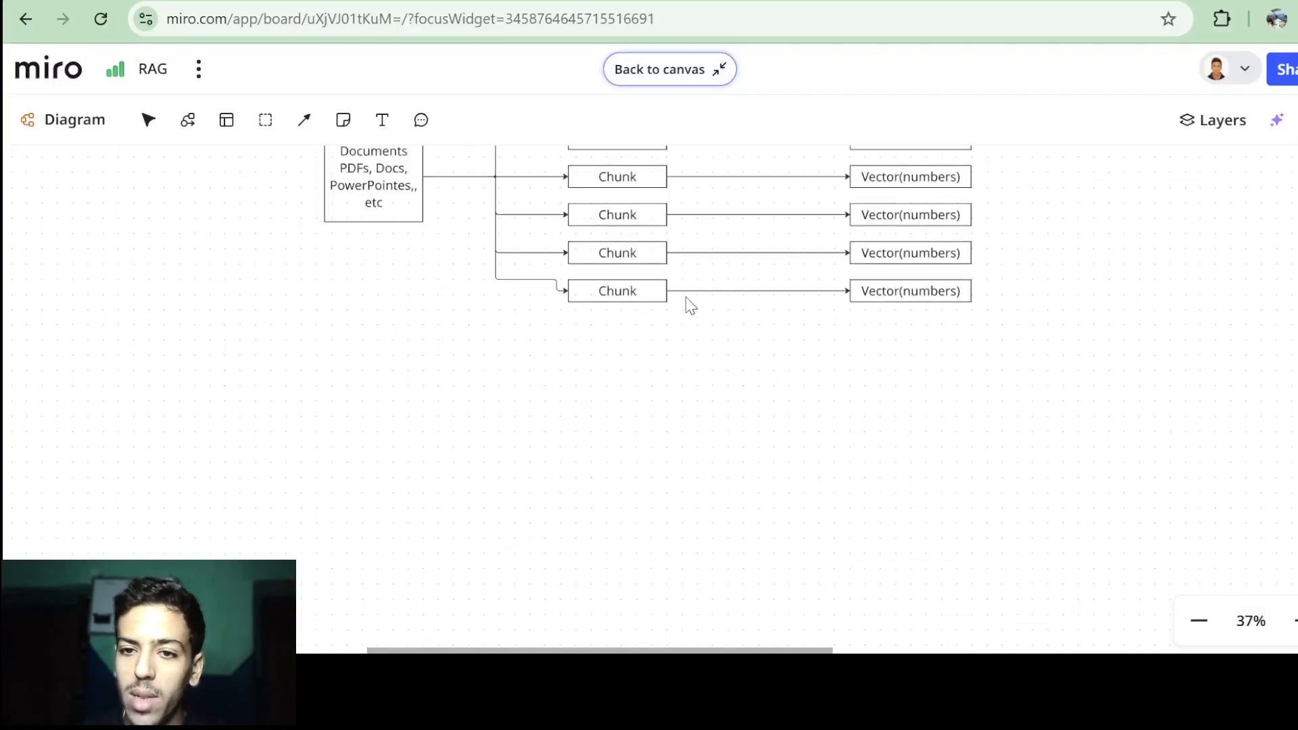
scroll(687, 301, "up", 3)
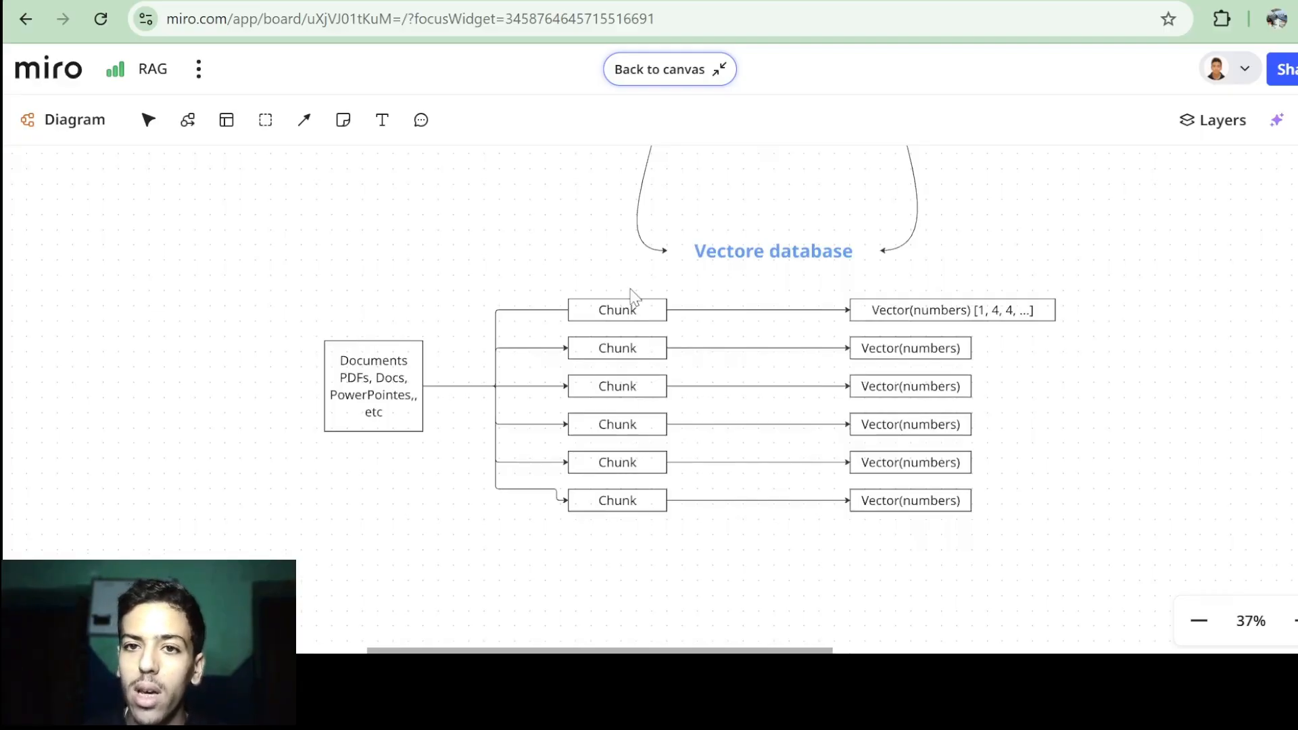
left_click(608, 2)
Set the vector store's retrieval limit to 2 and turn off Include Metadata.
left_click(561, 422)
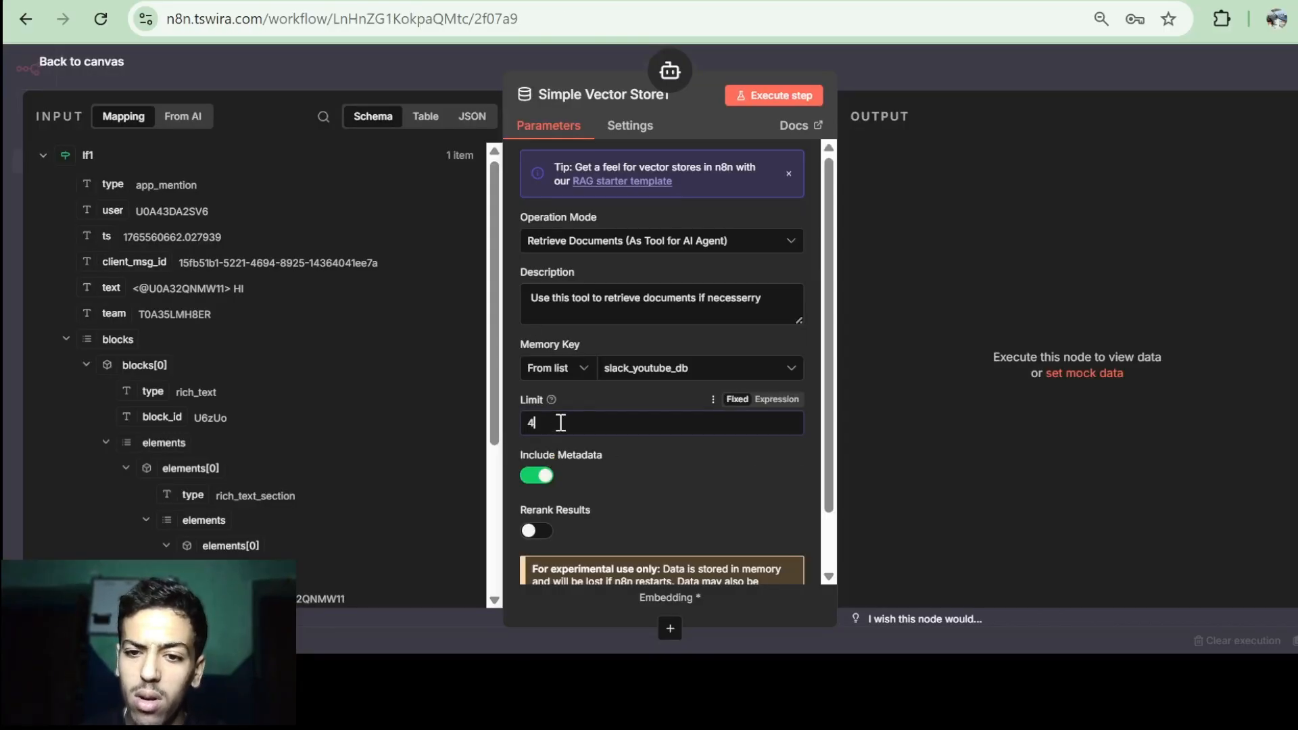
key("BackSpace")
type("2")
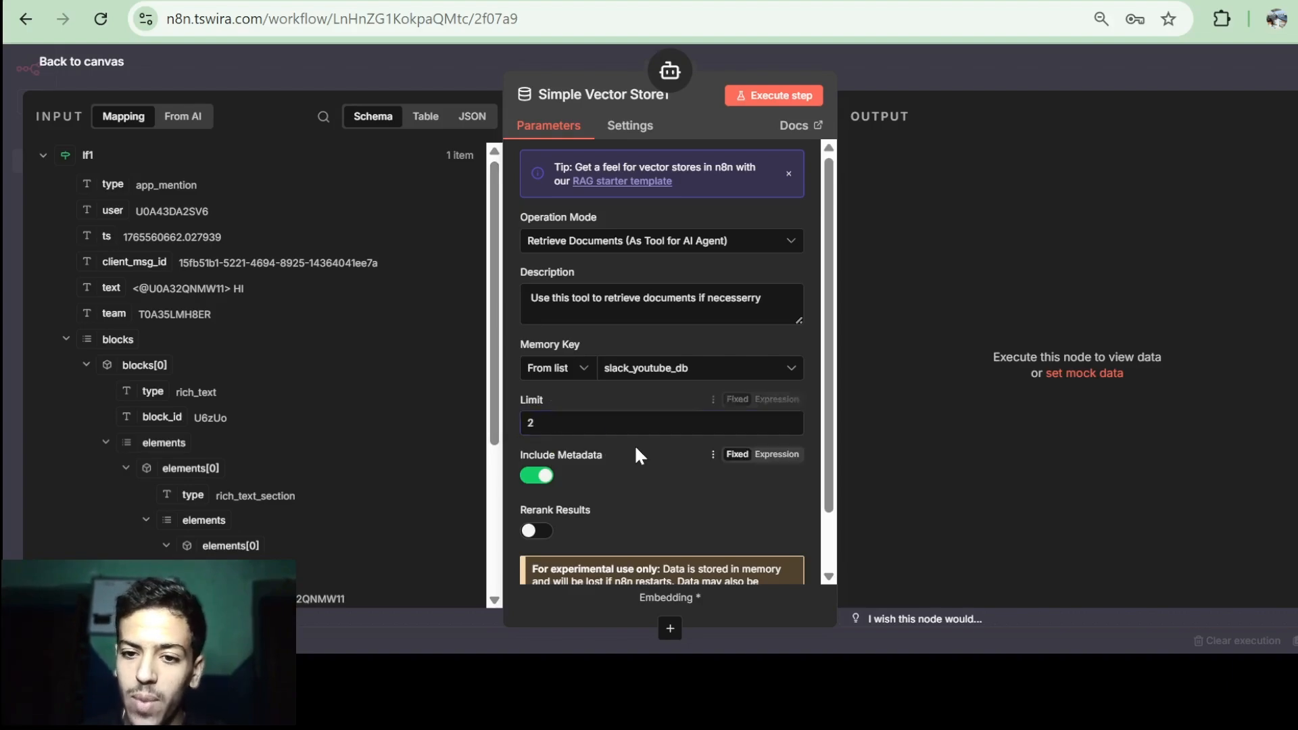
scroll(635, 444, "down", 1)
left_click(538, 435)
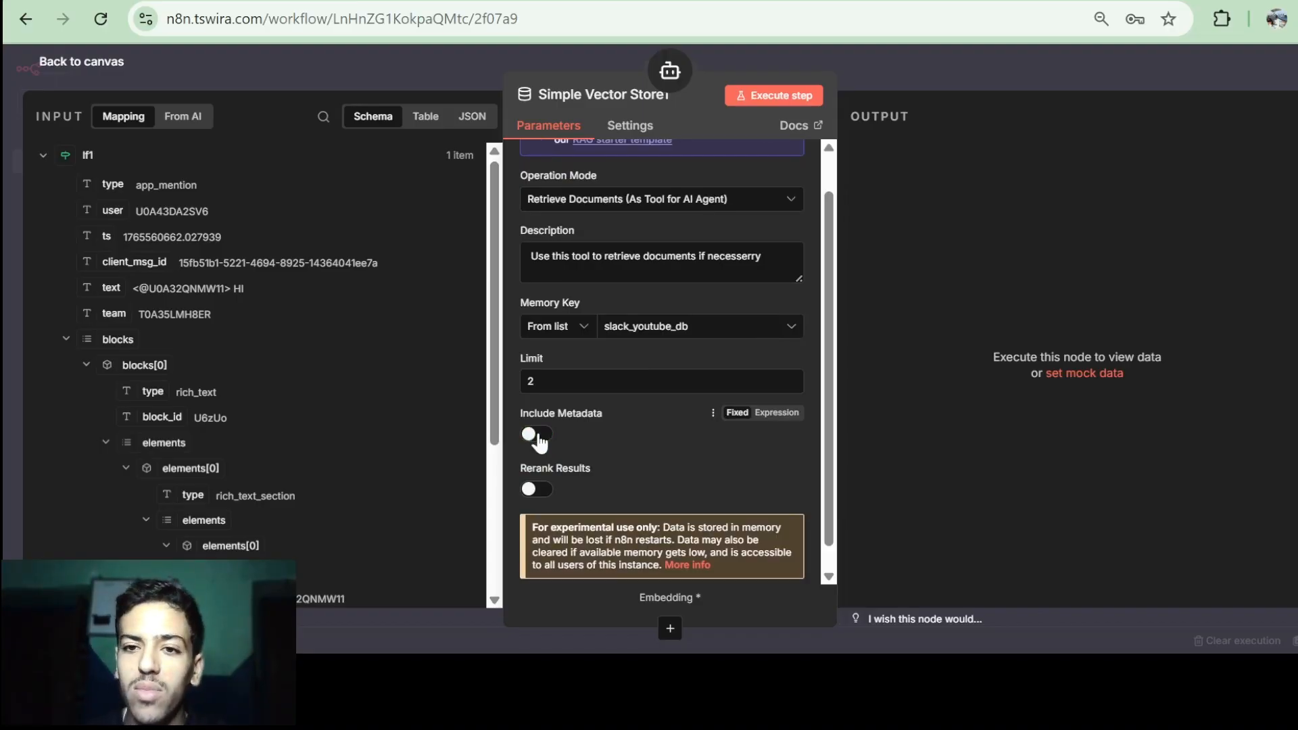
Place Simple Vector Store1 below the AI Agent, then switch to the Miro RAG board.
key("Escape")
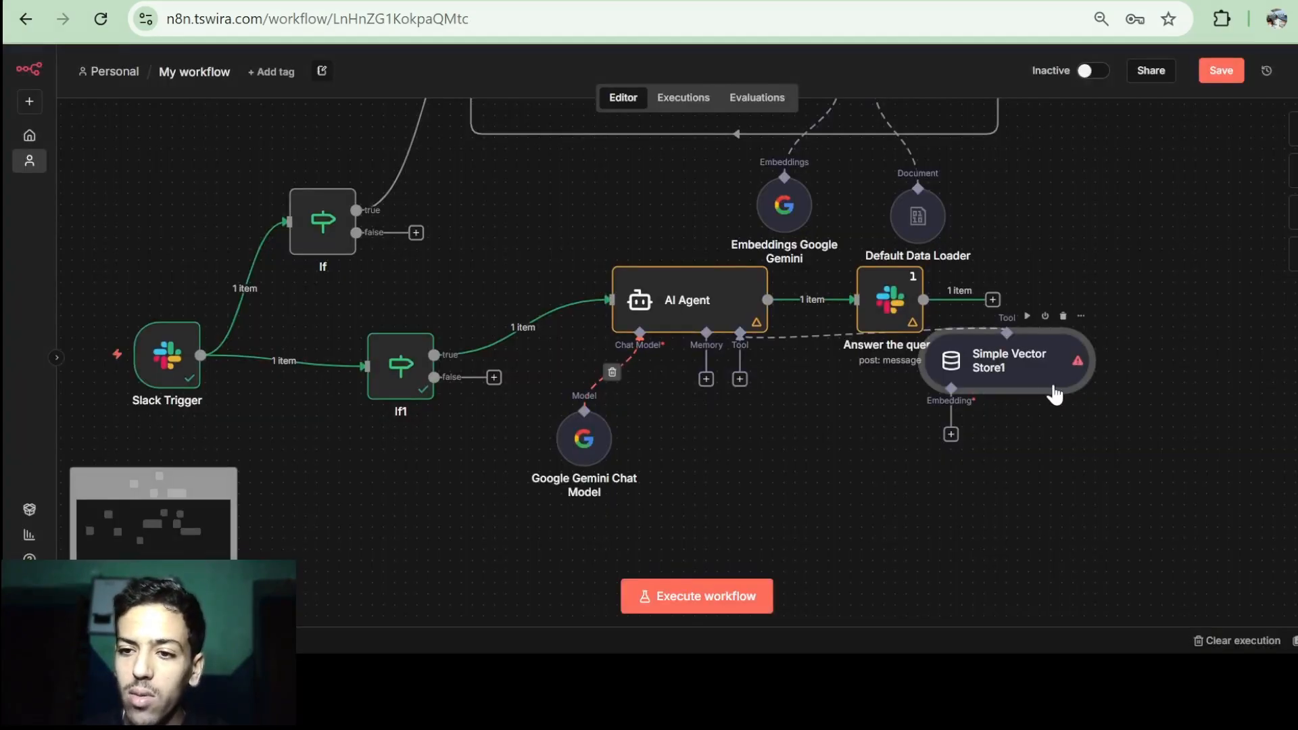
left_click_drag(1053, 389, 798, 485)
scroll(798, 485, "down", 1)
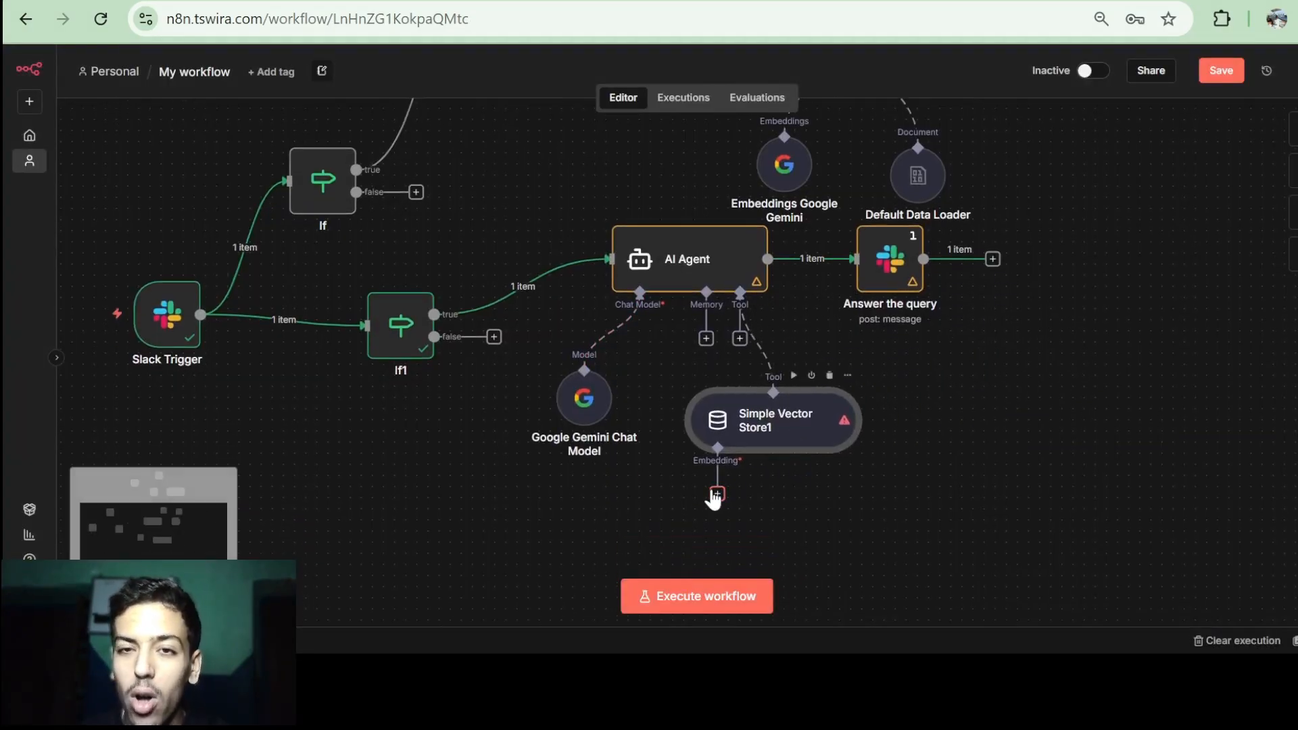
key("ctrl+Tab")
Scroll the Miro Chatbot with RAG diagram down to the vector database chunks section.
scroll(673, 302, "up", 5)
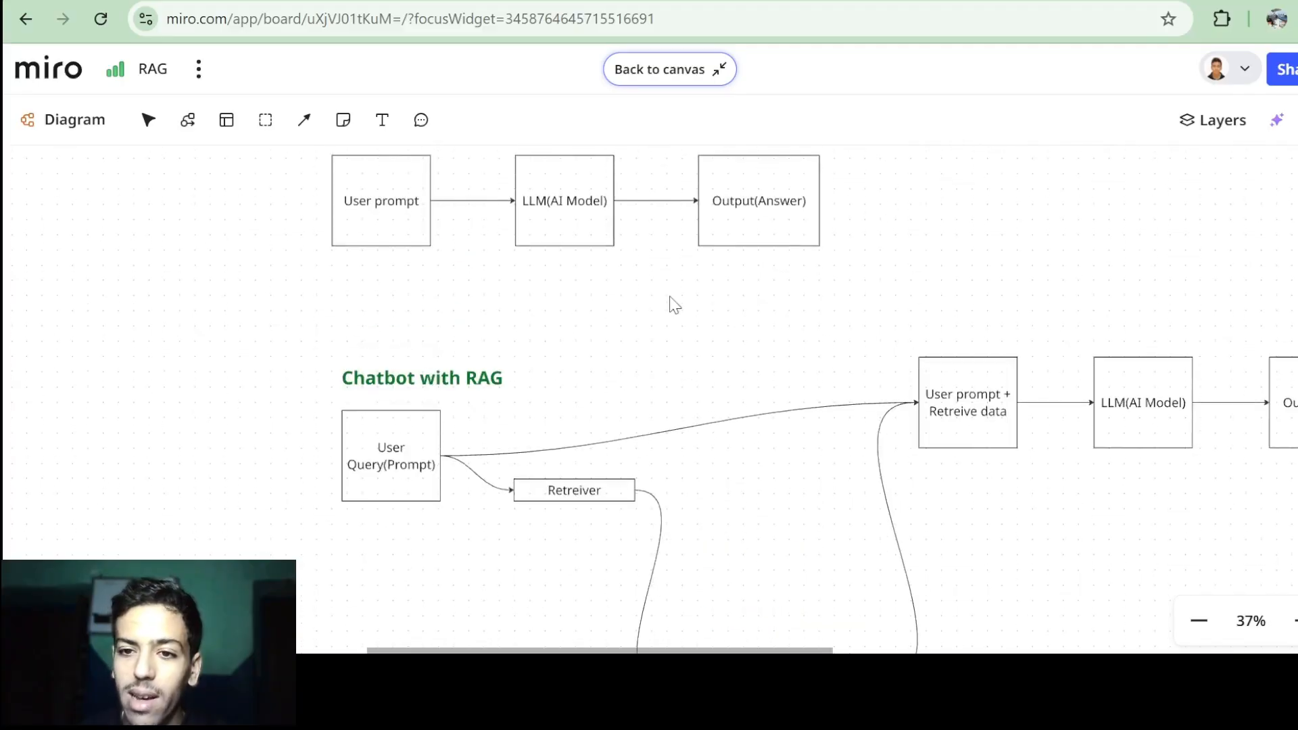
scroll(673, 301, "down", 3)
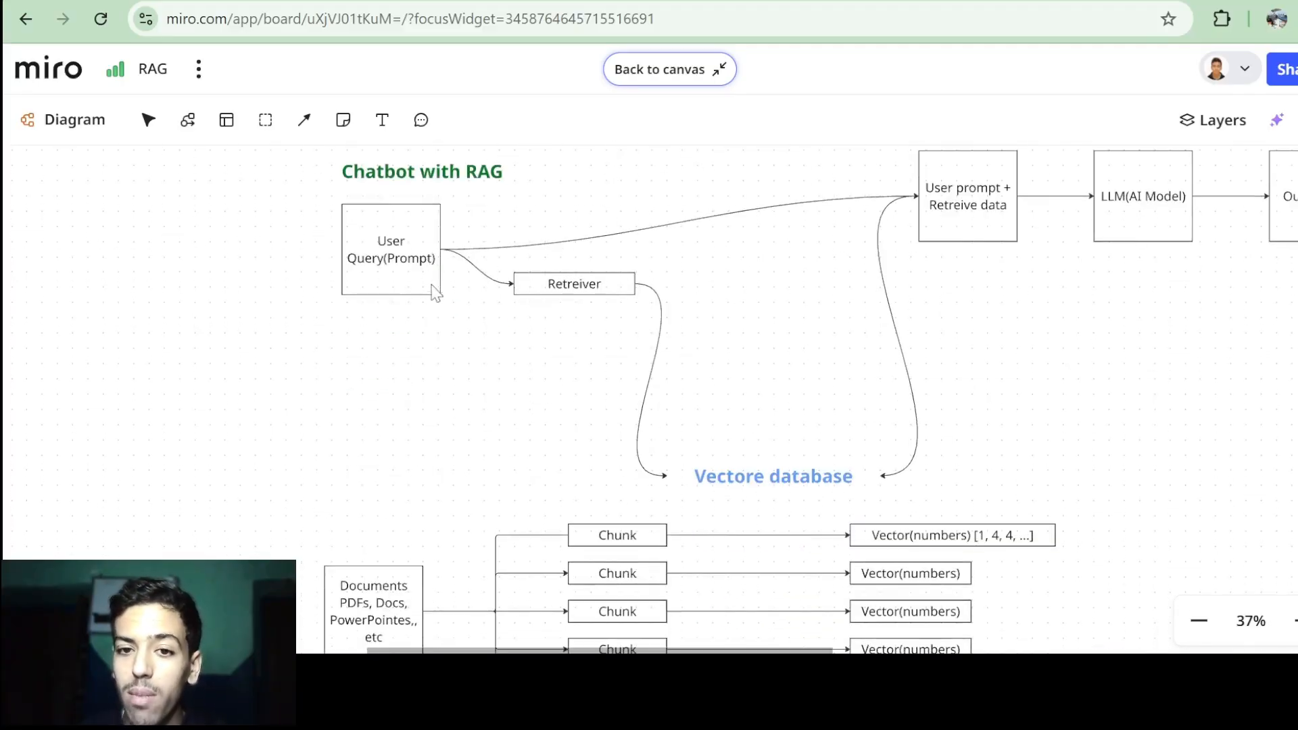
scroll(536, 352, "down", 2)
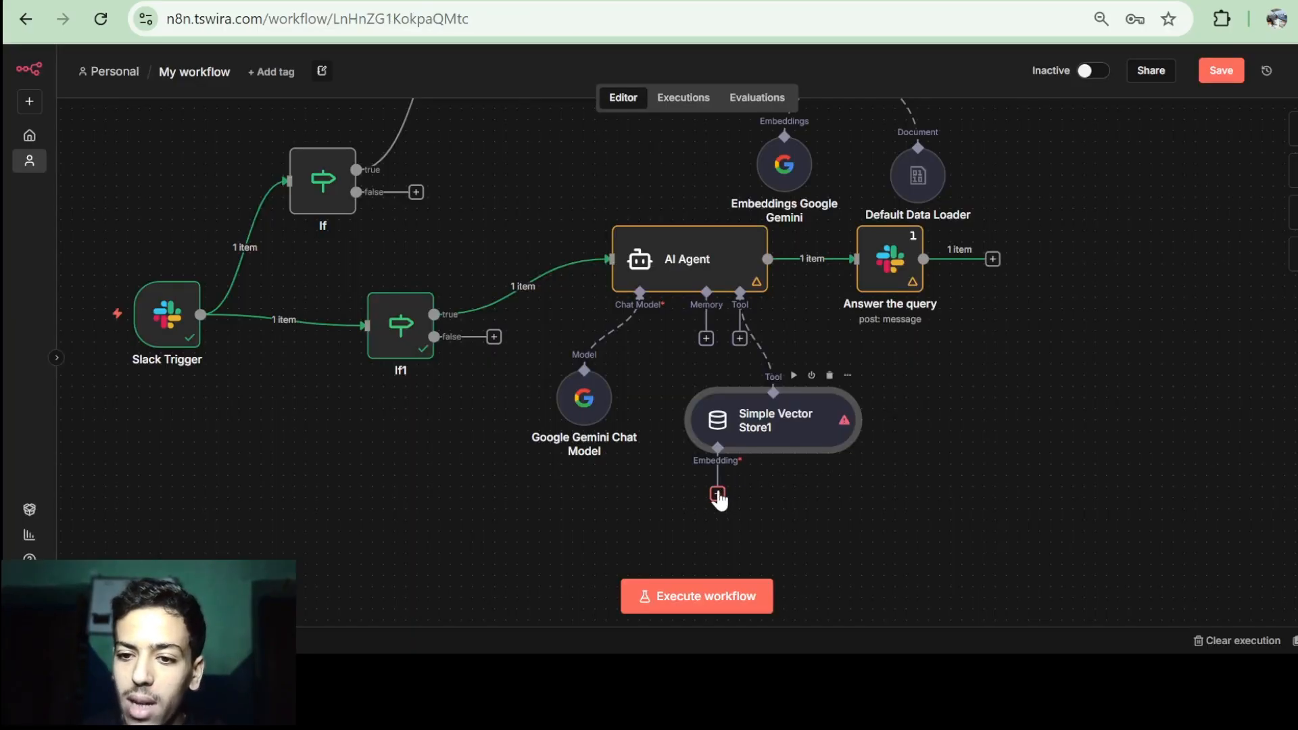
Attach Embeddings Google Gemini to Simple Vector Store1 and tidy the original embeddings node's position.
left_click(717, 495)
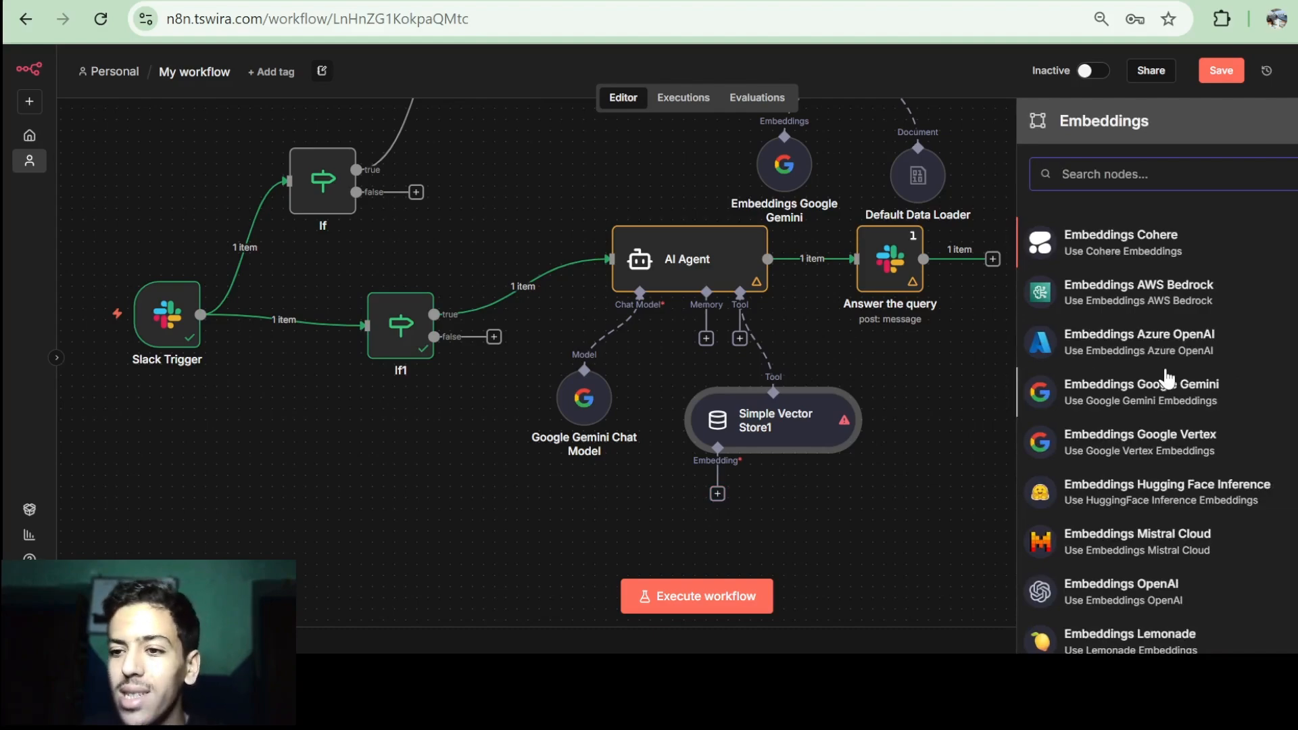
scroll(1162, 376, "down", 1)
left_click(1194, 360)
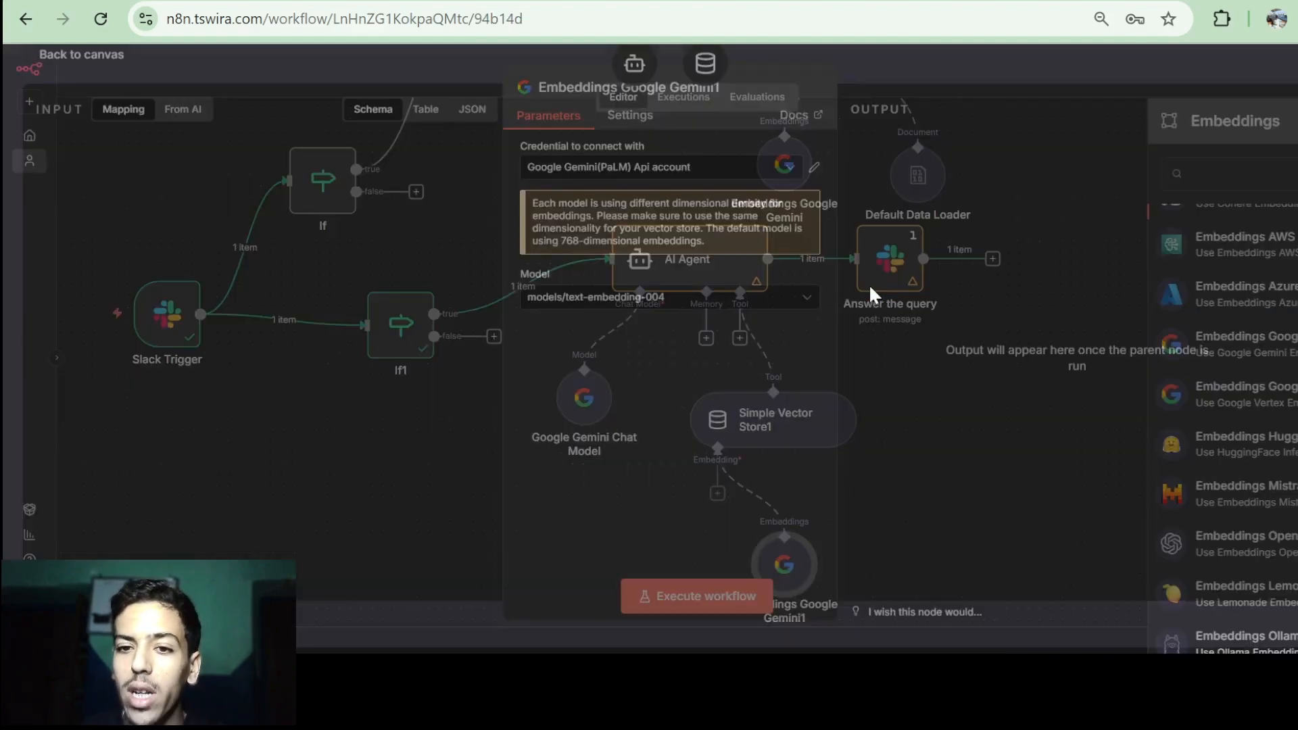
left_click(79, 71)
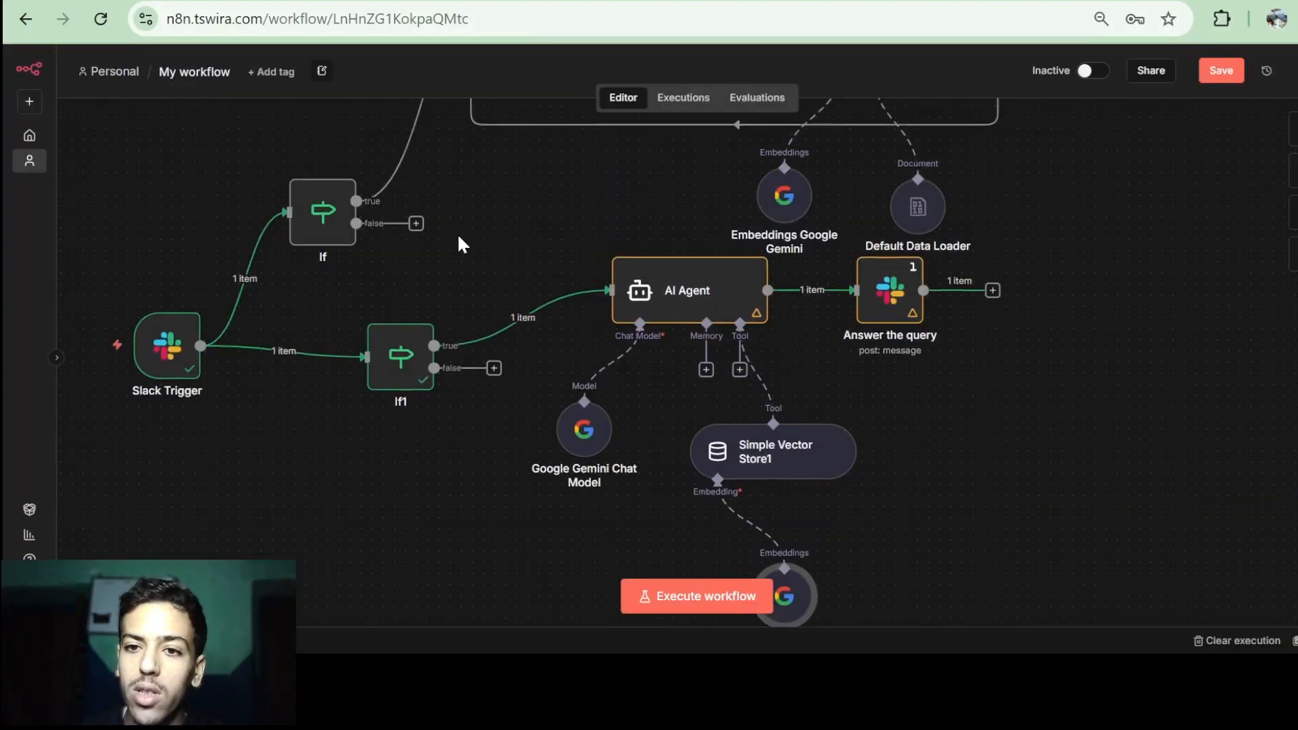
scroll(580, 172, "up", 5)
scroll(791, 187, "down", 2)
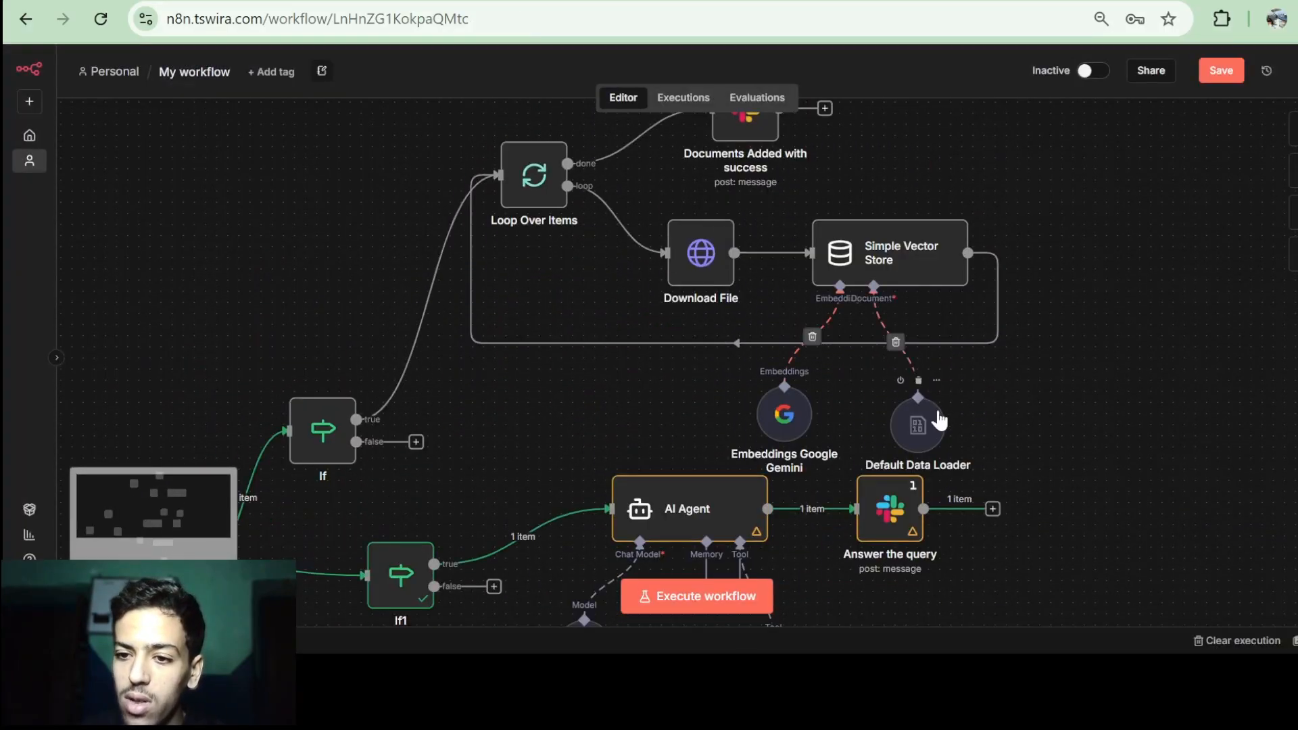
left_click_drag(783, 405, 777, 380)
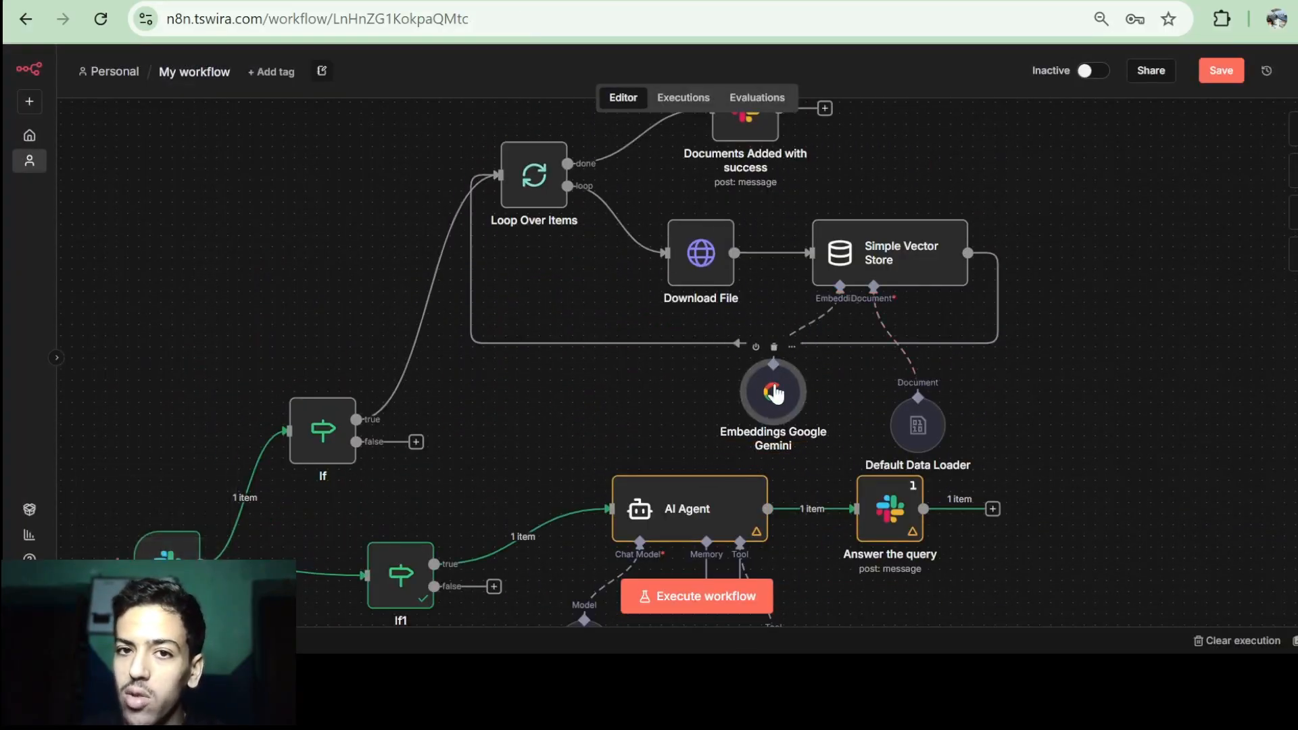
Start a test run of the workflow, waiting for a Slack event.
scroll(1046, 330, "down", 4)
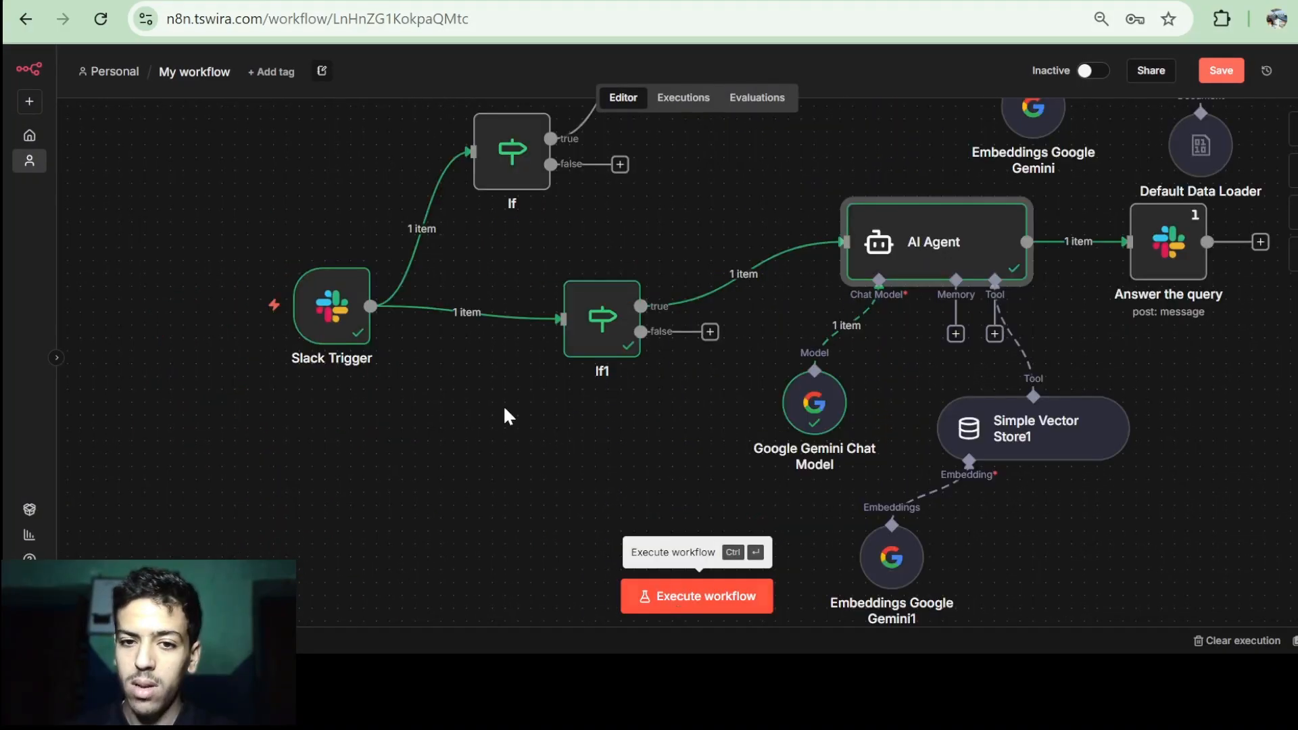
mouse_move(224, 275)
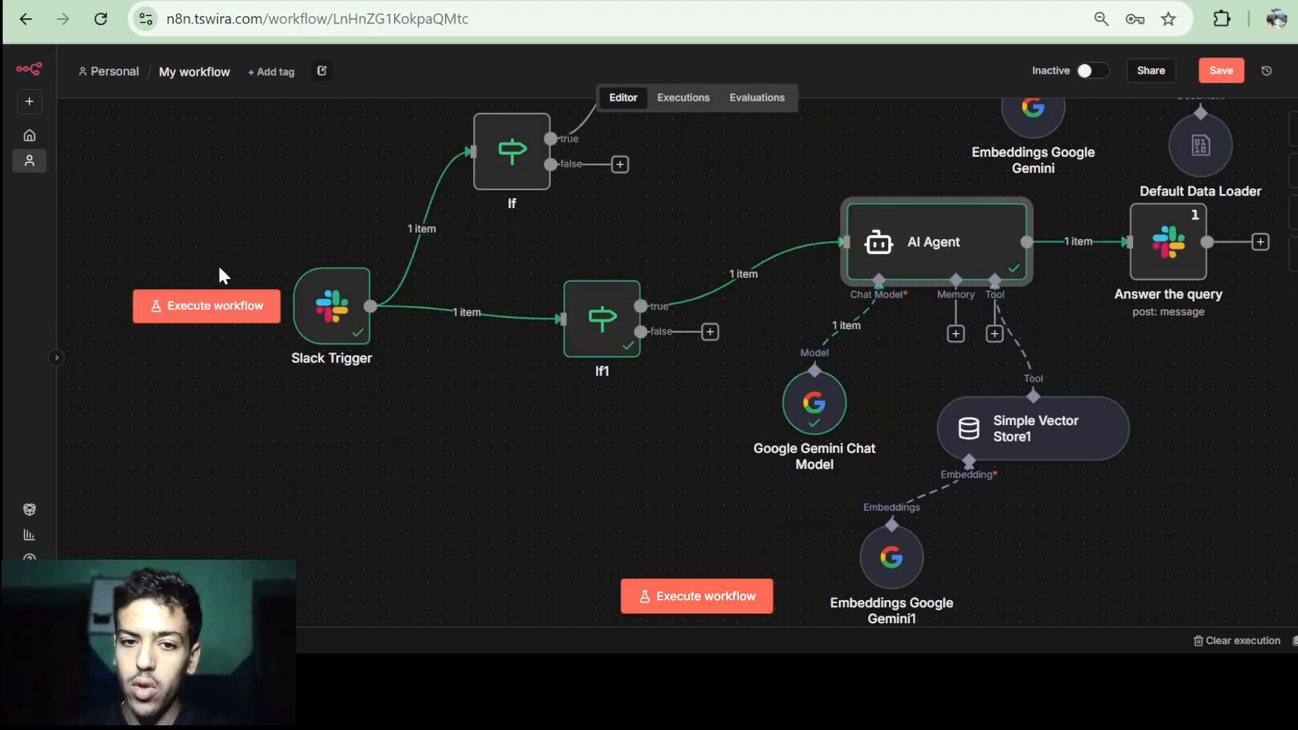
left_click(215, 308)
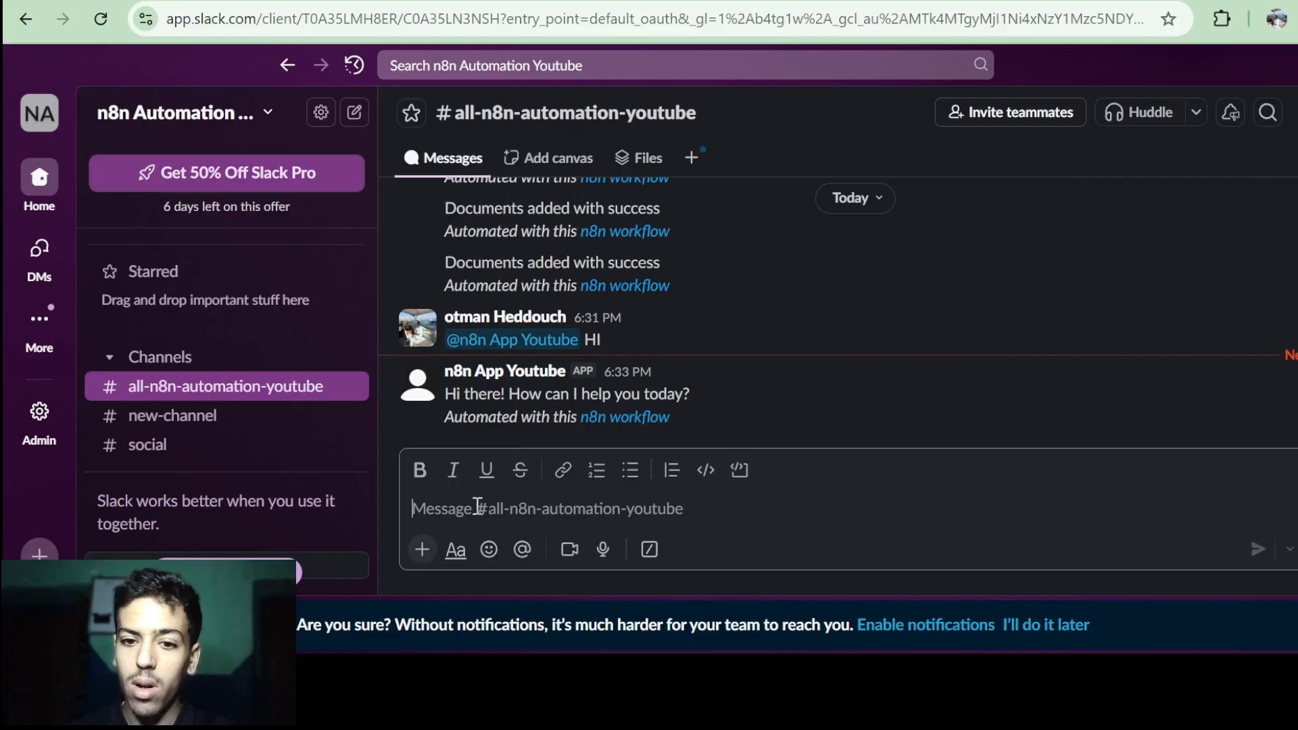
type("@")
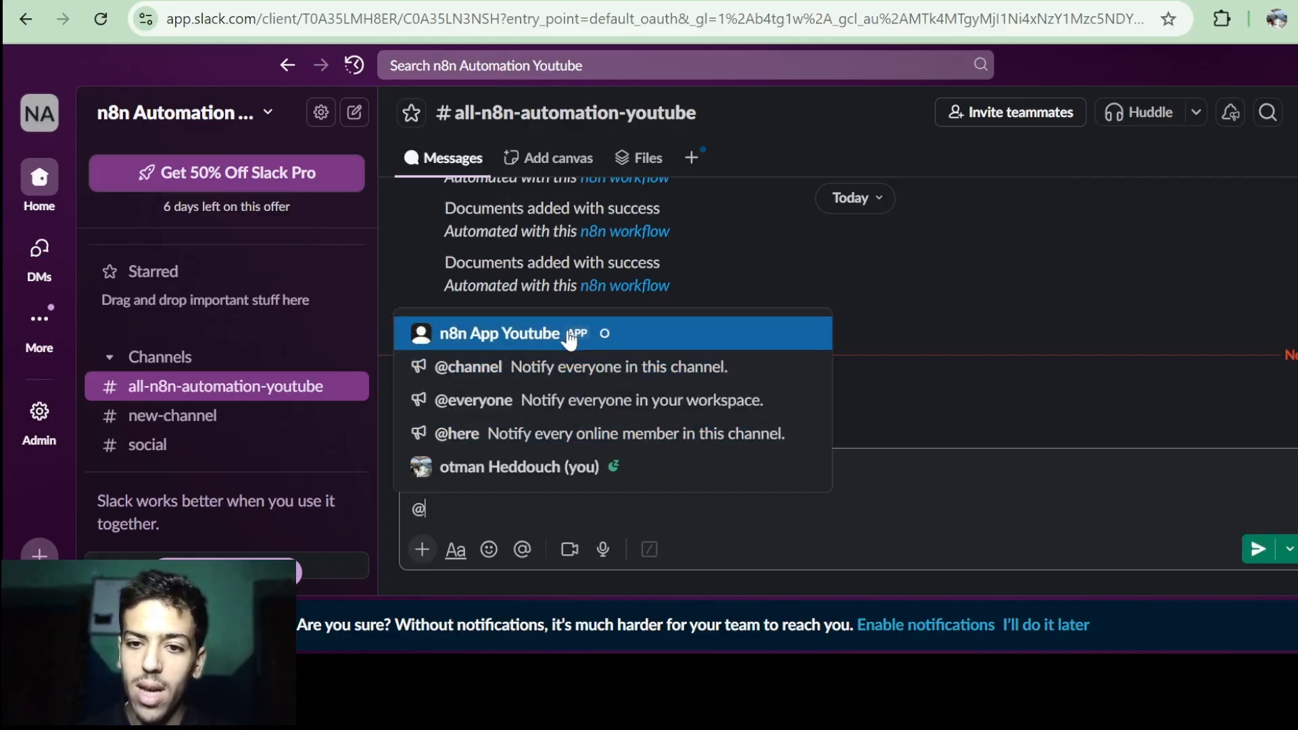
left_click(516, 342)
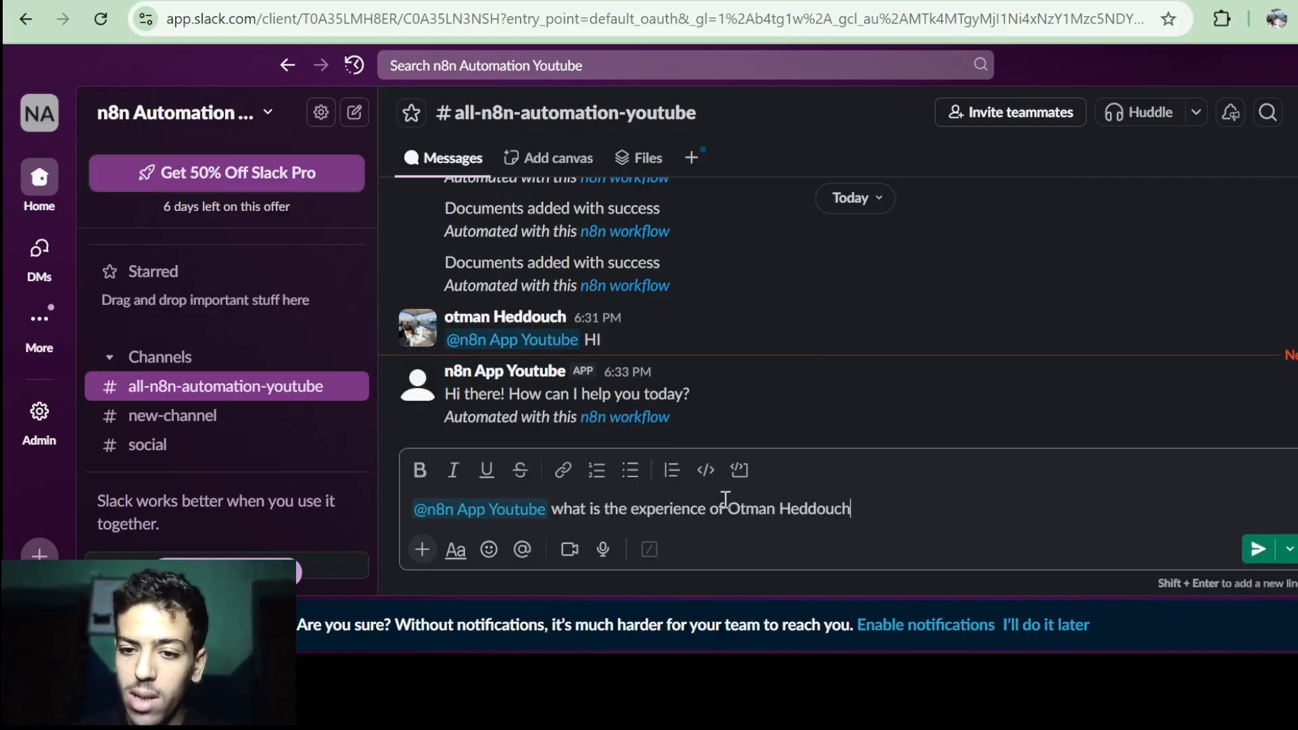
key("Return")
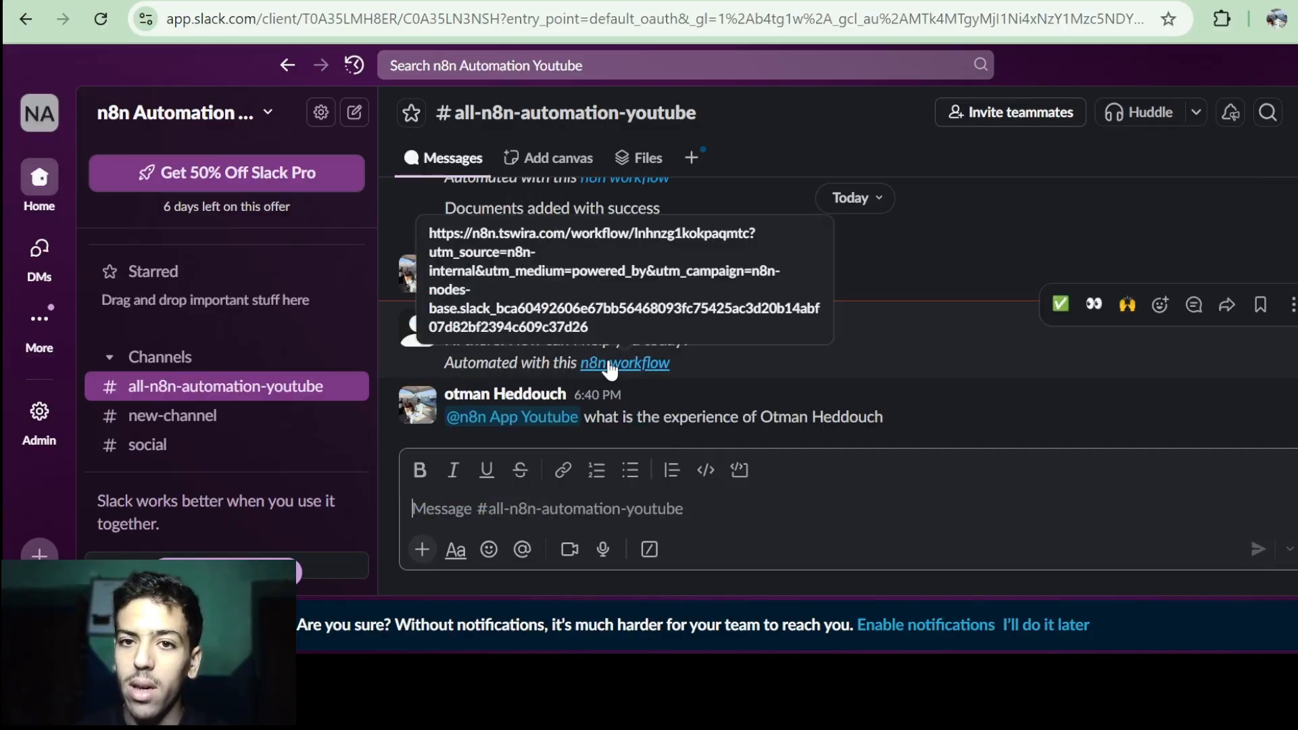
Check the n8n run, then read through both paragraphs of the bot's answer in Slack.
left_click(378, 2)
scroll(508, 277, "right", 3)
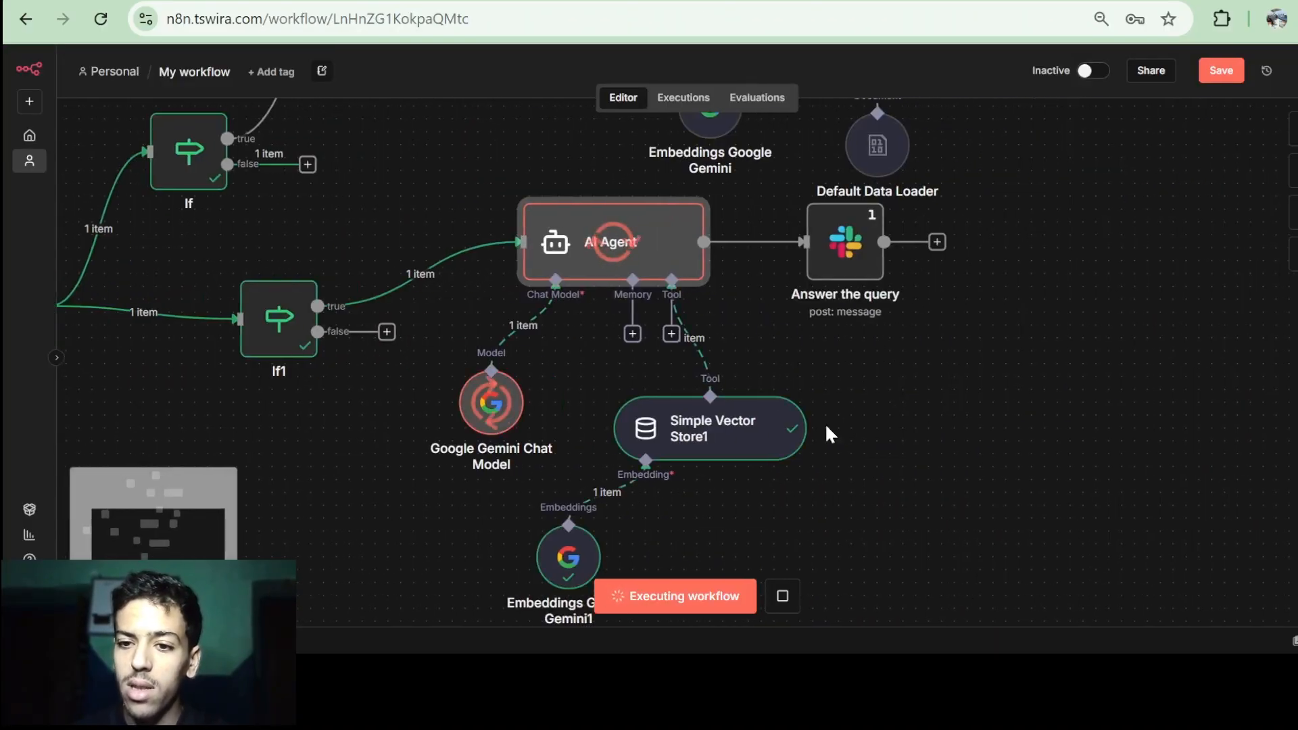
left_click(708, 2)
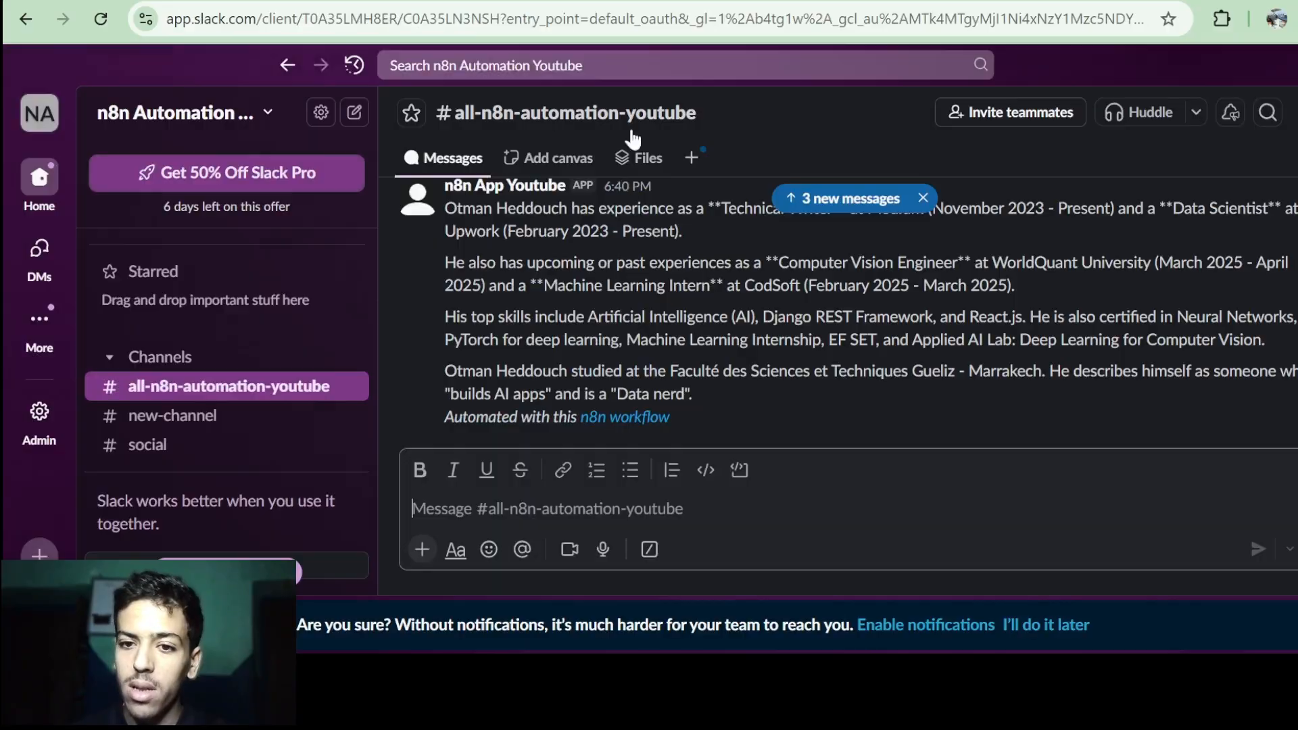
scroll(603, 282, "up", 1)
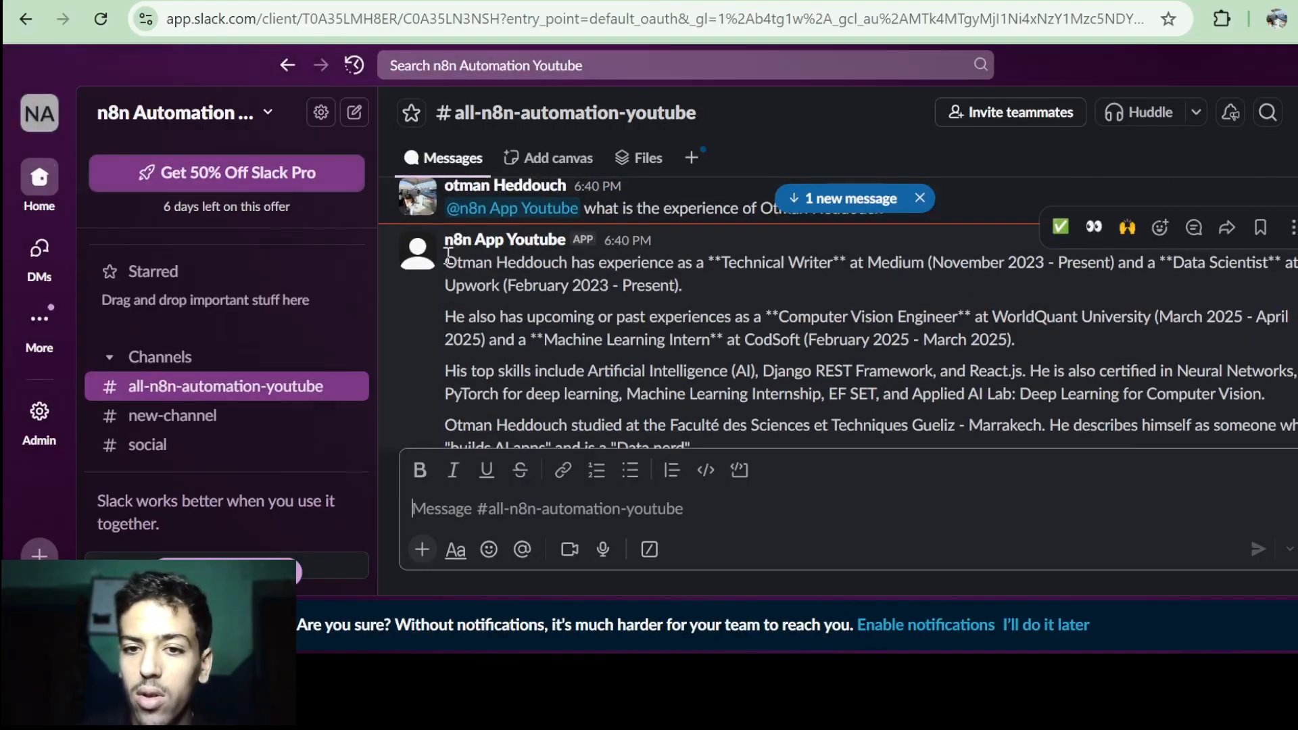
left_click_drag(445, 261, 809, 284)
left_click(809, 285)
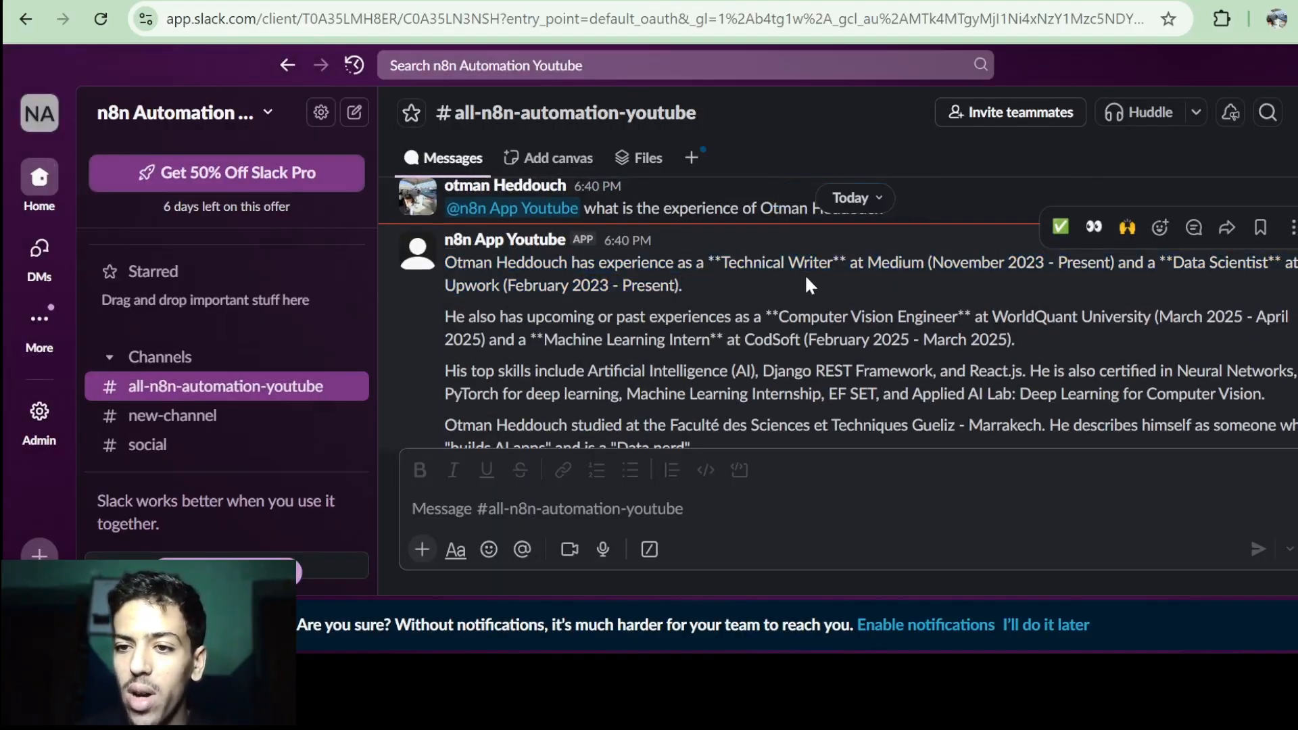
scroll(681, 322, "down", 1)
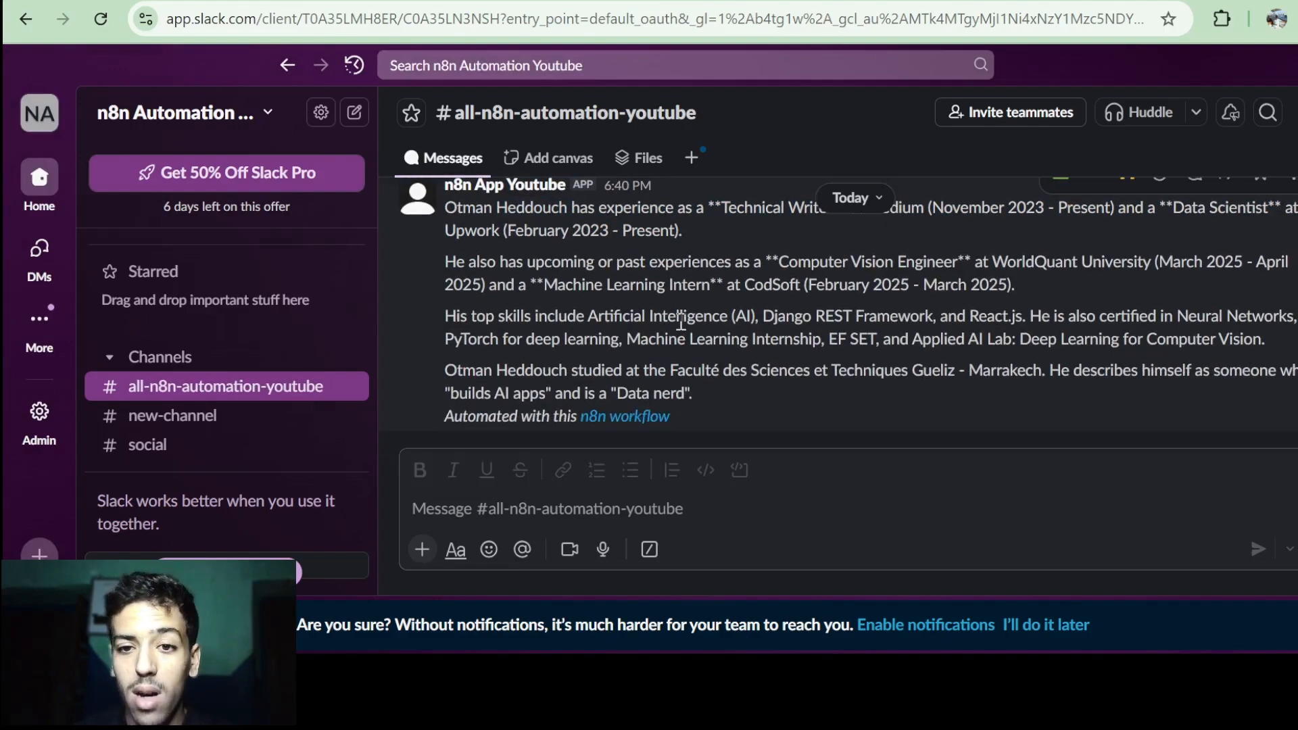
left_click_drag(587, 265, 949, 264)
left_click(949, 265)
Compare the bot's answer against the resume in Profile.pdf.
left_click(649, 2)
scroll(661, 311, "up", 5, "ctrl")
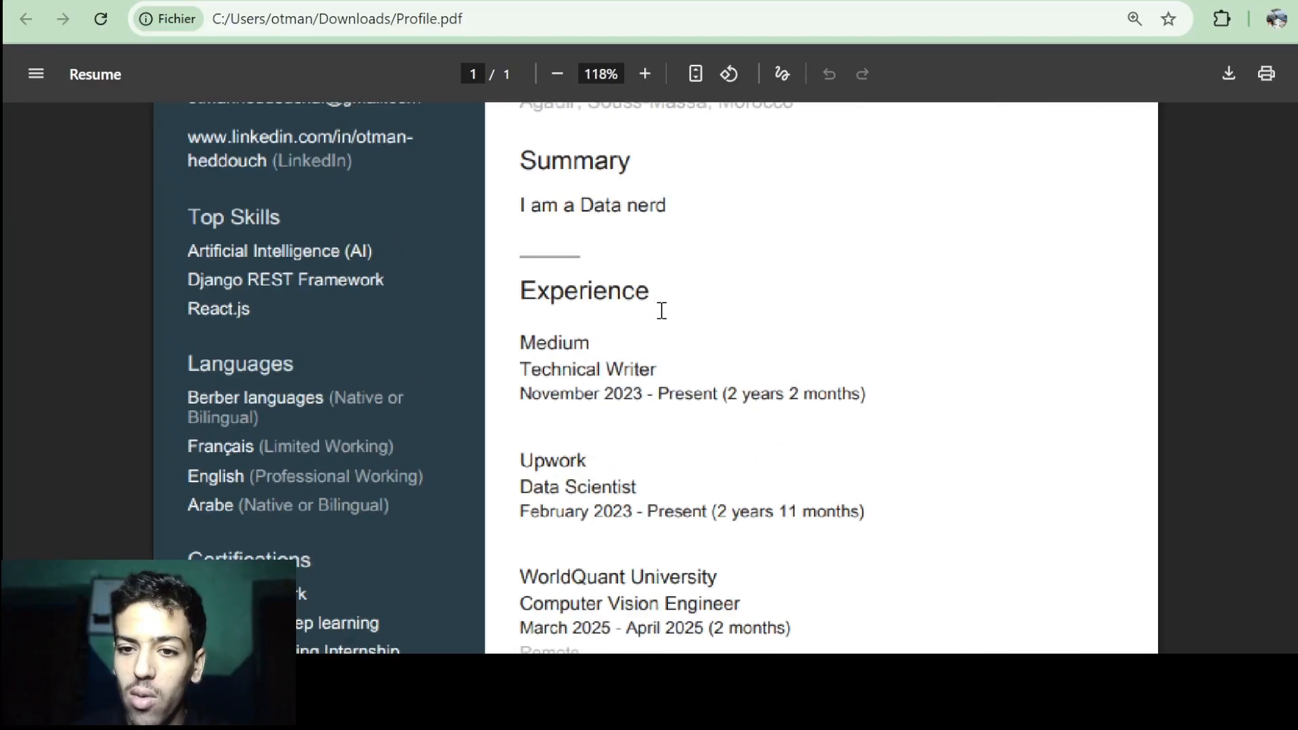
scroll(661, 311, "down", 5)
scroll(622, 313, "up", 2)
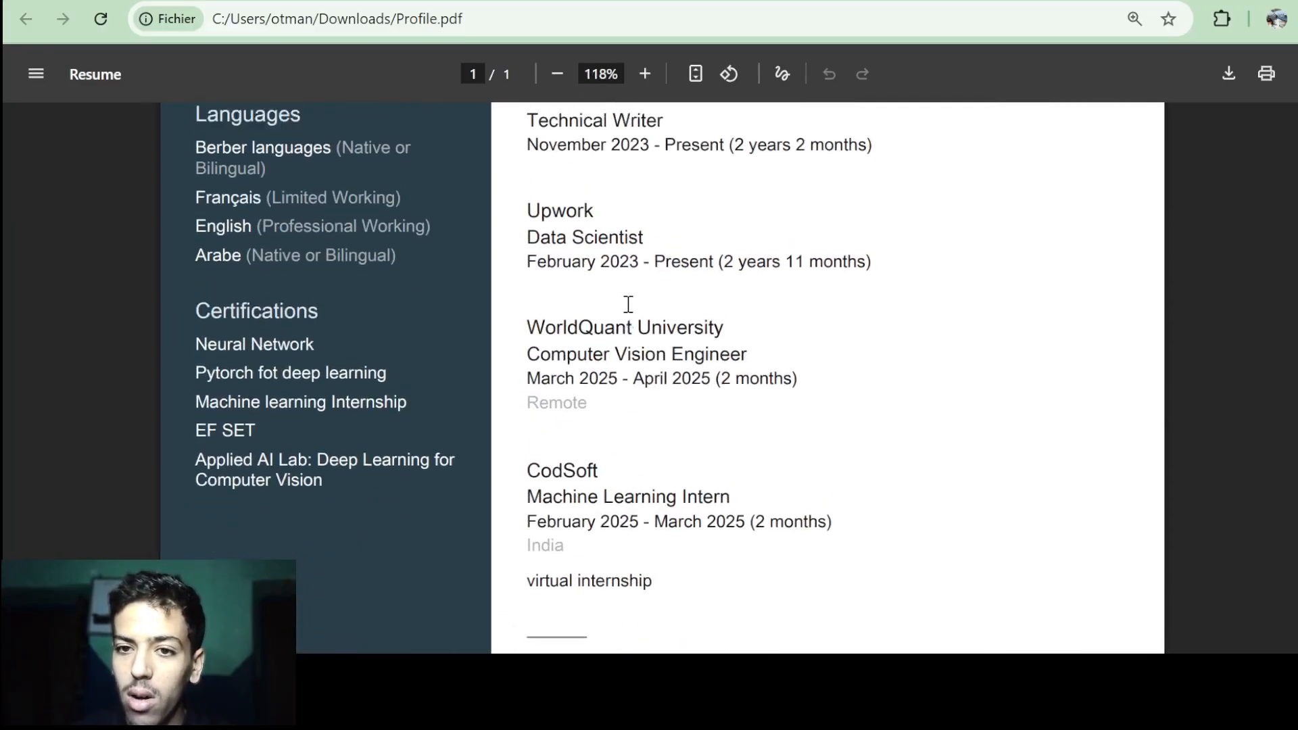
left_click(595, 1)
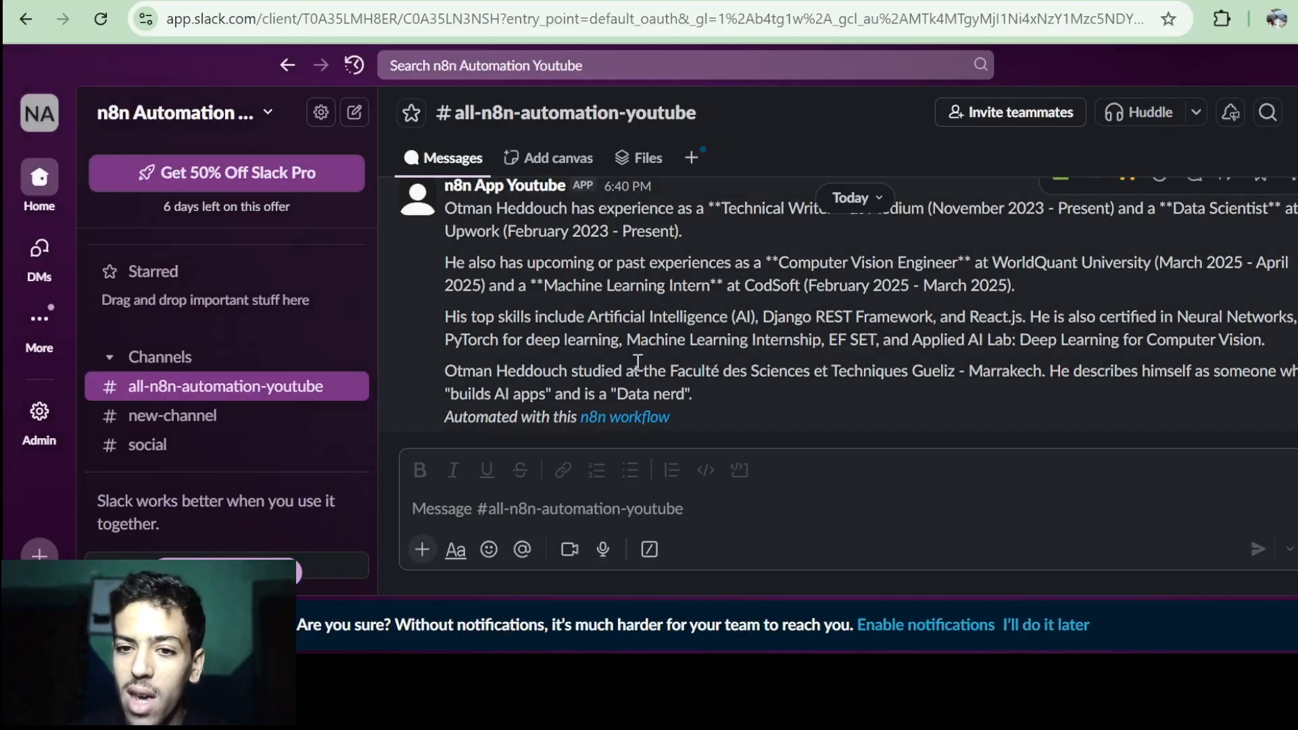
left_click_drag(468, 325, 736, 367)
Save the n8n workflow and switch it to Active.
left_click(736, 367)
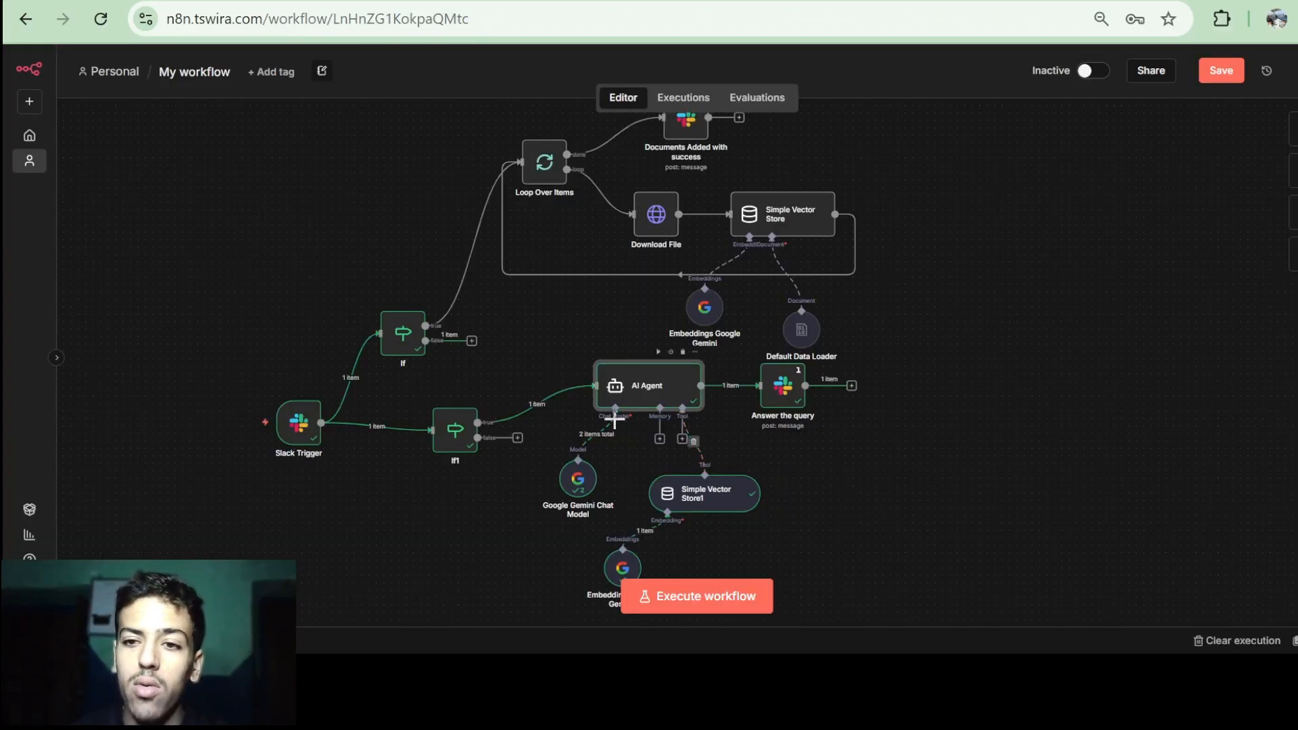
left_click(1226, 74)
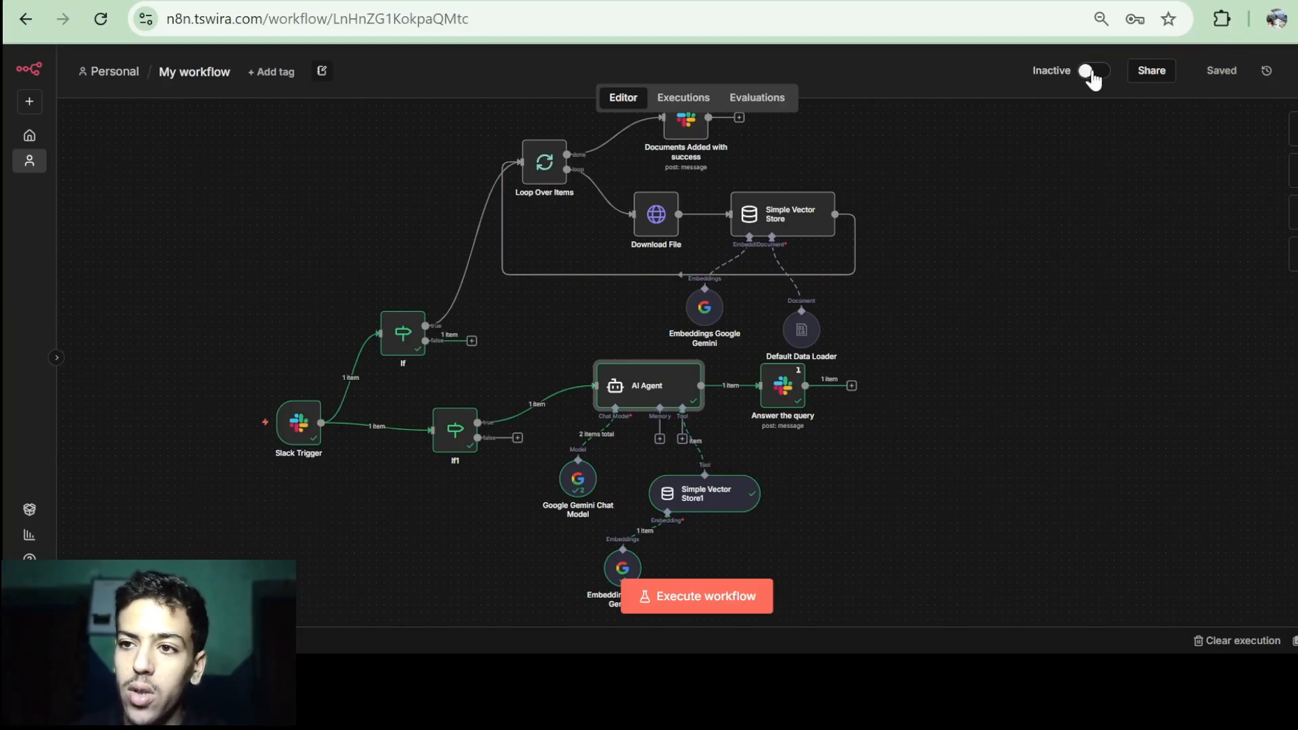
left_click(1094, 73)
left_click(294, 436)
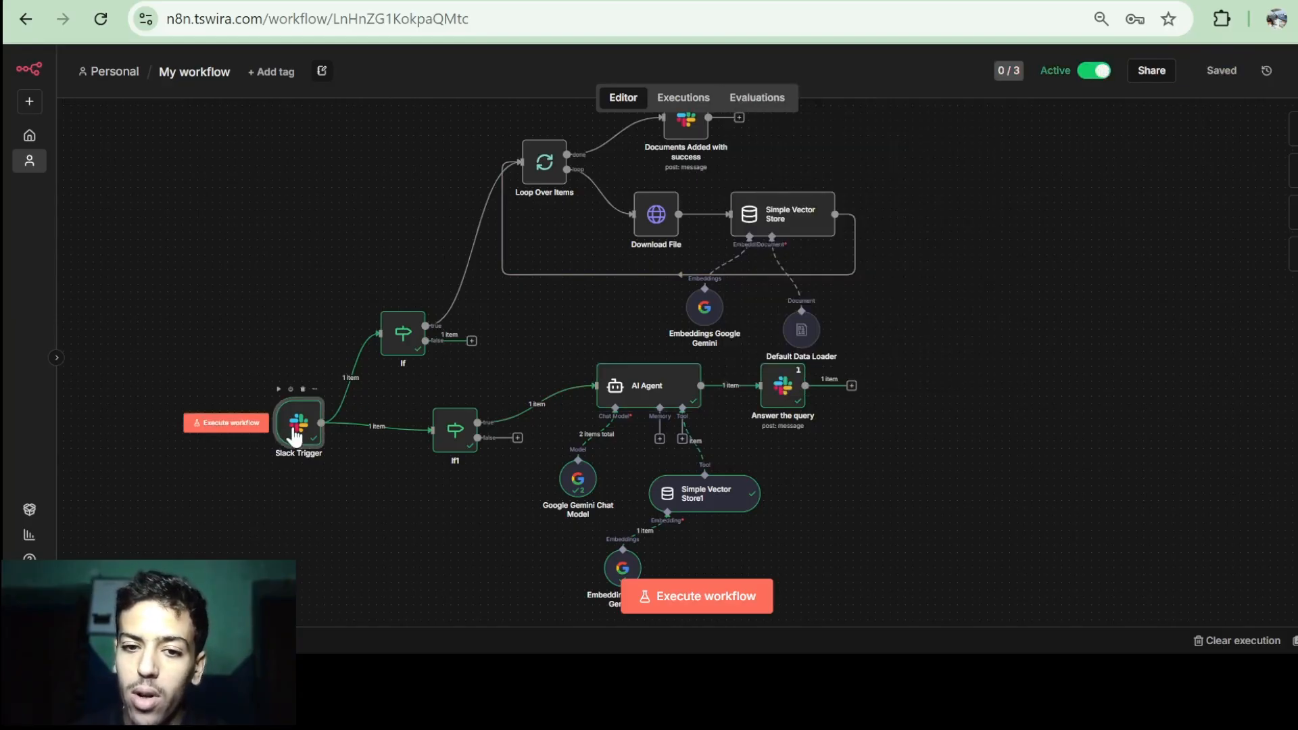
Copy the Slack Trigger's Production webhook URL.
double_click(294, 436)
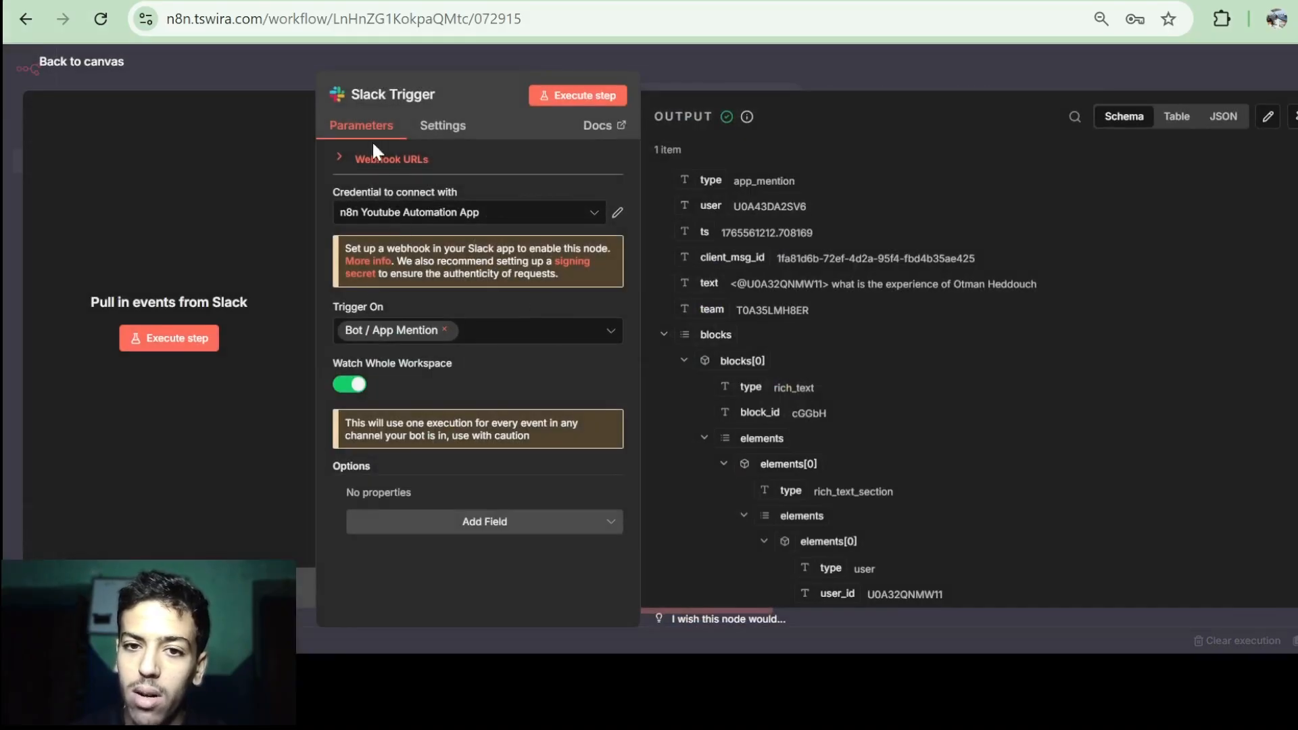
left_click(379, 162)
left_click(457, 187)
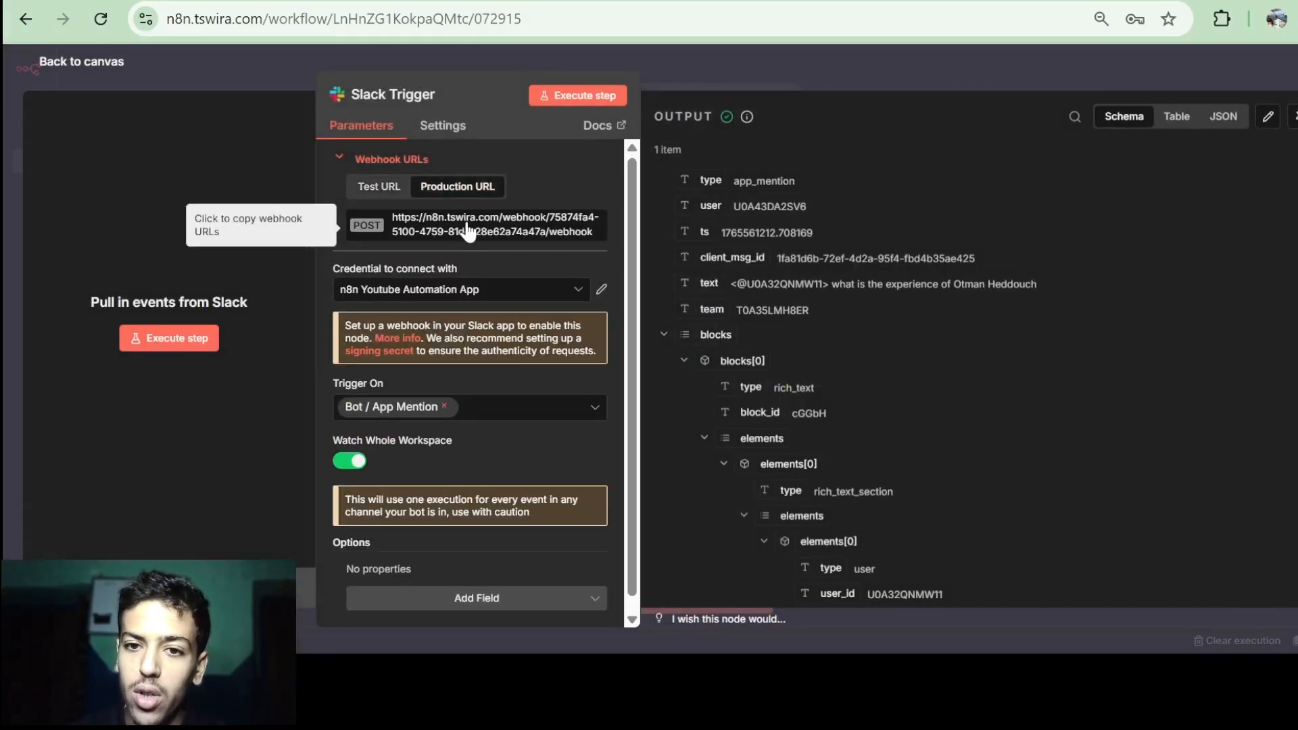
left_click(471, 232)
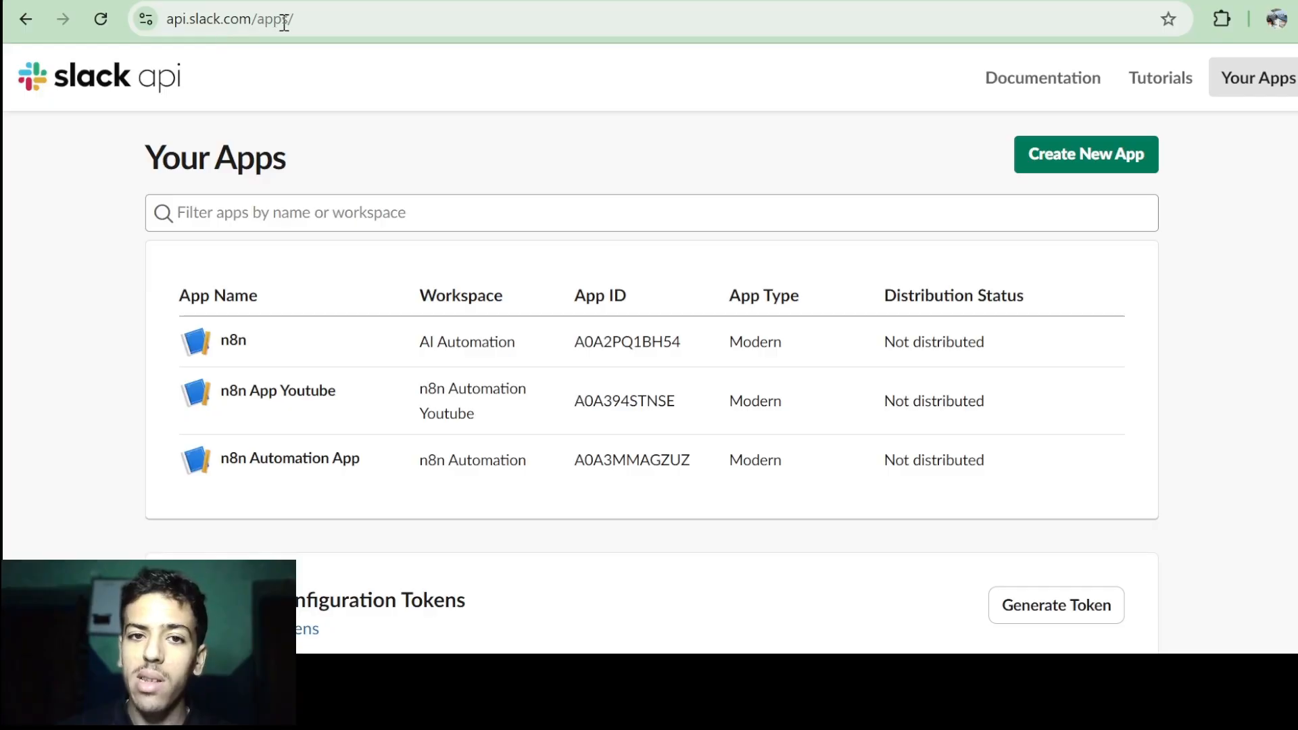
Open the Event Subscriptions settings of the n8n App Youtube app.
left_click(313, 398)
scroll(314, 399, "down", 4)
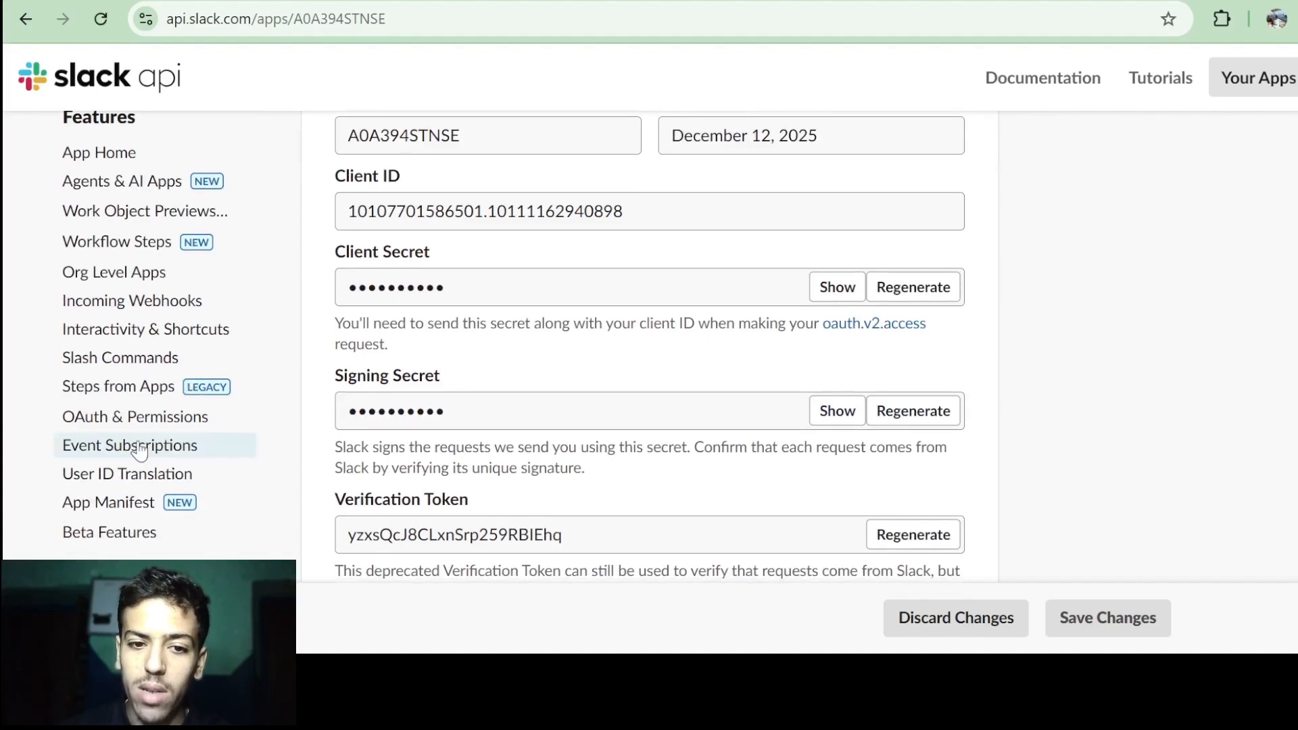
left_click(140, 447)
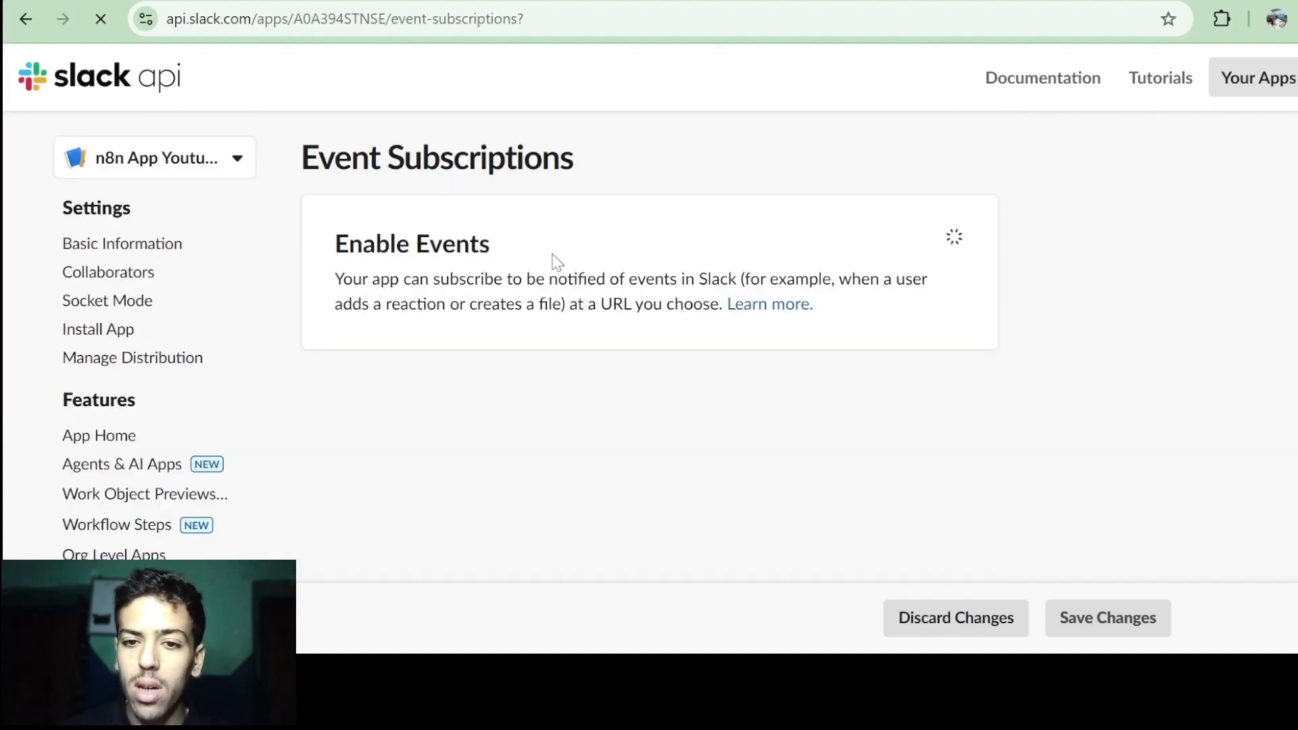
scroll(556, 261, "down", 1)
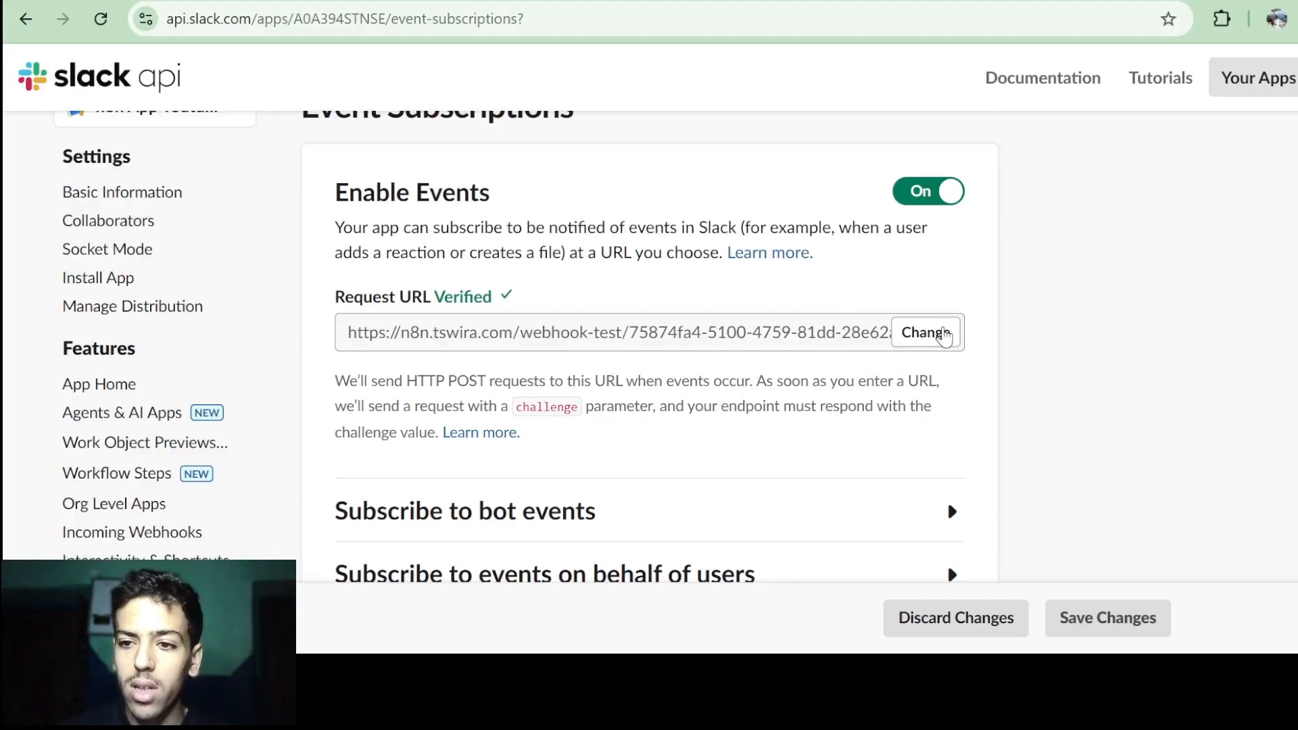
Replace the Request URL with the n8n production webhook and save the changes.
left_click(944, 335)
key("ctrl+v")
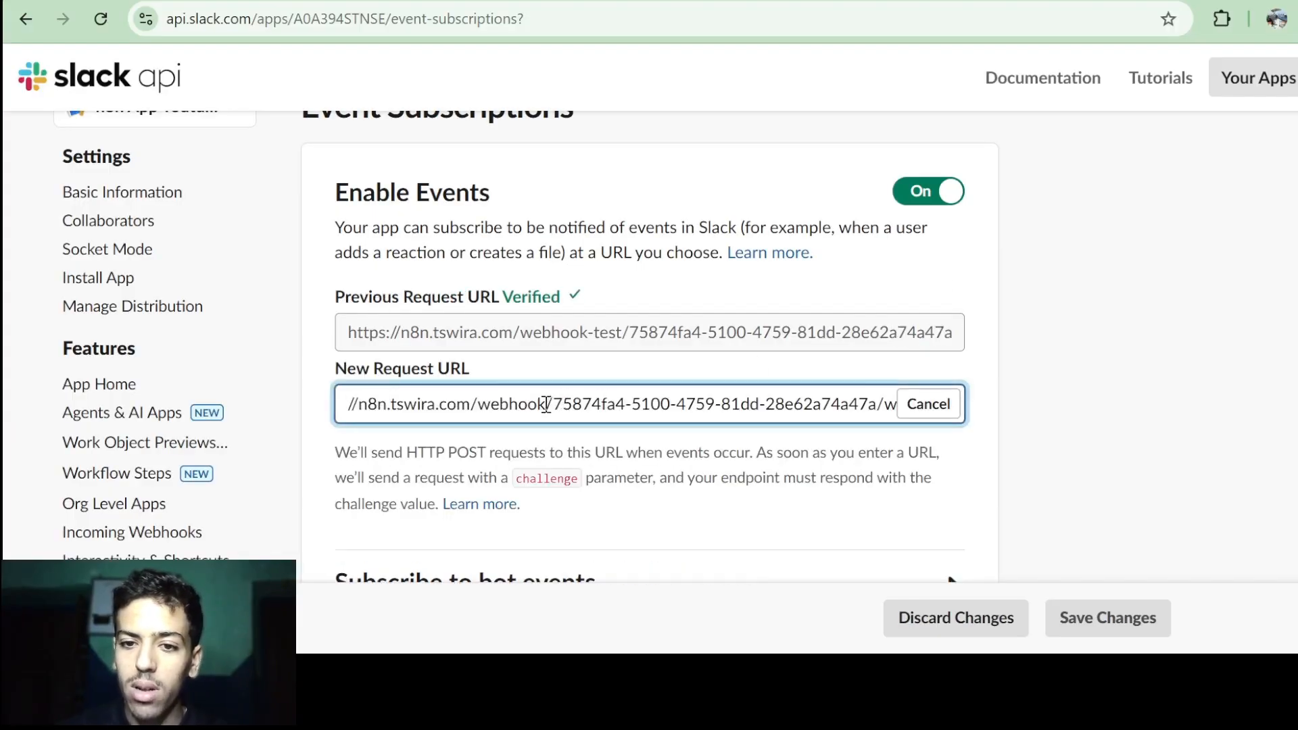
left_click_drag(547, 405, 758, 391)
left_click(758, 391)
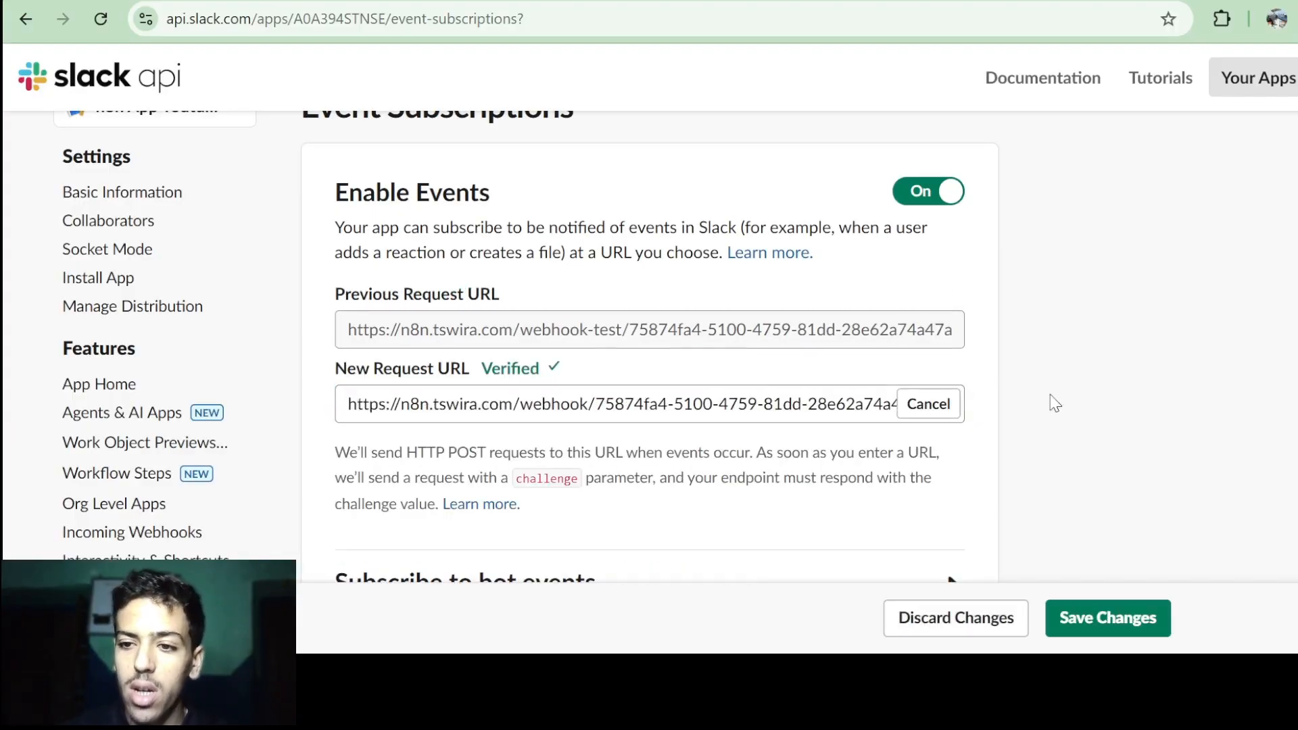
left_click(1109, 618)
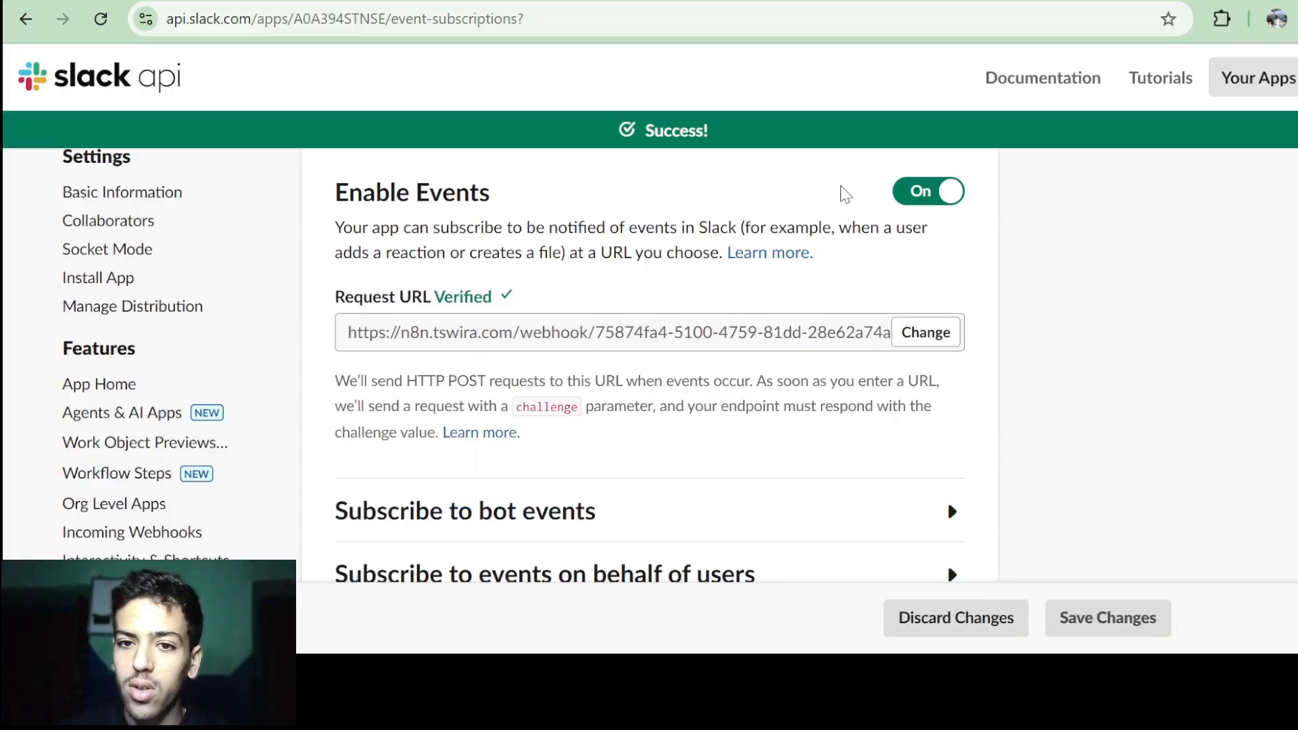
left_click(750, 0)
left_click(515, 514)
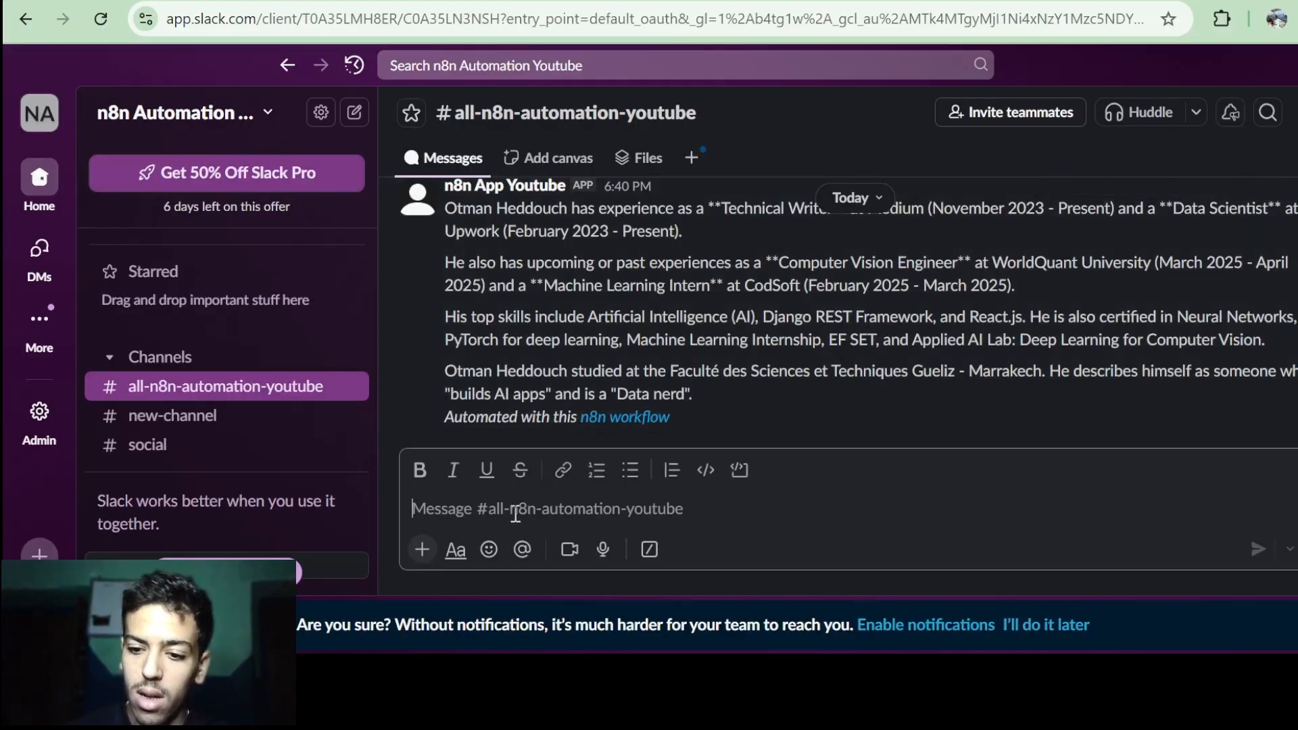
type("@")
key("Return")
type("hi")
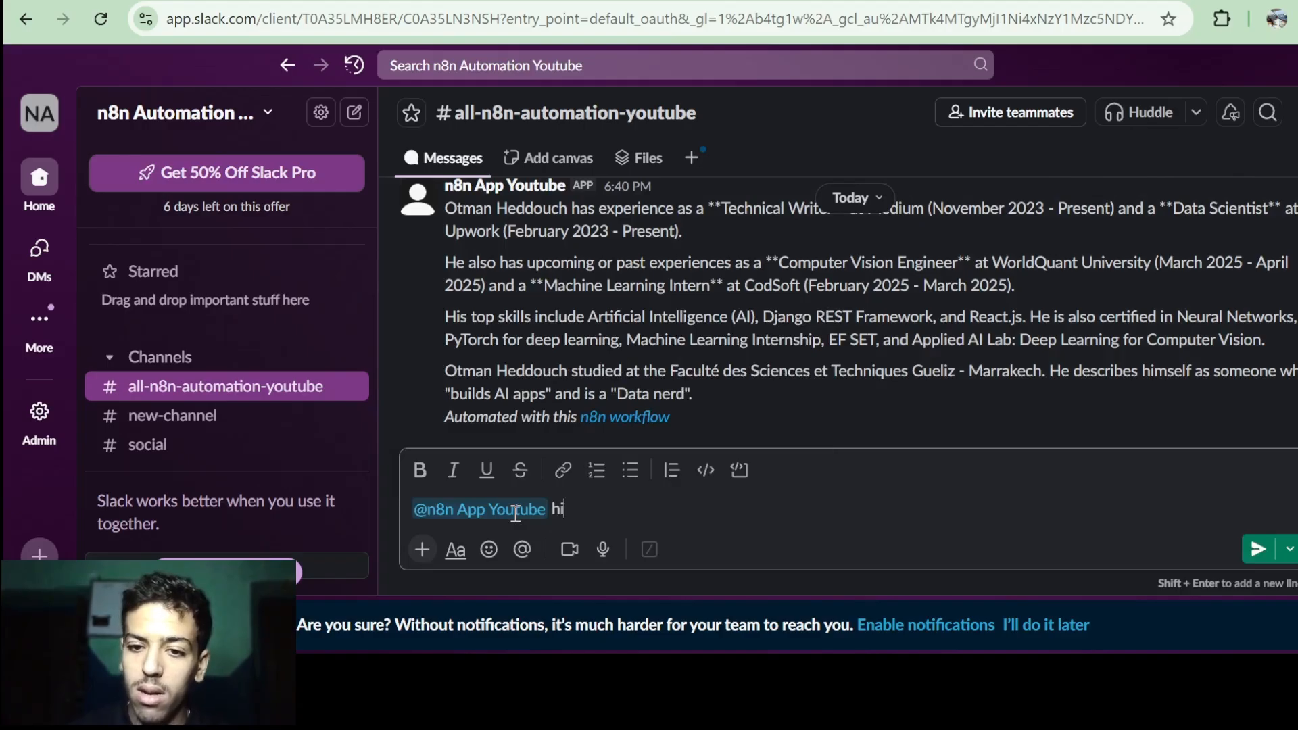
key("Return")
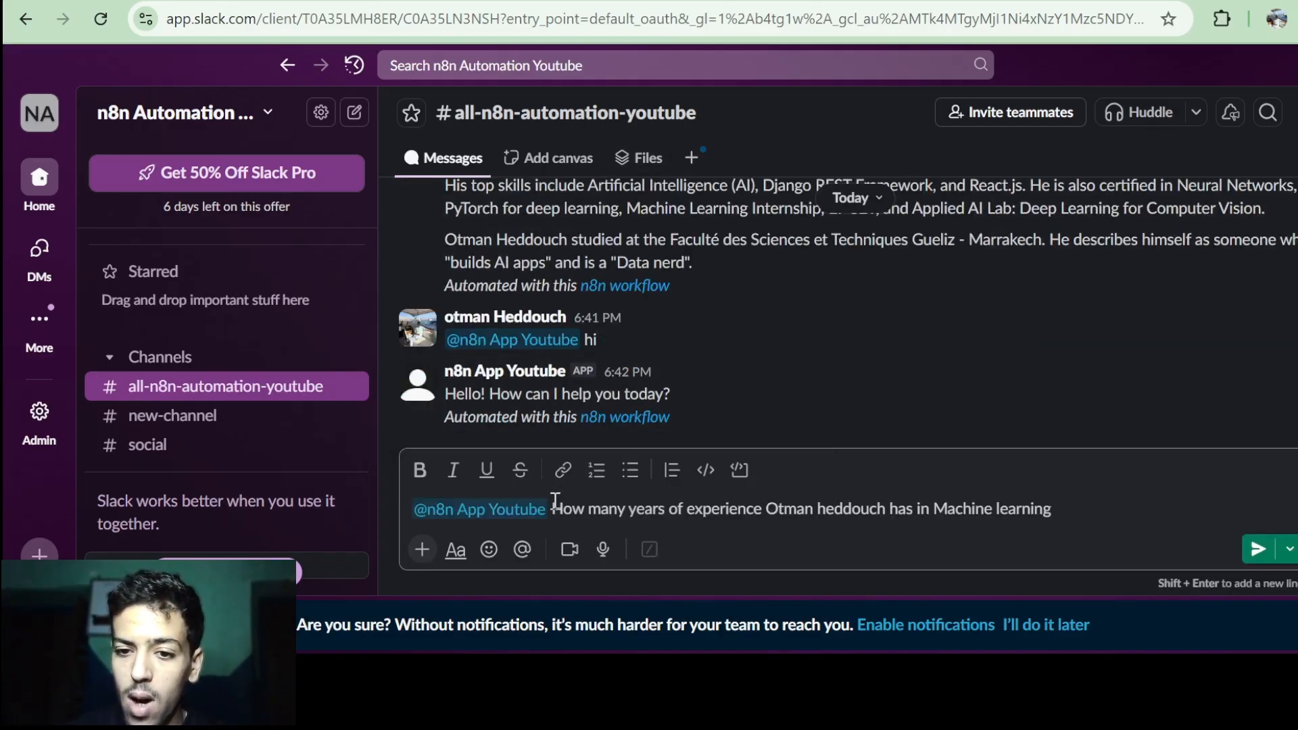
Send the drafted machine learning experience question to the bot.
left_click_drag(554, 500, 987, 507)
left_click(986, 507)
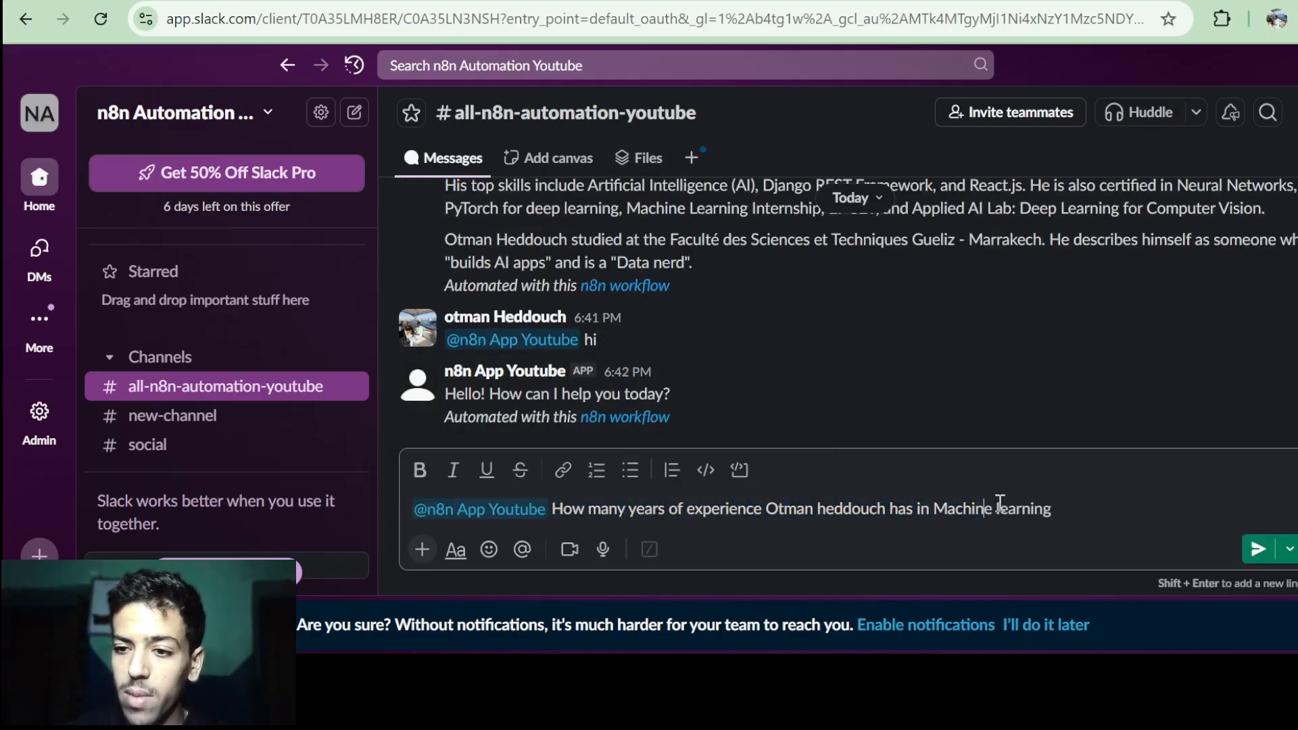
left_click(1257, 549)
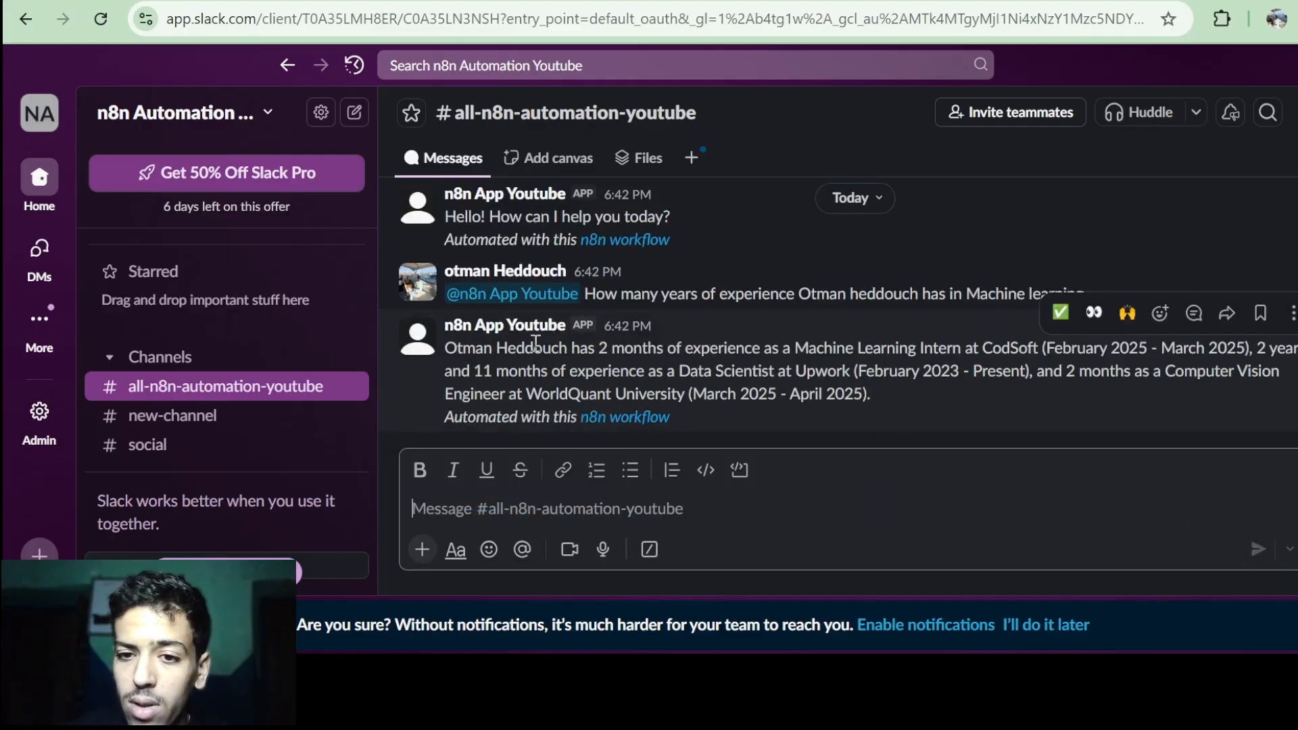
Review the reply's Machine Learning Intern, Upwork and WorldQuant University details.
left_click_drag(526, 349, 960, 355)
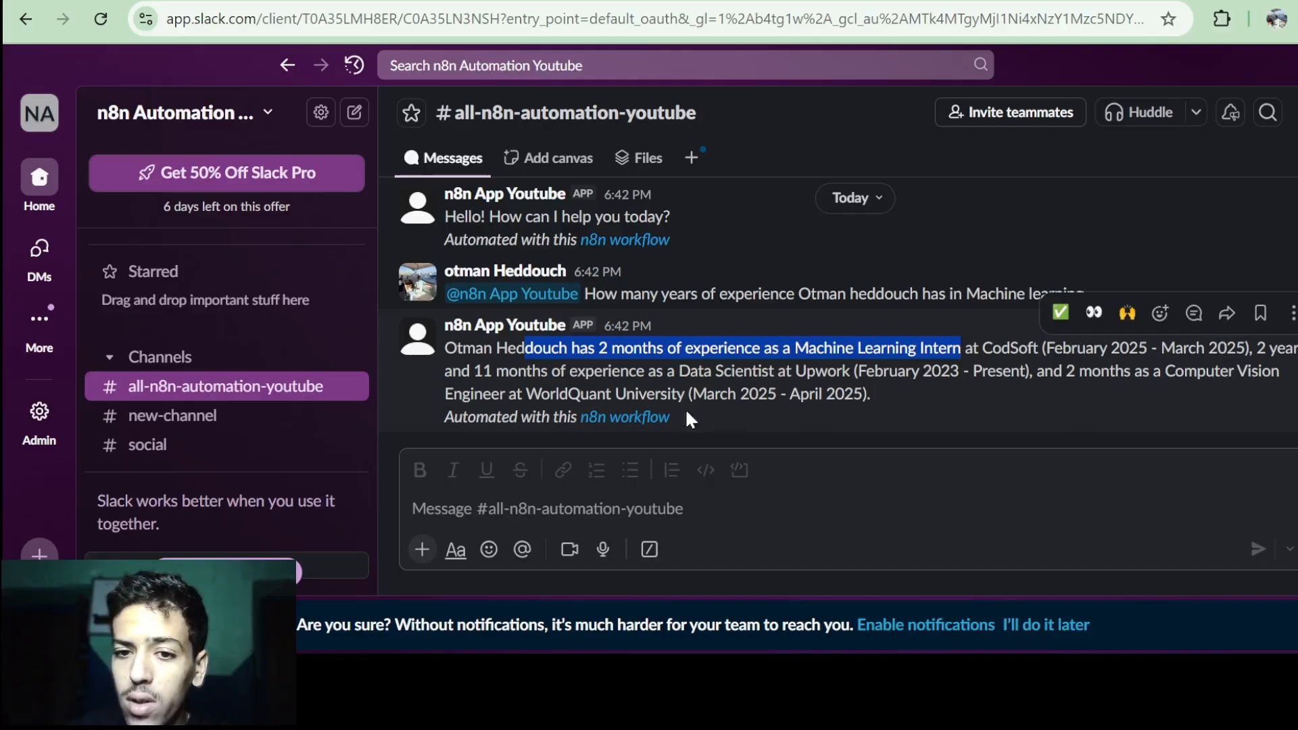
left_click(483, 374)
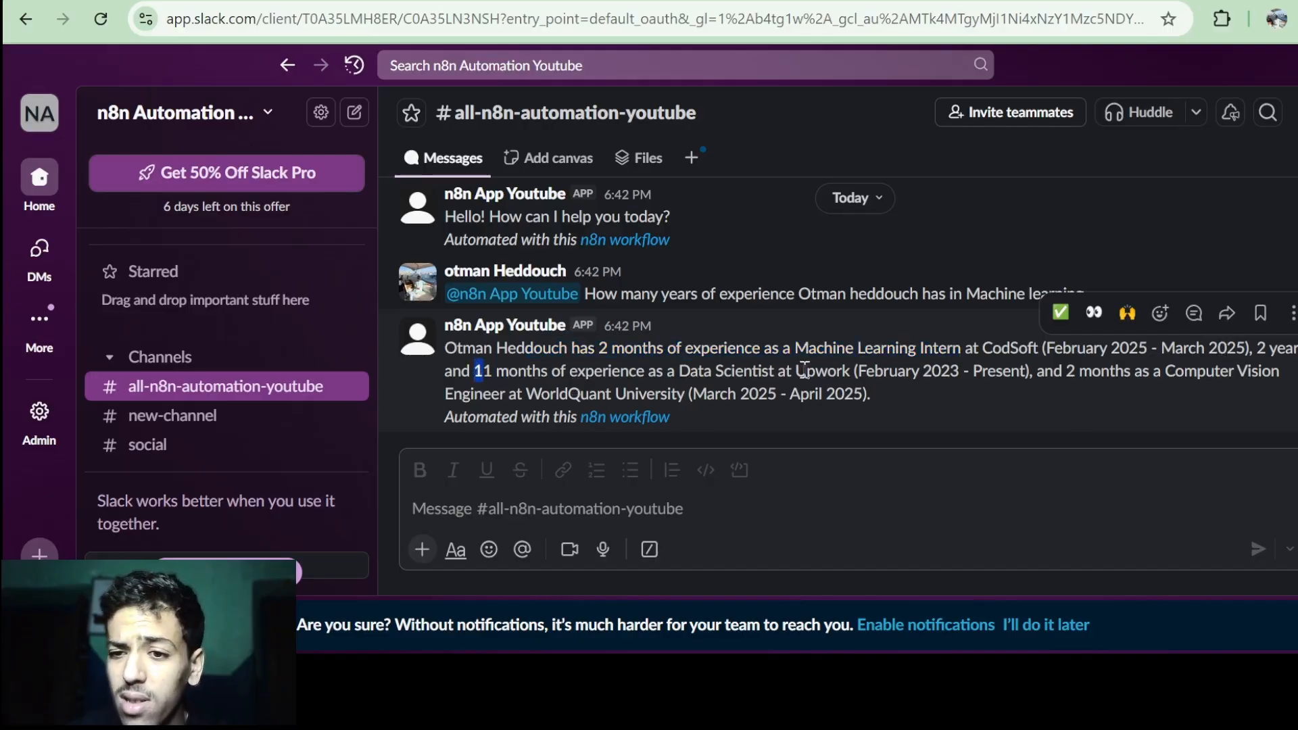
left_click_drag(804, 371, 967, 367)
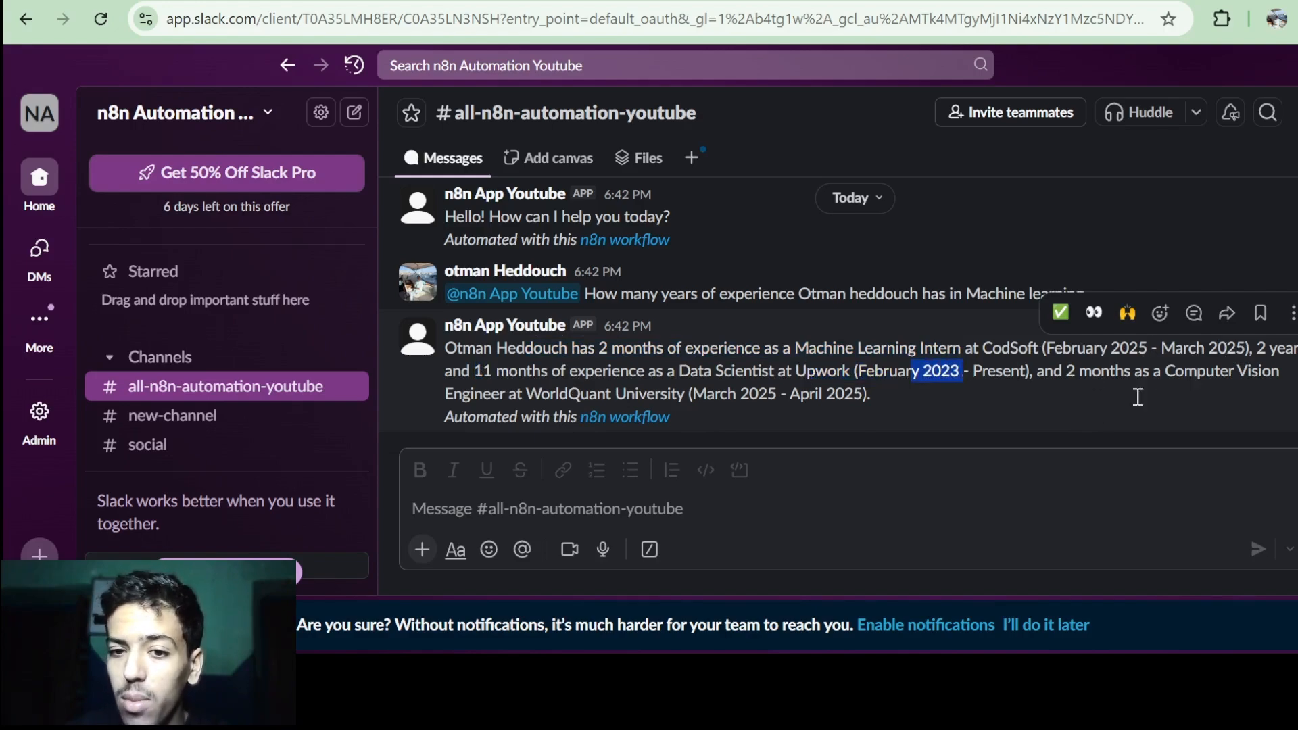
left_click_drag(621, 398, 672, 398)
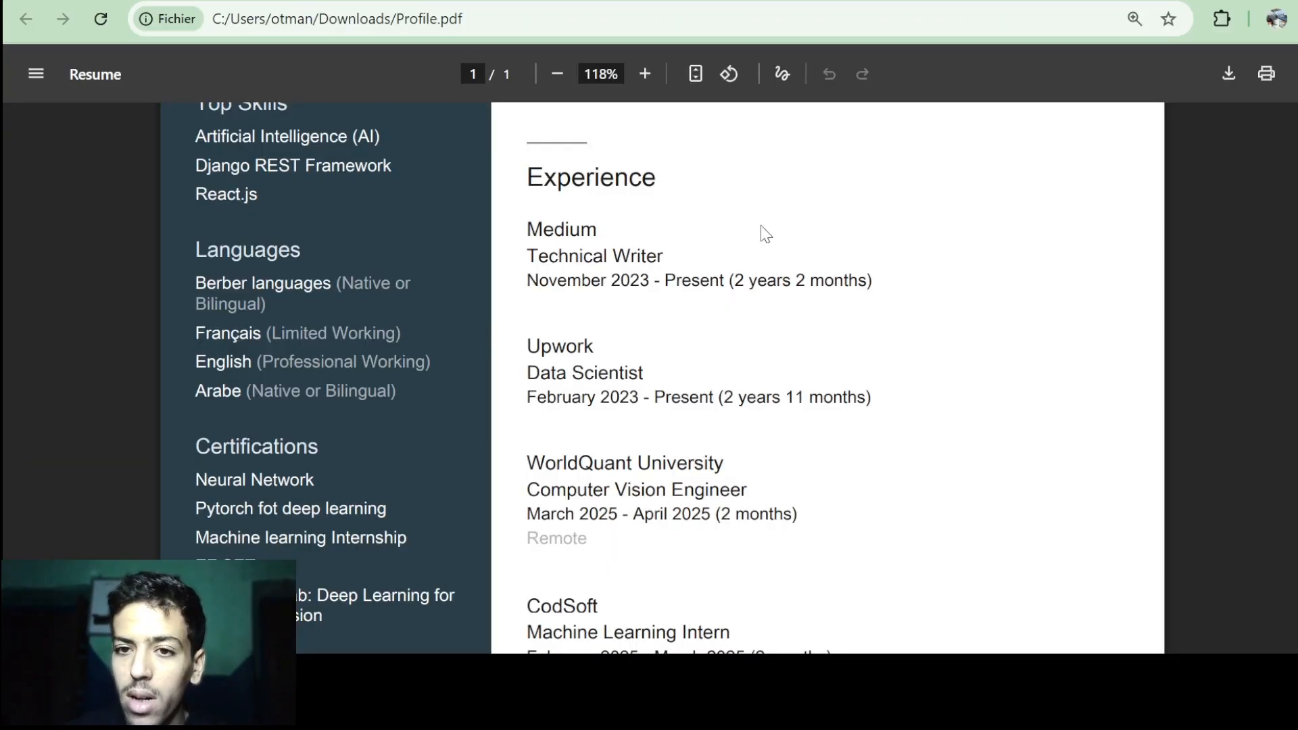
scroll(617, 189, "down", 5)
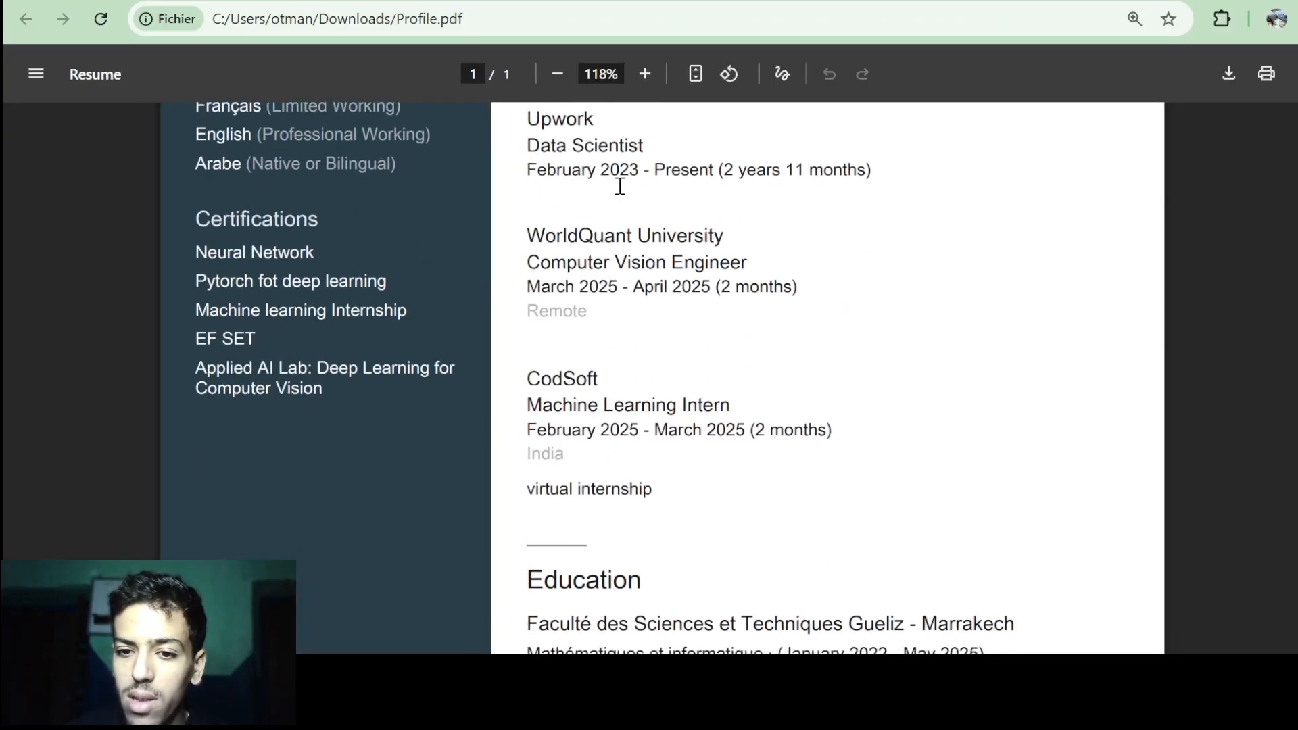
scroll(618, 186, "up", 5)
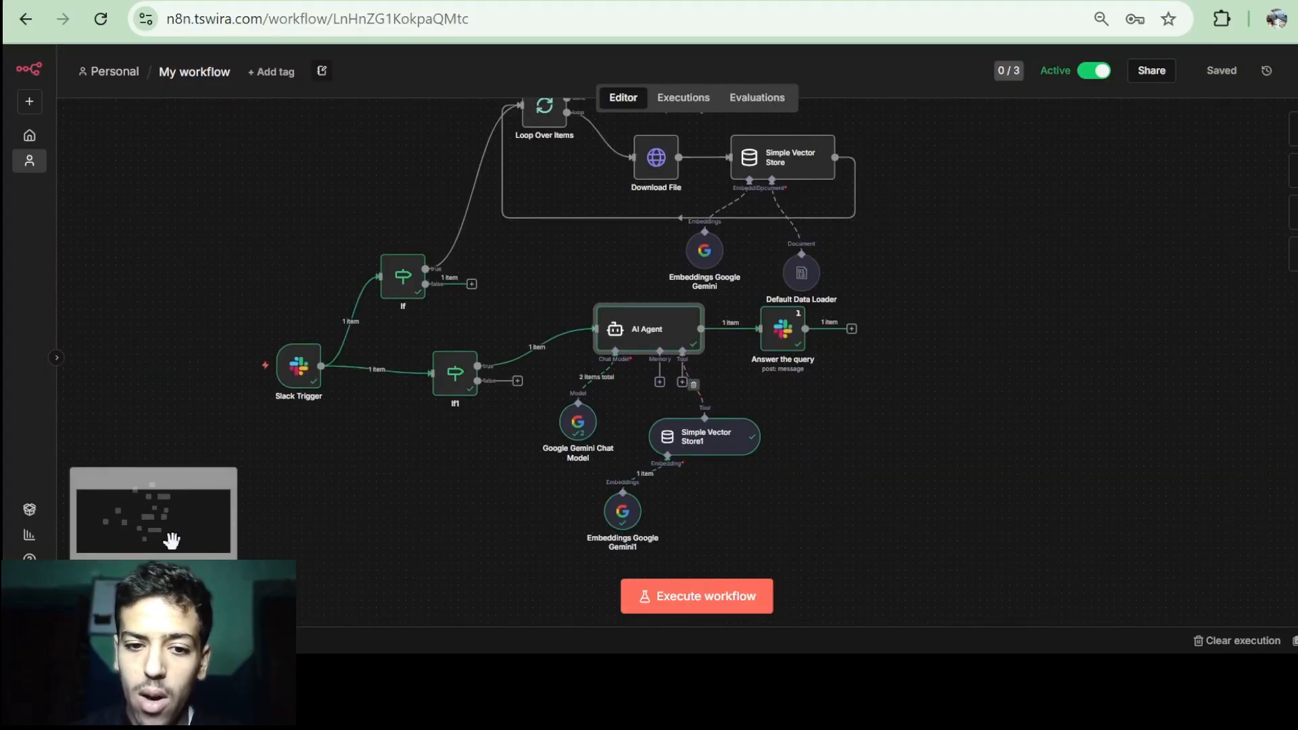
Attach a Simple Memory node to the AI Agent's Memory input.
left_click(130, 595)
left_click(130, 595)
left_click(130, 595)
left_click(130, 595)
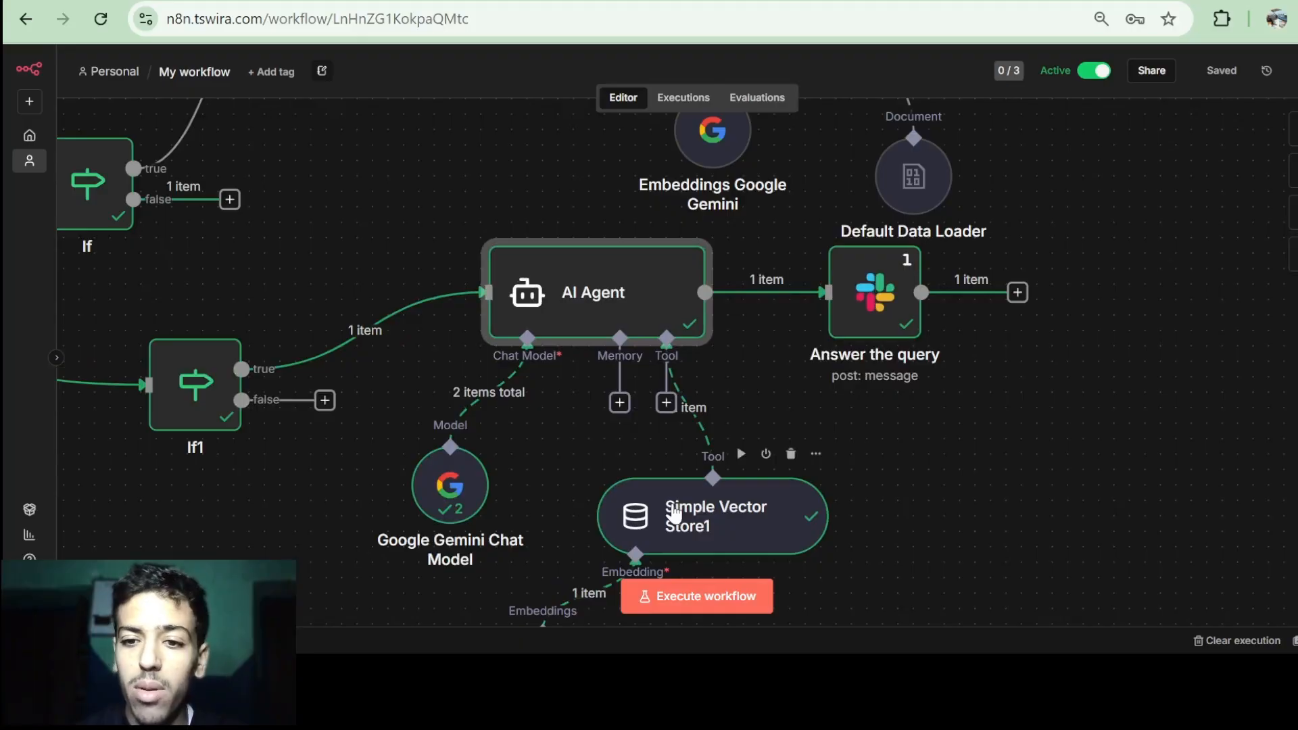
scroll(632, 533, "down", 3)
left_click_drag(675, 362, 814, 362)
left_click_drag(566, 508, 983, 496)
left_click(618, 241)
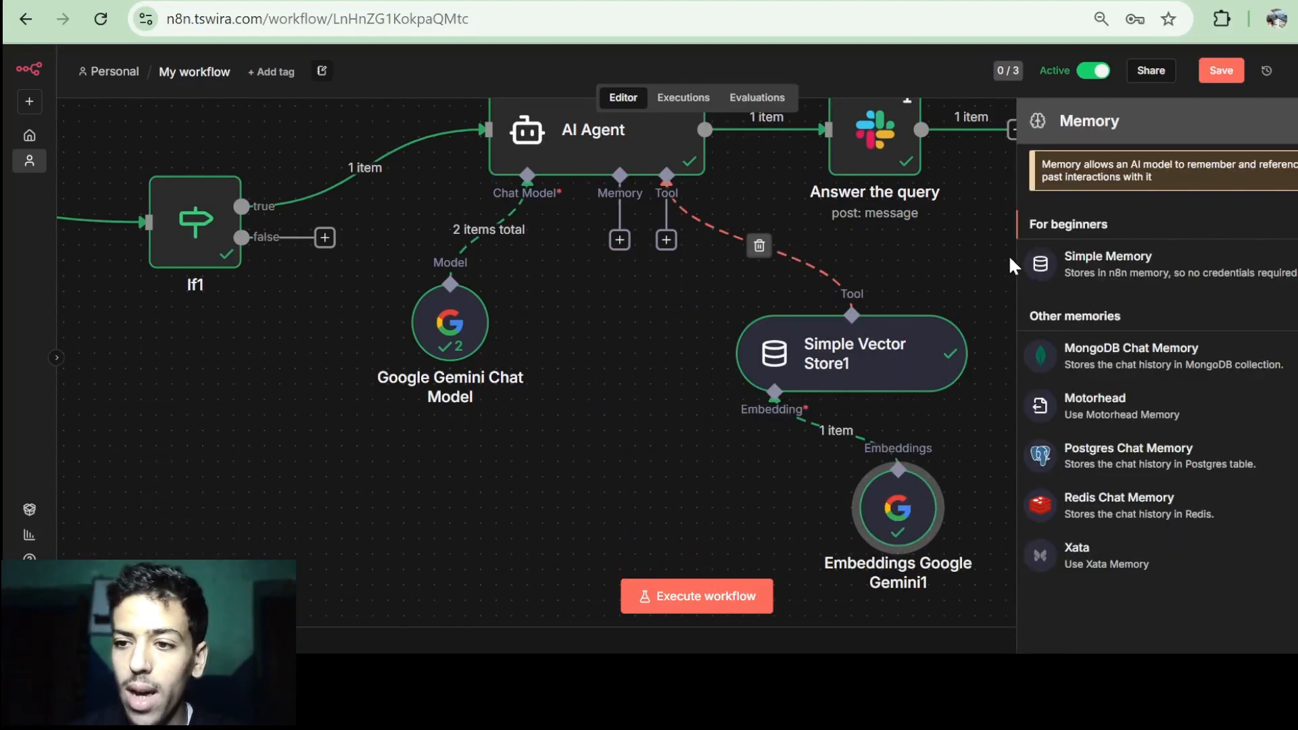
left_click(1125, 269)
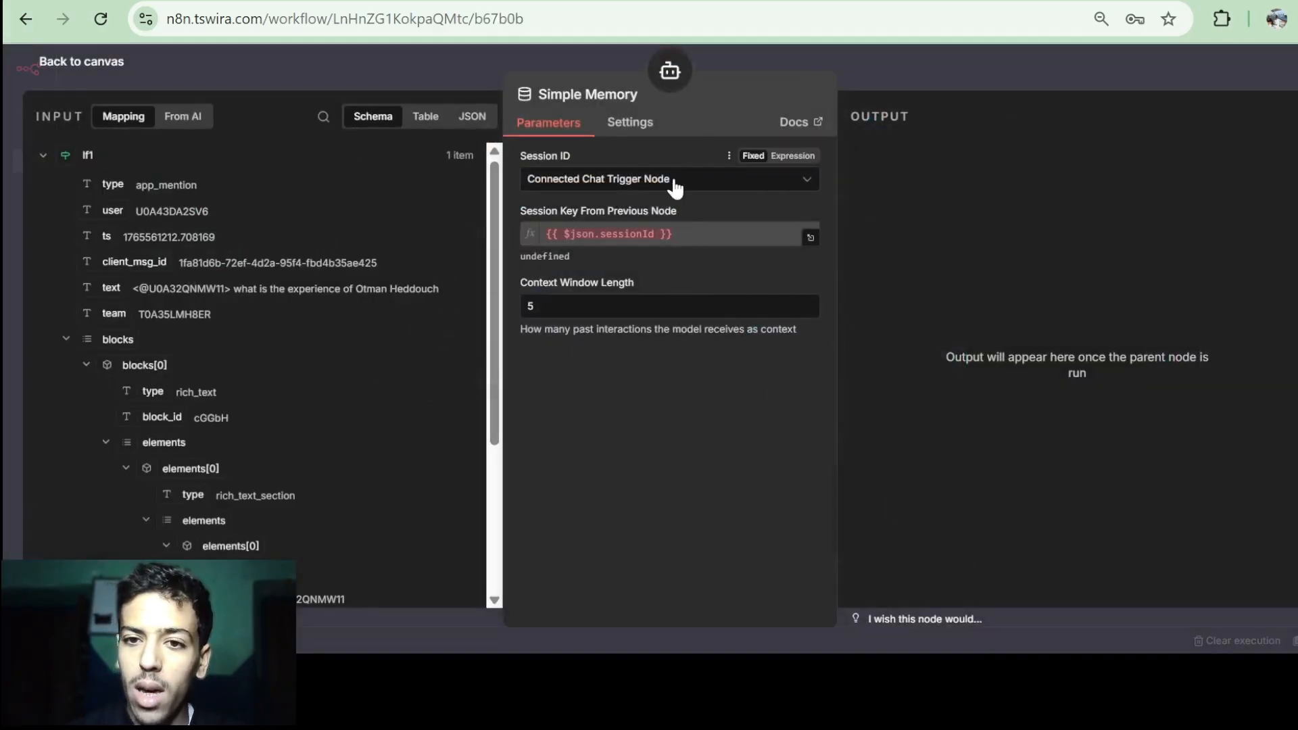
Define the session key as the Slack Trigger's user field, keeping context window length 5.
left_click(672, 180)
left_click(615, 295)
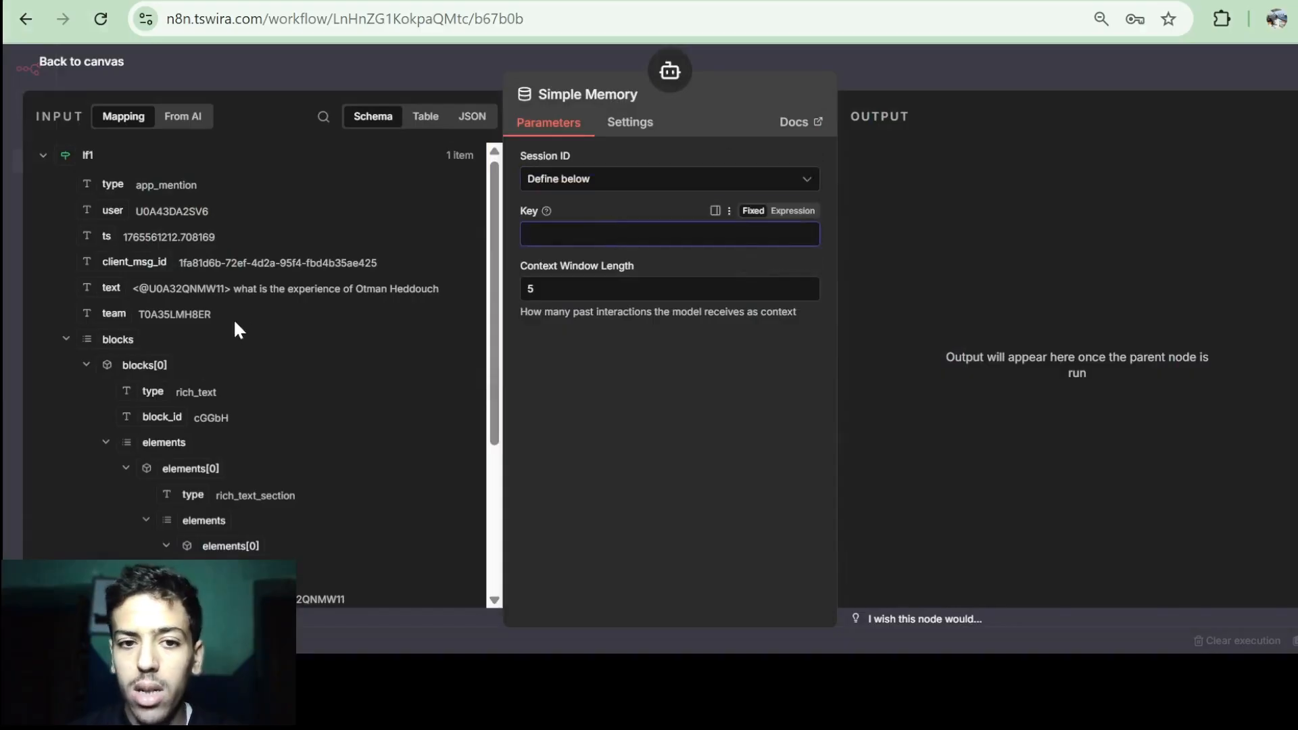
left_click(66, 340)
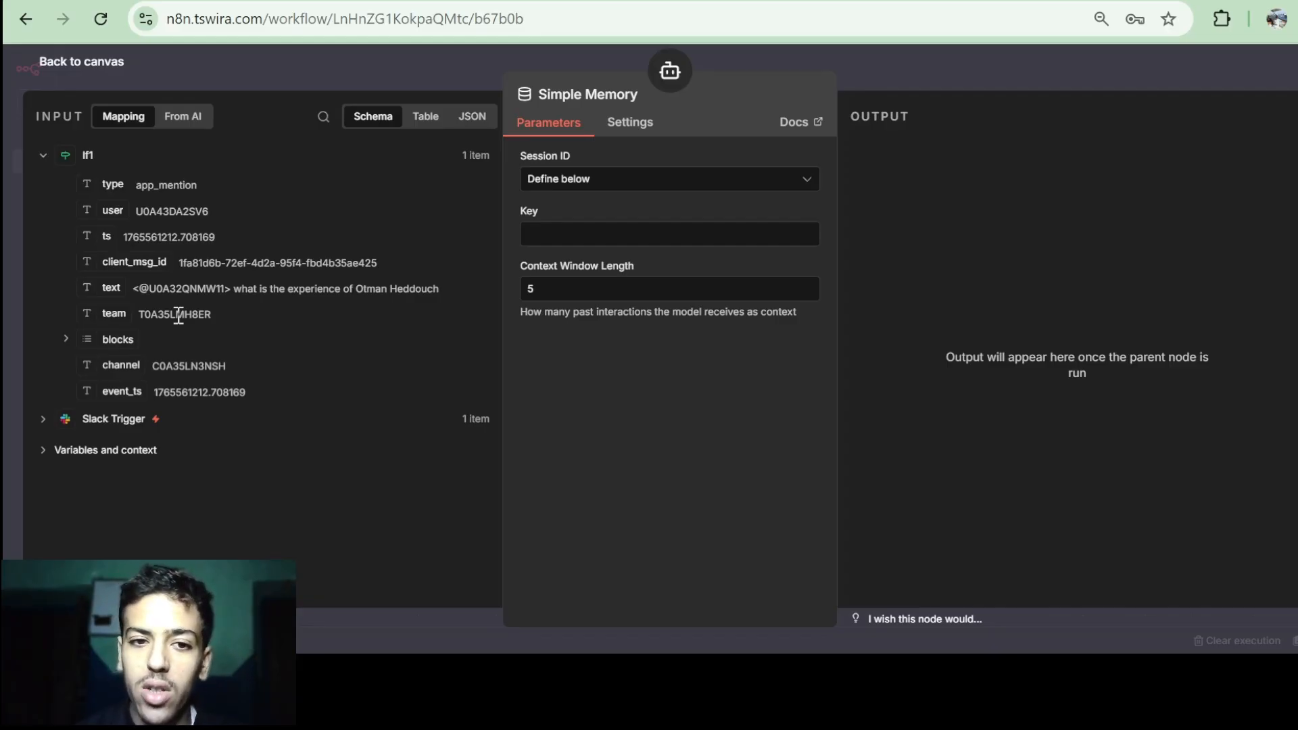
mouse_move(109, 211)
left_mouse_down()
mouse_move(387, 212)
mouse_move(591, 247)
mouse_move(105, 212)
left_mouse_up()
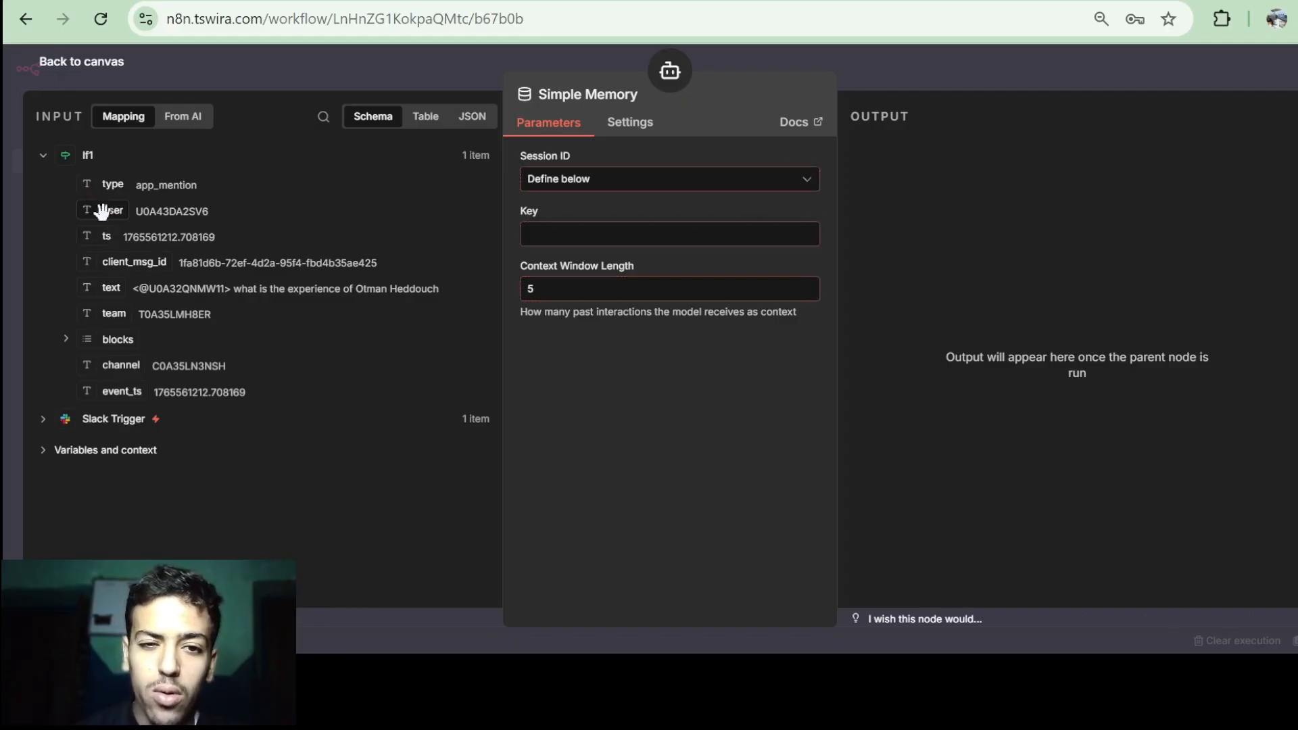
left_click(44, 427)
scroll(203, 338, "down", 2)
left_click_drag(113, 368, 595, 234)
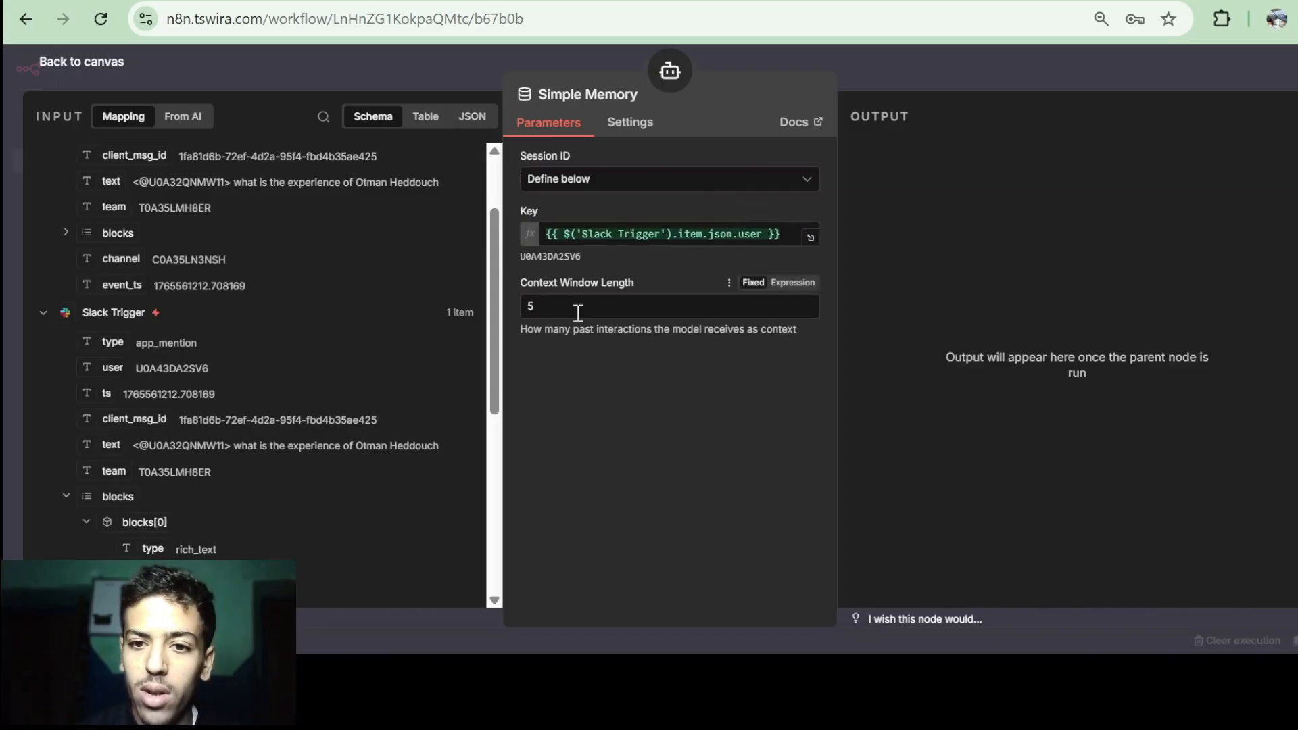
left_click_drag(578, 313, 528, 312)
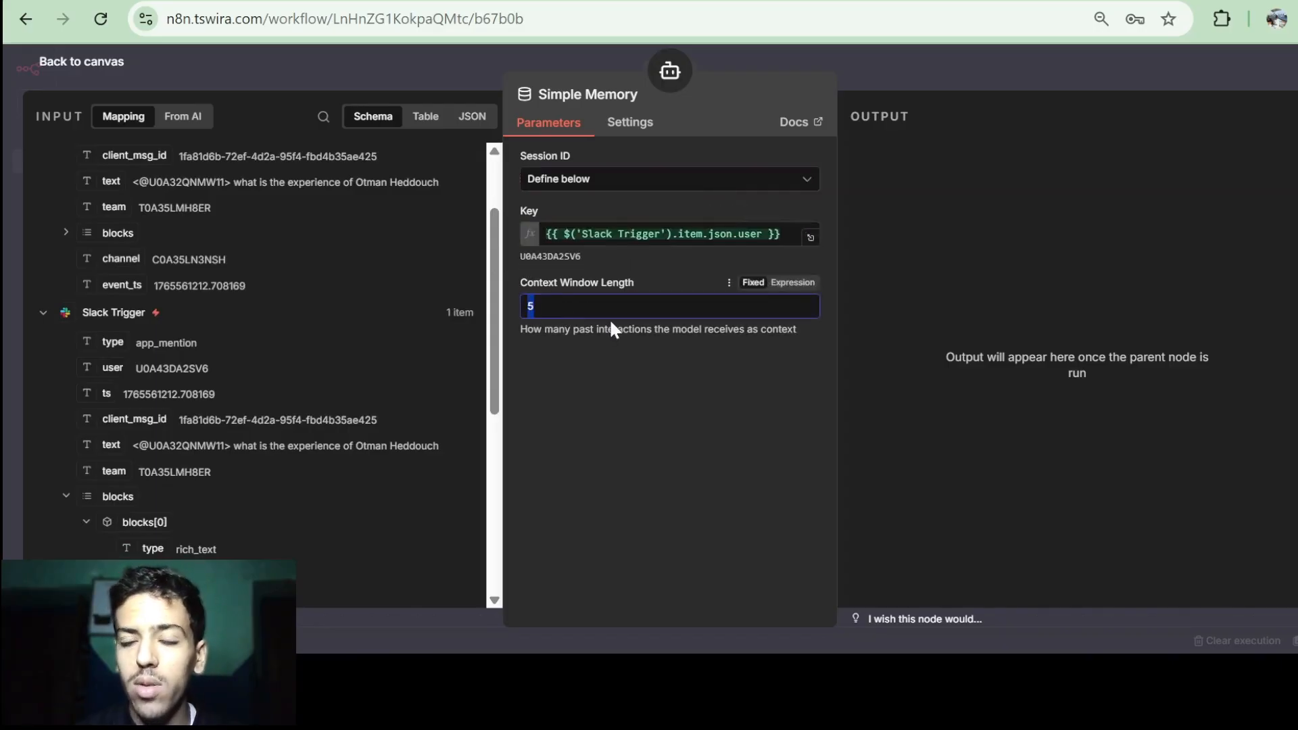
left_click(595, 380)
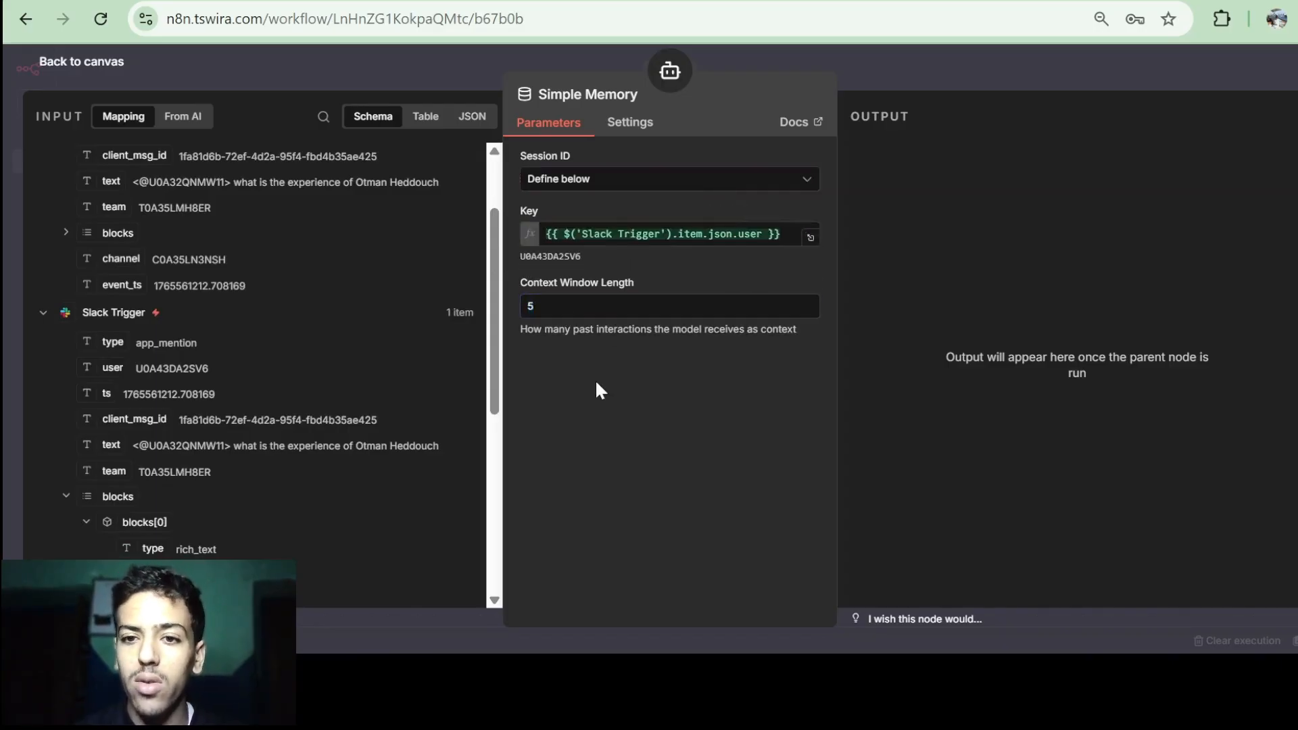